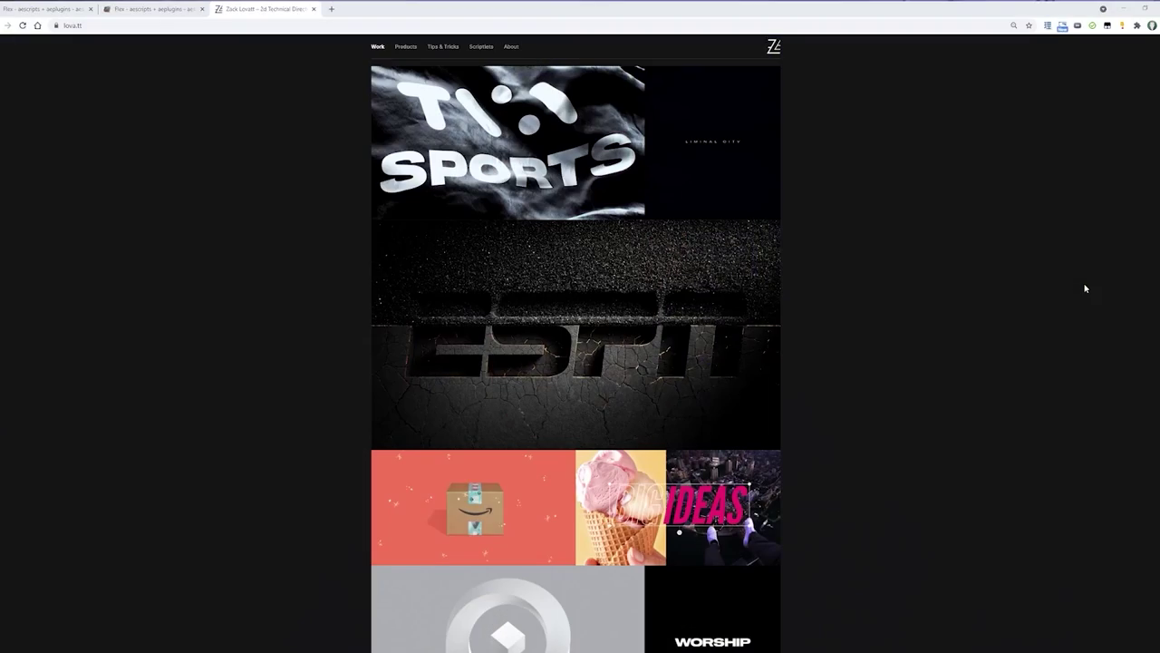
# Look through the artist's portfolio, the Expression Session course page and the Flex product page on aescripts
pyautogui.scroll(-5, 1085, 288)
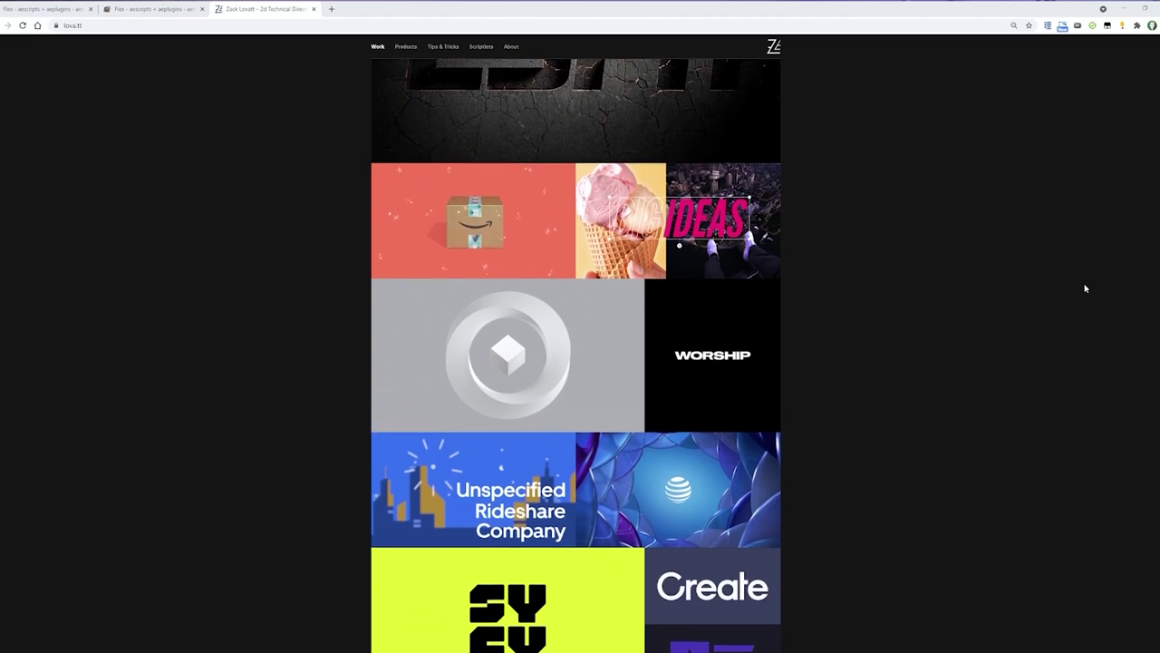
pyautogui.scroll(-3, 1085, 289)
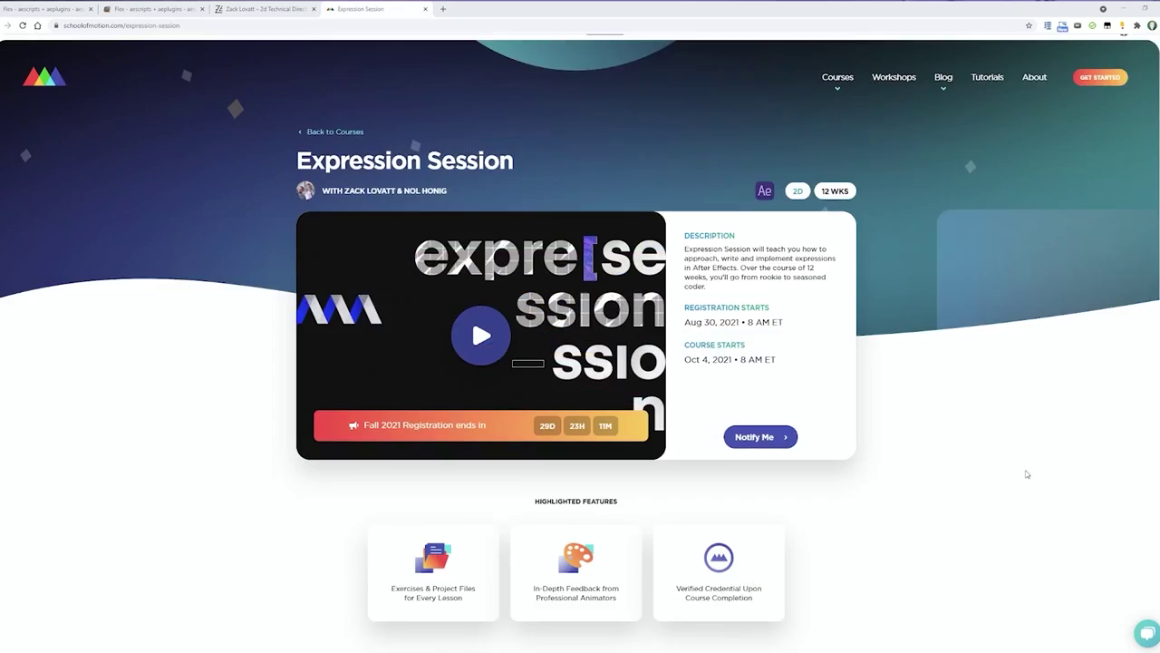
pyautogui.scroll(-12, 1025, 474)
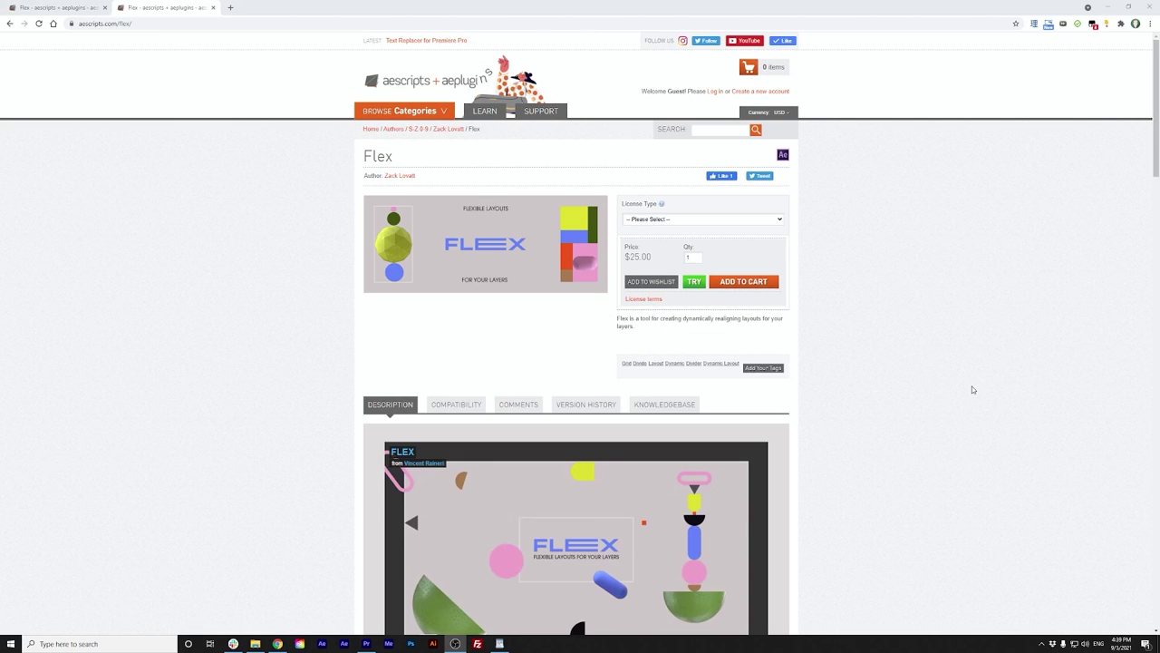
pyautogui.scroll(-8, 972, 390)
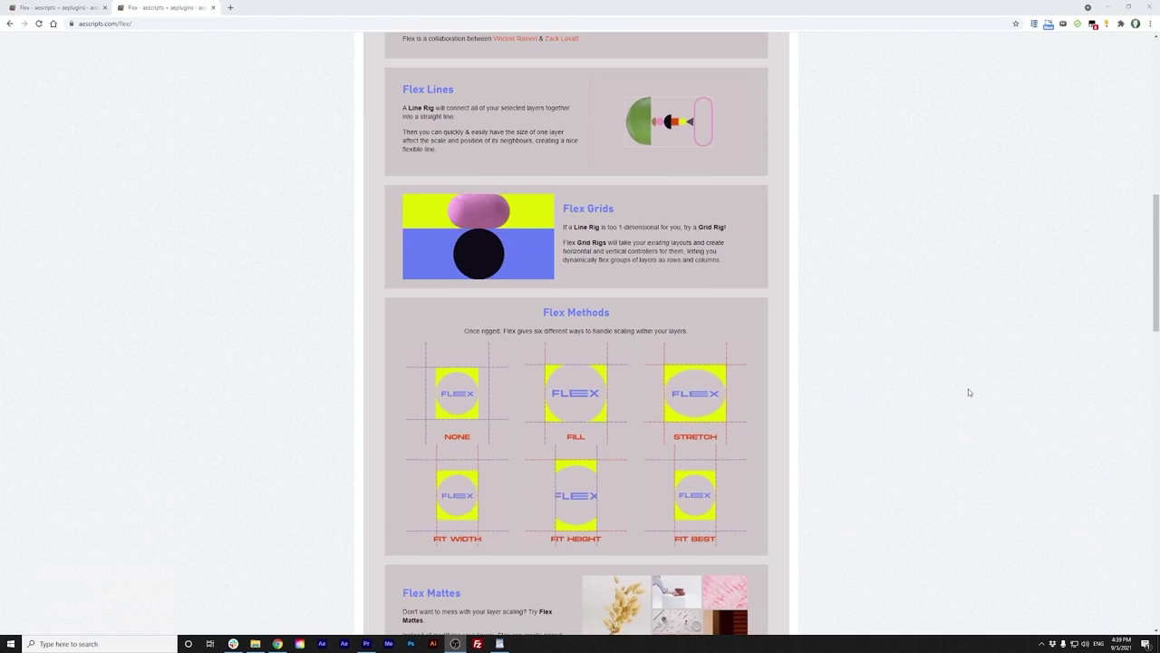
pyautogui.scroll(-1, 968, 392)
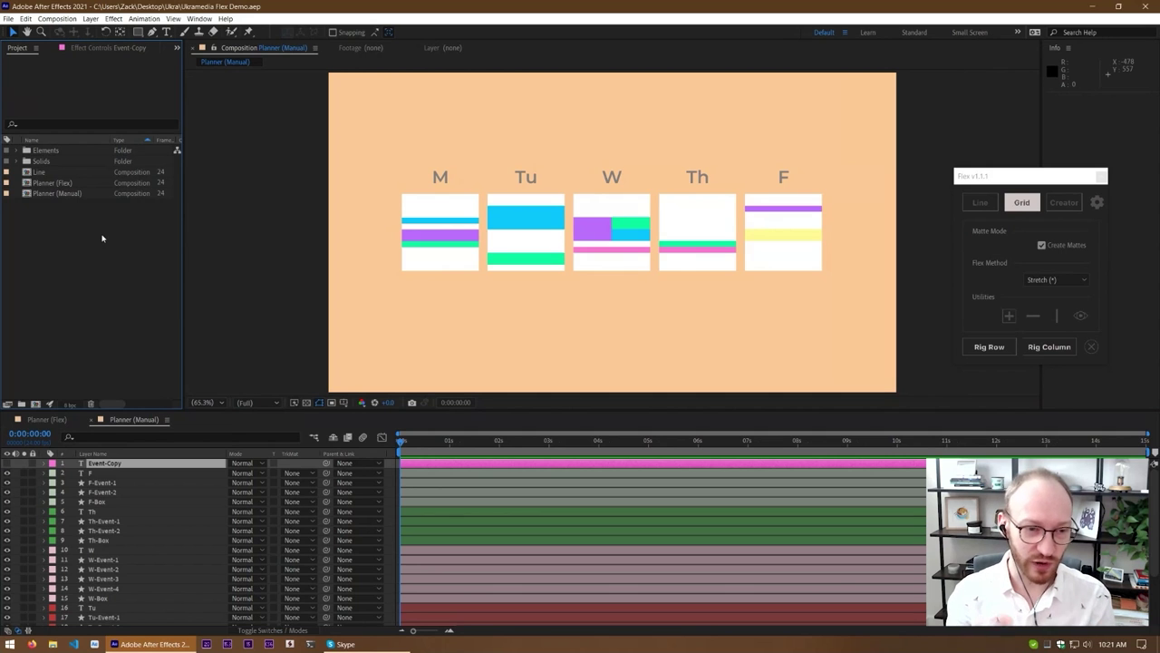
# Examine how the W text, W-Event-1 to W-Event-4 and W-Box layers correspond to the Wednesday column
pyautogui.click(157, 521)
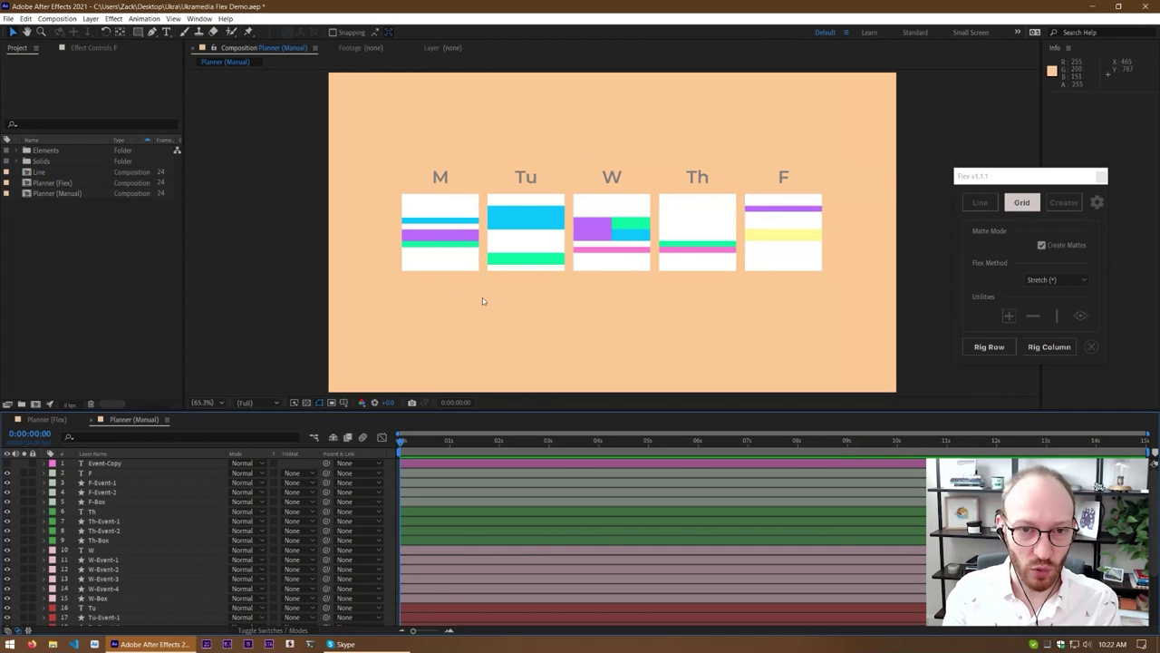
pyautogui.click(614, 215)
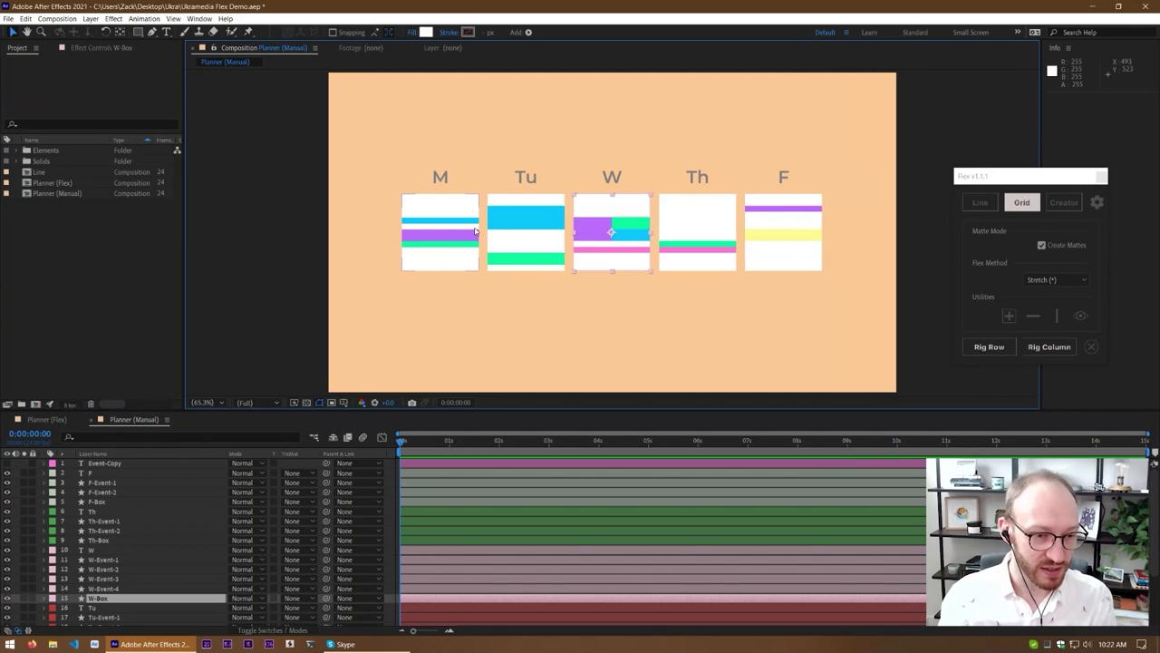
pyautogui.keyDown('shift'); pyautogui.click(107, 559); pyautogui.keyUp('shift')
pyautogui.keyDown('ctrl'); pyautogui.click(98, 599); pyautogui.keyUp('ctrl')
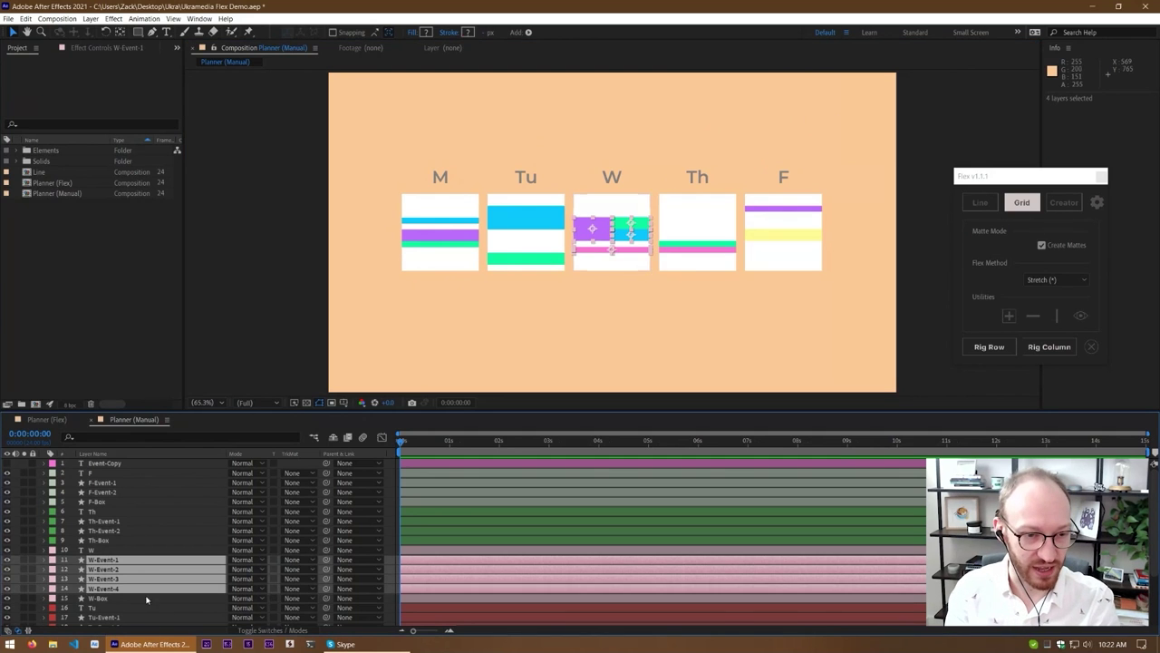
pyautogui.scroll(-2, 141, 590)
pyautogui.click(159, 552)
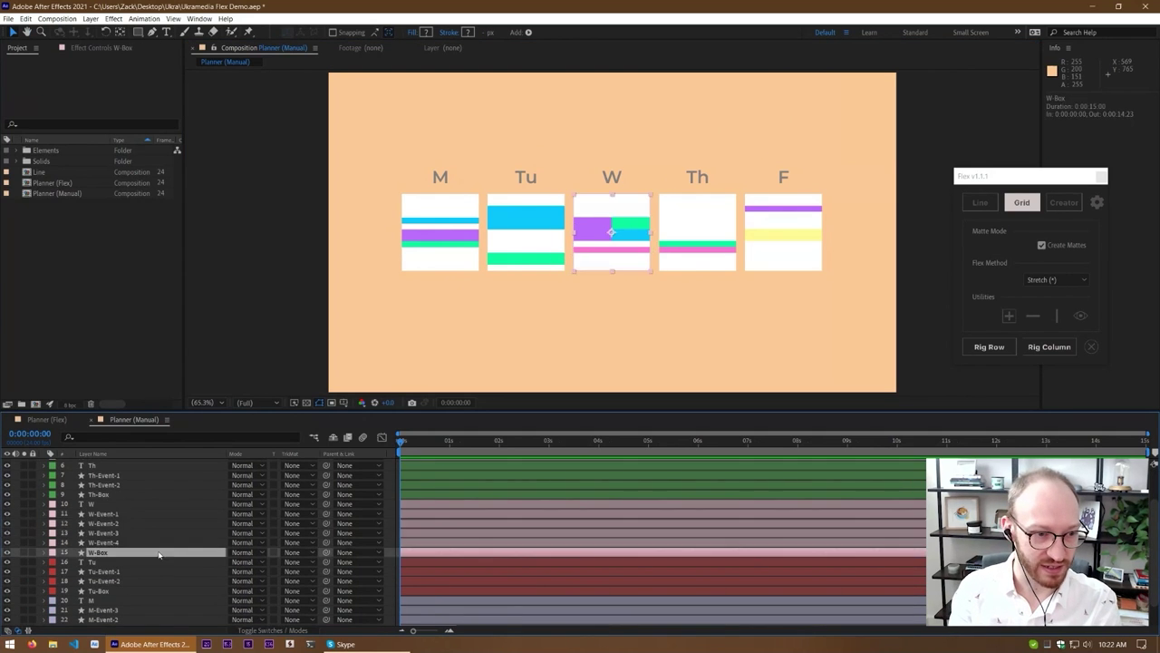
pyautogui.click(164, 542)
pyautogui.click(167, 523)
pyautogui.click(164, 513)
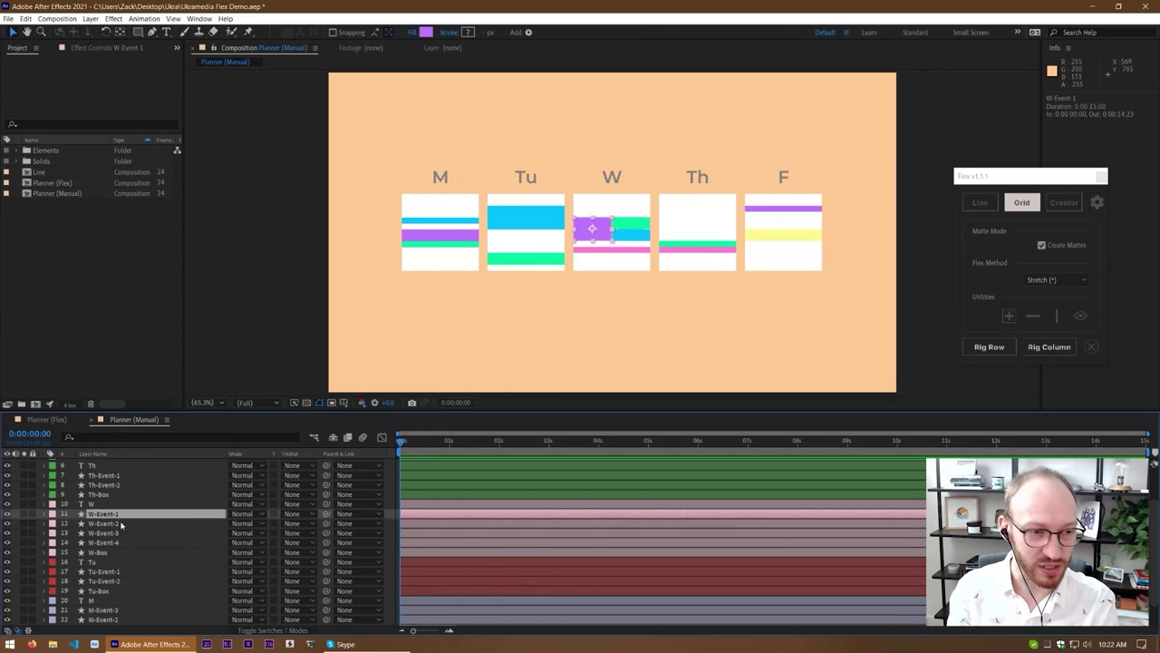
pyautogui.click(123, 504)
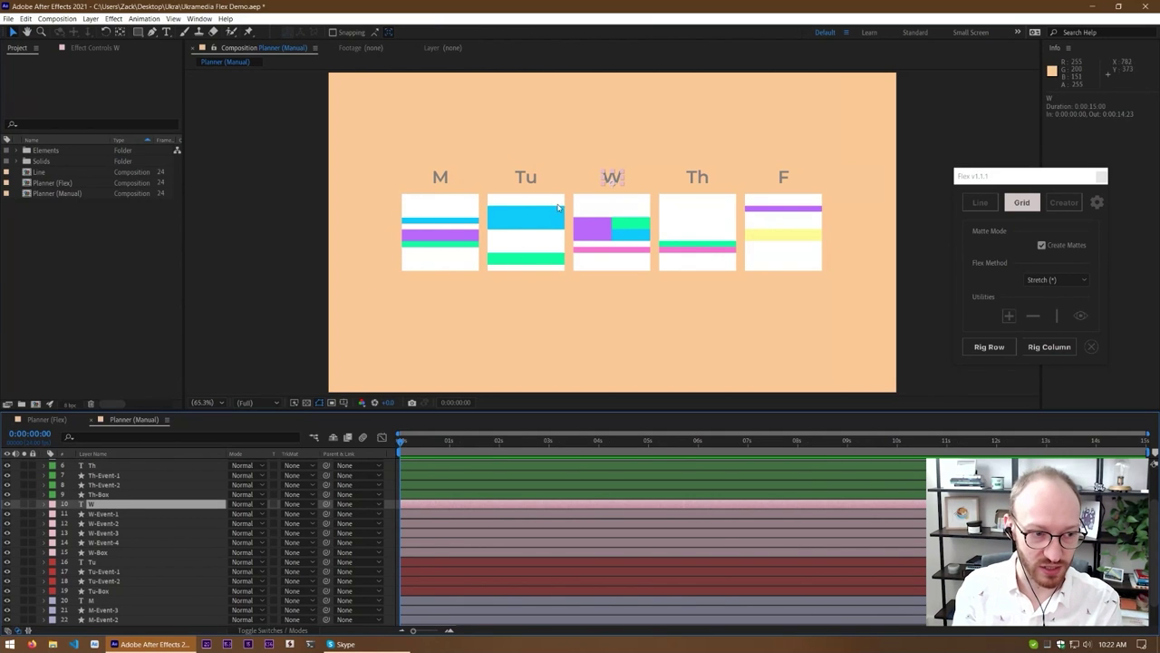
# Create a null object, place it directly below the F text layer and rename it F Null
pyautogui.click(116, 515)
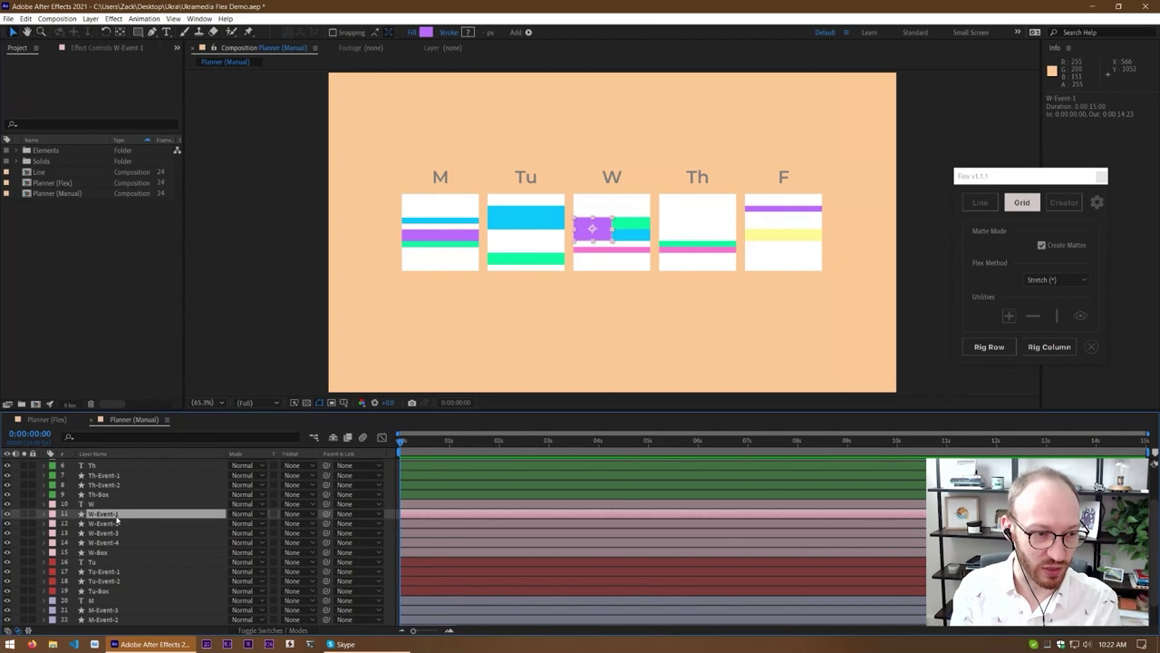
pyautogui.hotkey('ctrl', 'alt', 'shift', 'y')
pyautogui.scroll(3, 117, 521)
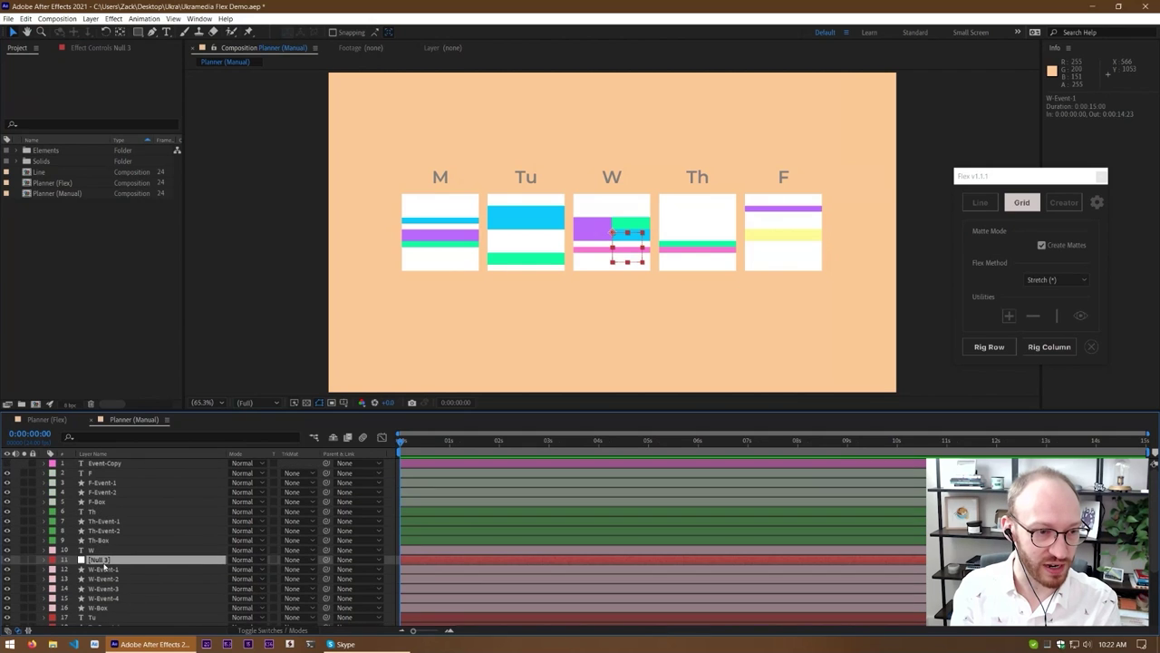
pyautogui.moveTo(106, 562); pyautogui.dragTo(142, 489)
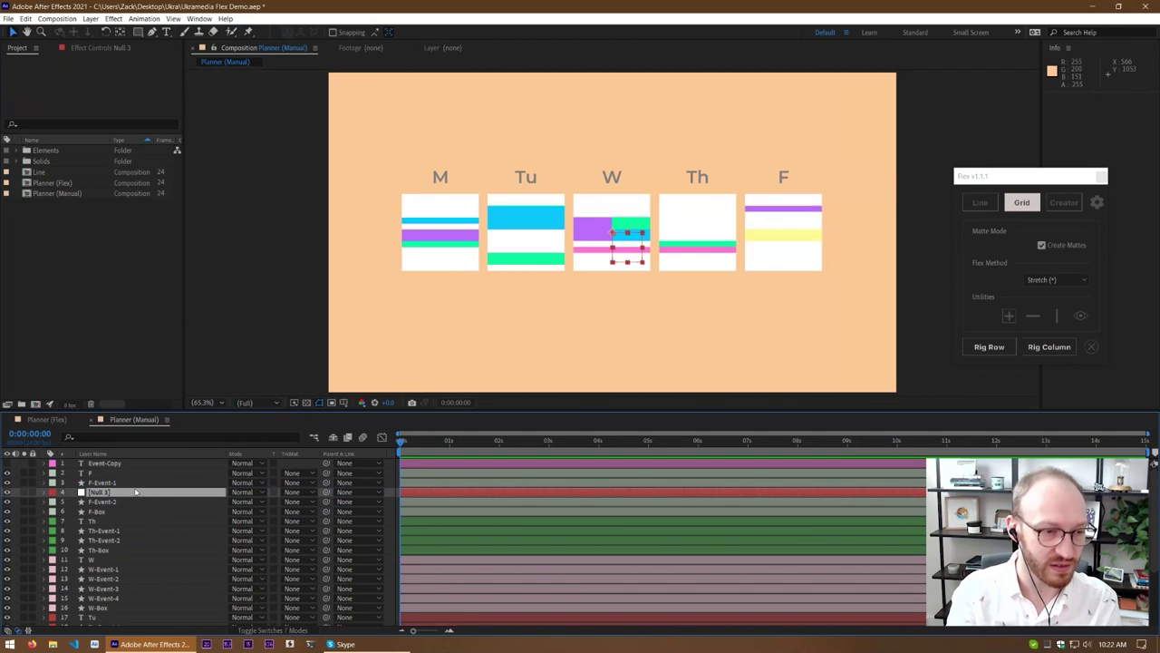
pyautogui.press('Return')
pyautogui.write('F-N')
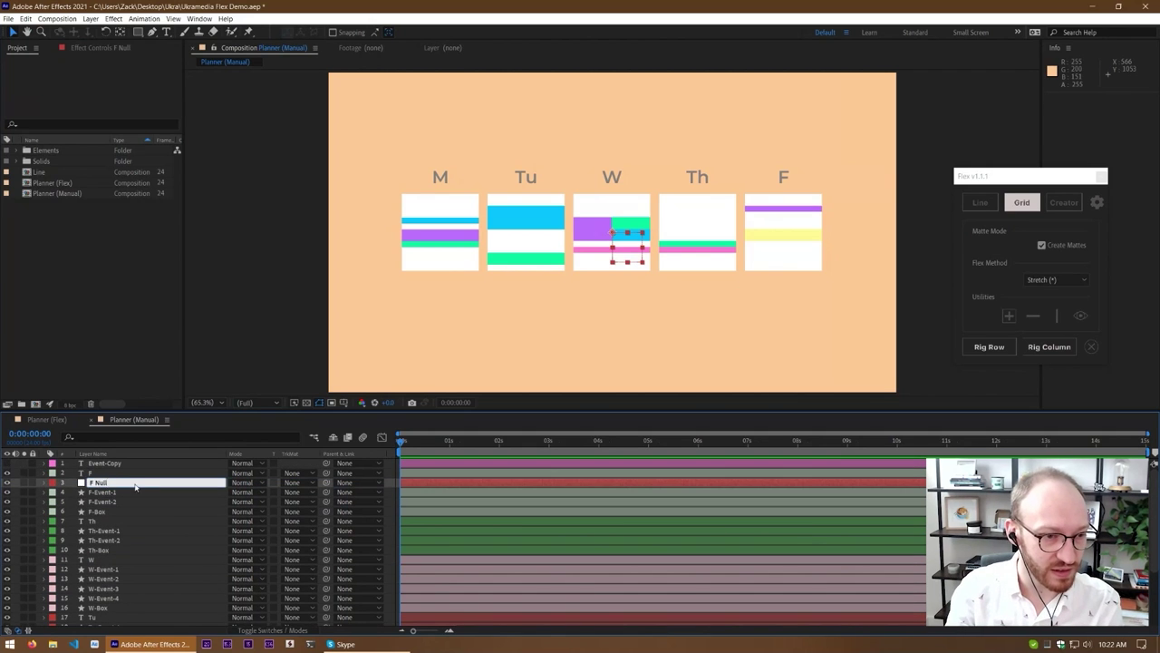
pyautogui.press('Return')
# Parent the F-Event-1, F-Event-2 and F-Box layers to F Null
pyautogui.click(111, 511)
pyautogui.keyDown('shift'); pyautogui.click(214, 483); pyautogui.keyUp('shift')
pyautogui.keyDown('ctrl'); pyautogui.click(217, 483); pyautogui.keyUp('ctrl')
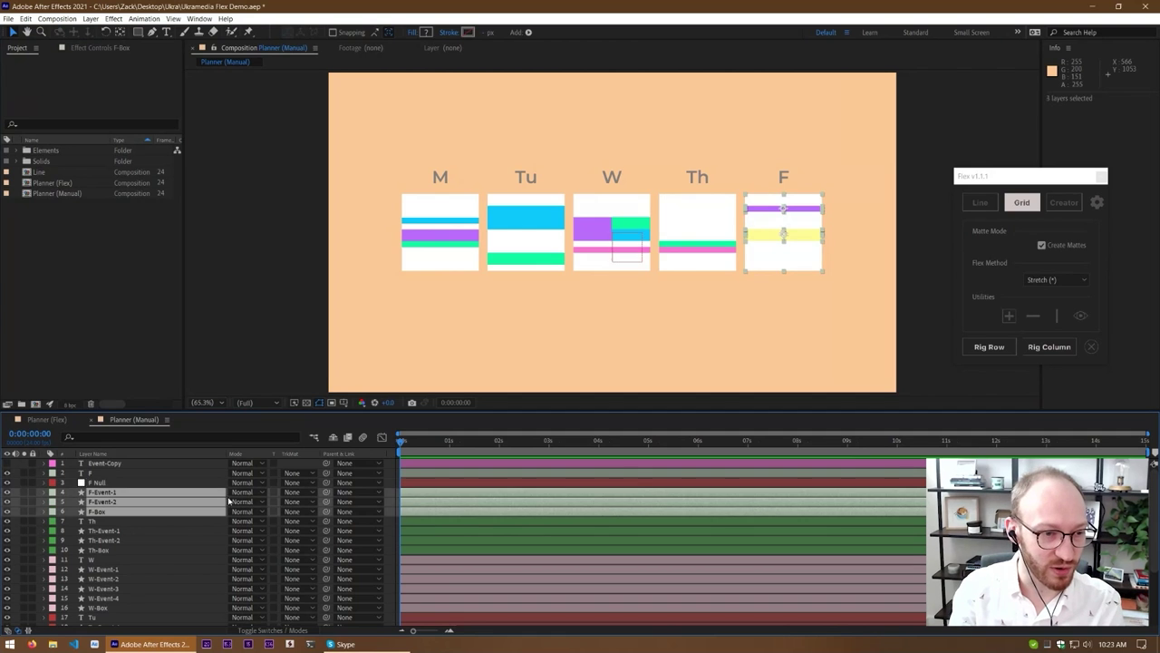
pyautogui.moveTo(325, 493); pyautogui.dragTo(114, 530)
# Duplicate F Null for the other weekdays and parent Tu-Event-1, Tu-Event-2 and Tu-Box to Tu Null
pyautogui.click(103, 482)
pyautogui.hotkey('ctrl', 'd')
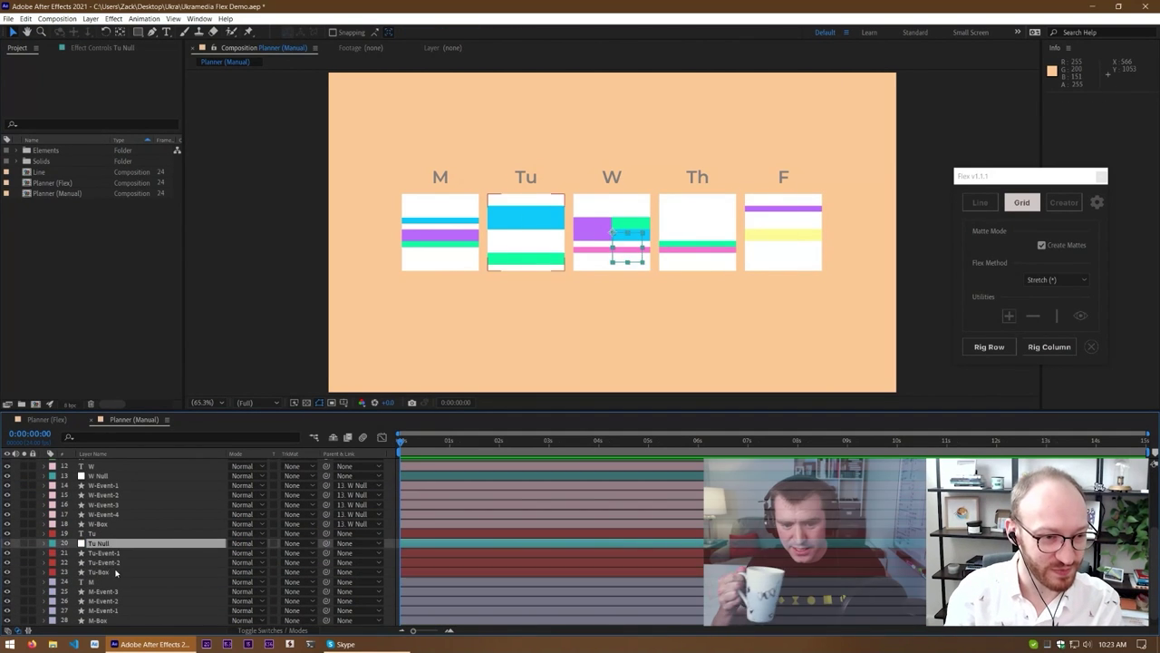
pyautogui.click(129, 571)
pyautogui.keyDown('shift'); pyautogui.click(129, 553); pyautogui.keyUp('shift')
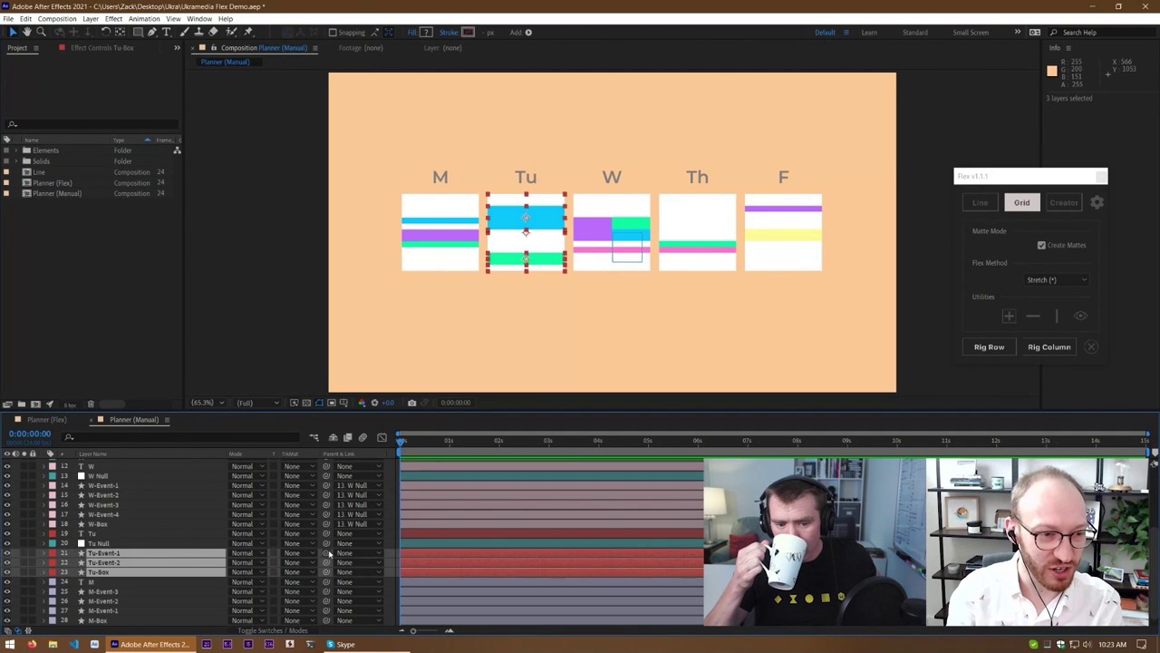
# Paste a copy of Tu Null above M-Event-3 and rename it M Null
pyautogui.click(112, 544)
pyautogui.hotkey('ctrl', 'c')
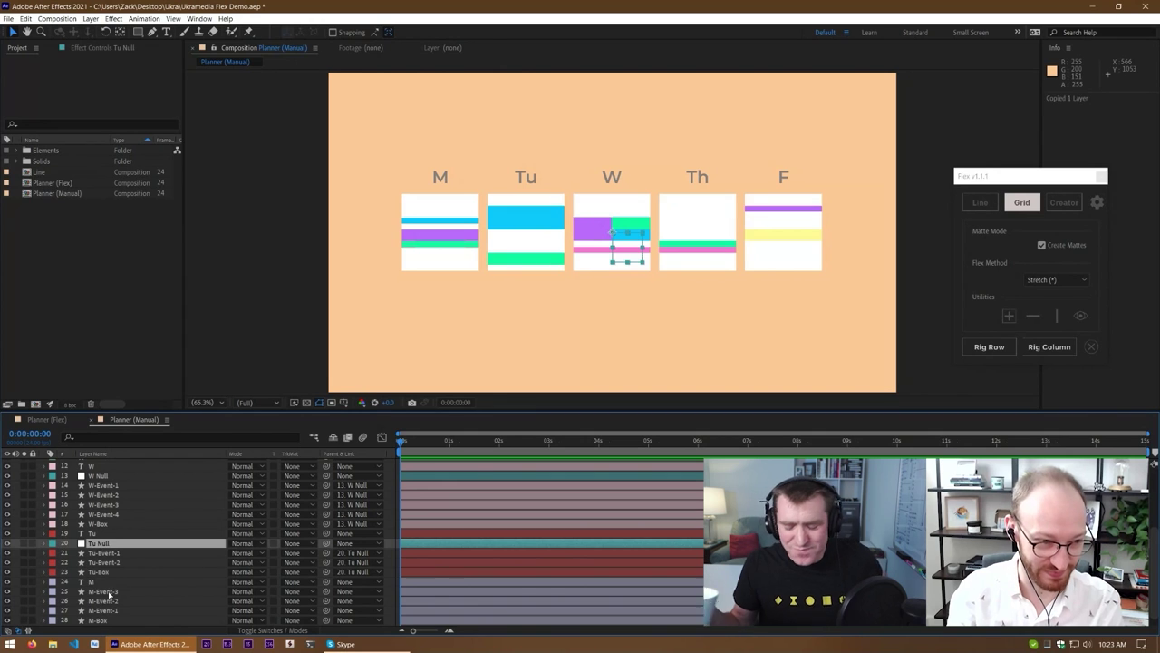
pyautogui.click(109, 592)
pyautogui.hotkey('ctrl', 'v')
pyautogui.press('Return')
pyautogui.write('M Null')
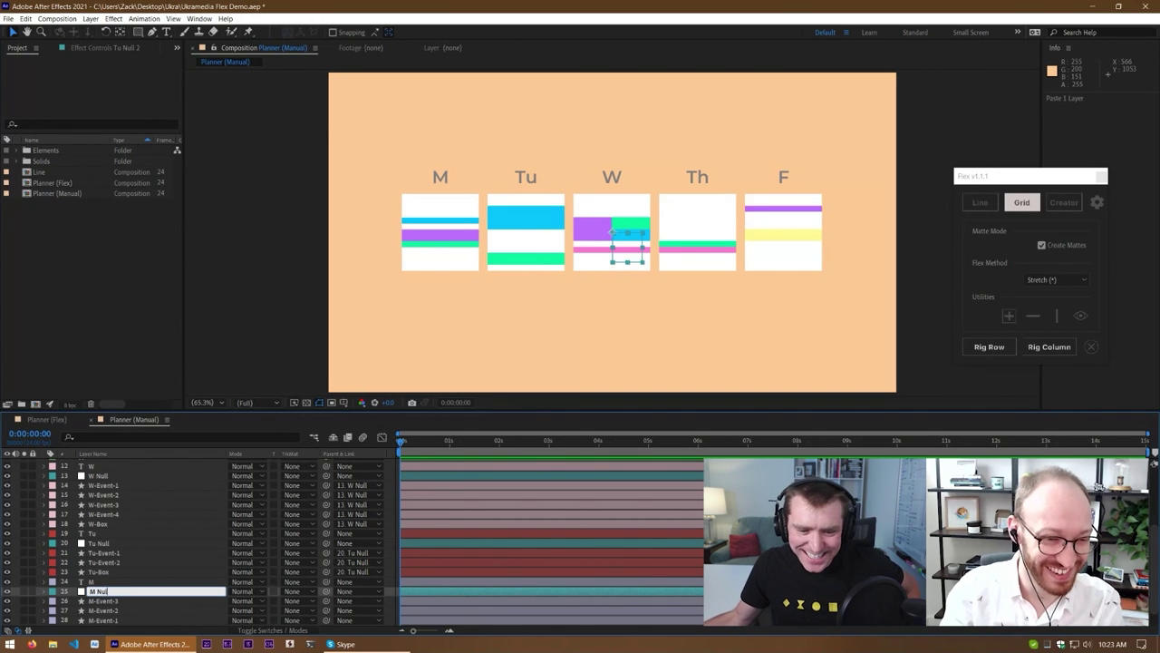
pyautogui.press('Return')
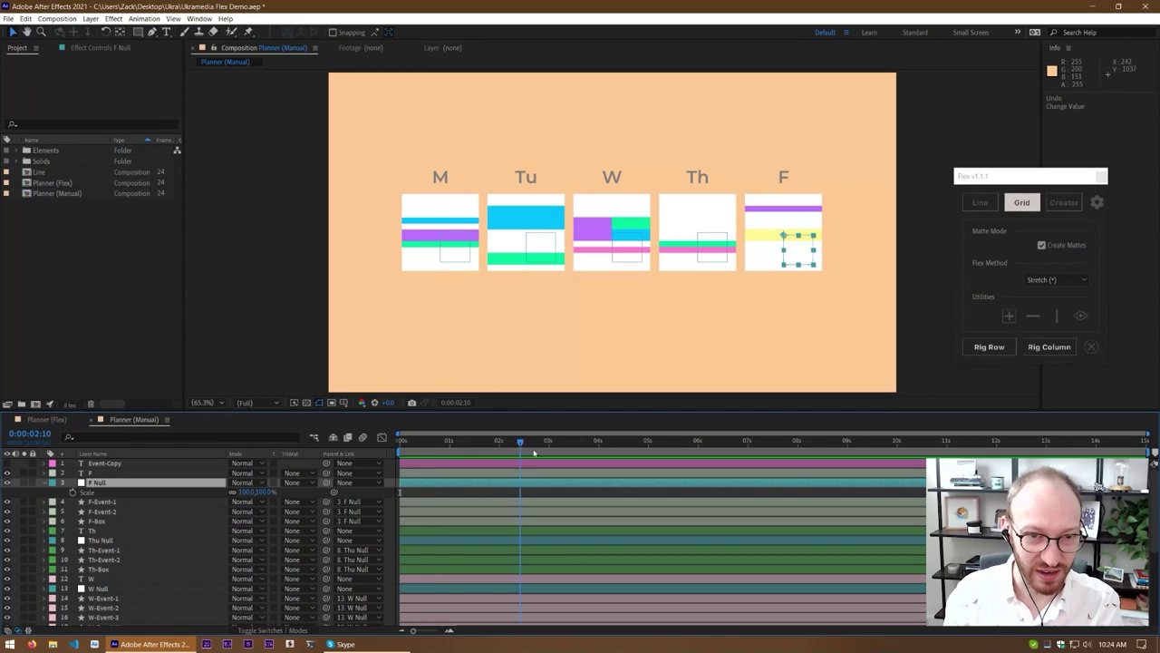
# Reveal the Scale property of W Null, try changing its value and undo the change
pyautogui.click(619, 257)
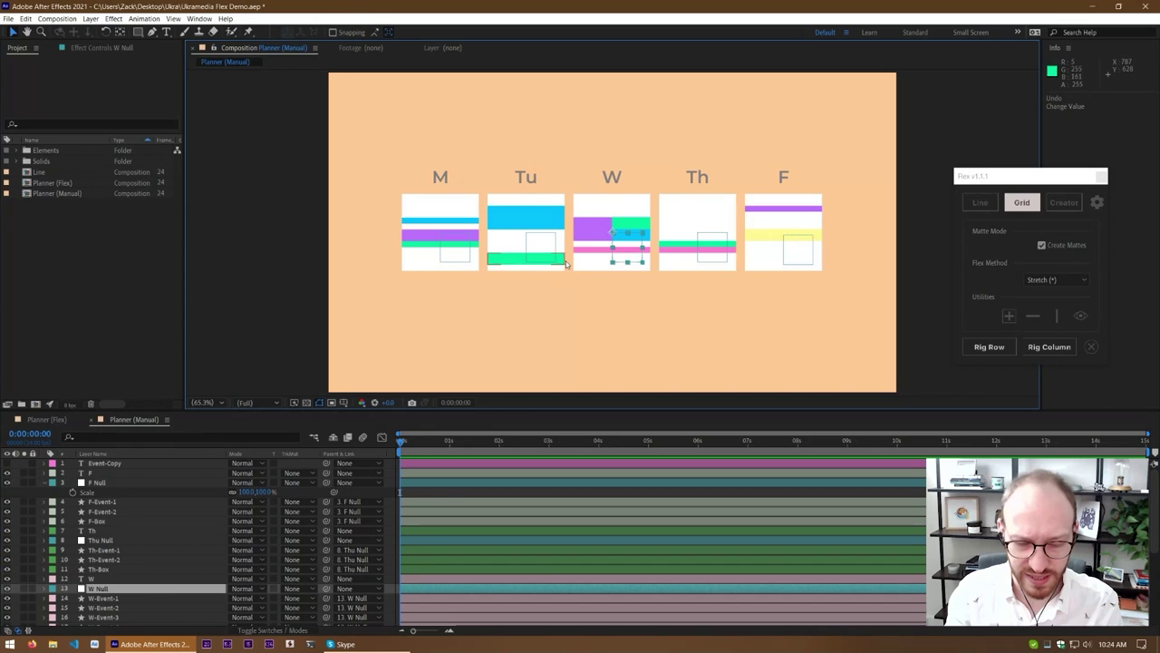
pyautogui.press('s')
pyautogui.scroll(-2, 149, 571)
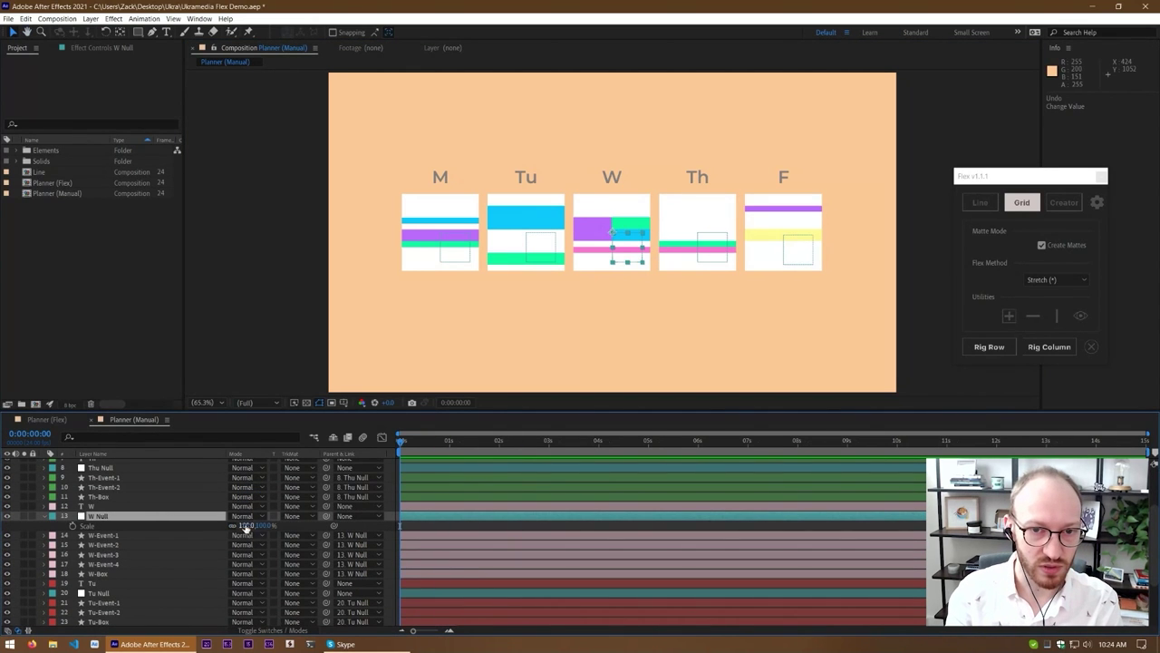
pyautogui.moveTo(244, 527); pyautogui.dragTo(541, 341)
pyautogui.hotkey('ctrl', 'z')
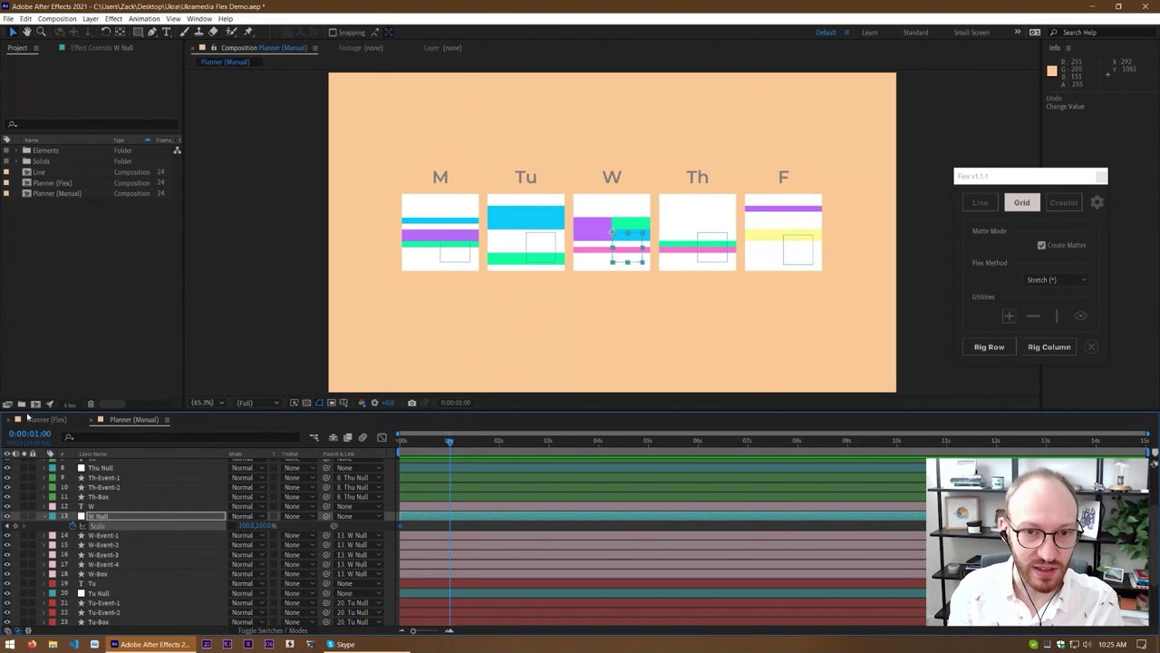
# Show the title/action safe guides and set W Null's horizontal scale to 350% at 0:00:01:00
pyautogui.moveTo(245, 528); pyautogui.dragTo(504, 528)
pyautogui.press("'")
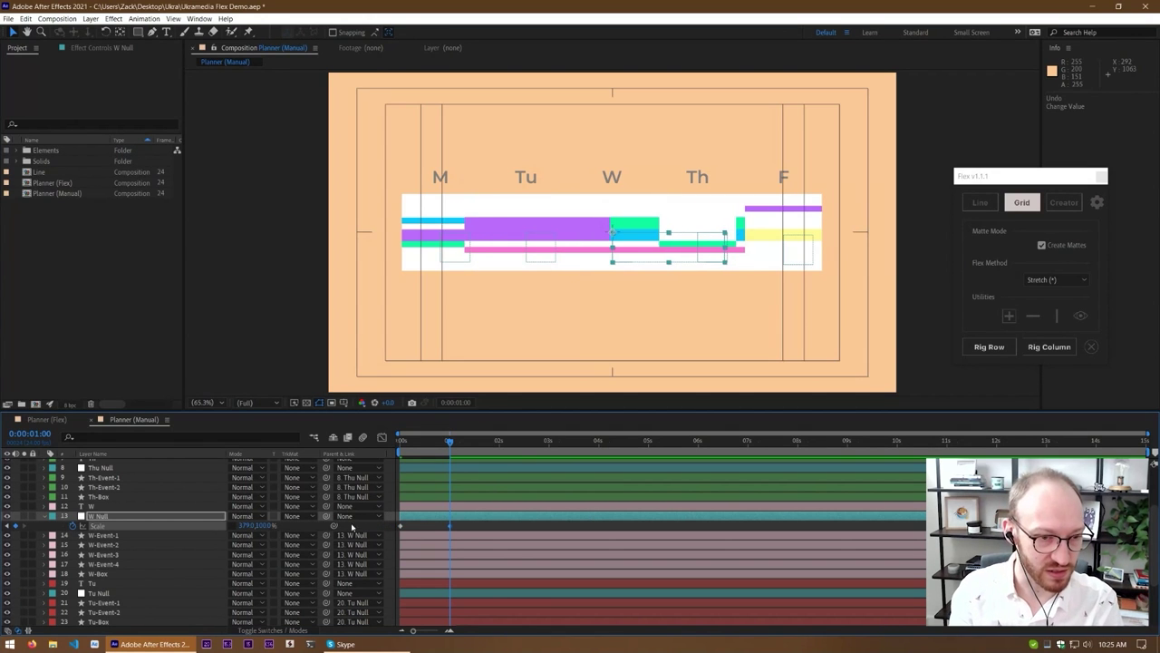
pyautogui.click(247, 526)
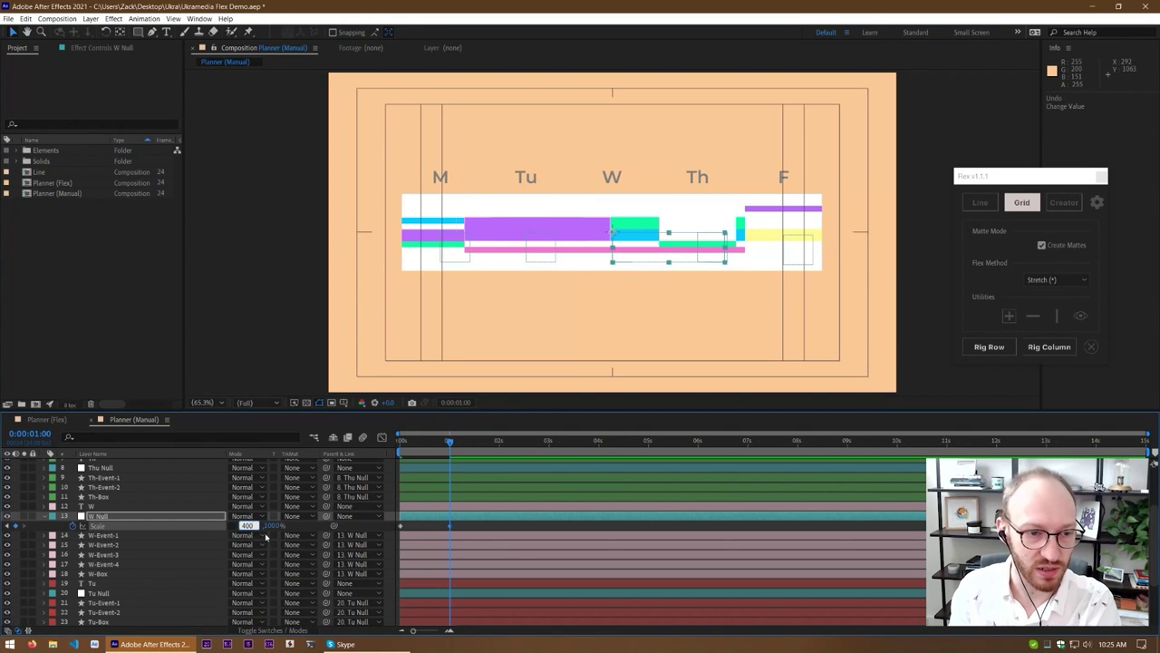
pyautogui.press('Return')
pyautogui.click(246, 527)
pyautogui.write('350')
pyautogui.press('Return')
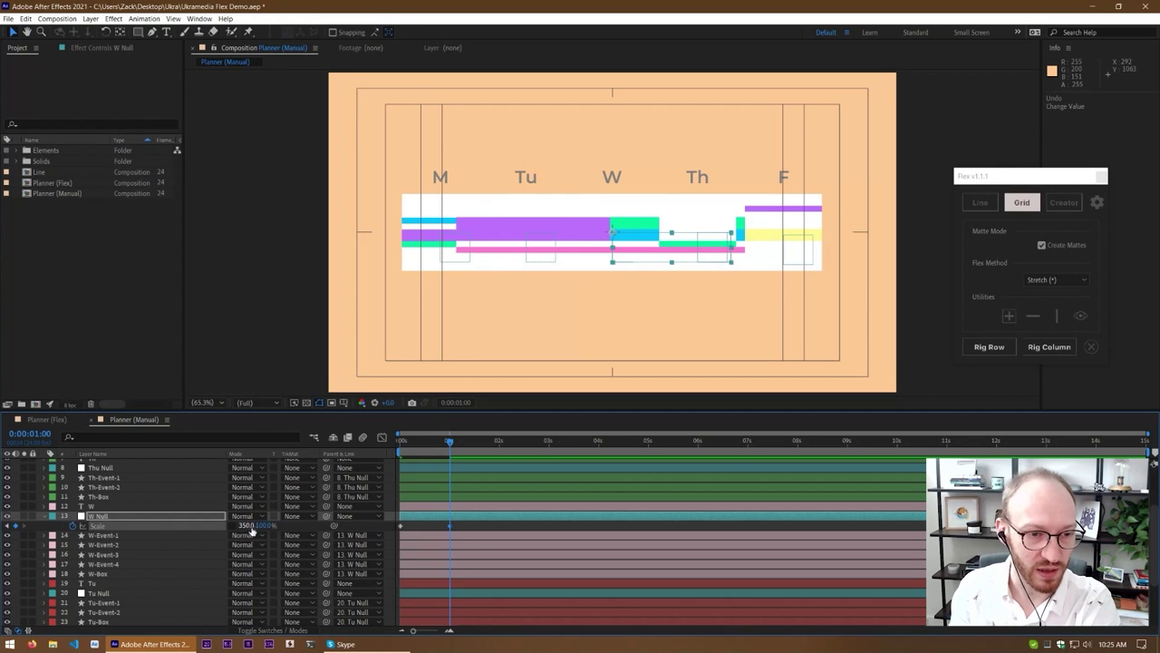
# Set W Null's vertical scale to 350% at 0:00:01:00
pyautogui.moveTo(262, 530); pyautogui.dragTo(462, 530)
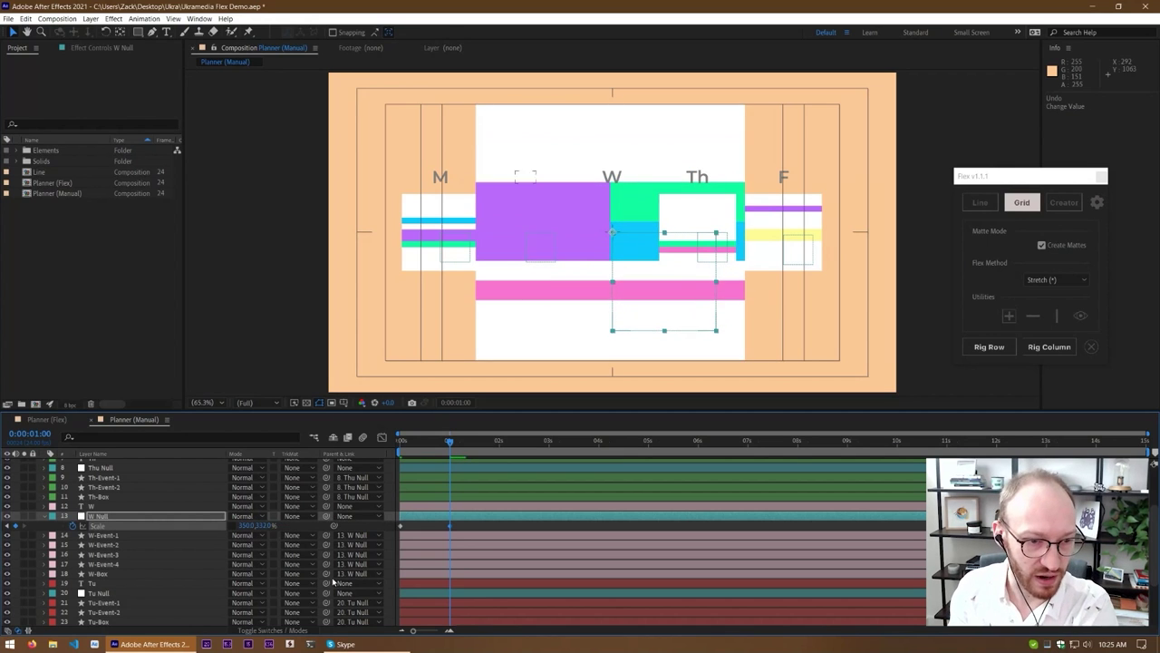
pyautogui.click(270, 526)
pyautogui.write('330')
pyautogui.press('Return')
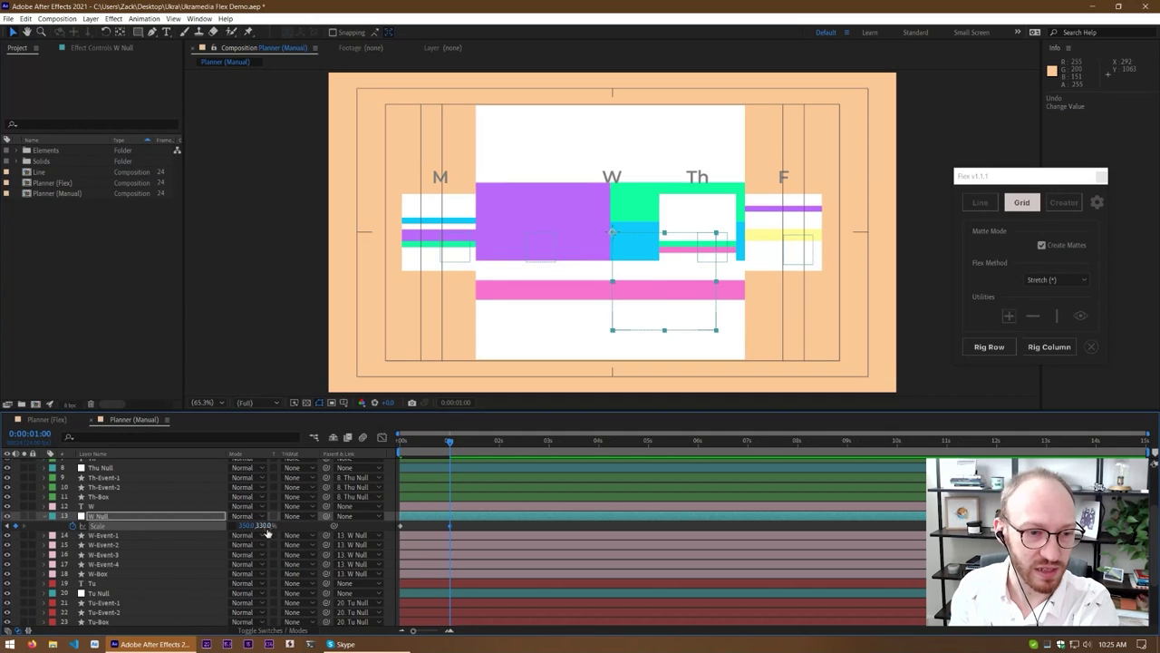
pyautogui.click(268, 525)
pyautogui.write('35')
pyautogui.moveTo(268, 525); pyautogui.dragTo(274, 526)
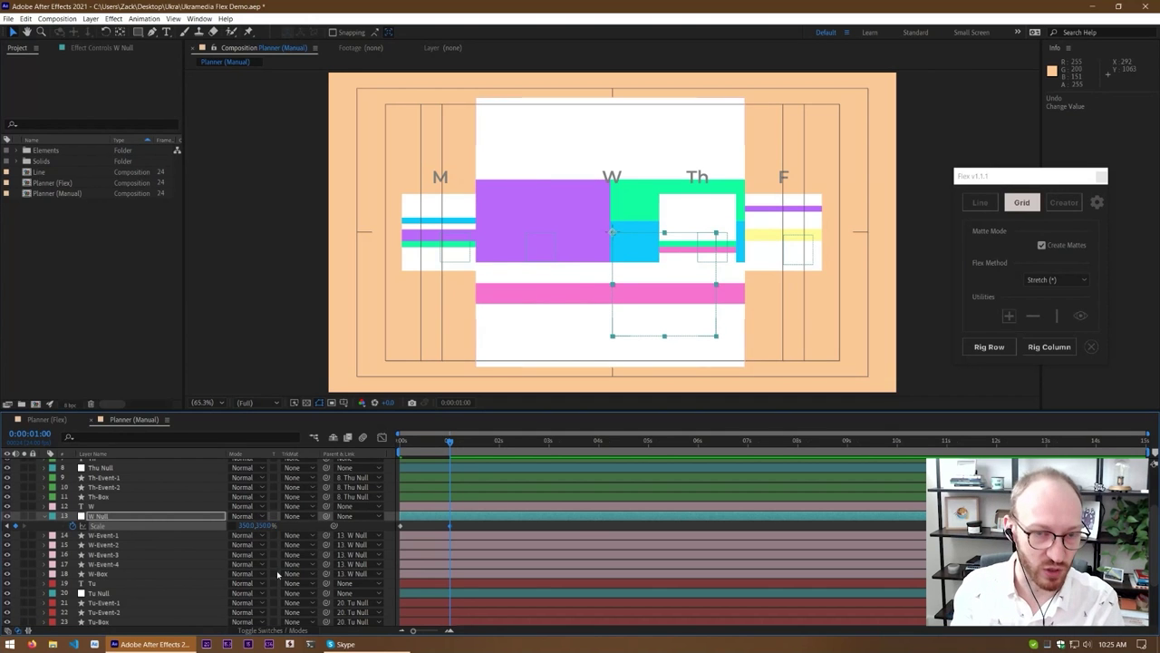
# Preview the W Null scale animation and hide the safe guides and layer controls in the composition view
pyautogui.moveTo(450, 441); pyautogui.dragTo(451, 471)
pyautogui.click(481, 514)
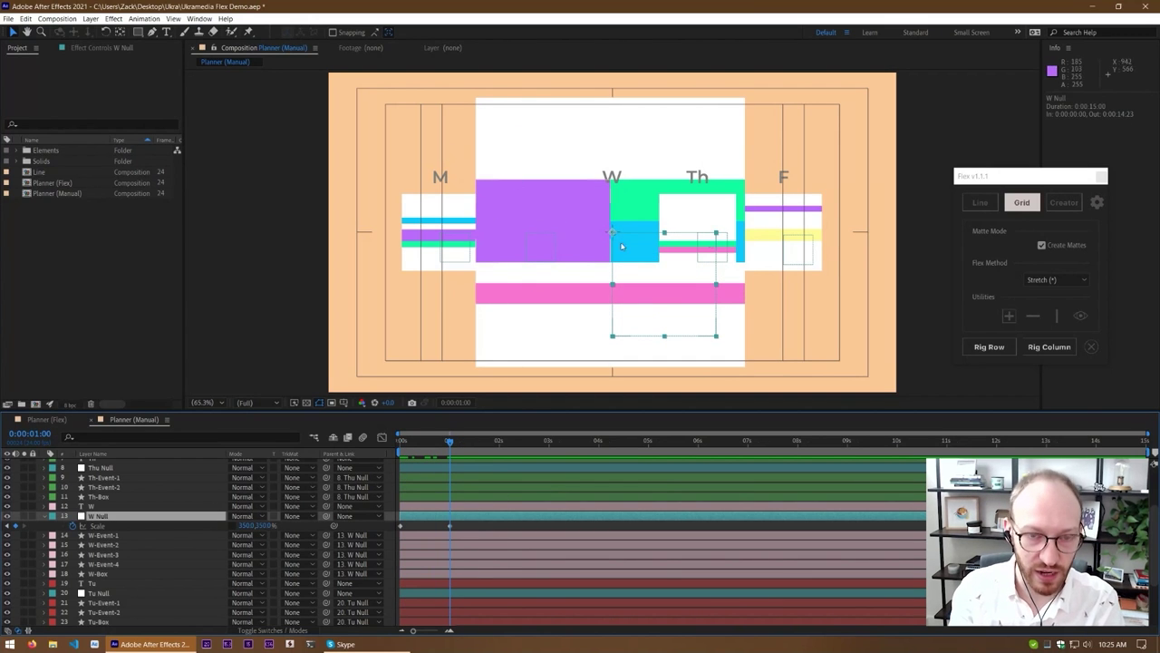
pyautogui.press("'")
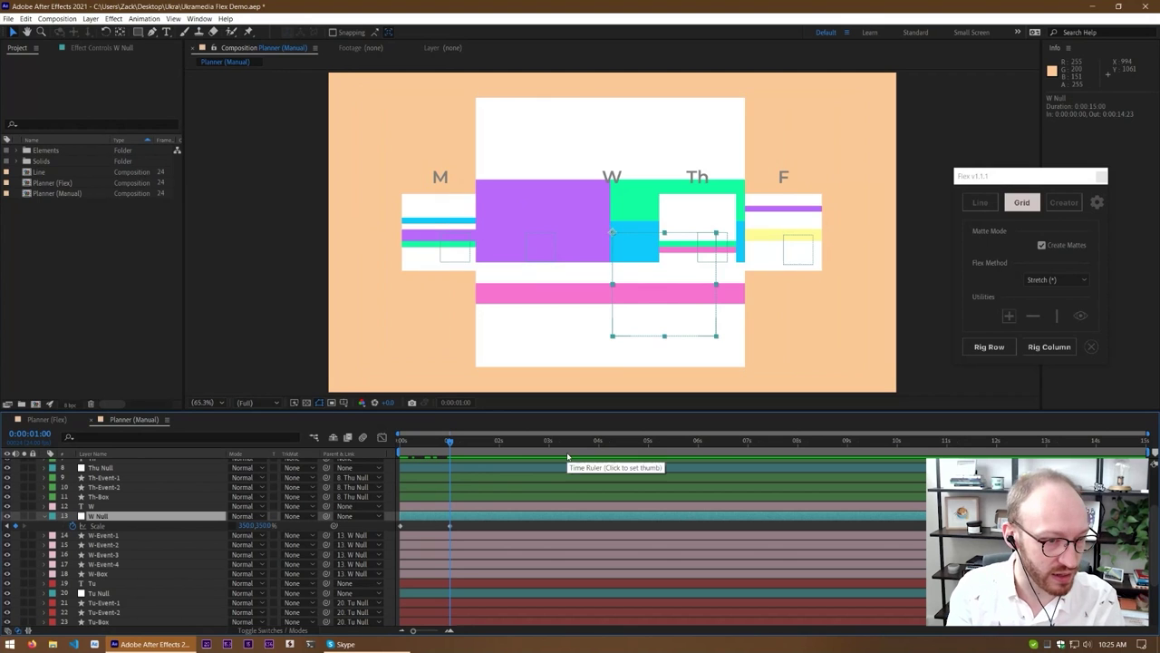
pyautogui.hotkey('ctrl', 'shift', 'h')
pyautogui.scroll(3, 111, 506)
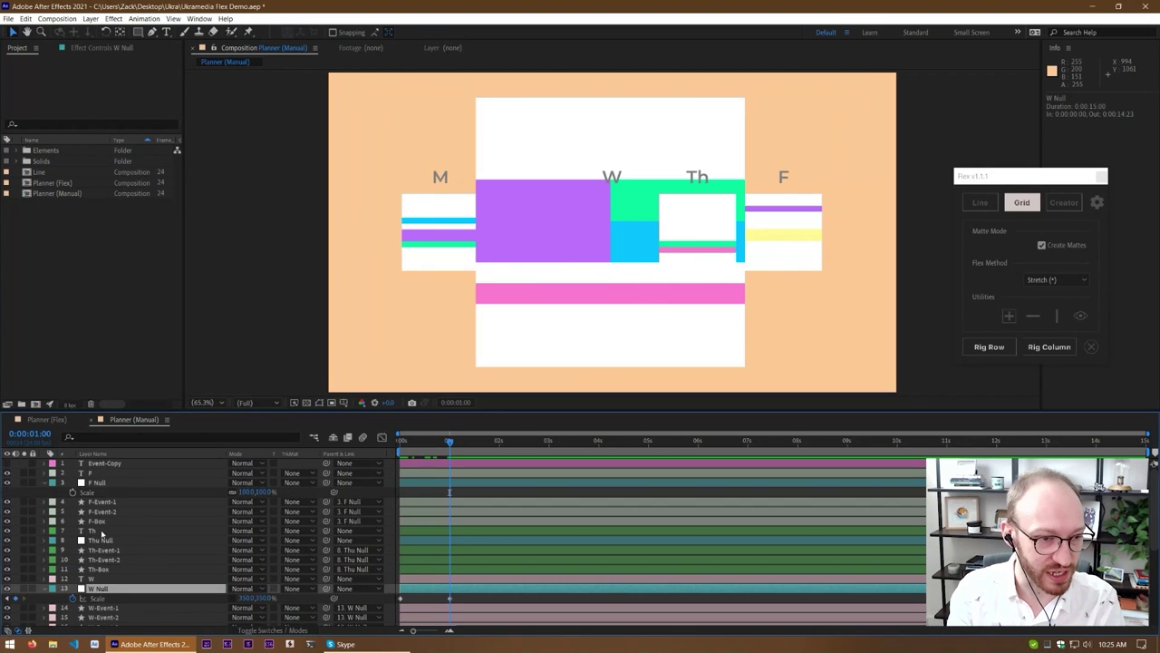
# Reveal the Position of F Null and Thu Null and separate F Null's position dimensions at 0:00:00:00
pyautogui.click(101, 540)
pyautogui.keyDown('ctrl'); pyautogui.click(100, 483); pyautogui.keyUp('ctrl')
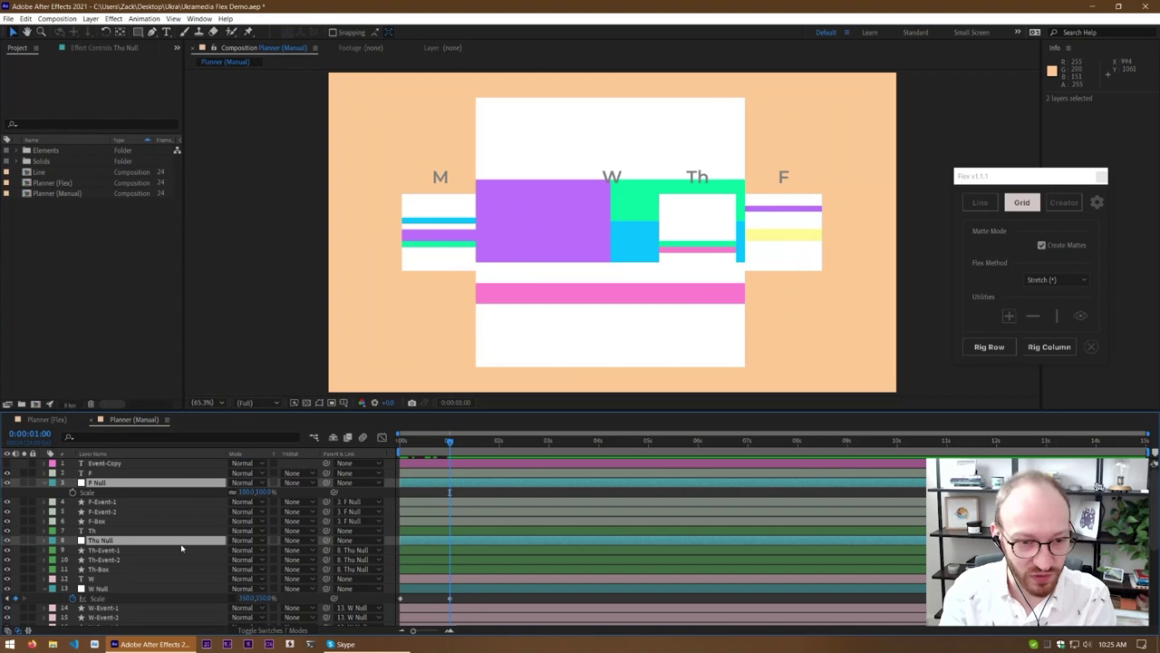
pyautogui.press('p')
pyautogui.press('Home')
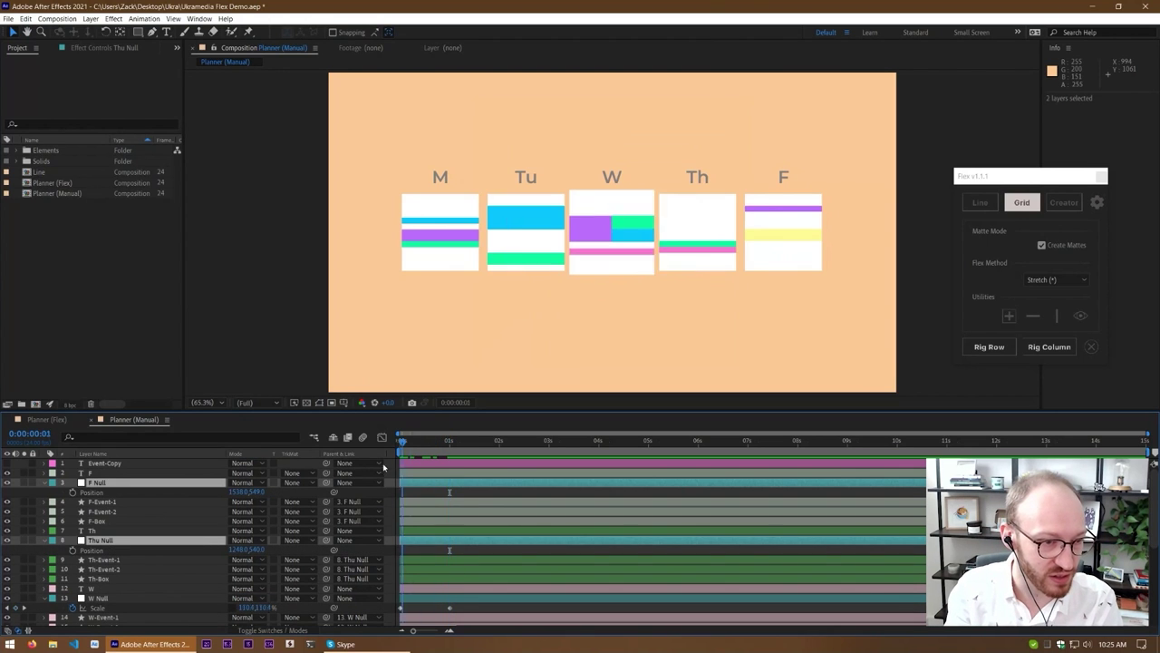
pyautogui.rightClick(94, 491)
pyautogui.click(142, 371)
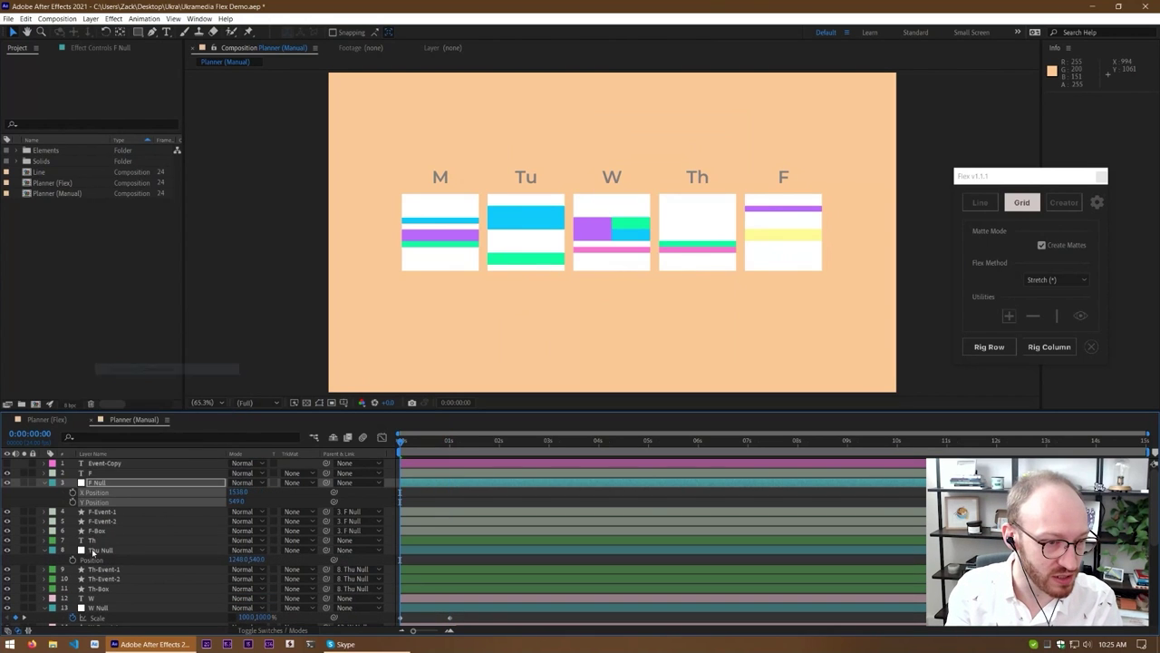
# Separate the position dimensions of Thu Null, Tu Null and M Null
pyautogui.scroll(-5, 118, 511)
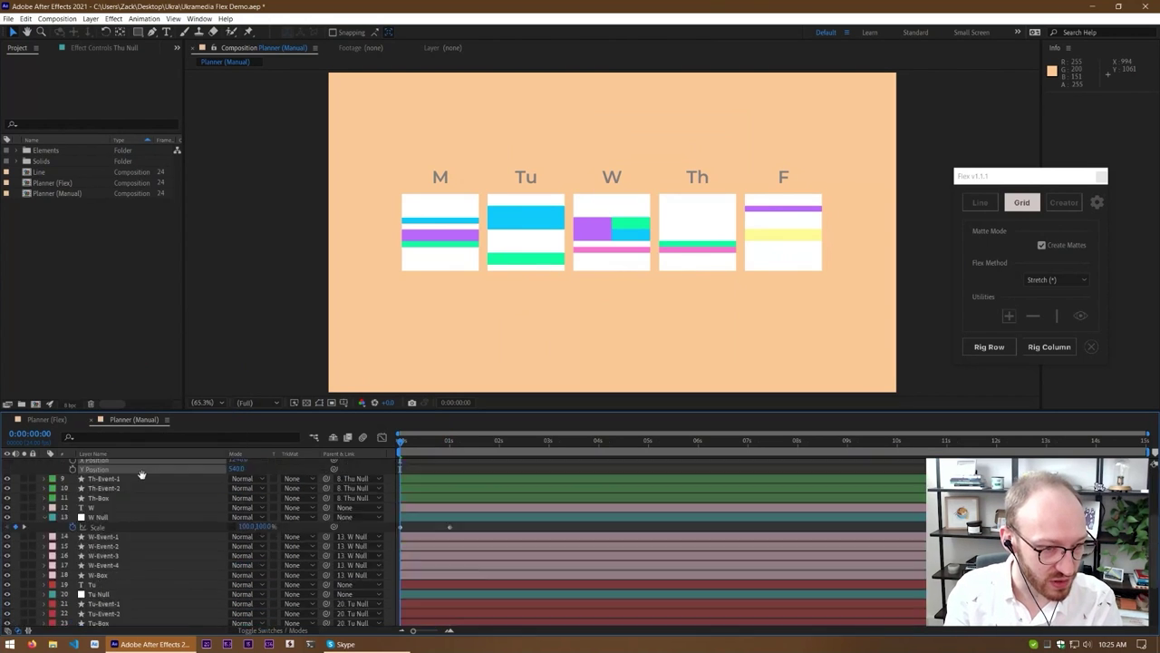
pyautogui.click(98, 547)
pyautogui.keyDown('ctrl'); pyautogui.click(98, 595); pyautogui.keyUp('ctrl')
pyautogui.press('p')
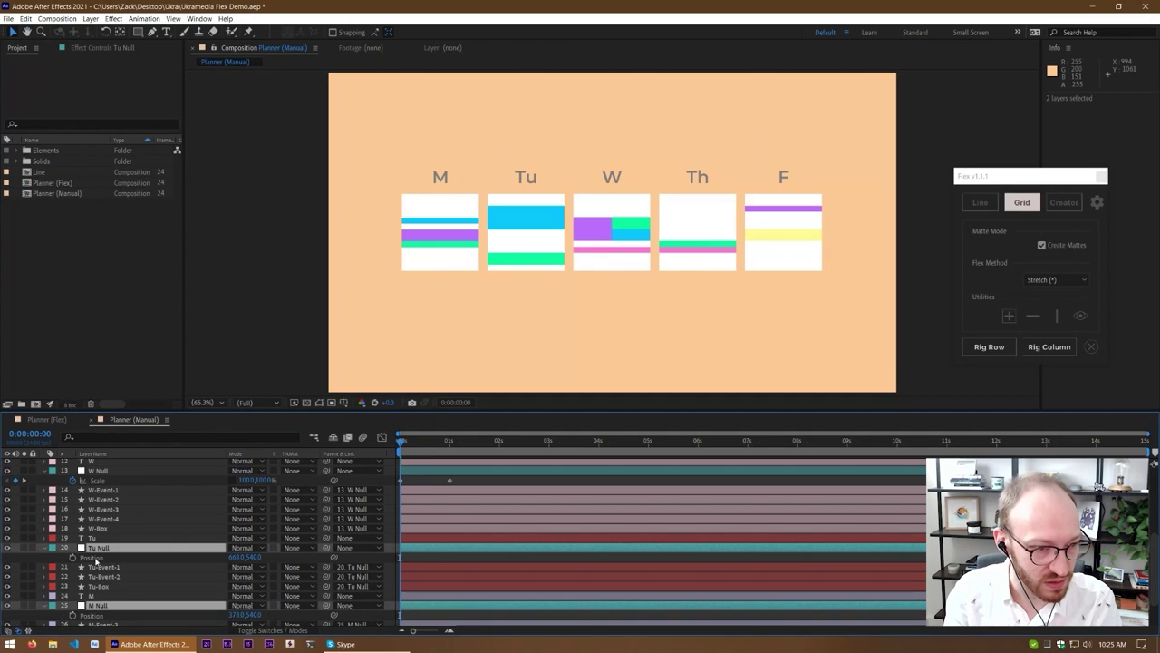
# Keyframe Thu Null's X Position at 0:00:00:00 and show the layer controls in the composition view
pyautogui.scroll(3, 123, 488)
pyautogui.click(102, 493)
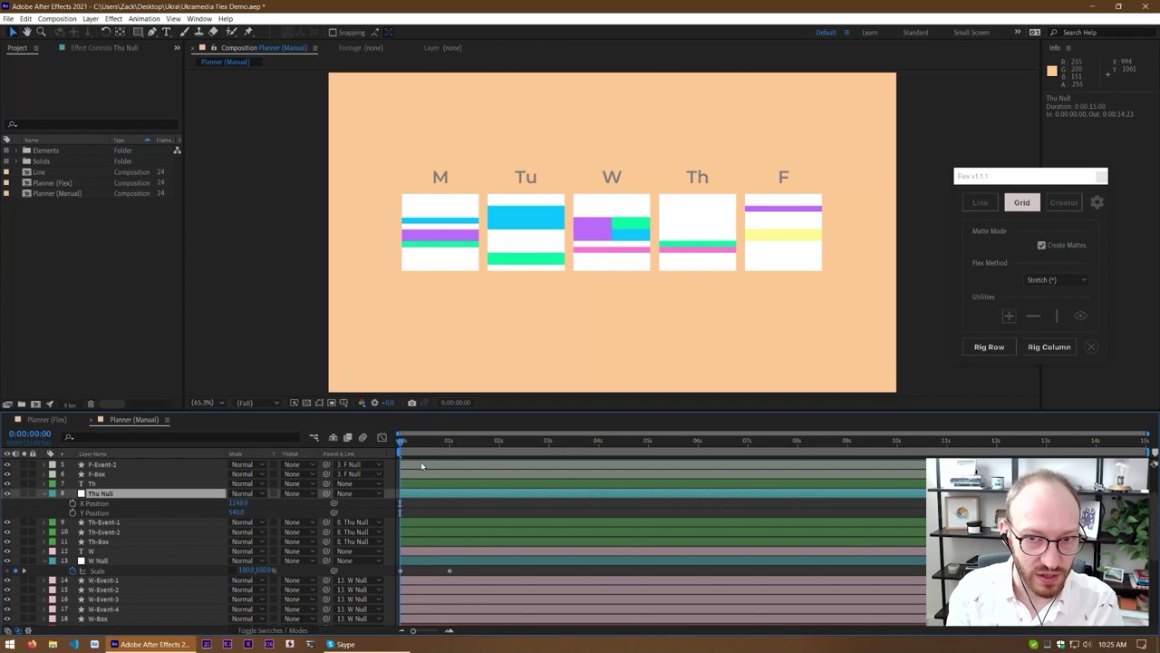
pyautogui.click(449, 443)
pyautogui.moveTo(450, 443); pyautogui.dragTo(361, 456)
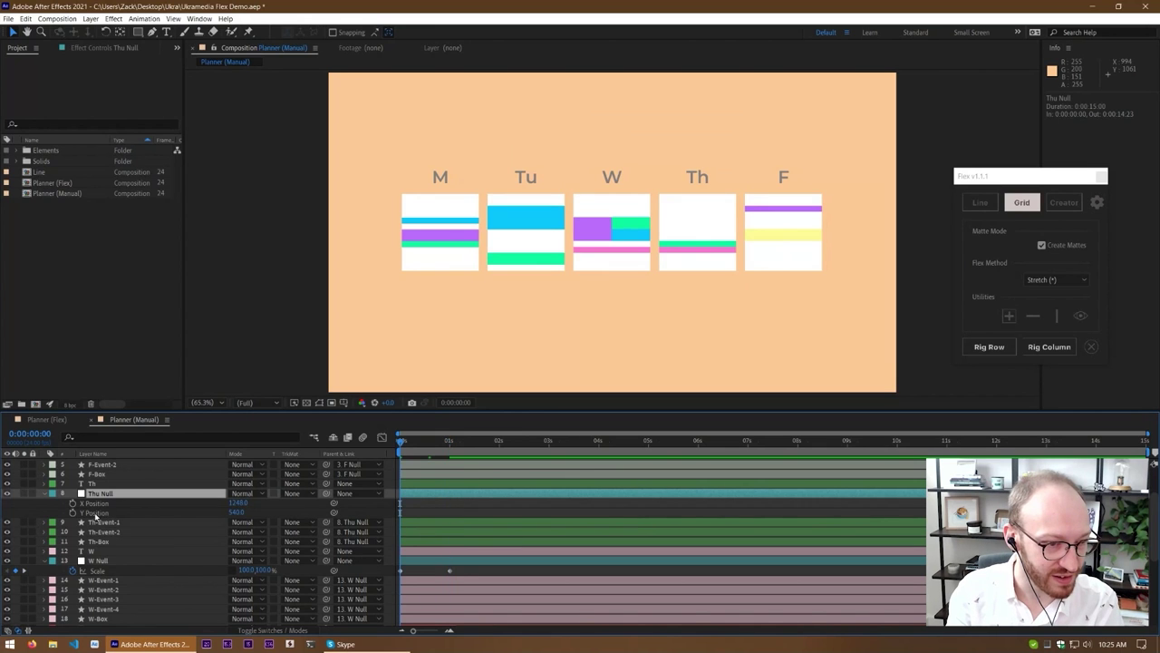
pyautogui.click(72, 503)
pyautogui.click(98, 560)
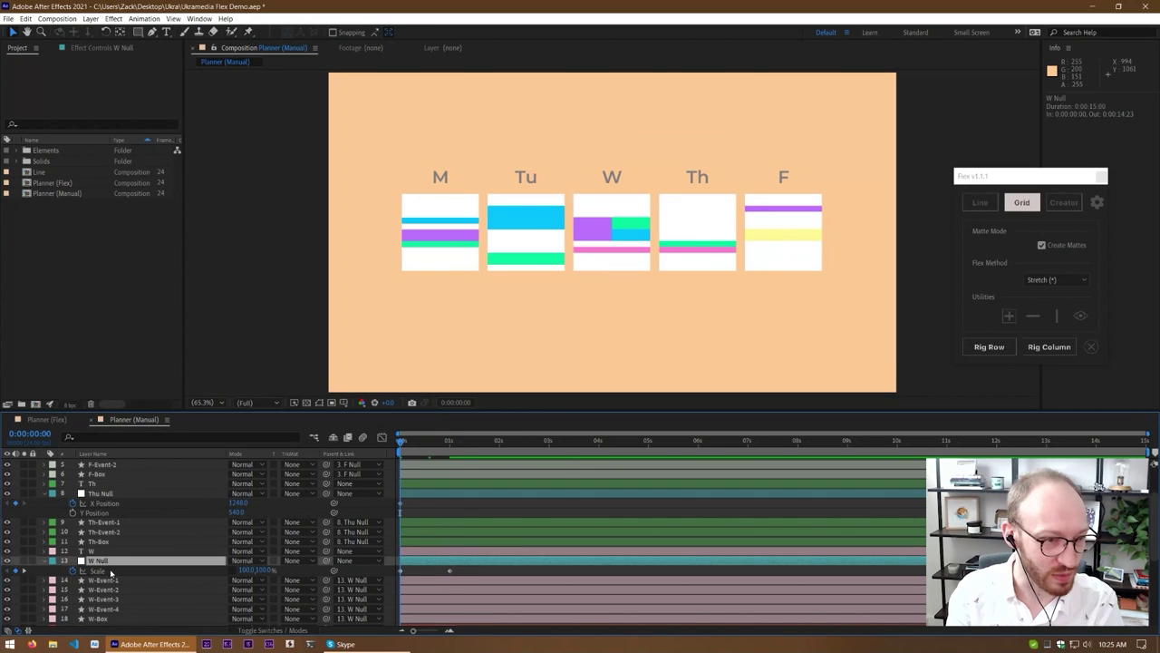
pyautogui.hotkey('ctrl', 'shift', 'h')
# Add X Position keyframes for Tu Null and M Null at 0:00:00:00
pyautogui.moveTo(142, 518); pyautogui.dragTo(145, 416)
pyautogui.click(72, 473)
pyautogui.click(72, 558)
pyautogui.scroll(-3, 124, 562)
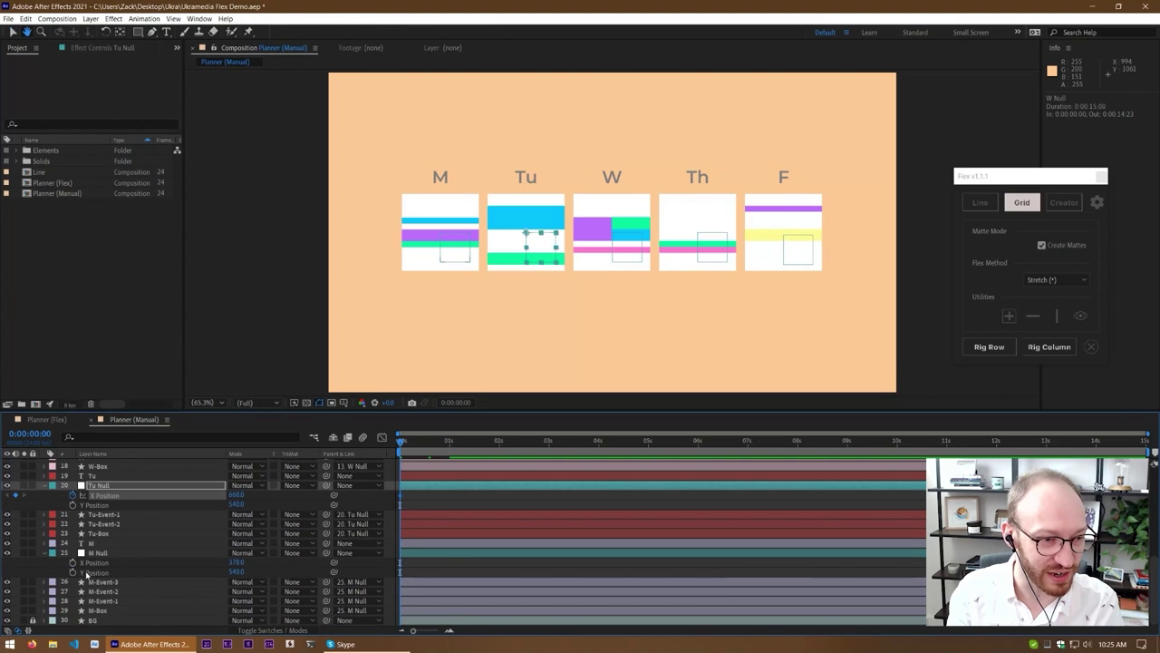
pyautogui.click(100, 552)
pyautogui.click(41, 508)
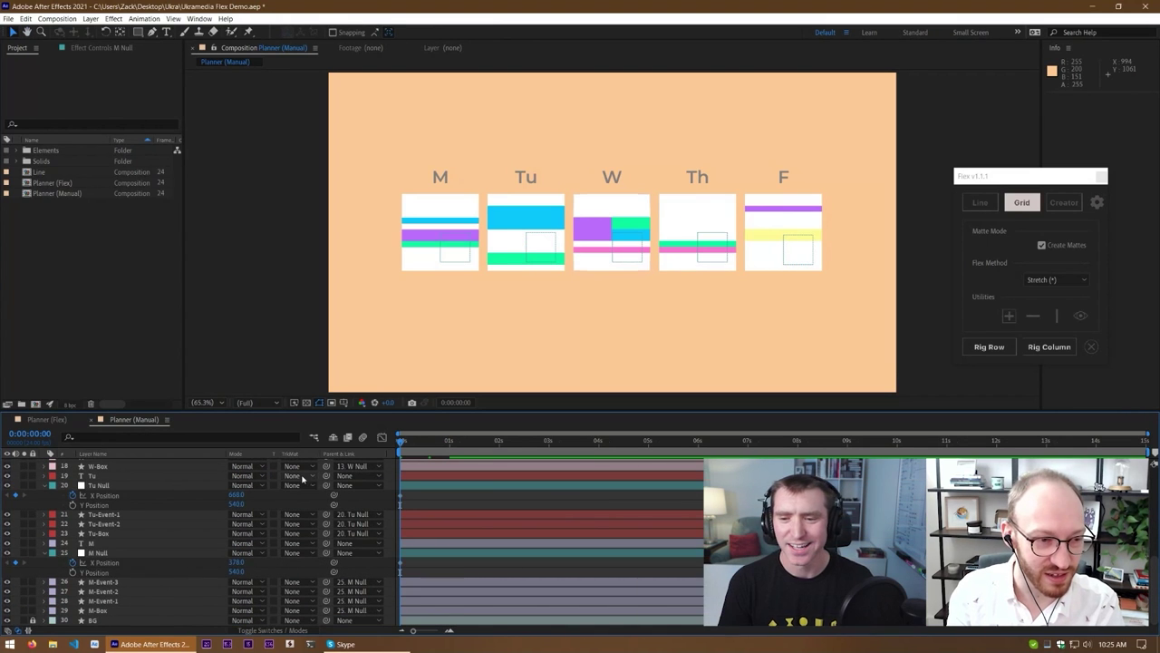
# Try shifting F Null farther right along X at 0:00:01:00 and undo the change
pyautogui.scroll(5, 344, 497)
pyautogui.scroll(3, 381, 503)
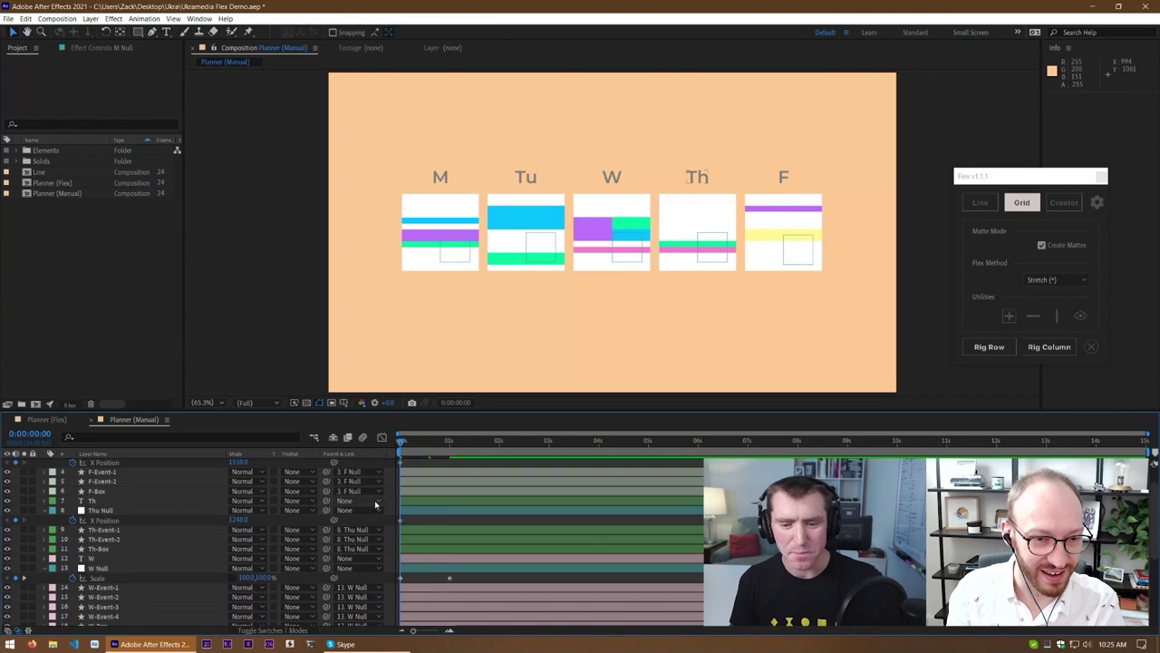
pyautogui.click(450, 441)
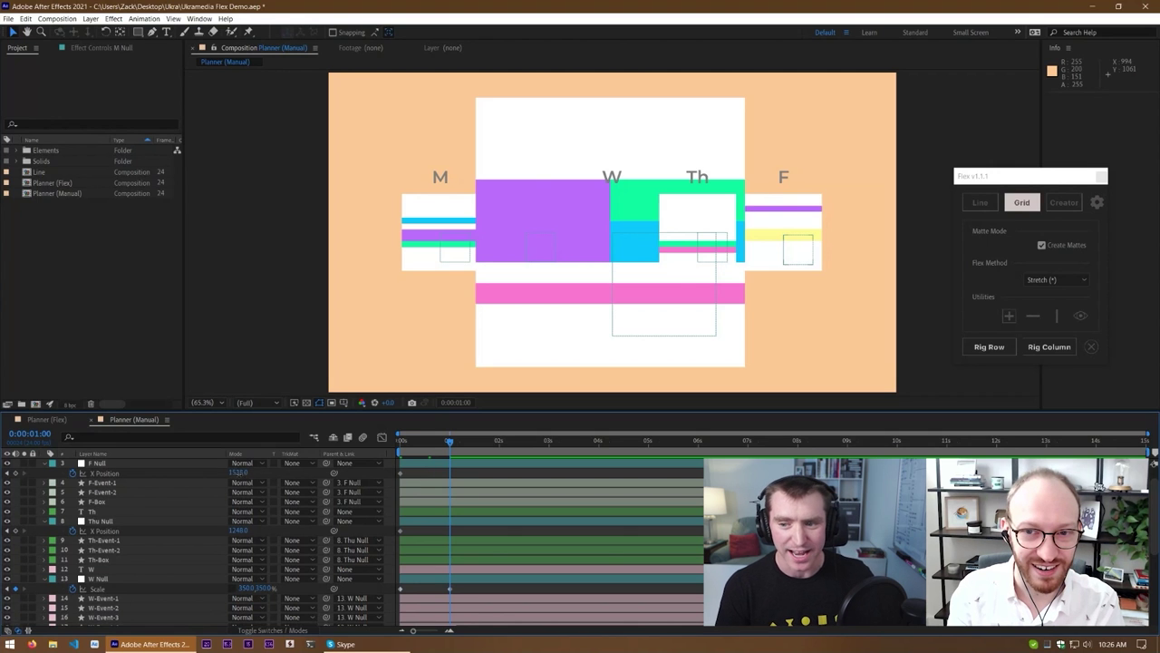
pyautogui.moveTo(239, 472); pyautogui.dragTo(369, 470)
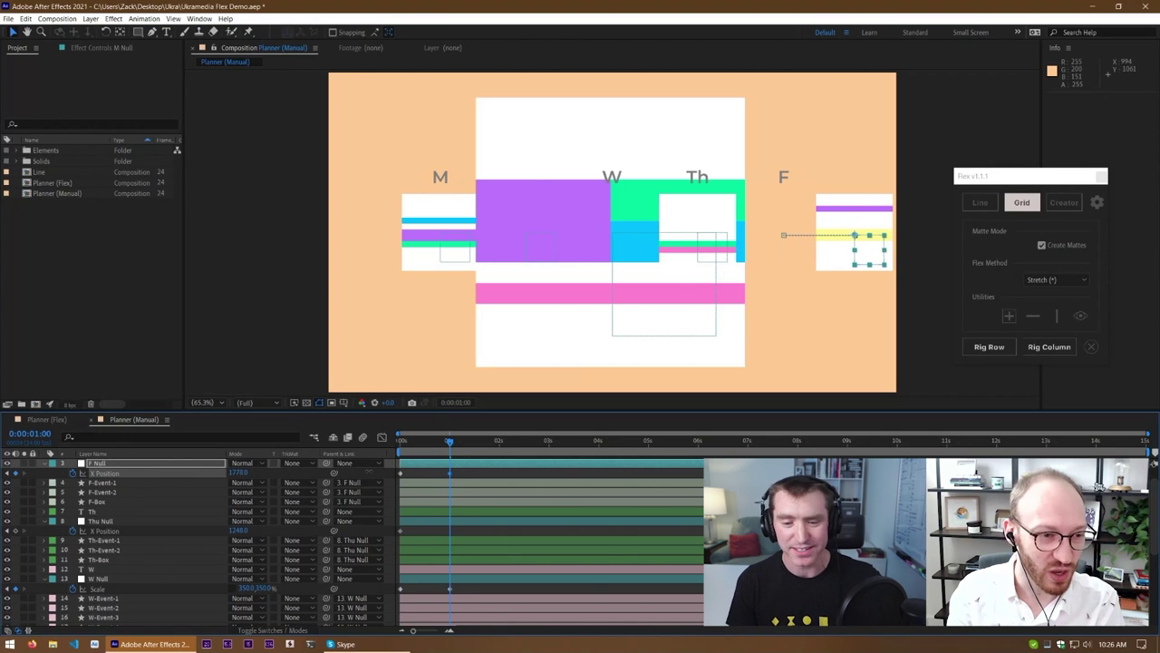
pyautogui.hotkey('ctrl', 'z')
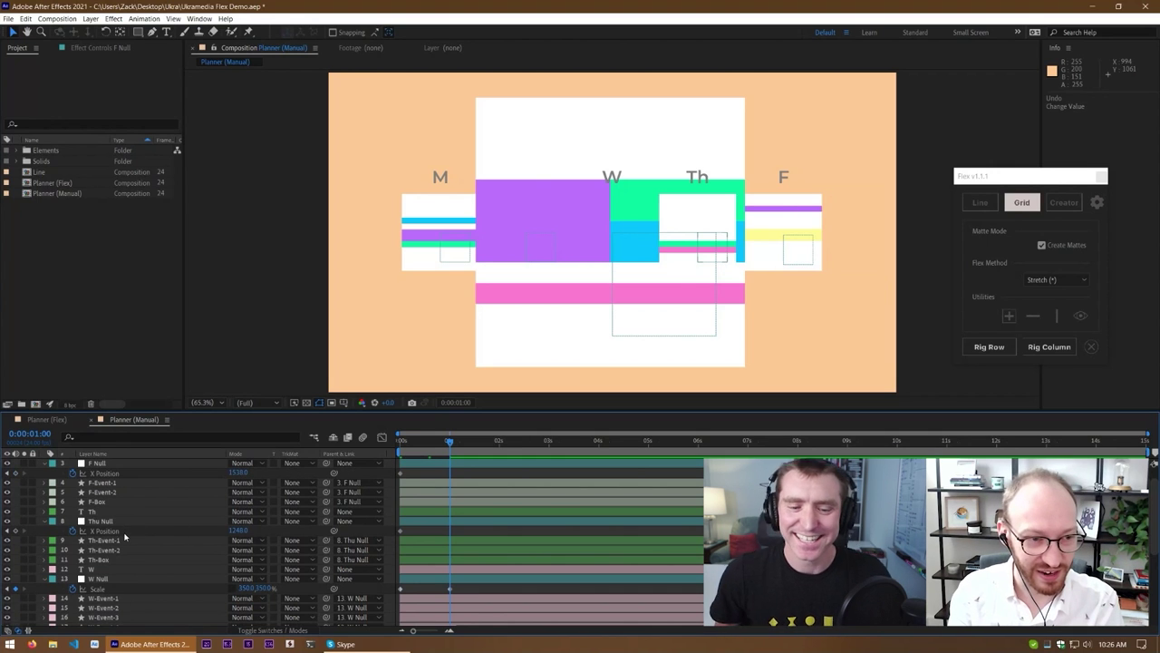
# Recombine Thu Null's position dimensions and separate them again
pyautogui.rightClick(119, 532)
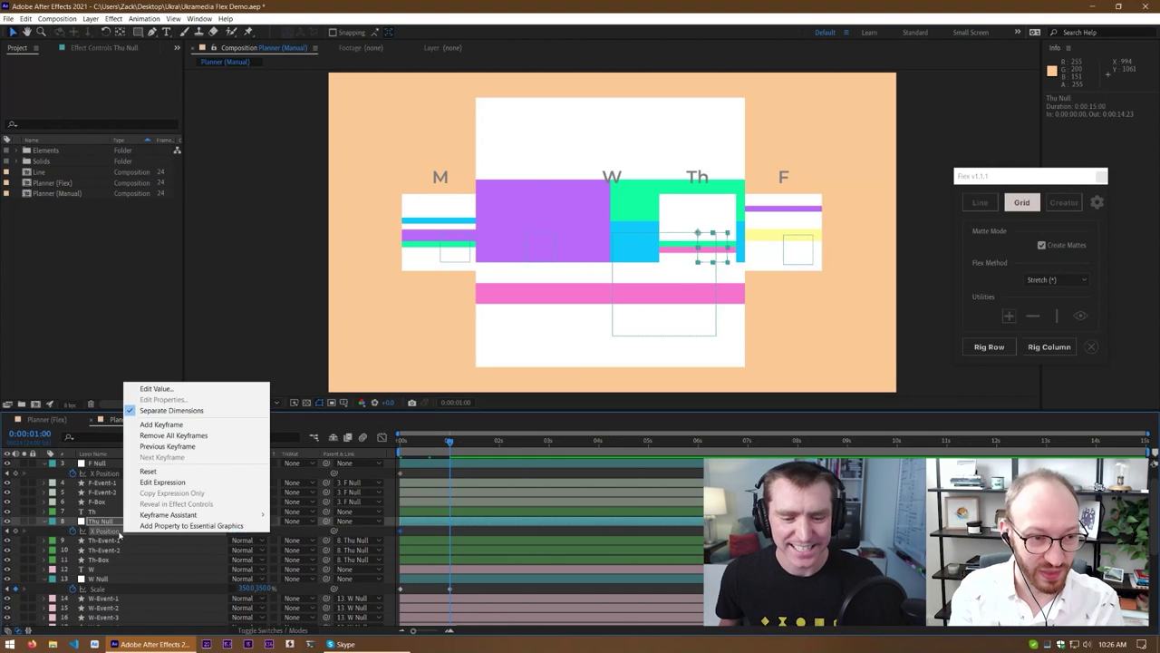
pyautogui.click(169, 410)
pyautogui.rightClick(123, 532)
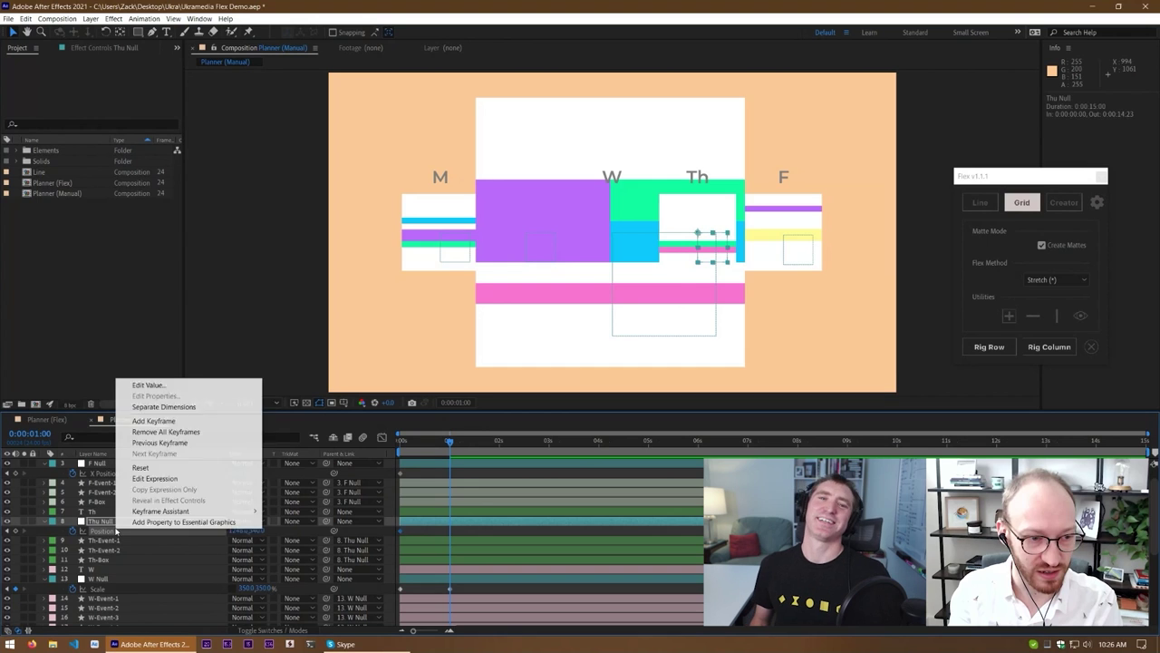
pyautogui.click(171, 408)
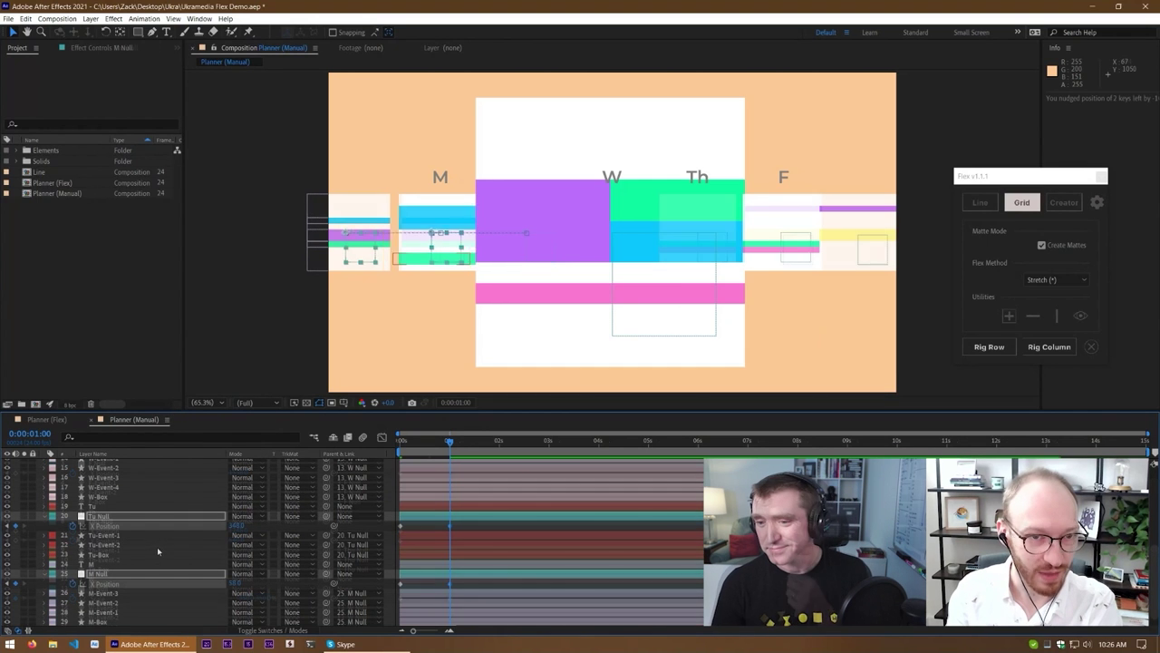
# Nudge Tu Null and M Null right together until Tu Null's X Position is 368 at 0:00:01:00
pyautogui.press('Right')
pyautogui.press('Right')
pyautogui.press('Right')
pyautogui.press('Right')
pyautogui.press('Right')
pyautogui.press('Right')
pyautogui.press('Right')
pyautogui.press('Right')
pyautogui.press('Right')
pyautogui.press('Right')
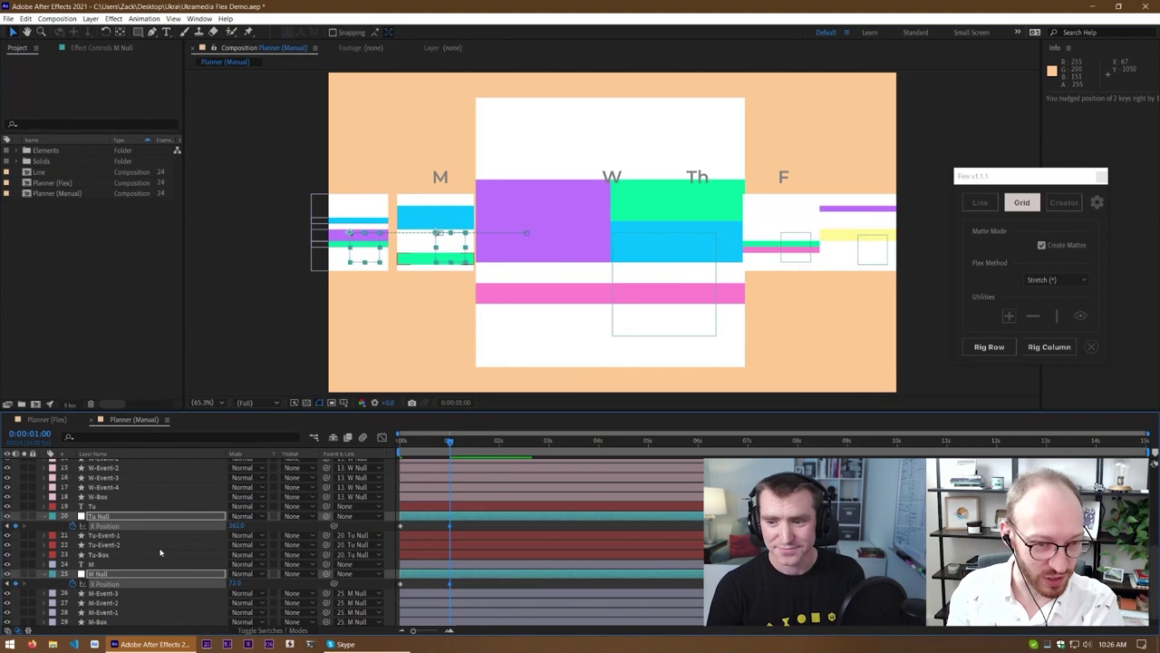
pyautogui.press('Right')
pyautogui.press('Right')
pyautogui.press('Right')
pyautogui.press('Right')
pyautogui.press('Right')
pyautogui.press('Right')
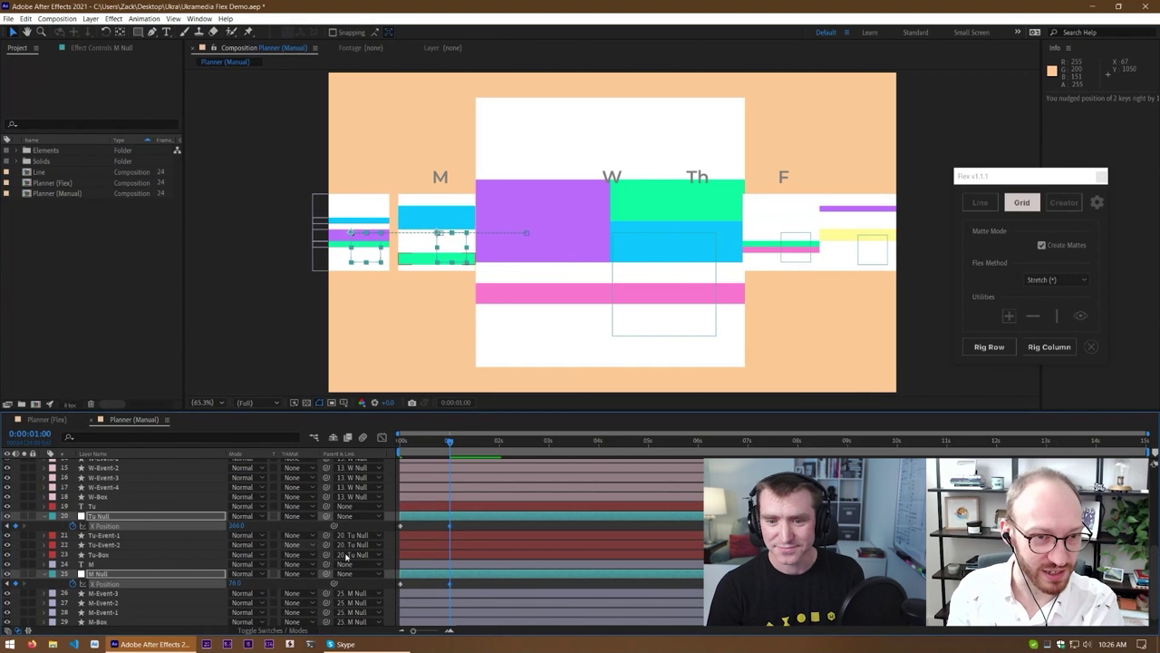
# Nudge M Null to X Position 130 and Tu Null to X Position 382 at 0:00:01:00
pyautogui.click(471, 589)
pyautogui.click(458, 574)
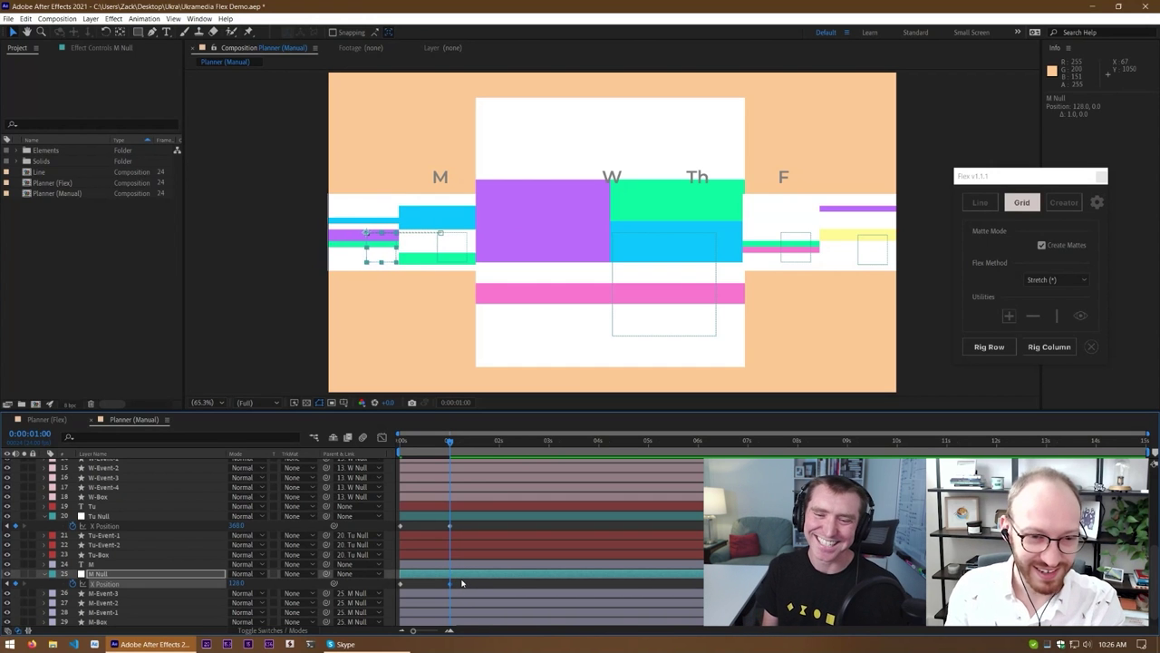
pyautogui.click(463, 526)
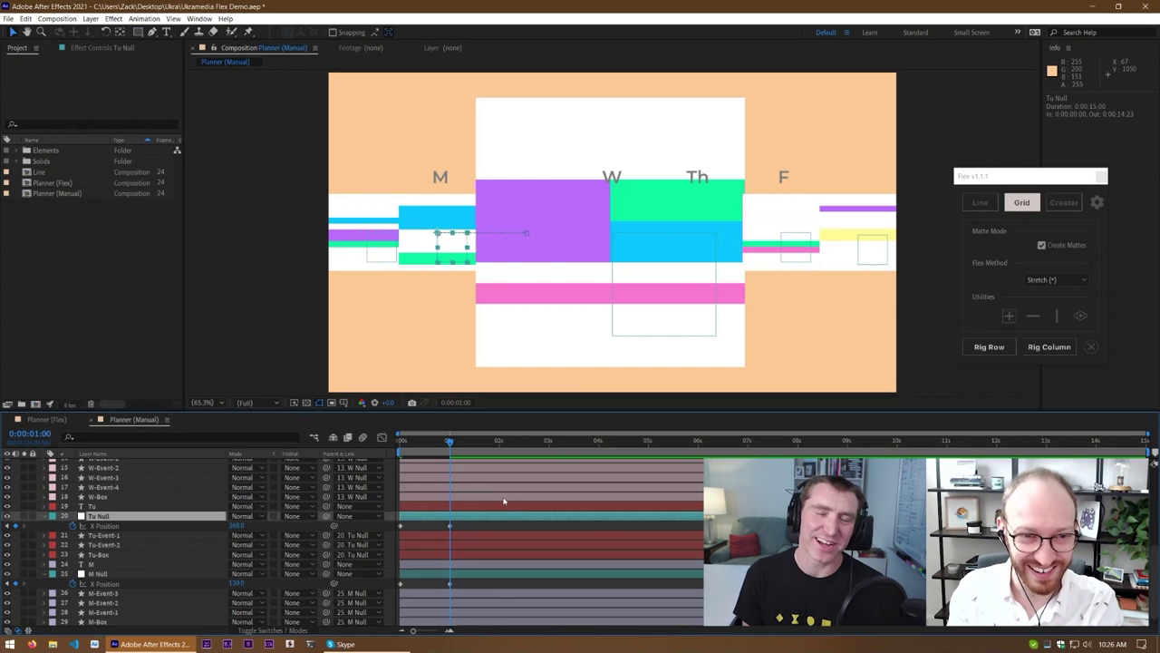
pyautogui.press('Right')
pyautogui.press('Right')
pyautogui.press('Right')
pyautogui.press('Right')
pyautogui.press('Right')
pyautogui.press('Right')
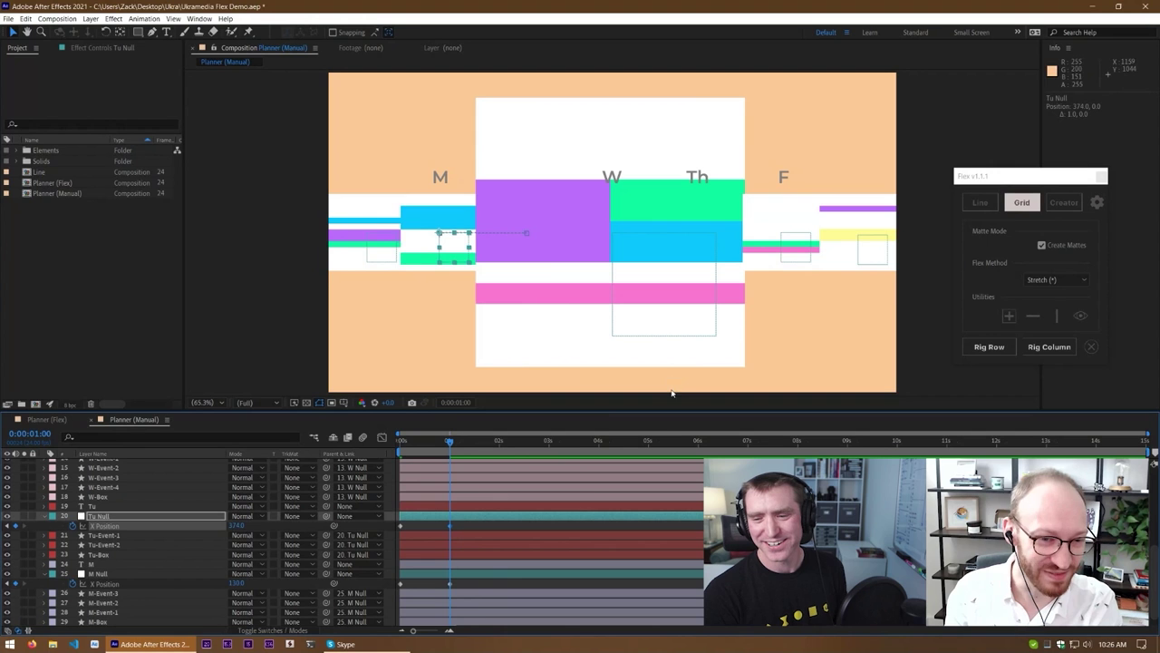
pyautogui.press('Right')
pyautogui.press('Right')
pyautogui.press('Right')
pyautogui.press('Right')
pyautogui.press('Right')
pyautogui.press('Right')
pyautogui.click(472, 528)
# Scrub through the first second to preview the side columns moving as the W column grows
pyautogui.scroll(5, 481, 544)
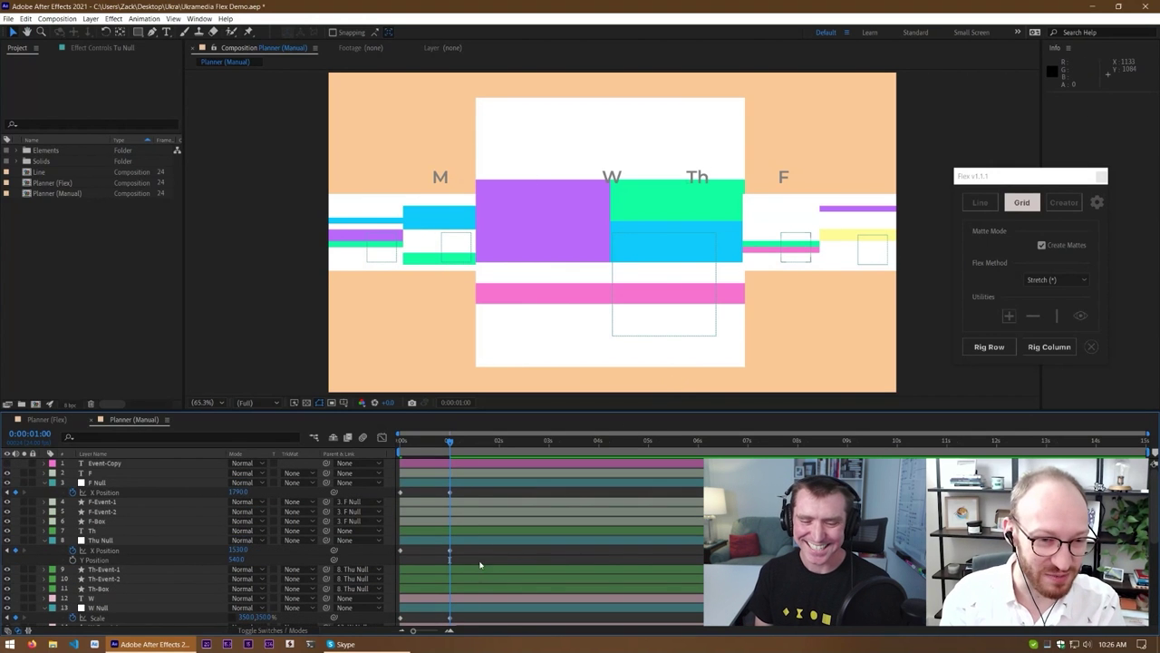
pyautogui.moveTo(451, 441)
pyautogui.mouseDown()
pyautogui.moveTo(398, 456)
pyautogui.moveTo(458, 461)
pyautogui.mouseUp()
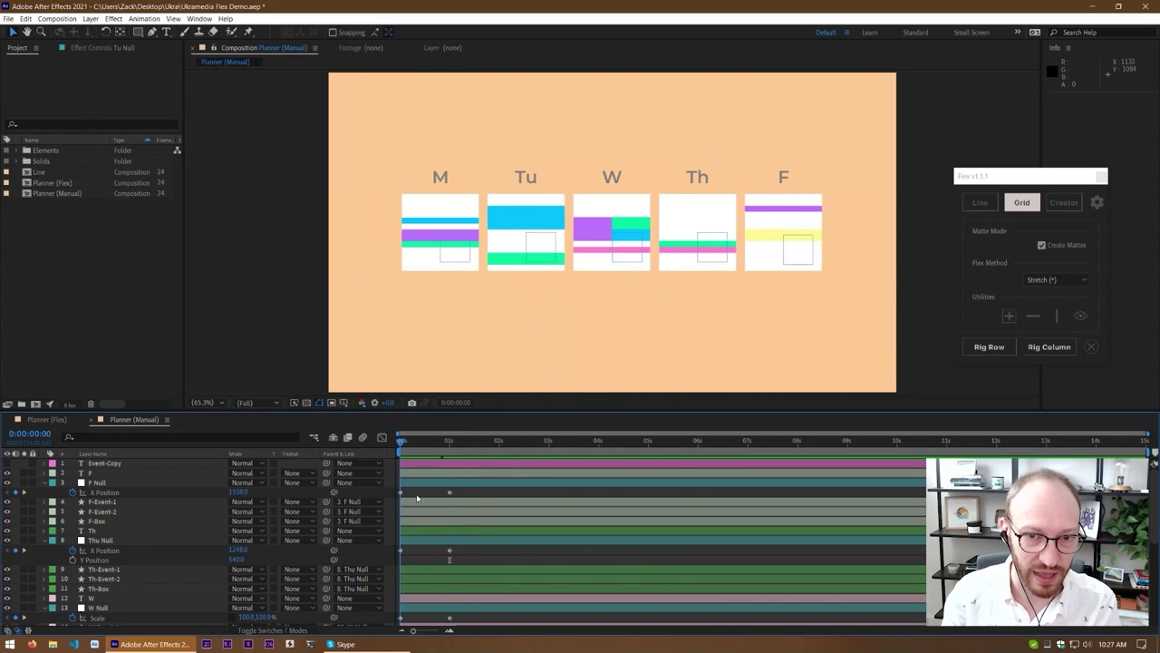
pyautogui.moveTo(453, 502); pyautogui.dragTo(375, 510)
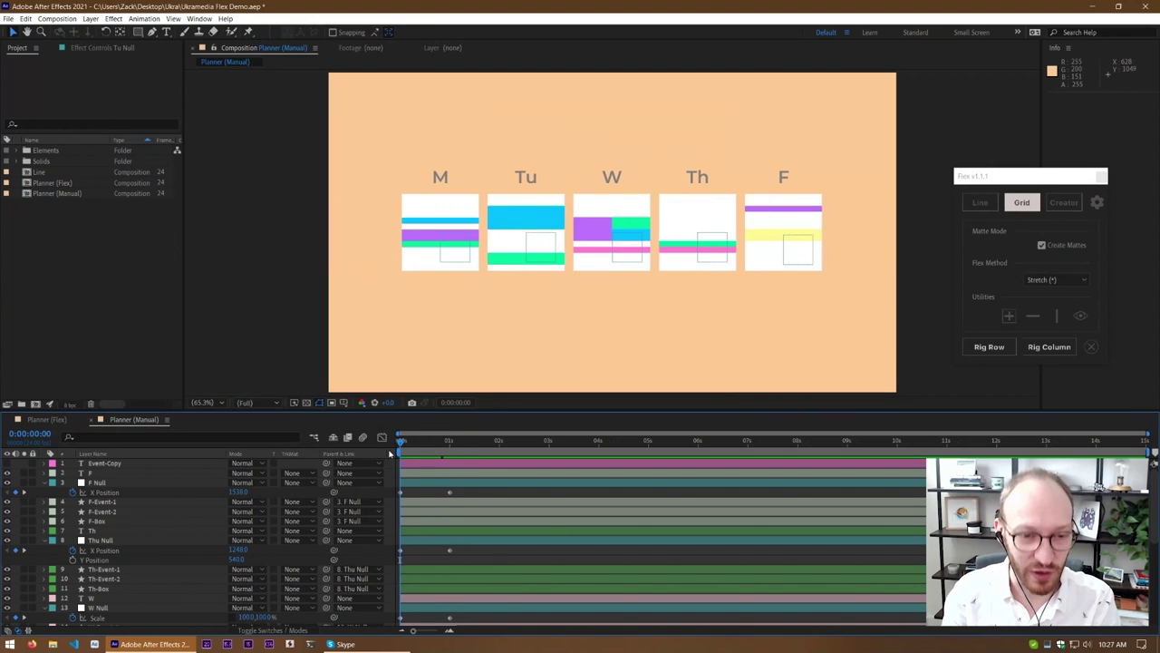
pyautogui.moveTo(432, 450); pyautogui.dragTo(453, 456)
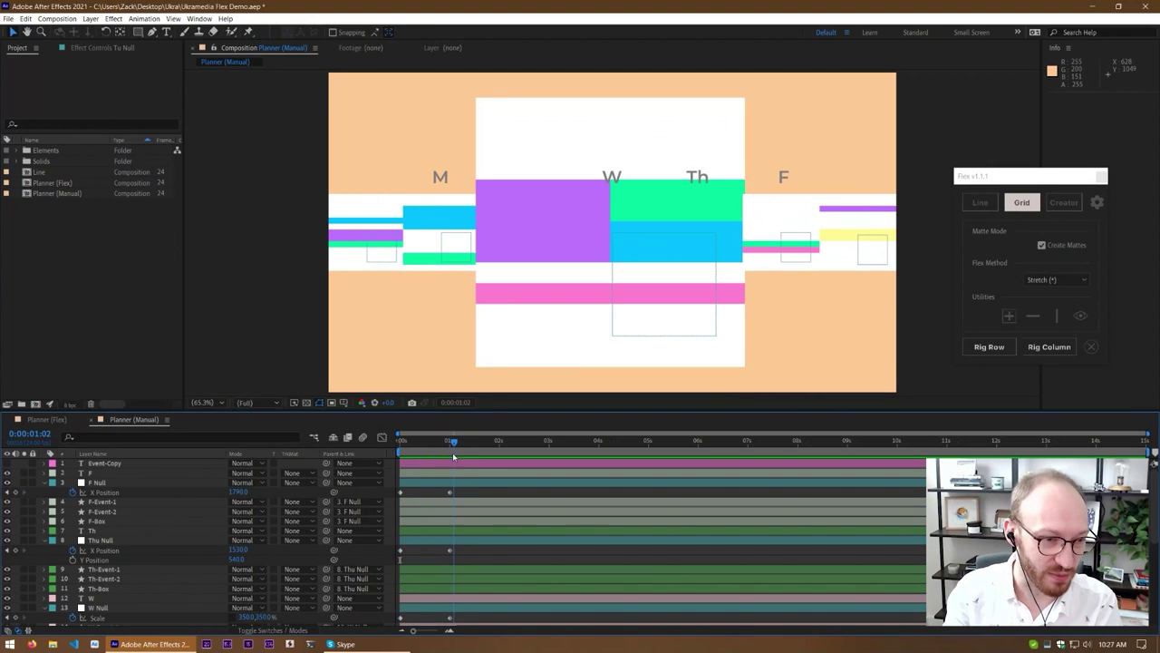
# Select all cyan-labelled nulls except W Null and reveal their Scale properties
pyautogui.click(159, 492)
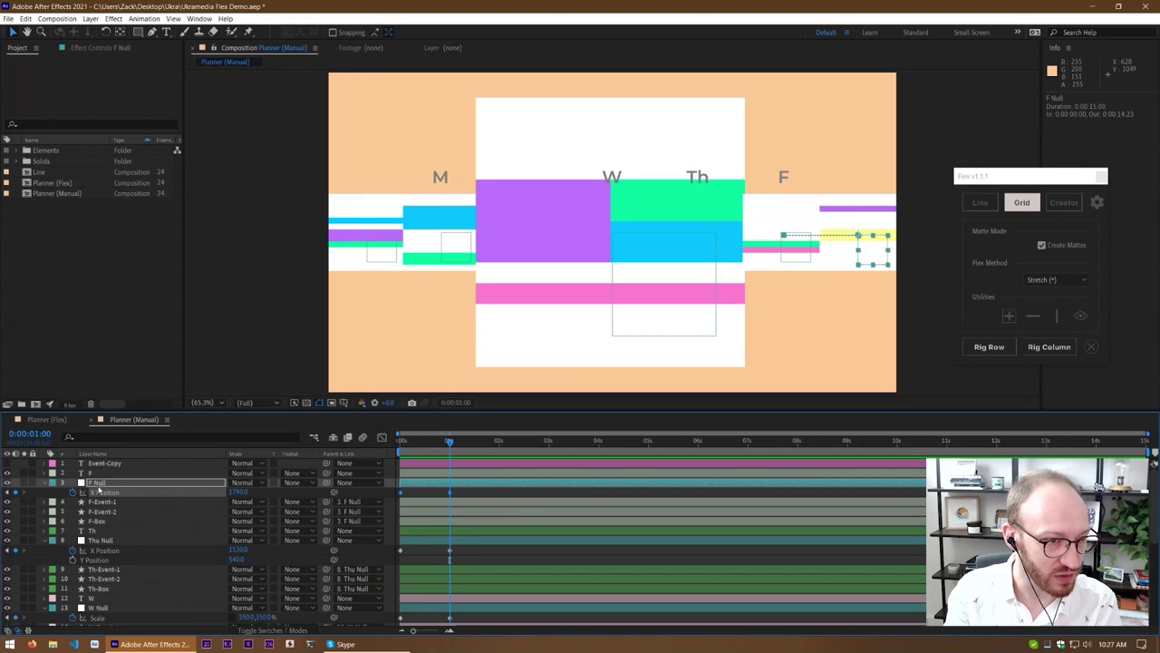
pyautogui.click(44, 483)
pyautogui.click(52, 482)
pyautogui.click(91, 289)
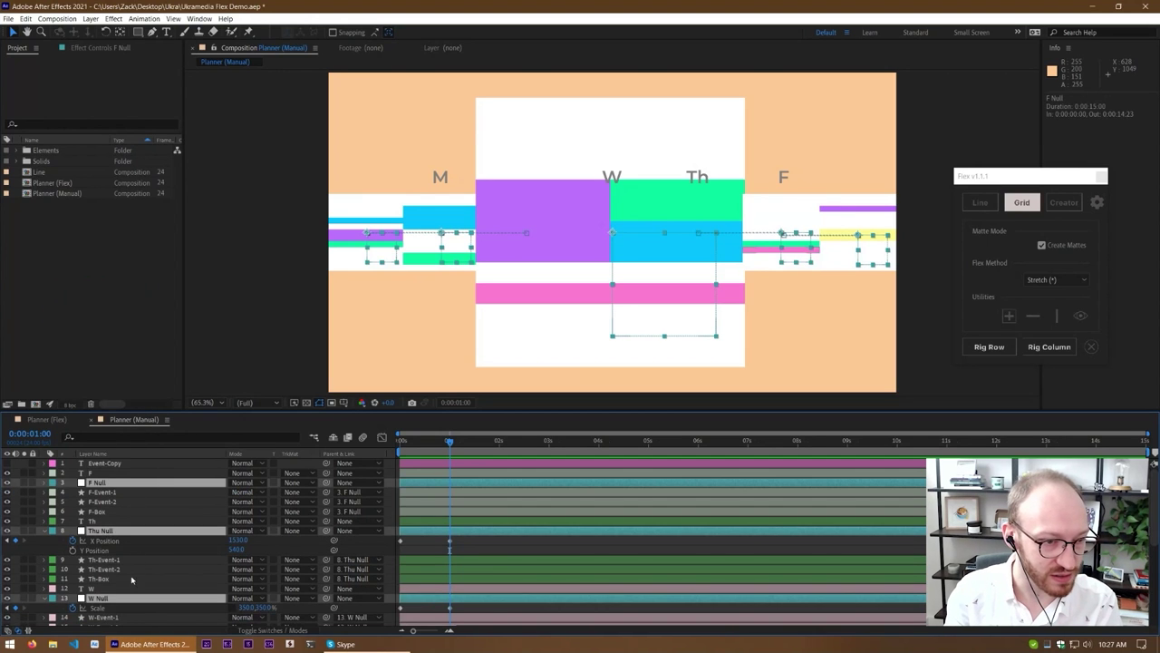
pyautogui.scroll(-3, 131, 580)
pyautogui.keyDown('ctrl'); pyautogui.click(95, 531); pyautogui.keyUp('ctrl')
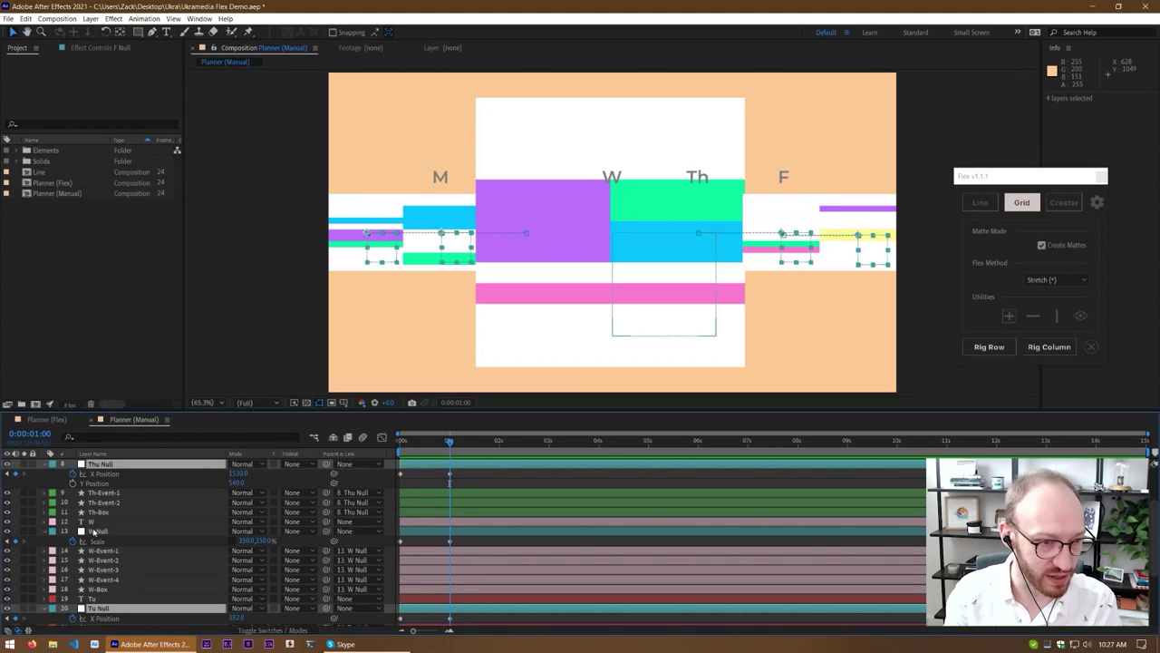
pyautogui.press('s')
pyautogui.scroll(2, 127, 535)
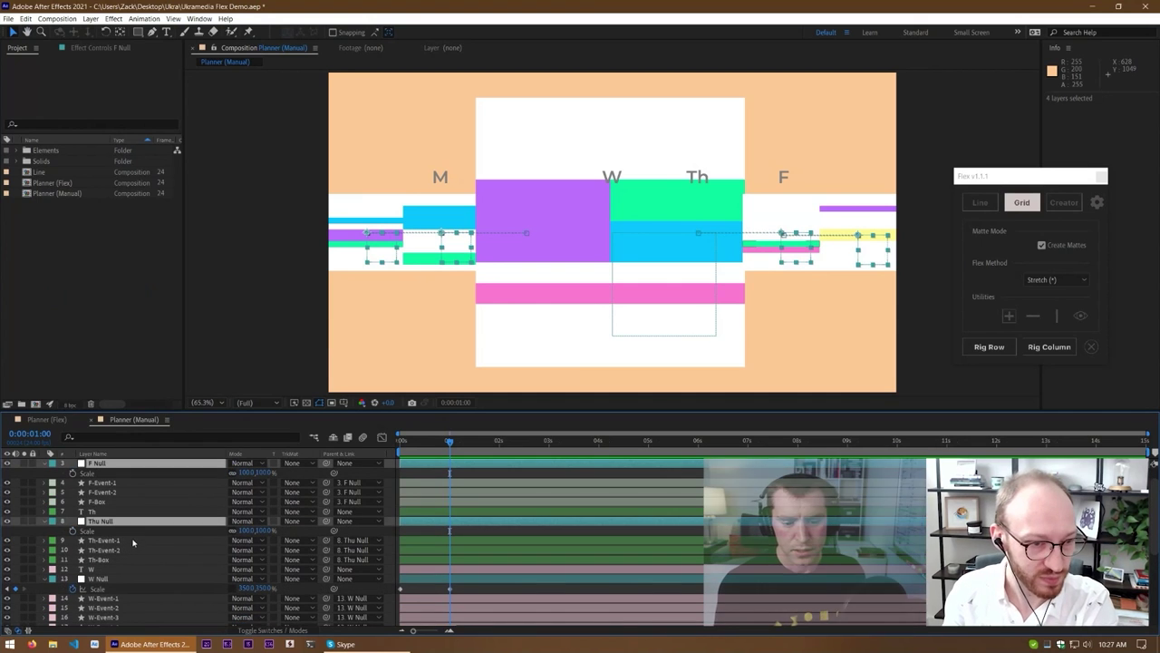
# Add Scale keyframes for the F, Thu, Tu and M nulls at 0:00:01:00 and 0:00:00:00
pyautogui.click(73, 473)
pyautogui.press('Home')
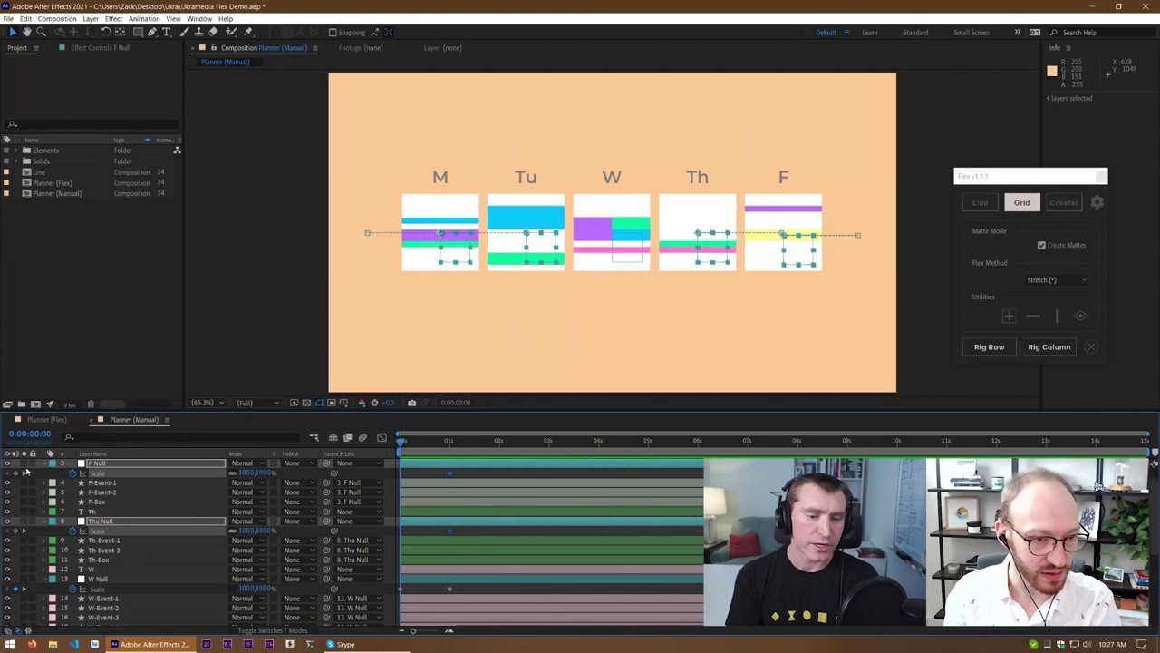
pyautogui.click(451, 442)
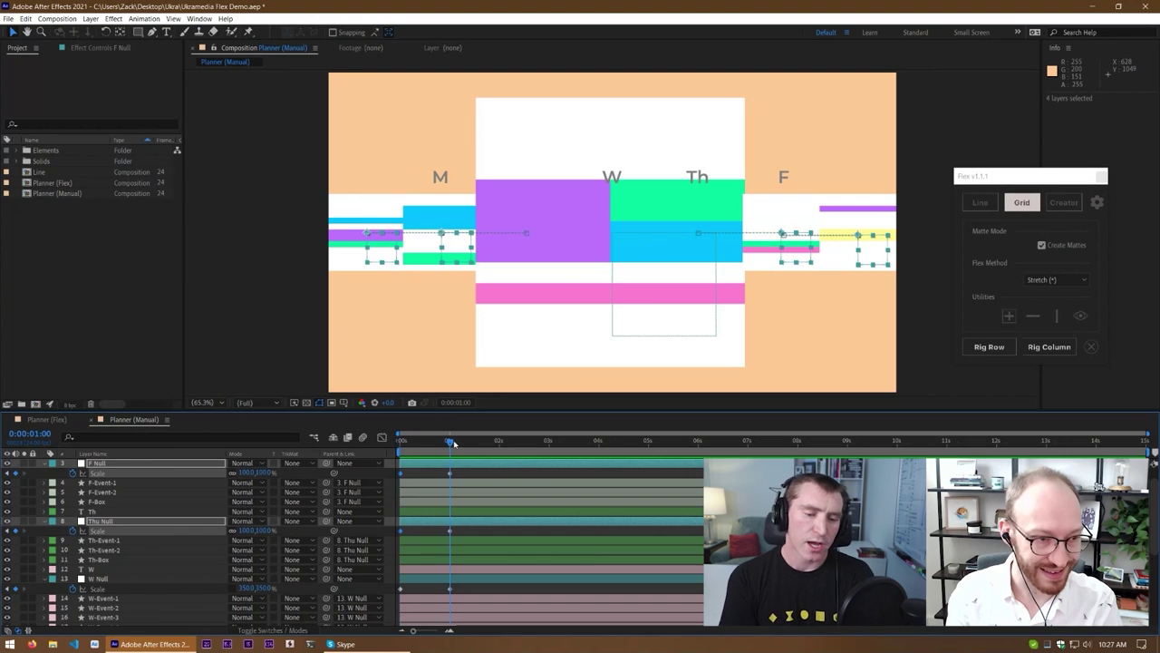
# Deselect the current layers and select the whole cyan label group, including W Null
pyautogui.scroll(1, 170, 498)
pyautogui.hotkey('ctrl', 'shift', 'a')
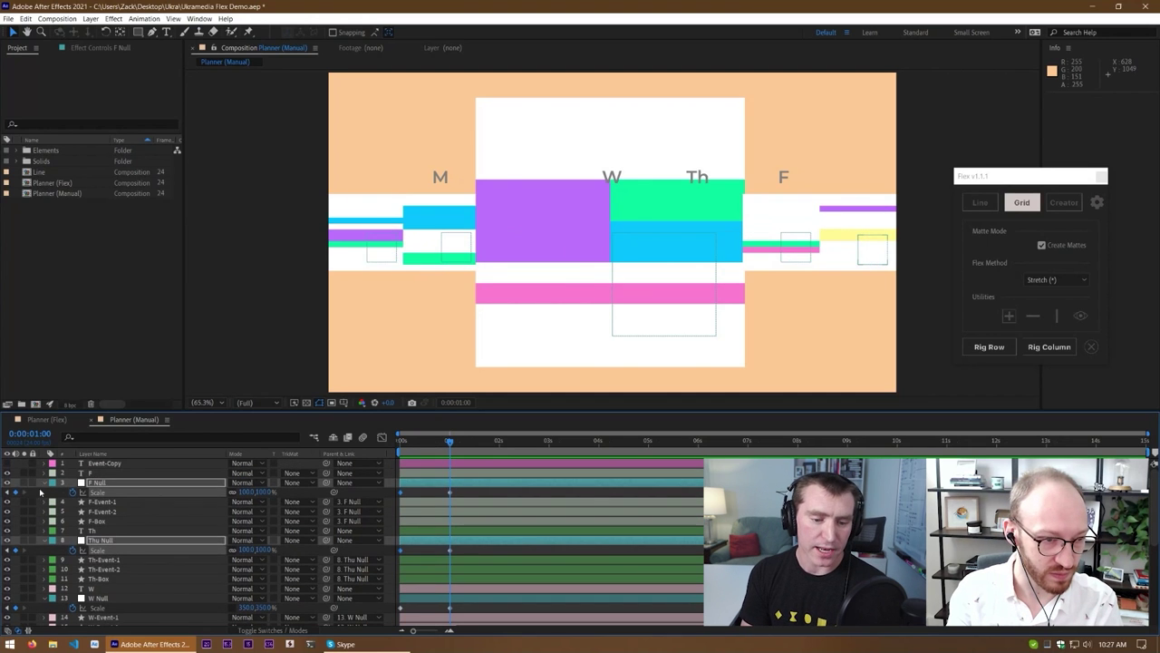
pyautogui.click(52, 484)
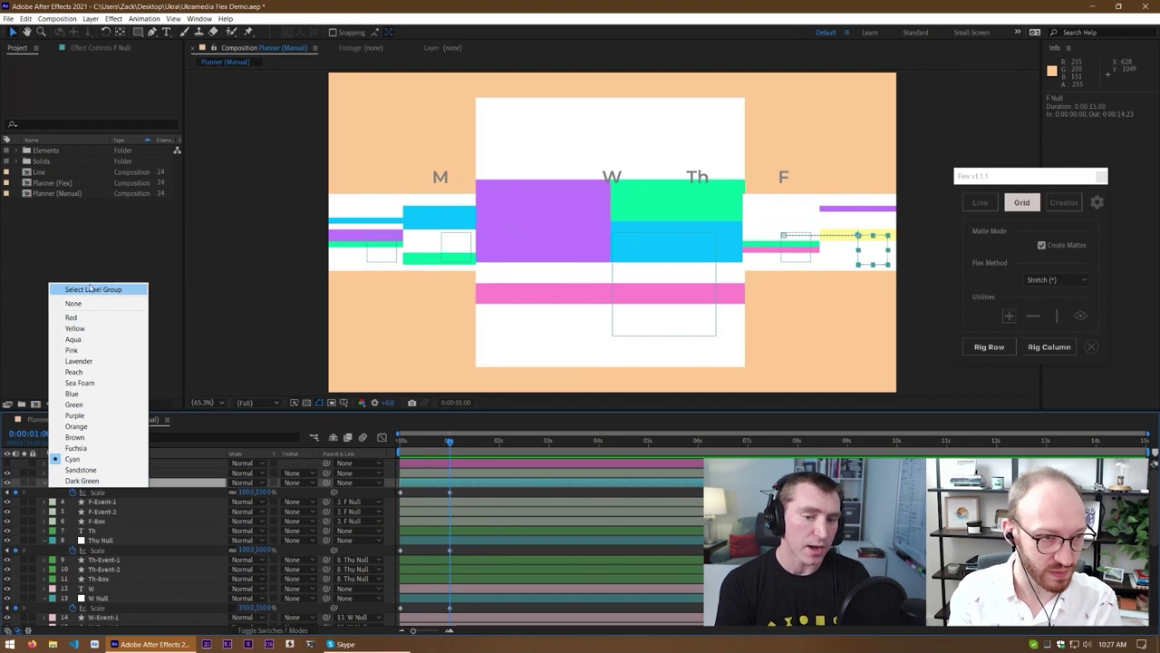
pyautogui.click(135, 291)
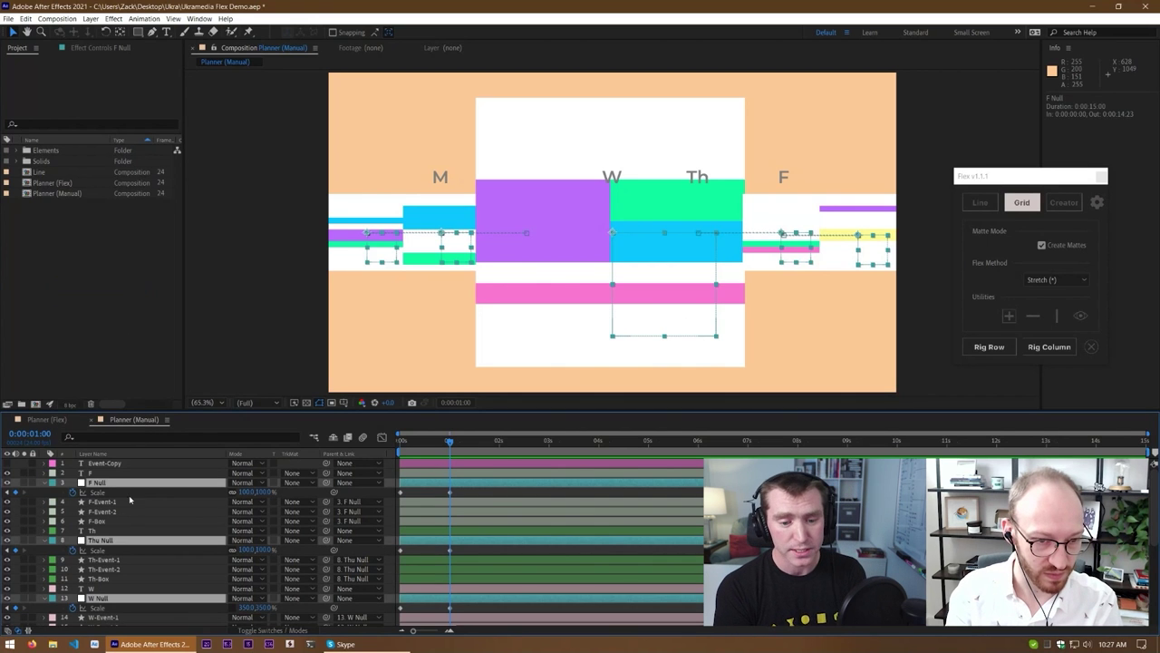
pyautogui.moveTo(454, 541); pyautogui.dragTo(425, 540)
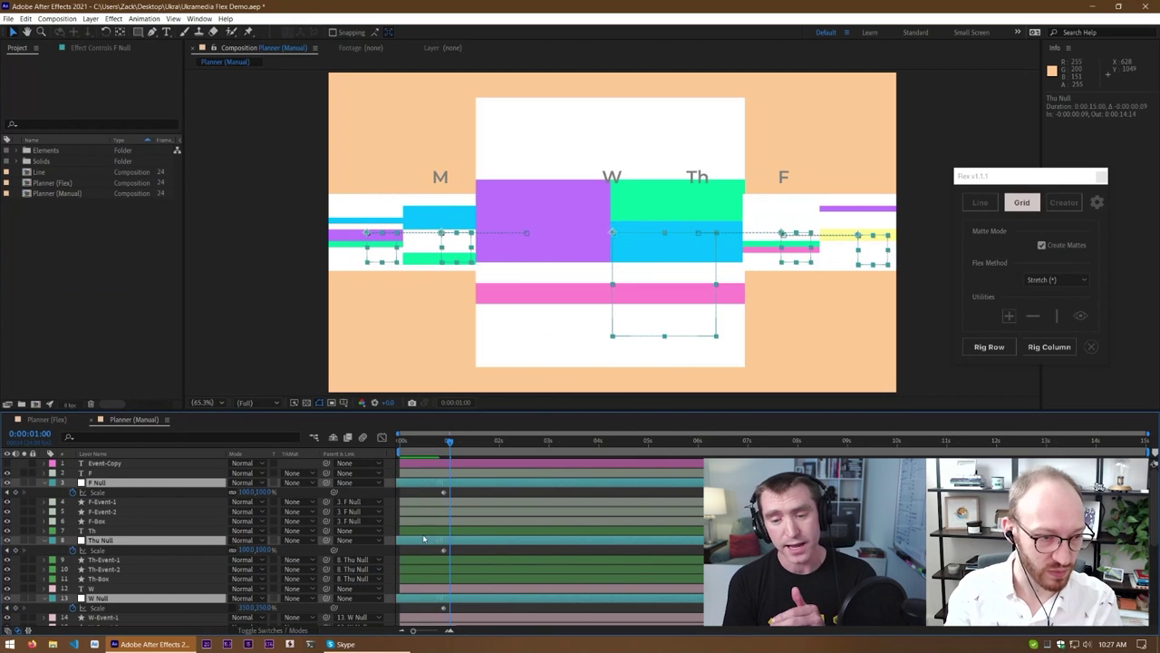
pyautogui.hotkey('ctrl', 'z')
pyautogui.scroll(-5, 234, 562)
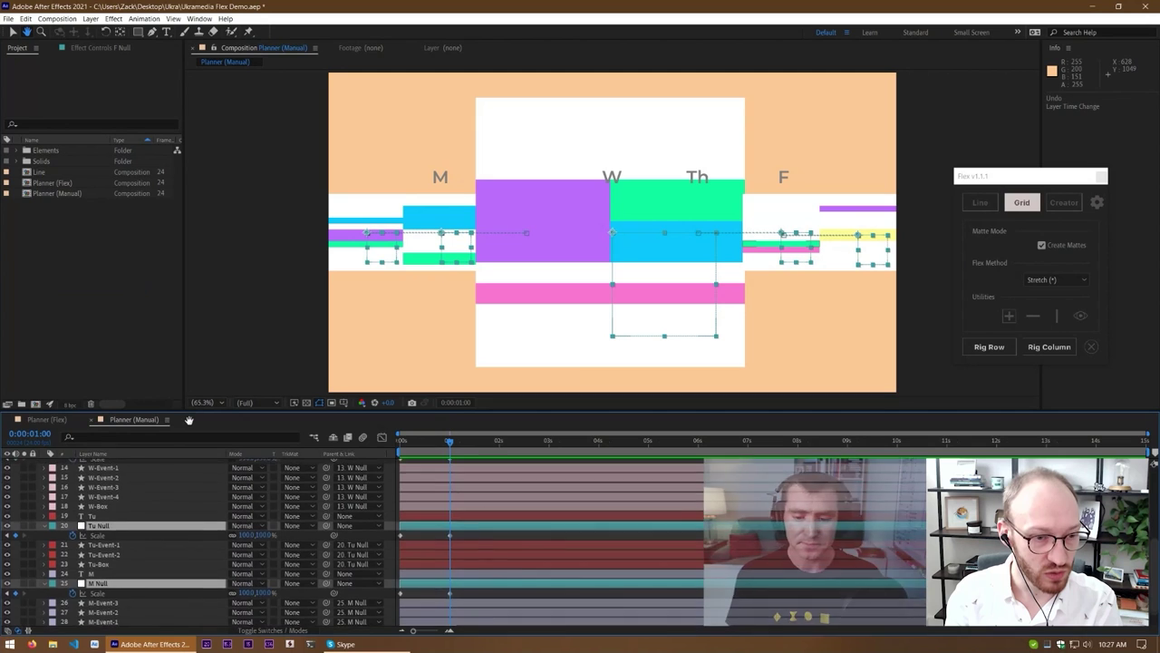
pyautogui.scroll(5, 220, 580)
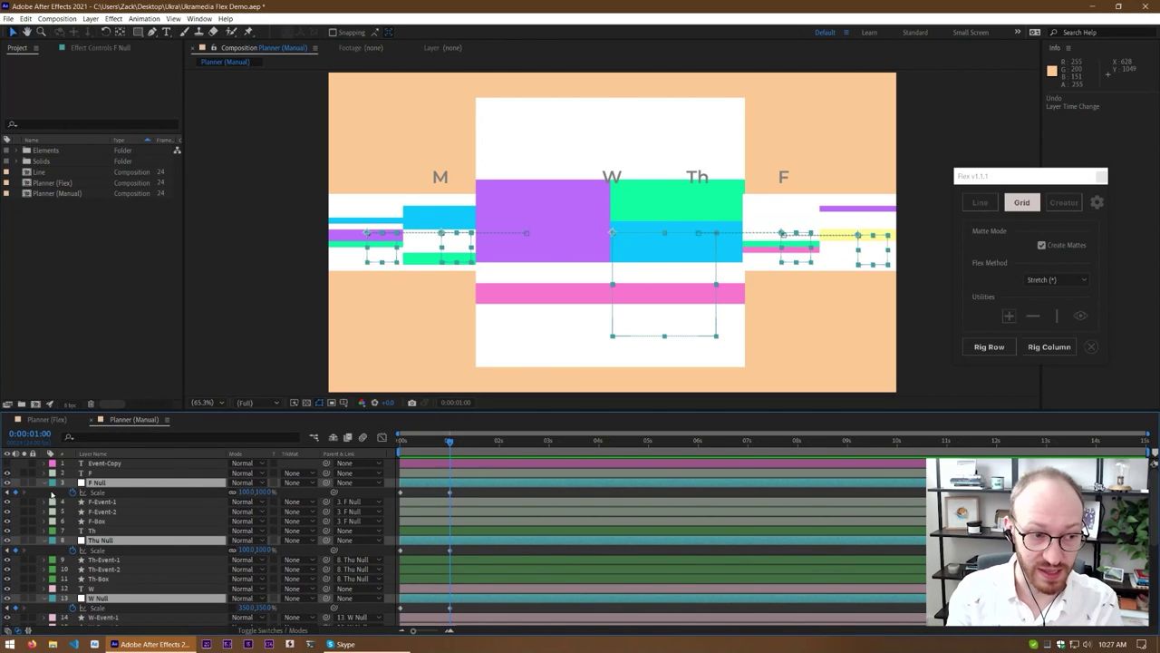
pyautogui.click(52, 484)
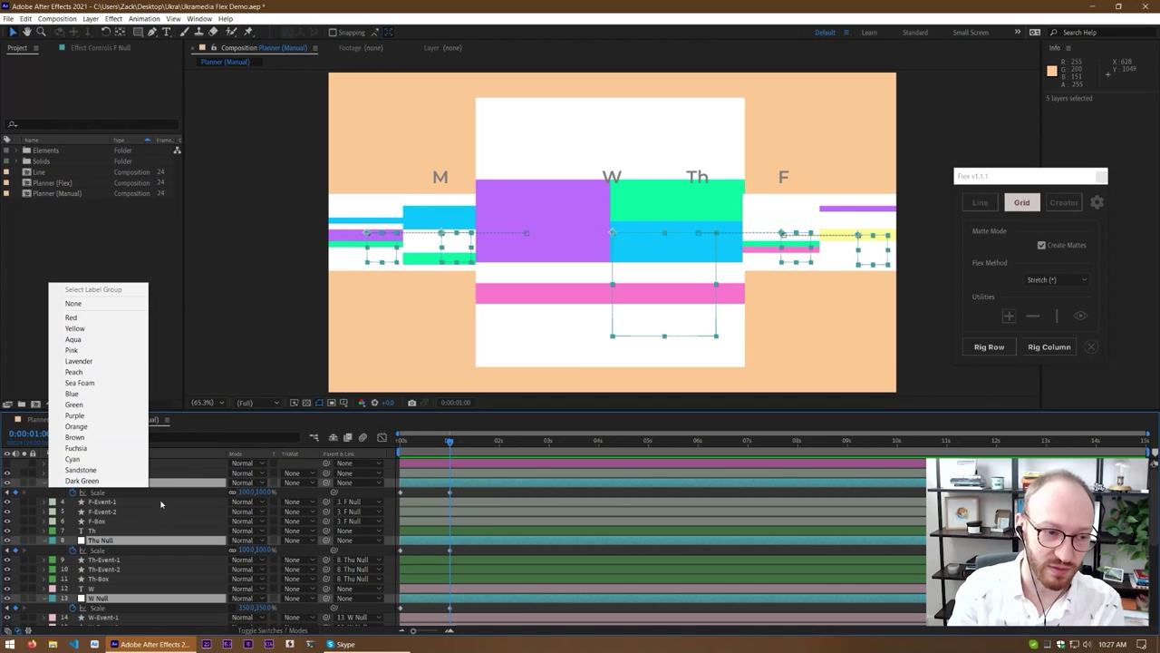
pyautogui.click(236, 568)
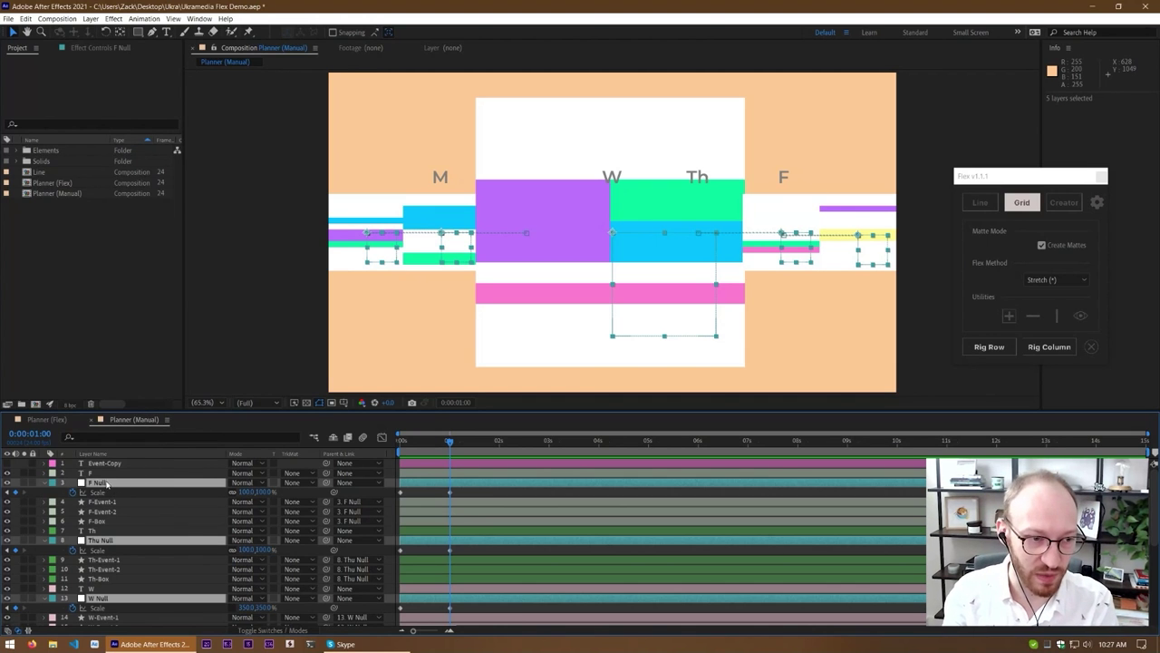
# Turn the five selected null layers into guide layers
pyautogui.rightClick(97, 492)
pyautogui.click(124, 290)
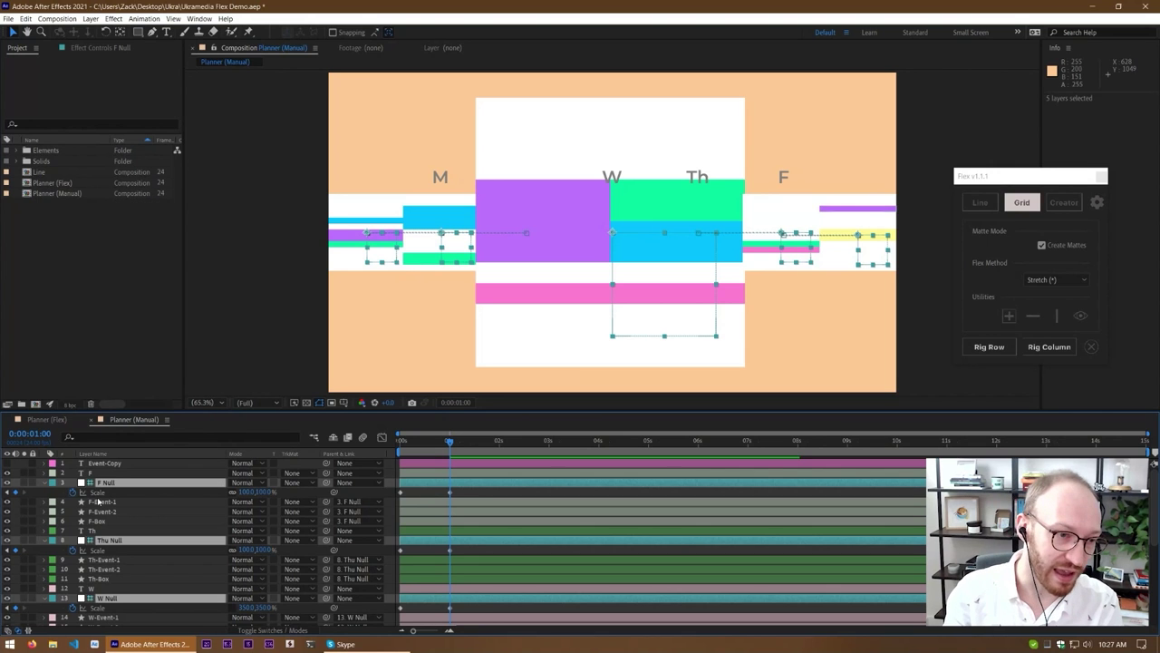
pyautogui.scroll(-3, 125, 545)
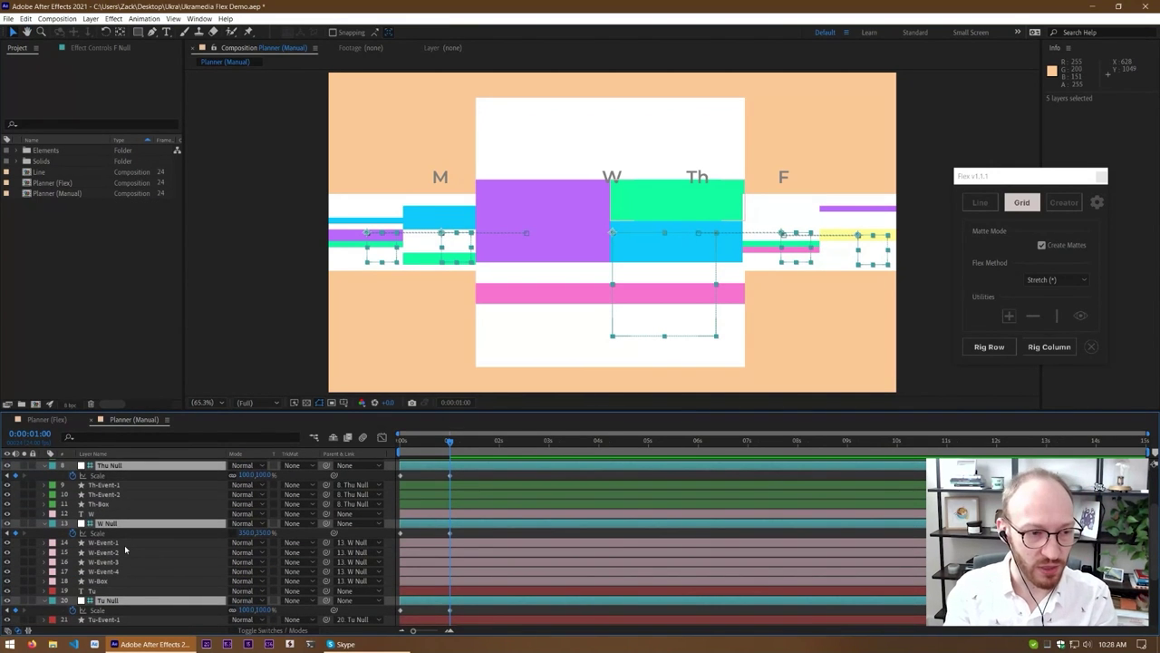
pyautogui.scroll(3, 43, 515)
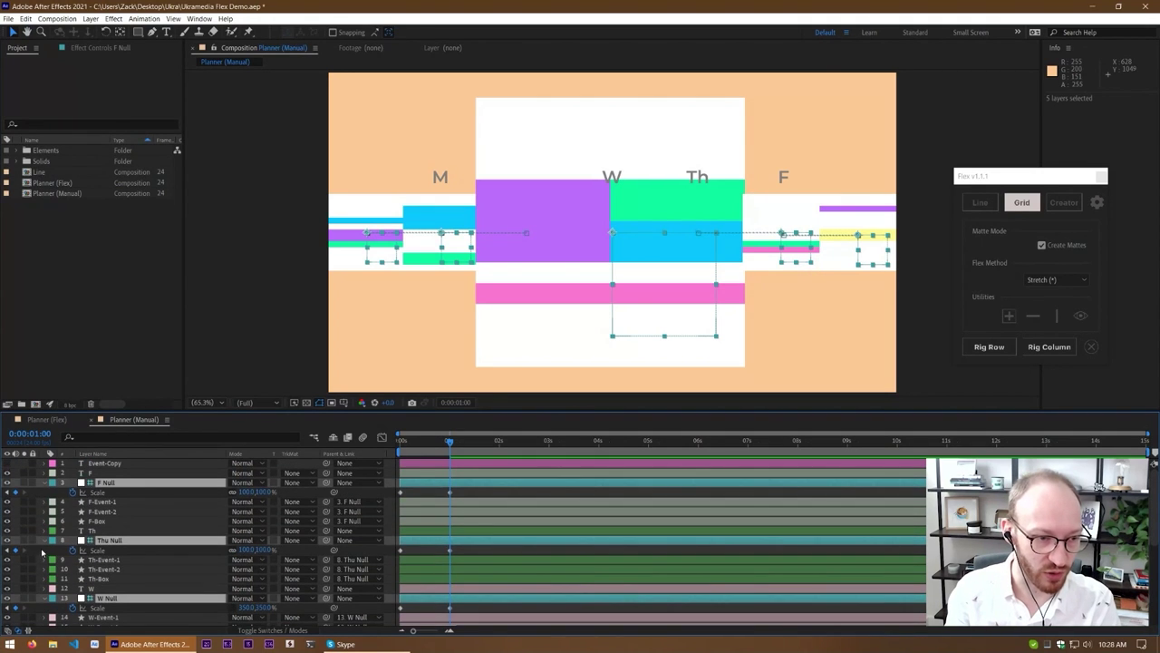
# Collapse the revealed Scale properties of all the nulls
pyautogui.click(41, 552)
pyautogui.press('u')
pyautogui.scroll(-1, 186, 588)
pyautogui.press('u')
pyautogui.moveTo(180, 565); pyautogui.dragTo(197, 400)
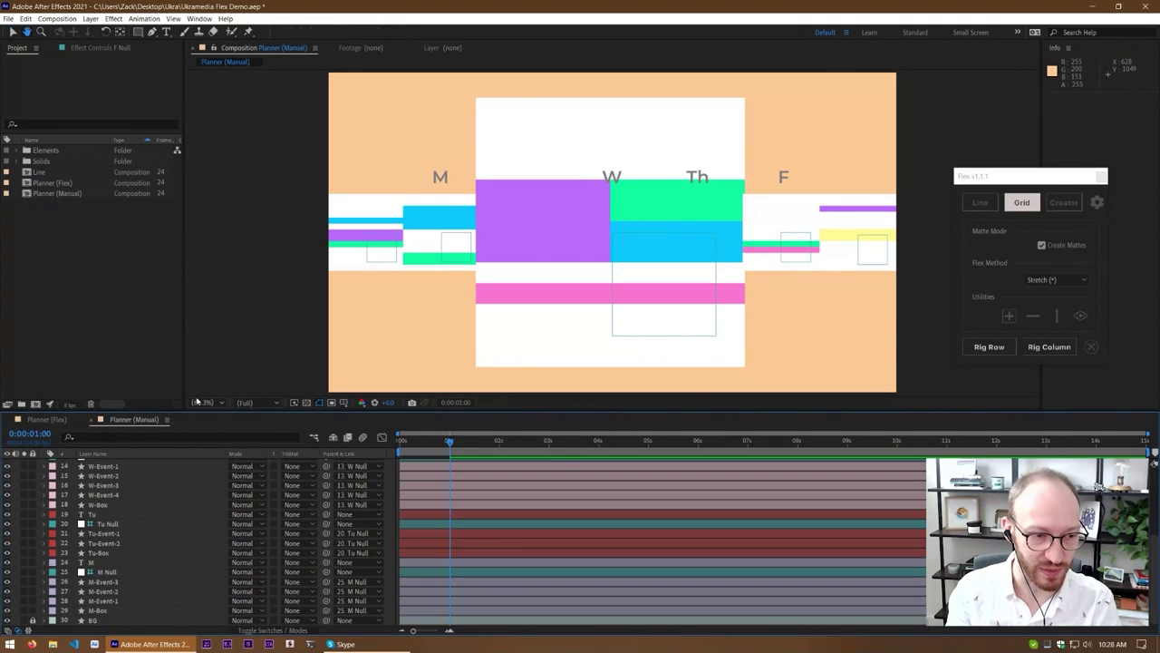
# Reveal the nulls' keyframed properties and set F Null's Scale to 50, 350% at 0:00:01:00
pyautogui.scroll(3, 228, 601)
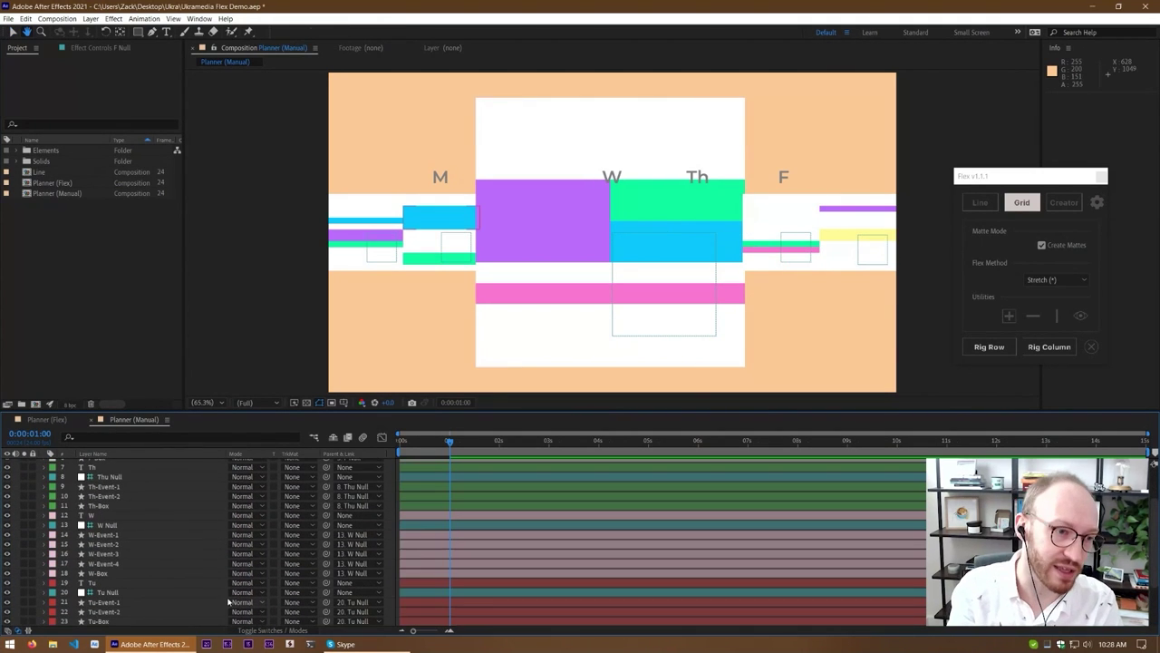
pyautogui.click(108, 476)
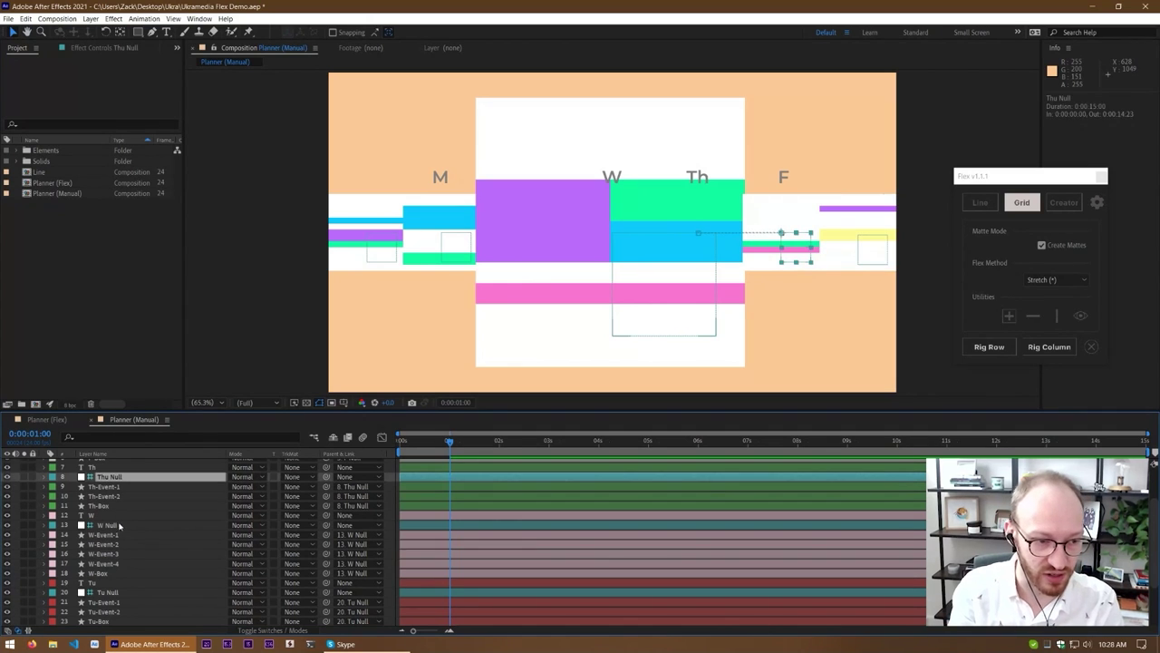
pyautogui.keyDown('ctrl'); pyautogui.click(107, 525); pyautogui.keyUp('ctrl')
pyautogui.keyDown('ctrl'); pyautogui.click(108, 592); pyautogui.keyUp('ctrl')
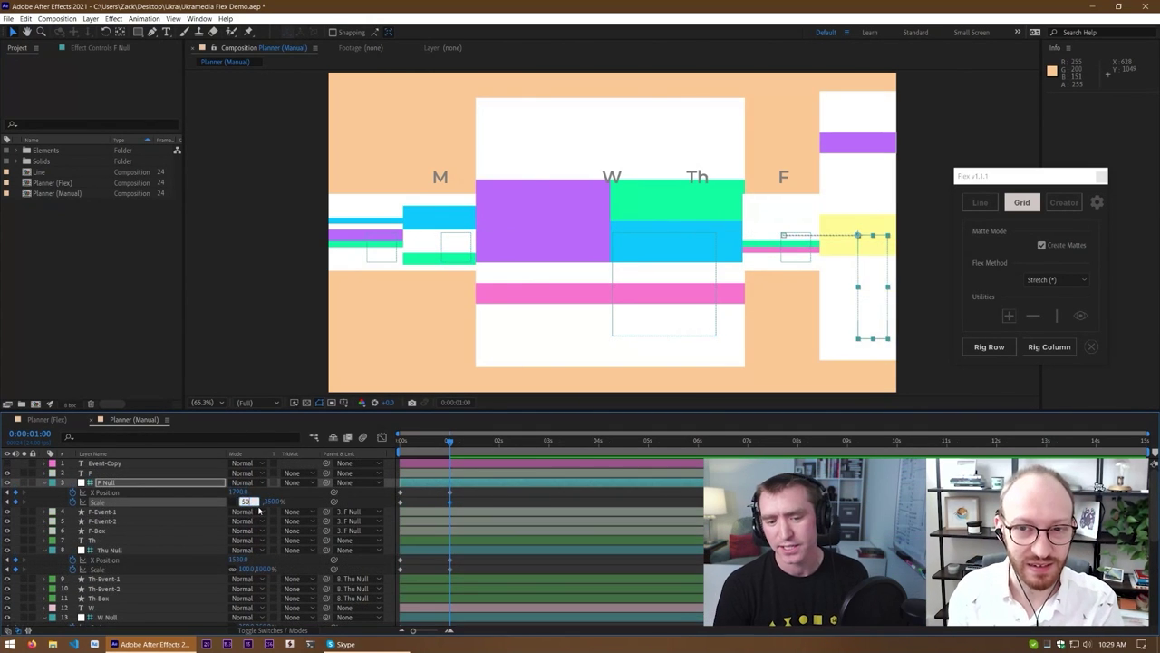
pyautogui.press('Return')
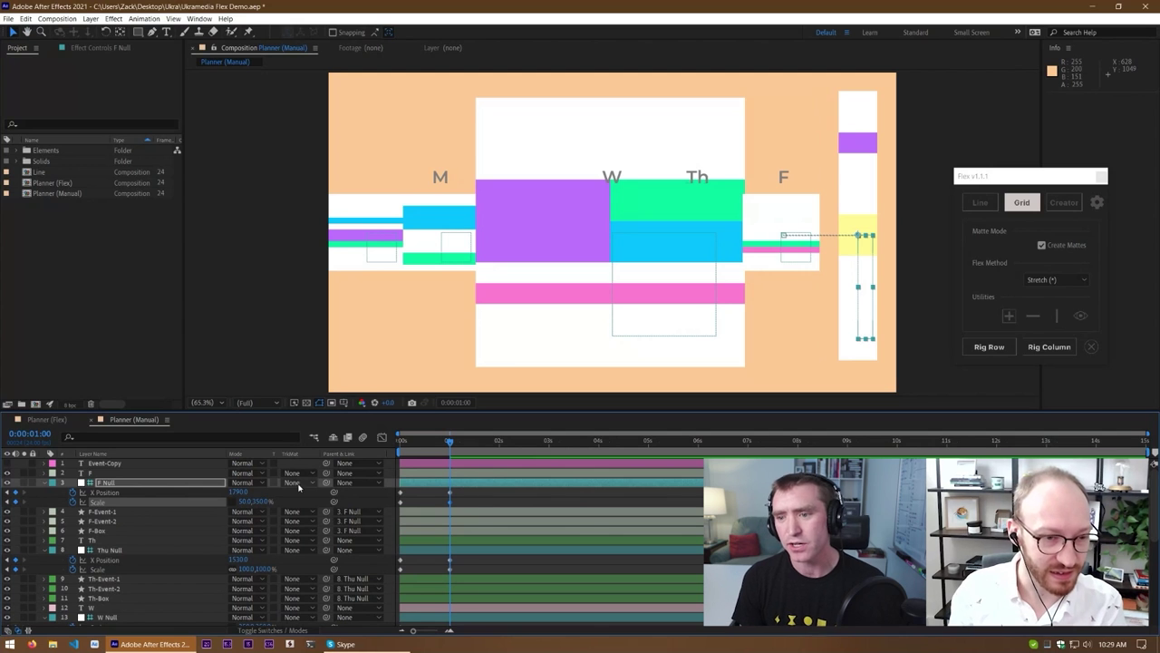
# Copy F Null's two Scale keyframes and paste them onto Thu Null's Scale at 0:00:00:00
pyautogui.click(165, 503)
pyautogui.click(166, 503)
pyautogui.hotkey('ctrl', 'c')
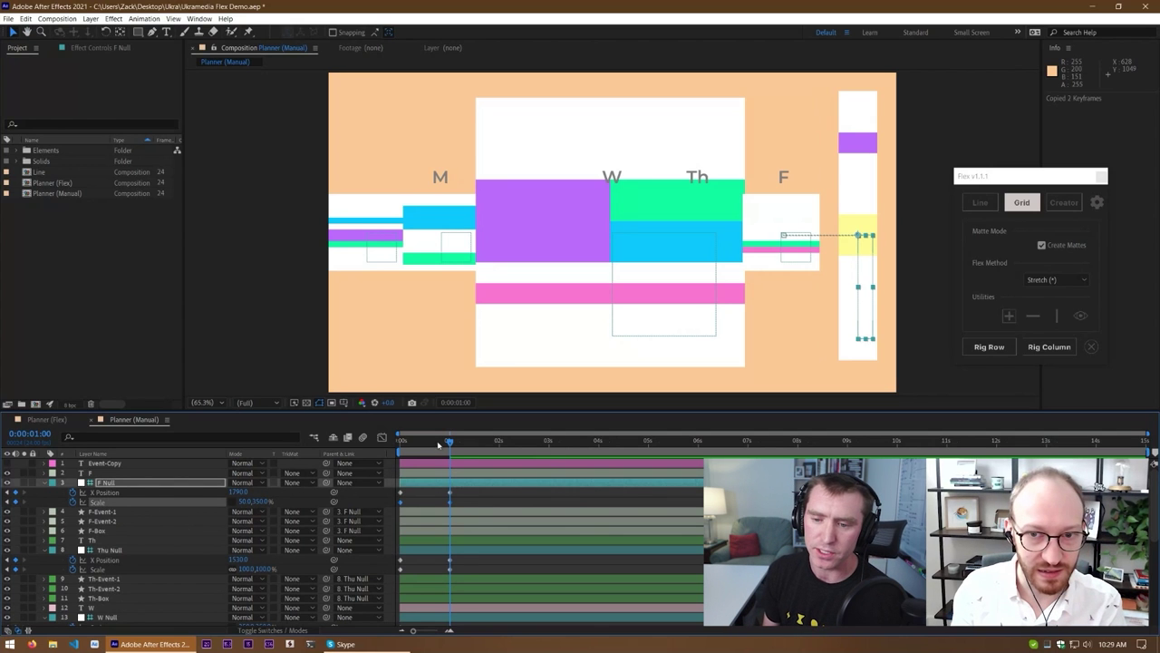
pyautogui.moveTo(439, 443); pyautogui.dragTo(399, 444)
pyautogui.press('space')
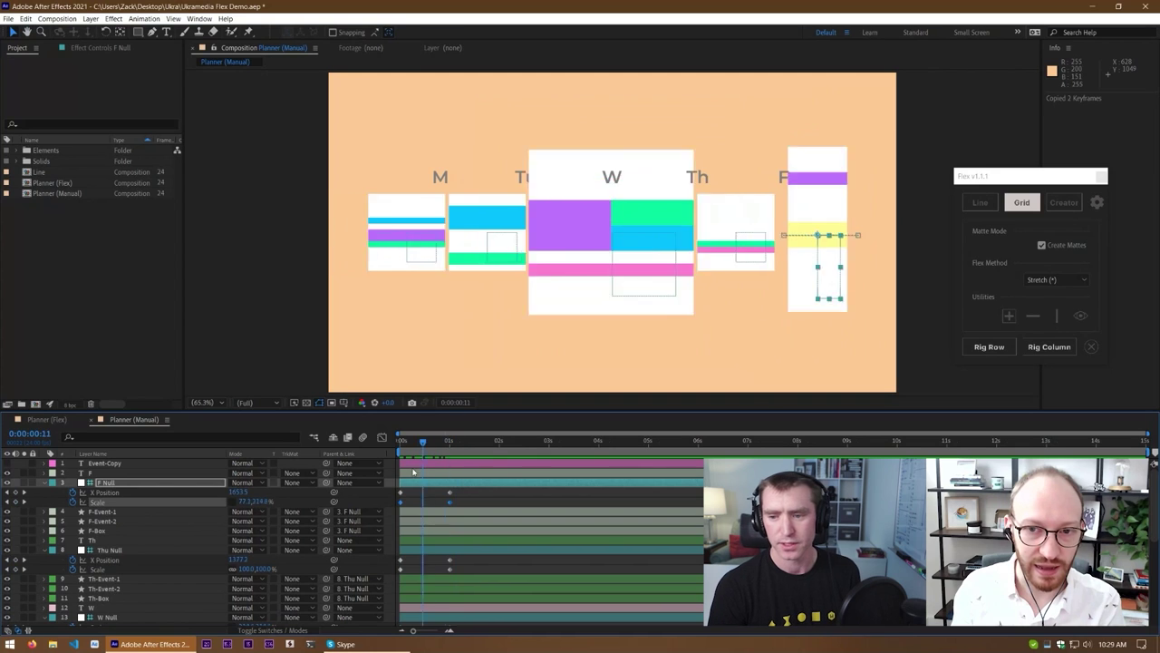
pyautogui.press('space')
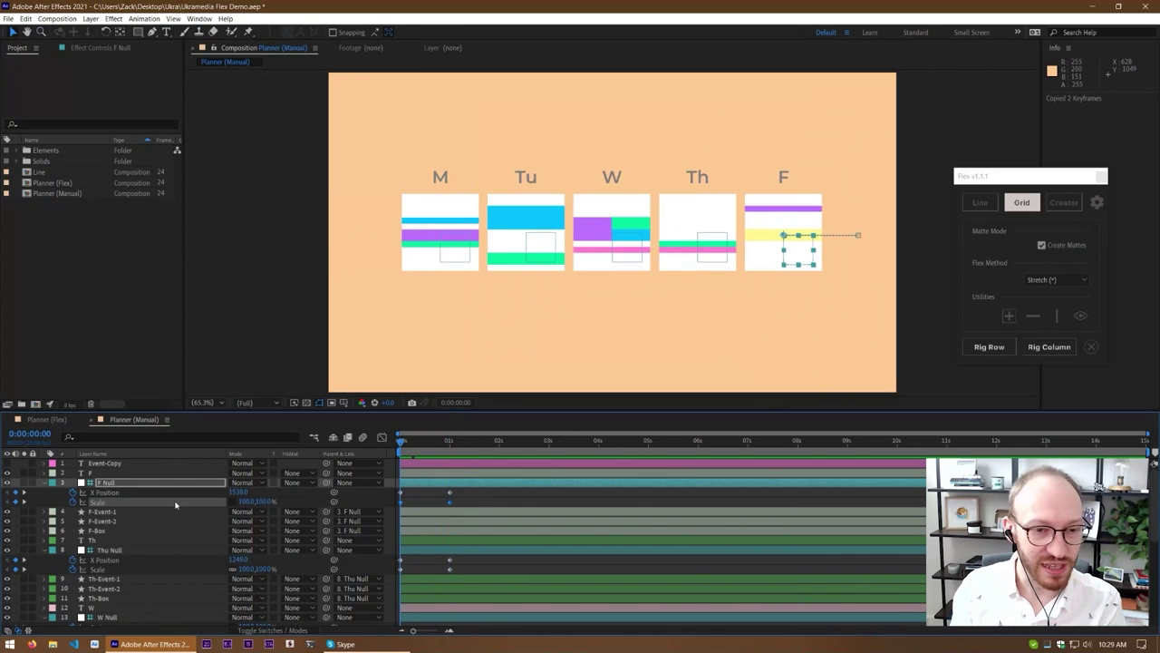
pyautogui.click(99, 569)
pyautogui.press('space')
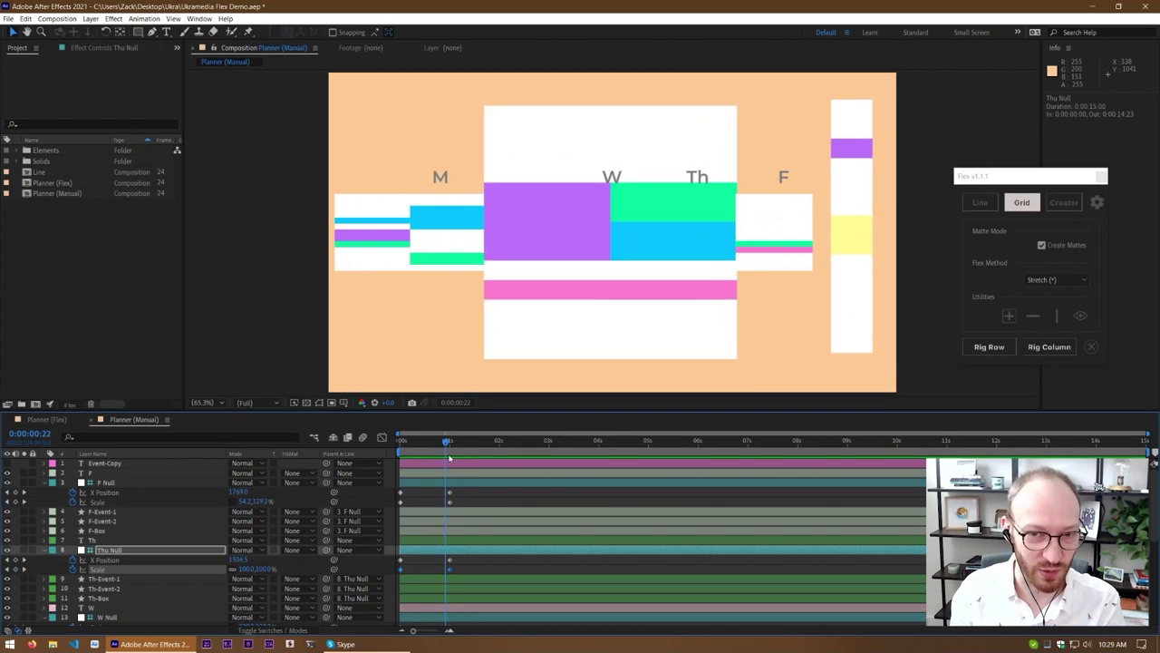
pyautogui.press('space')
# Paste the copied Scale keyframes onto Tu Null and M Null at 0:00:00:00
pyautogui.scroll(-4, 143, 580)
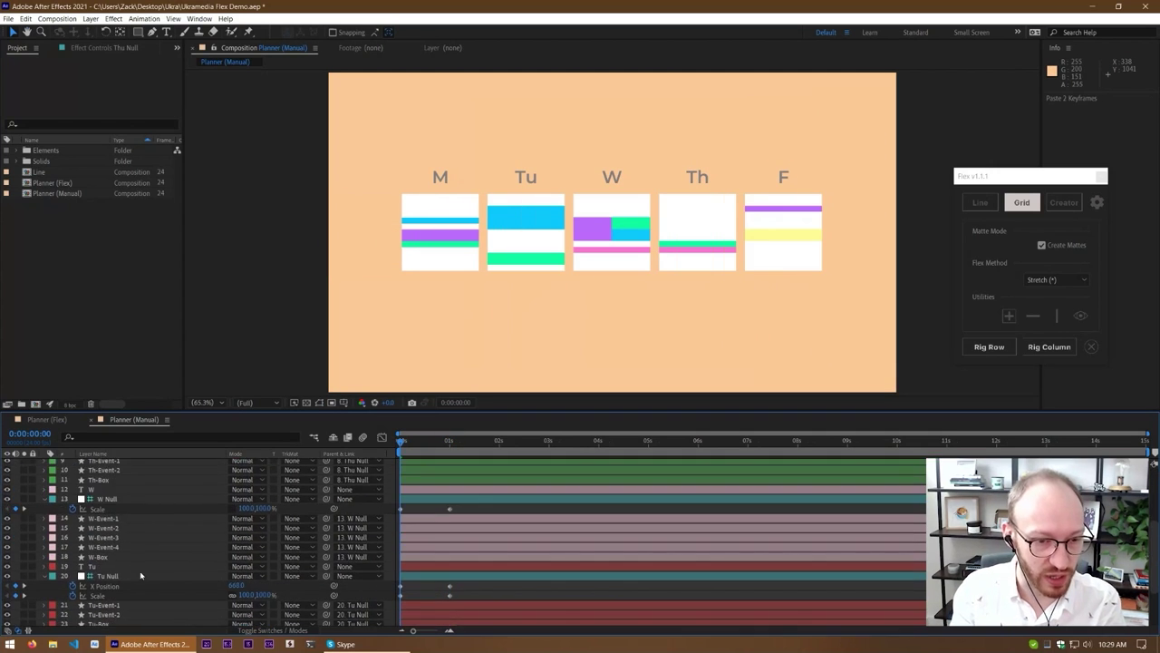
pyautogui.click(107, 577)
pyautogui.scroll(-4, 109, 576)
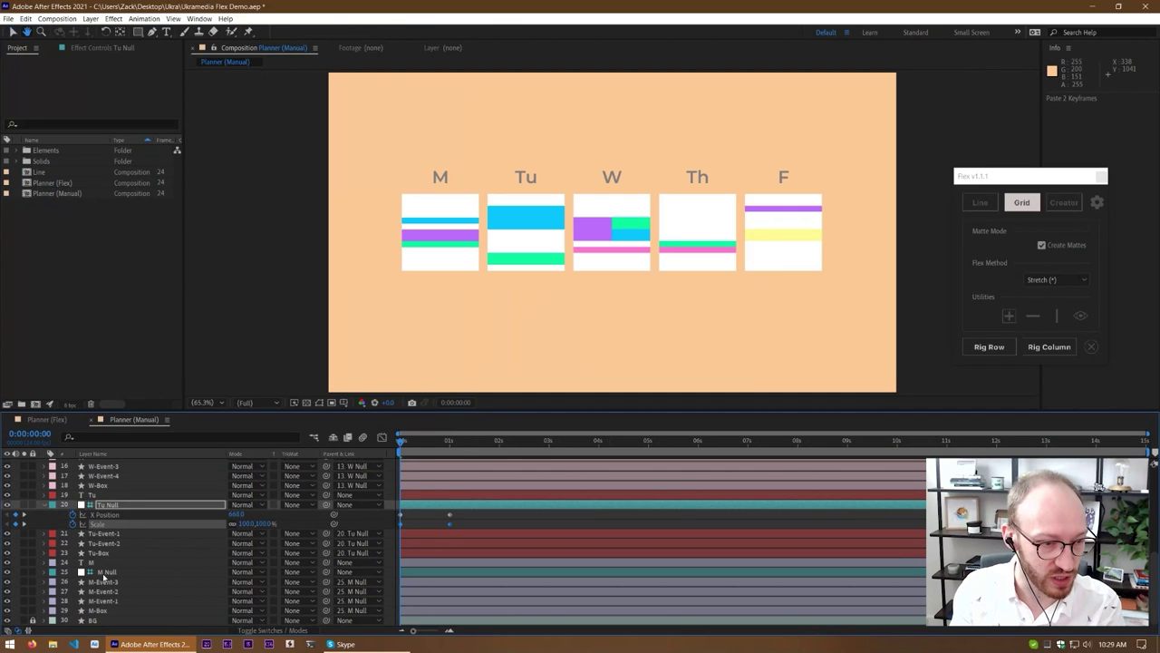
pyautogui.click(113, 582)
pyautogui.click(107, 572)
pyautogui.press('u')
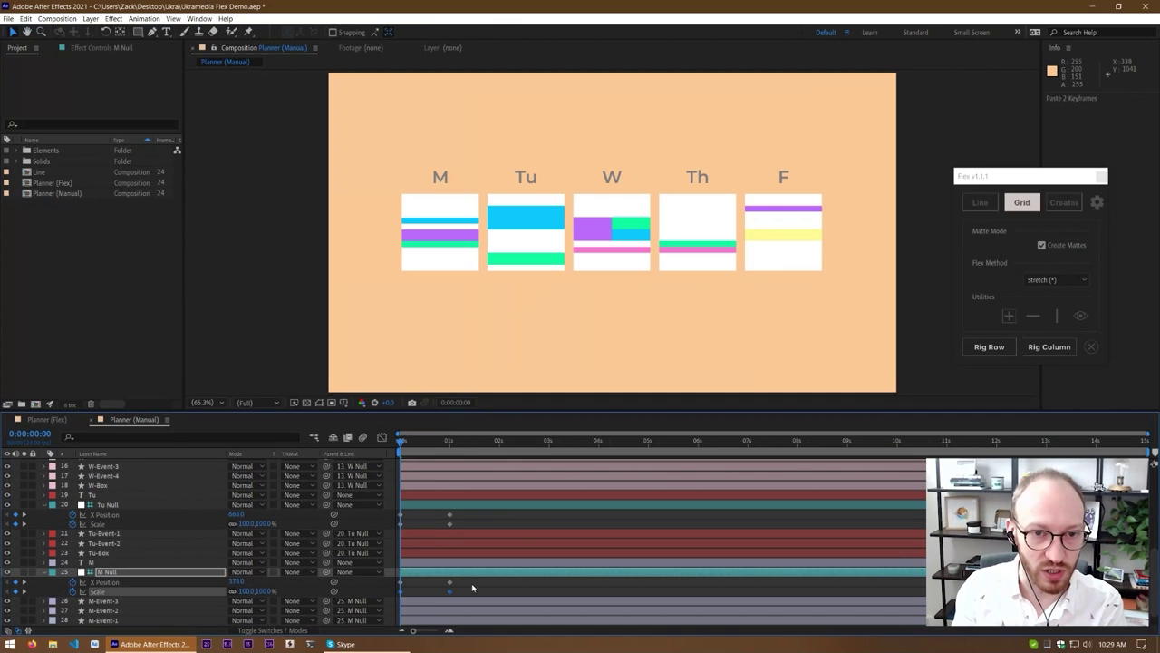
# Scrub and play through the first second to check how the side columns narrow and stretch around the W column
pyautogui.moveTo(401, 443); pyautogui.dragTo(390, 484)
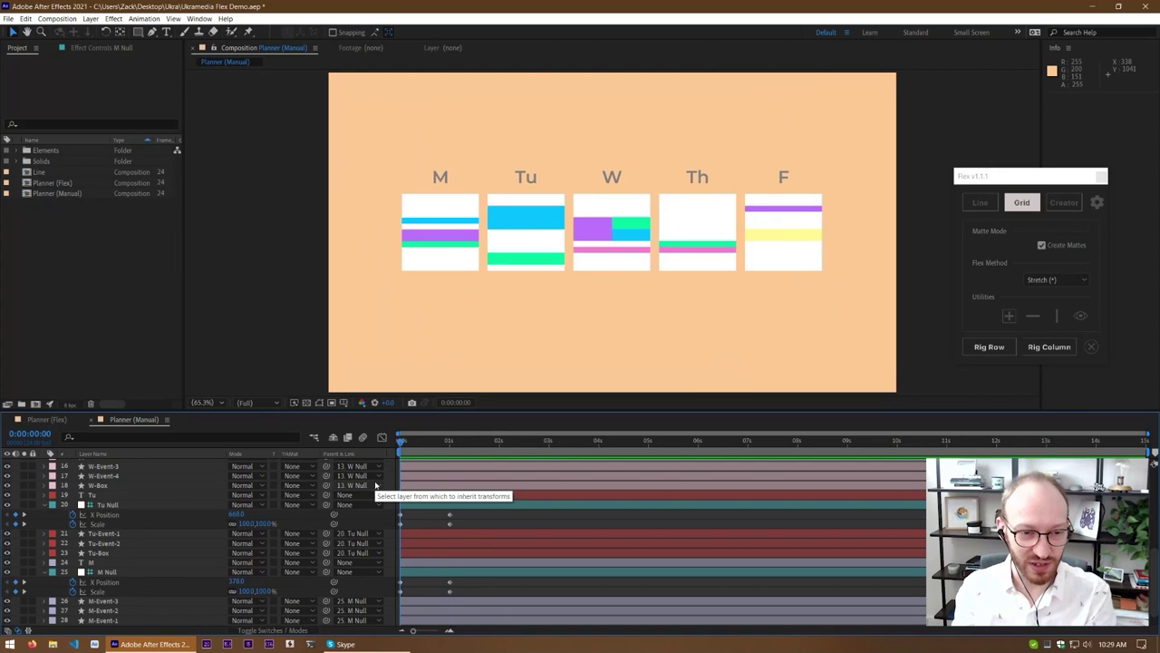
pyautogui.click(444, 442)
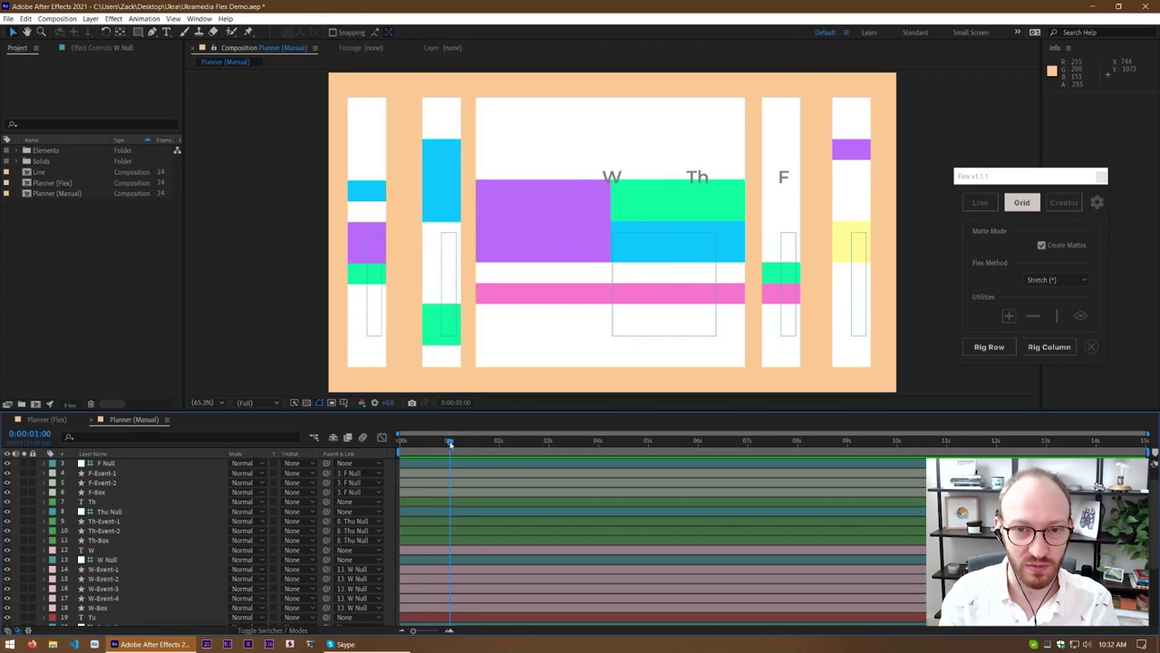
pyautogui.moveTo(449, 443)
pyautogui.mouseDown()
pyautogui.moveTo(401, 448)
pyautogui.moveTo(444, 458)
pyautogui.mouseUp()
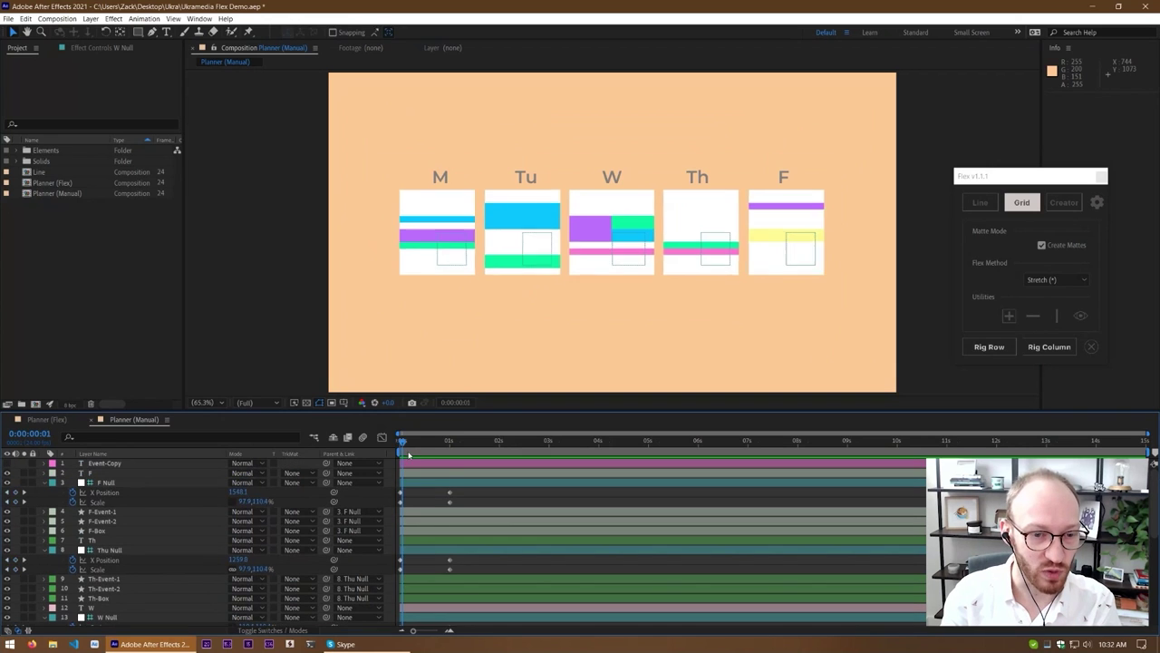
pyautogui.moveTo(413, 458); pyautogui.dragTo(451, 461)
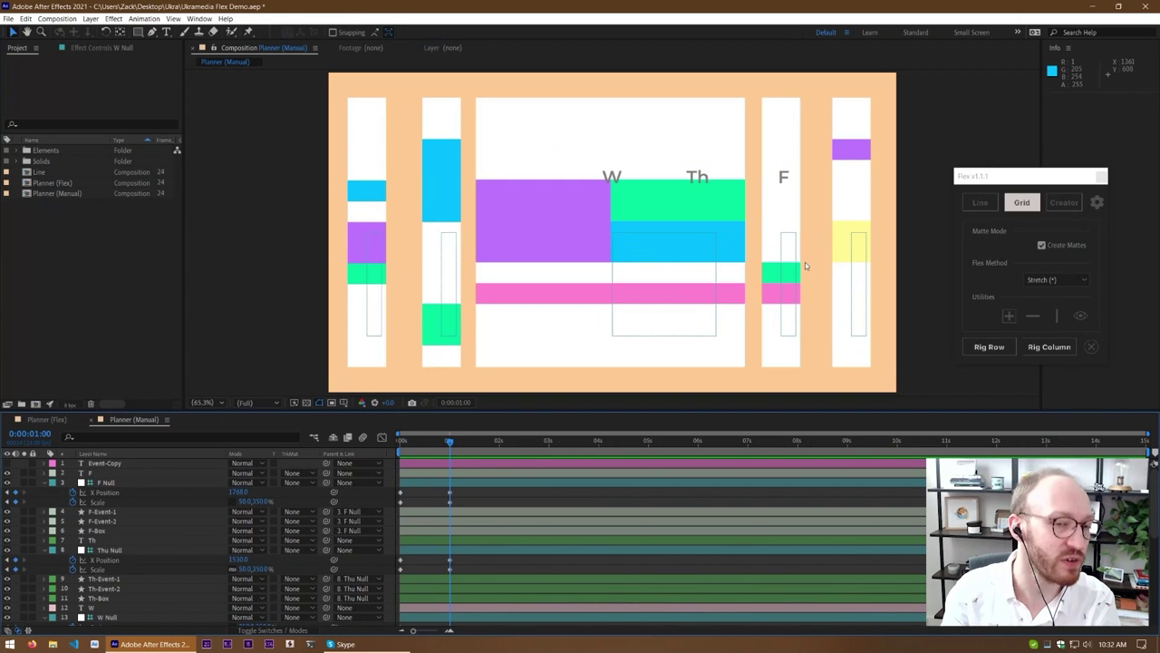
pyautogui.press('space')
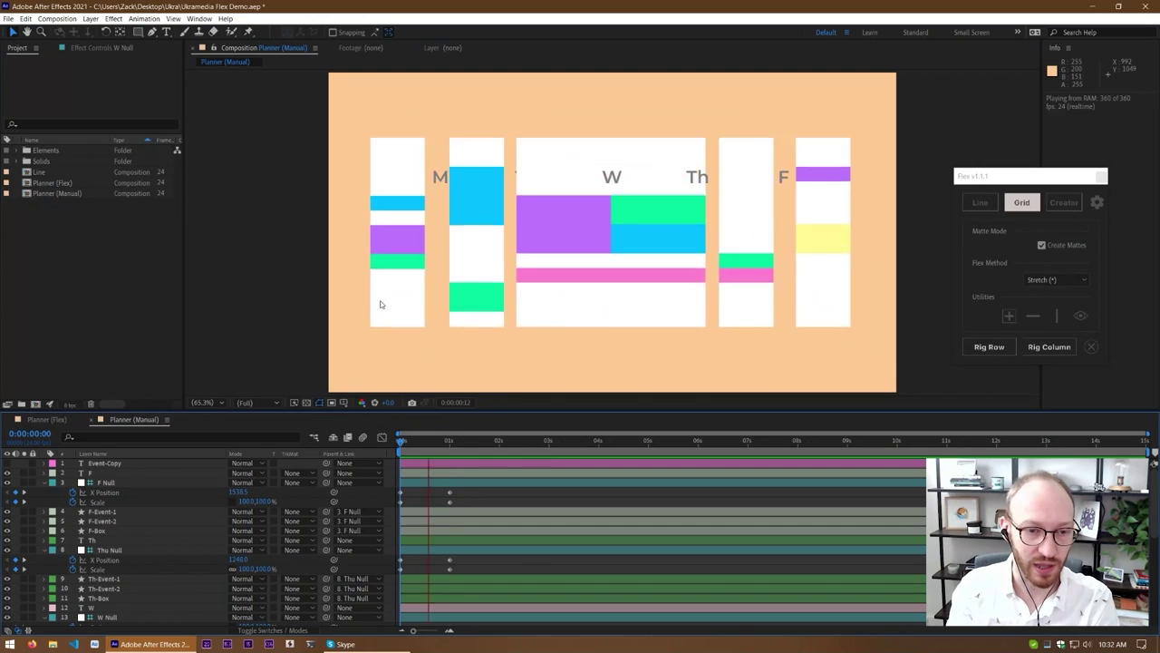
pyautogui.moveTo(462, 455)
pyautogui.mouseDown()
pyautogui.moveTo(406, 453)
pyautogui.moveTo(449, 475)
pyautogui.mouseUp()
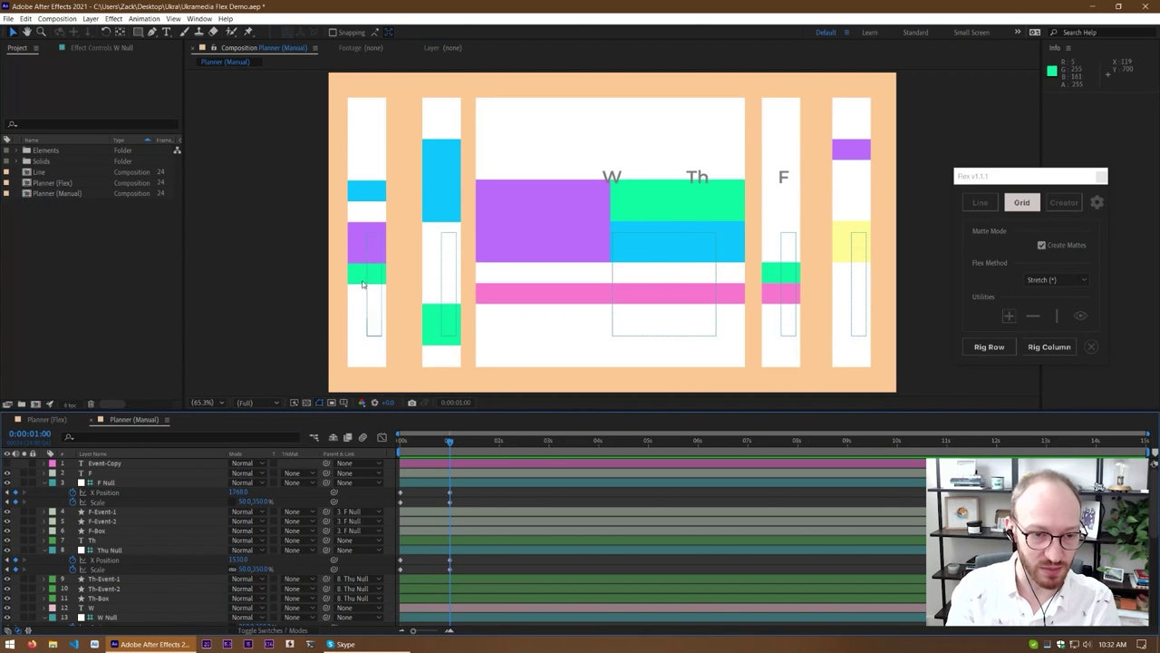
pyautogui.moveTo(445, 446)
pyautogui.mouseDown()
pyautogui.moveTo(407, 456)
pyautogui.moveTo(454, 464)
pyautogui.mouseUp()
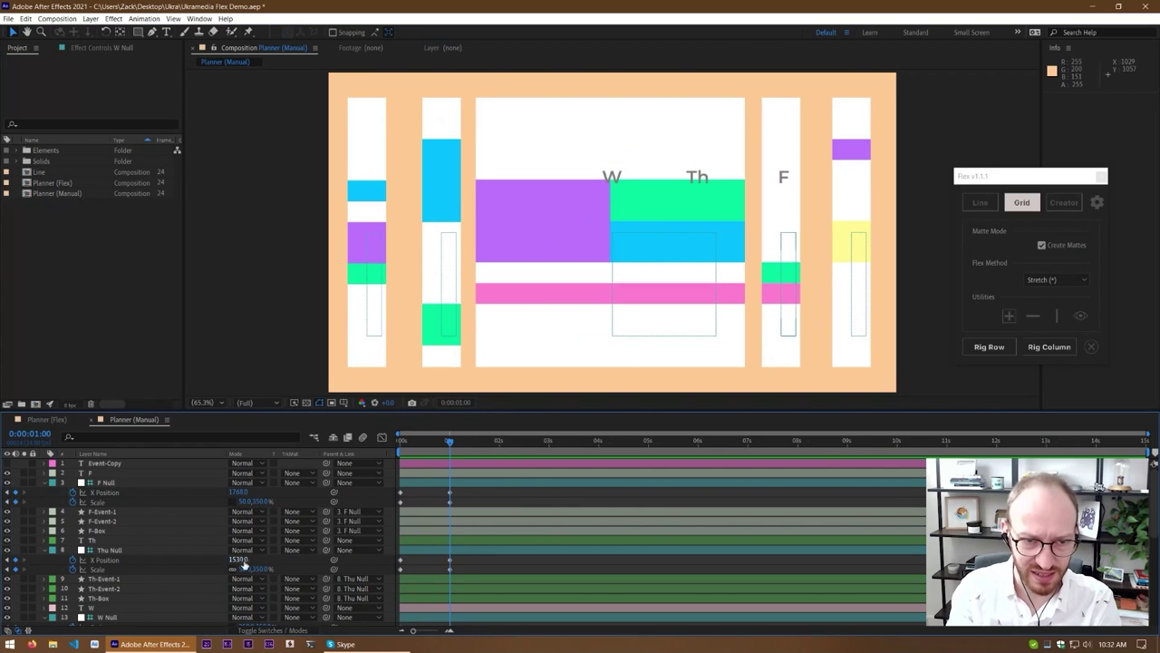
# Set Thu Null's X Position at 0:00:01:00 to its starting value of 1248
pyautogui.click(175, 562)
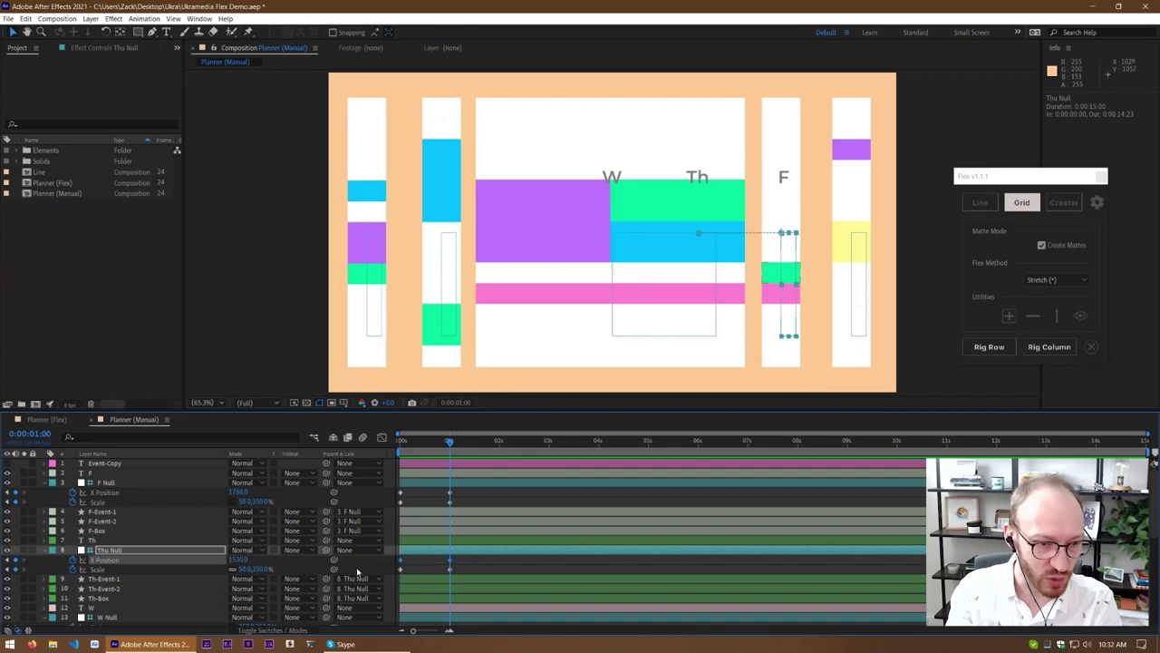
pyautogui.moveTo(442, 450); pyautogui.dragTo(372, 460)
pyautogui.click(420, 564)
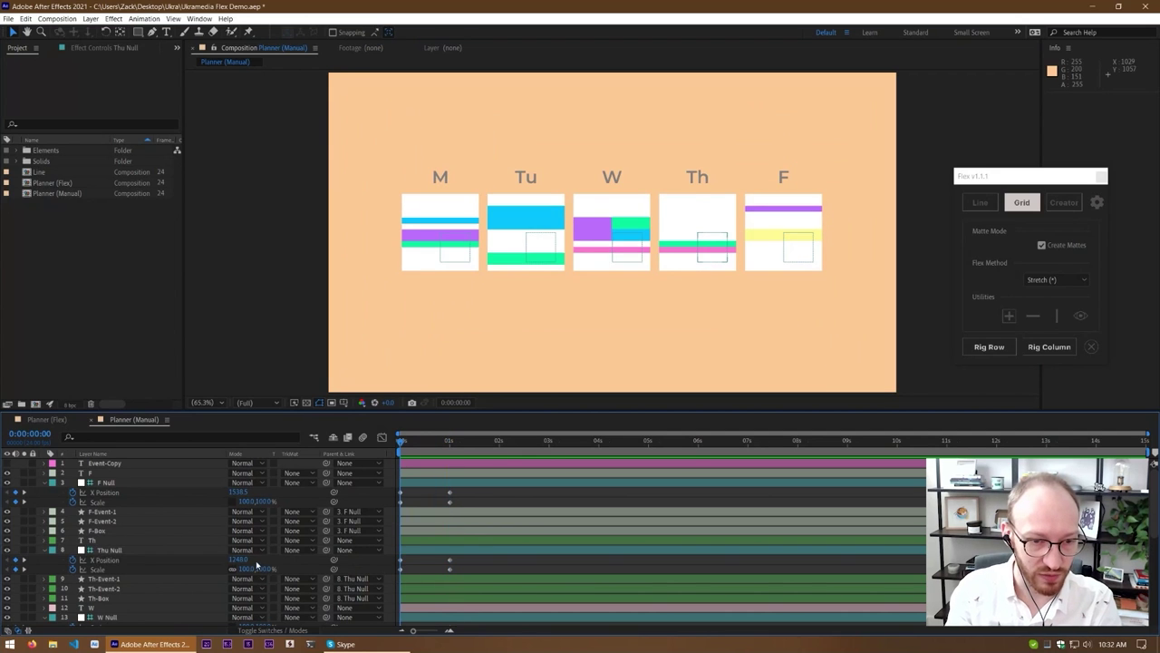
pyautogui.click(447, 441)
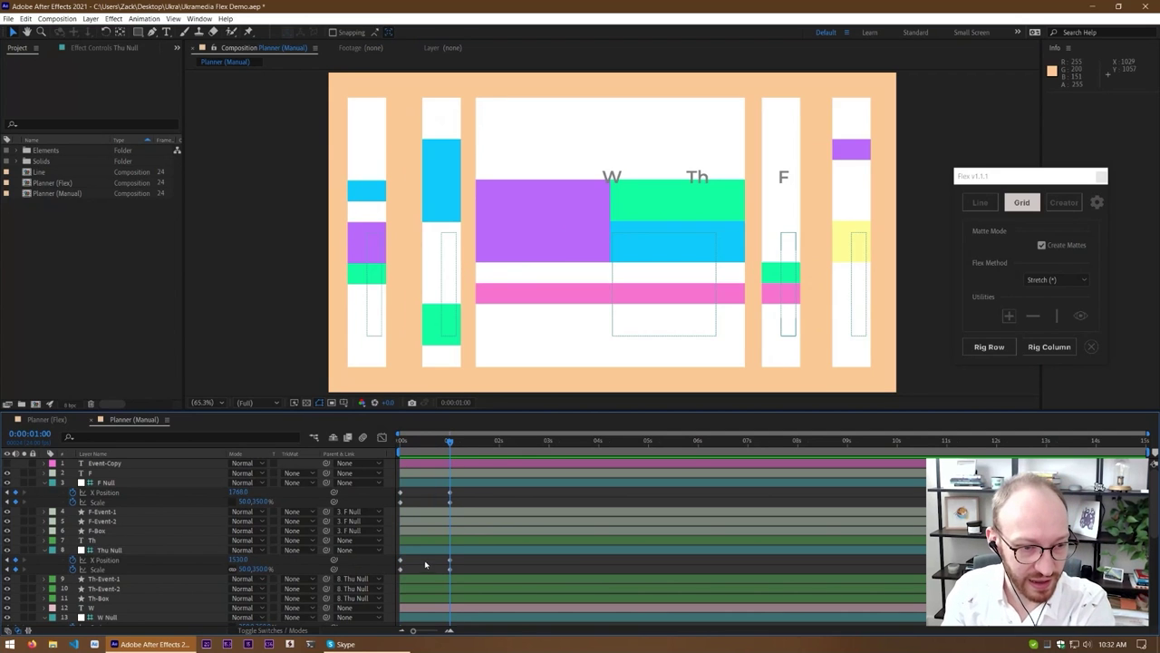
pyautogui.press('1')
pyautogui.press('2')
pyautogui.press('4')
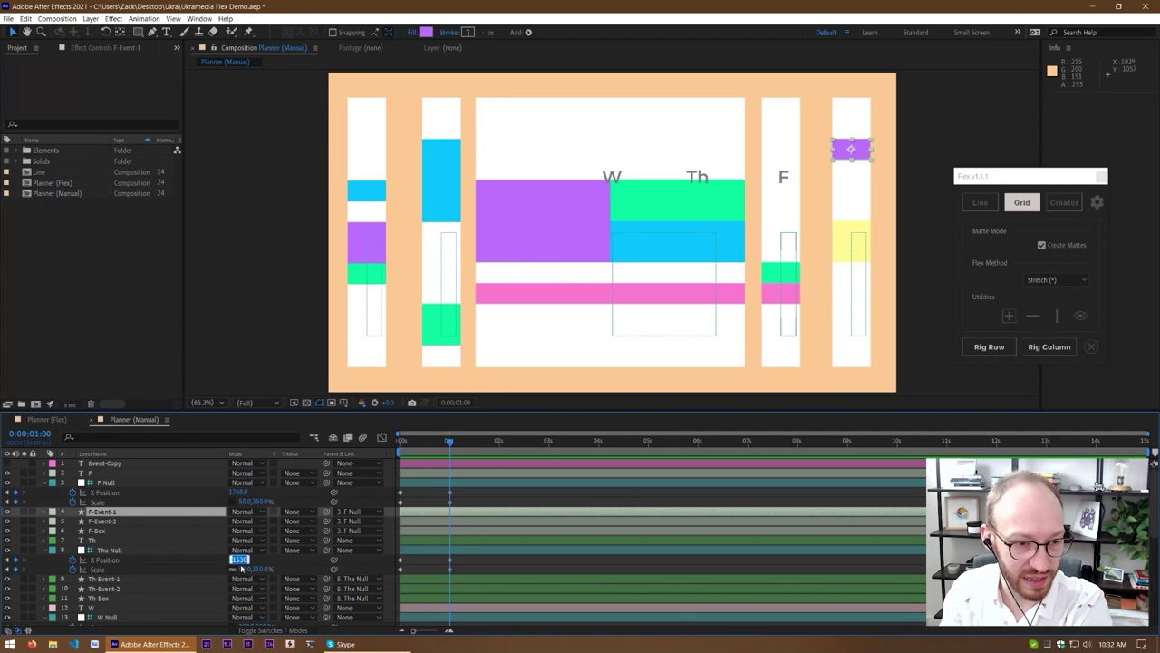
pyautogui.press('Return')
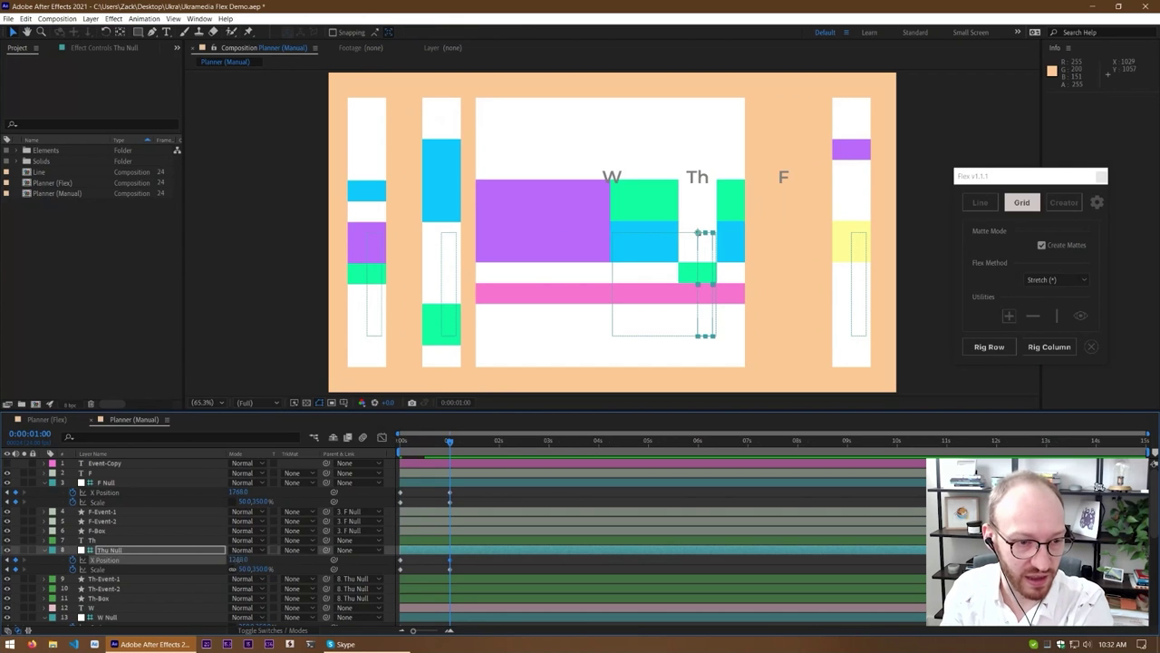
# Adjust Thu Null's X Position at 0:00:01:00, trying 1748 and 1648 and ending at 1548
pyautogui.write('00')
pyautogui.press('Return')
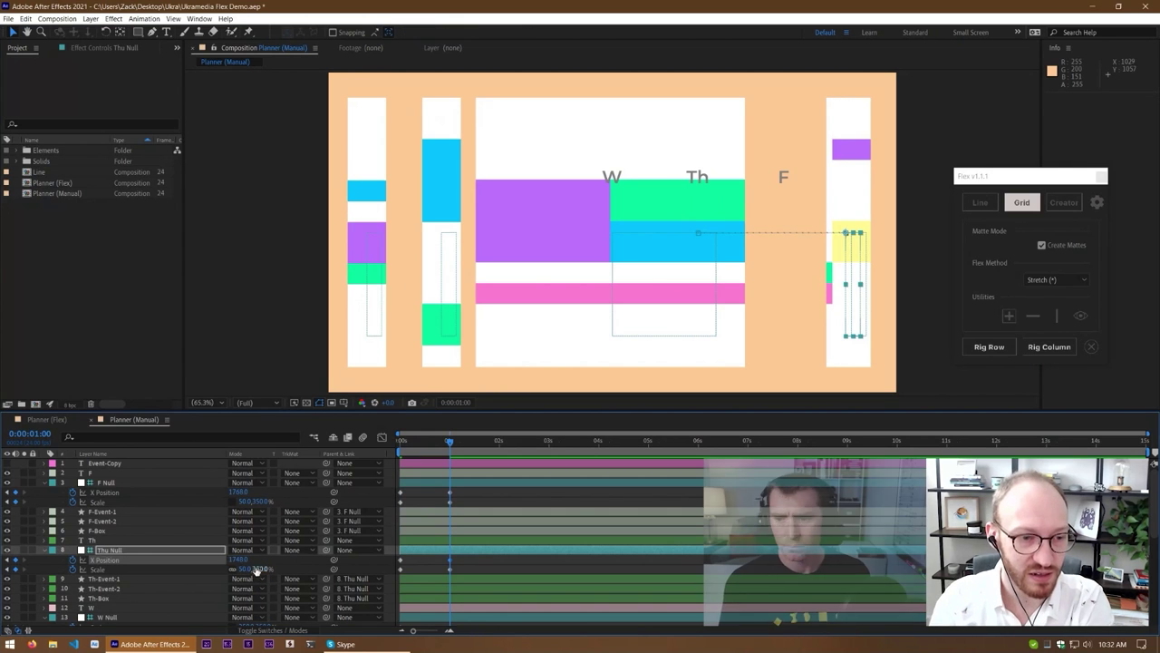
pyautogui.click(241, 560)
pyautogui.write('1648')
pyautogui.press('Return')
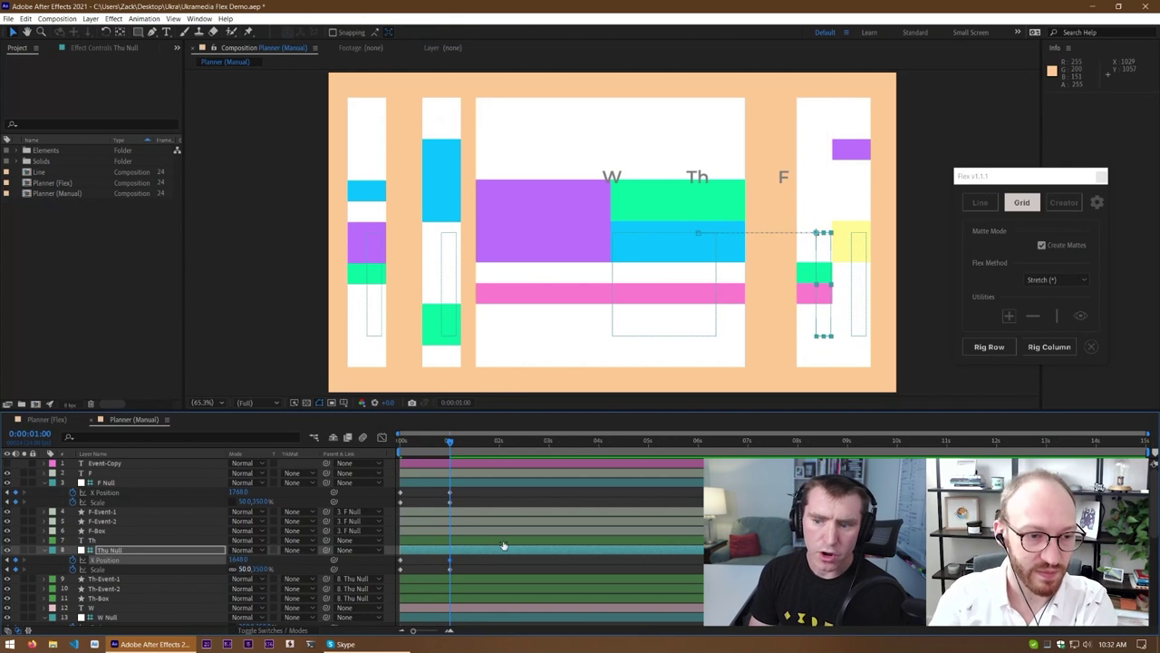
pyautogui.click(238, 559)
pyautogui.write('1548')
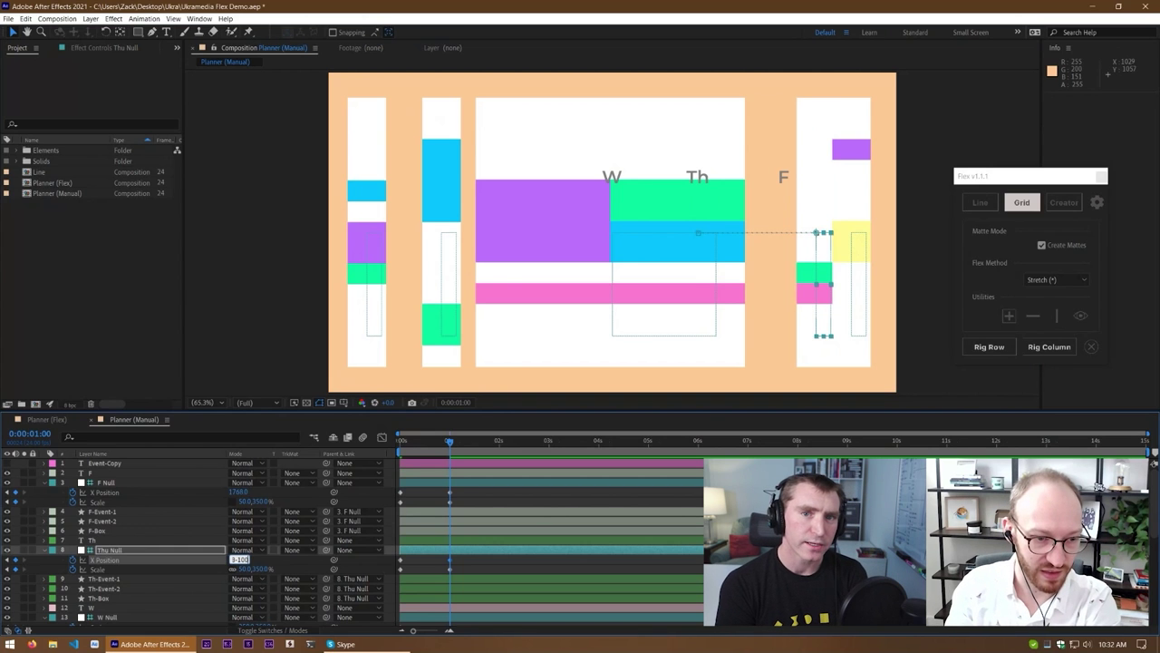
pyautogui.click(279, 564)
# Try to halve Thu Null's X Position at 0:00:01:00 by dividing its value by 2
pyautogui.click(239, 559)
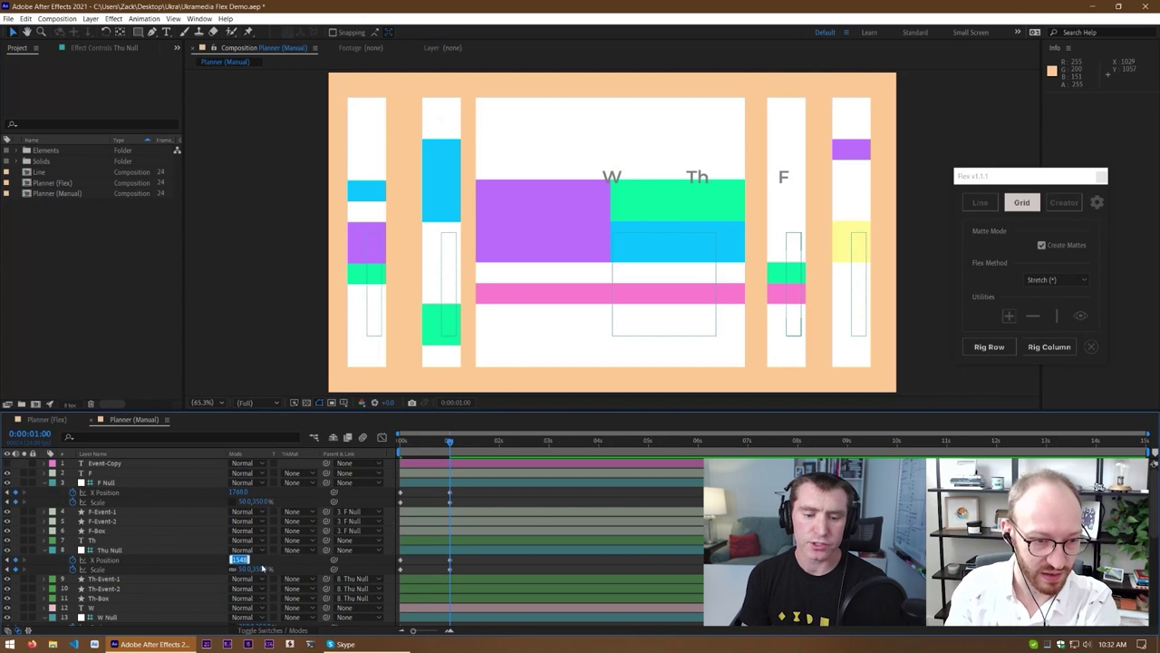
pyautogui.click(266, 565)
pyautogui.click(239, 559)
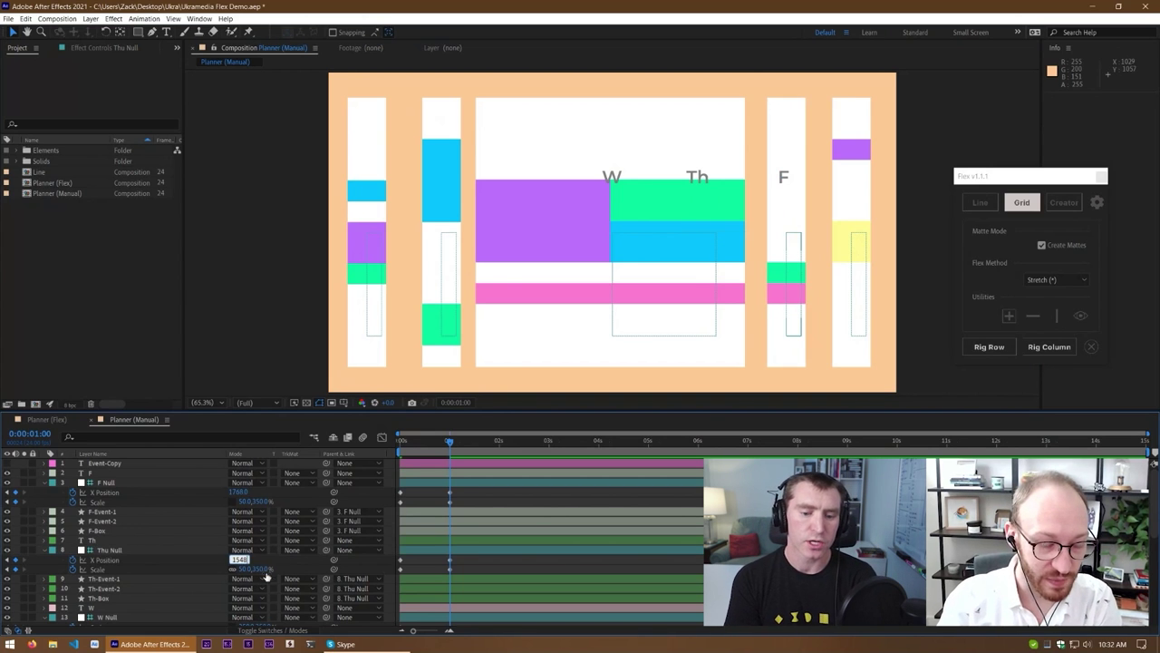
pyautogui.write('774')
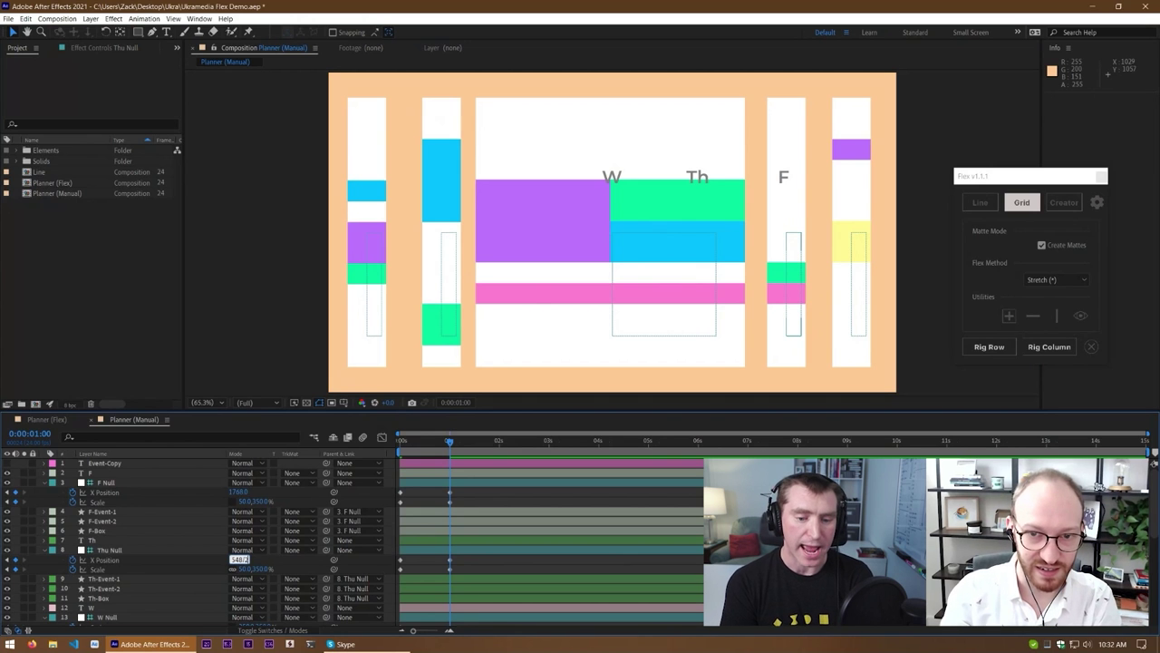
pyautogui.press('Return')
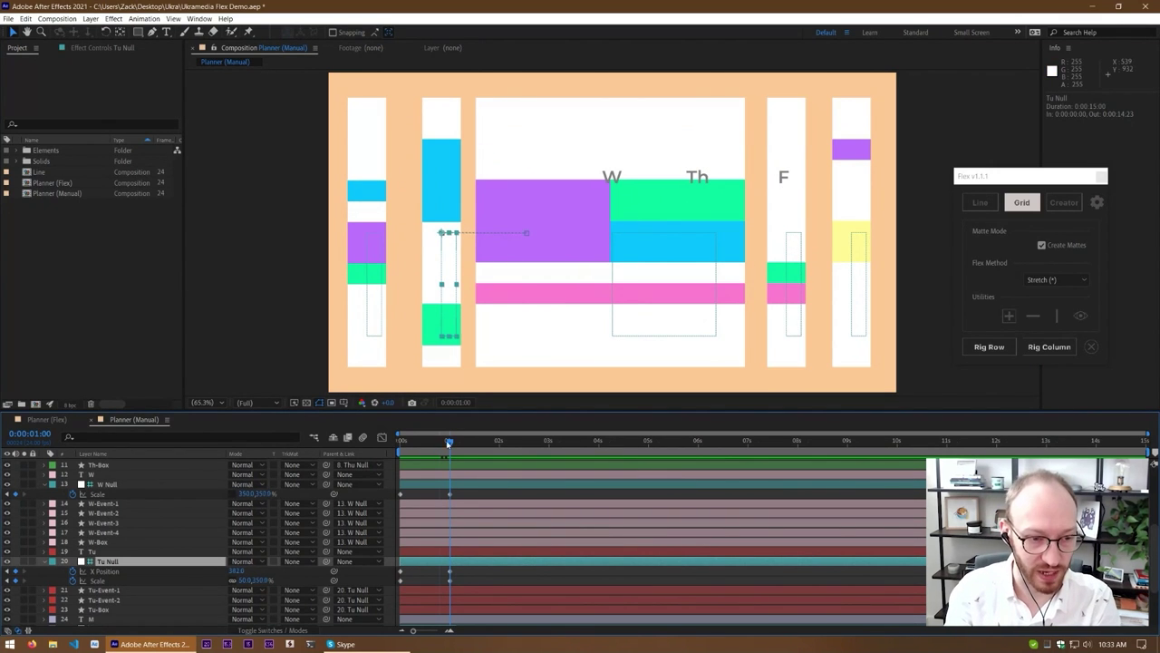
# Check Tu Null's position at the start of the animation and set its X Position at 0:00:01:00 to 368
pyautogui.moveTo(447, 443); pyautogui.dragTo(384, 460)
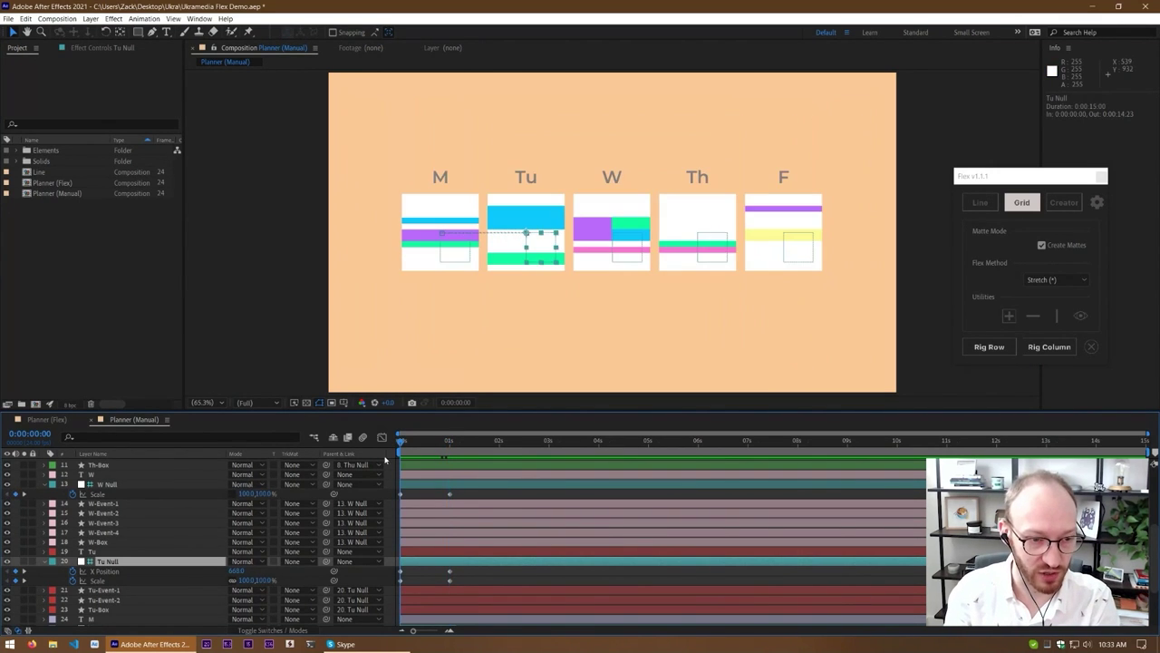
pyautogui.click(447, 442)
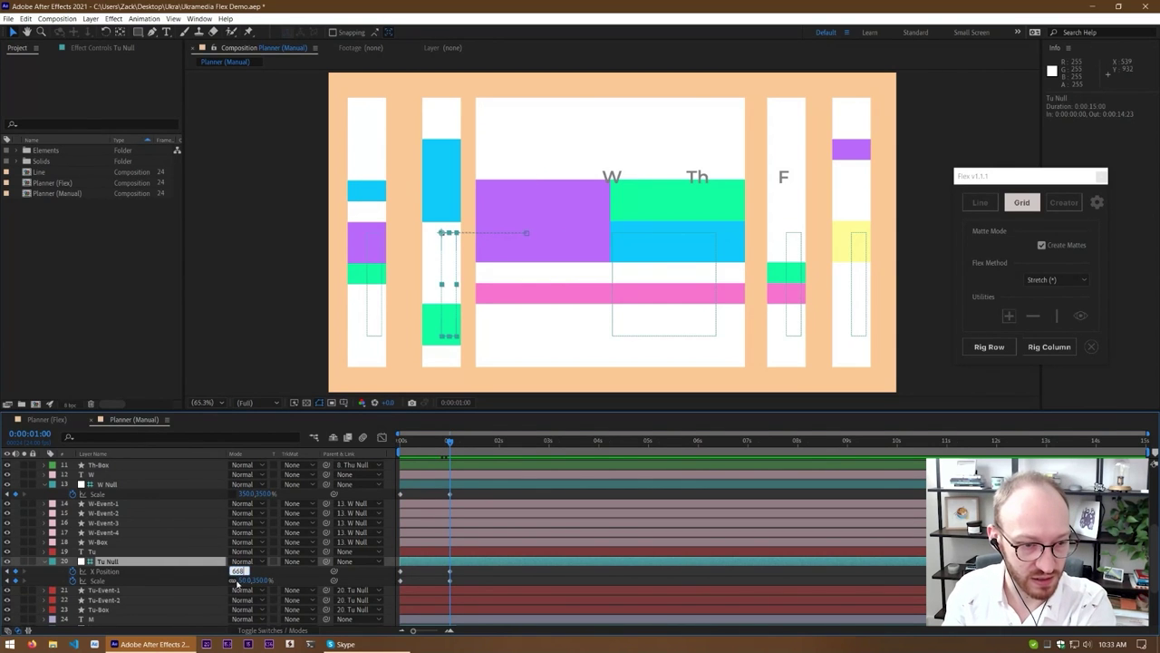
pyautogui.press('Return')
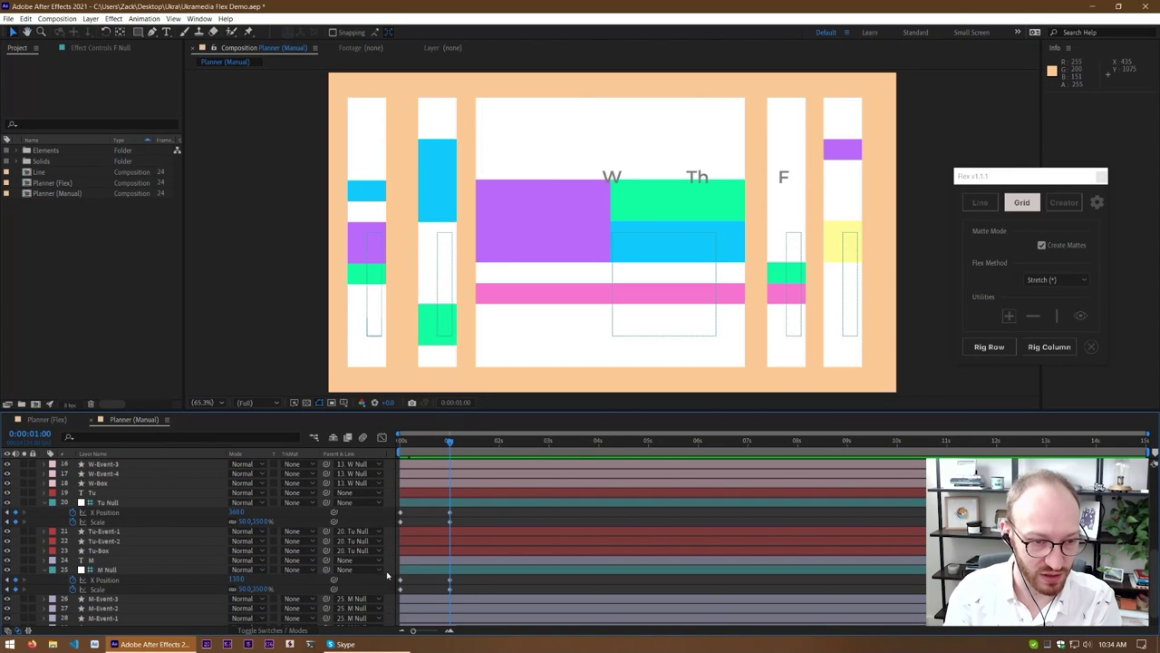
# Check the value of M Null's first X Position keyframe and set its X Position at 0:00:01:00 to 178
pyautogui.doubleClick(399, 580)
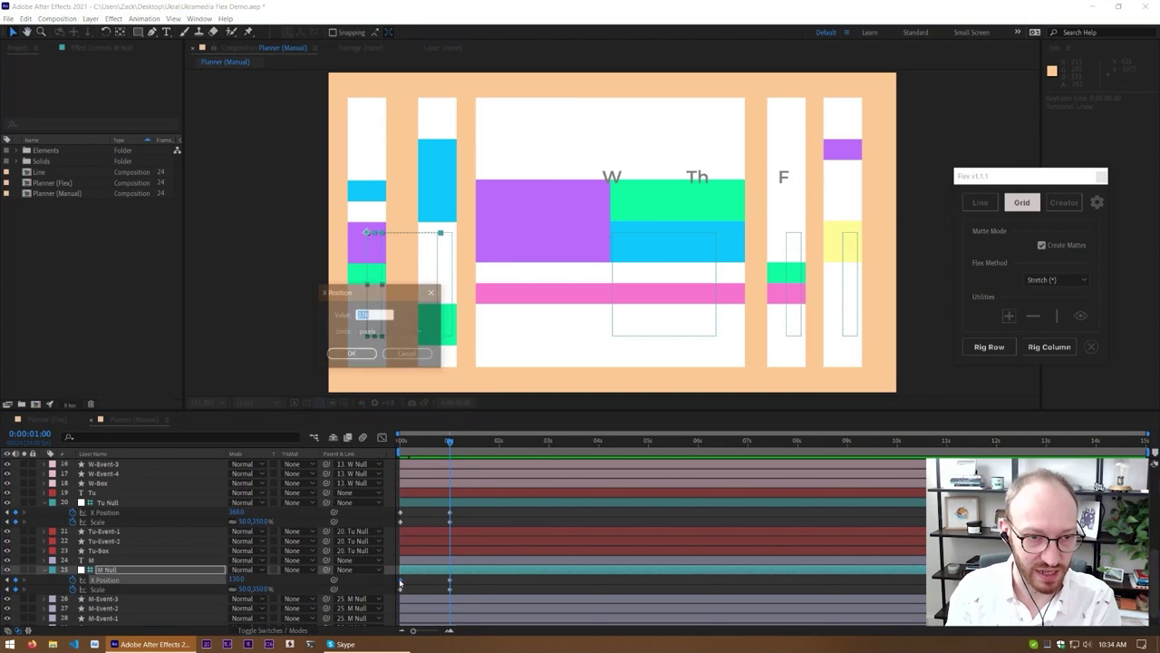
pyautogui.click(355, 355)
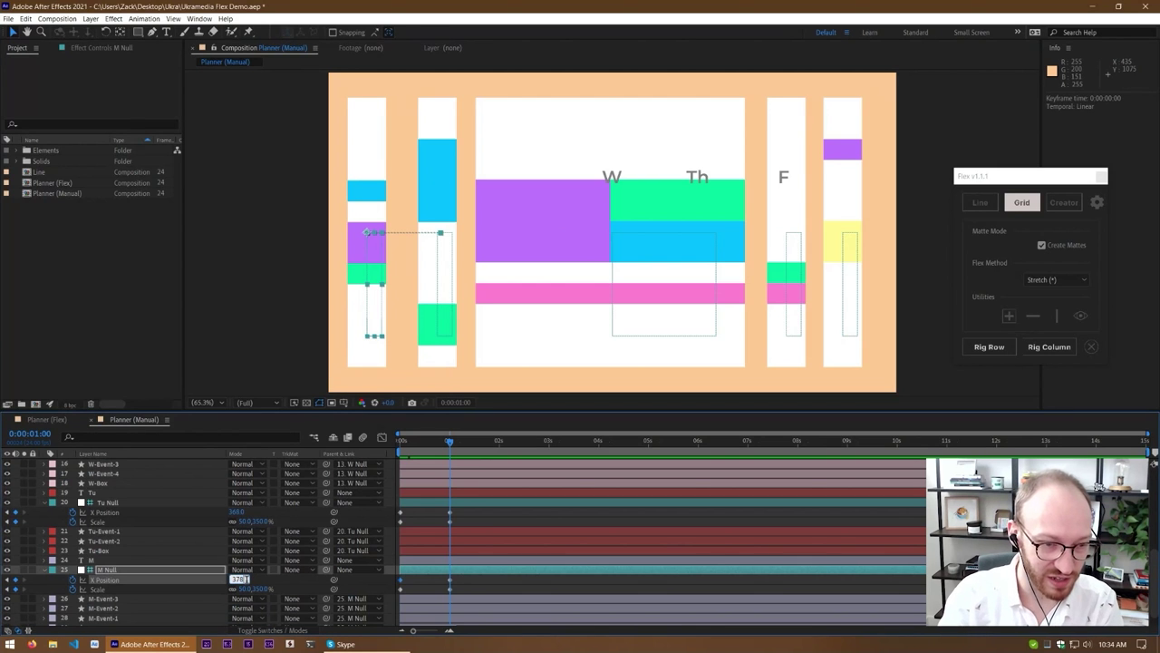
pyautogui.write('0')
pyautogui.press('Return')
pyautogui.click(469, 578)
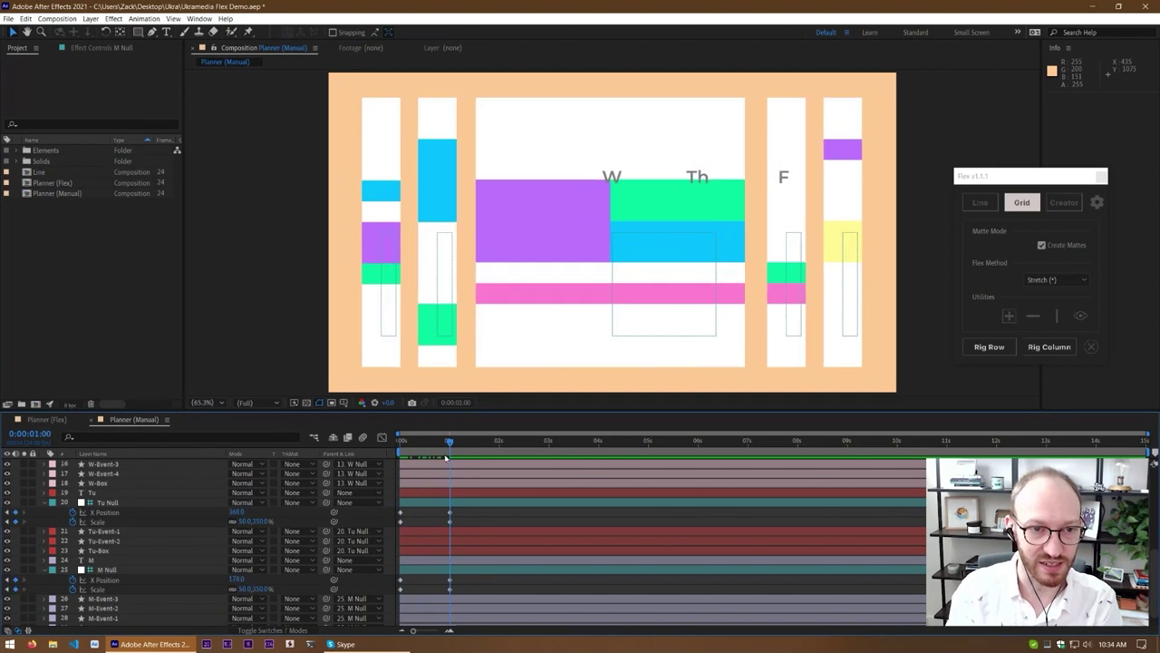
# Return to 0:00:00:00 and collapse the revealed keyframed properties of the null layers
pyautogui.click(423, 185)
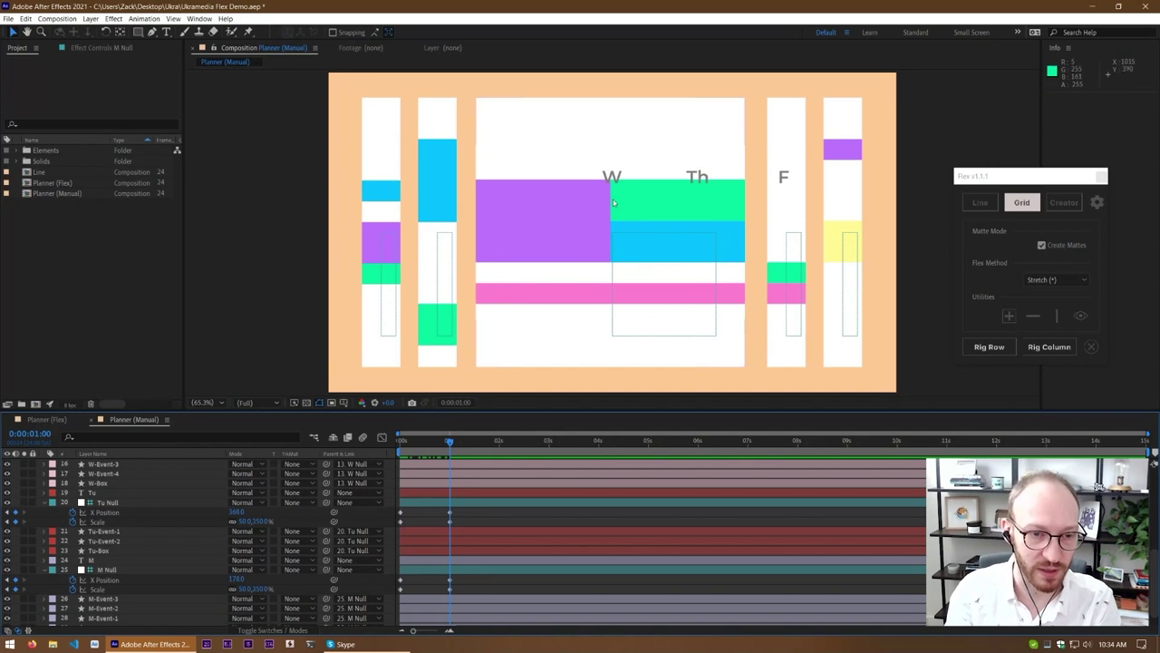
pyautogui.moveTo(448, 450); pyautogui.dragTo(400, 485)
pyautogui.scroll(4, 438, 518)
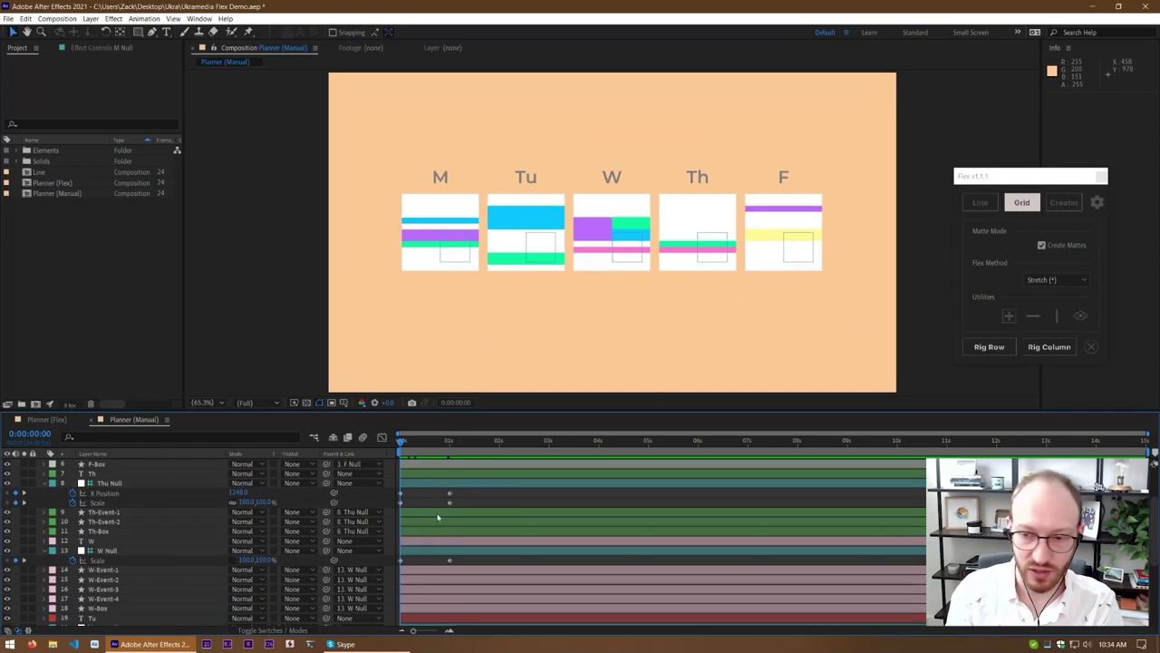
pyautogui.press('u')
pyautogui.scroll(3, 419, 508)
# Select the M, Tu, W, Th and F labels and scrub the animation to compare them with their columns
pyautogui.click(441, 177)
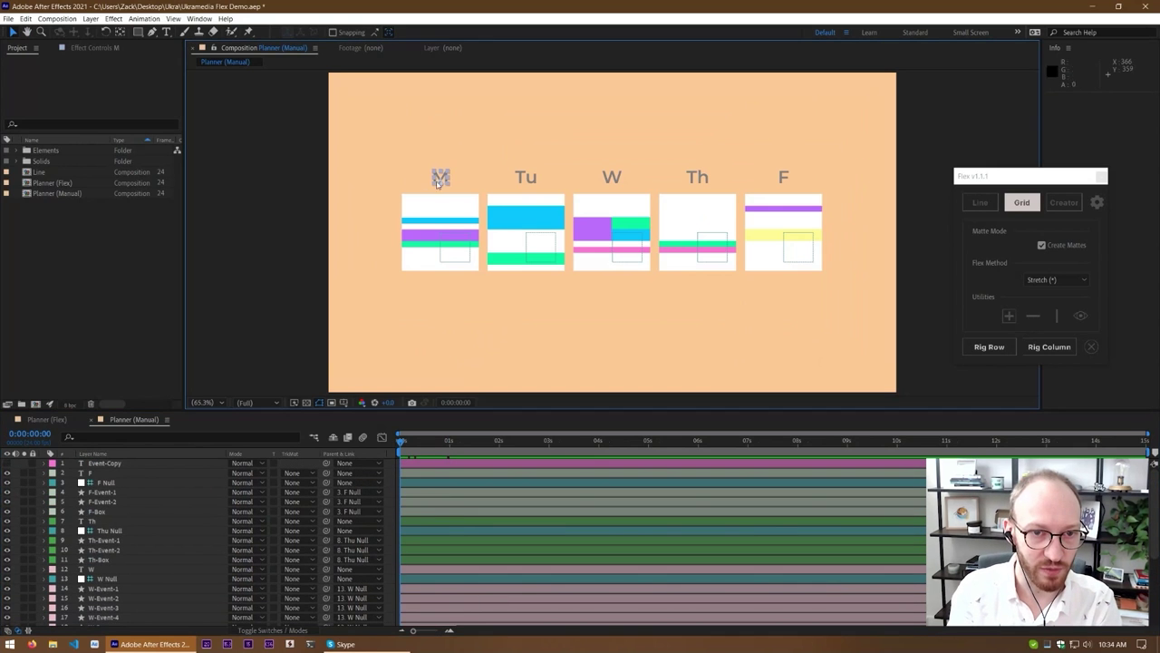
pyautogui.keyDown('shift'); pyautogui.click(611, 177); pyautogui.keyUp('shift')
pyautogui.keyDown('shift'); pyautogui.click(697, 178); pyautogui.keyUp('shift')
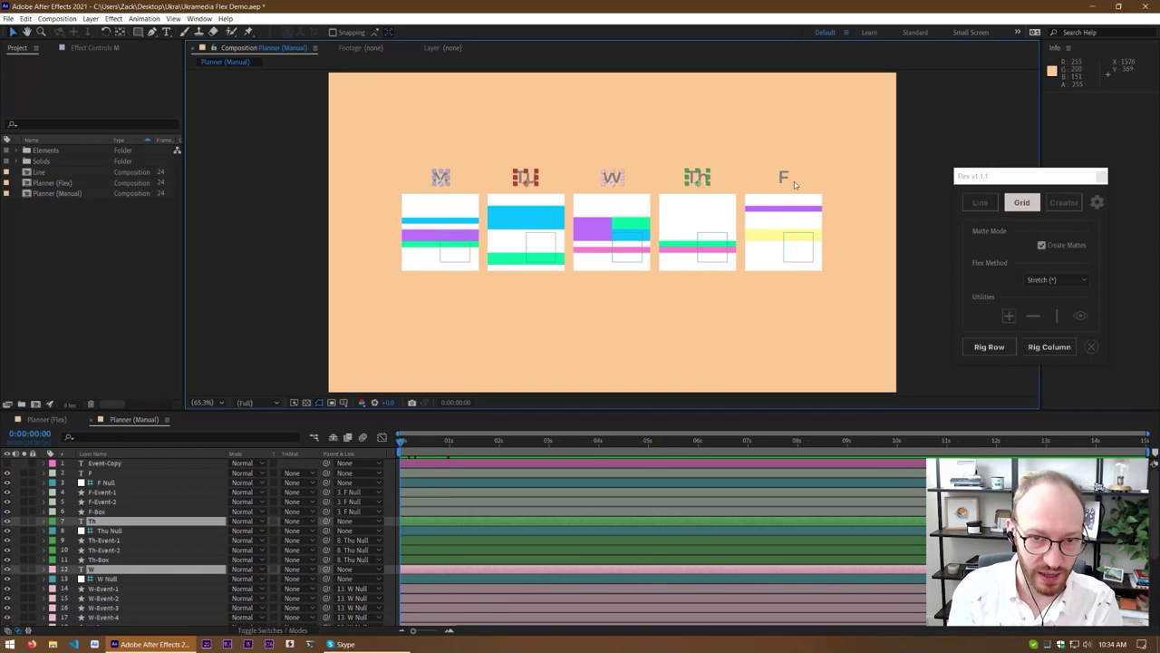
pyautogui.keyDown('shift'); pyautogui.click(783, 177); pyautogui.keyUp('shift')
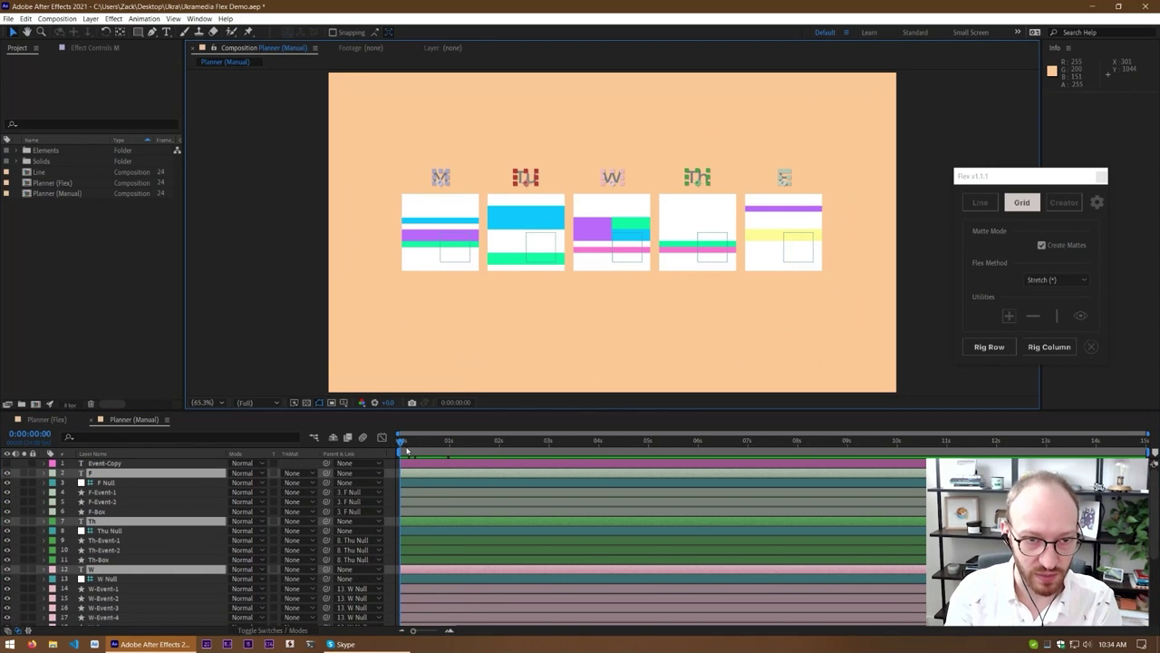
pyautogui.moveTo(406, 451); pyautogui.dragTo(324, 486)
# Try parenting the F label to F Null, scrub the animation to check it, and reset the label's parent to None
pyautogui.click(436, 480)
pyautogui.press('u')
pyautogui.click(430, 473)
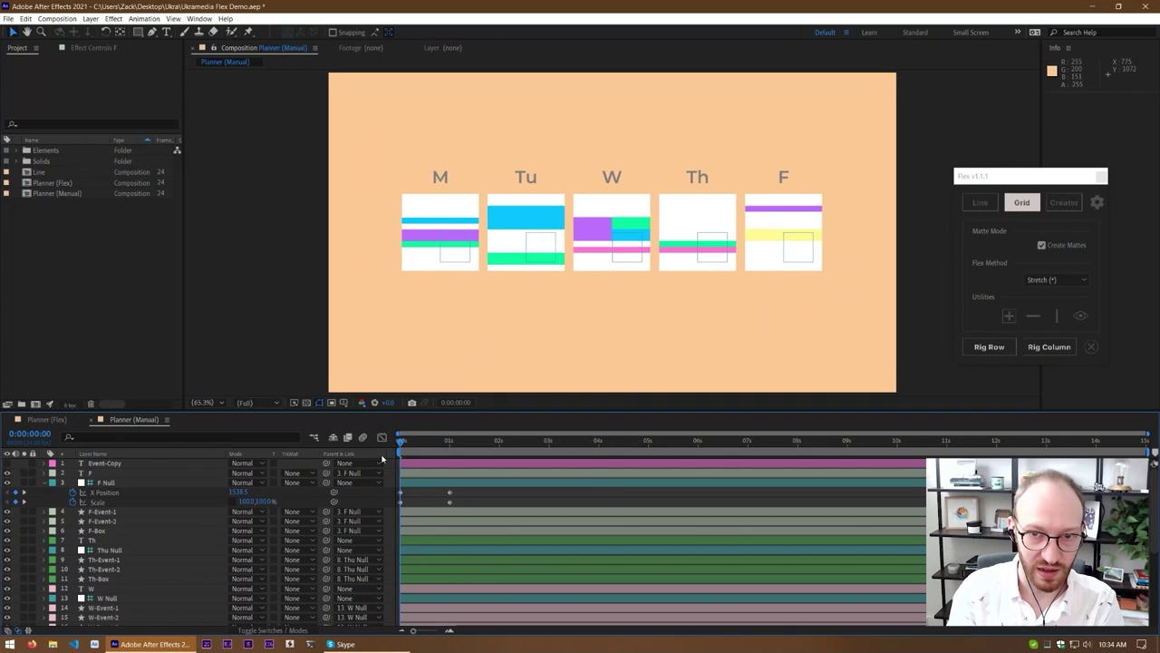
pyautogui.moveTo(402, 442); pyautogui.dragTo(388, 464)
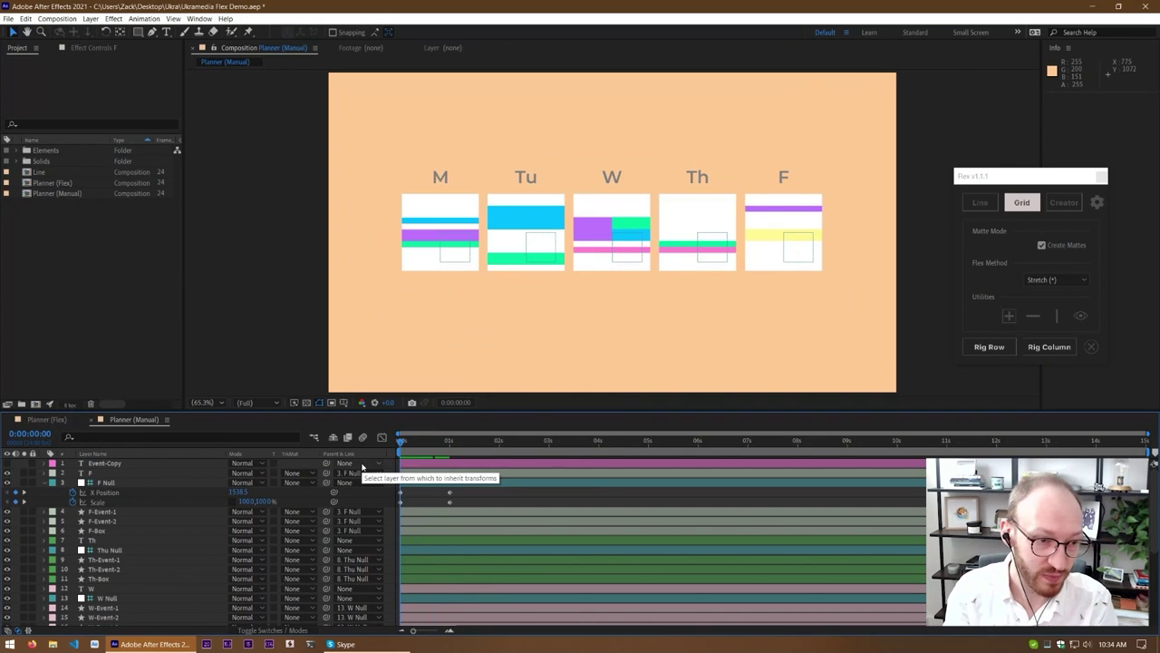
pyautogui.click(349, 474)
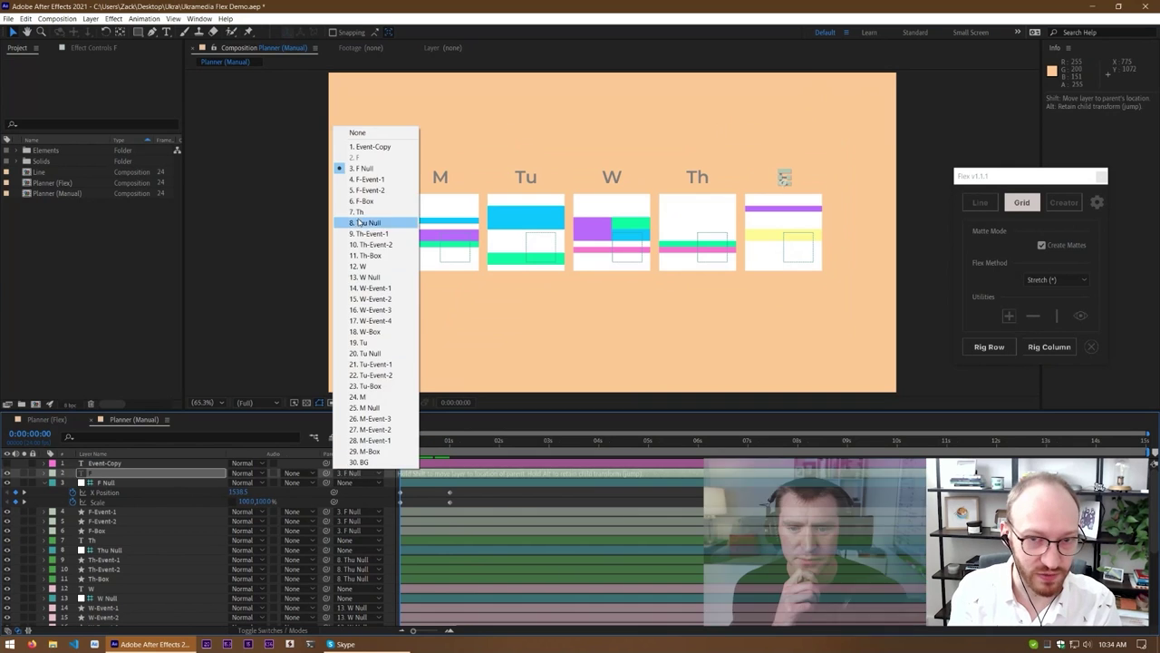
pyautogui.click(358, 132)
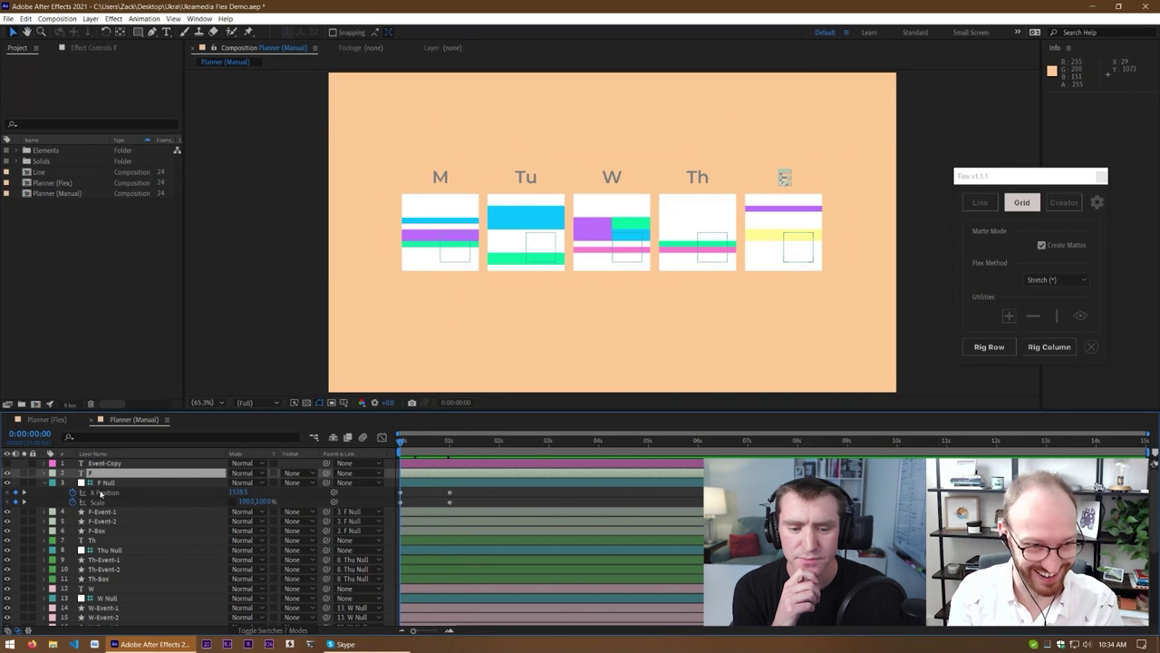
# Separate the F label's Position into X and Y dimensions and play the animation from the start
pyautogui.press('p')
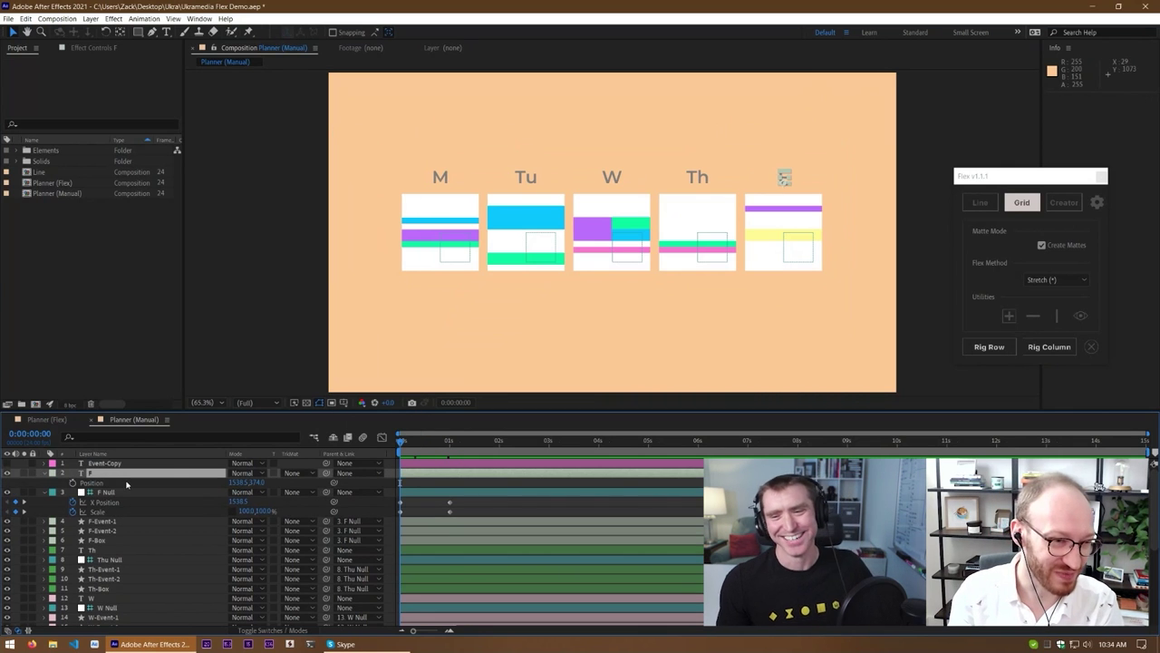
pyautogui.rightClick(126, 484)
pyautogui.click(102, 488)
pyautogui.rightClick(102, 489)
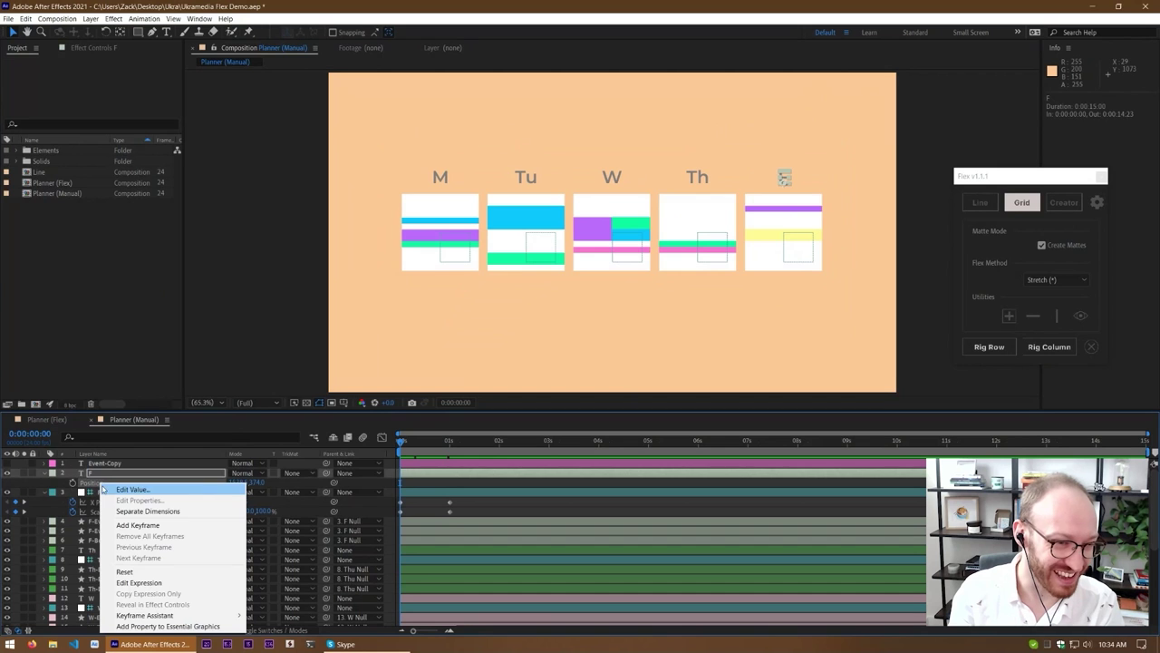
pyautogui.click(147, 512)
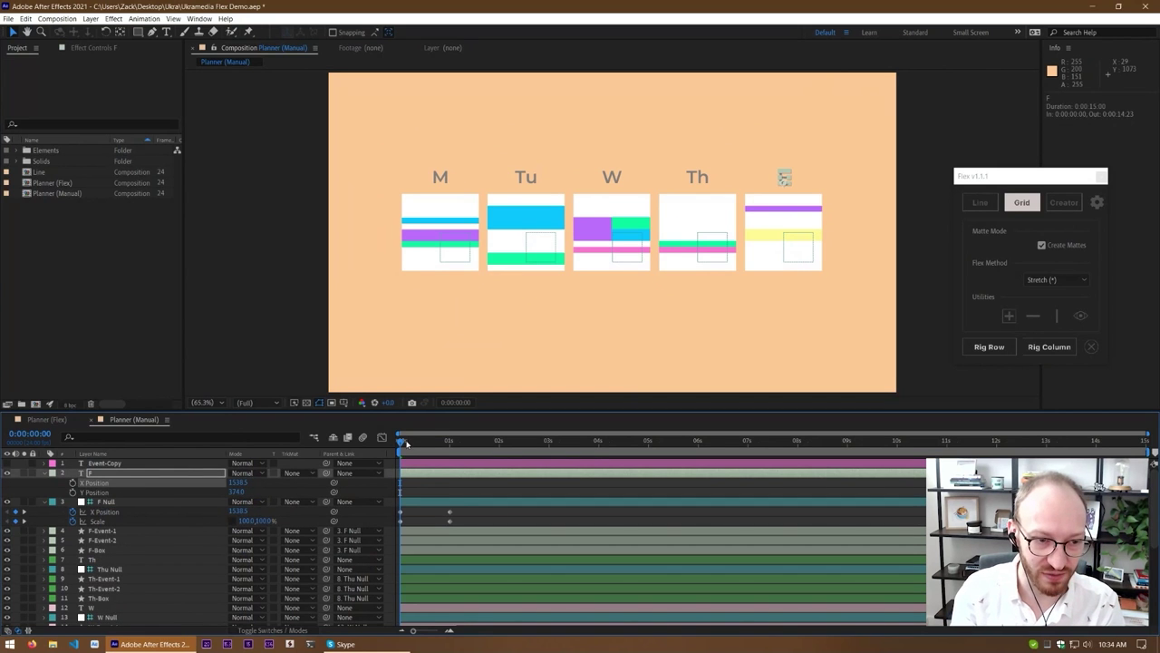
pyautogui.press('space')
pyautogui.press('space')
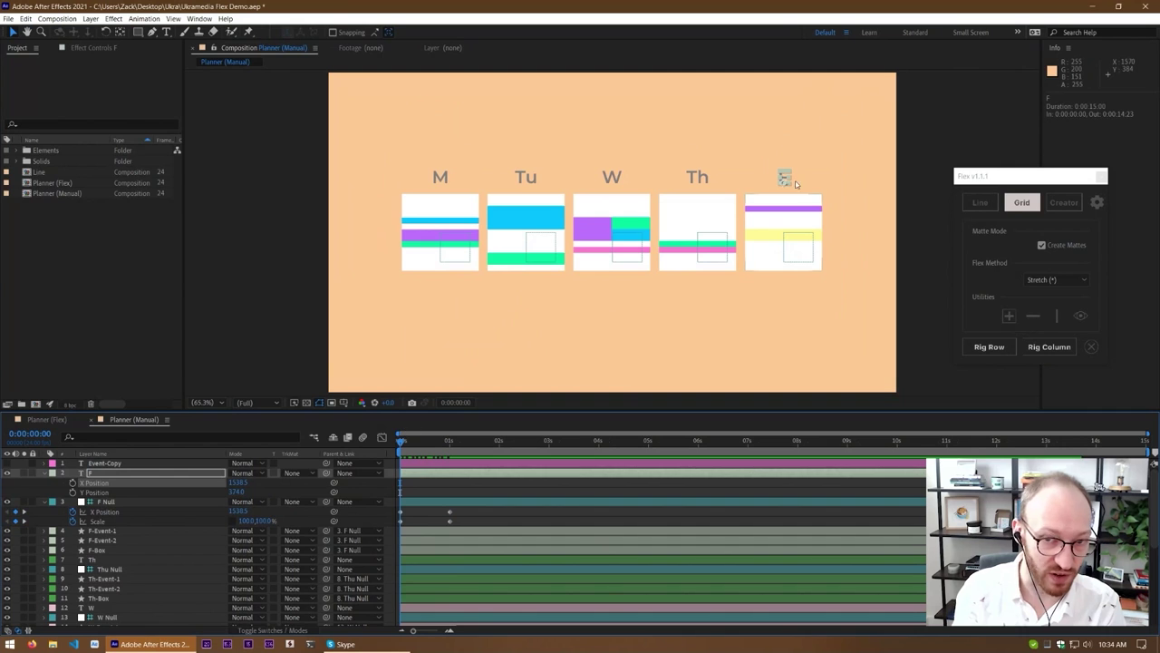
pyautogui.click(306, 491)
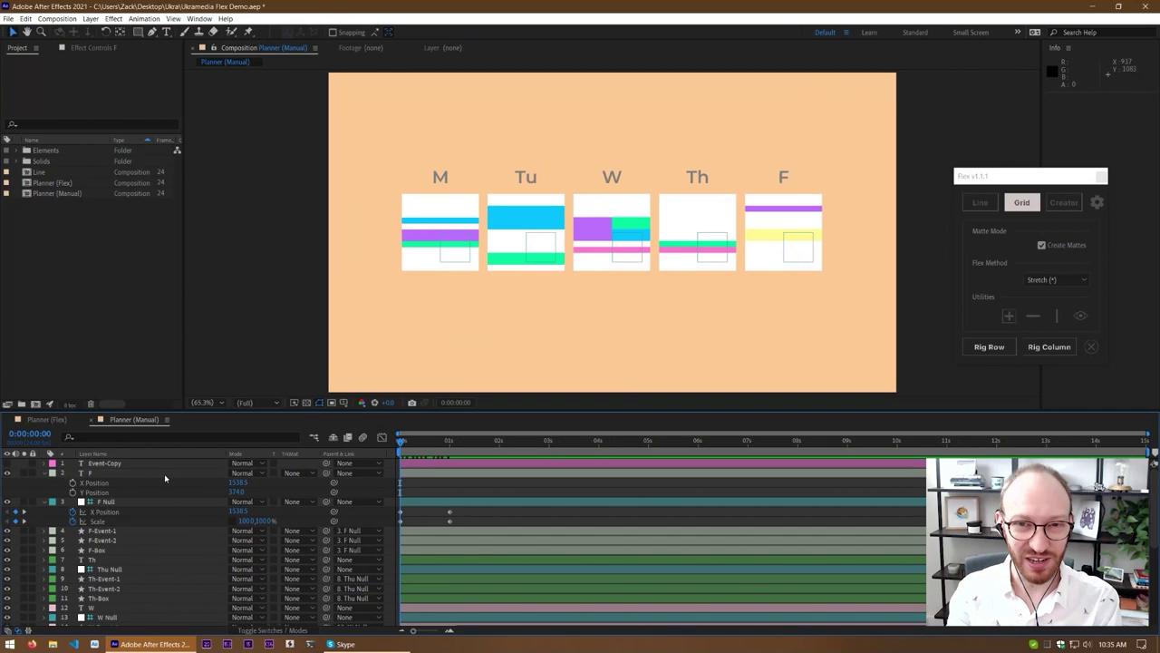
# Link the F label's X Position to F Null's X Position with an expression
pyautogui.click(165, 475)
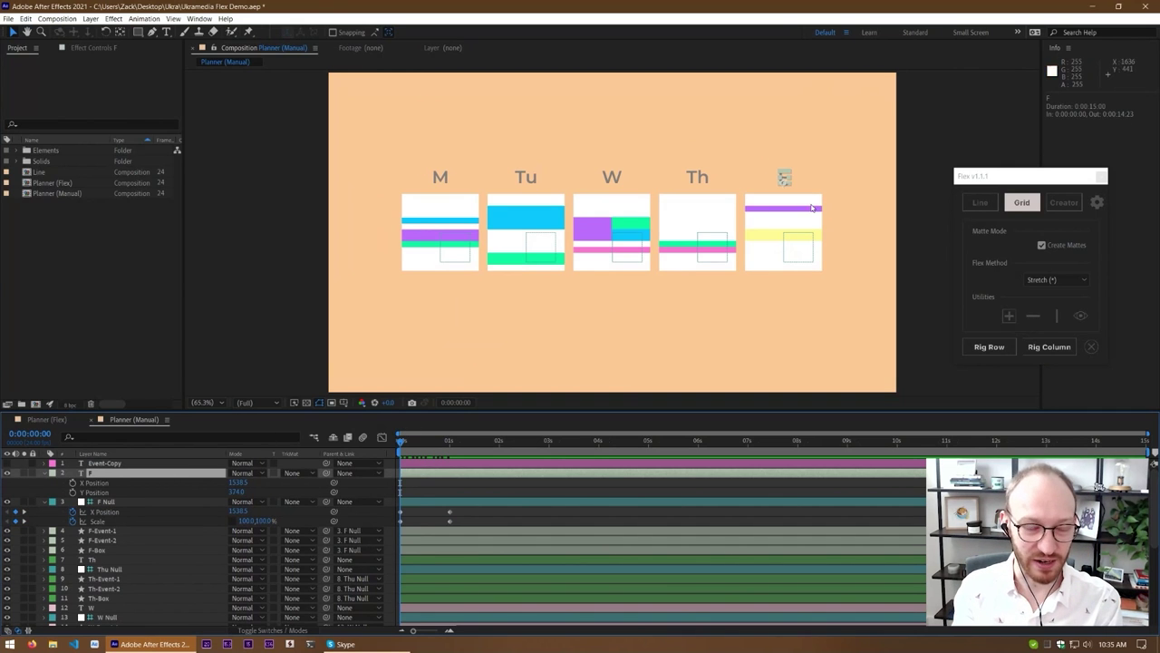
pyautogui.click(137, 483)
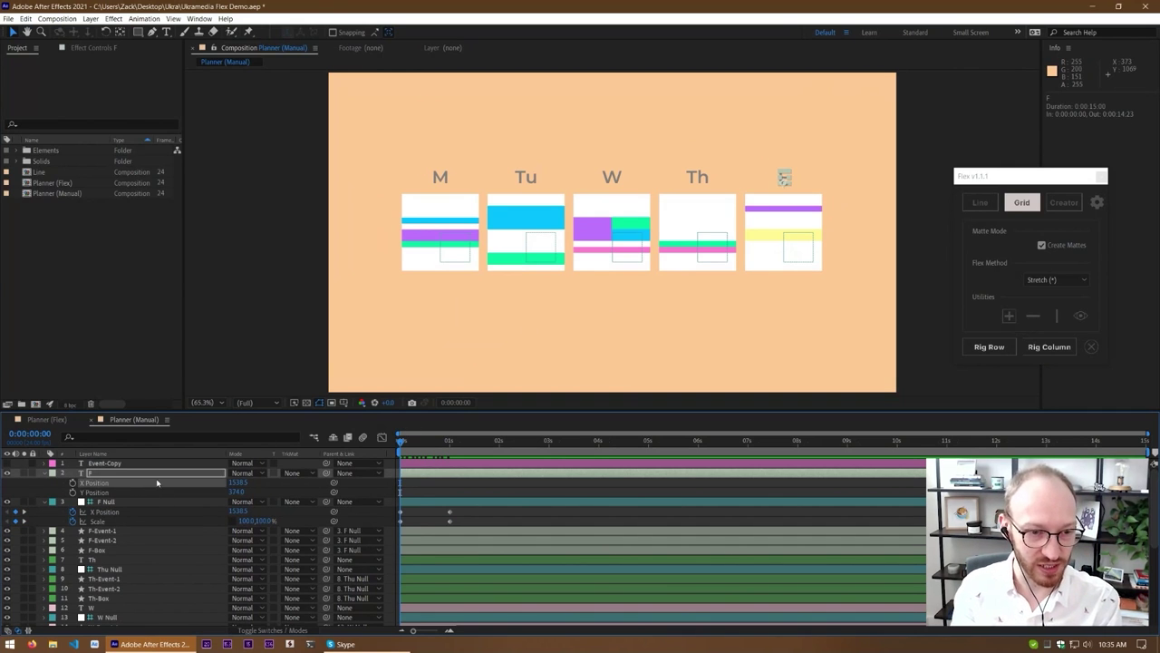
pyautogui.moveTo(335, 483); pyautogui.dragTo(104, 511)
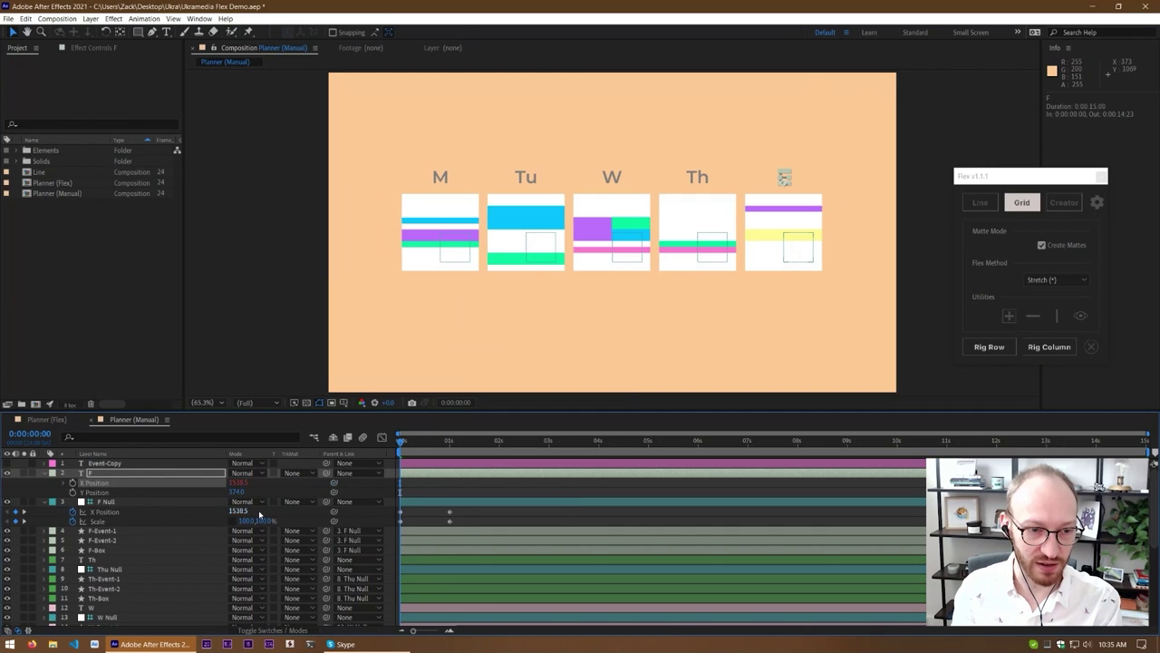
pyautogui.click(455, 493)
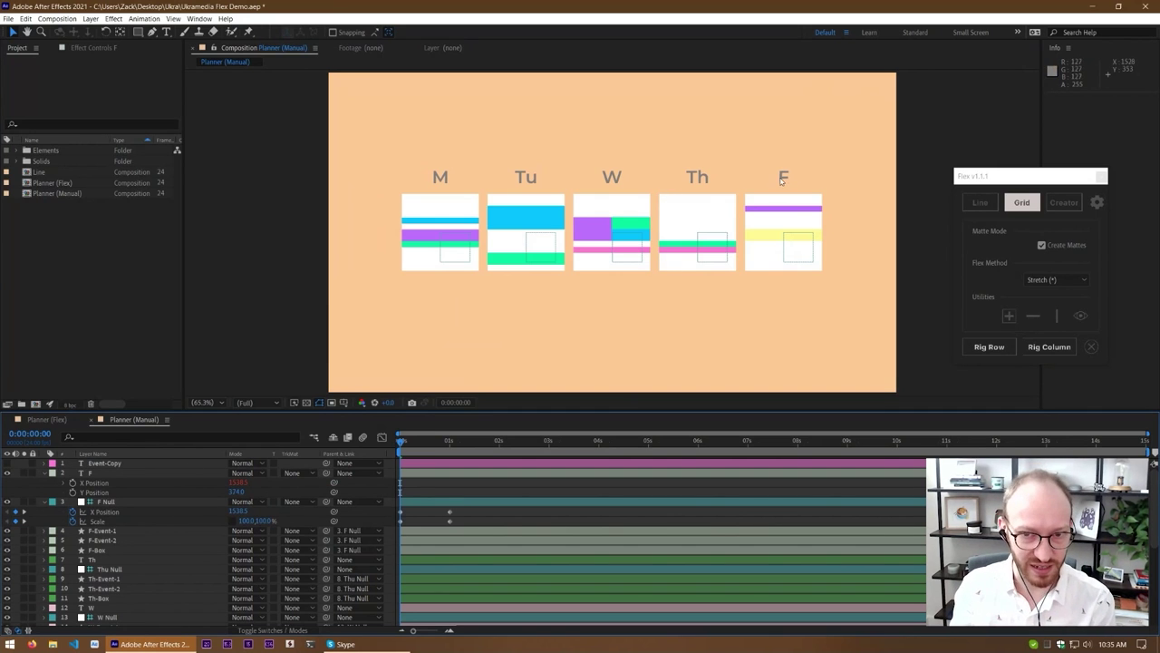
# Scrub the animation to check how the F label follows its column, inspecting F-Box and the label's Y Position
pyautogui.click(783, 225)
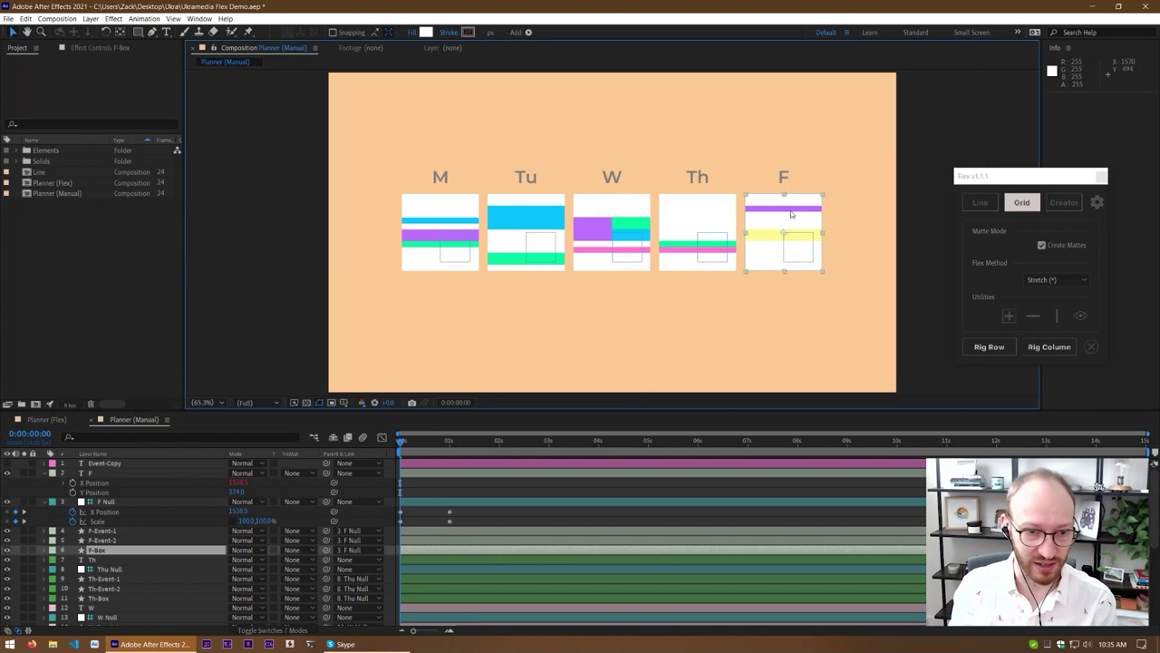
pyautogui.click(422, 491)
pyautogui.moveTo(403, 448); pyautogui.dragTo(389, 490)
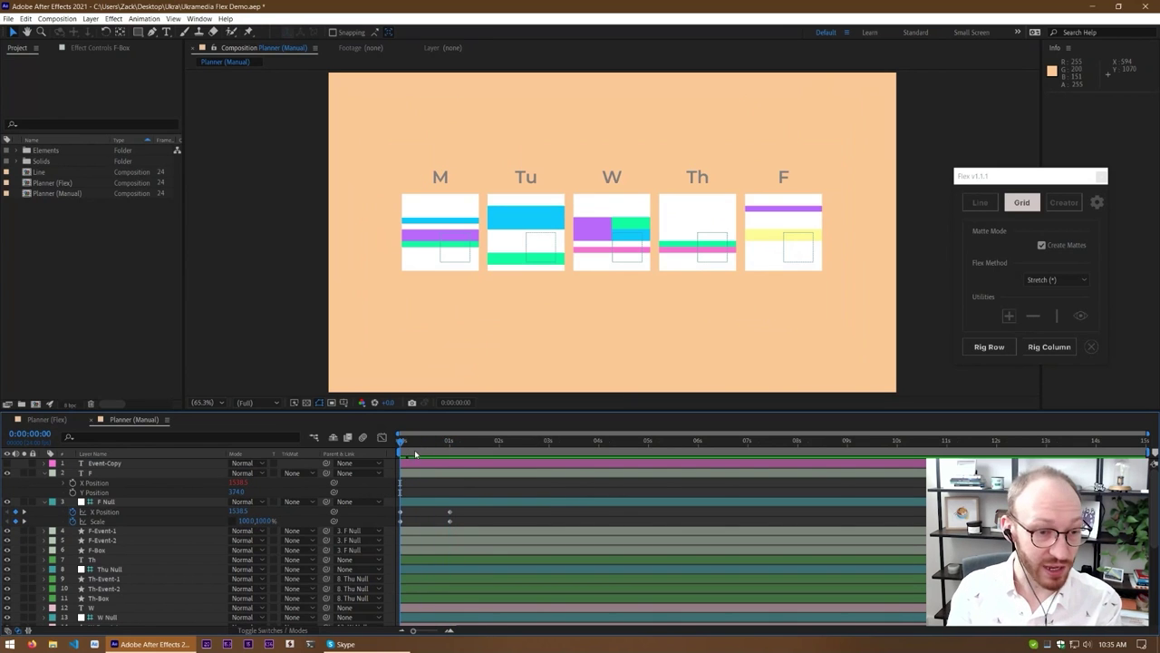
pyautogui.click(94, 492)
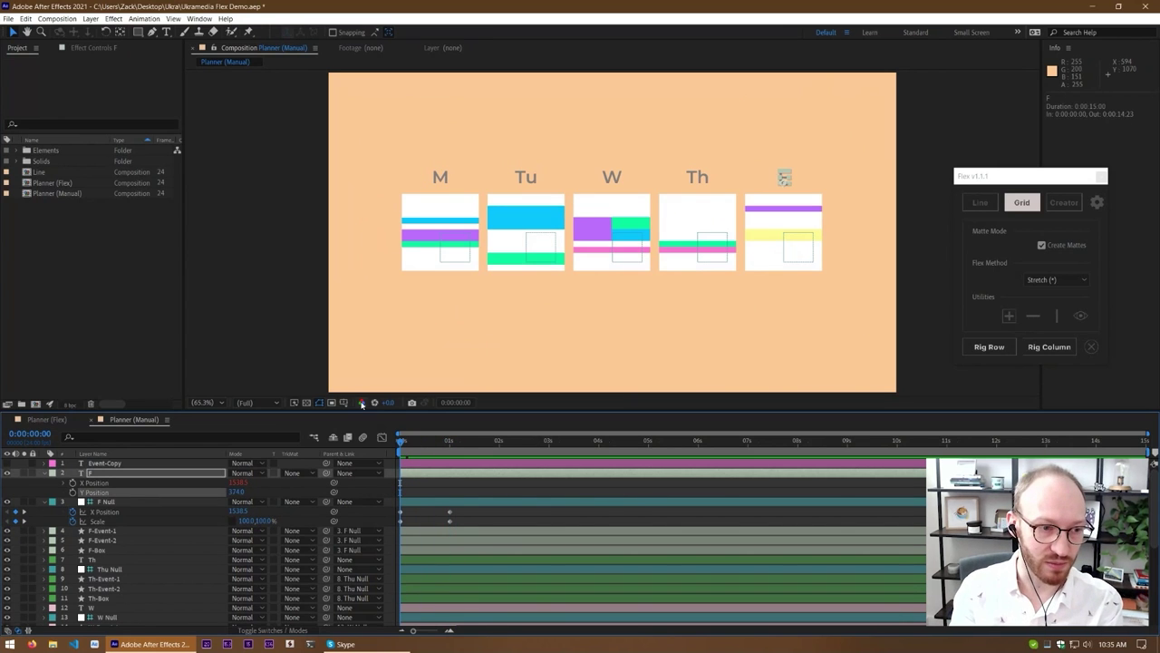
pyautogui.click(798, 239)
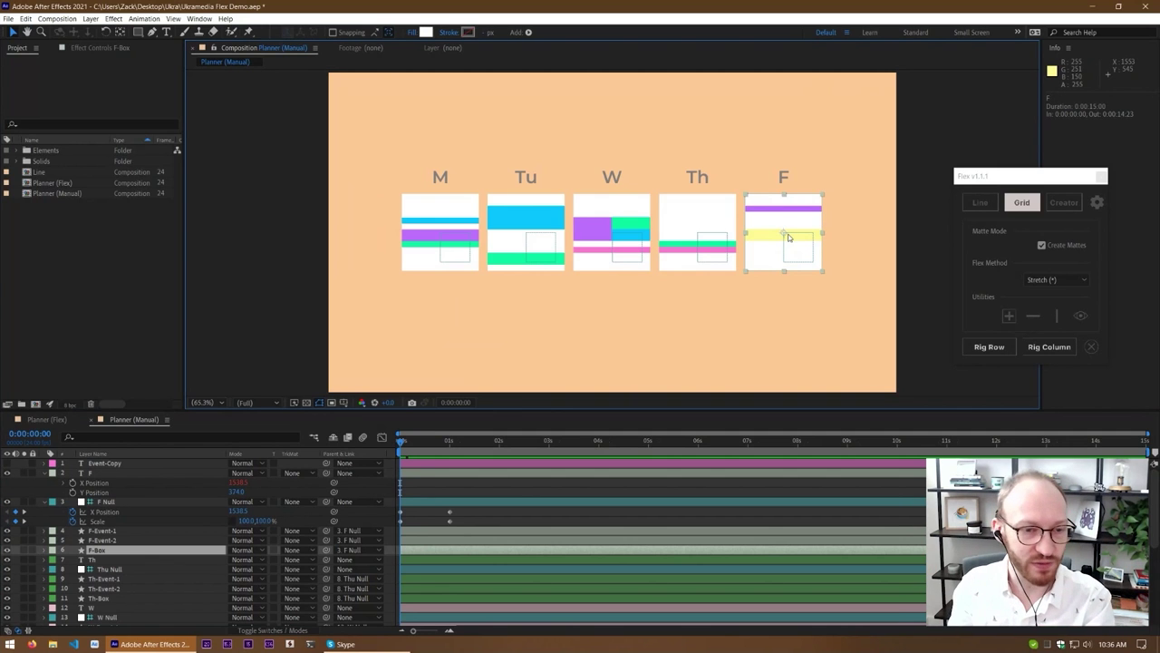
# Keyframe the F label's Y Position at the start, set it to 67 at 1 second, and preview the motion
pyautogui.moveTo(407, 445)
pyautogui.mouseDown()
pyautogui.moveTo(452, 455)
pyautogui.moveTo(399, 456)
pyautogui.mouseUp()
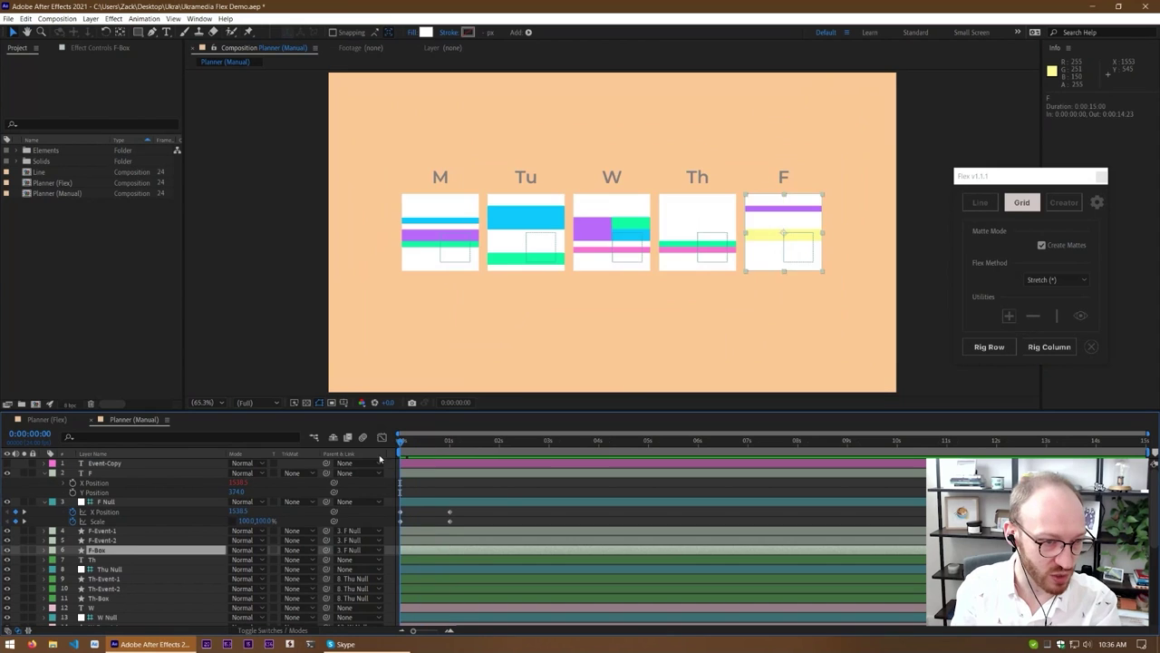
pyautogui.click(176, 495)
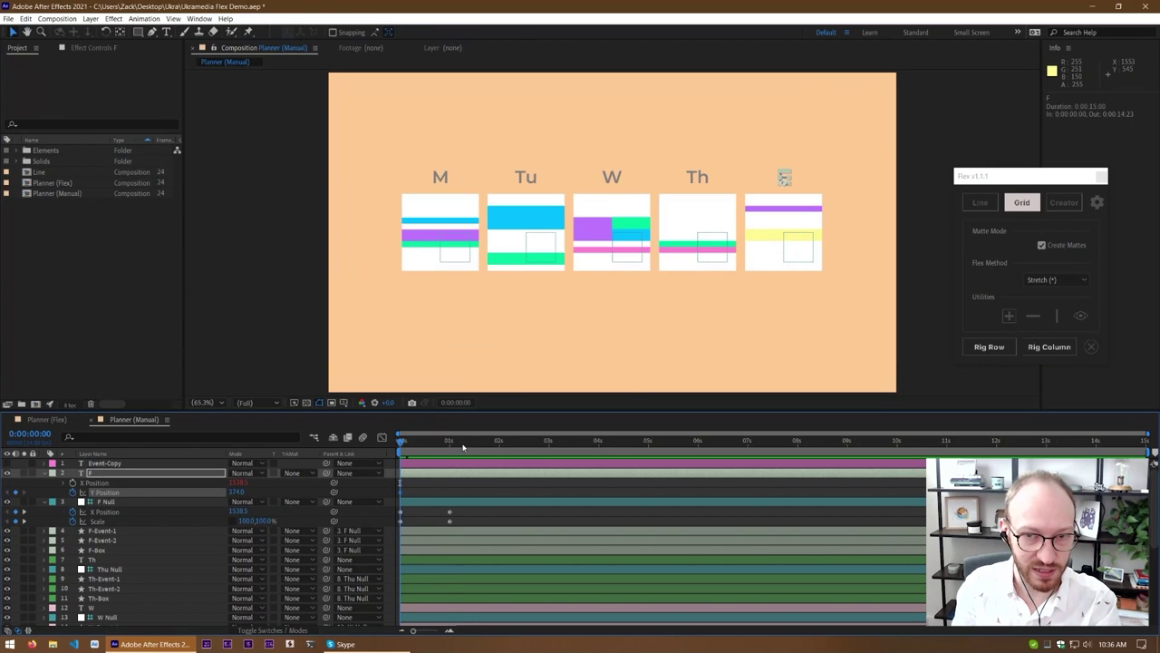
pyautogui.press('k')
pyautogui.moveTo(236, 493); pyautogui.dragTo(69, 501)
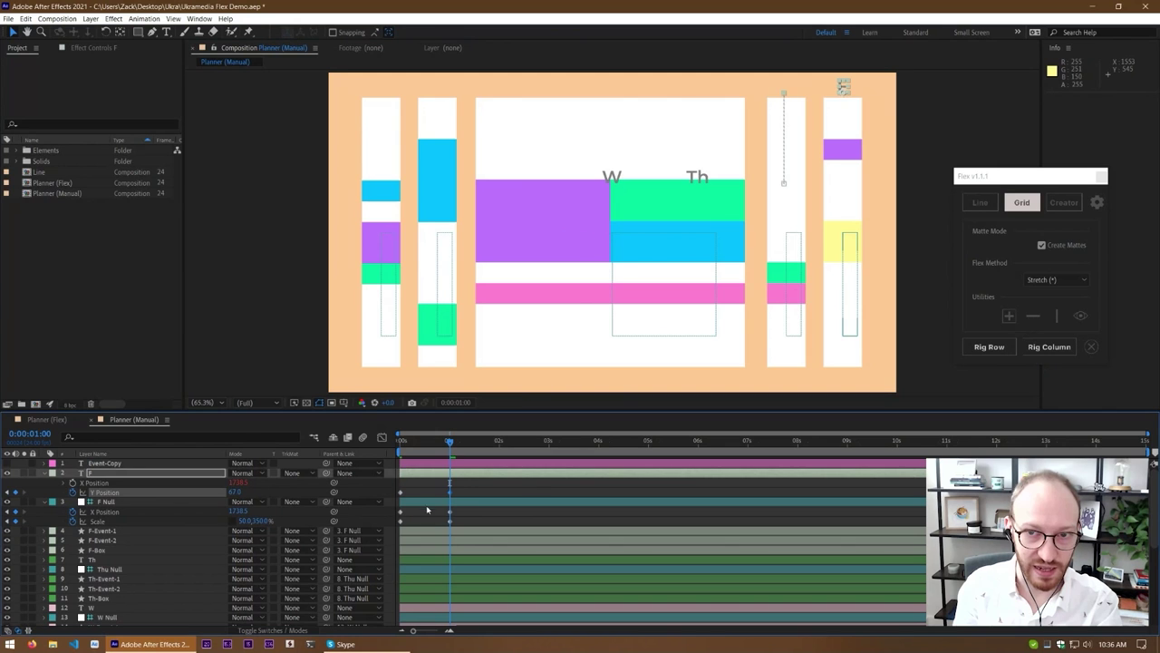
pyautogui.click(427, 510)
pyautogui.press('space')
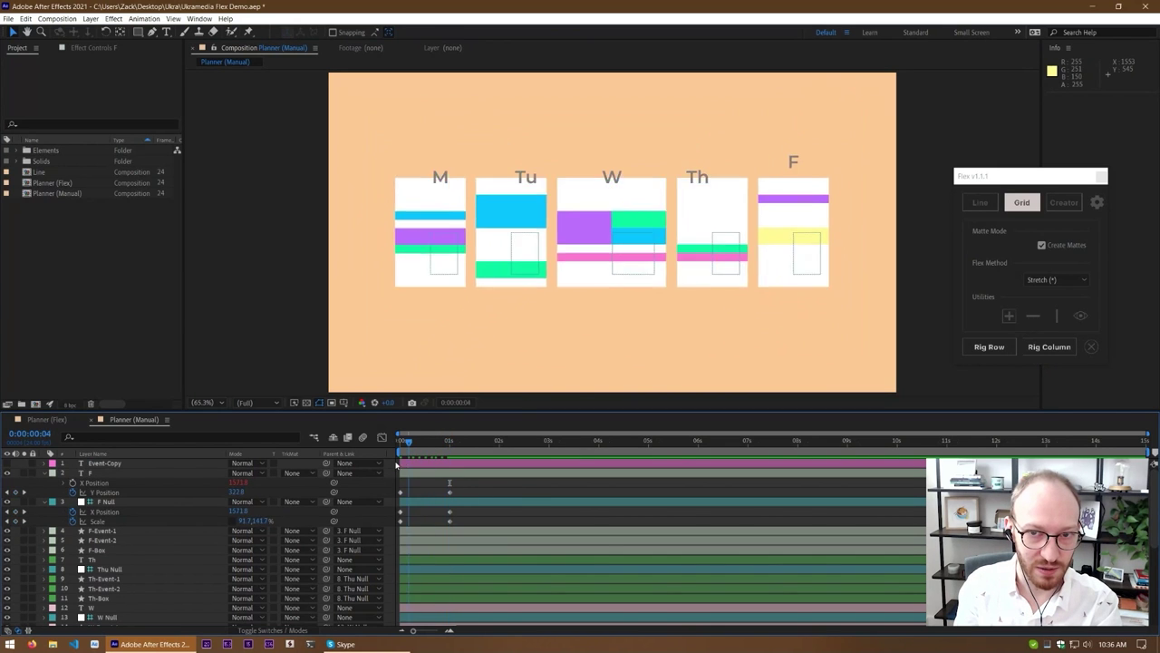
# Reveal W Null's Position in the enlarged timeline and link the W label's X Position to it with an expression
pyautogui.scroll(-4, 163, 567)
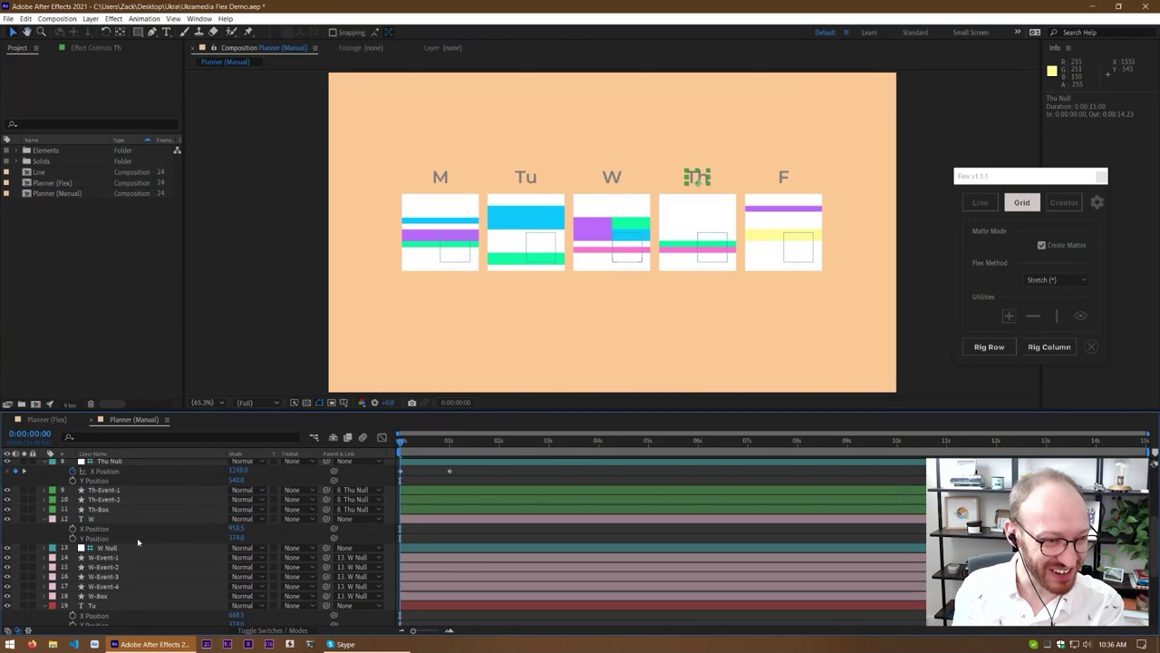
pyautogui.click(107, 519)
pyautogui.click(108, 548)
pyautogui.press('p')
pyautogui.scroll(-3, 127, 580)
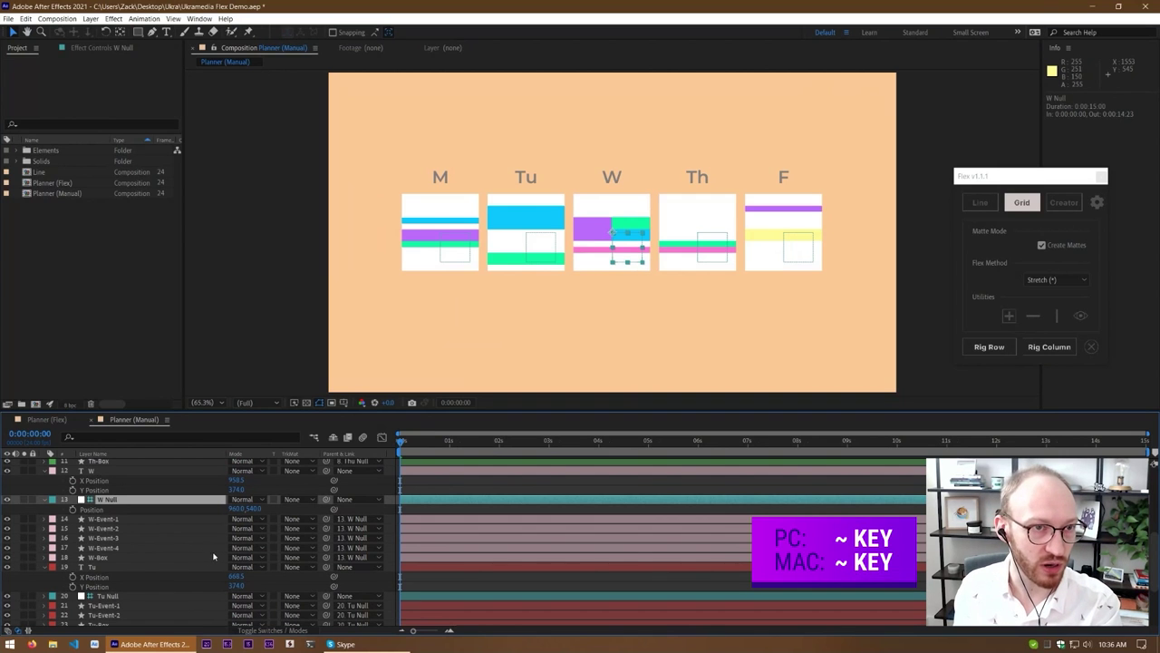
pyautogui.press('`')
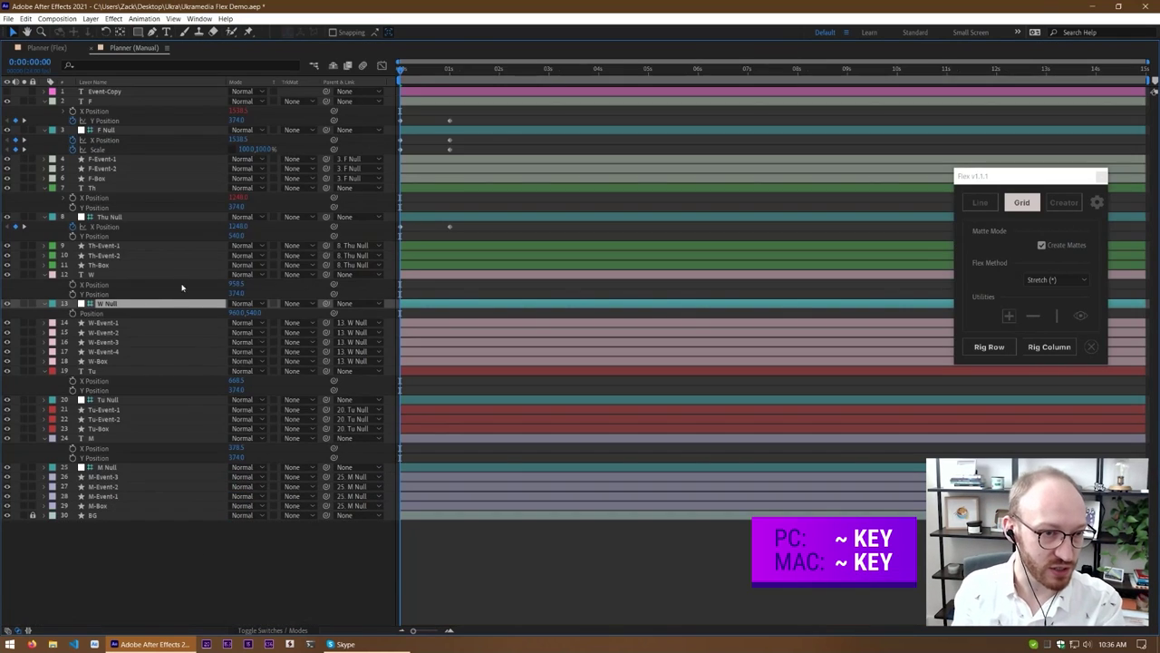
pyautogui.rightClick(136, 314)
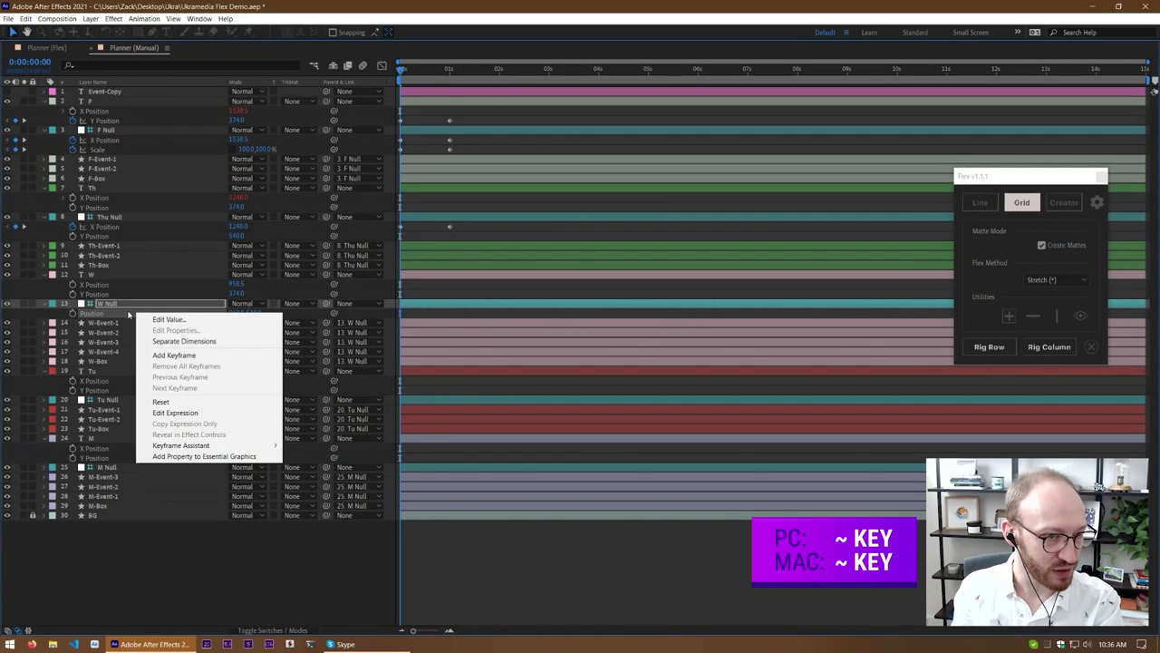
pyautogui.rightClick(127, 314)
pyautogui.rightClick(124, 315)
pyautogui.click(179, 285)
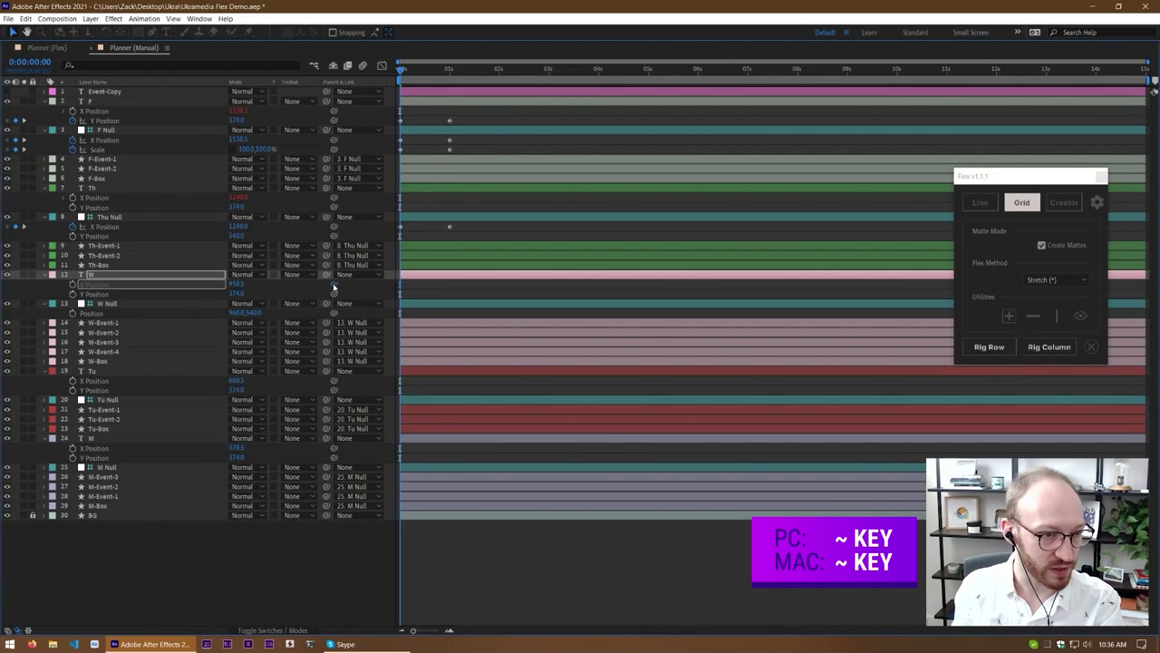
pyautogui.moveTo(334, 284); pyautogui.dragTo(88, 314)
# Set the Y Position of the Th, W, Tu and M labels to 67 at 1 second and play the animation
pyautogui.press('k')
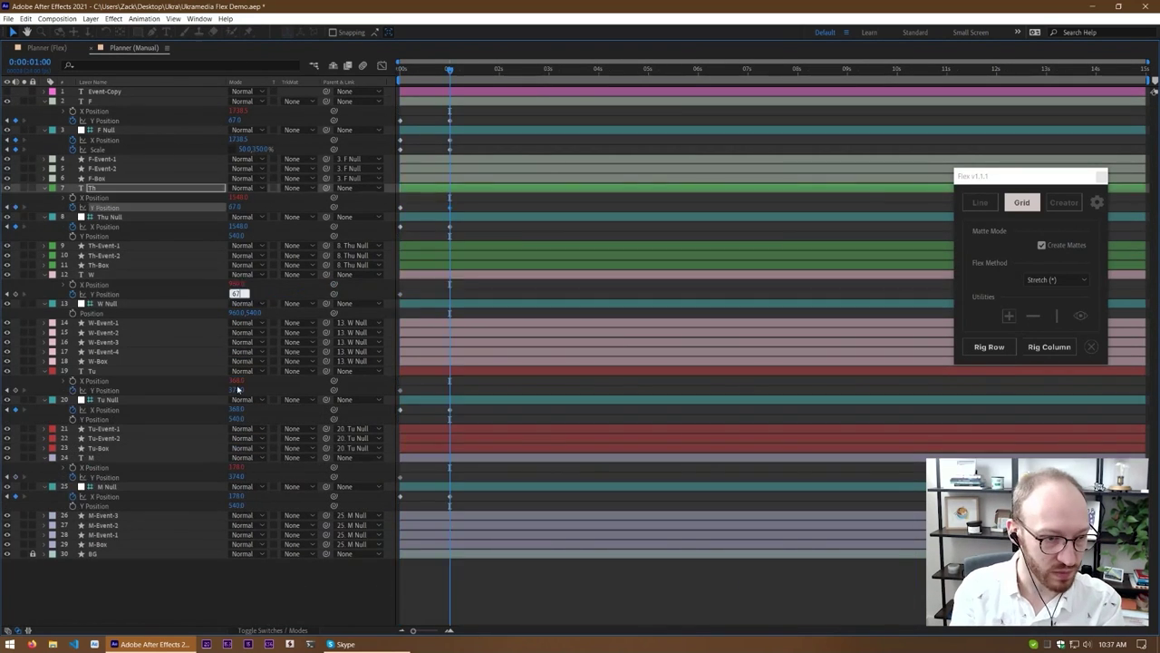
pyautogui.press('`')
pyautogui.moveTo(454, 460); pyautogui.dragTo(386, 476)
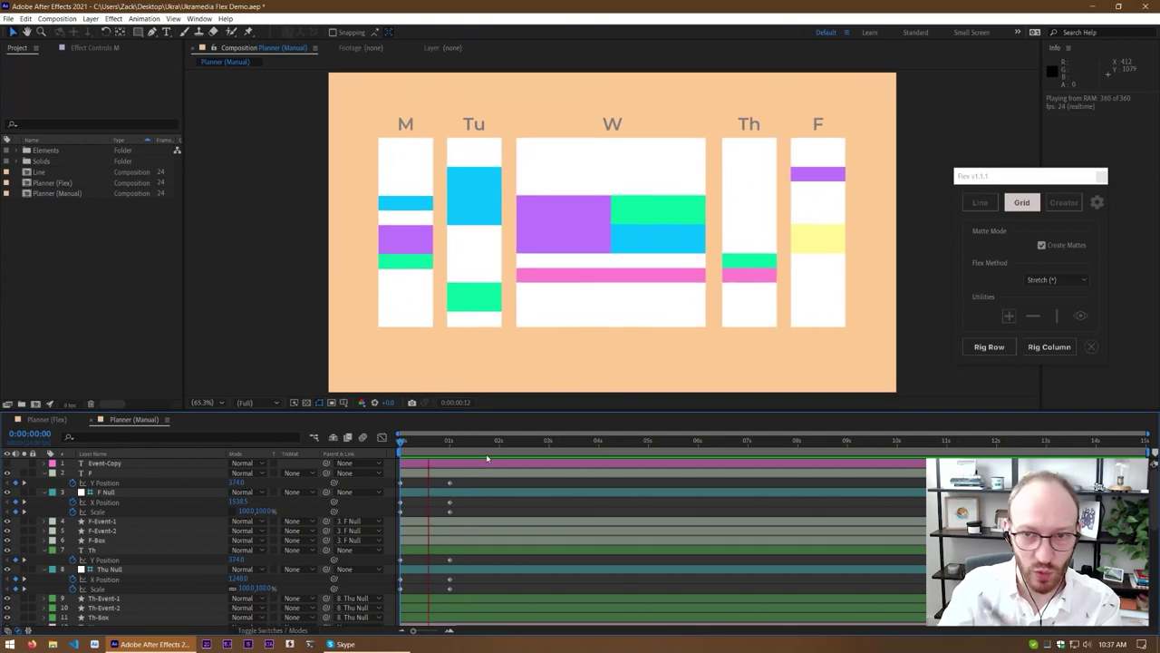
pyautogui.press('space')
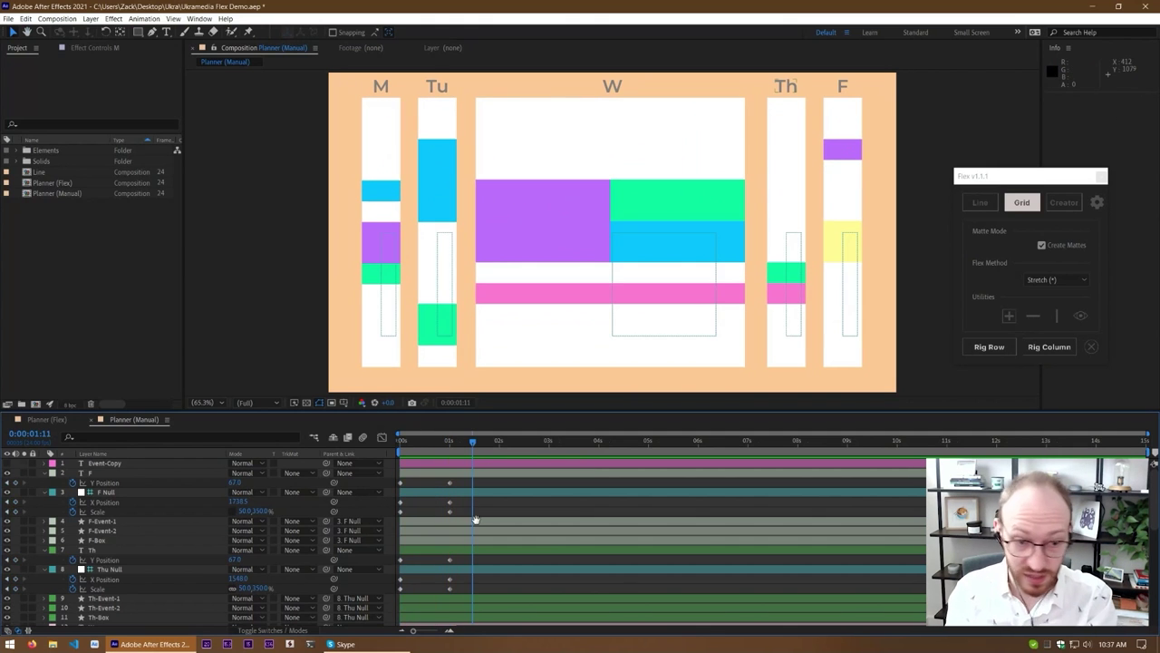
# Separate the Position of W-Event-4, the pink event in the W column, into X and Y dimensions at 1 second
pyautogui.scroll(-5, 475, 519)
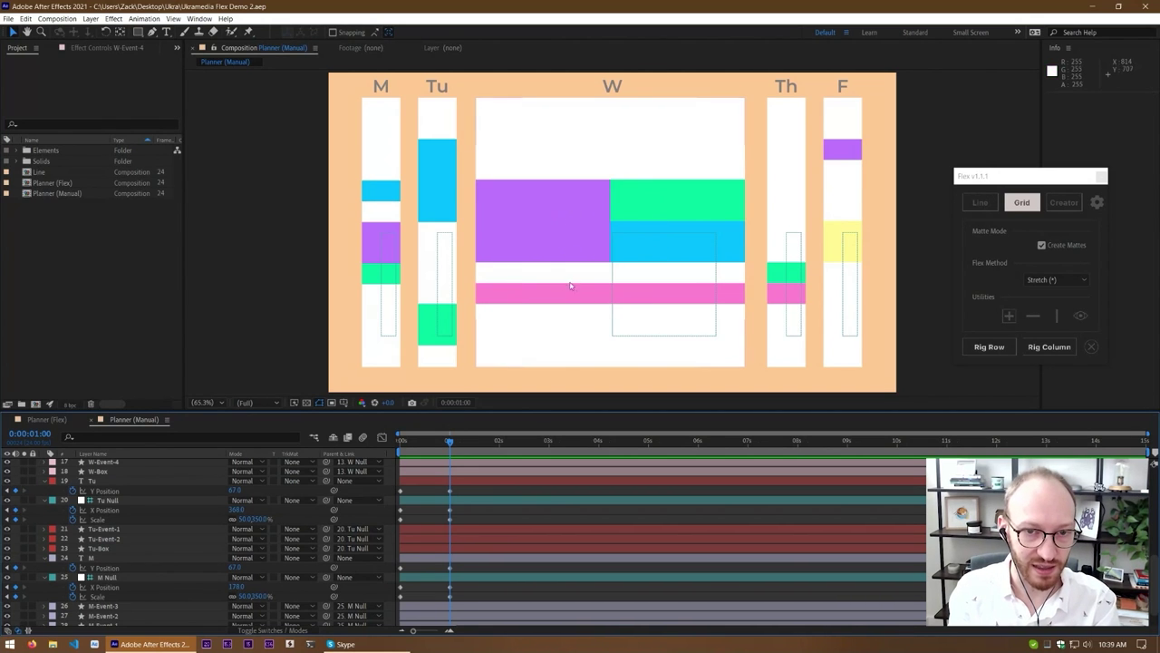
pyautogui.click(637, 197)
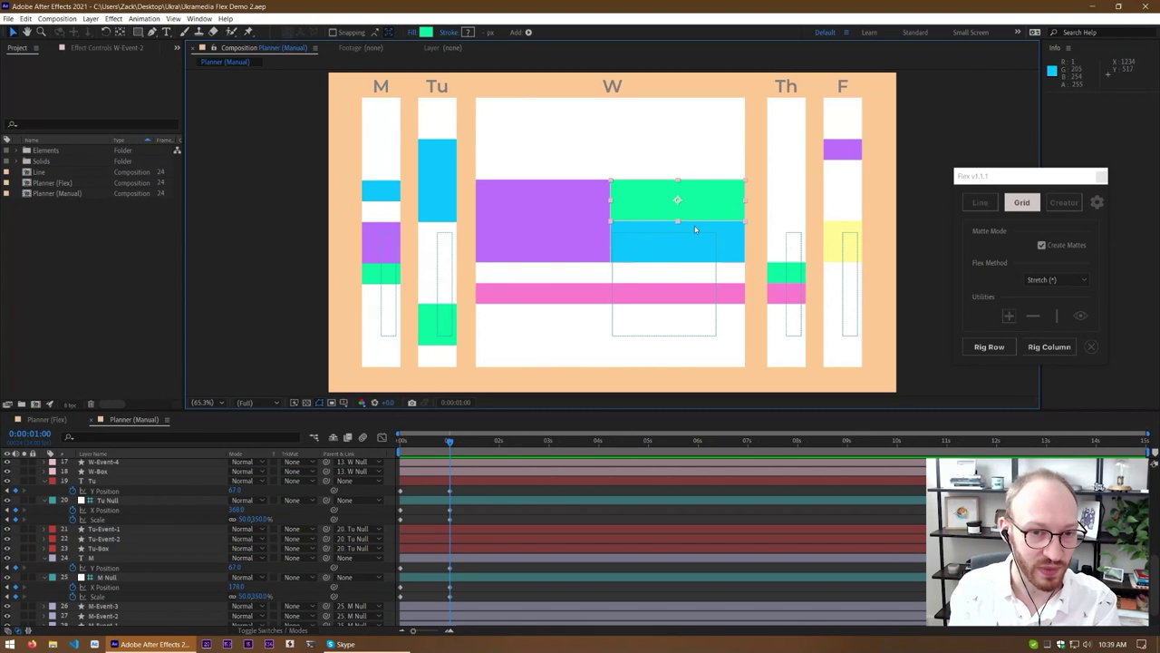
pyautogui.click(600, 290)
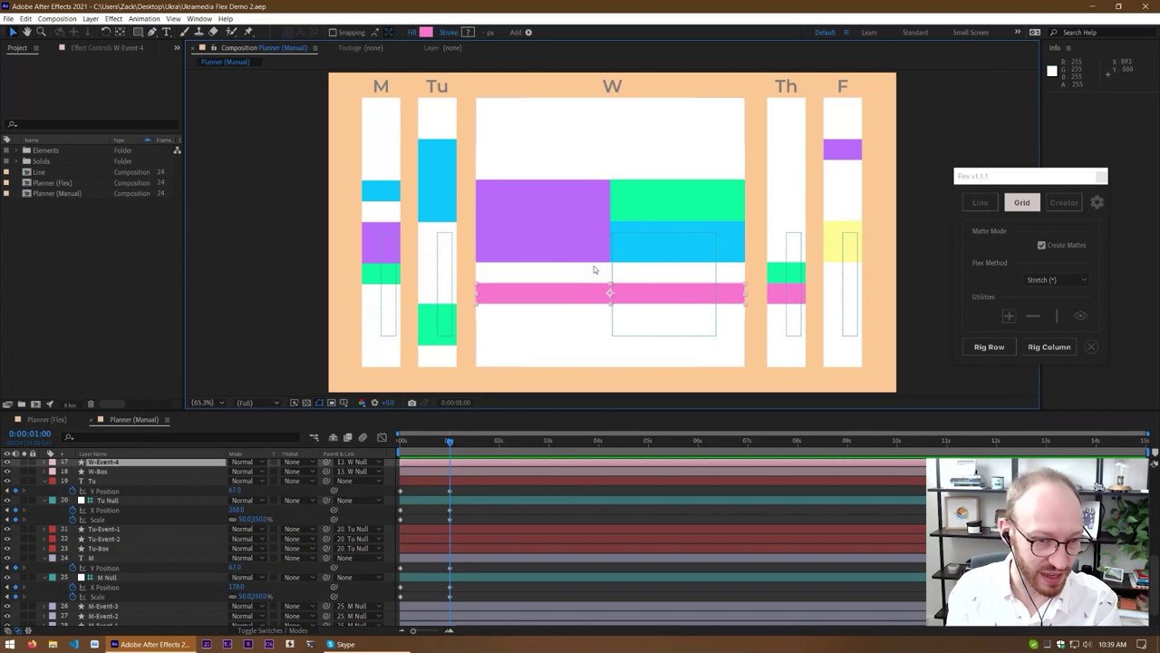
pyautogui.moveTo(451, 445)
pyautogui.mouseDown()
pyautogui.moveTo(408, 455)
pyautogui.moveTo(460, 456)
pyautogui.mouseUp()
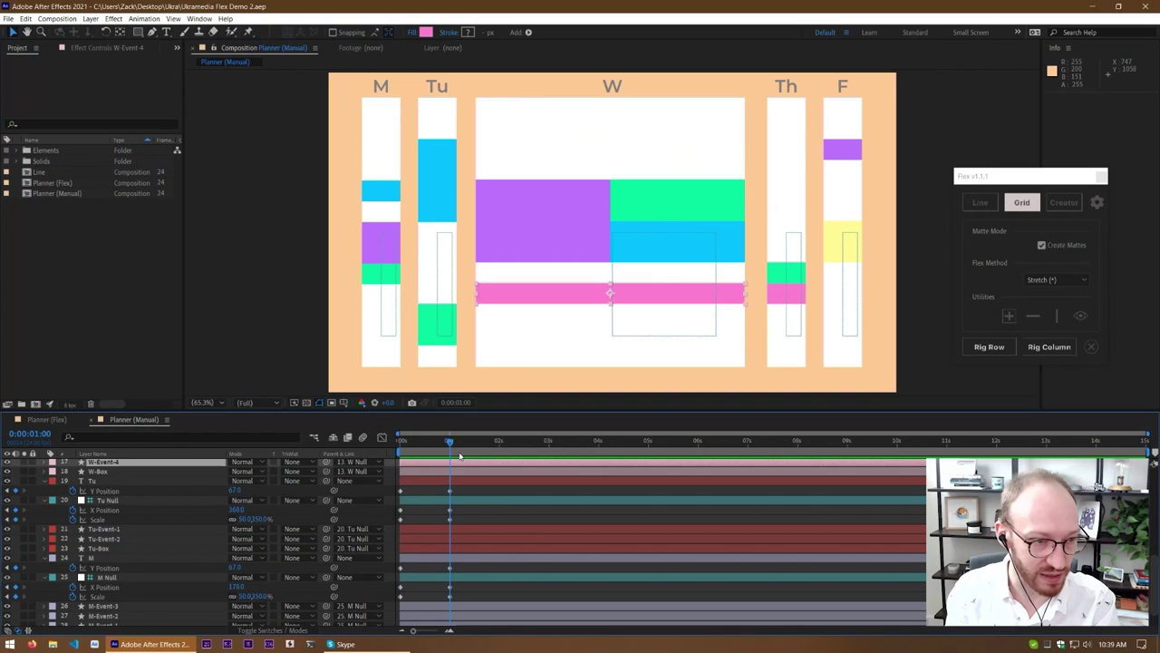
pyautogui.press('p')
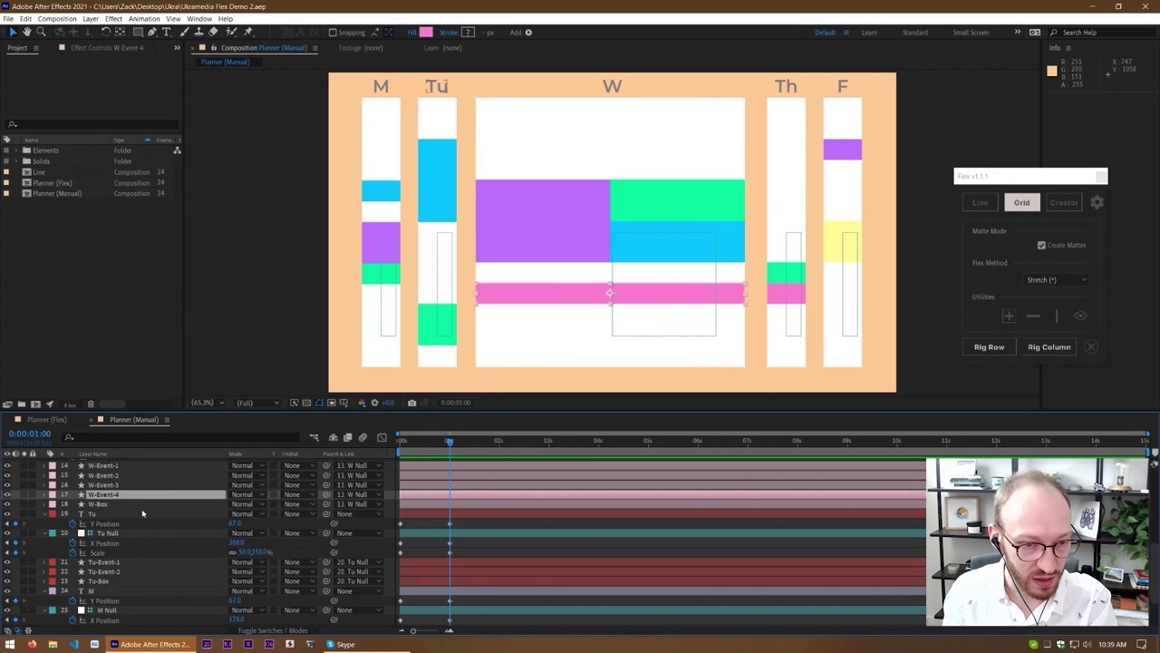
pyautogui.click(86, 504)
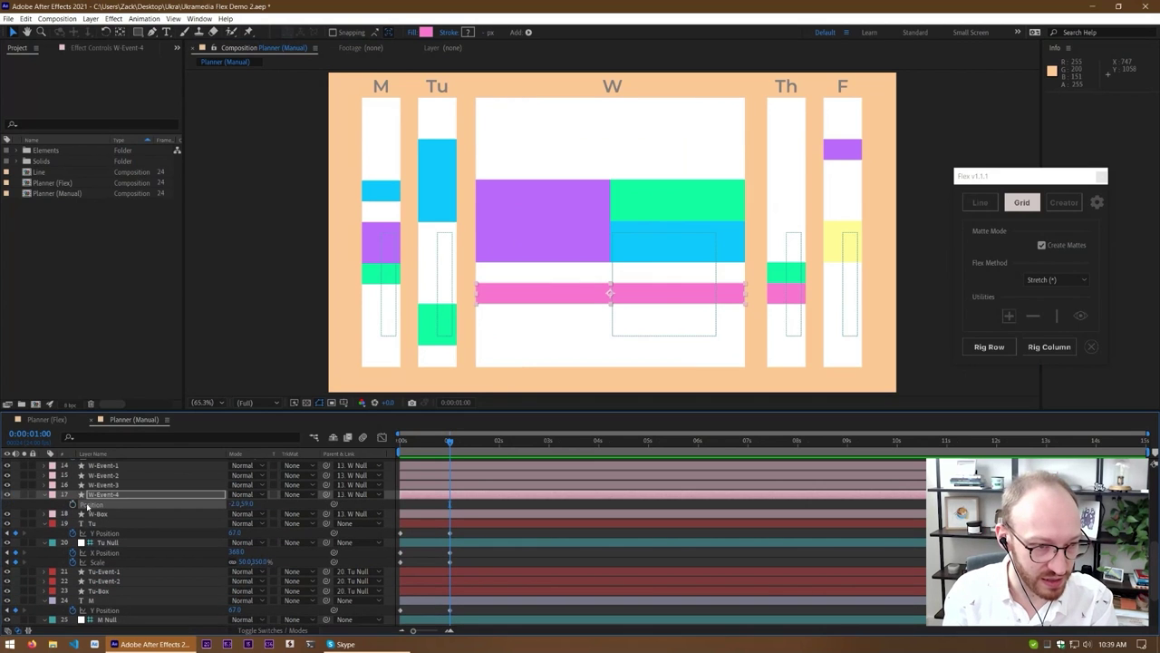
pyautogui.rightClick(101, 505)
pyautogui.click(105, 504)
# Separate the Position of W-Event-1, W-Event-2 and W-Event-3 into X and Y dimensions
pyautogui.click(102, 484)
pyautogui.keyDown('shift'); pyautogui.click(102, 465); pyautogui.keyUp('shift')
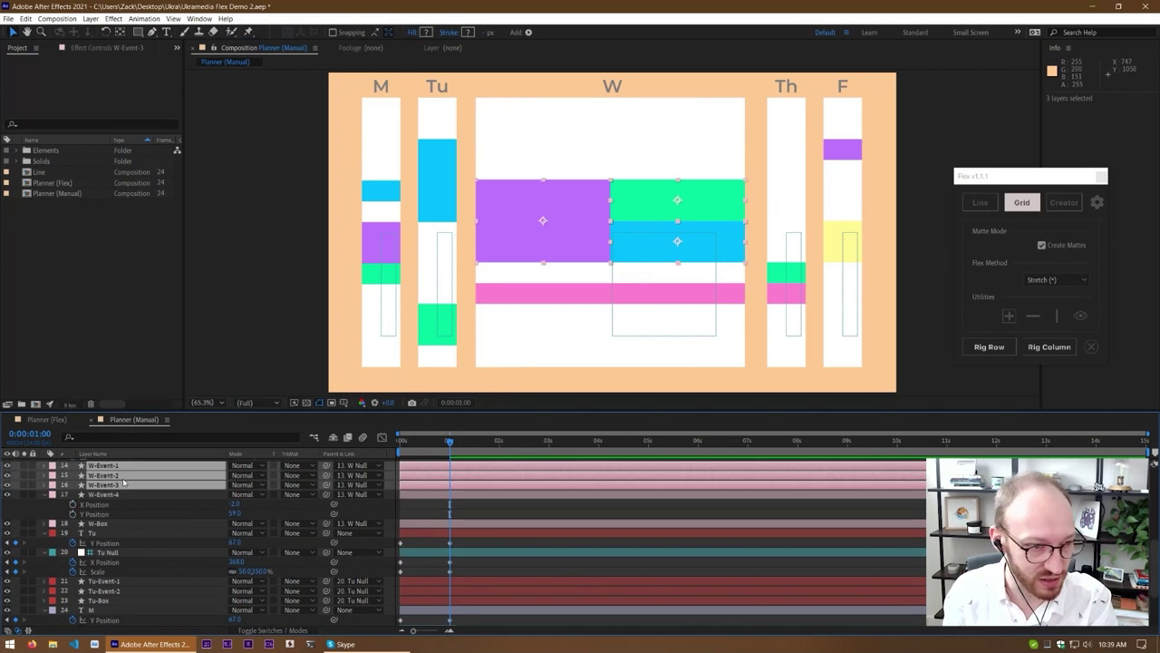
pyautogui.press('p')
pyautogui.rightClick(96, 518)
pyautogui.click(98, 517)
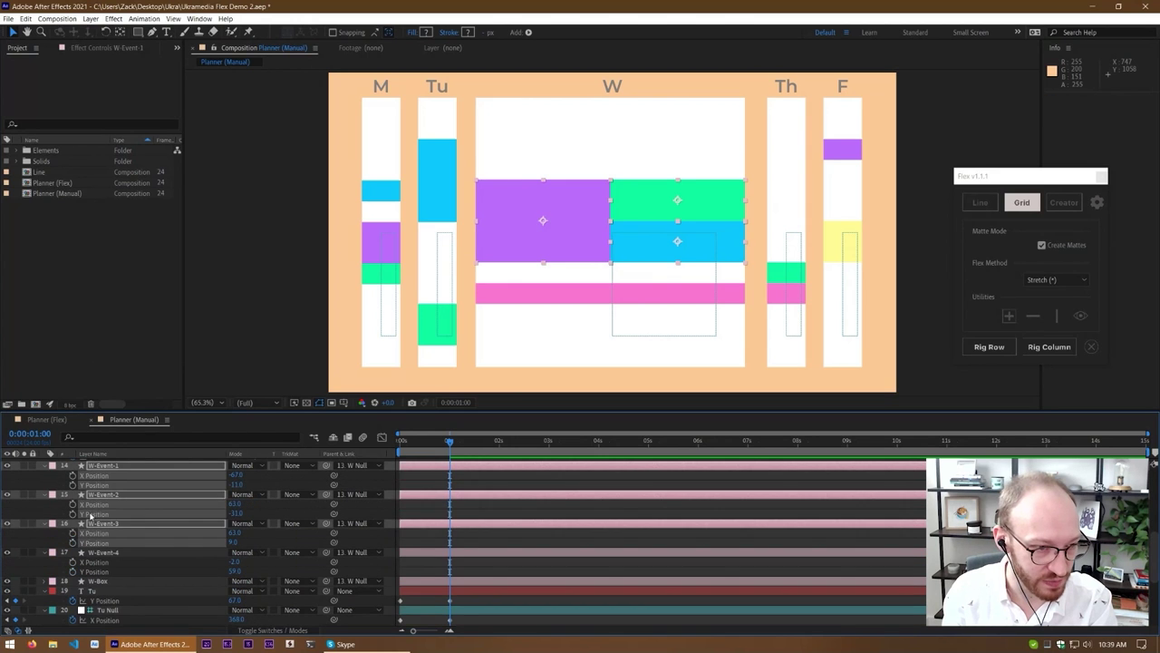
# Keyframe W-Event-4's Y Position at 1 second, set it to 100 at 2 seconds, and scrub to check the move
pyautogui.click(62, 571)
pyautogui.click(98, 569)
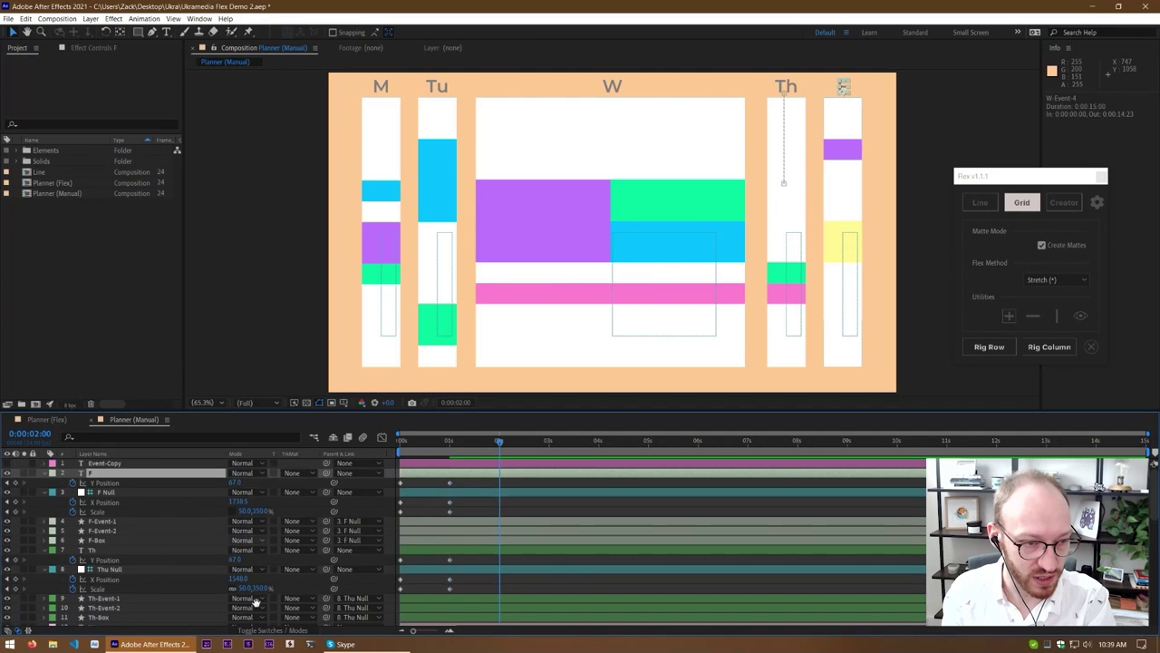
pyautogui.scroll(-8, 256, 544)
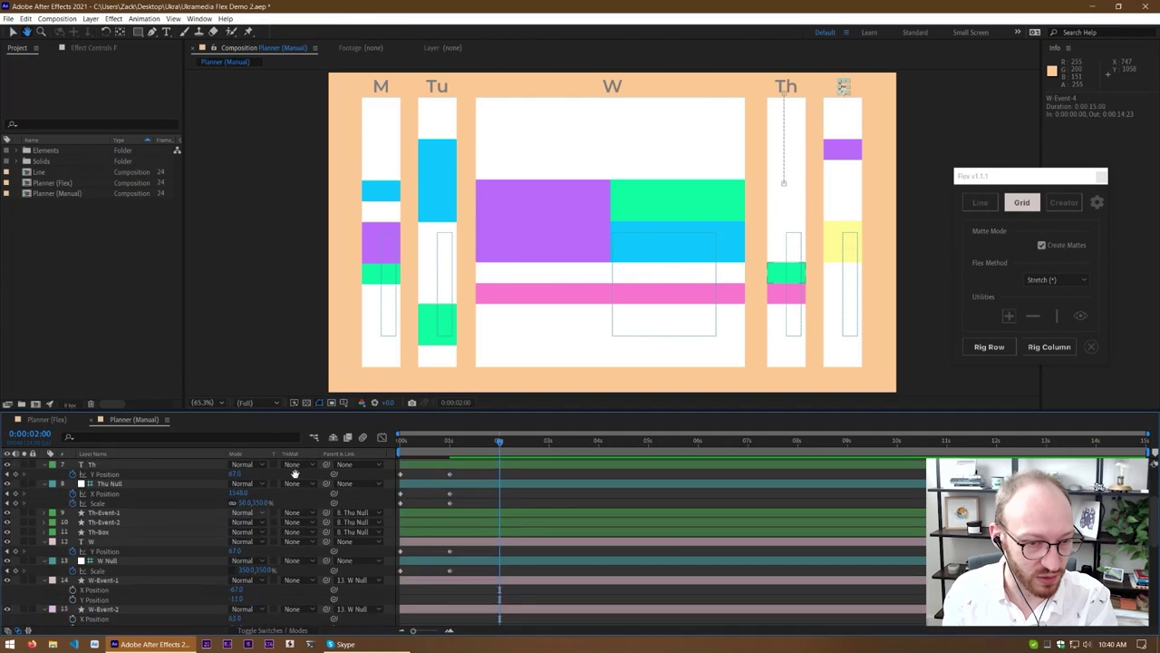
pyautogui.click(117, 536)
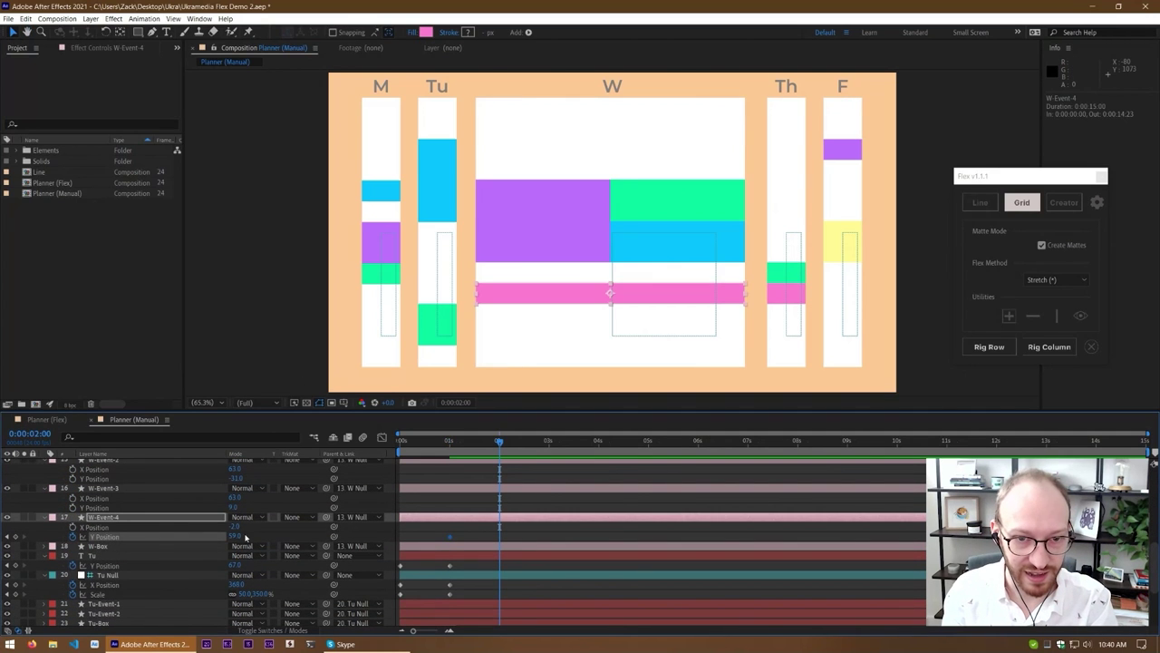
pyautogui.moveTo(244, 538)
pyautogui.mouseDown()
pyautogui.moveTo(283, 538)
pyautogui.moveTo(248, 546)
pyautogui.moveTo(267, 543)
pyautogui.mouseUp()
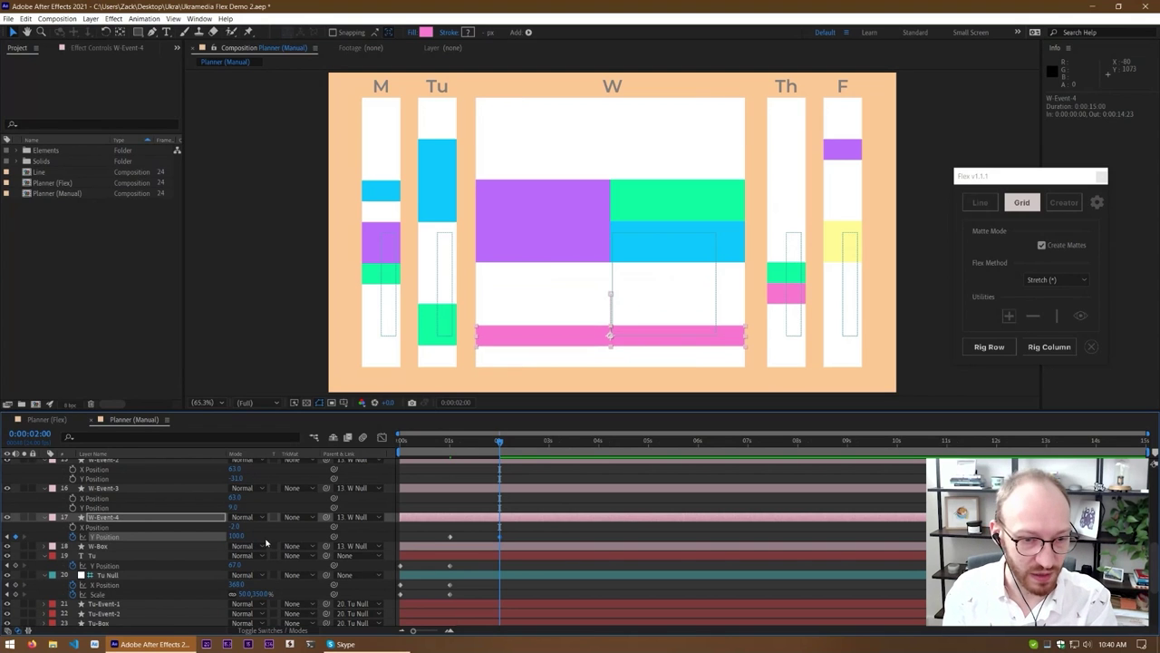
pyautogui.click(456, 535)
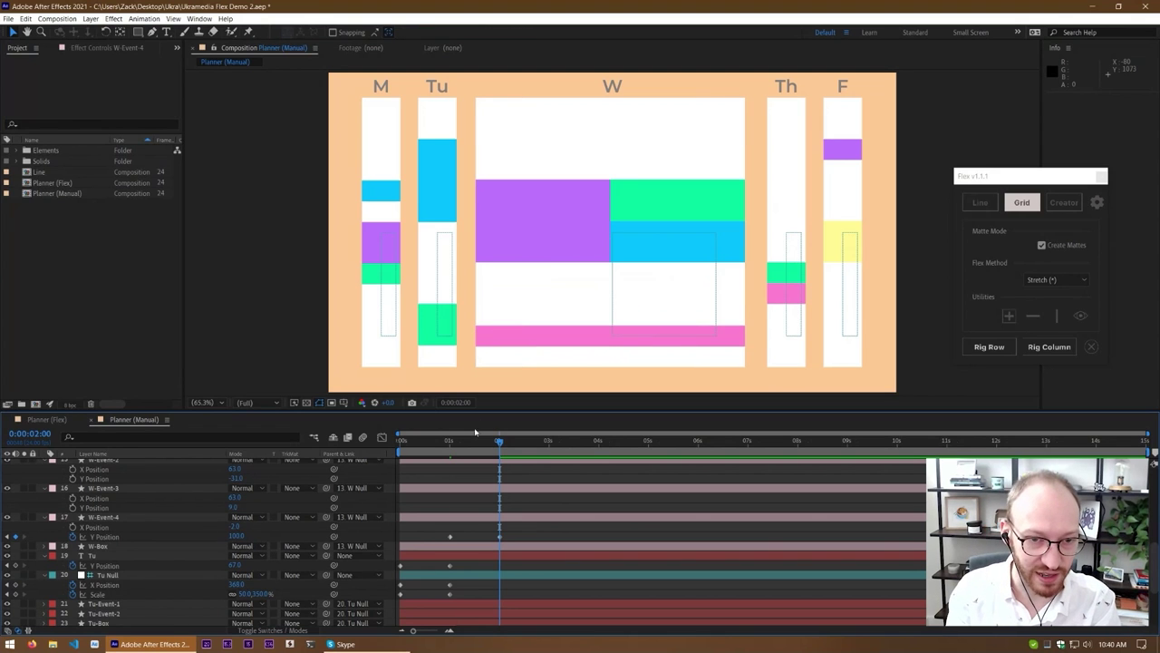
pyautogui.moveTo(451, 441); pyautogui.dragTo(463, 474)
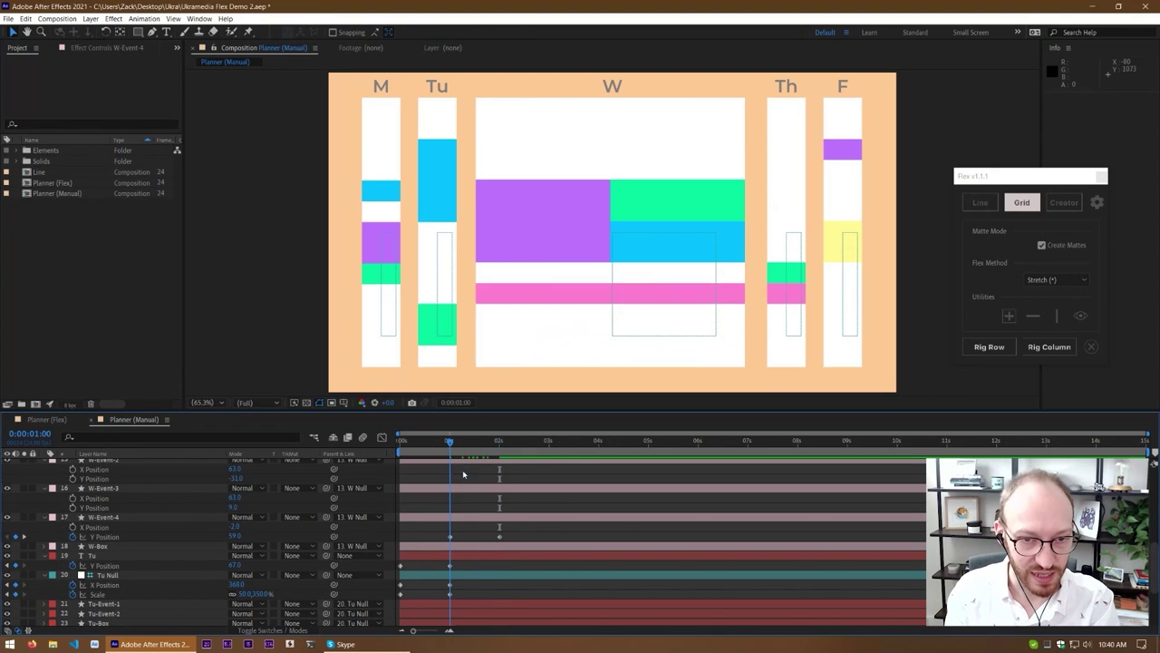
# Reveal W-Event-4's Scale and add keyframes for it at 1 second and 2 seconds
pyautogui.press('k')
pyautogui.click(496, 518)
pyautogui.hotkey('shift', 's')
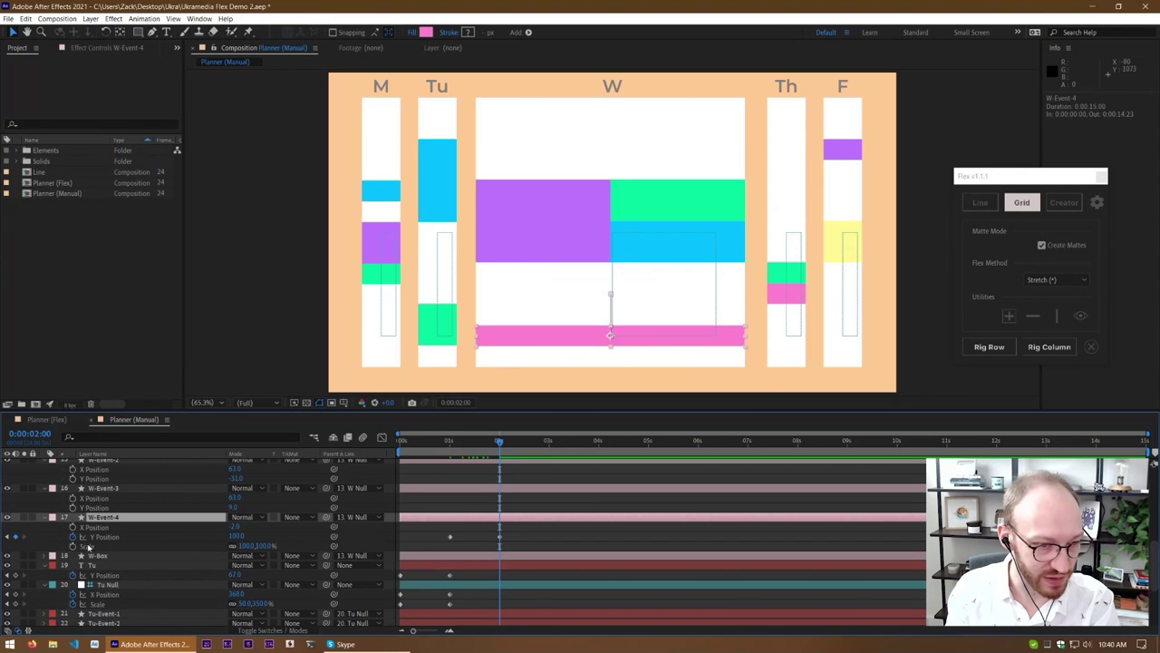
pyautogui.click(72, 545)
pyautogui.press('j')
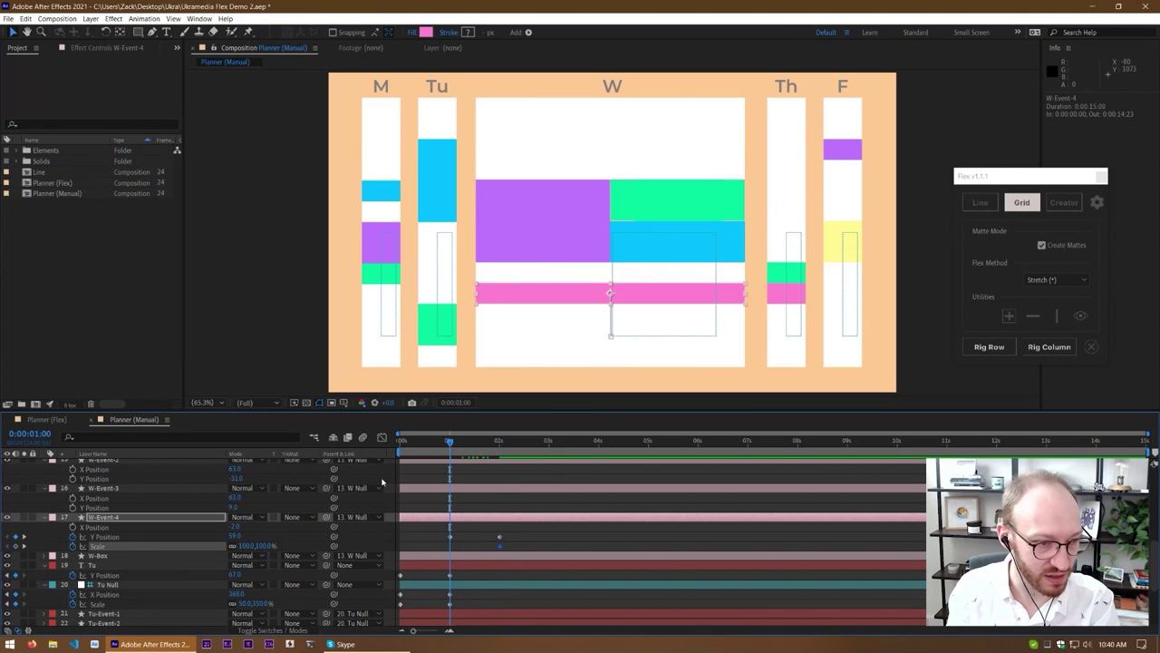
pyautogui.click(16, 546)
pyautogui.press('k')
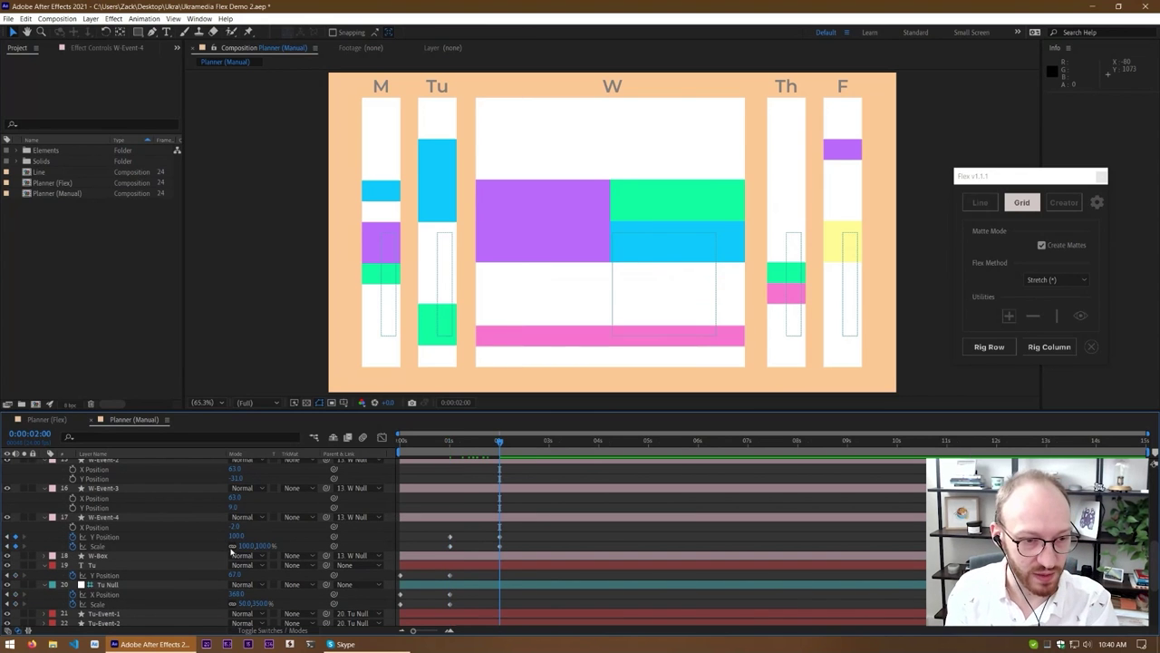
pyautogui.write('50')
pyautogui.press('Return')
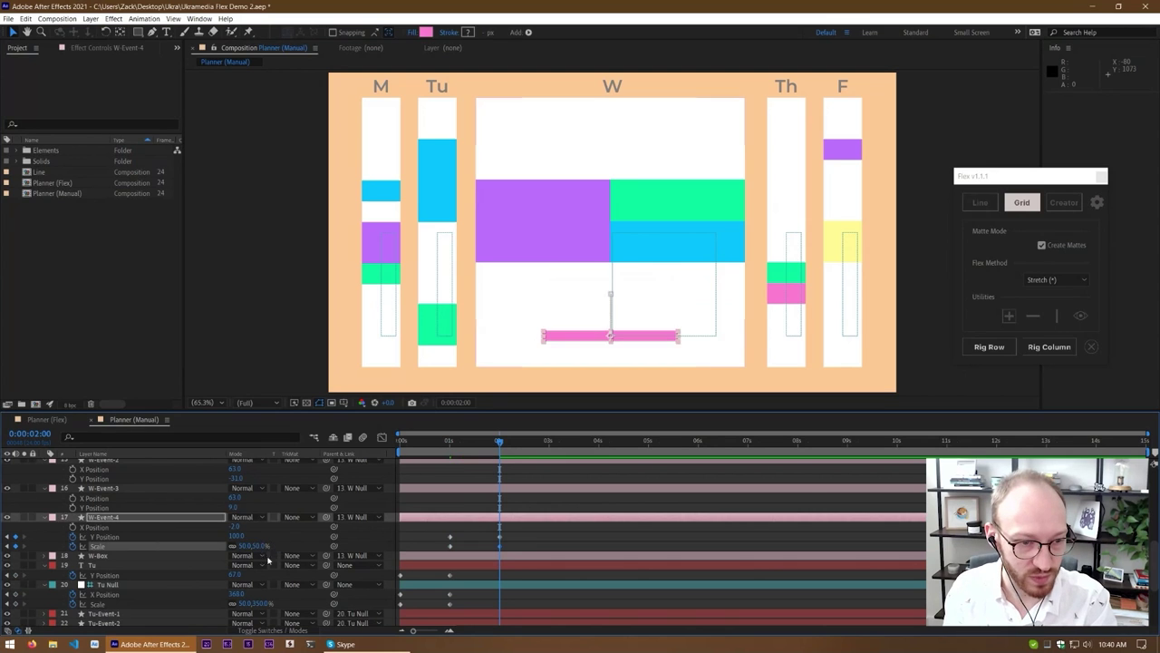
pyautogui.hotkey('ctrl', 'z')
# Set only the vertical Scale of W-Event-4 to 50% at 2 seconds and play the animation to check it
pyautogui.click(260, 545)
pyautogui.write('50')
pyautogui.press('Return')
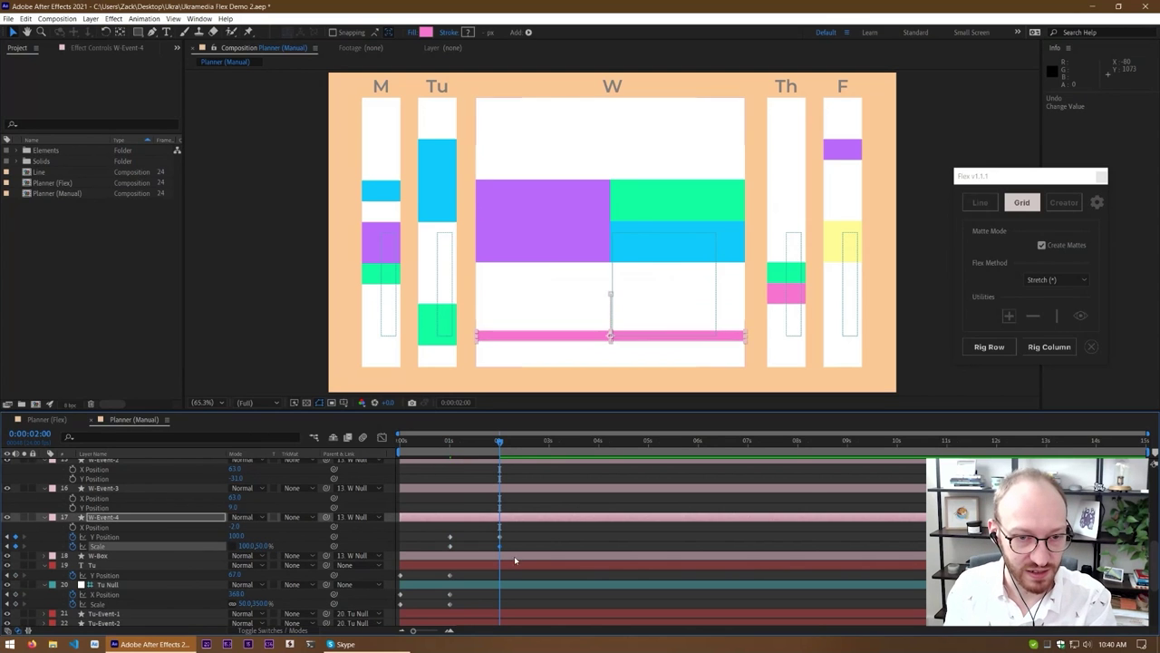
pyautogui.click(514, 546)
pyautogui.moveTo(498, 441); pyautogui.dragTo(455, 456)
pyautogui.press('space')
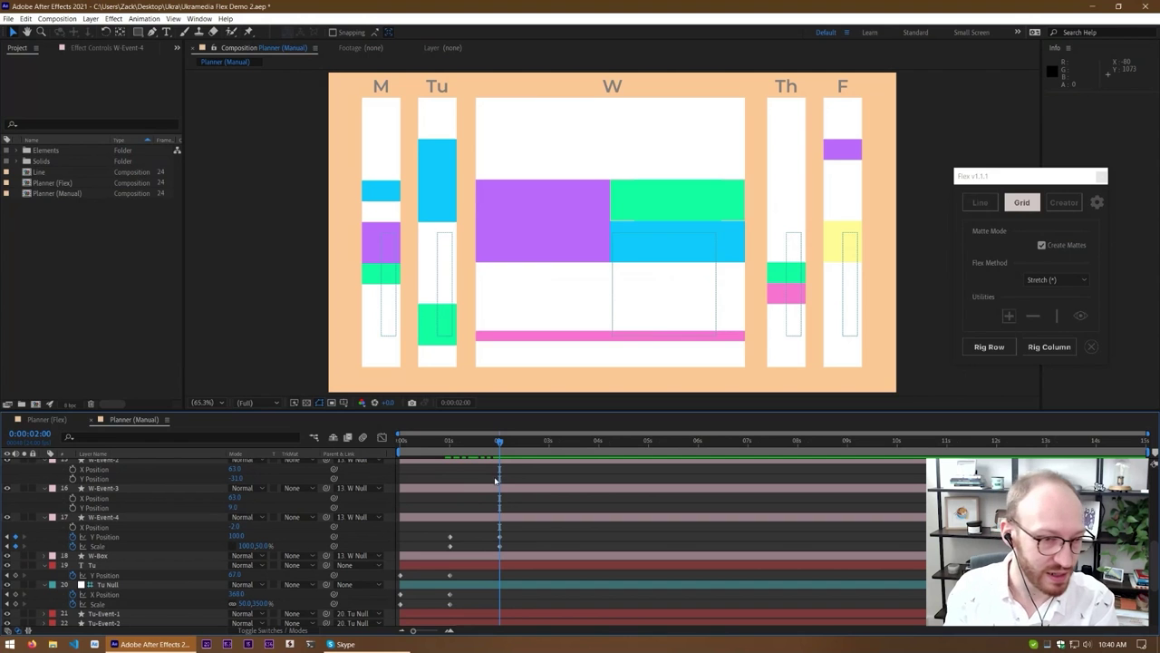
pyautogui.click(181, 488)
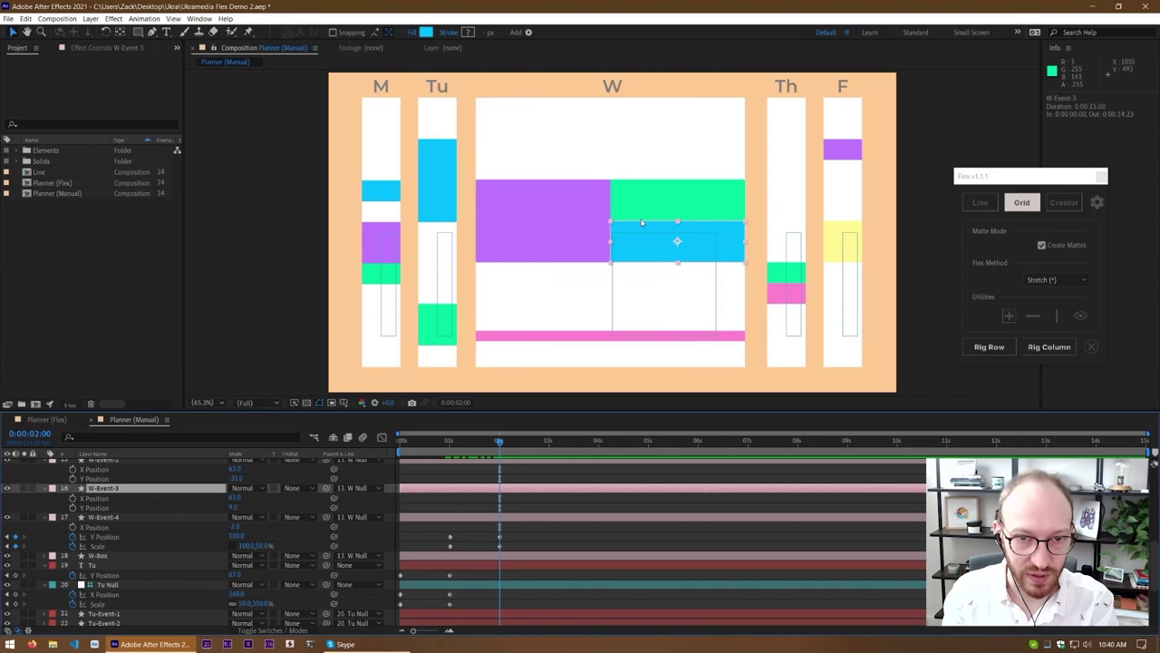
pyautogui.keyDown('shift'); pyautogui.click(572, 239); pyautogui.keyUp('shift')
pyautogui.keyDown('shift'); pyautogui.click(639, 207); pyautogui.keyUp('shift')
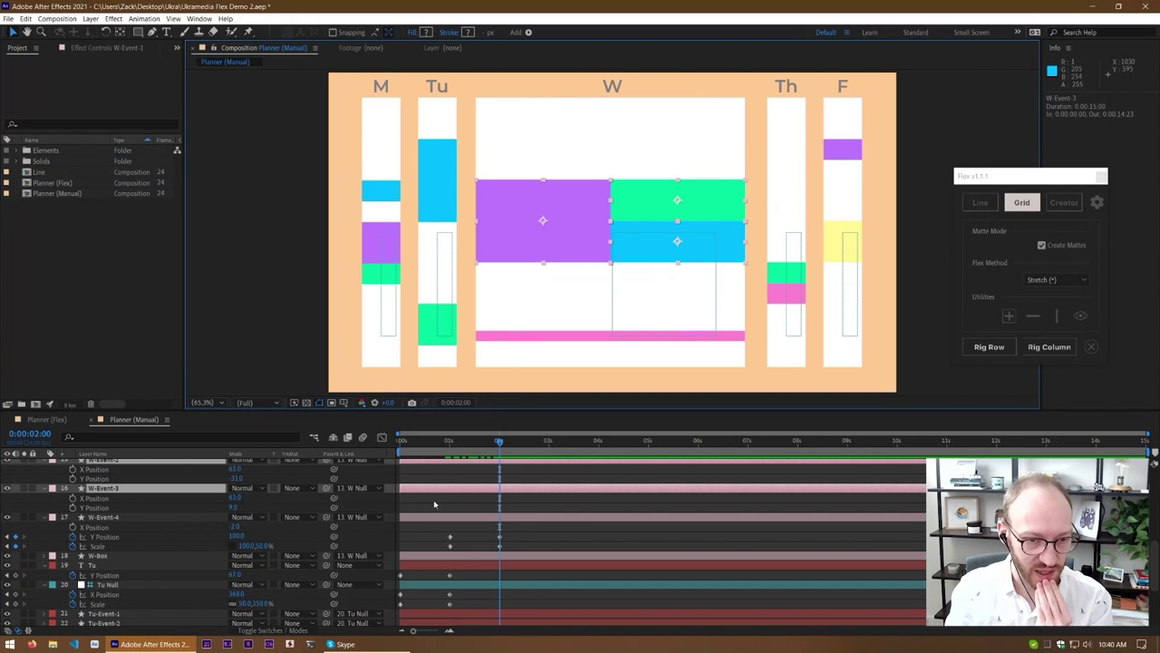
pyautogui.scroll(4, 433, 500)
pyautogui.click(475, 487)
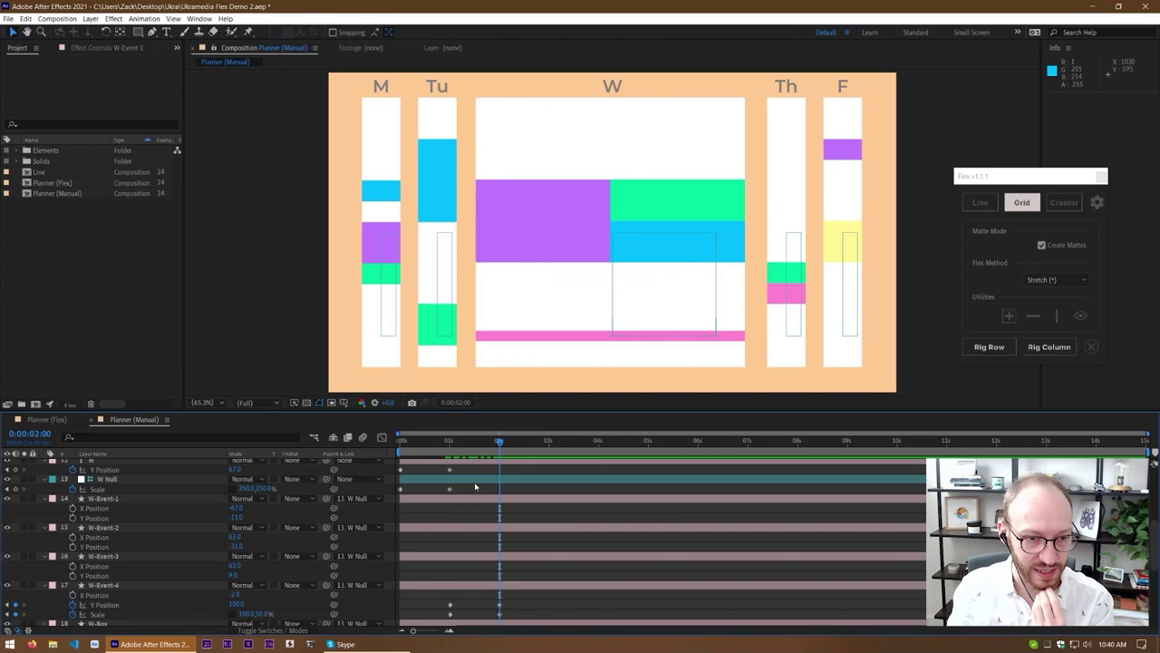
# Create a new null object and place it directly above W-Event-1 in the layer stack
pyautogui.click(470, 498)
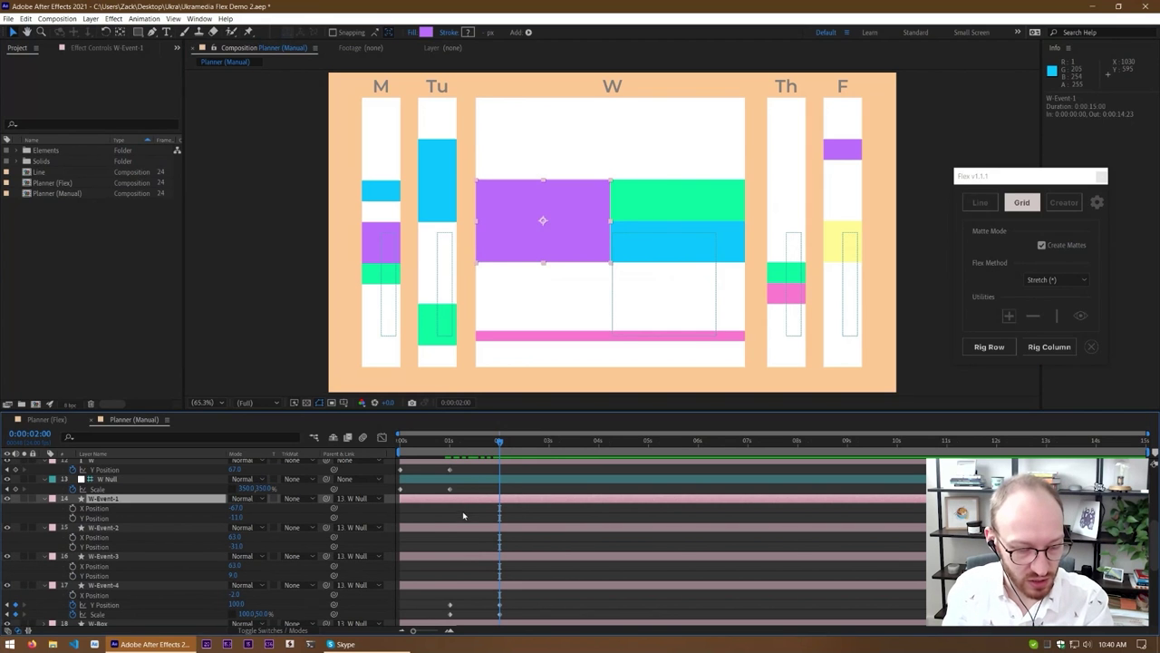
pyautogui.click(463, 517)
pyautogui.hotkey('ctrl', 'alt', 'shift', 'y')
pyautogui.moveTo(130, 463); pyautogui.dragTo(119, 556)
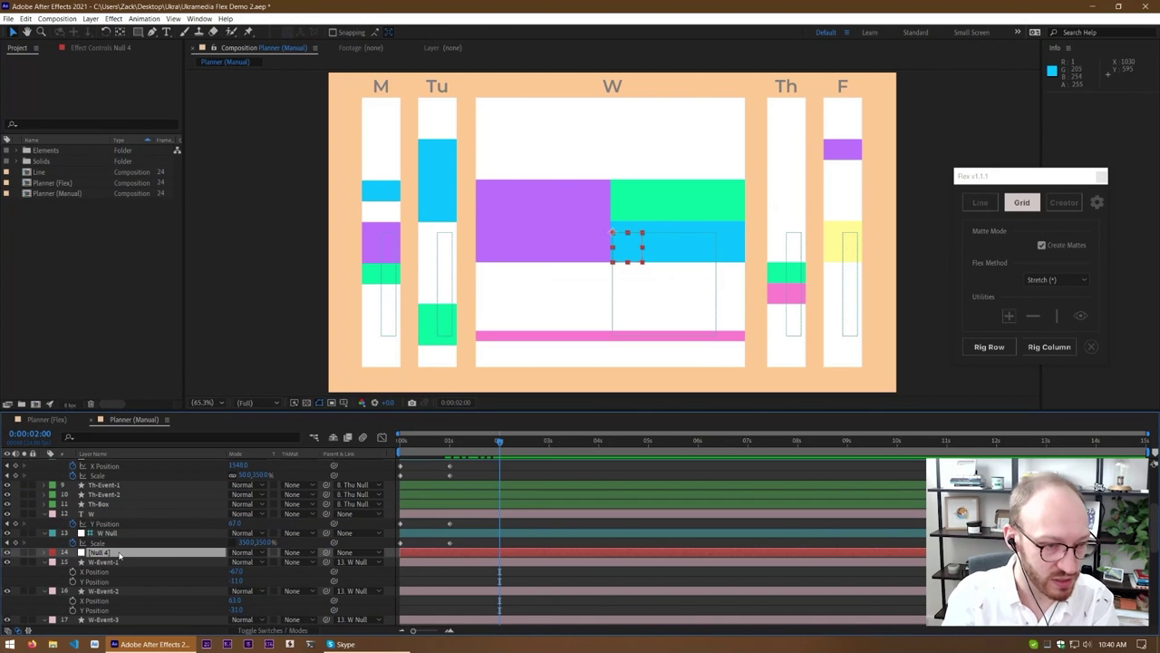
# Rename the new null W Event Null and make it a guide layer
pyautogui.press('Return')
pyautogui.write('W Event Nu')
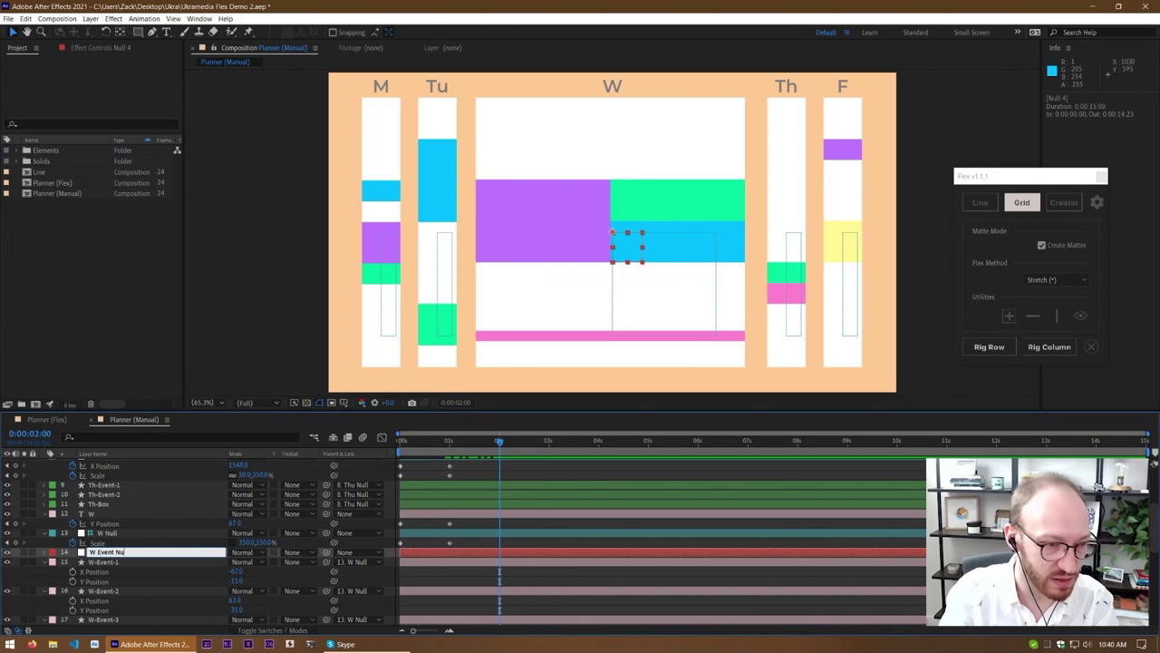
pyautogui.write('ll')
pyautogui.press('Return')
pyautogui.rightClick(99, 551)
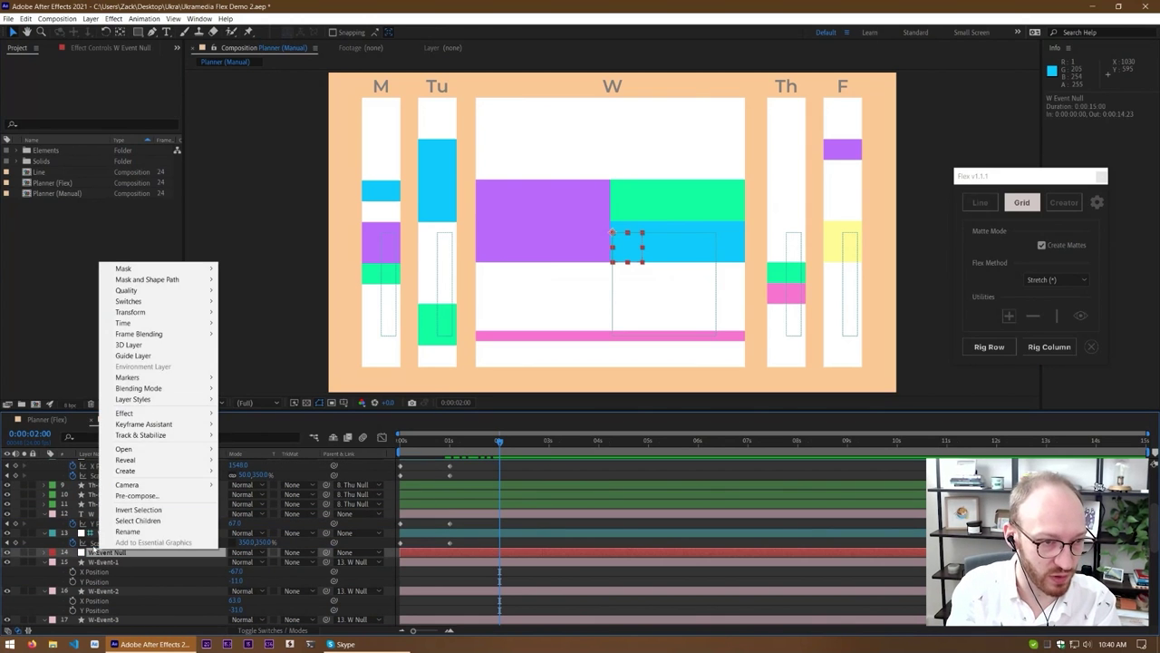
pyautogui.click(155, 355)
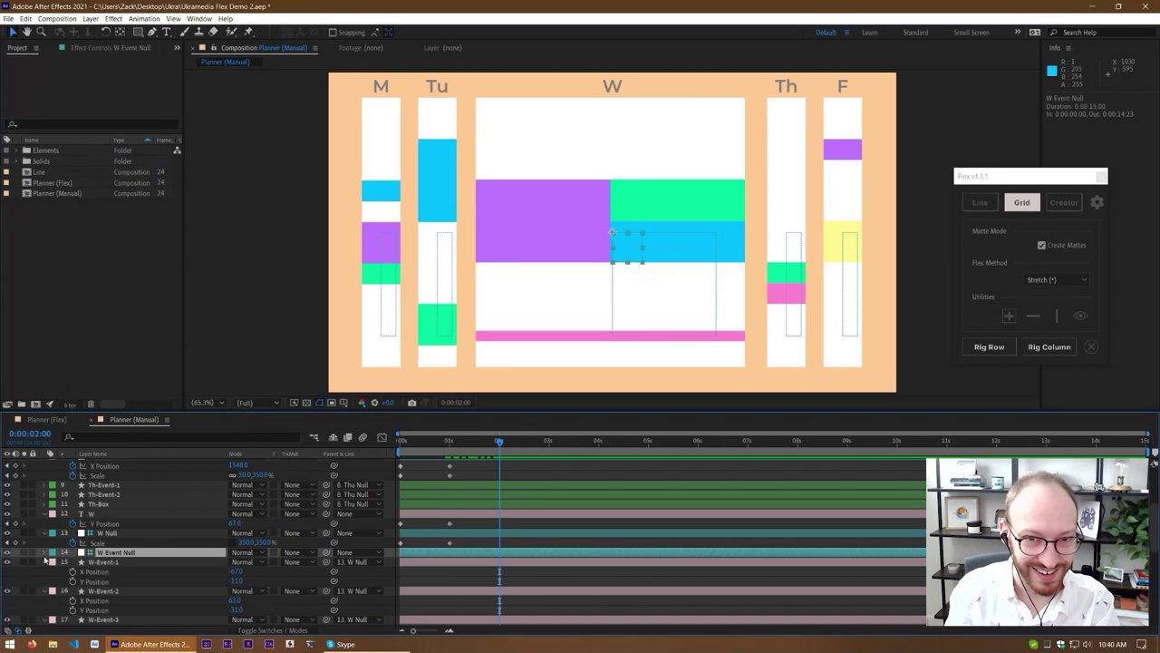
# Place W Event Null where the purple, green and blue W events meet, at about 953, 501.5, and parent it to W Null
pyautogui.scroll(-3, 49, 556)
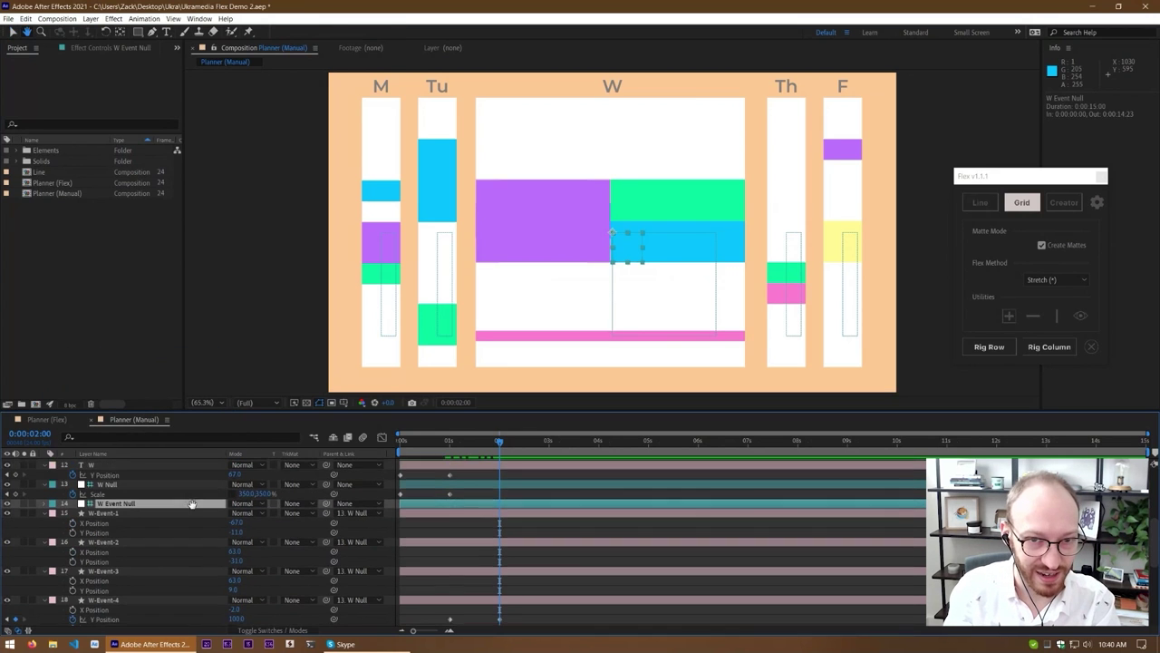
pyautogui.scroll(2, 619, 223)
pyautogui.click(619, 223)
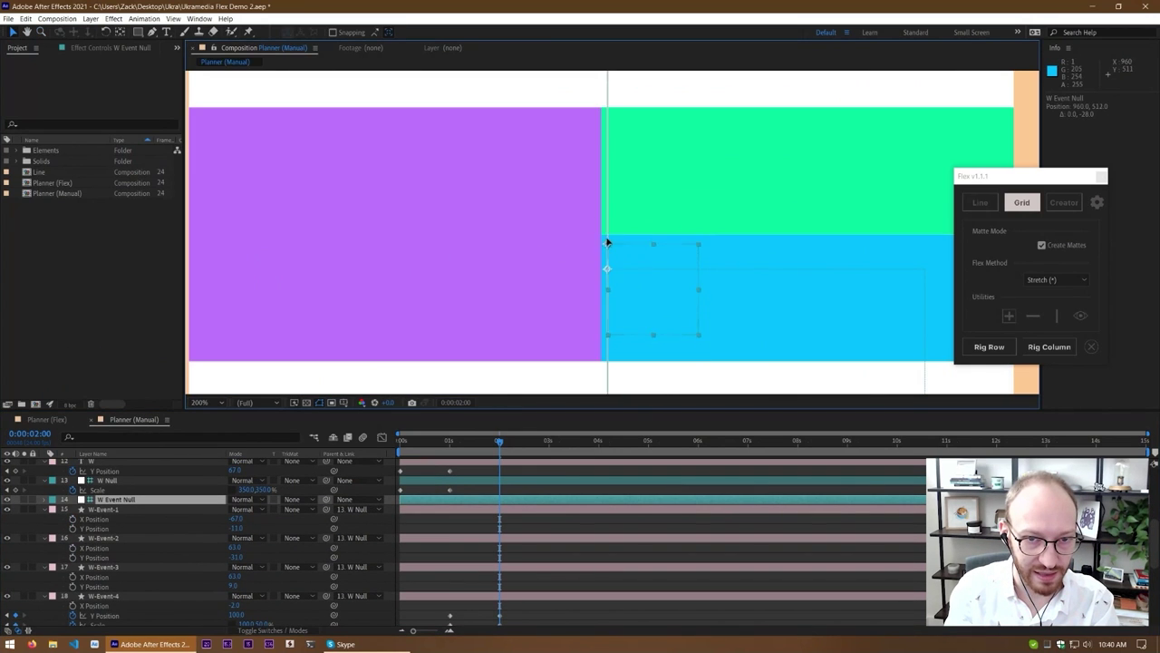
pyautogui.moveTo(600, 233); pyautogui.dragTo(601, 234)
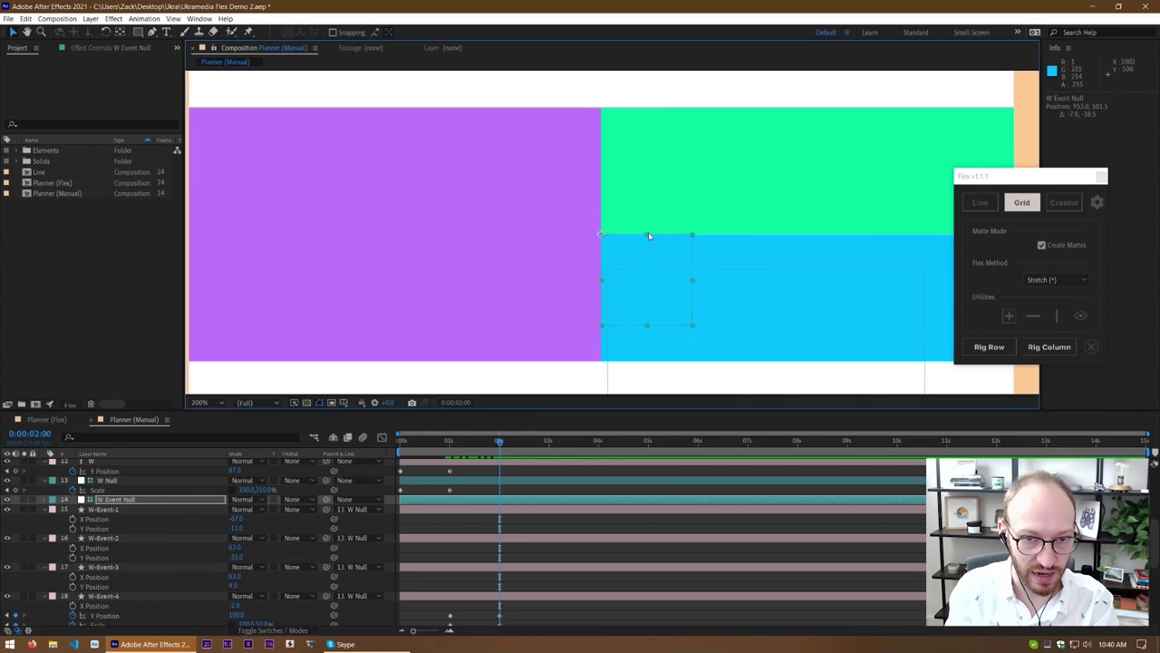
pyautogui.click(118, 501)
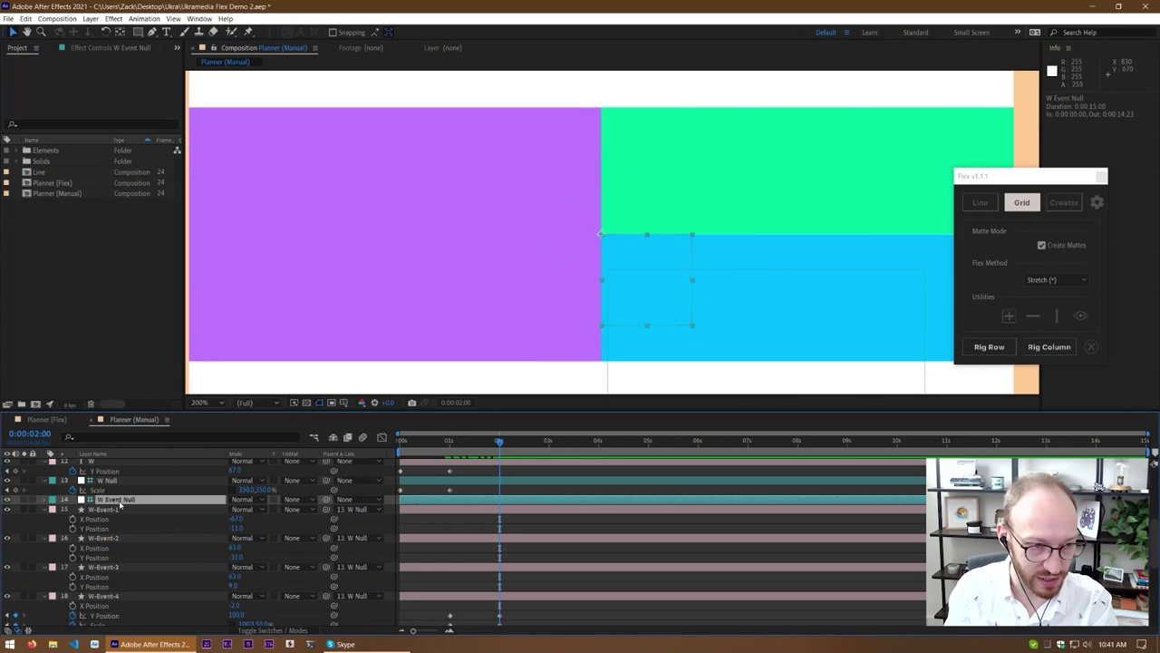
pyautogui.moveTo(326, 498); pyautogui.dragTo(326, 482)
# Parent W-Event-1, W-Event-2 and W-Event-3 to W Event Null, leaving W-Event-4 out, and scrub the animation to check
pyautogui.press('z')
pyautogui.keyDown('alt'); pyautogui.click(585, 209); pyautogui.keyUp('alt')
pyautogui.keyDown('alt'); pyautogui.click(584, 208); pyautogui.keyUp('alt')
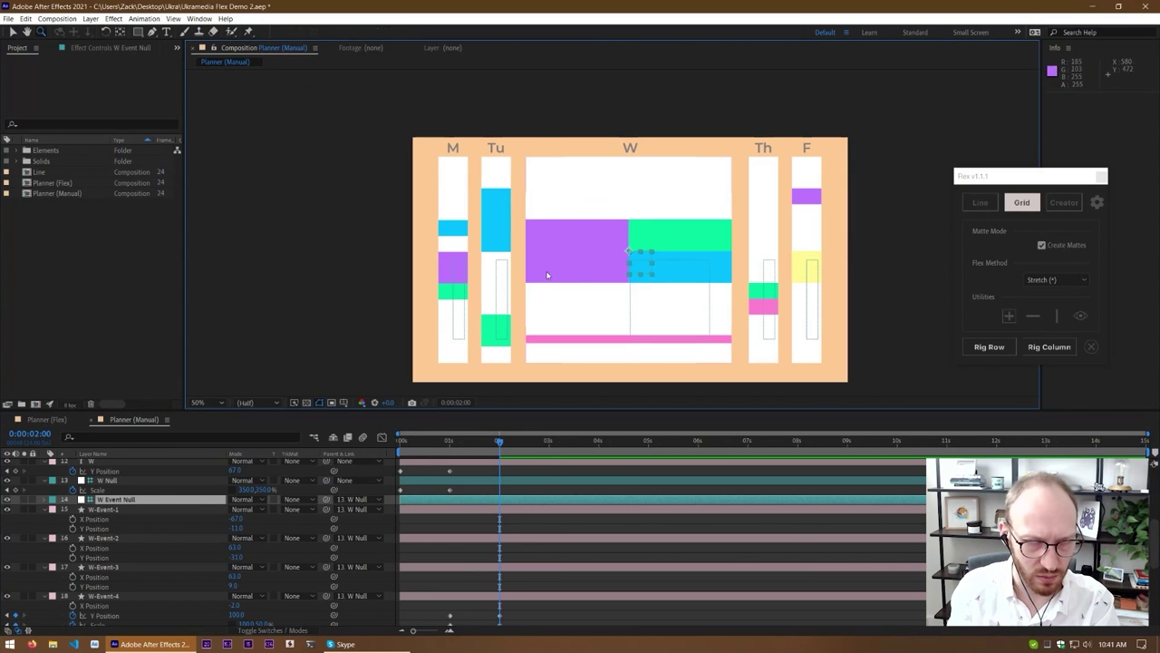
pyautogui.click(104, 509)
pyautogui.keyDown('shift'); pyautogui.click(116, 596); pyautogui.keyUp('shift')
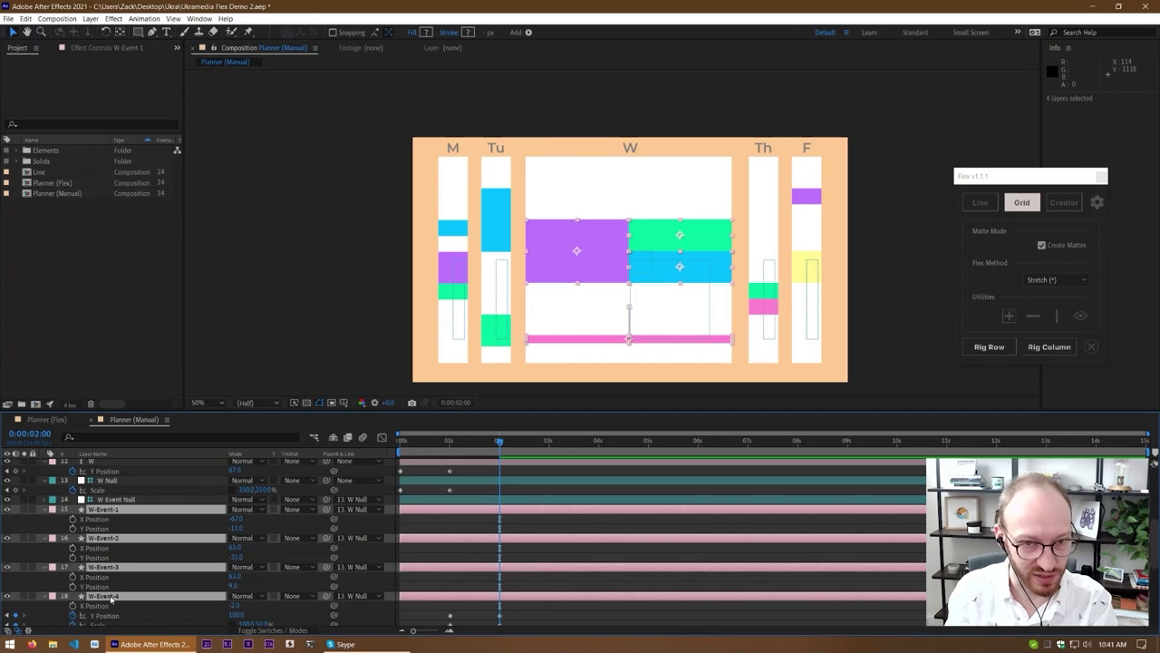
pyautogui.keyDown('ctrl'); pyautogui.click(111, 597); pyautogui.keyUp('ctrl')
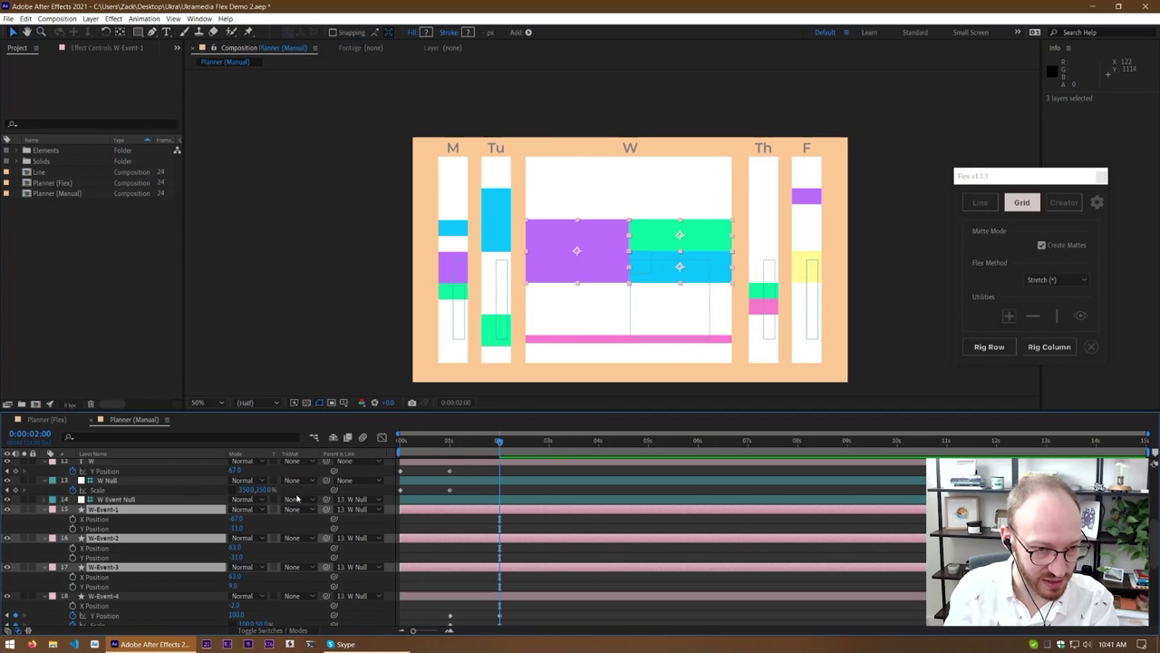
pyautogui.moveTo(327, 509); pyautogui.dragTo(324, 499)
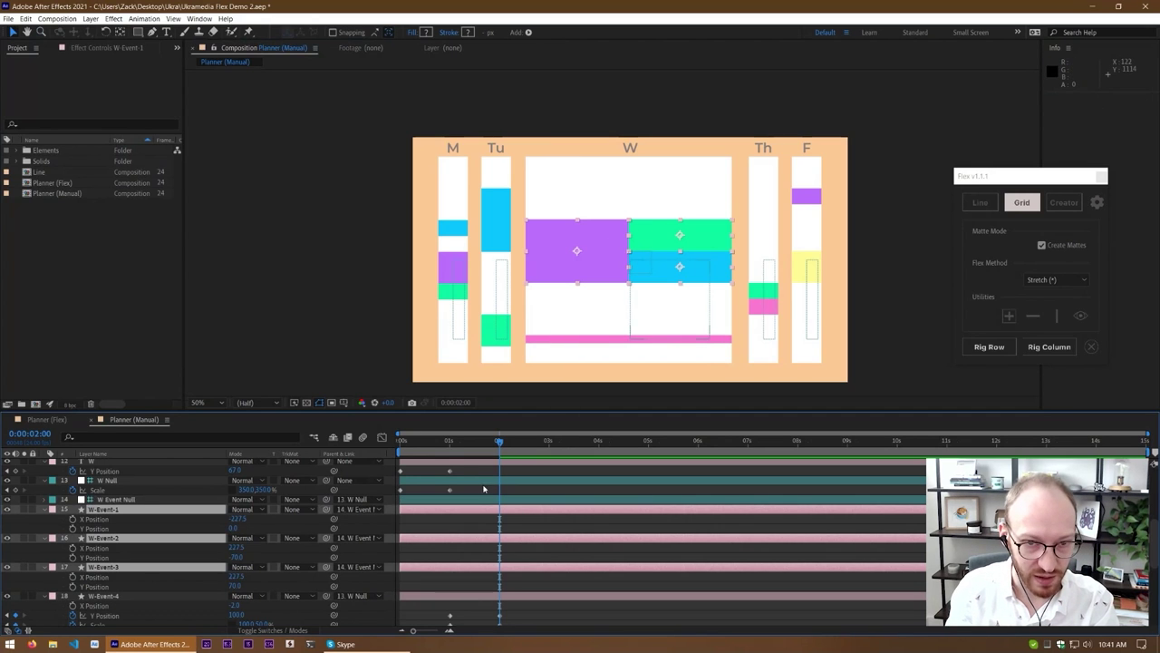
pyautogui.click(484, 490)
pyautogui.moveTo(487, 444)
pyautogui.mouseDown()
pyautogui.moveTo(407, 460)
pyautogui.moveTo(501, 462)
pyautogui.mouseUp()
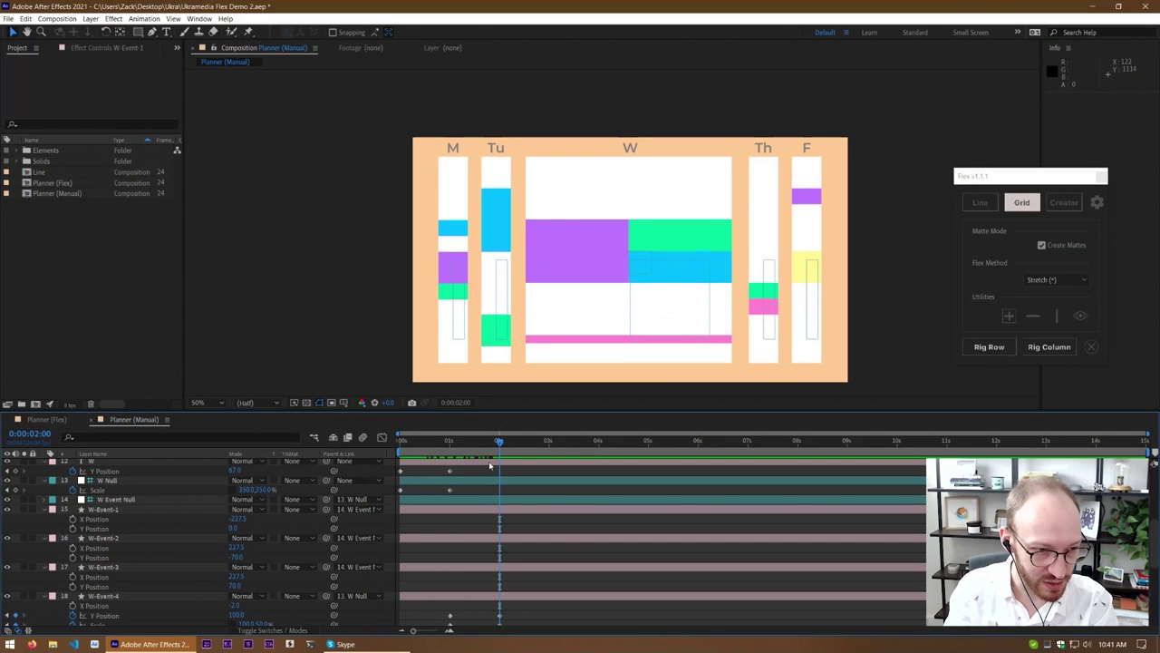
# Try stretching W Event Null by its vertical Scale only, with its Position and Scale revealed, and undo the change
pyautogui.click(115, 499)
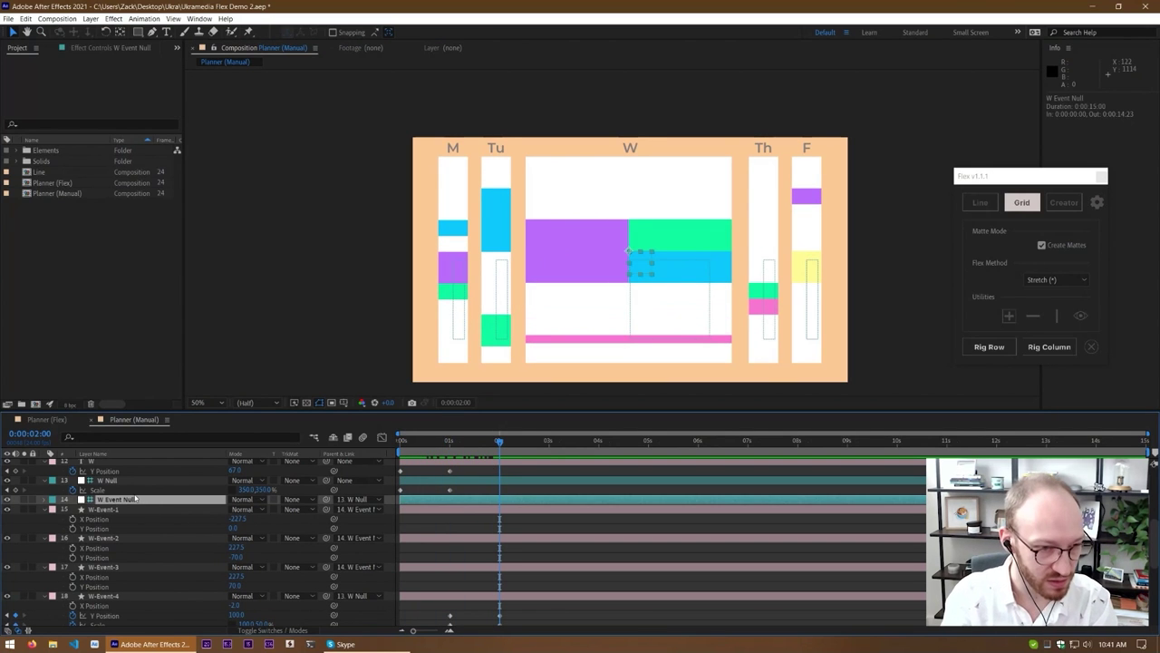
pyautogui.press('o')
pyautogui.press('p')
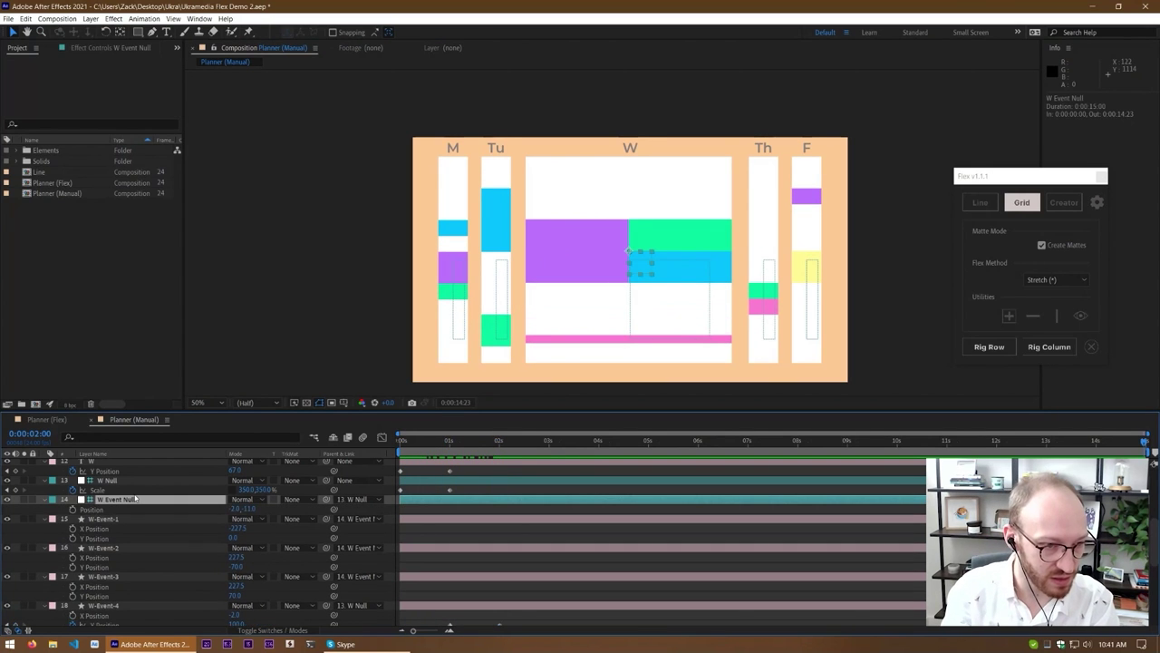
pyautogui.hotkey('shift', 's')
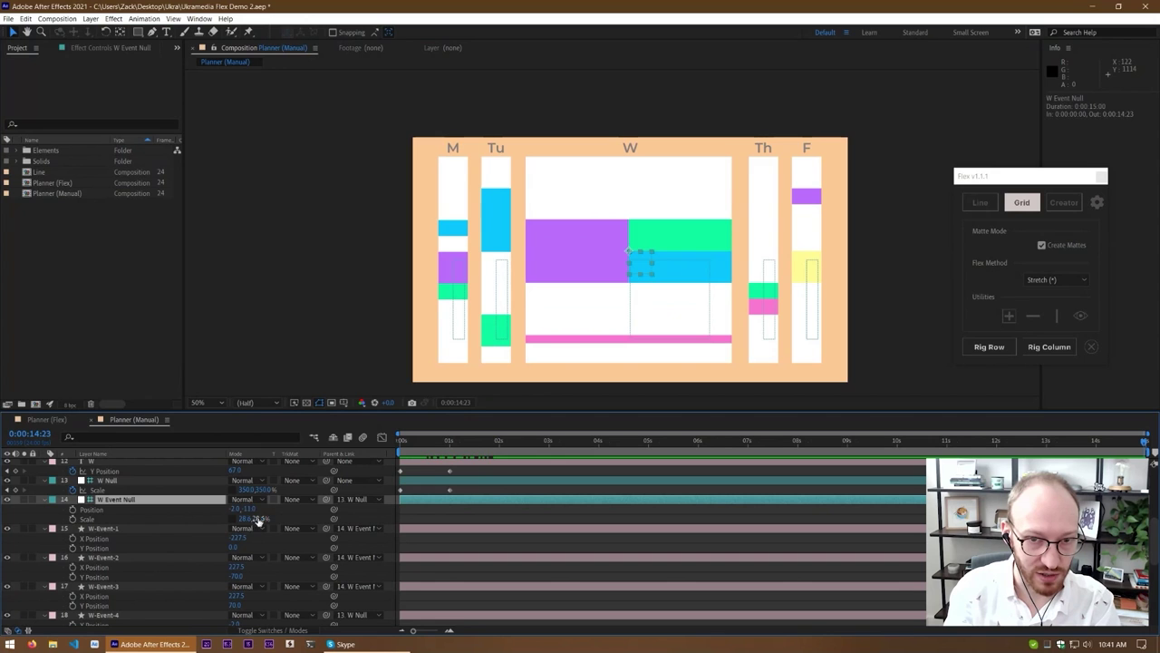
pyautogui.moveTo(258, 520); pyautogui.dragTo(283, 520)
pyautogui.hotkey('ctrl', 'z')
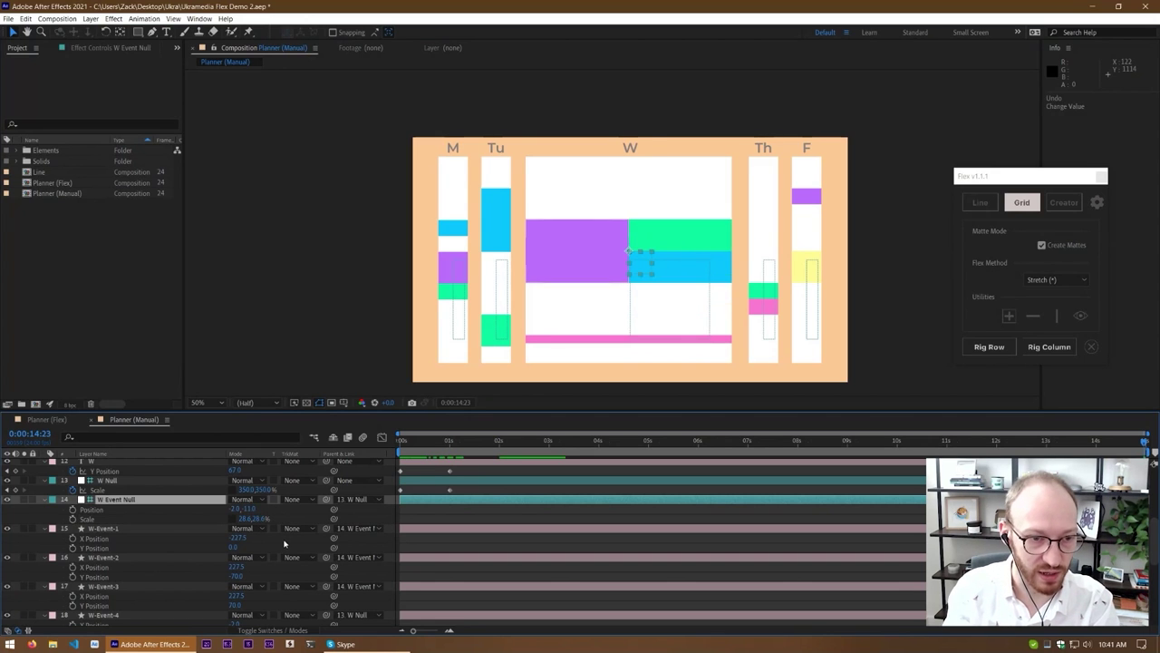
pyautogui.hotkey('shift', '/')
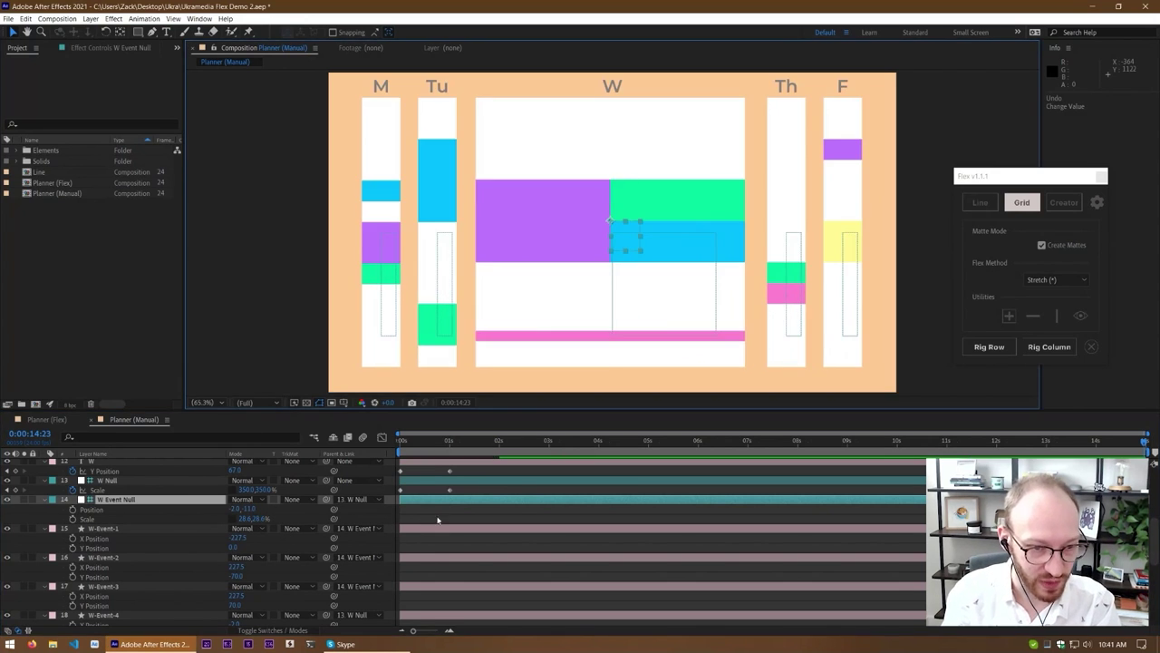
pyautogui.click(415, 524)
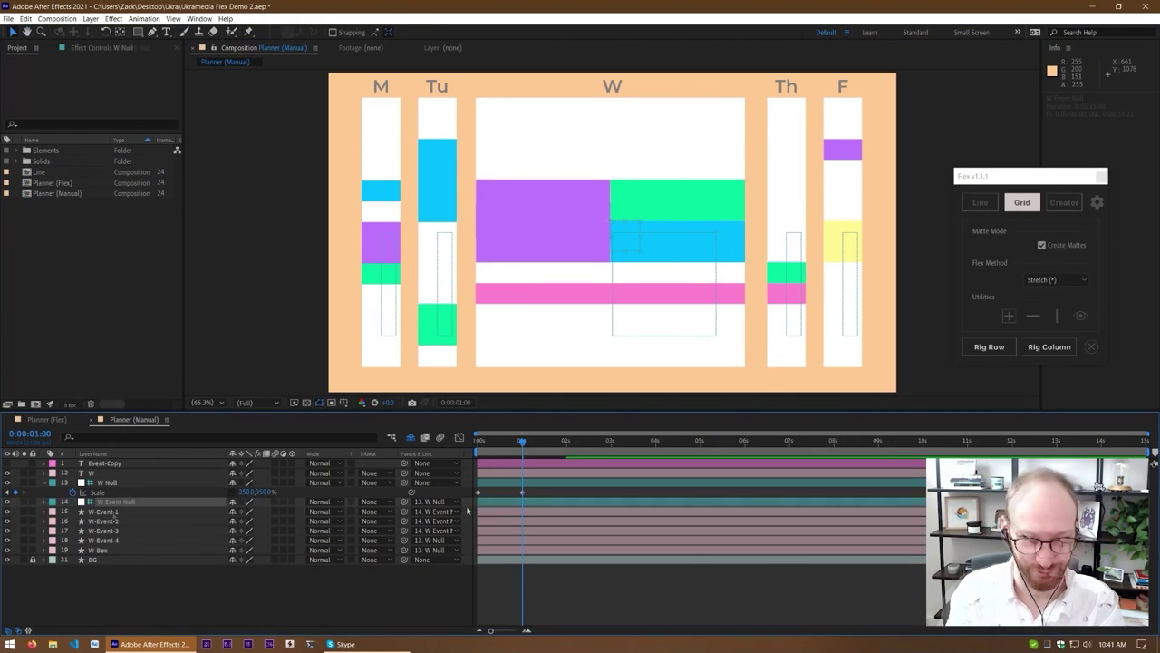
# Reveal only the Position and Scale properties of W Event Null at 1 second
pyautogui.press('u')
pyautogui.press('u')
pyautogui.press('p')
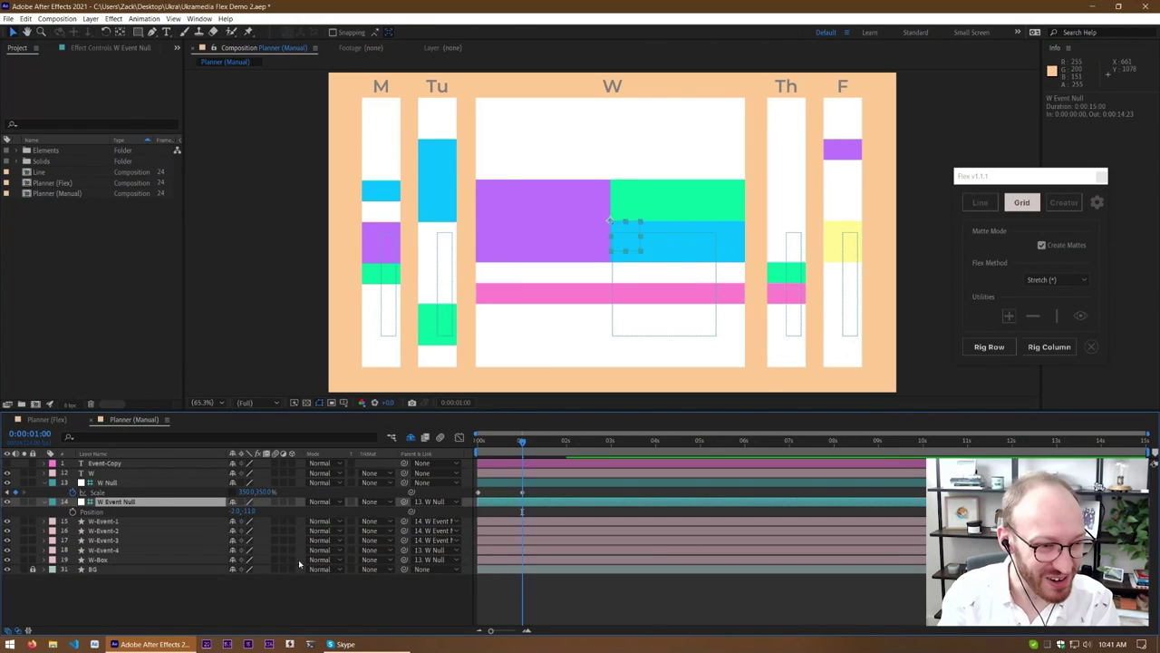
pyautogui.hotkey('shift', 's')
pyautogui.click(114, 568)
pyautogui.click(289, 528)
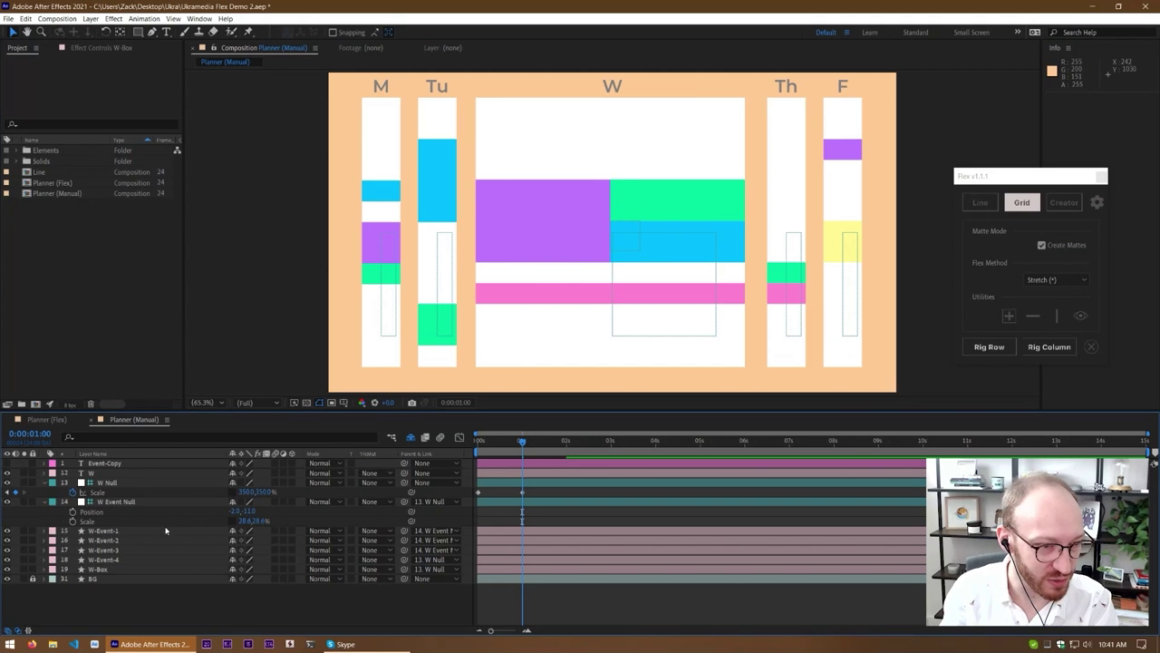
# Keyframe W Event Null's Scale at 1 second, set only its vertical Scale to 66.7% at 2 seconds, and scrub to check
pyautogui.click(93, 523)
pyautogui.click(35, 435)
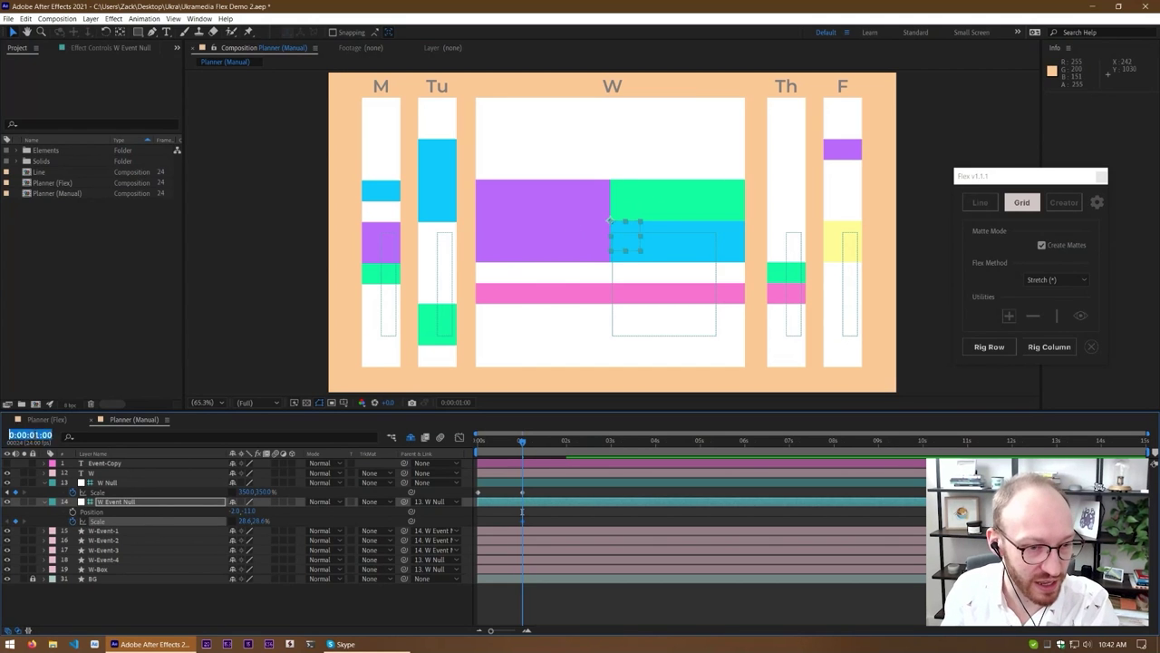
pyautogui.write('200')
pyautogui.press('Return')
pyautogui.click(221, 611)
pyautogui.moveTo(262, 524); pyautogui.dragTo(279, 524)
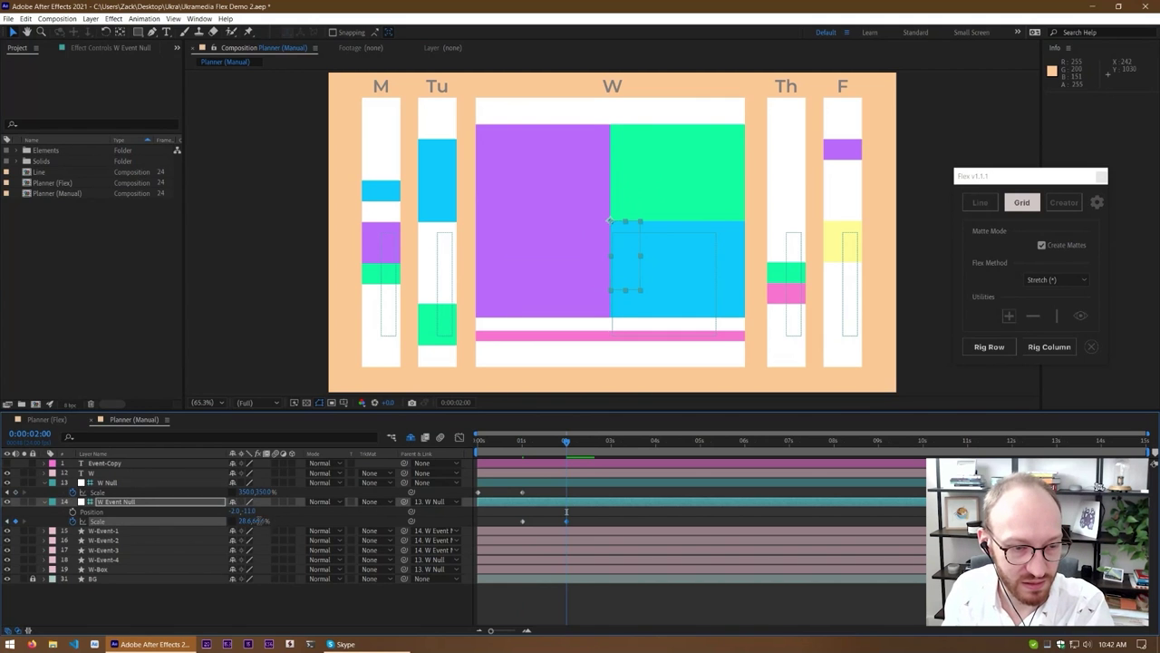
pyautogui.click(263, 522)
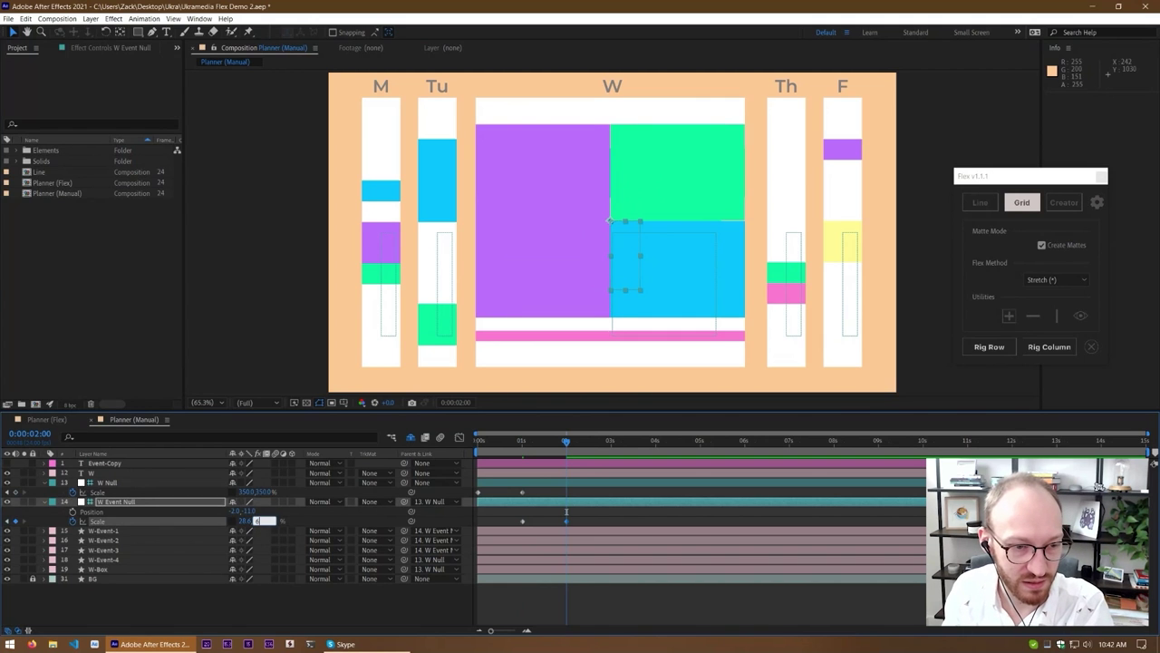
pyautogui.click(249, 594)
pyautogui.moveTo(567, 444); pyautogui.dragTo(553, 445)
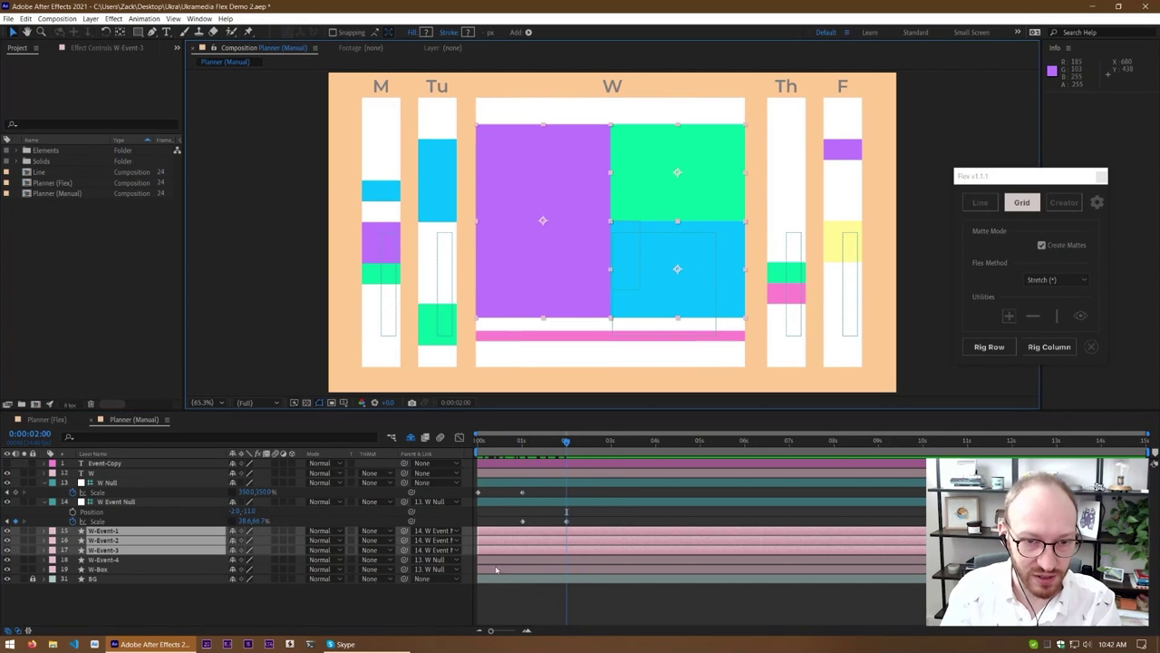
pyautogui.click(599, 225)
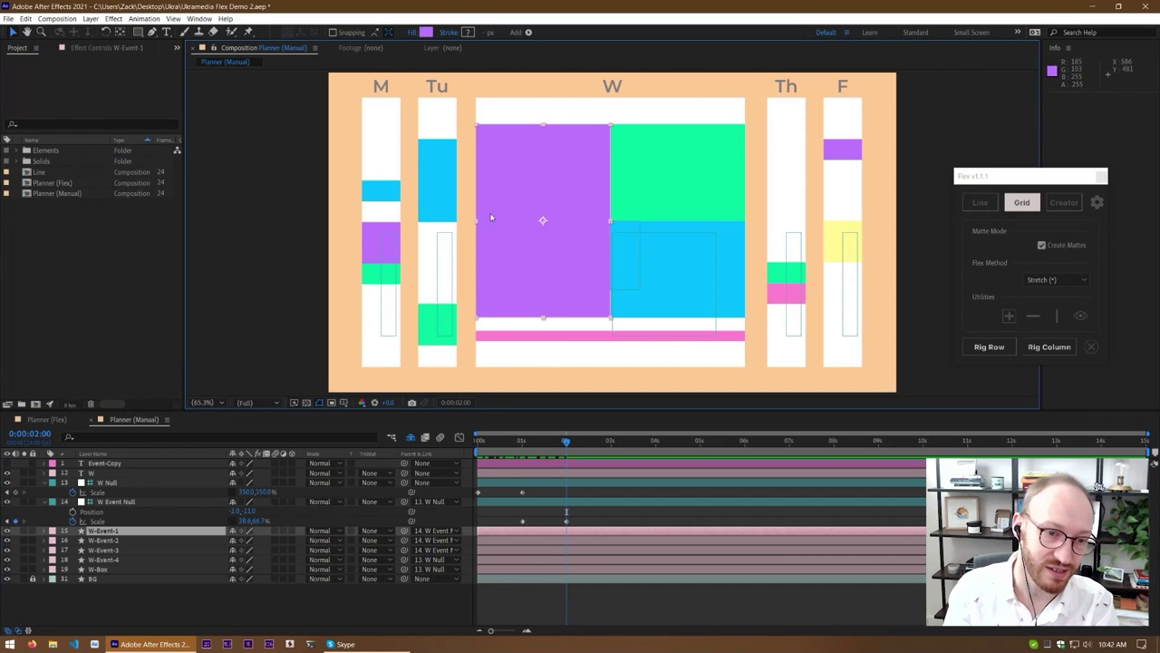
pyautogui.click(687, 179)
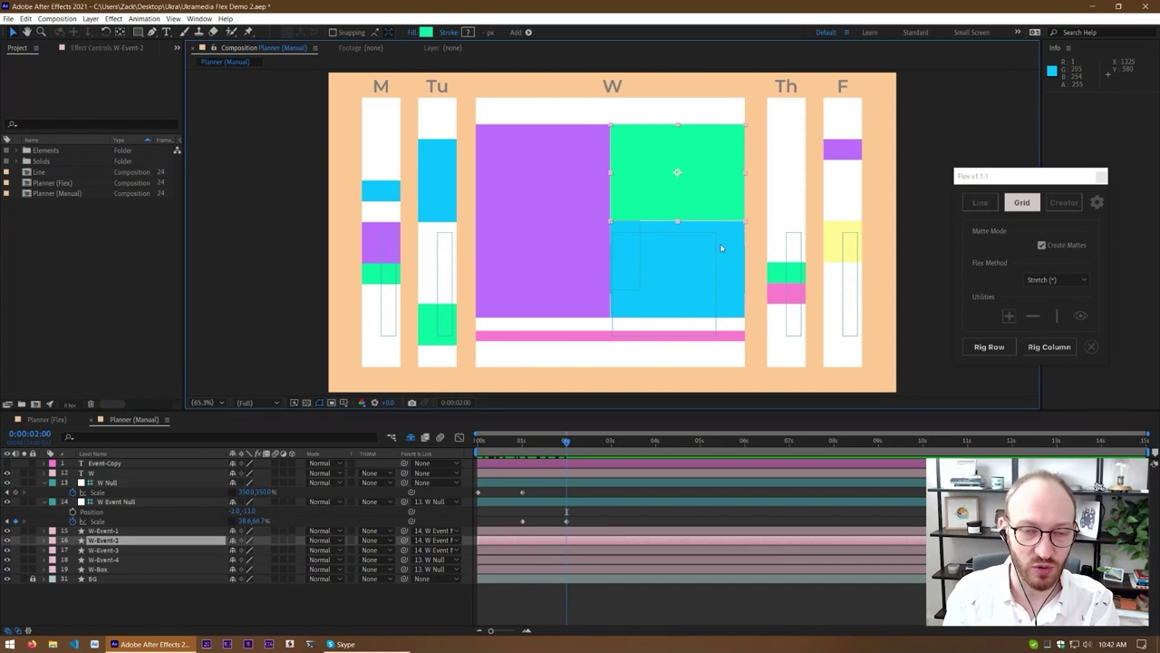
pyautogui.keyDown('shift'); pyautogui.click(728, 255); pyautogui.keyUp('shift')
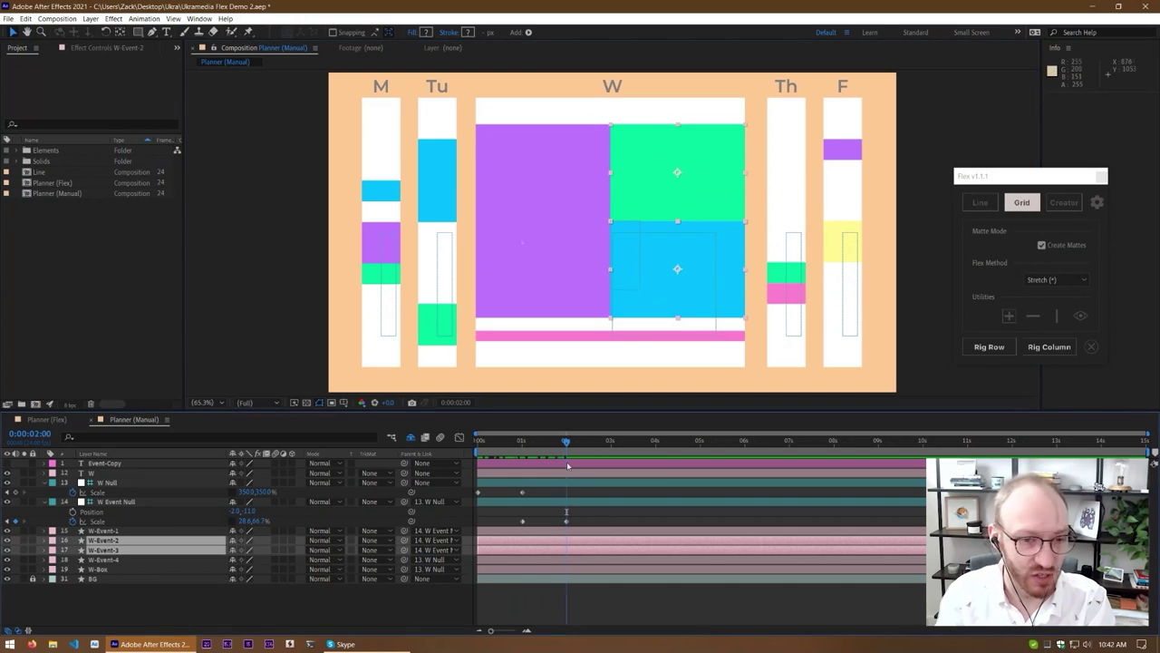
# Move W-Event-1's anchor point to the middle of its left edge and reveal its Scale
pyautogui.click(137, 531)
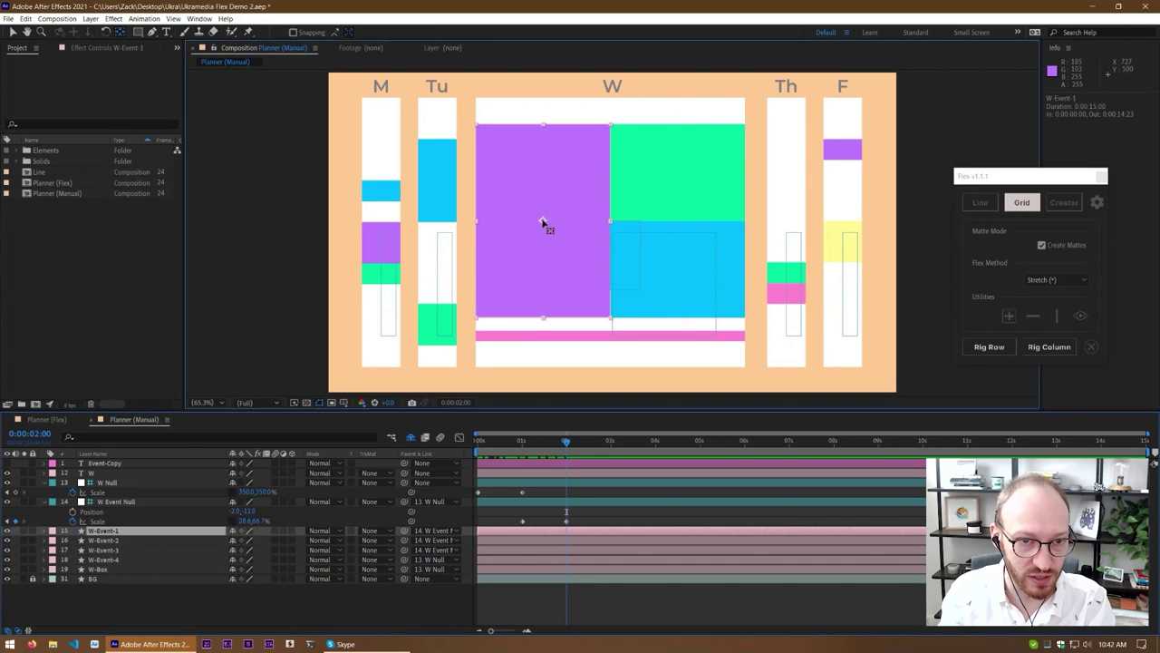
pyautogui.moveTo(544, 225); pyautogui.dragTo(480, 227)
pyautogui.press('s')
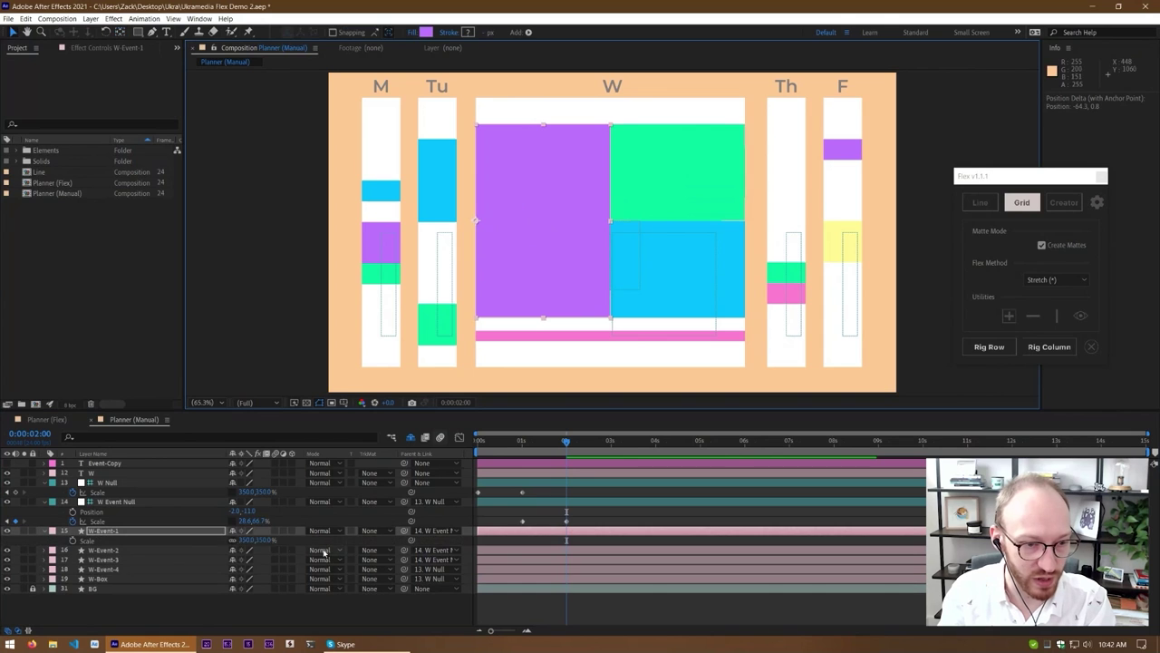
# Test narrowing W-Event-1 horizontally, undo it, and add a Scale keyframe for the layer at 1 second
pyautogui.moveTo(234, 542); pyautogui.dragTo(118, 570)
pyautogui.hotkey('ctrl', 'z')
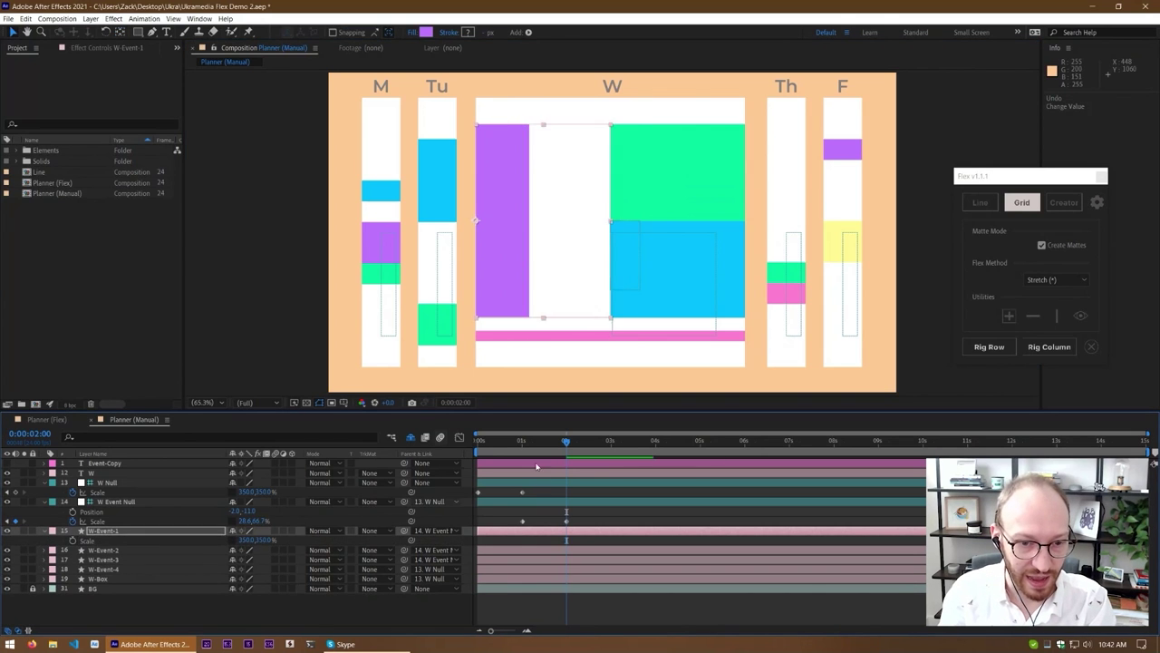
pyautogui.click(522, 443)
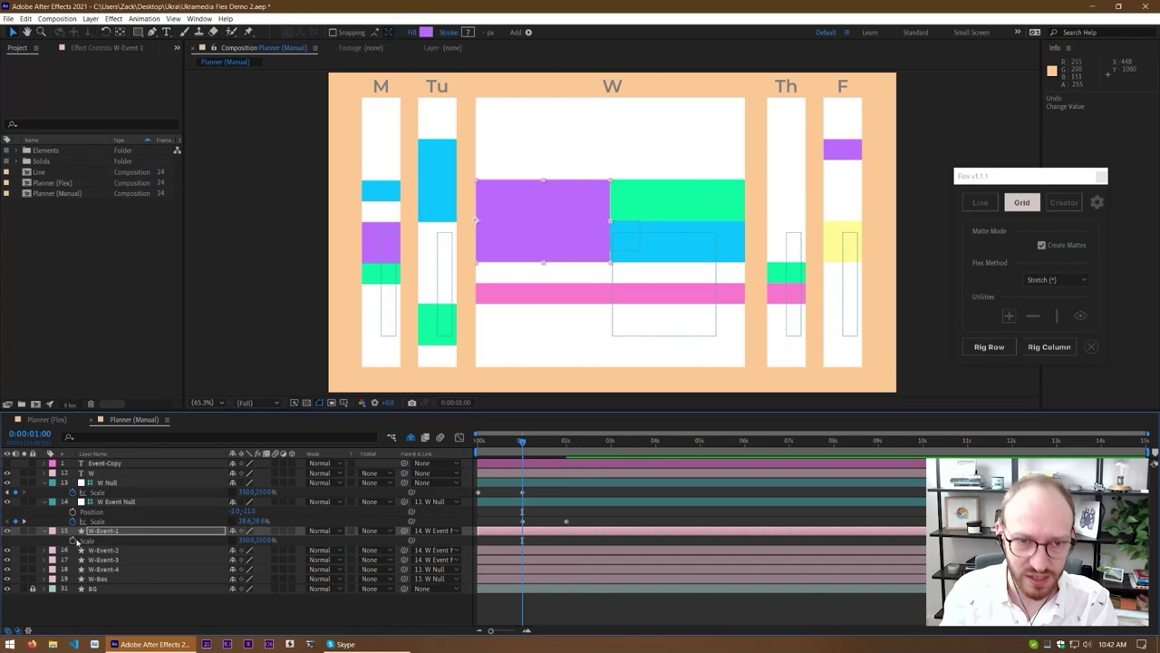
pyautogui.click(76, 541)
# Move the anchor points of W-Event-2 and W-Event-3 to the middle of their right edges and keyframe their Scale at 1 second
pyautogui.click(675, 207)
pyautogui.keyDown('shift'); pyautogui.click(684, 240); pyautogui.keyUp('shift')
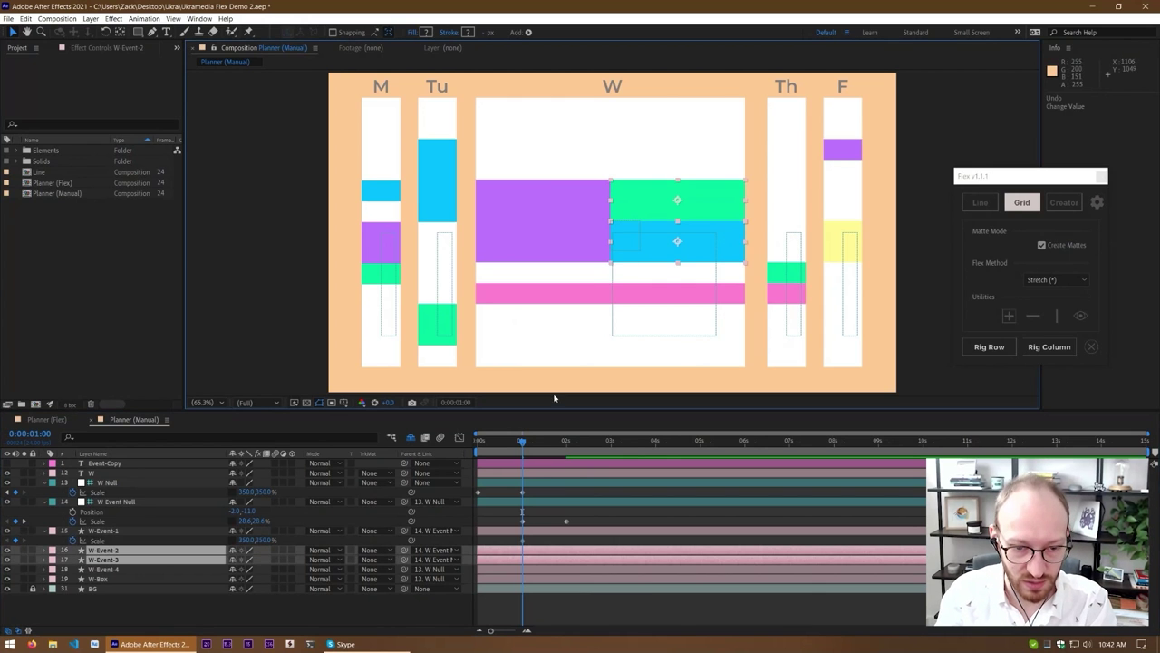
pyautogui.press('y')
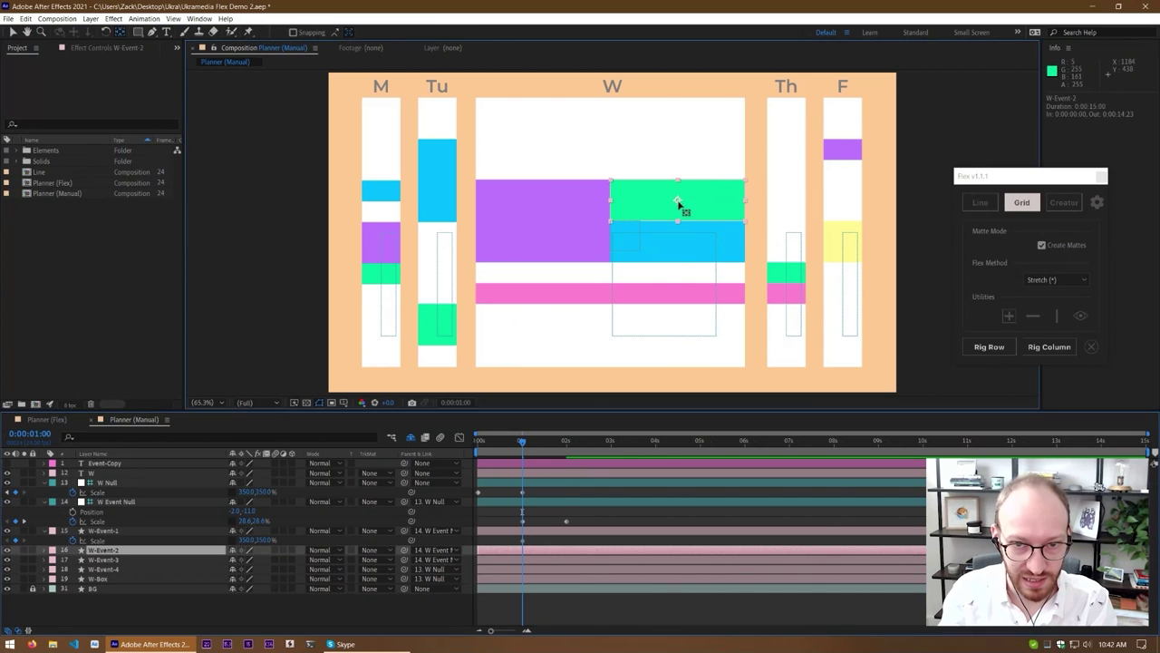
pyautogui.moveTo(678, 202); pyautogui.dragTo(714, 201)
pyautogui.click(680, 241)
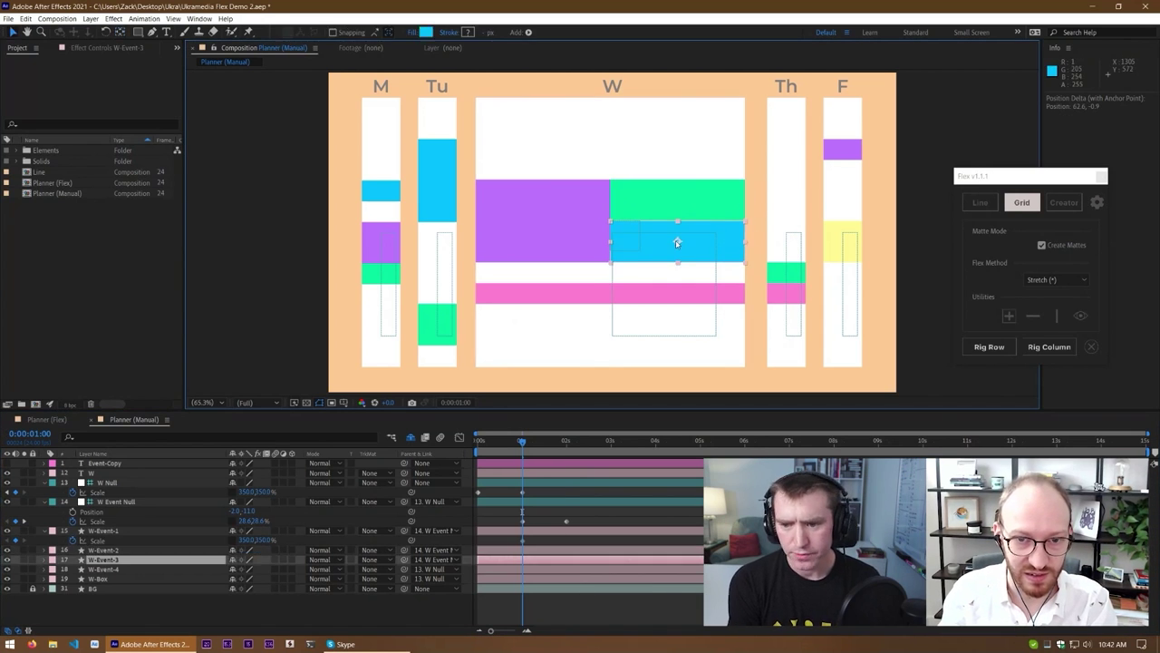
pyautogui.press('v')
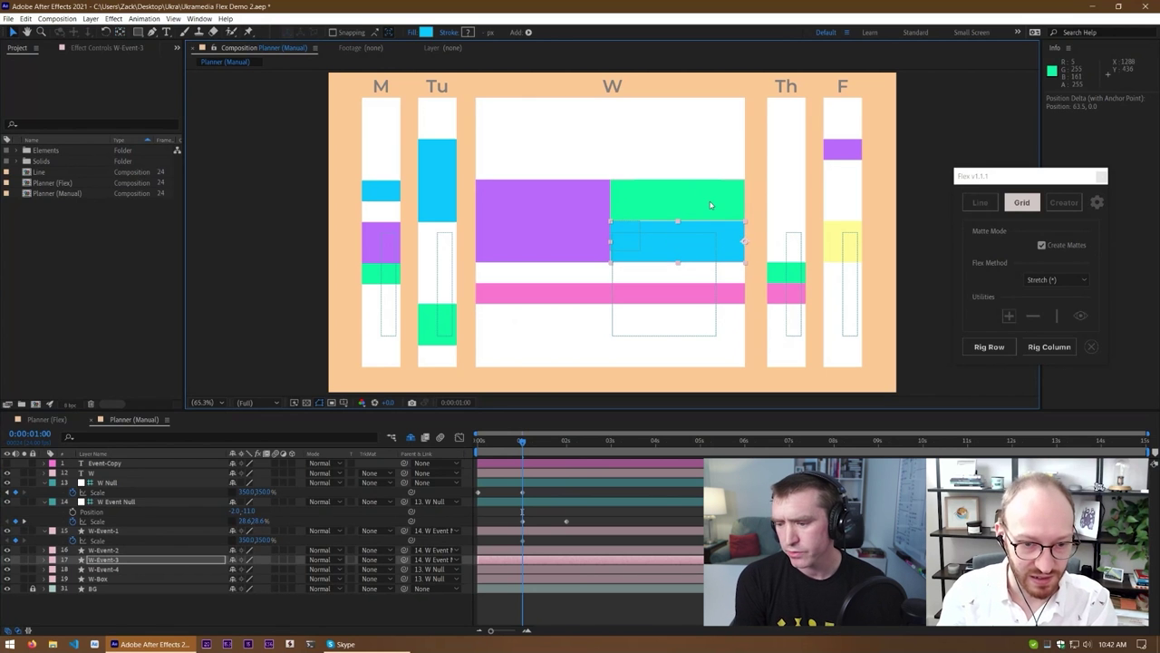
pyautogui.keyDown('shift'); pyautogui.click(686, 206); pyautogui.keyUp('shift')
pyautogui.press('s')
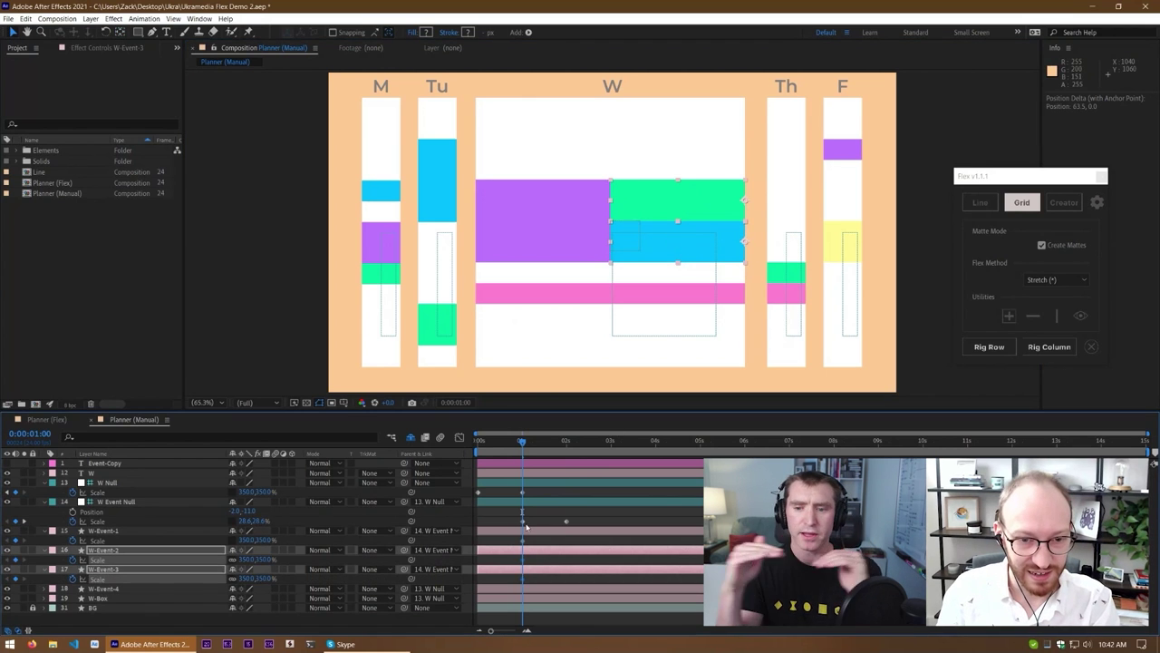
# At 2 seconds, set the horizontal Scale of W-Event-1 to 100% and of W-Event-2 and W-Event-3 to 600%
pyautogui.moveTo(524, 446); pyautogui.dragTo(566, 446)
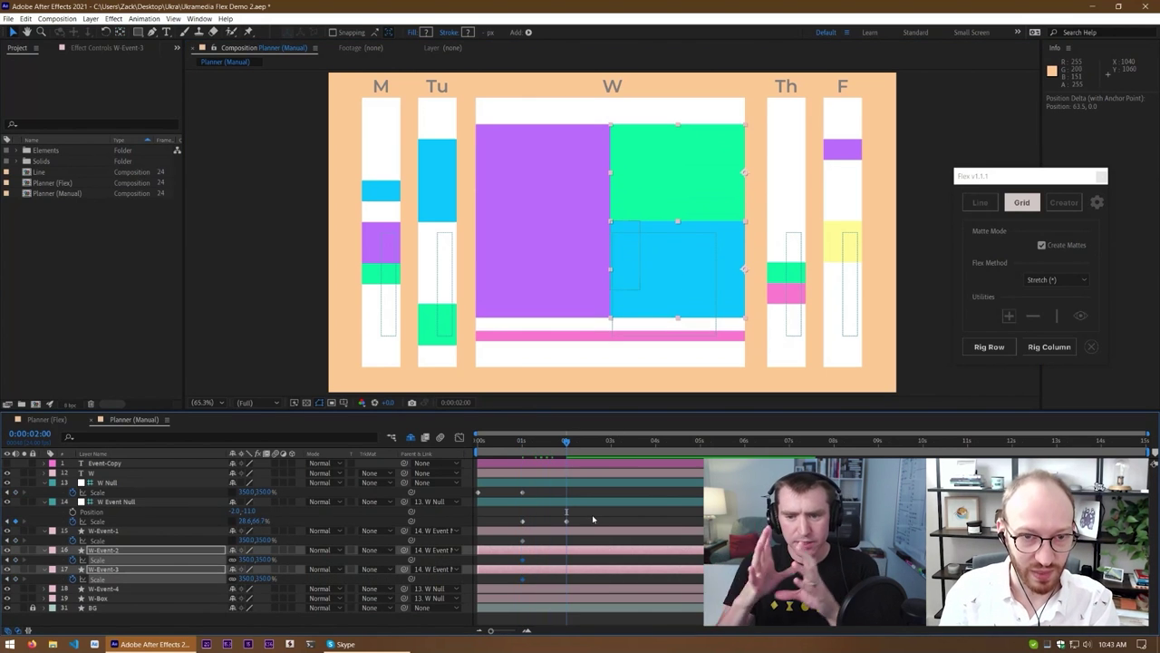
pyautogui.click(562, 531)
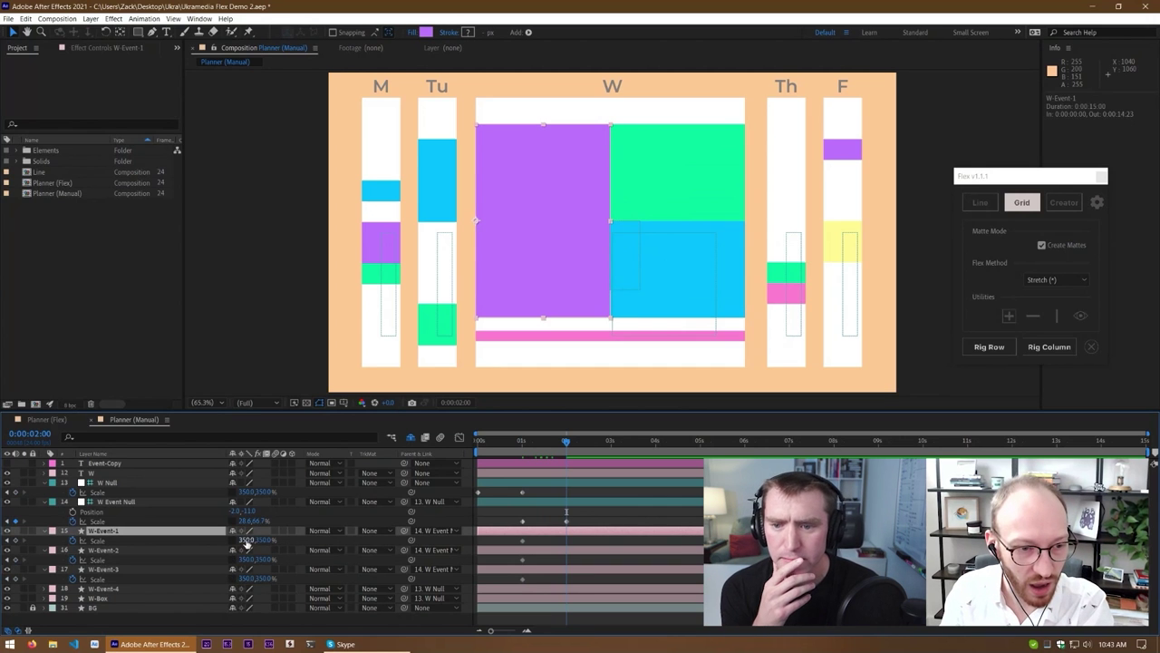
pyautogui.write('100')
pyautogui.press('Return')
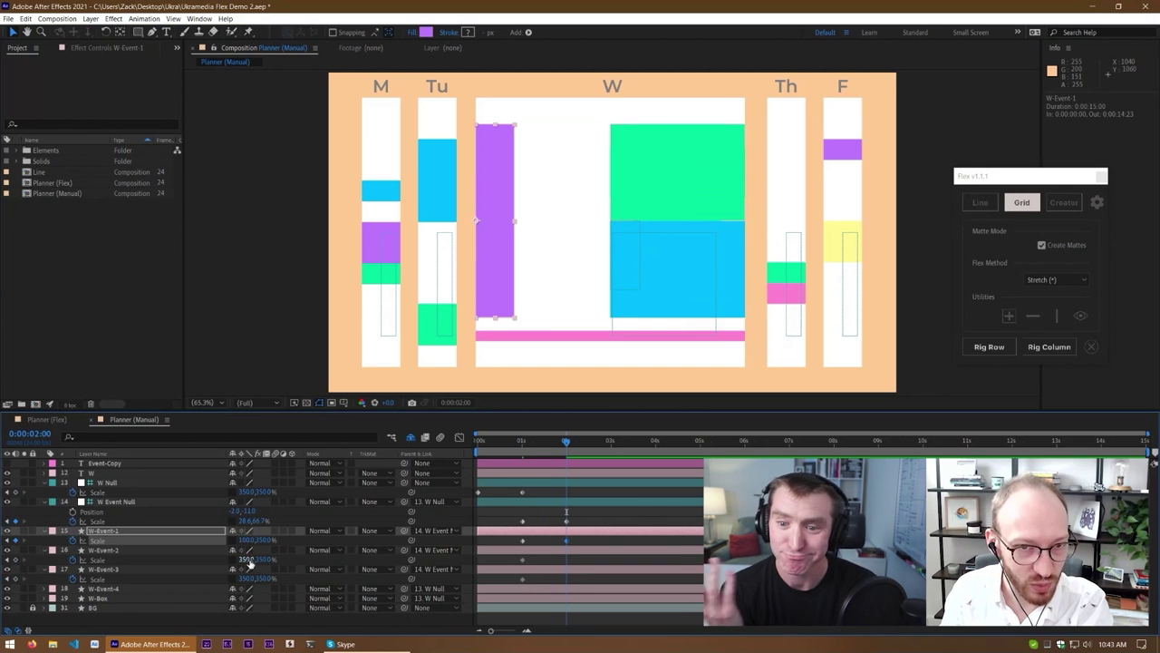
pyautogui.moveTo(246, 559); pyautogui.dragTo(286, 560)
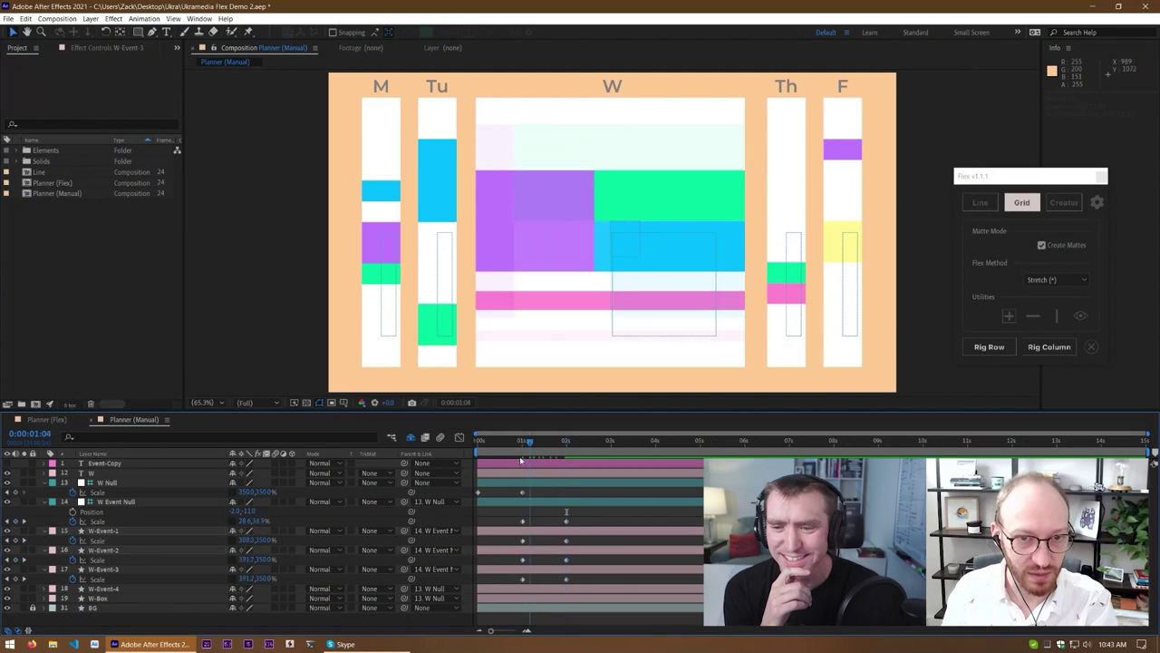
# Scrub and play the section between 1 and 2 seconds to examine how the W column's events resize
pyautogui.moveTo(523, 461); pyautogui.dragTo(570, 466)
pyautogui.press('space')
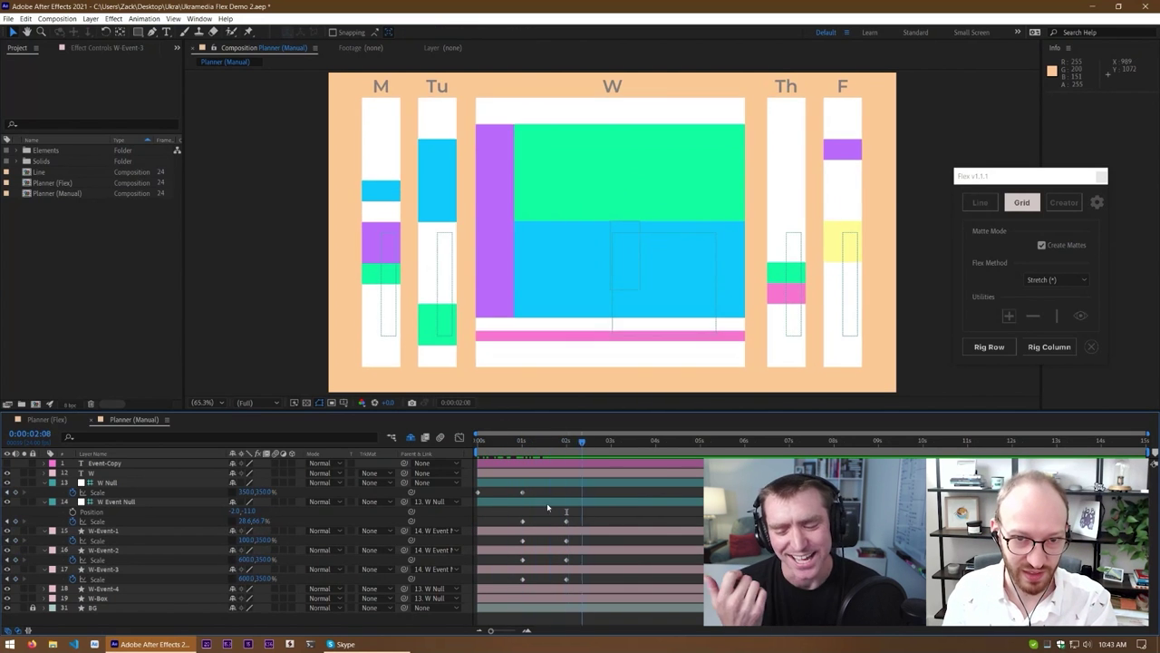
pyautogui.press('space')
pyautogui.press('space')
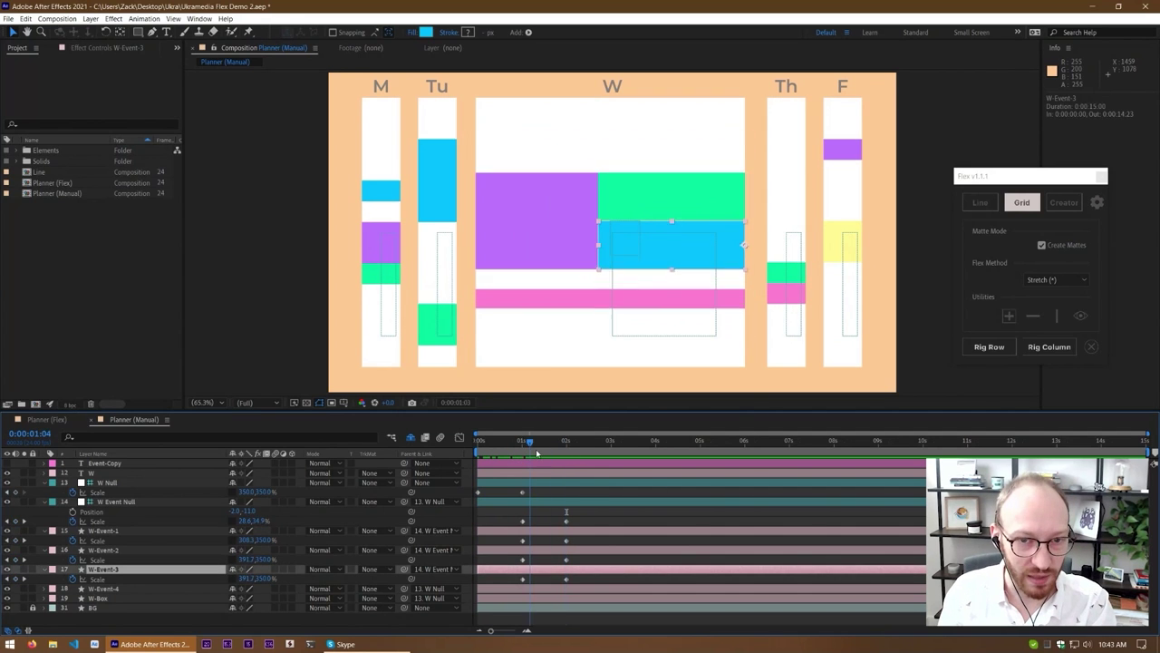
pyautogui.moveTo(536, 453); pyautogui.dragTo(564, 462)
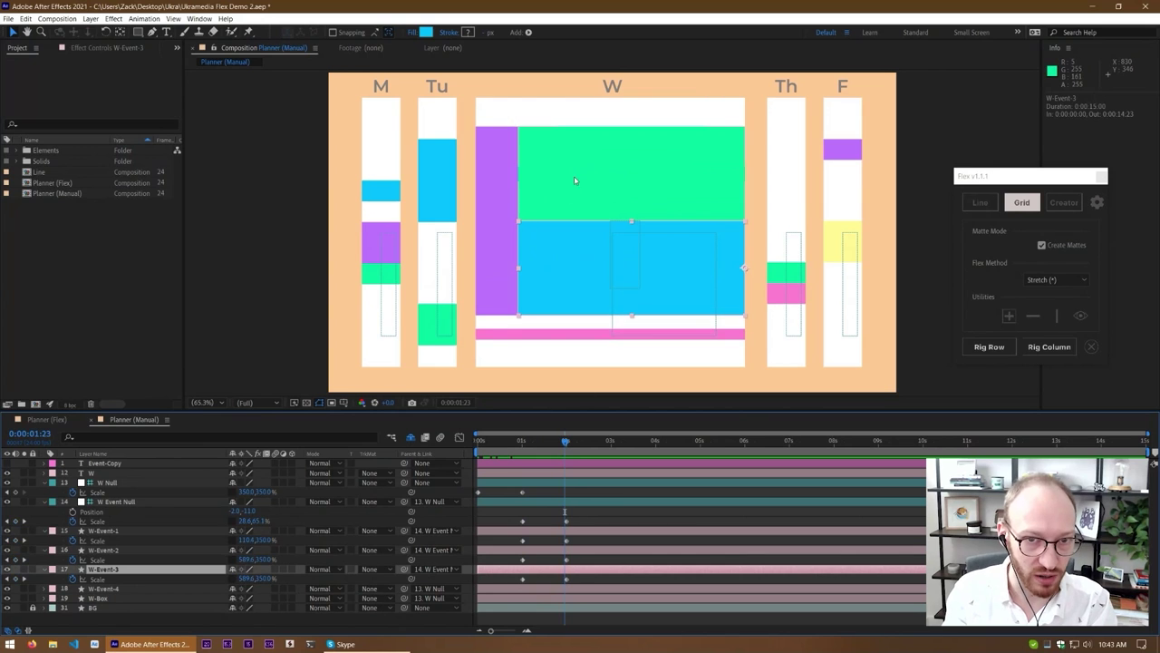
pyautogui.moveTo(576, 450)
pyautogui.mouseDown()
pyautogui.moveTo(544, 446)
pyautogui.moveTo(565, 445)
pyautogui.mouseUp()
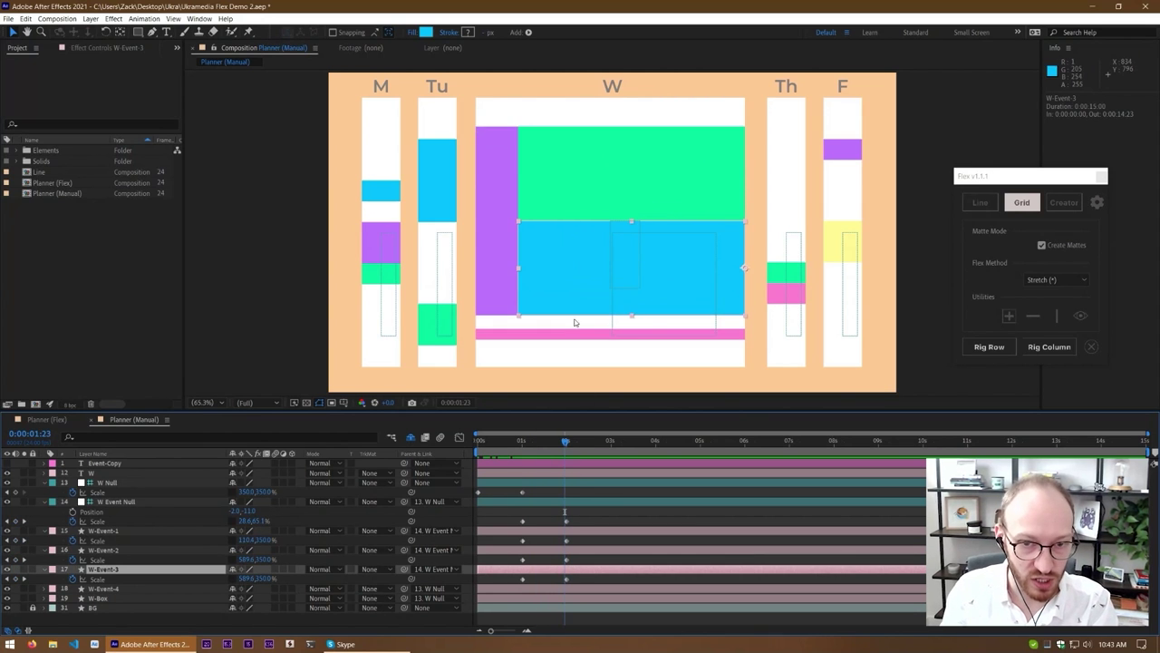
pyautogui.click(567, 442)
# At 1 second, move W-Event-3's anchor point to its bottom-right corner and W-Event-2's to its top-right corner
pyautogui.click(521, 452)
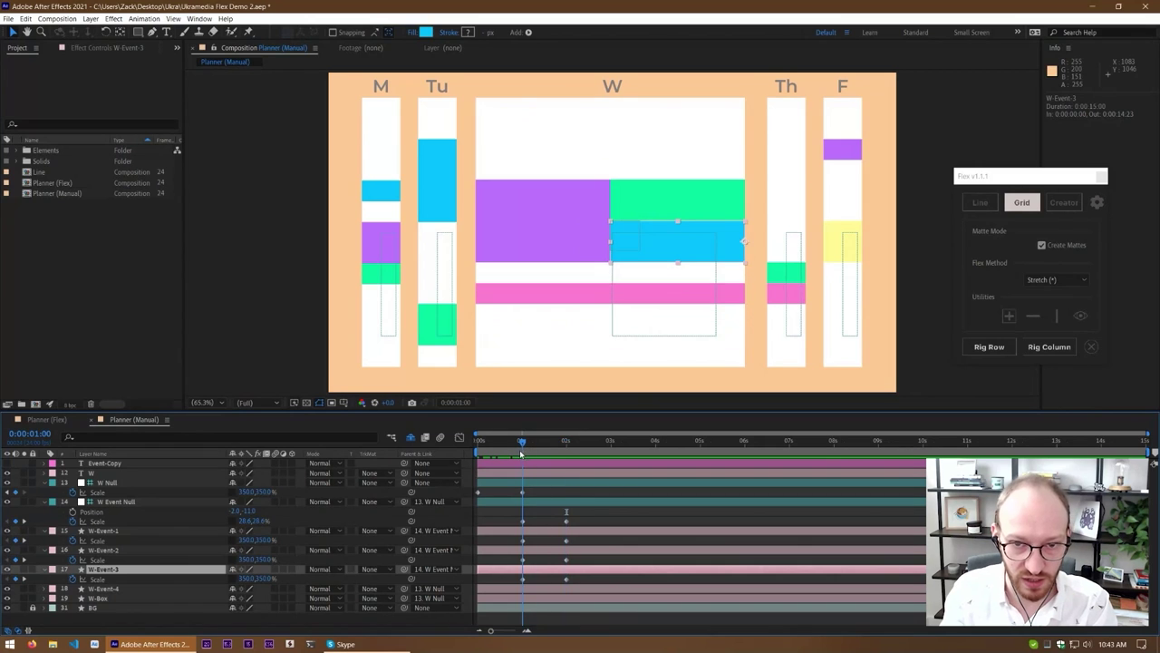
pyautogui.press('y')
pyautogui.moveTo(745, 242); pyautogui.dragTo(746, 270)
pyautogui.click(719, 205)
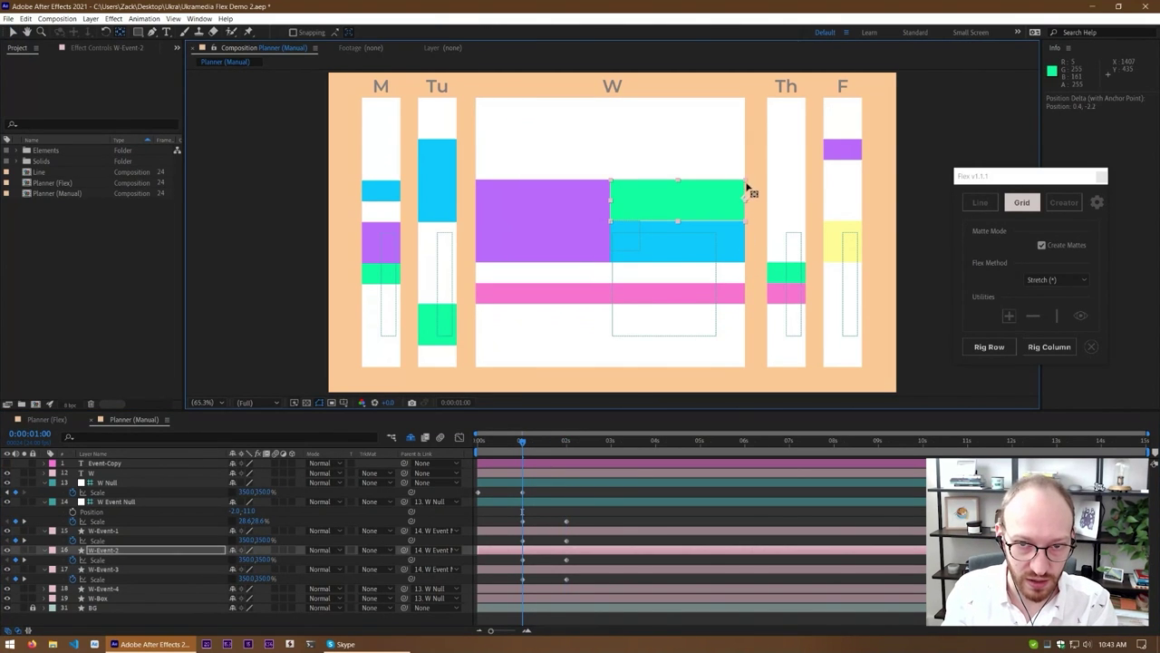
# At 2 seconds, set W-Event-3's vertical Scale to 100% and W-Event-2's to 600%, and play back the animation
pyautogui.moveTo(522, 444); pyautogui.dragTo(565, 456)
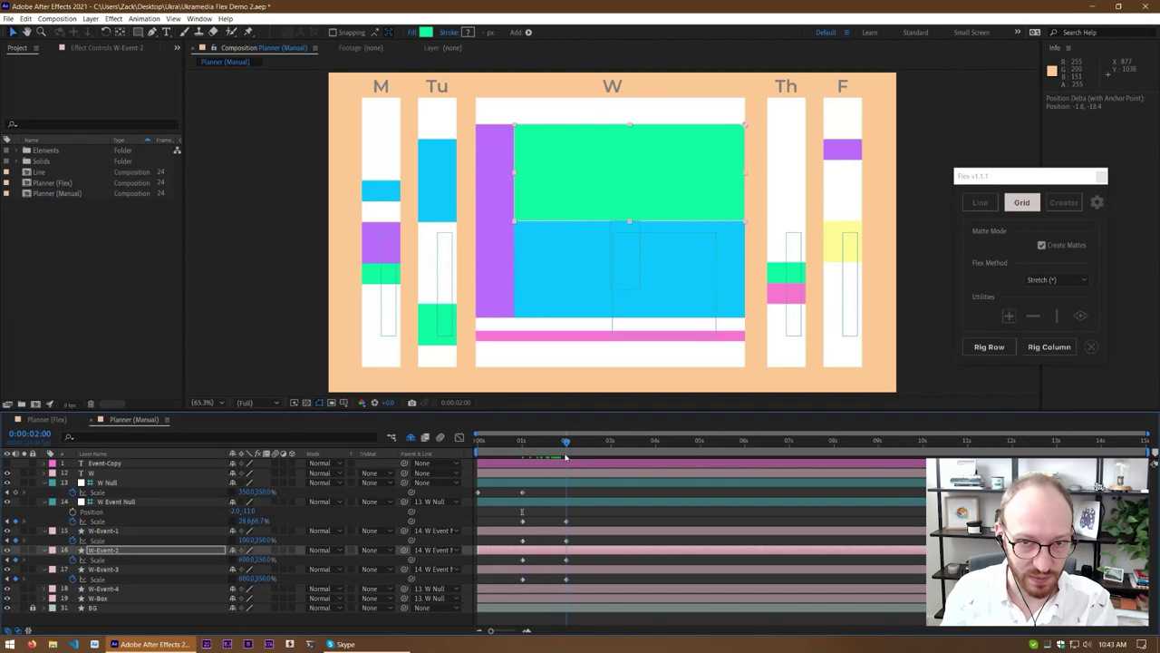
pyautogui.click(558, 272)
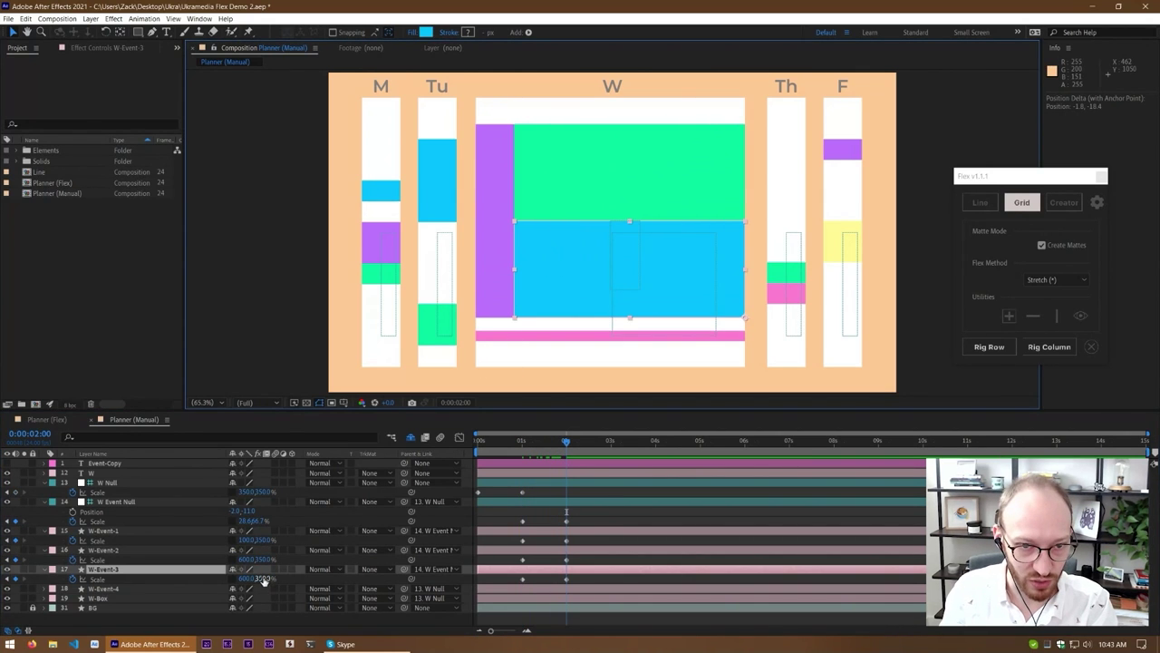
pyautogui.moveTo(263, 581); pyautogui.dragTo(258, 591)
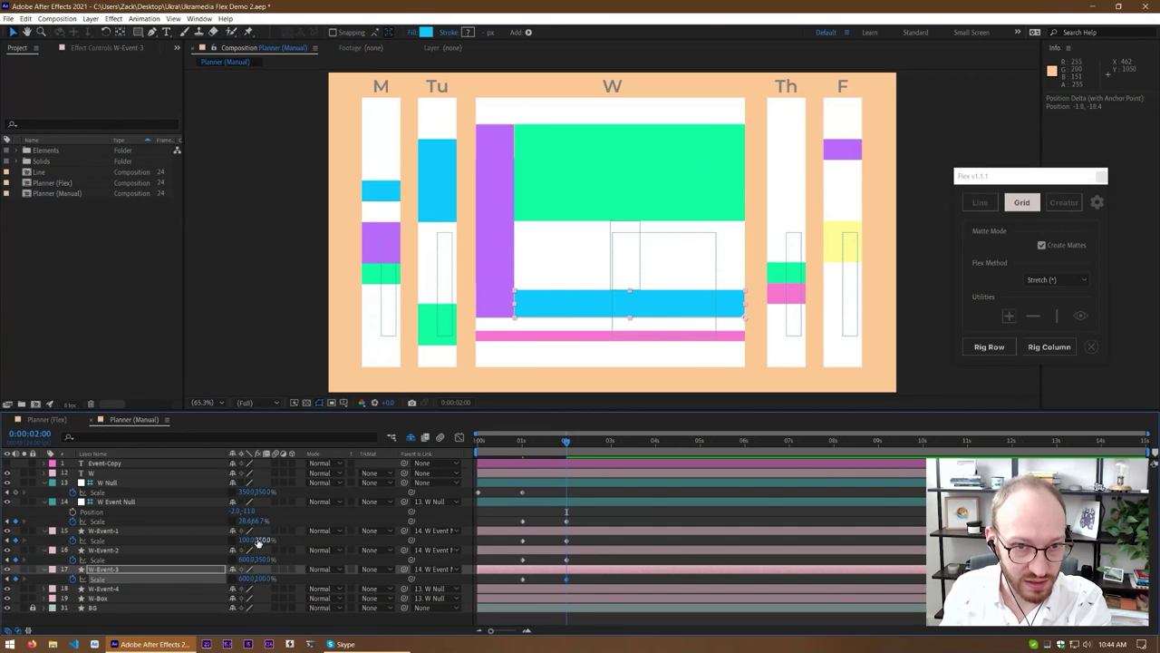
pyautogui.click(171, 531)
pyautogui.click(168, 550)
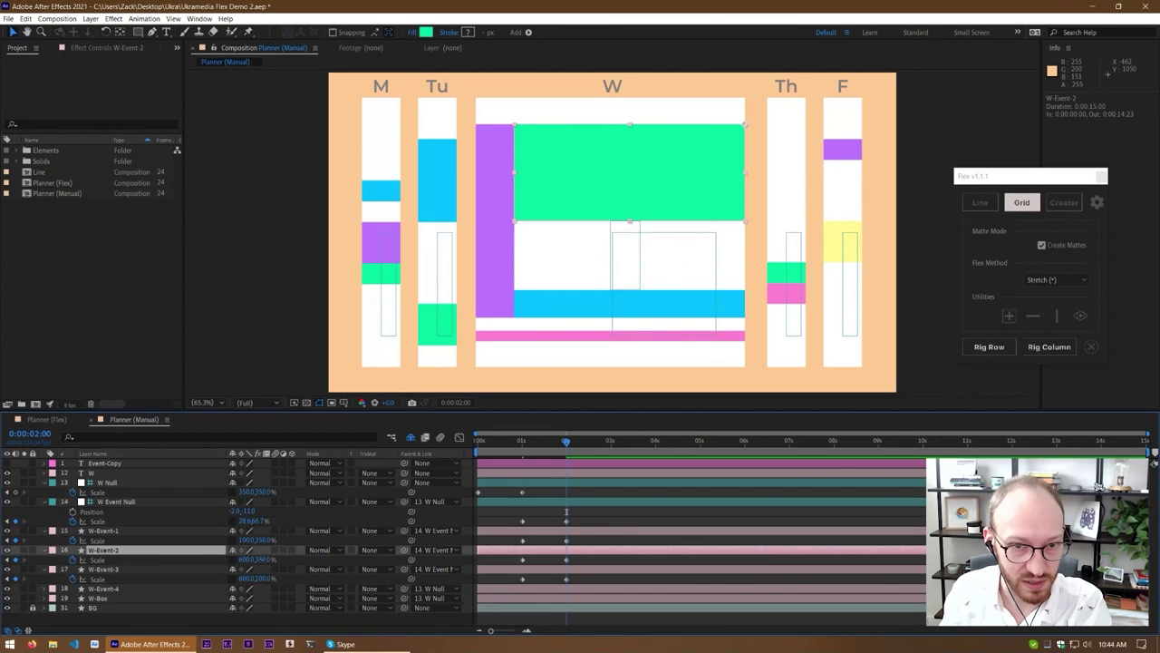
pyautogui.press('Return')
pyautogui.click(583, 538)
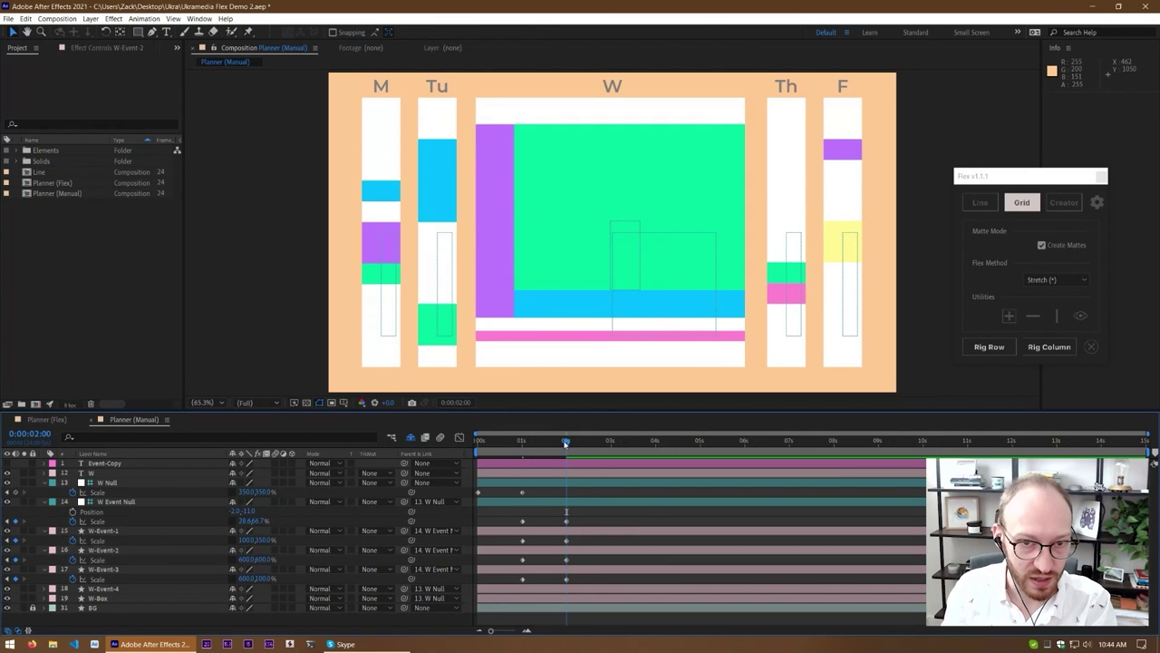
pyautogui.press('space')
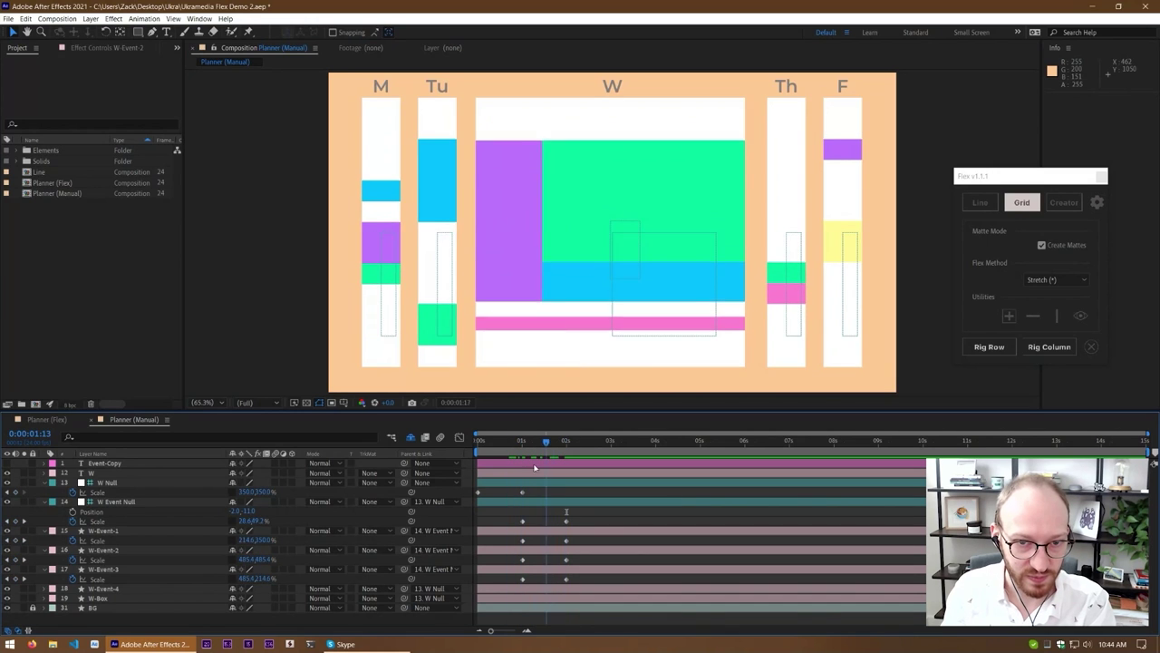
pyautogui.press('space')
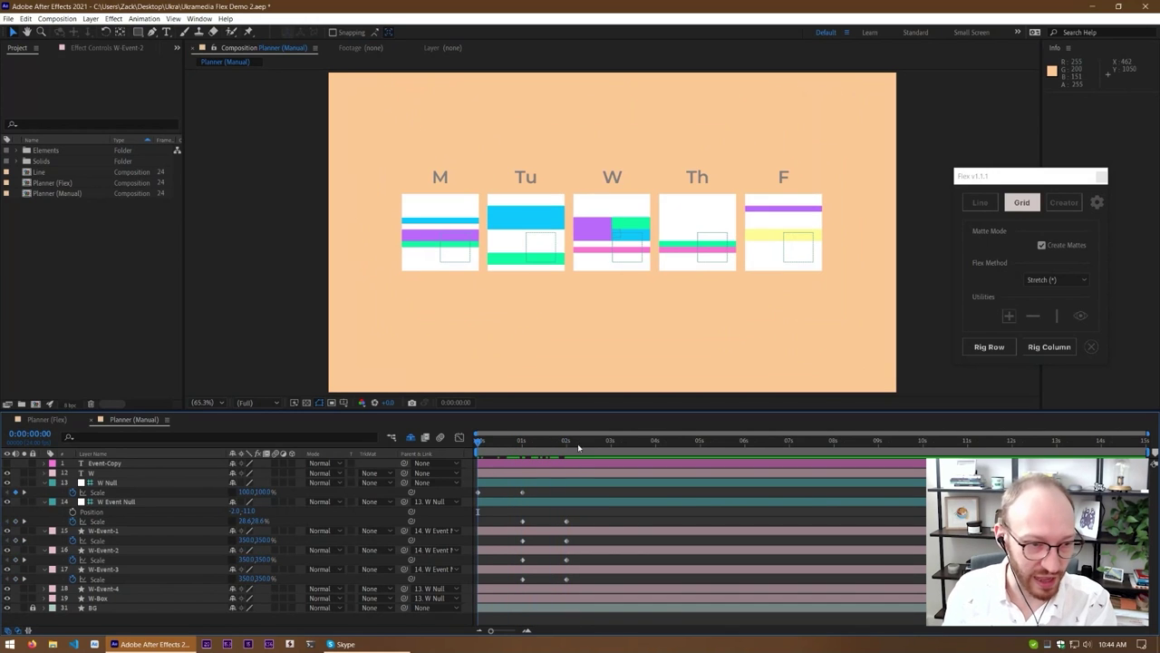
# Reveal the keyframed properties of all layers and preview the animation with the work area ending at about 3 seconds
pyautogui.press('u')
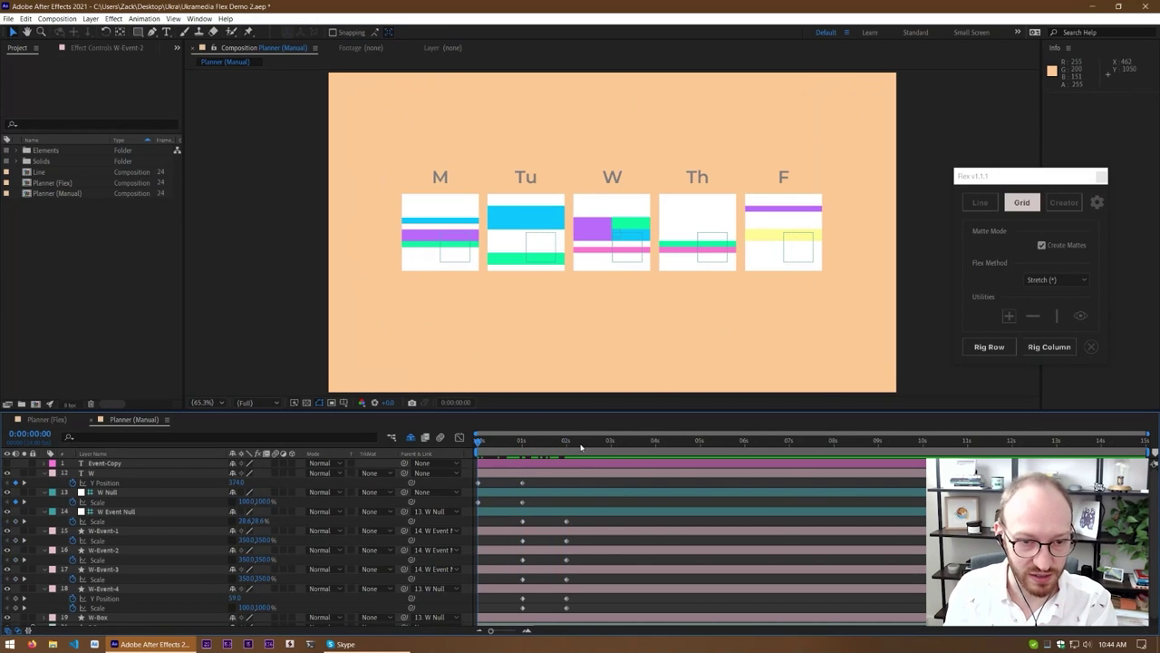
pyautogui.click(581, 444)
pyautogui.press('space')
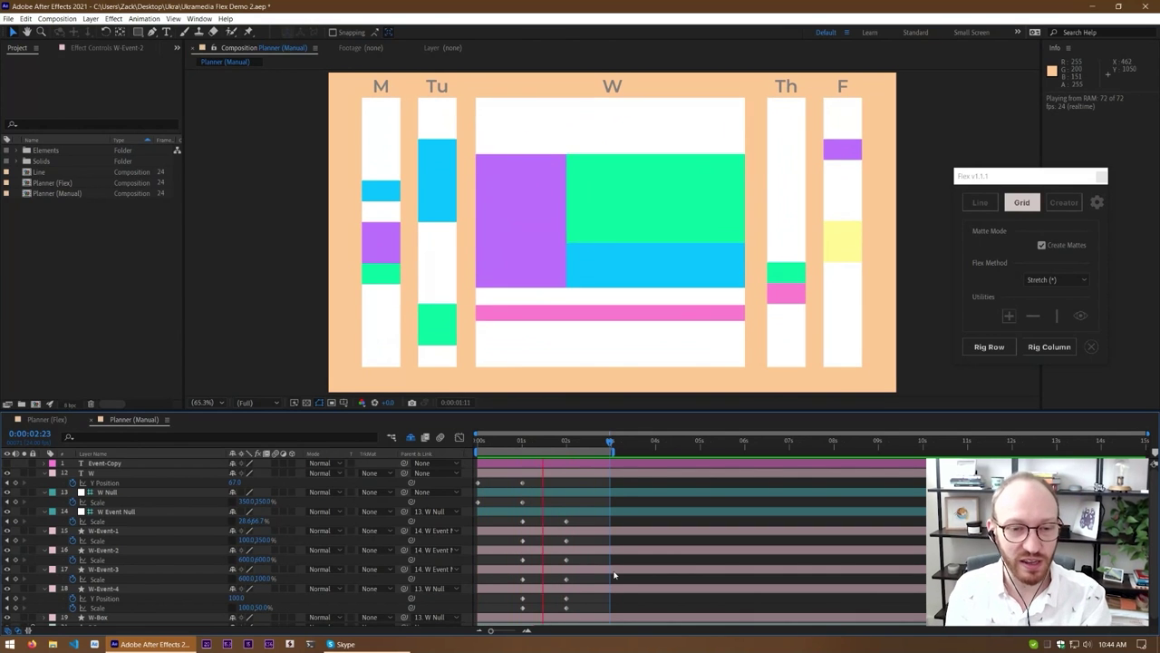
# Scrub back and forth between 1 and 2 seconds to check that the W events' edges stay aligned
pyautogui.moveTo(570, 444); pyautogui.dragTo(544, 445)
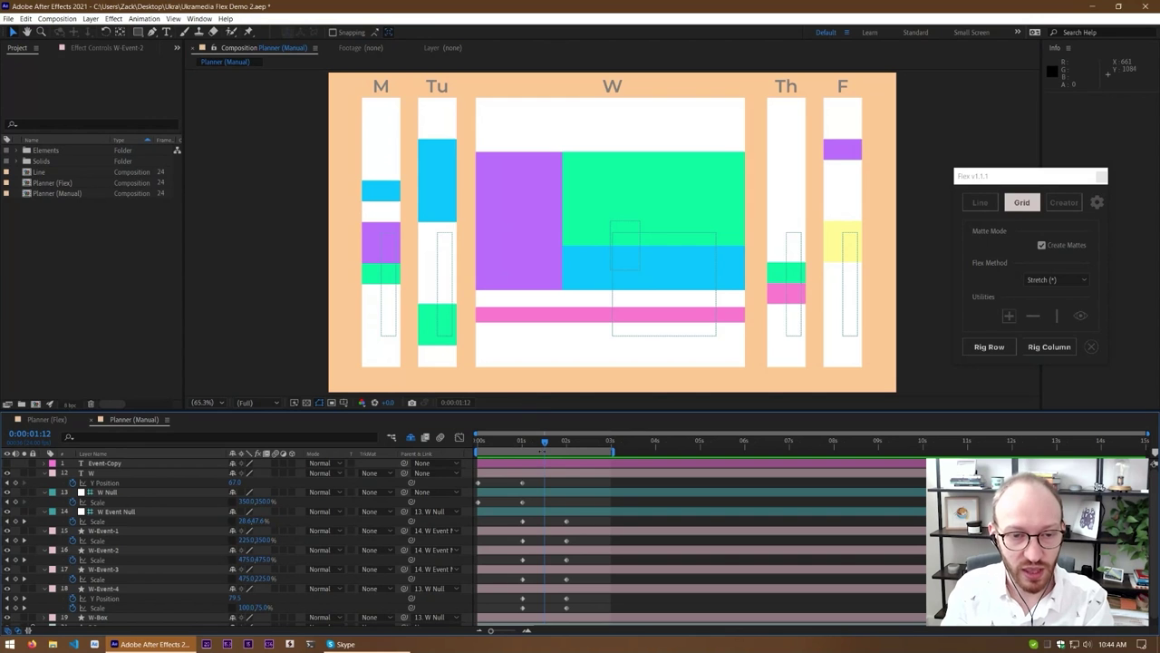
pyautogui.moveTo(543, 446)
pyautogui.mouseDown()
pyautogui.moveTo(490, 450)
pyautogui.moveTo(552, 450)
pyautogui.moveTo(525, 448)
pyautogui.mouseUp()
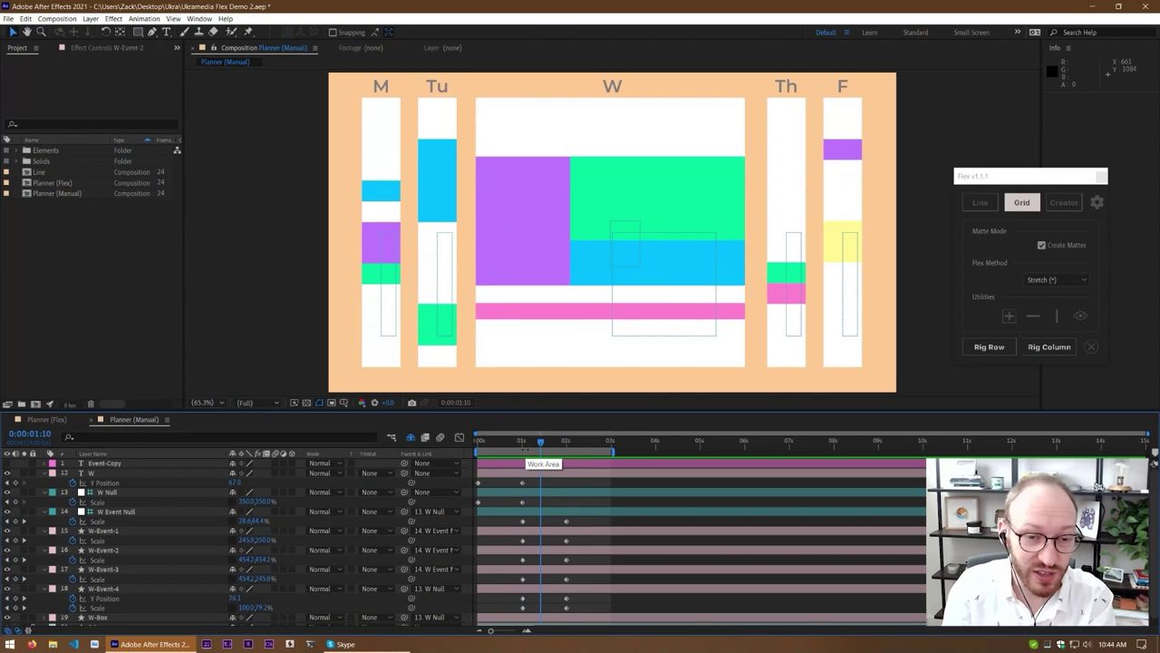
pyautogui.moveTo(539, 445); pyautogui.dragTo(571, 473)
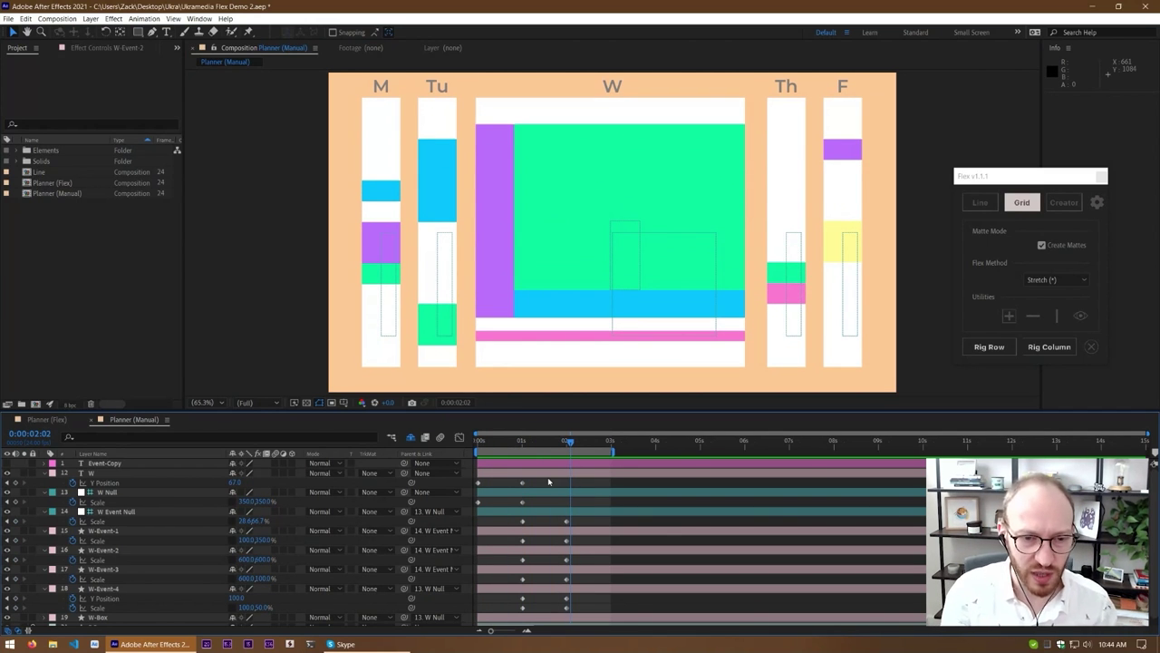
pyautogui.moveTo(544, 446); pyautogui.dragTo(568, 461)
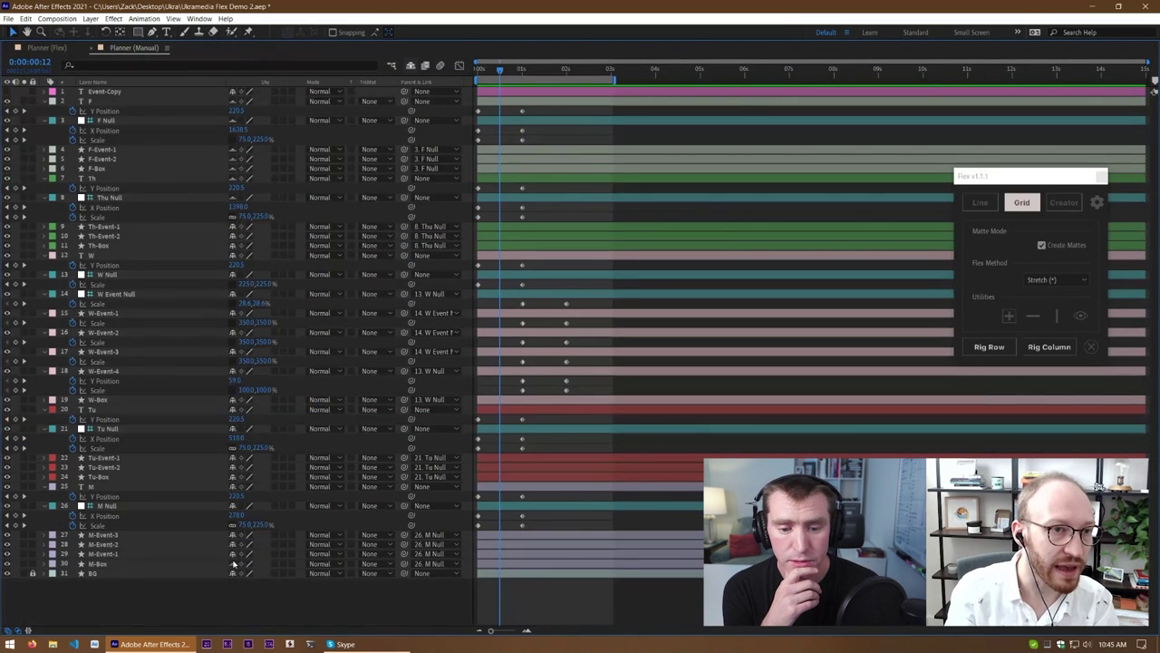
# Review the keyframes on all planner layers in the timeline, from the F column's to the M column's
pyautogui.press('`')
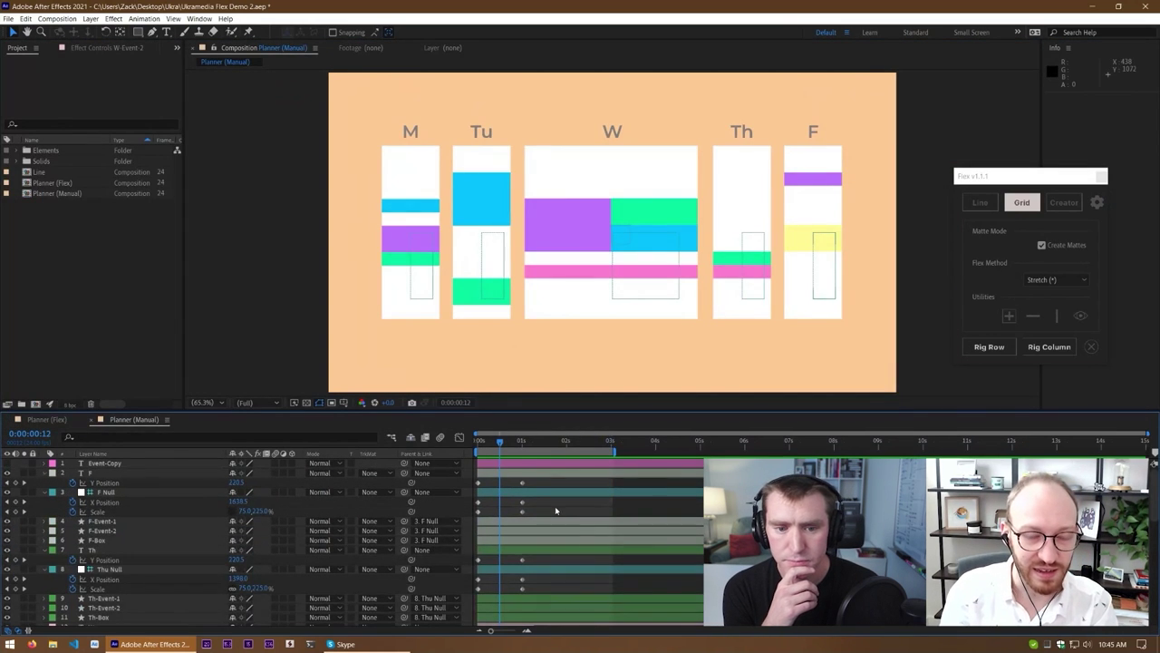
pyautogui.press('u')
pyautogui.press('u')
pyautogui.moveTo(554, 571); pyautogui.dragTo(602, 413)
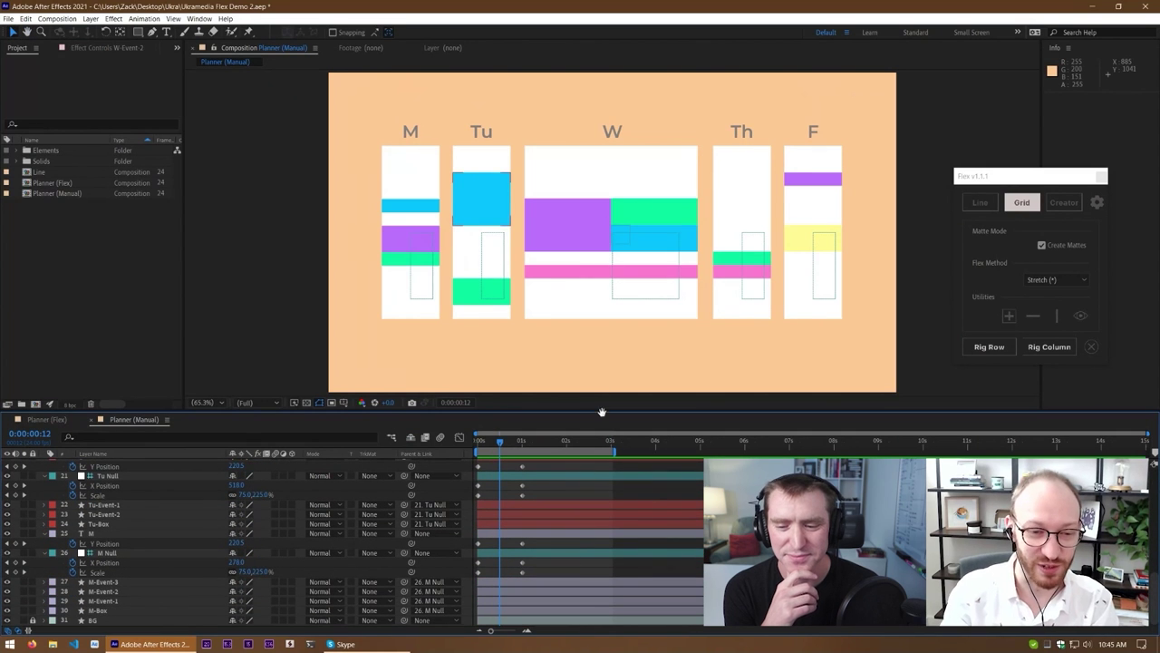
pyautogui.press('space')
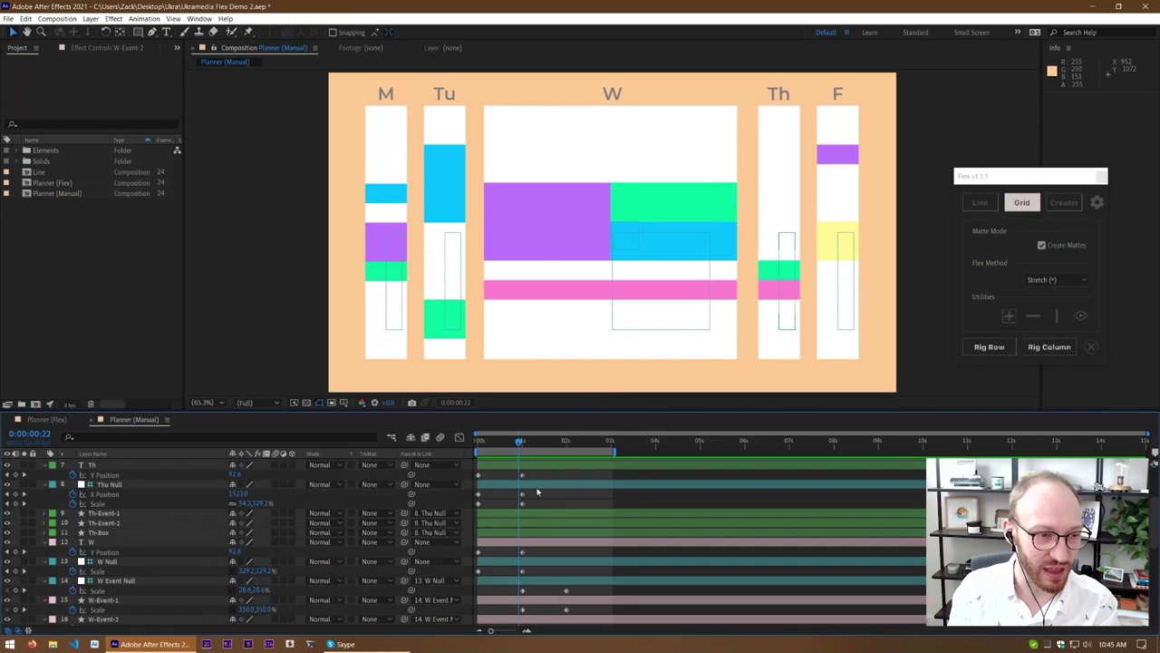
pyautogui.scroll(3, 544, 493)
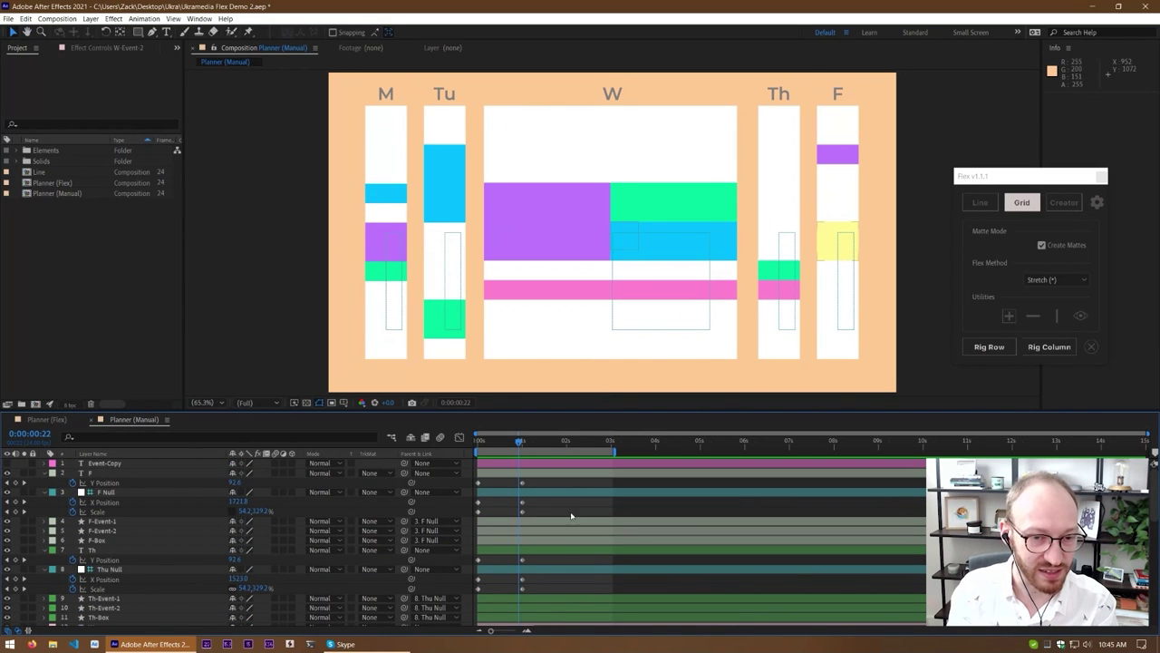
# Go to 2 seconds, select the Event-Copy text layer and make it visible
pyautogui.click(563, 463)
pyautogui.moveTo(519, 443); pyautogui.dragTo(580, 444)
pyautogui.moveTo(552, 540); pyautogui.dragTo(552, 516)
pyautogui.scroll(-6, 552, 517)
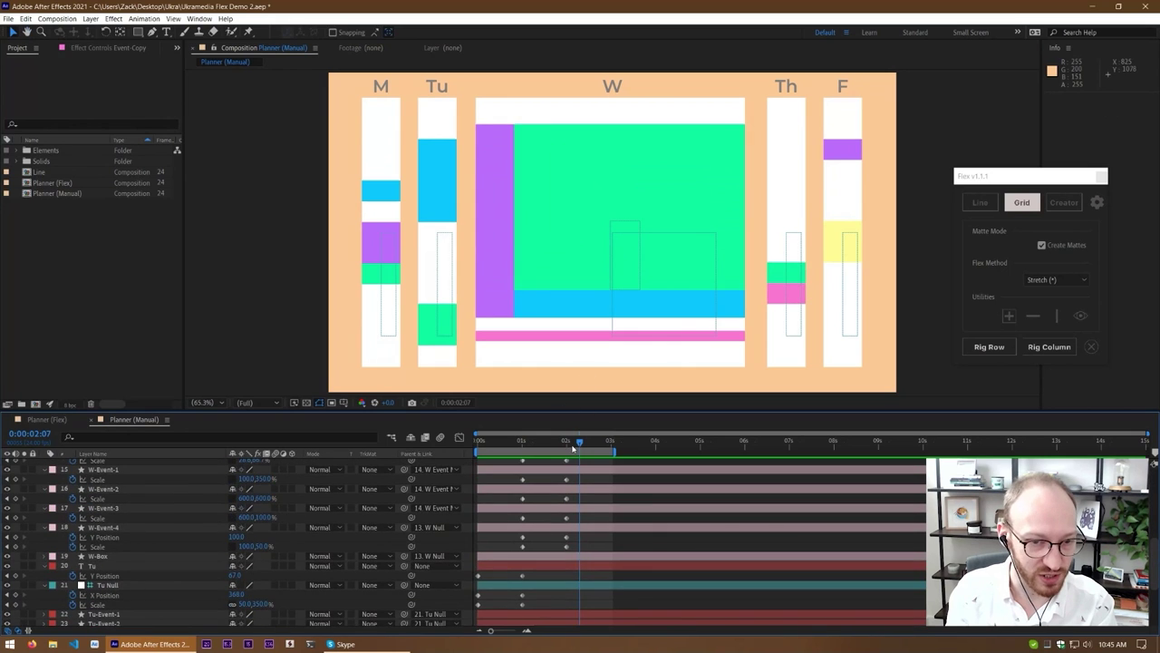
pyautogui.scroll(7, 559, 494)
pyautogui.click(92, 463)
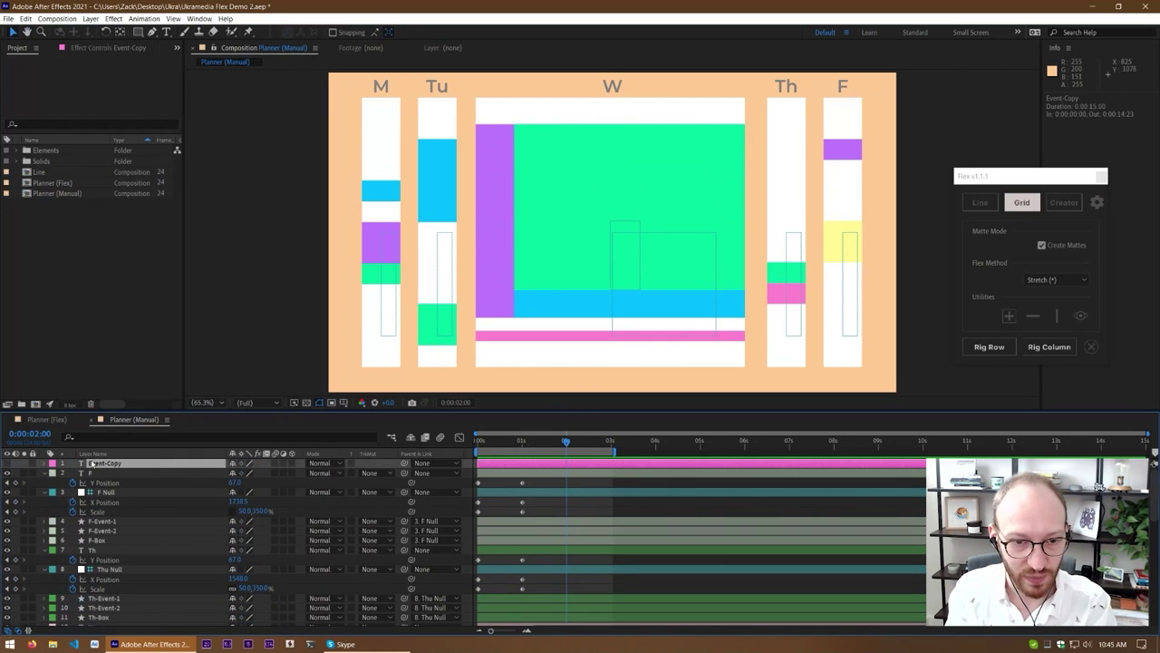
pyautogui.click(7, 464)
pyautogui.scroll(-7, 510, 559)
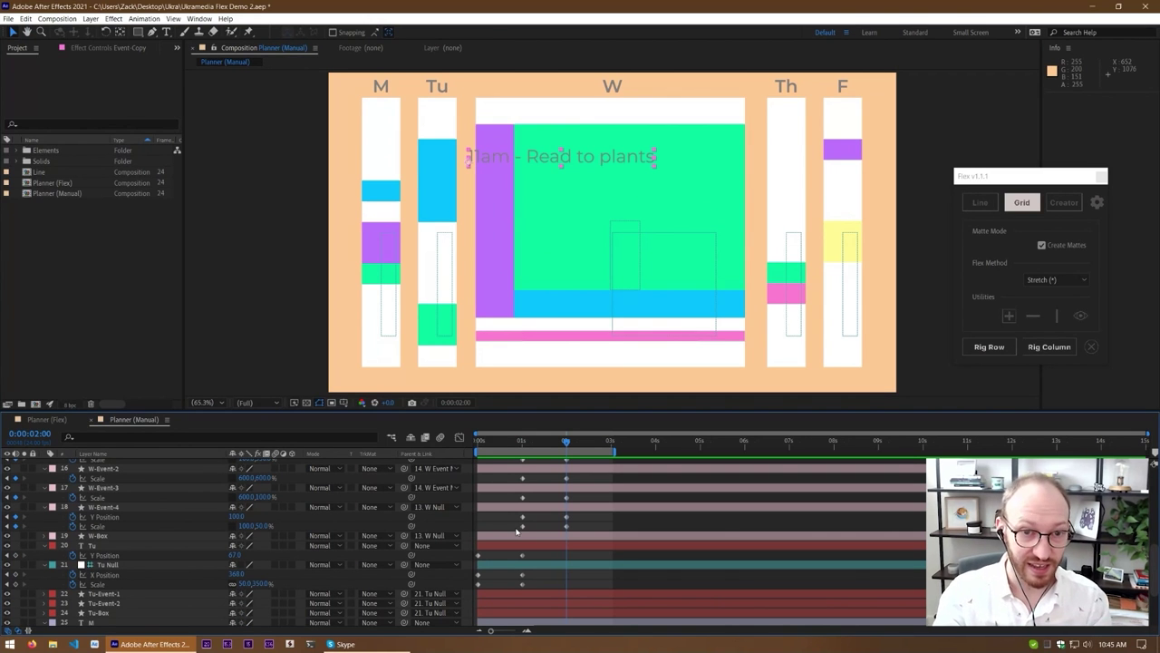
# Preview the planner animation and, at 2 seconds, move the Event-Copy text into the upper-left corner of the green W event
pyautogui.press('space')
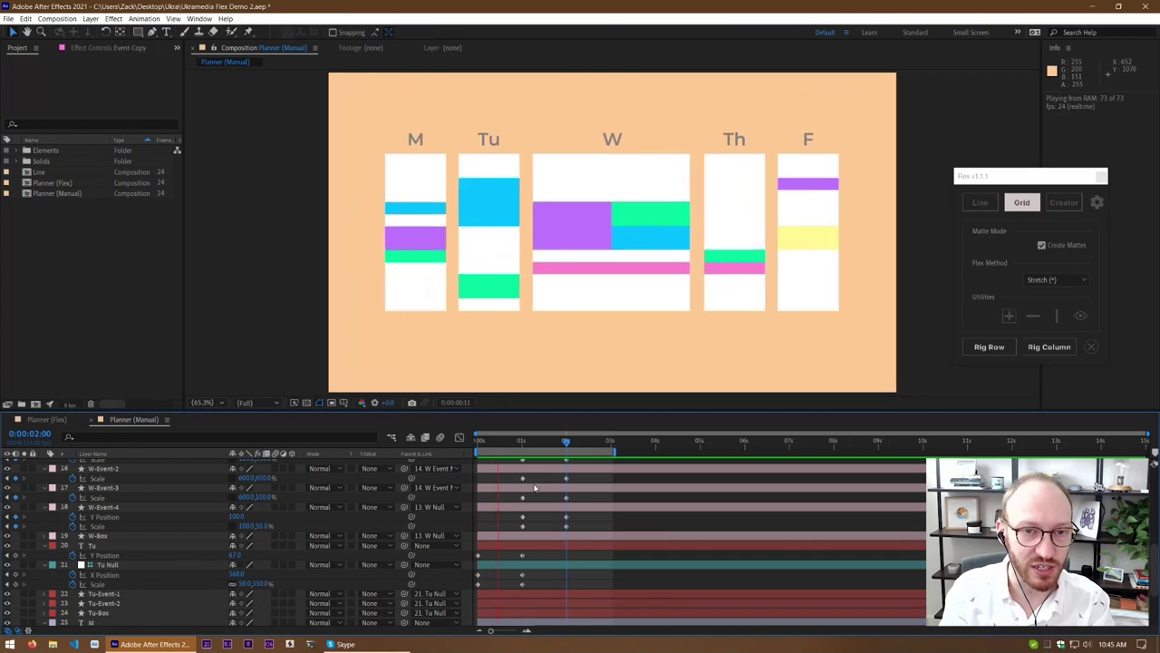
pyautogui.press('space')
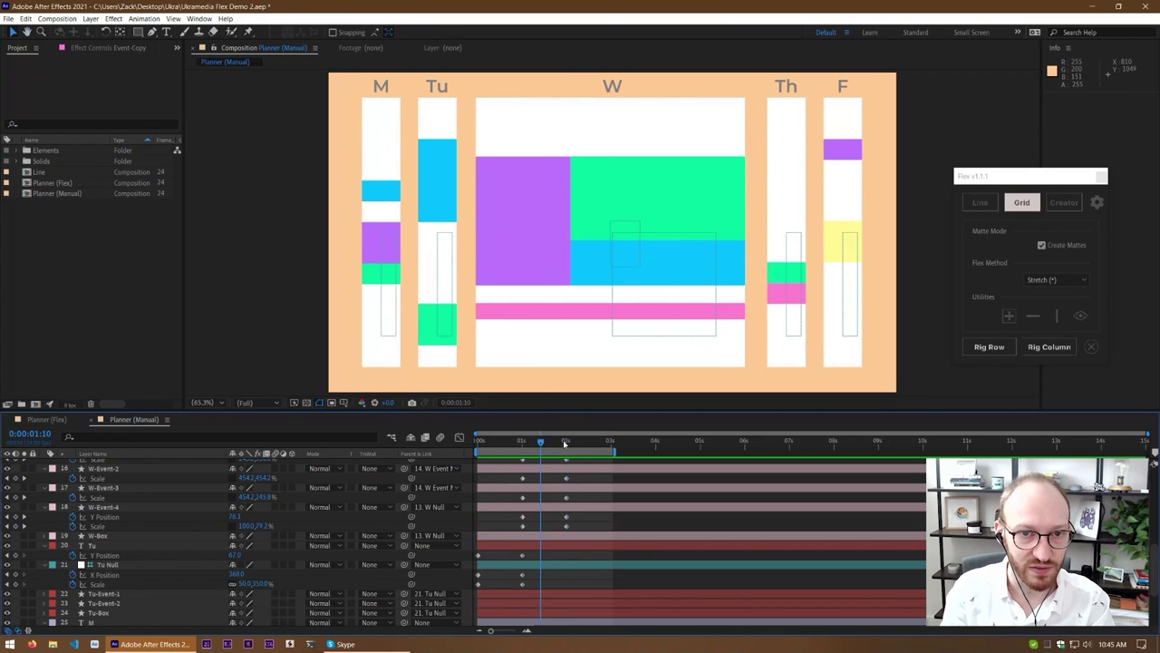
pyautogui.moveTo(564, 442); pyautogui.dragTo(580, 447)
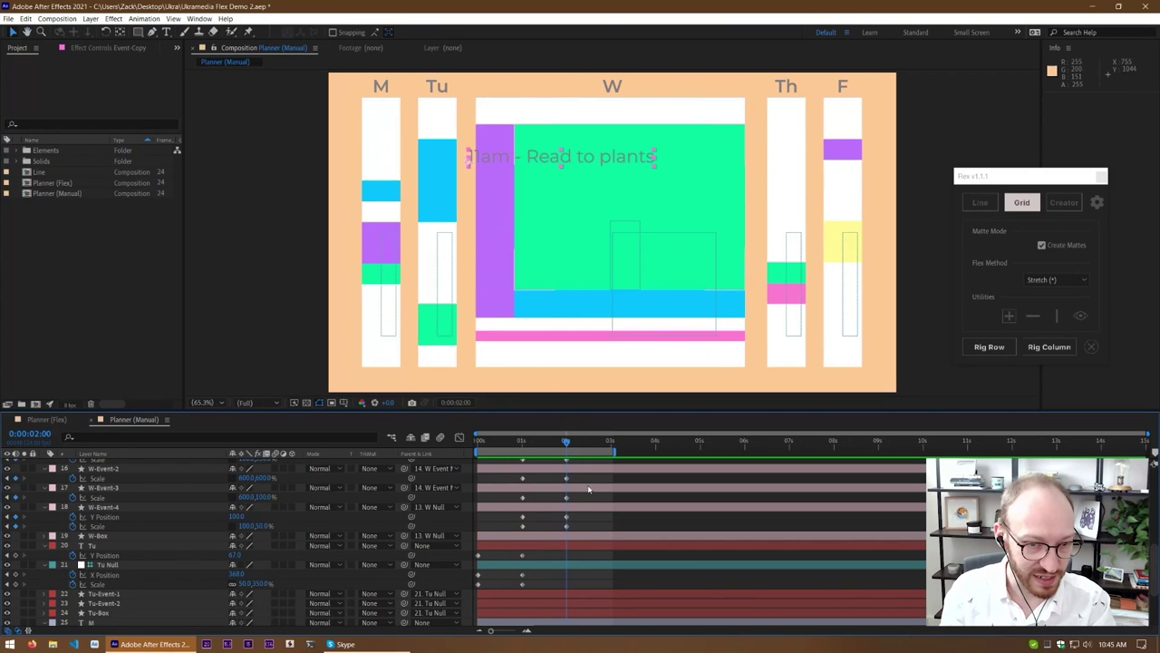
pyautogui.scroll(6, 589, 490)
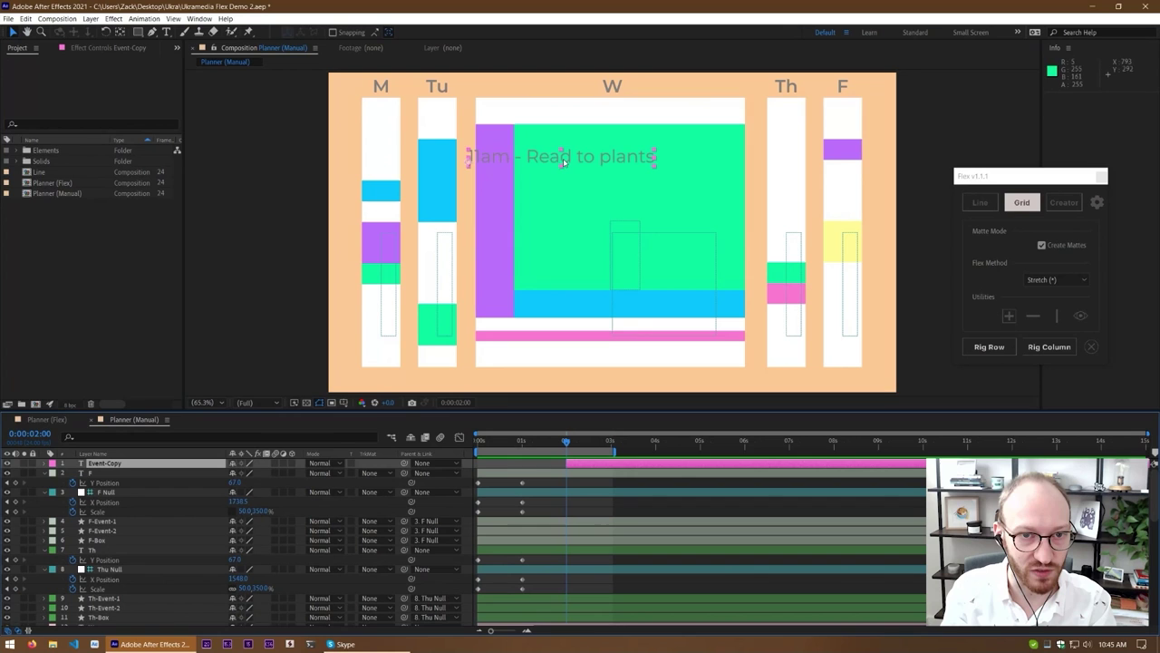
pyautogui.moveTo(563, 162); pyautogui.dragTo(613, 146)
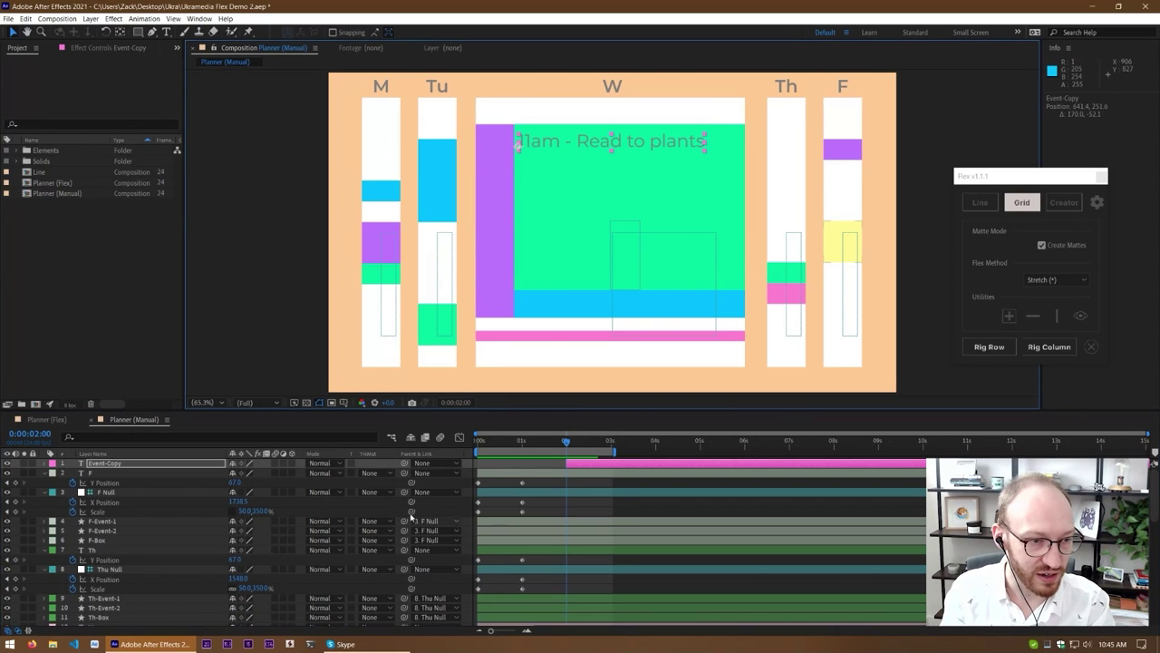
# Keyframe the Event-Copy text's opacity from 0% at 2 seconds to 100% at 0:02:10 and preview the fade
pyautogui.press('t')
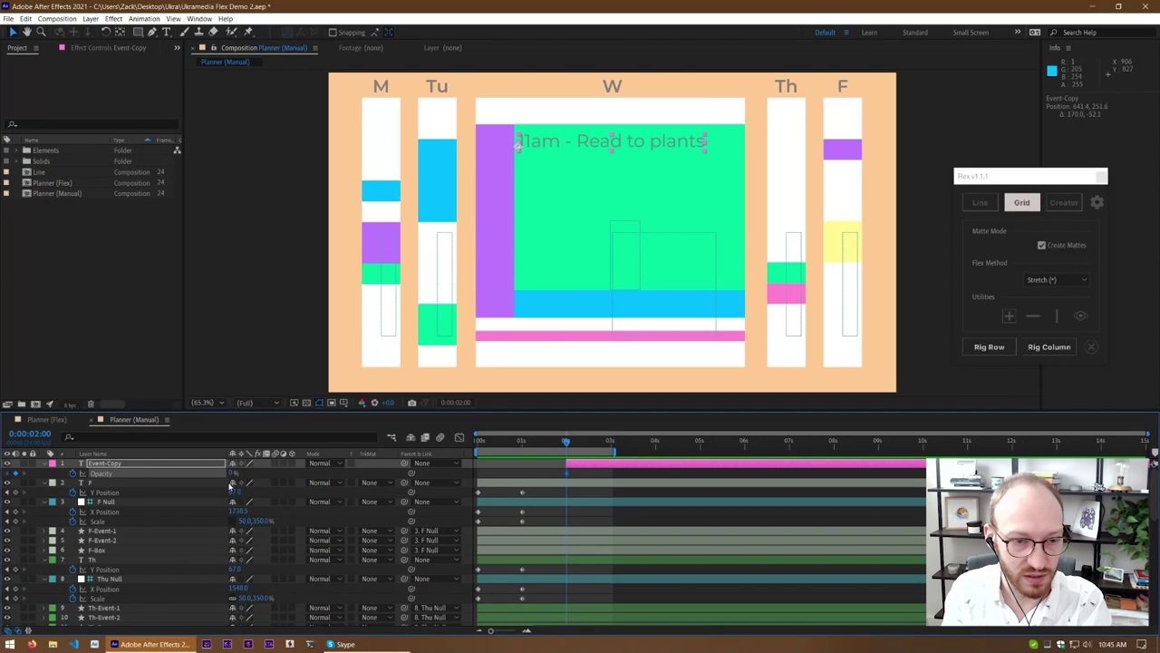
pyautogui.click(242, 477)
pyautogui.write('10')
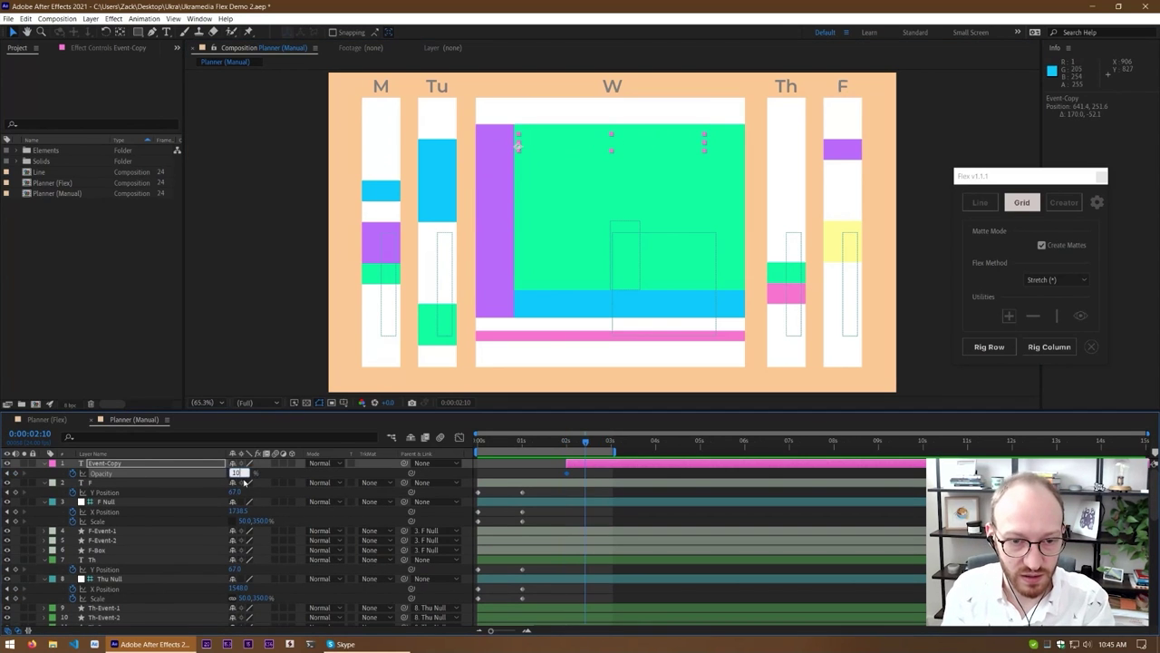
pyautogui.write('0')
pyautogui.press('Return')
pyautogui.moveTo(586, 443)
pyautogui.mouseDown()
pyautogui.moveTo(546, 448)
pyautogui.moveTo(574, 446)
pyautogui.mouseUp()
pyautogui.press('space')
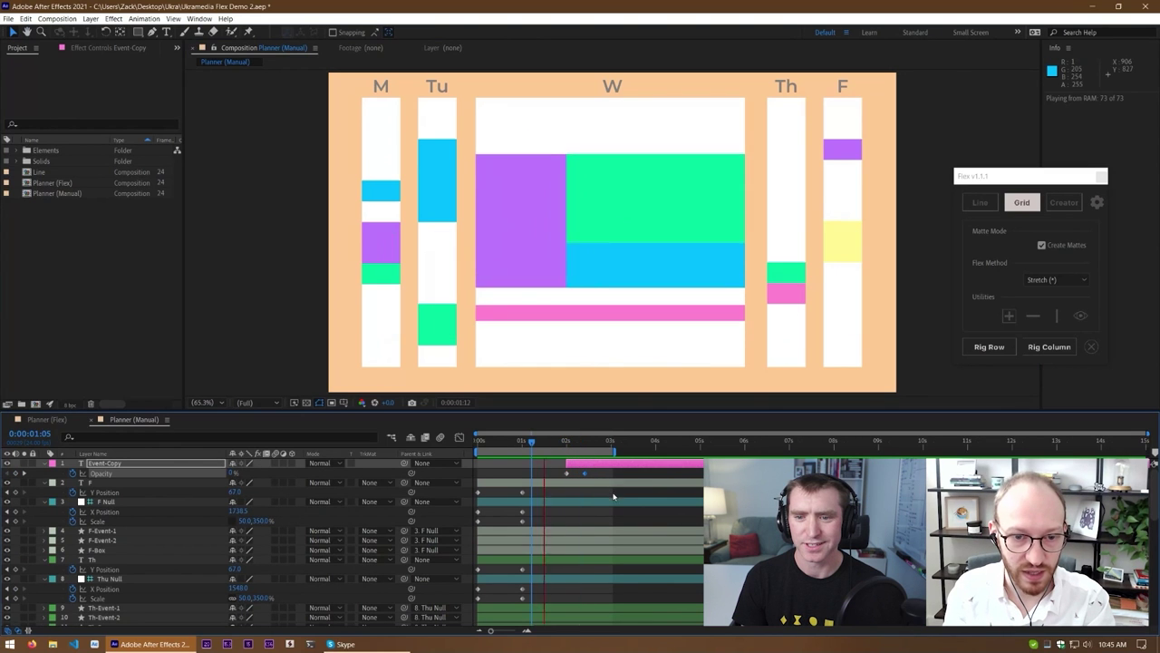
# Parent the Event-Copy text layer to the W-Event-3 layer
pyautogui.press('`')
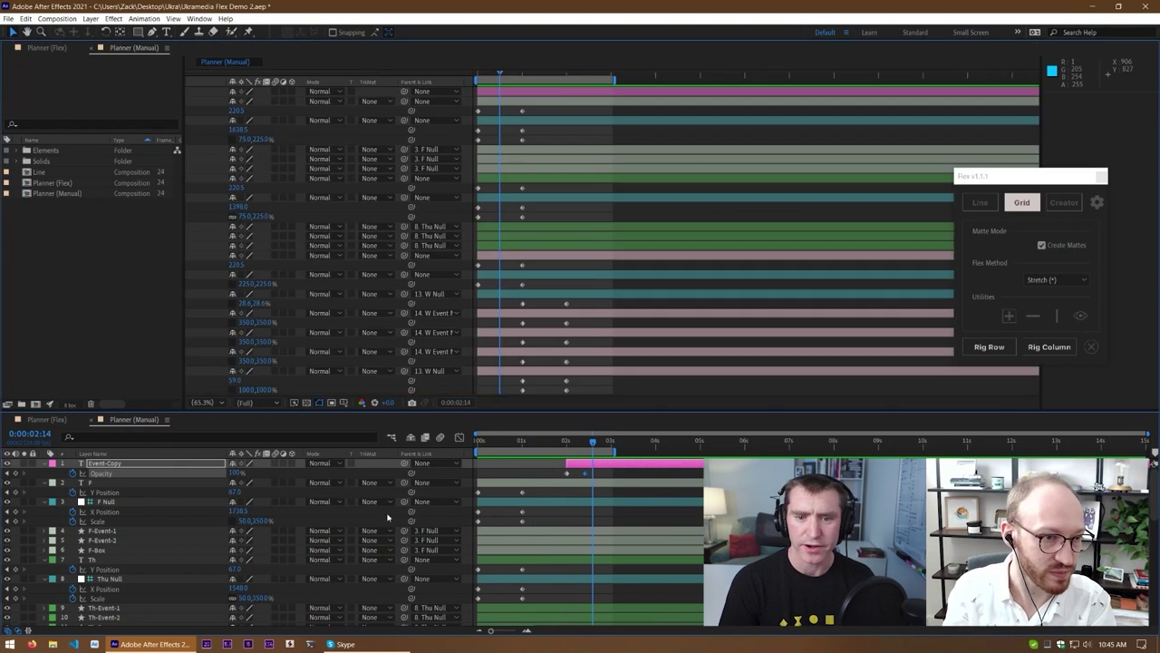
pyautogui.moveTo(404, 91); pyautogui.dragTo(186, 361)
pyautogui.press('`')
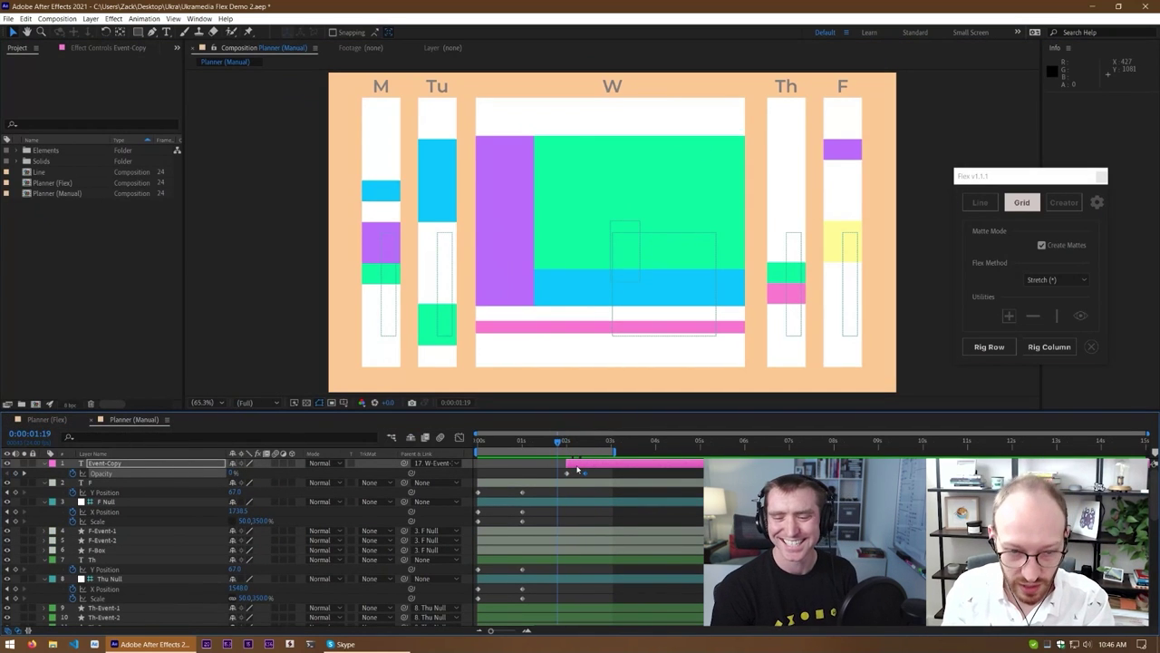
# Retime the Event-Copy layer with its fade to start at 0:02:02 and preview it
pyautogui.moveTo(557, 449); pyautogui.dragTo(578, 444)
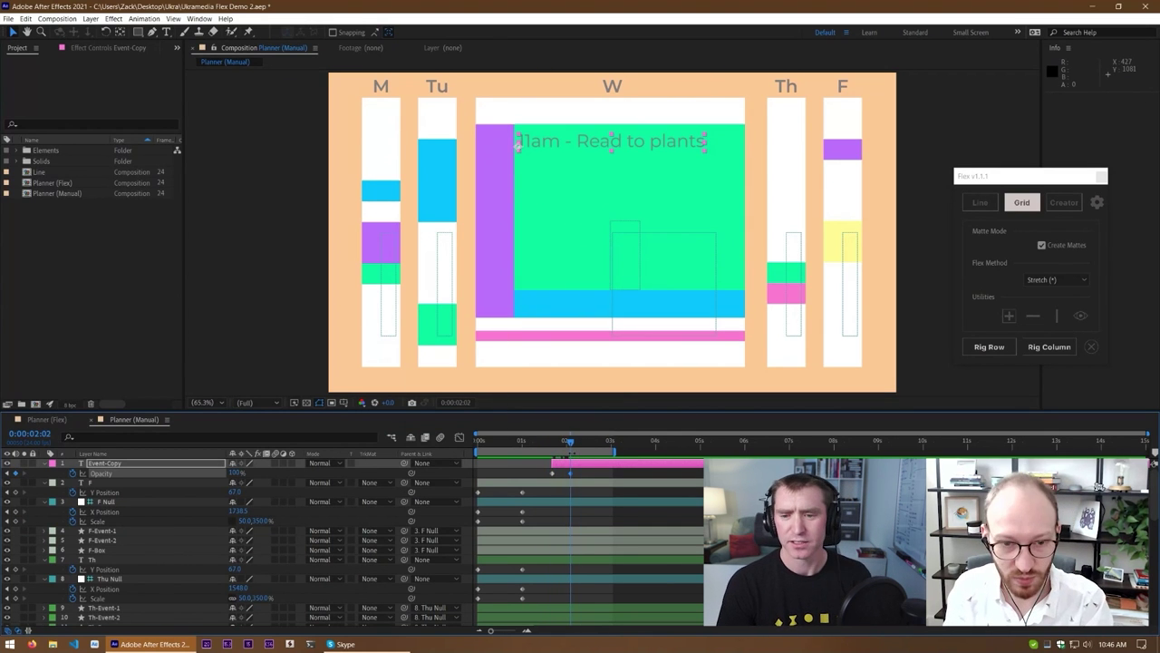
pyautogui.press('[')
pyautogui.press('space')
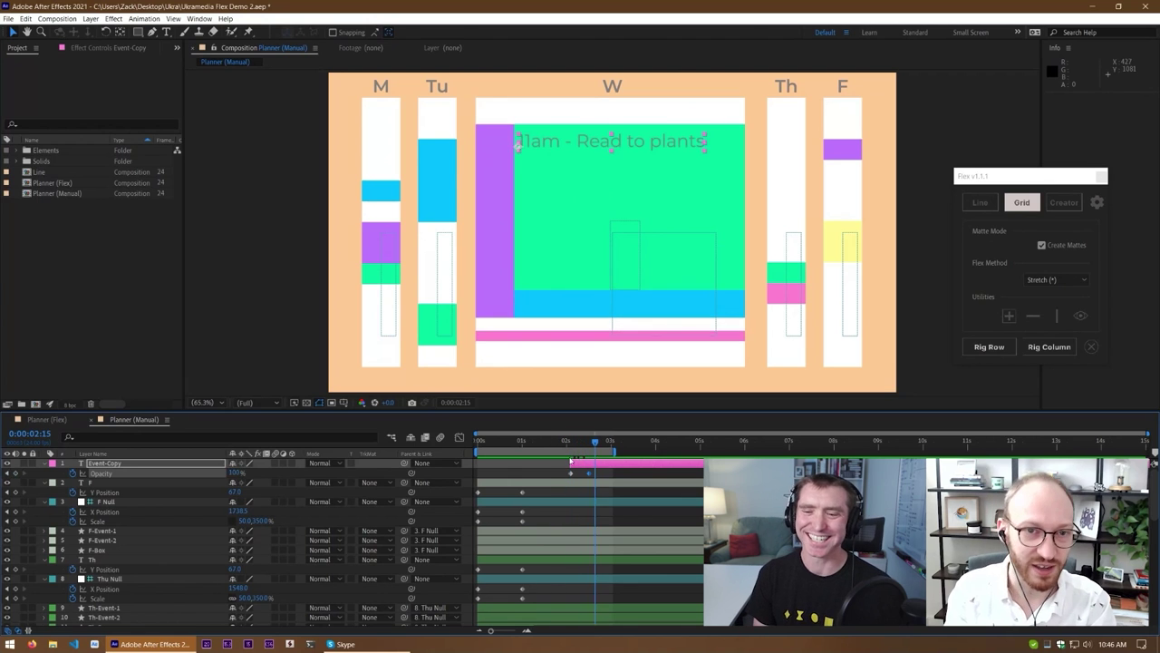
# Collapse the keyframed properties of all layers and save the project
pyautogui.click(575, 493)
pyautogui.press('u')
pyautogui.hotkey('ctrl', 's')
# Scrub around 1 second and play the complete manual planner animation
pyautogui.moveTo(601, 484); pyautogui.dragTo(606, 356)
pyautogui.moveTo(559, 445)
pyautogui.mouseDown()
pyautogui.moveTo(487, 451)
pyautogui.moveTo(541, 458)
pyautogui.mouseUp()
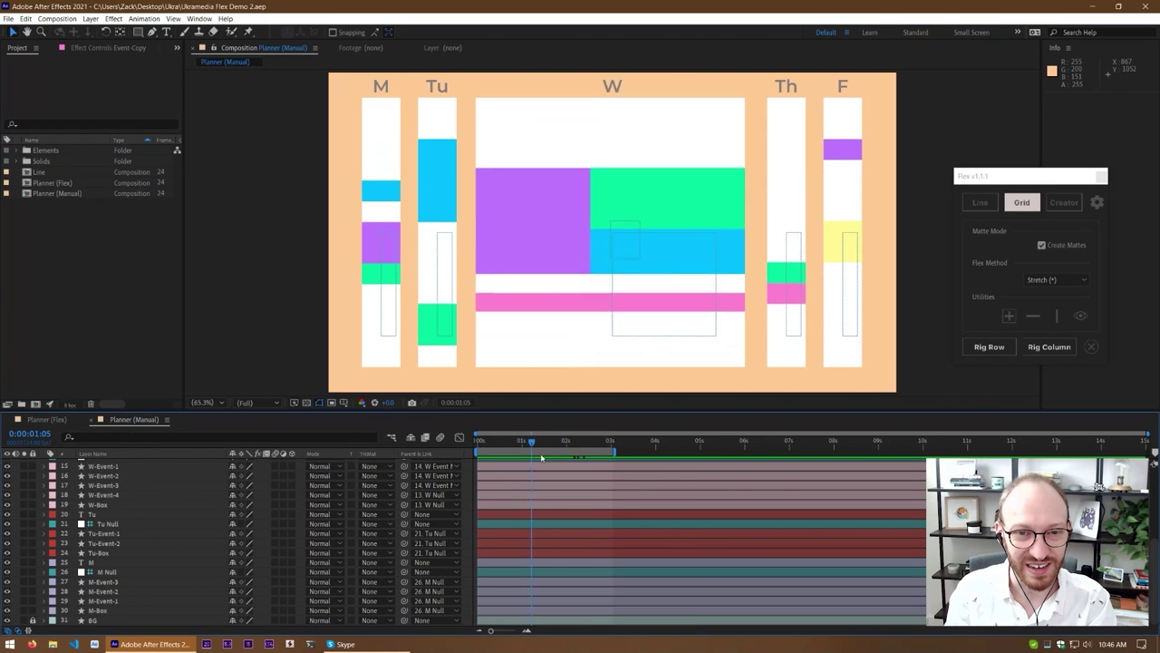
pyautogui.press('space')
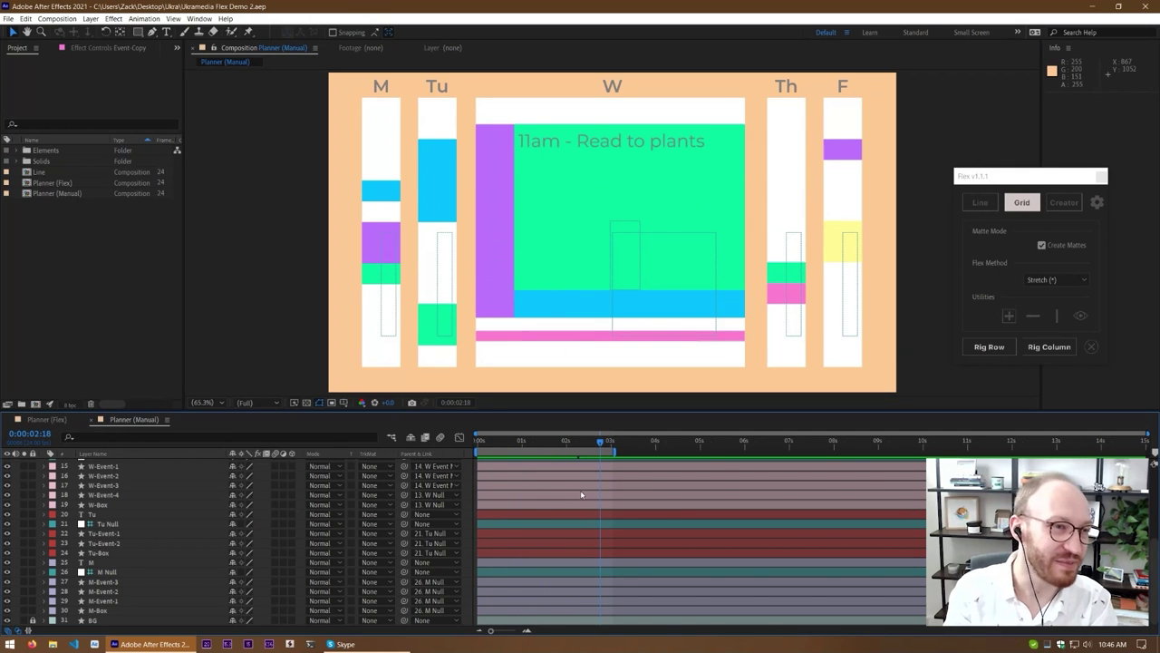
# Switch between the Planner (Manual) and Planner (Flex) compositions to compare their layer stacks
pyautogui.click(55, 323)
pyautogui.moveTo(77, 275); pyautogui.dragTo(112, 361)
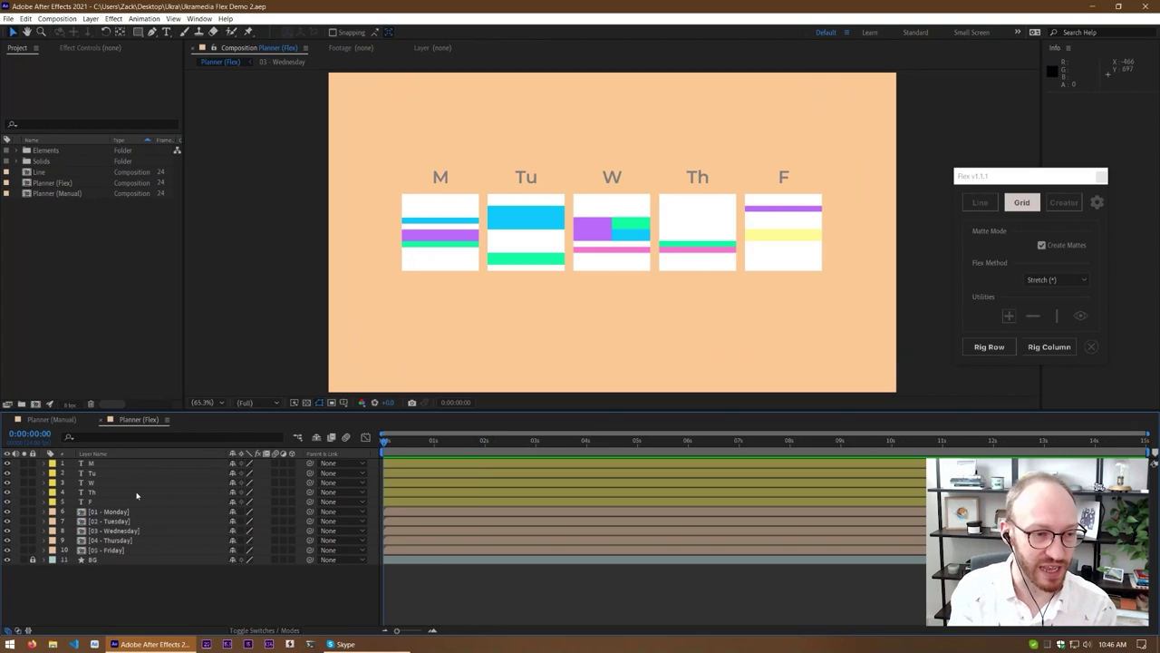
pyautogui.click(60, 421)
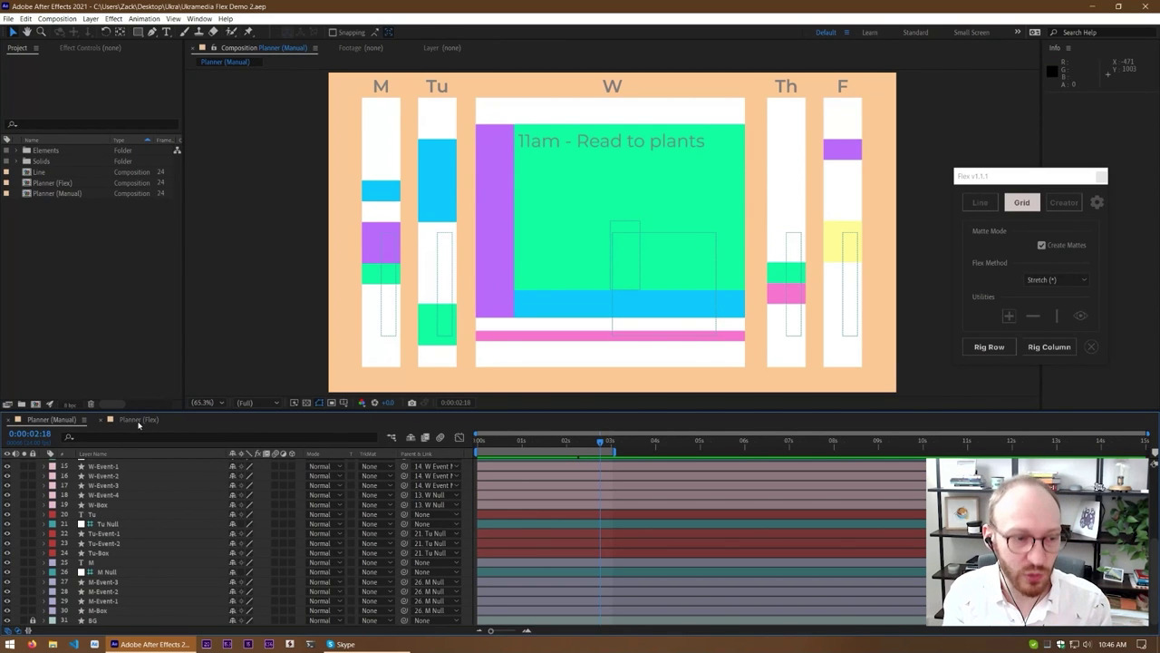
pyautogui.click(138, 420)
# Go through the Monday to Thursday precomps in Planner (Flex) to examine how each day is built as one layer
pyautogui.click(117, 512)
pyautogui.click(120, 521)
pyautogui.click(121, 530)
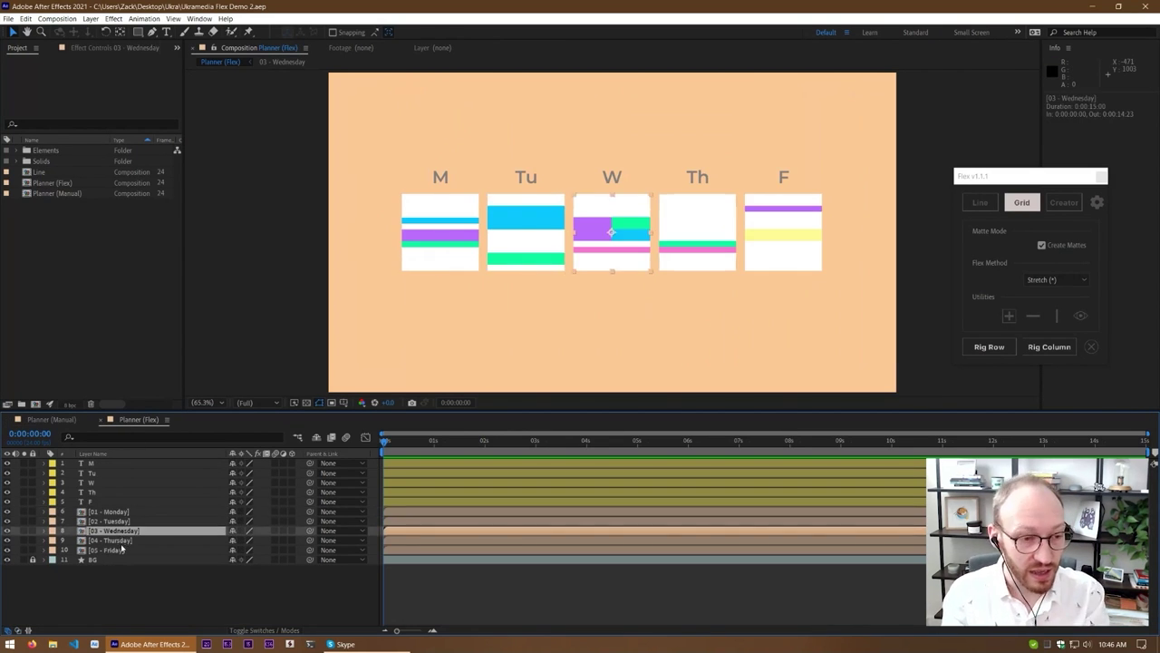
pyautogui.click(114, 577)
pyautogui.click(127, 521)
pyautogui.click(138, 512)
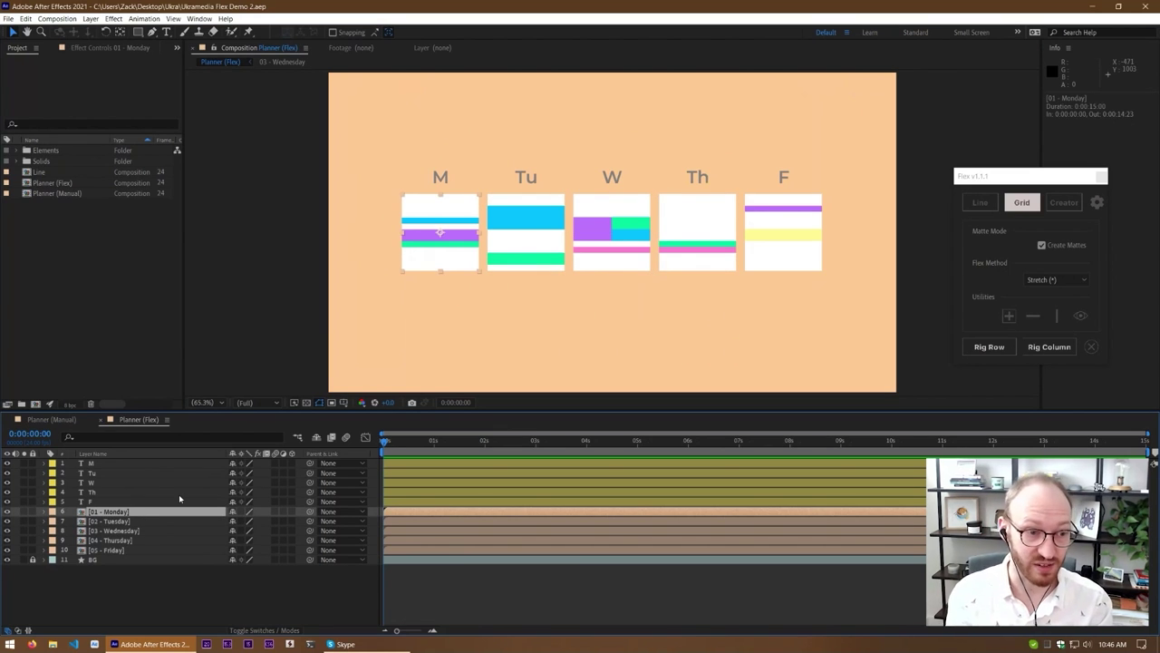
pyautogui.click(120, 521)
pyautogui.click(122, 530)
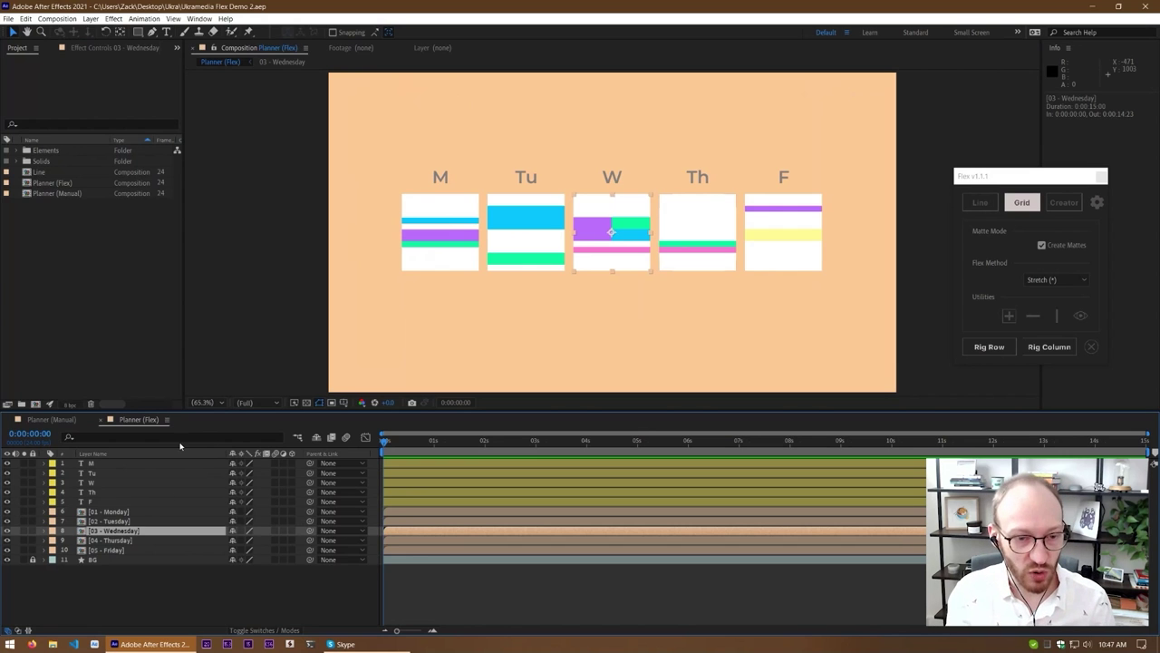
pyautogui.click(156, 593)
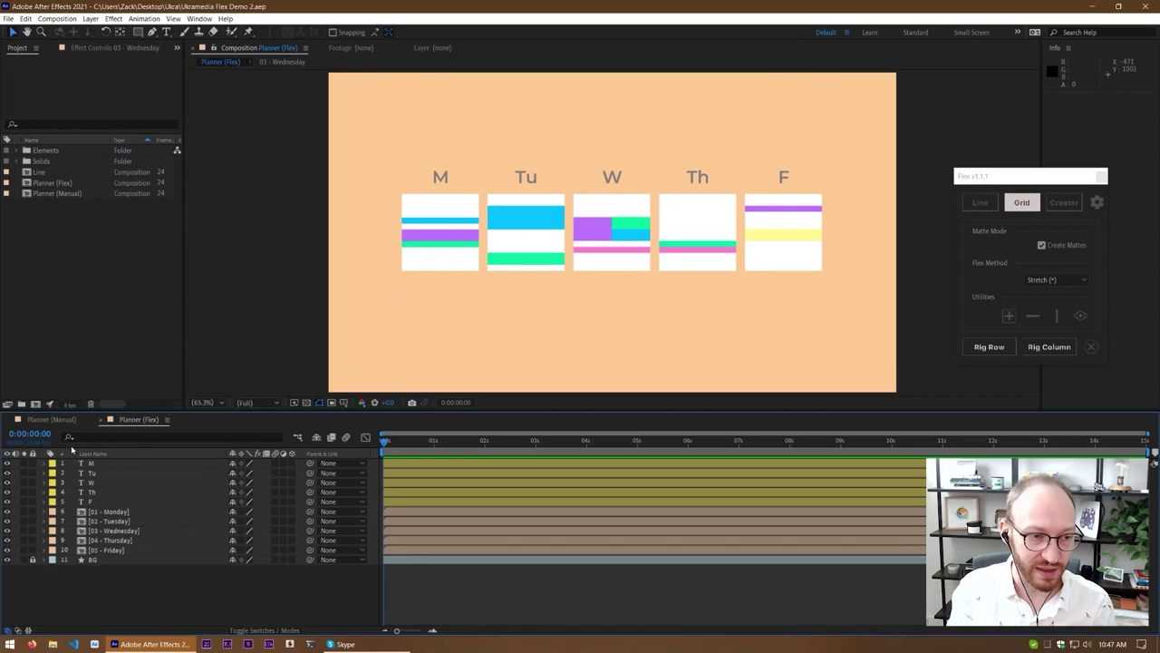
pyautogui.click(112, 512)
pyautogui.click(110, 523)
pyautogui.click(115, 531)
pyautogui.click(115, 540)
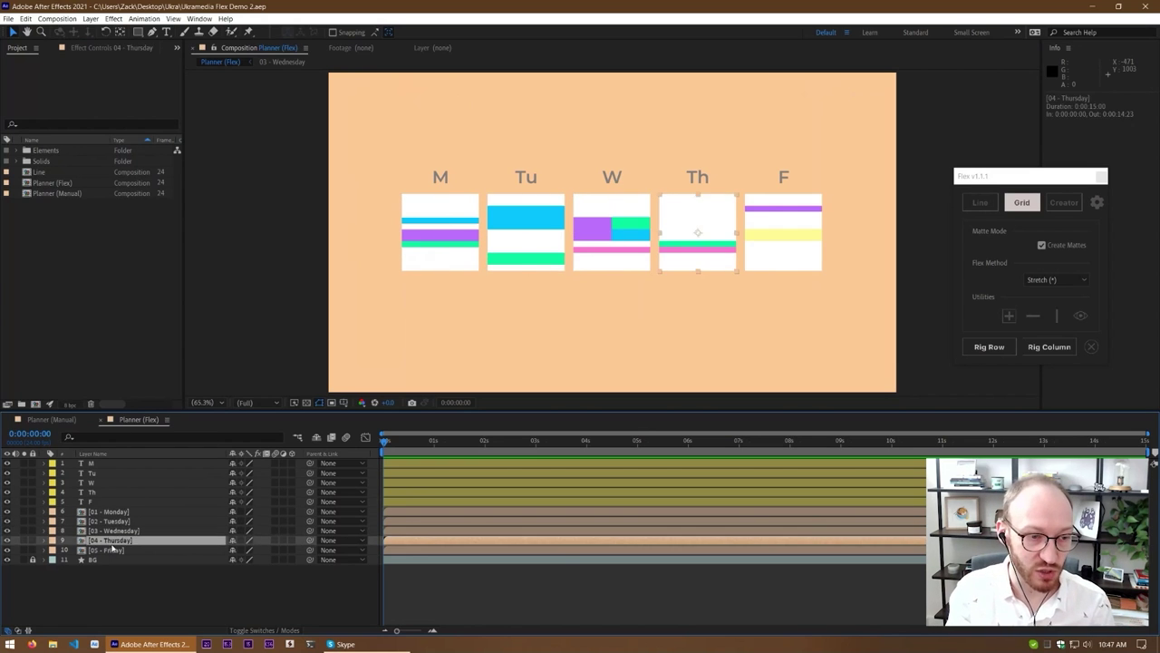
# Try changing the scale of the 03 - Wednesday precomp, undo it and hide its scale property
pyautogui.click(116, 532)
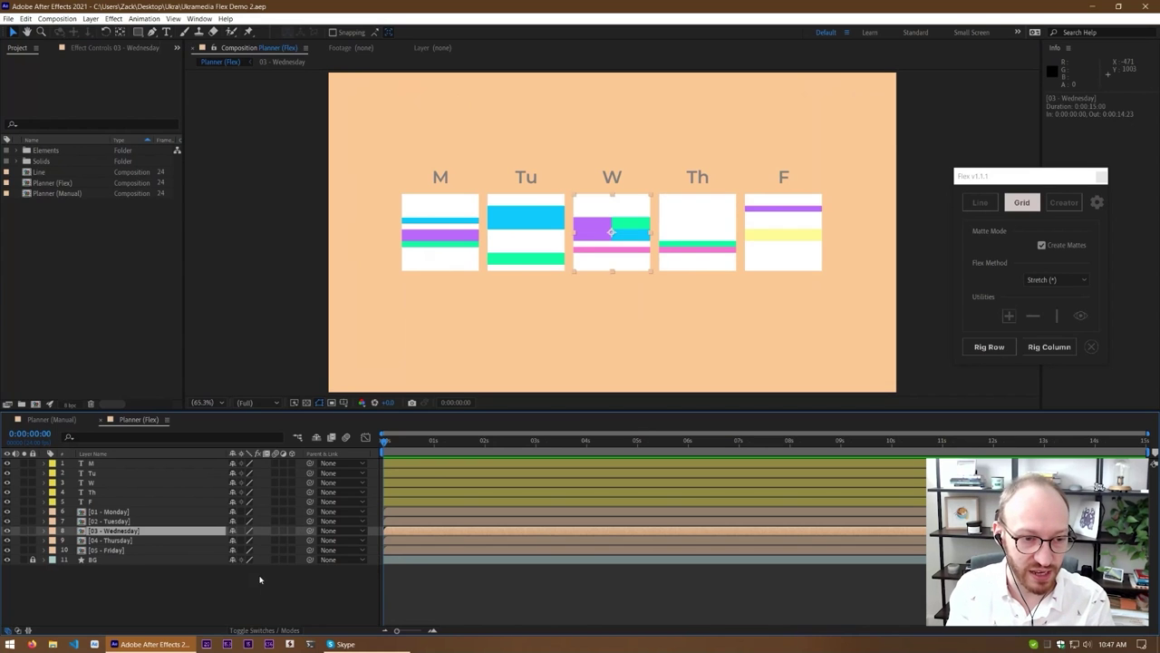
pyautogui.press('s')
pyautogui.moveTo(243, 540)
pyautogui.mouseDown()
pyautogui.moveTo(270, 540)
pyautogui.moveTo(247, 542)
pyautogui.mouseUp()
pyautogui.hotkey('ctrl', 'z')
pyautogui.press('s')
# Hide the five day label text layers M, Tu, W, Th and F and clear the selection
pyautogui.click(102, 501)
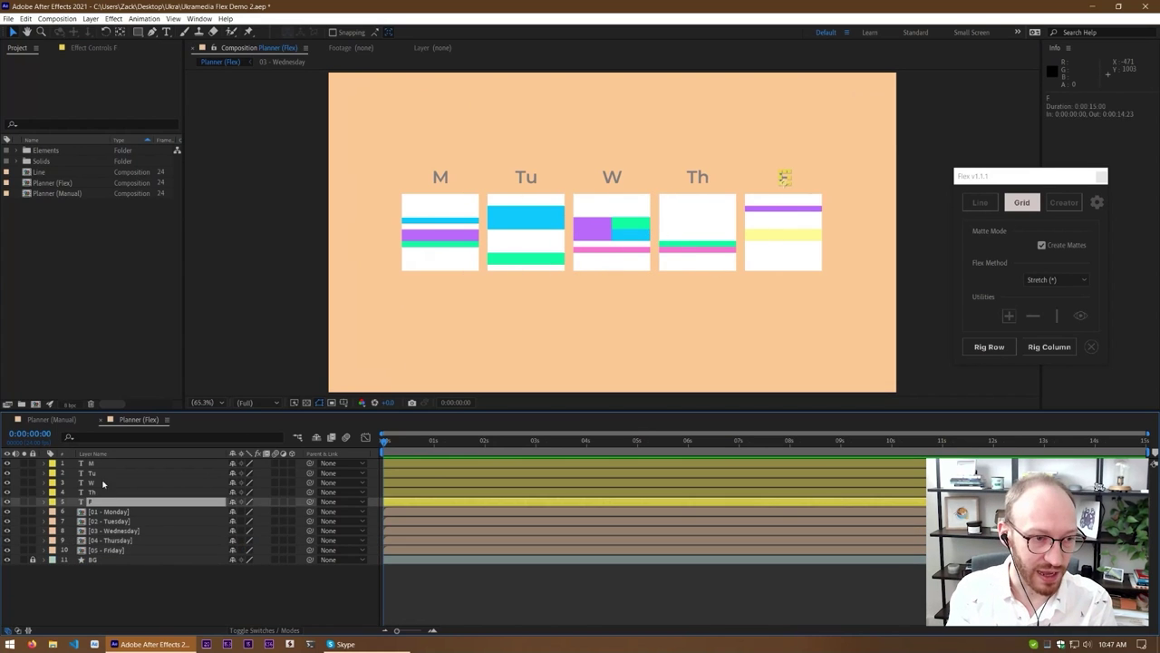
pyautogui.keyDown('shift'); pyautogui.click(94, 463); pyautogui.keyUp('shift')
pyautogui.click(7, 464)
pyautogui.press('F2')
# Select the five day precomps from 01 - Monday to 05 - Friday and clear the selection again
pyautogui.click(122, 513)
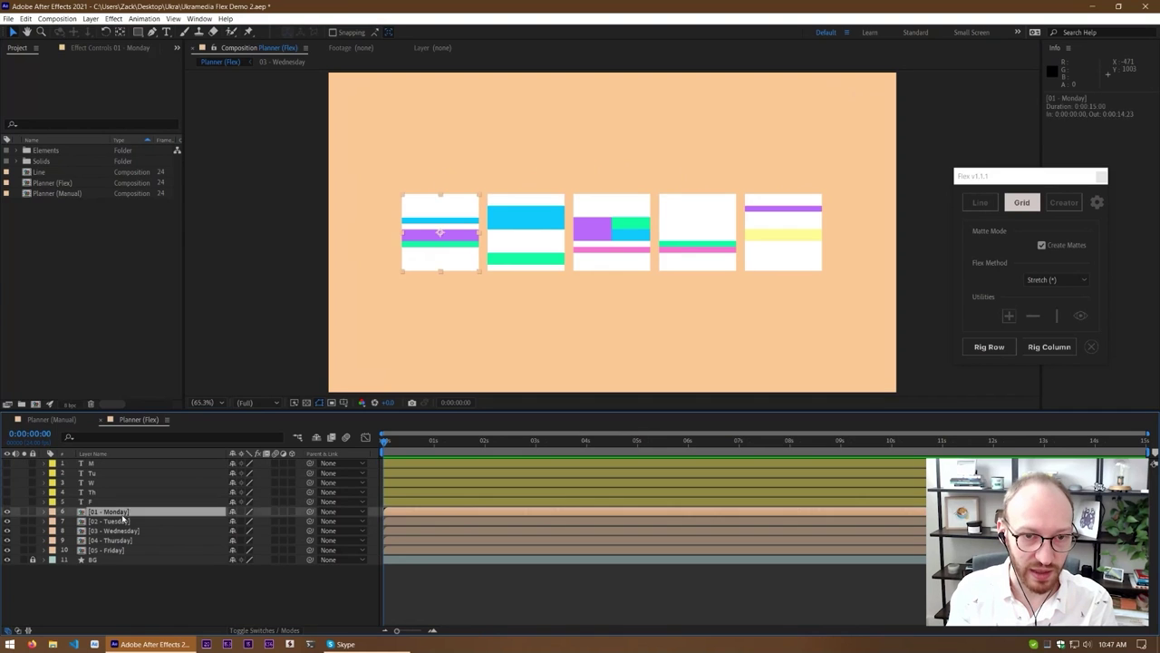
pyautogui.keyDown('ctrl'); pyautogui.click(124, 521); pyautogui.keyUp('ctrl')
pyautogui.keyDown('ctrl'); pyautogui.click(123, 531); pyautogui.keyUp('ctrl')
pyautogui.keyDown('ctrl'); pyautogui.click(123, 541); pyautogui.keyUp('ctrl')
pyautogui.keyDown('ctrl'); pyautogui.click(118, 551); pyautogui.keyUp('ctrl')
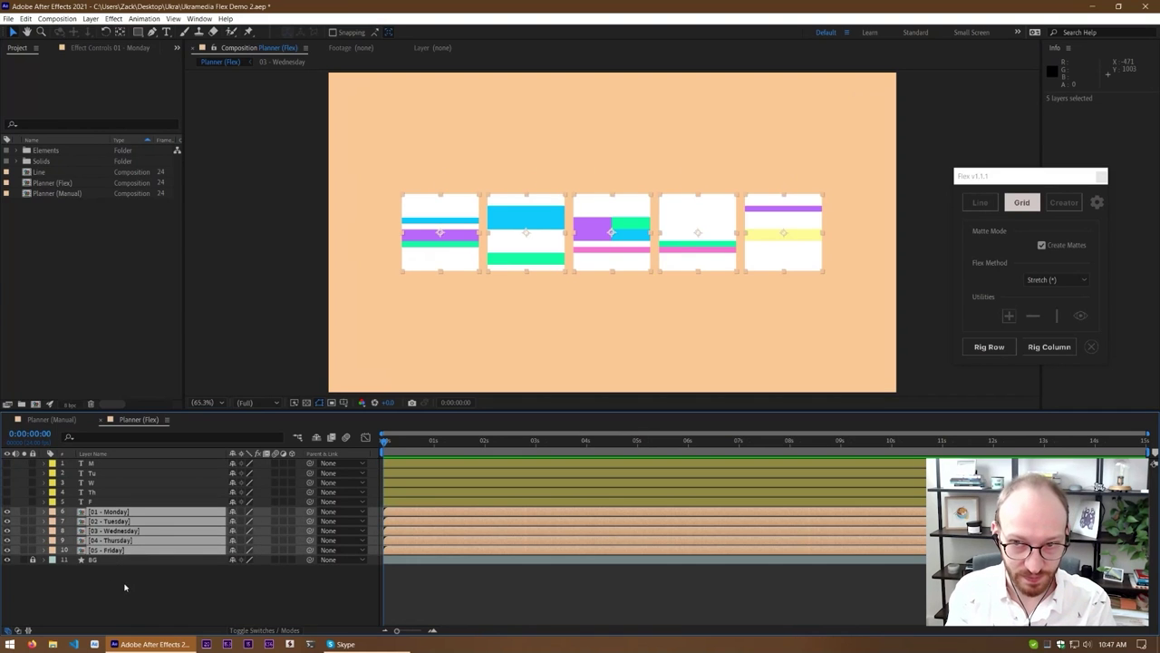
pyautogui.click(123, 588)
# Rig the five day precomps as a row in Flex's Line mode with mattes off and the Fit Best method
pyautogui.moveTo(1000, 178); pyautogui.dragTo(954, 181)
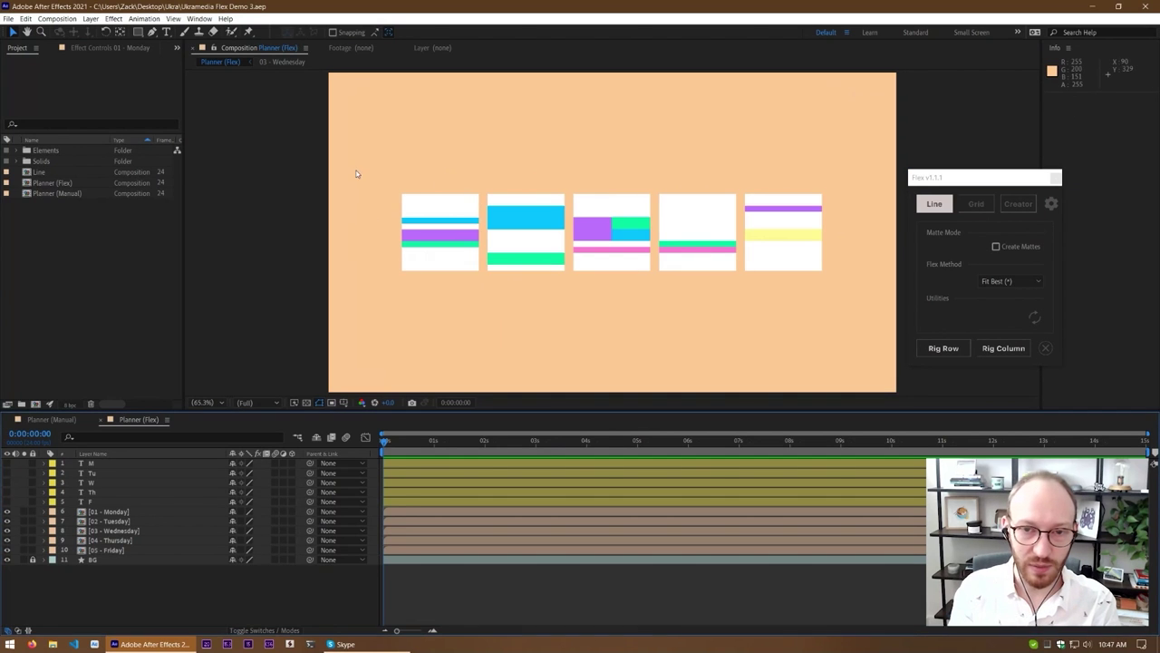
pyautogui.moveTo(356, 173); pyautogui.dragTo(836, 297)
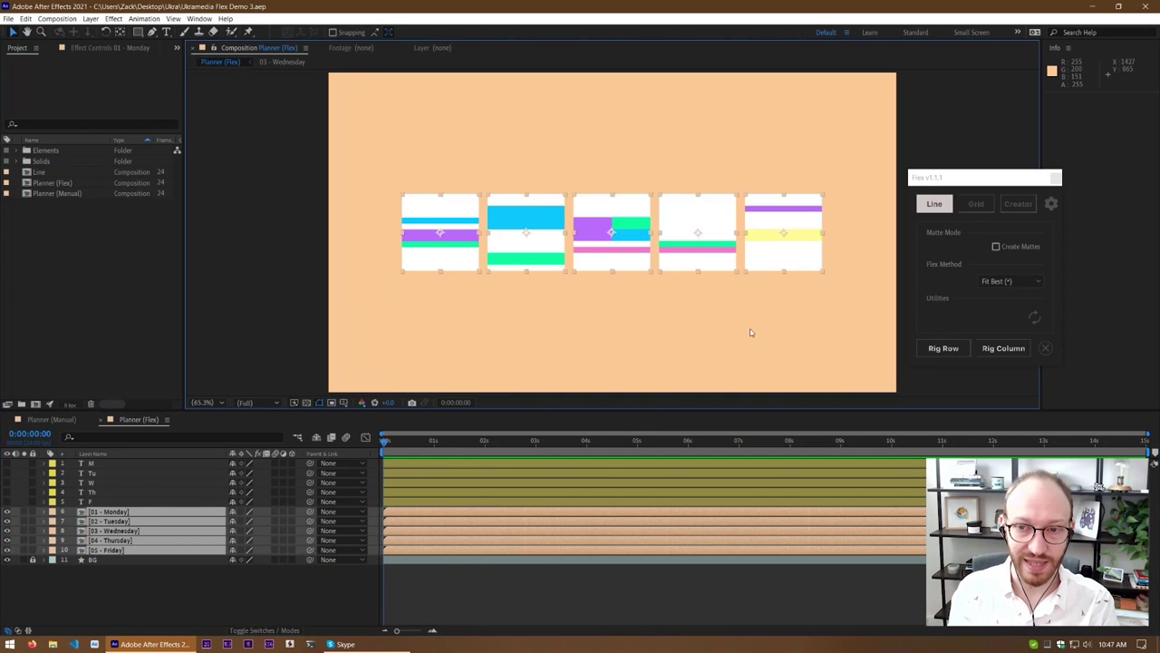
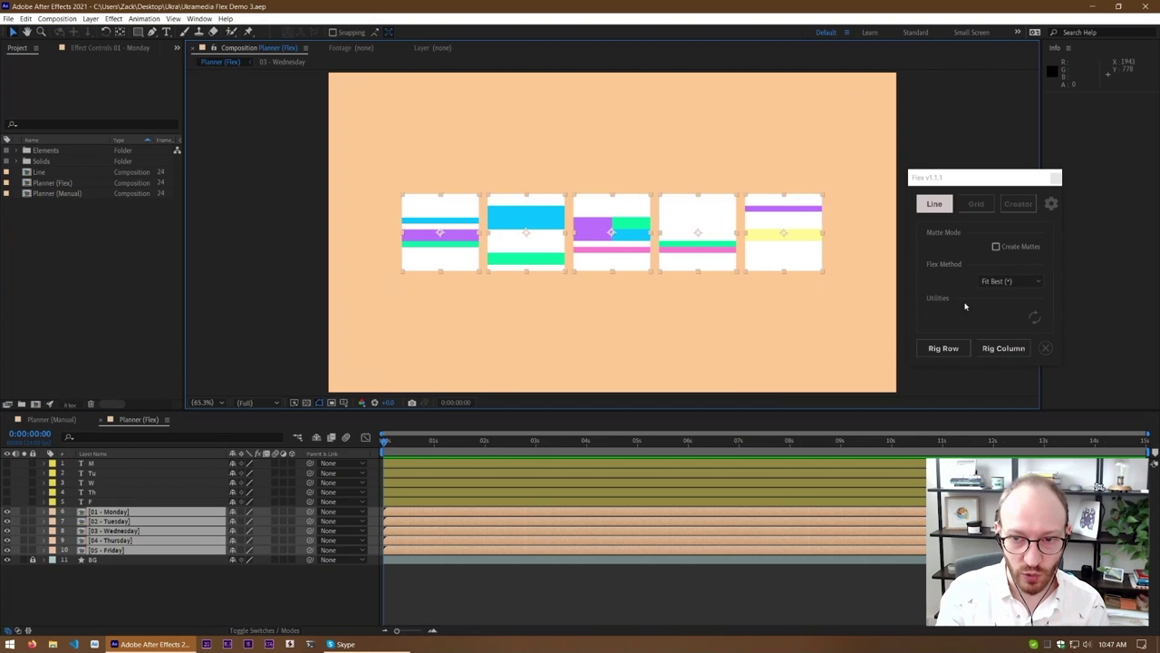
pyautogui.click(940, 205)
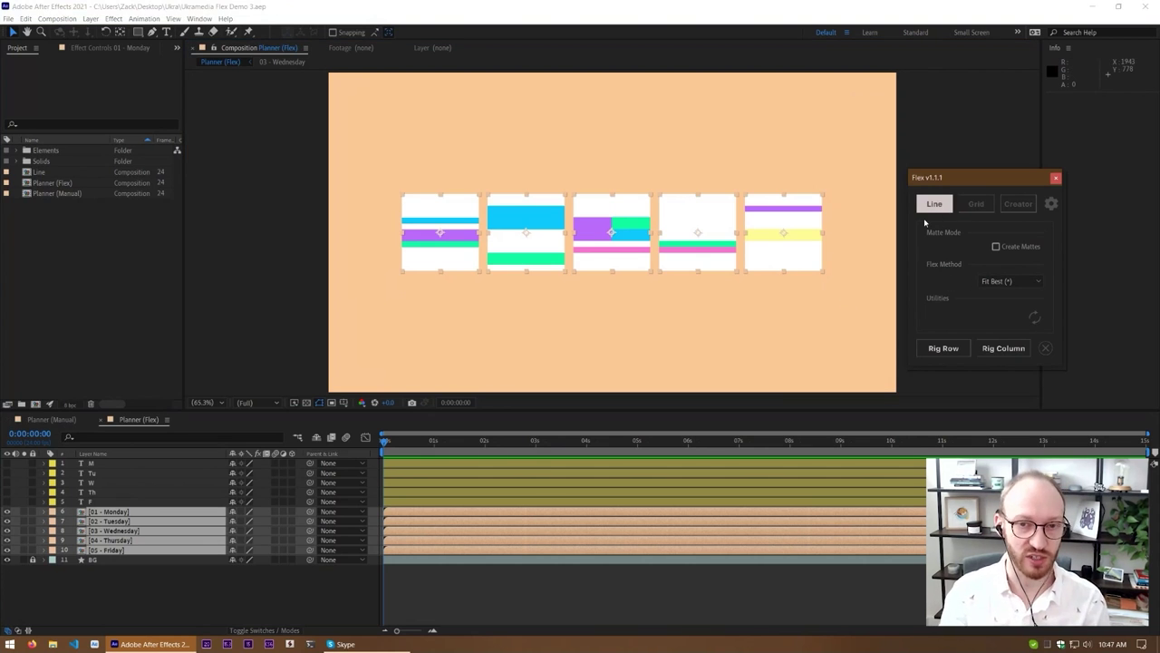
pyautogui.click(935, 356)
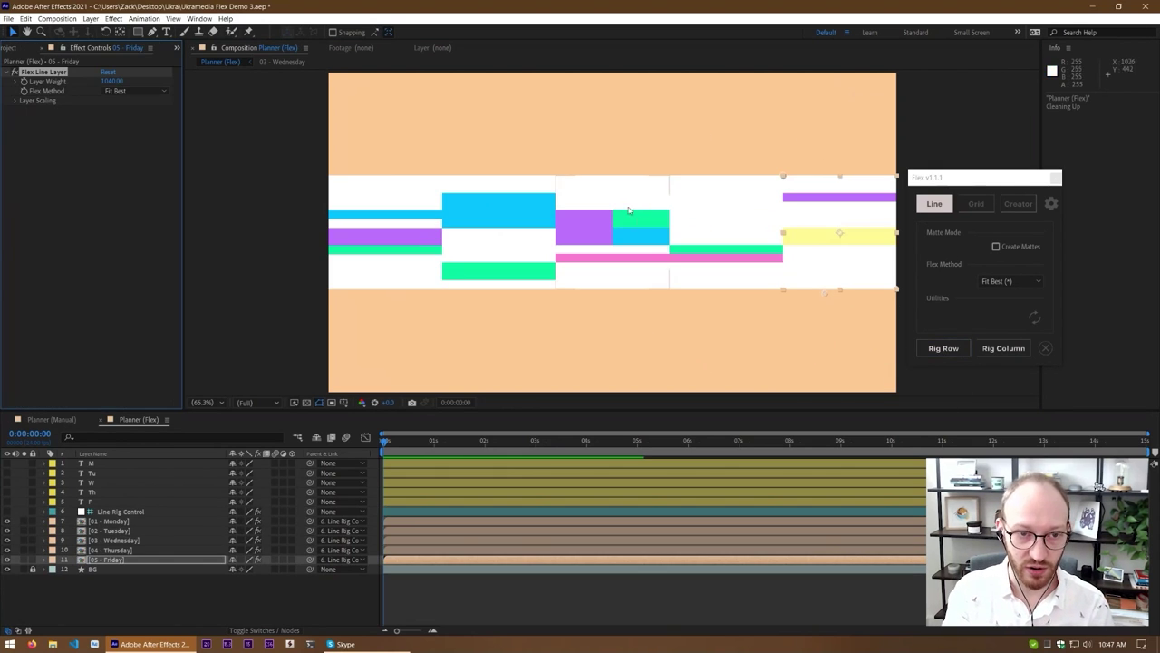
# Set the Flex layer weight of the 03 - Wednesday precomp to 3450
pyautogui.click(603, 219)
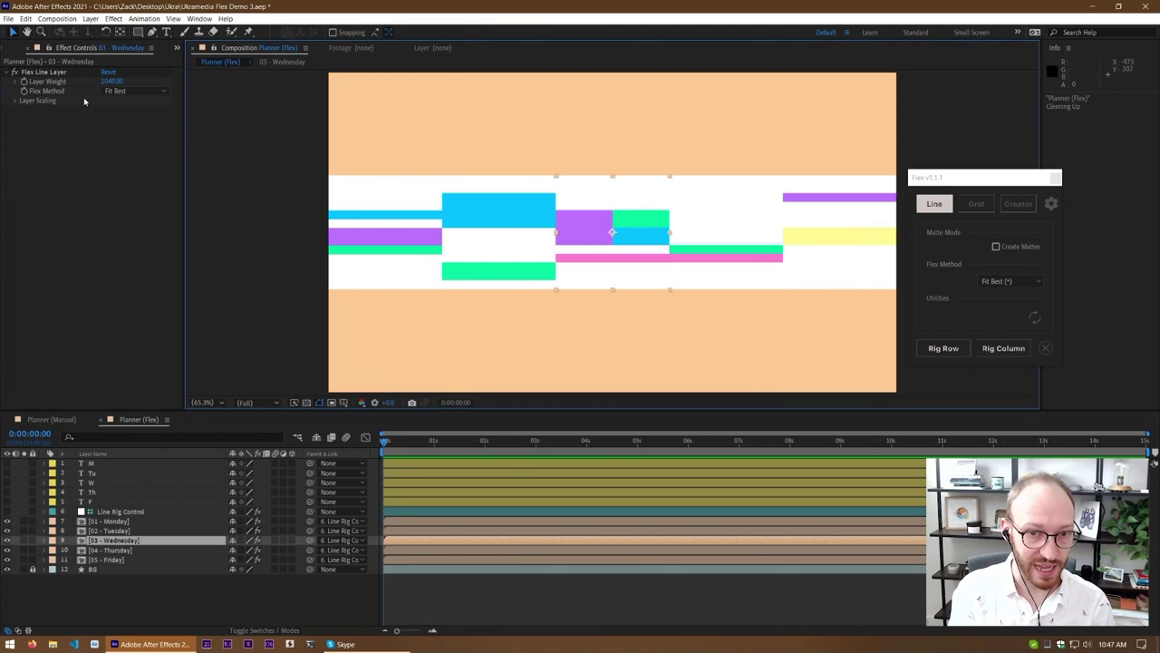
pyautogui.click(52, 78)
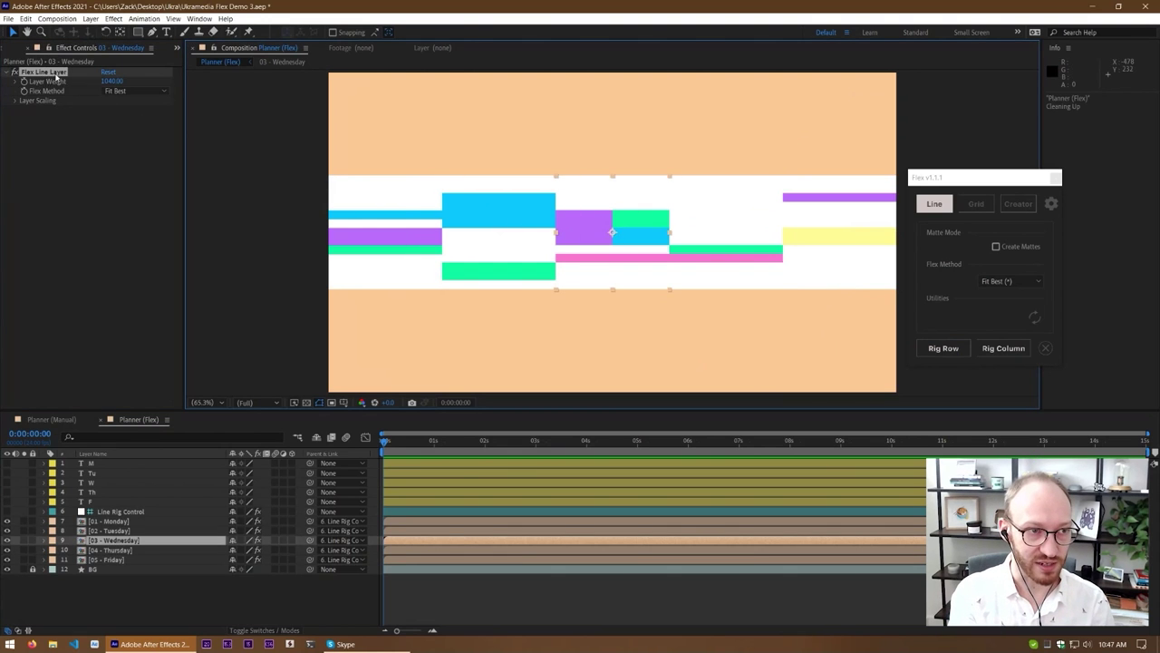
pyautogui.moveTo(111, 80); pyautogui.dragTo(295, 93)
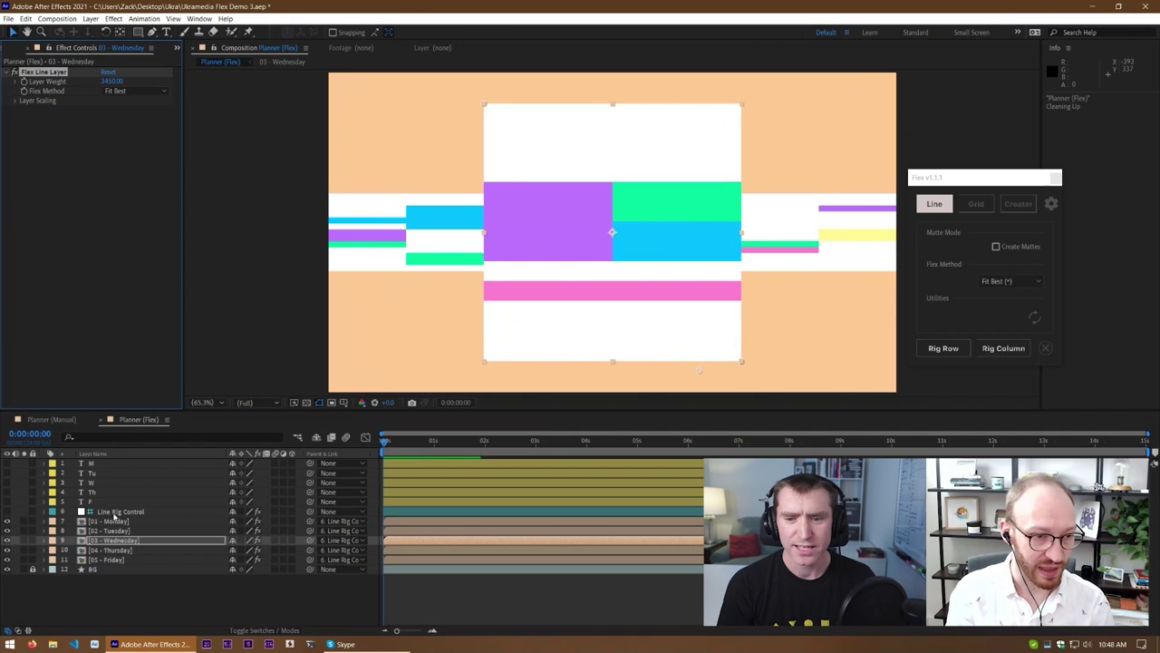
# Increase the gutter between the day columns on the Line Rig Control and switch to the Planner (Manual) composition
pyautogui.click(116, 512)
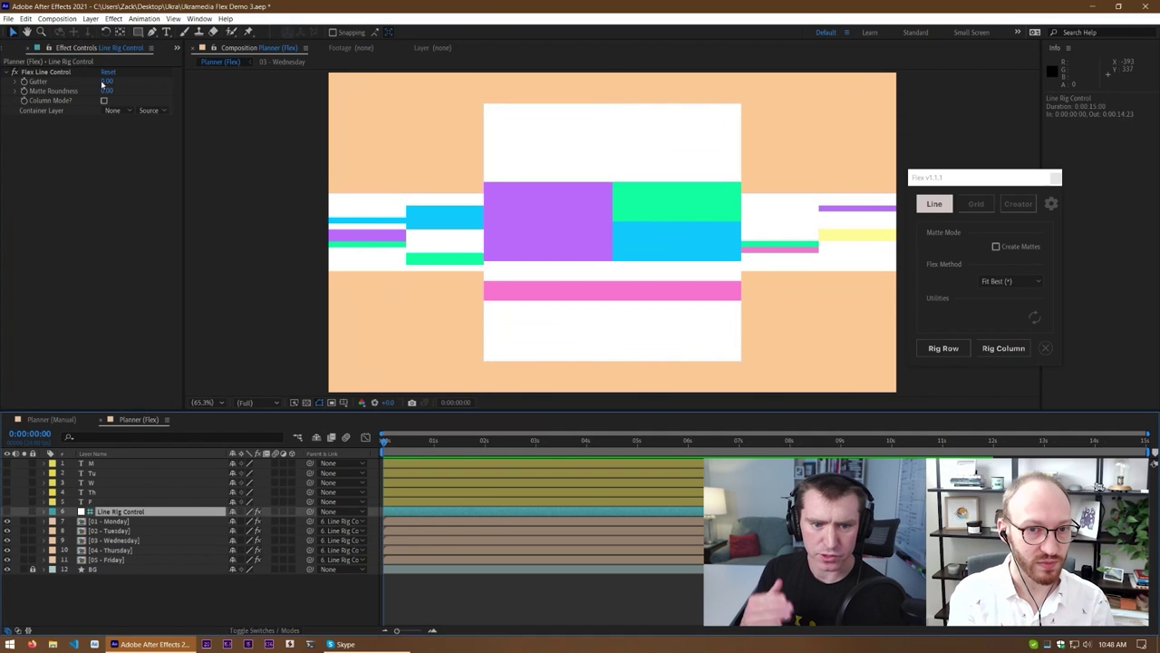
pyautogui.moveTo(109, 81); pyautogui.dragTo(132, 94)
pyautogui.click(52, 419)
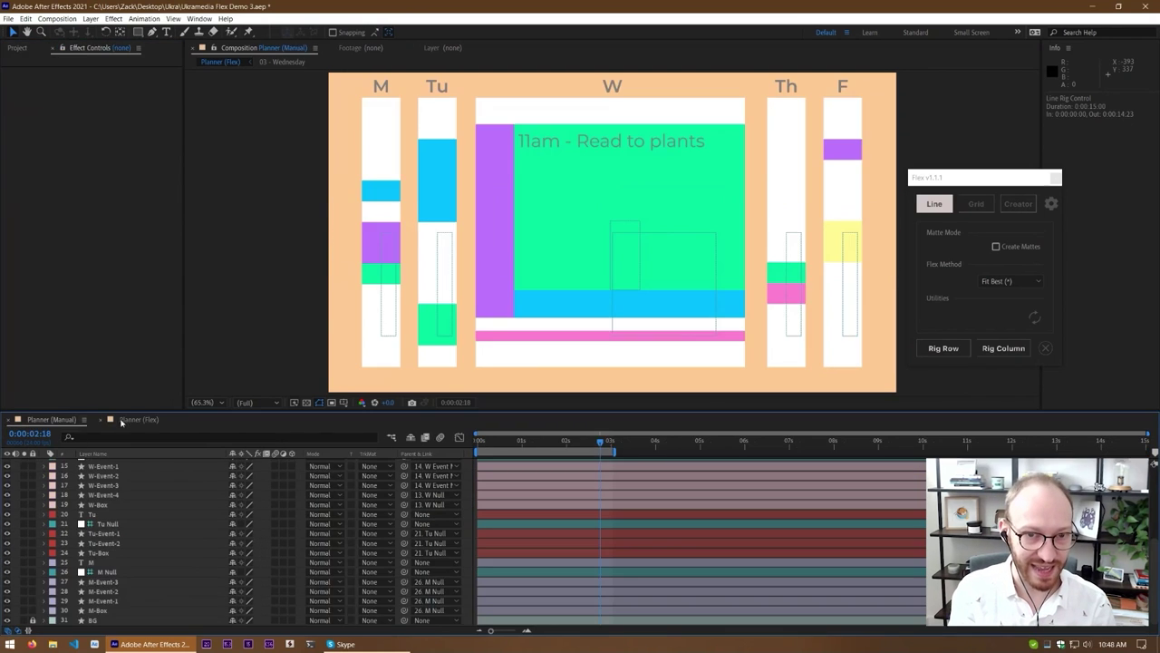
# Return to the Planner (Flex) composition and select the 01 - Monday precomp to show its Flex settings
pyautogui.click(128, 419)
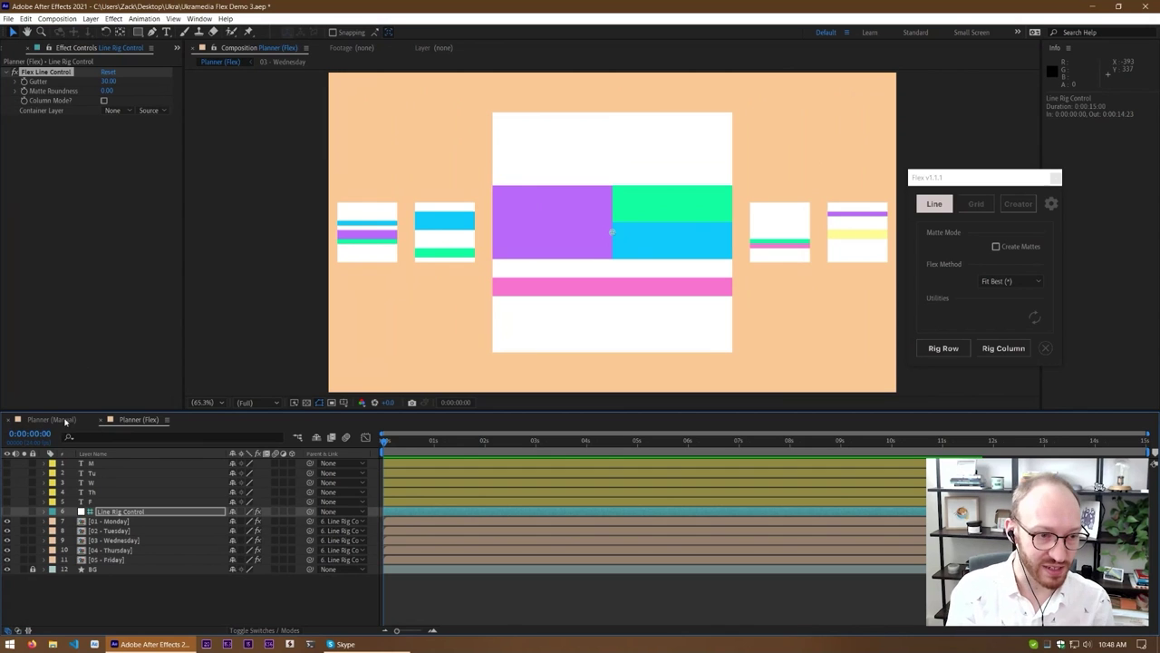
pyautogui.click(111, 522)
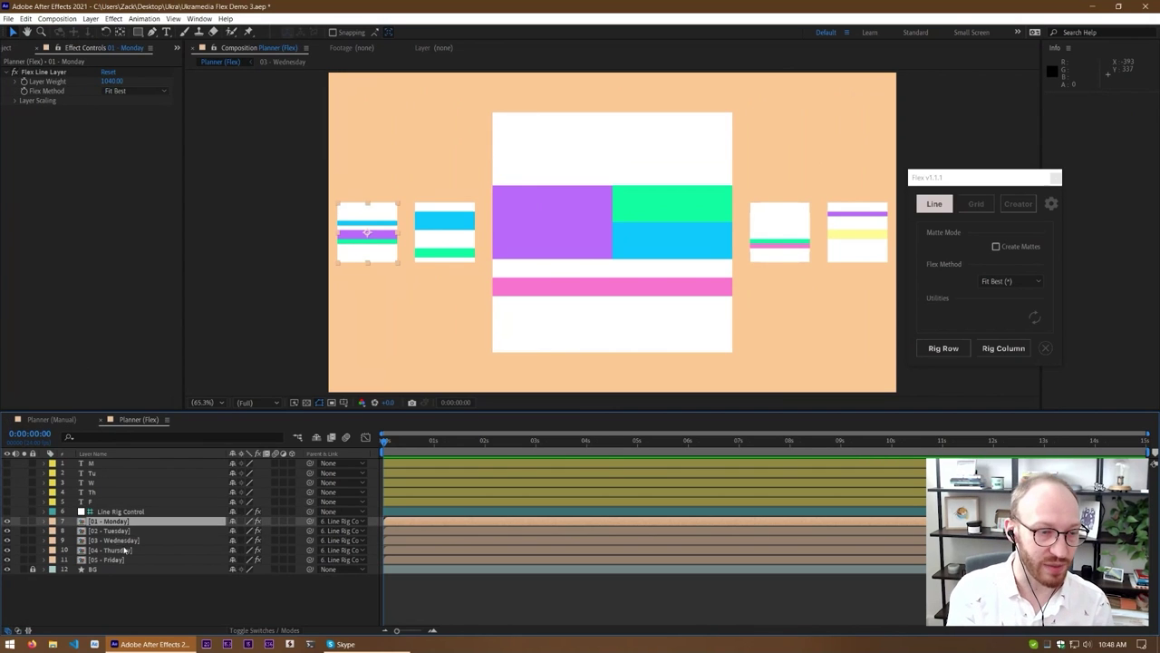
pyautogui.click(118, 550)
pyautogui.click(105, 521)
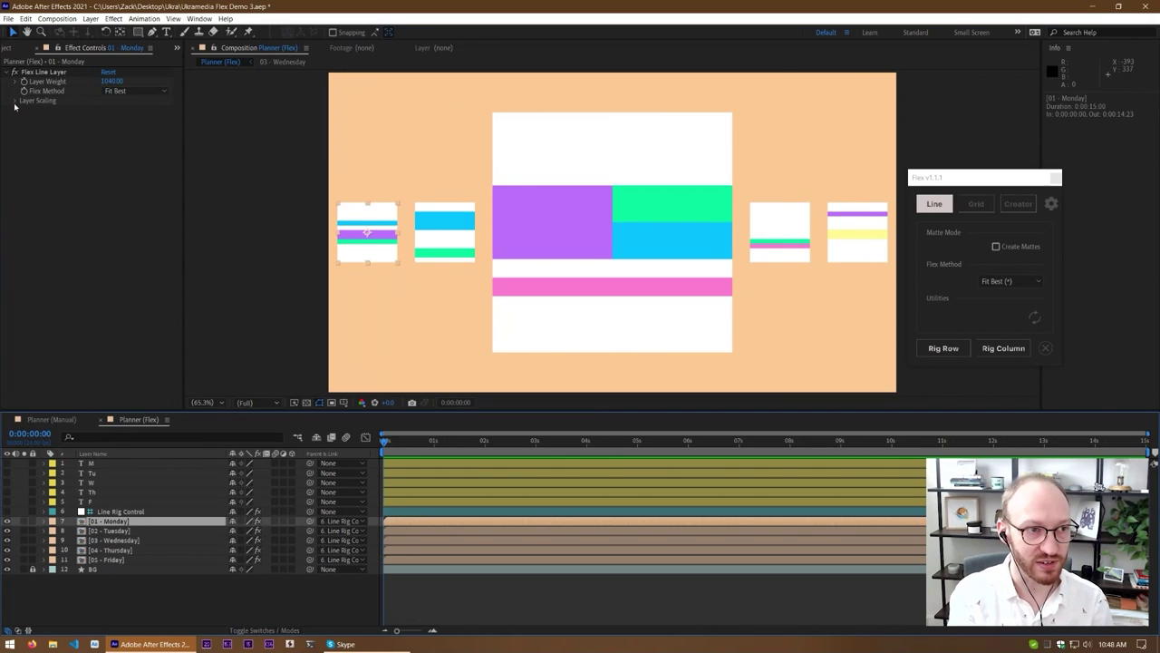
# Turn off Uniform Scale Offset in the Layer Scaling settings of 01 - Monday and try a different Scale Offset
pyautogui.click(15, 100)
pyautogui.click(104, 111)
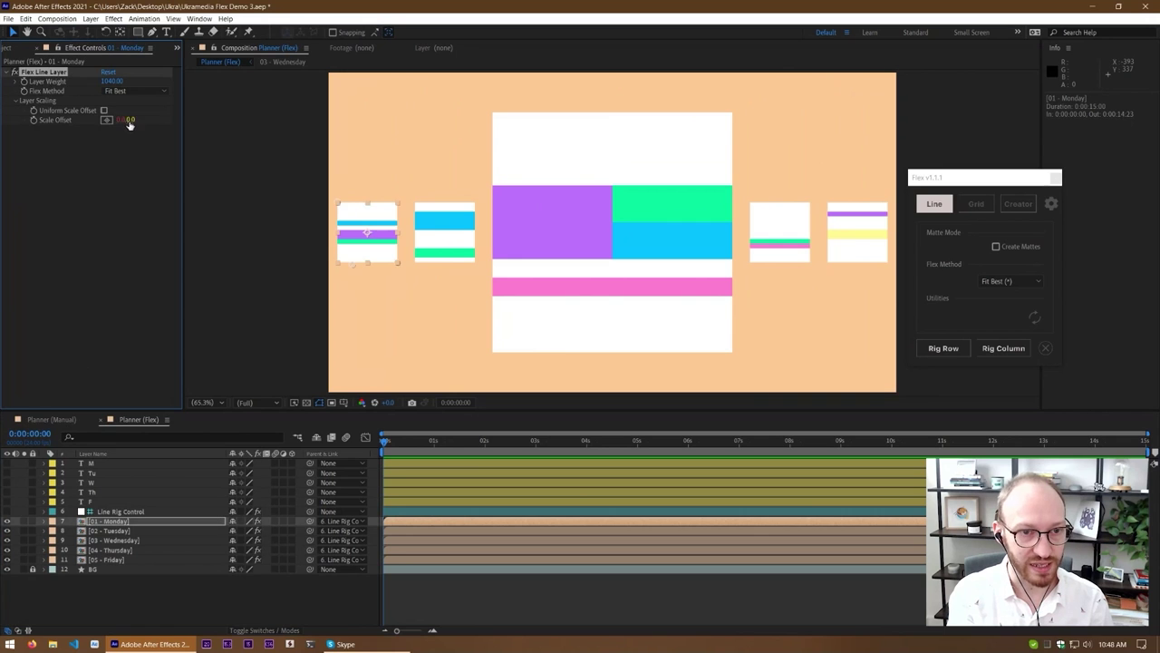
pyautogui.moveTo(131, 119); pyautogui.dragTo(162, 120)
# Undo the Scale Offset and gutter changes and select the Line Rig Control layer
pyautogui.hotkey('ctrl', 'z')
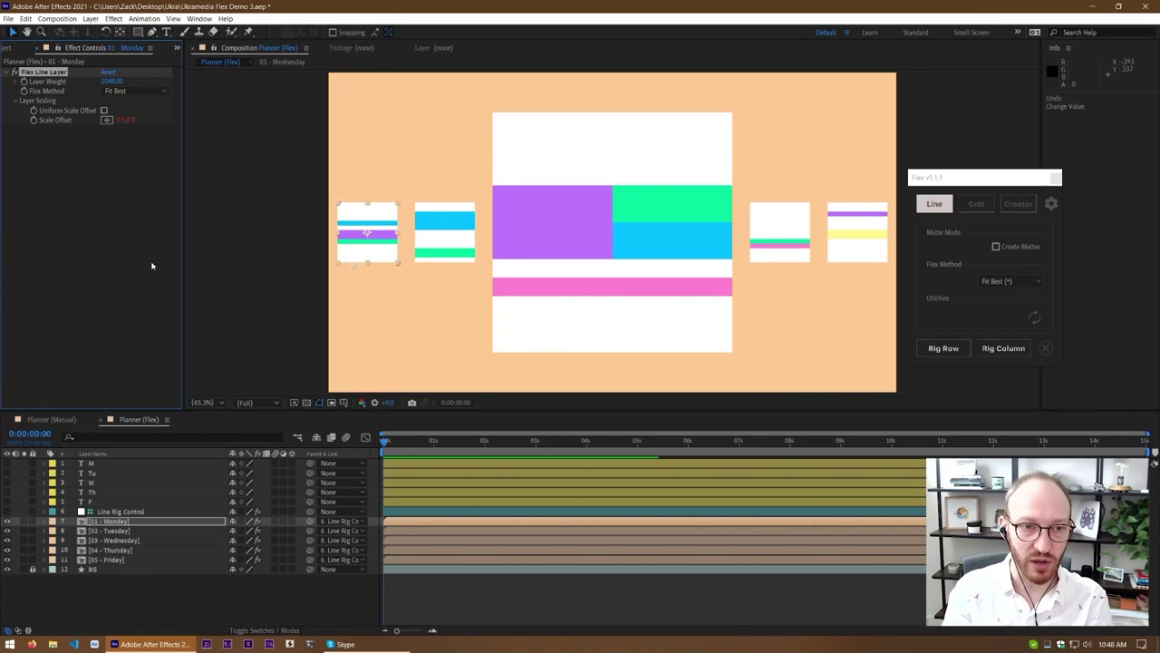
pyautogui.hotkey('ctrl', 'z')
pyautogui.click(116, 511)
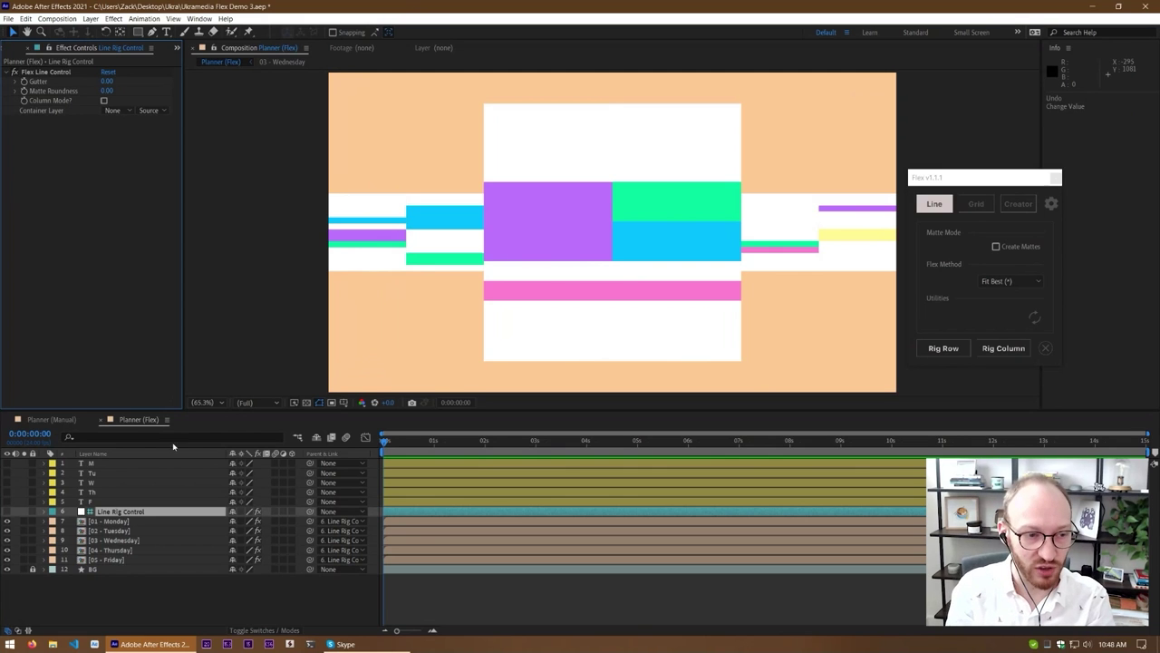
# Try different layer weights on the day layers of the line rig
pyautogui.click(135, 541)
pyautogui.moveTo(115, 82); pyautogui.dragTo(160, 154)
pyautogui.click(119, 520)
pyautogui.moveTo(111, 81); pyautogui.dragTo(123, 136)
pyautogui.click(754, 237)
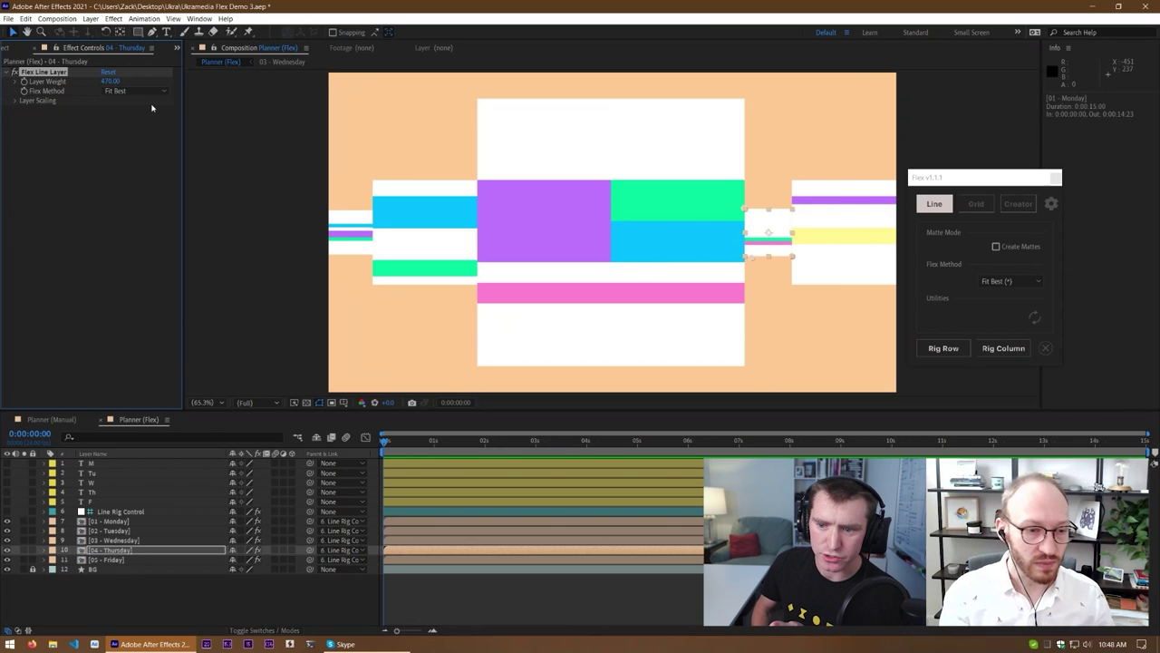
pyautogui.click(242, 616)
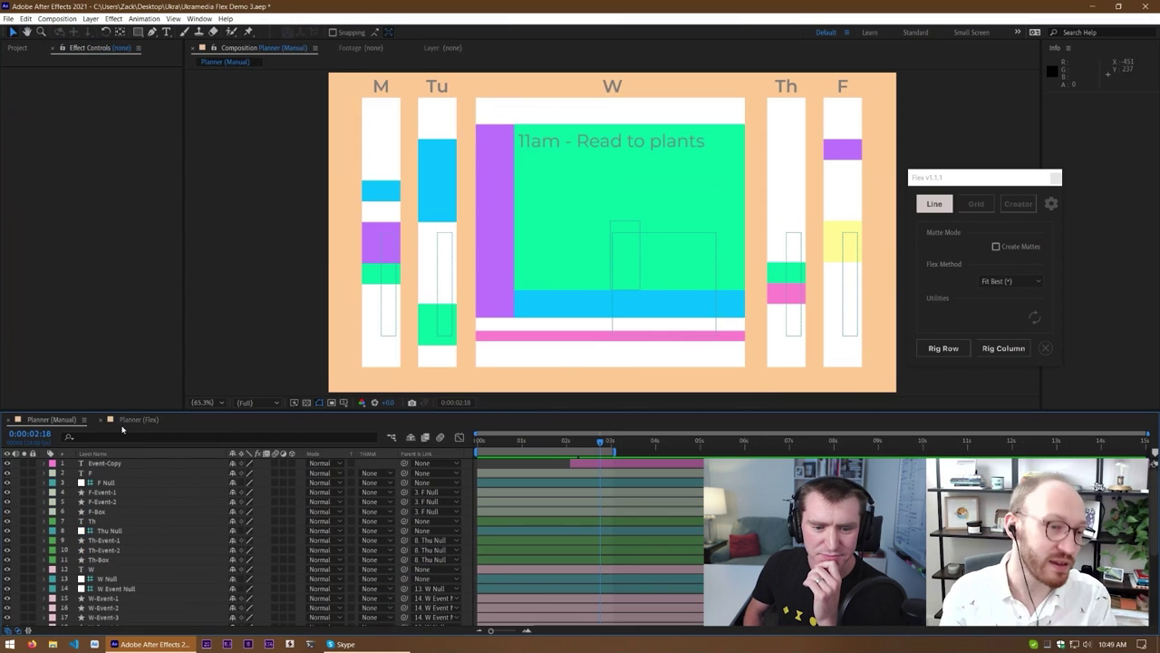
# Compare the null and shape layers in the Planner (Manual) composition with the rigged day layers in Planner (Flex)
pyautogui.scroll(-5, 131, 554)
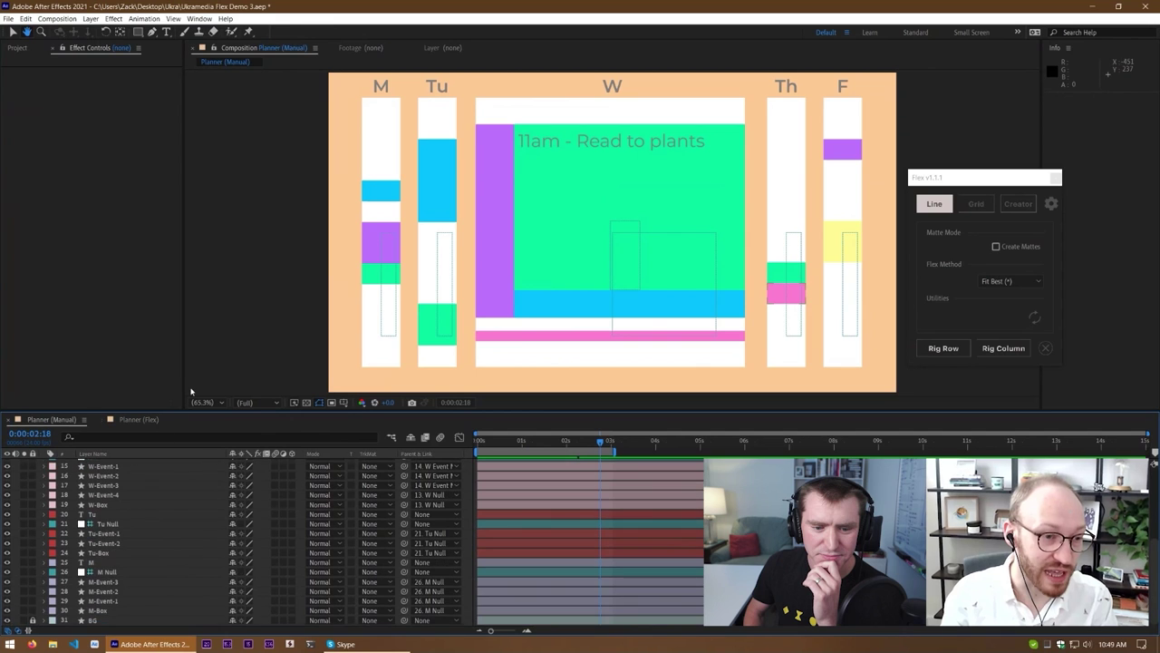
pyautogui.click(117, 524)
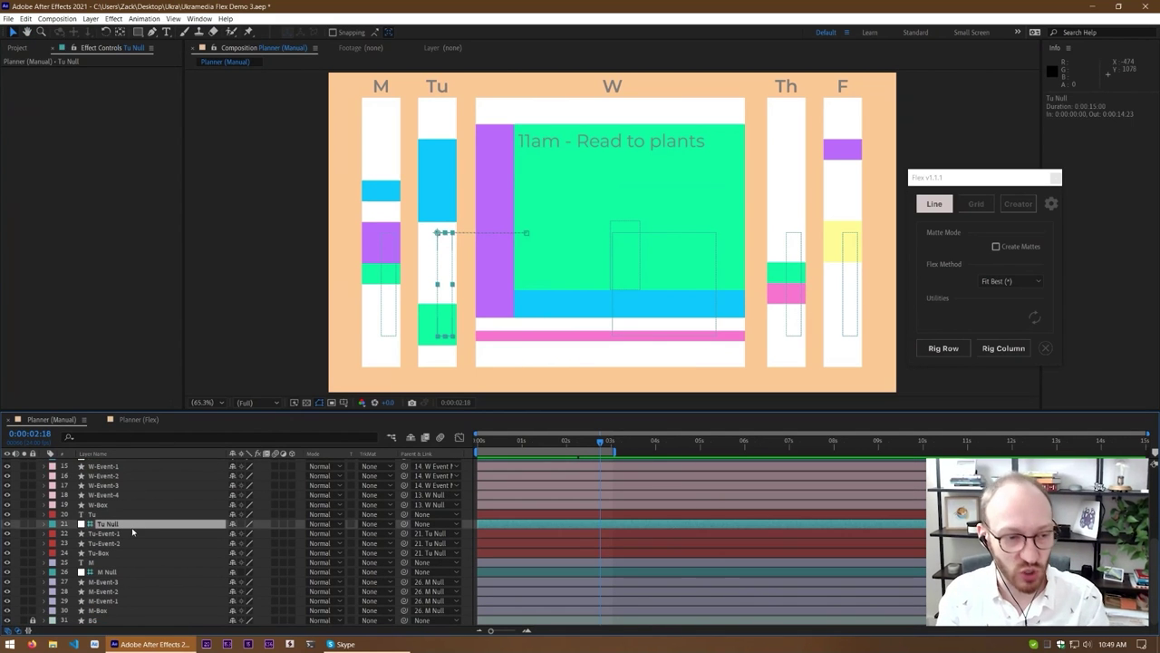
pyautogui.rightClick(123, 532)
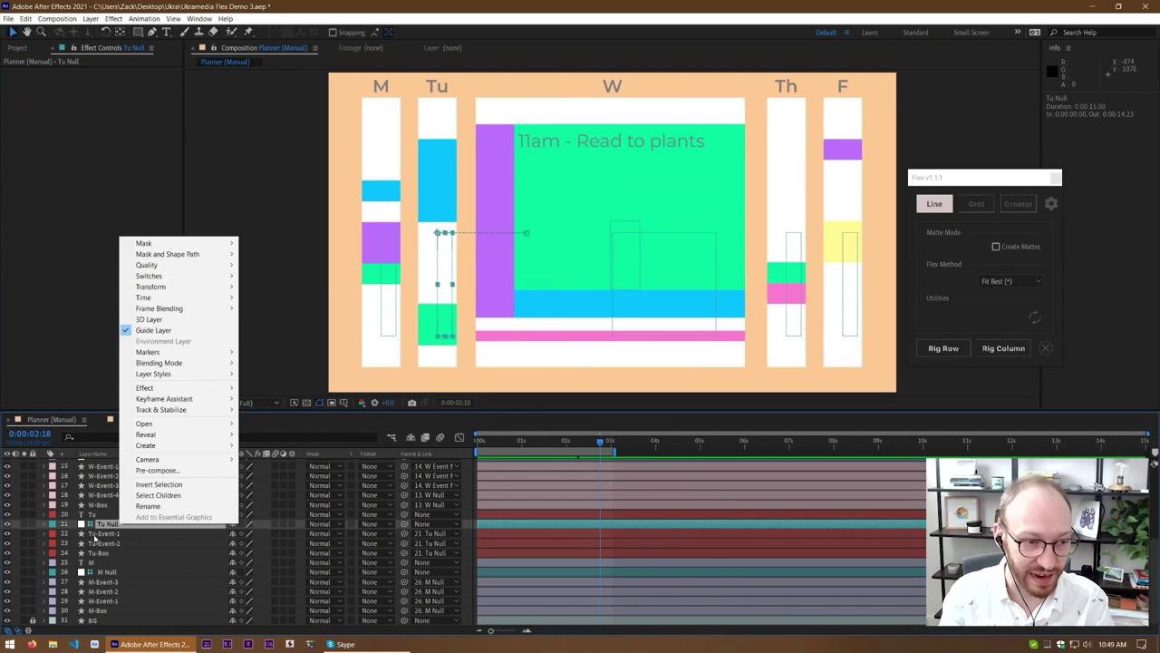
pyautogui.click(107, 534)
pyautogui.click(92, 514)
pyautogui.click(136, 420)
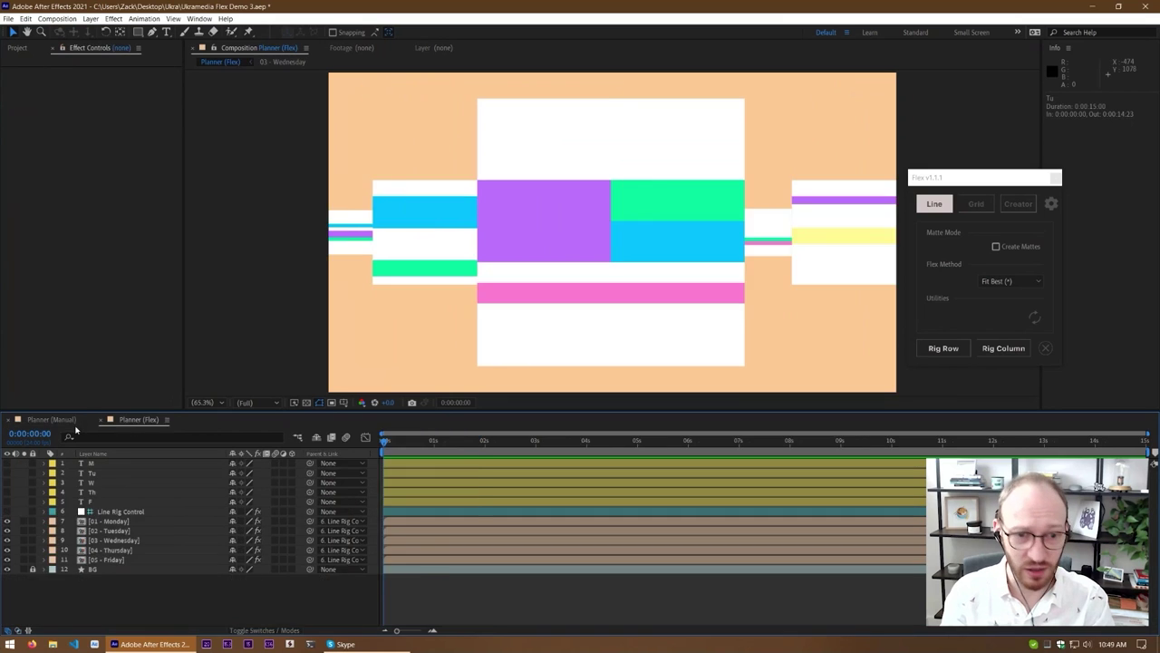
pyautogui.click(72, 422)
pyautogui.scroll(4, 138, 500)
pyautogui.scroll(2, 139, 521)
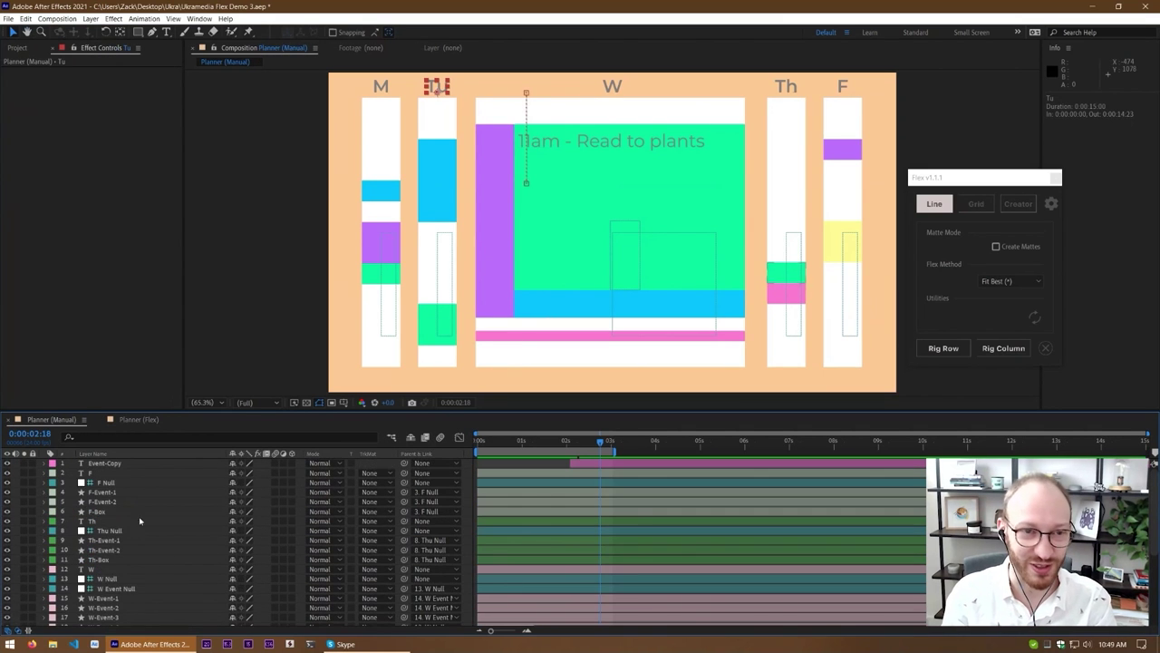
pyautogui.click(136, 419)
pyautogui.click(114, 521)
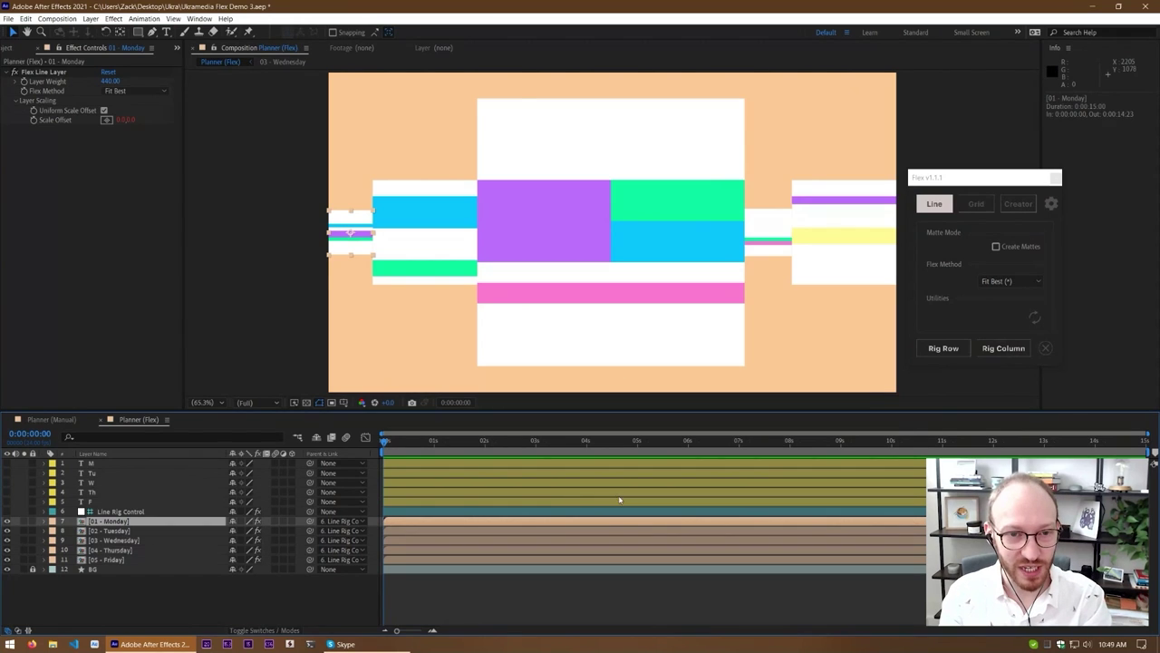
# Undo the layer weight changes and delete the line rig from the day layers
pyautogui.hotkey('ctrl', 'z')
pyautogui.hotkey('ctrl', 'z')
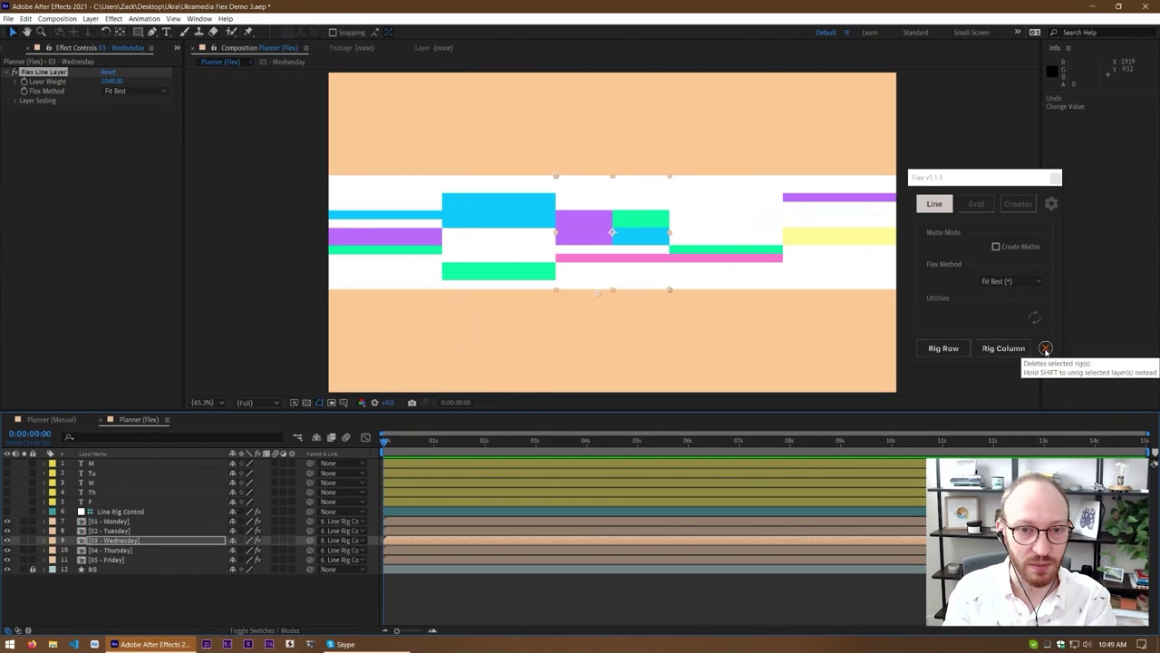
pyautogui.click(1045, 348)
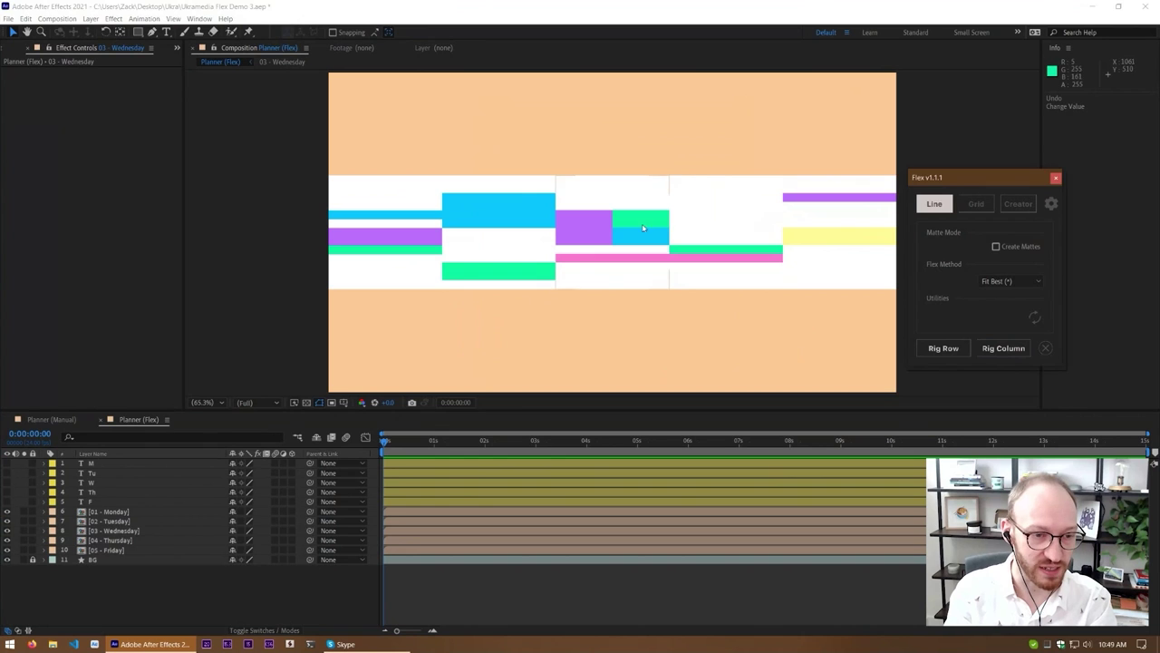
pyautogui.click(165, 512)
pyautogui.click(170, 530)
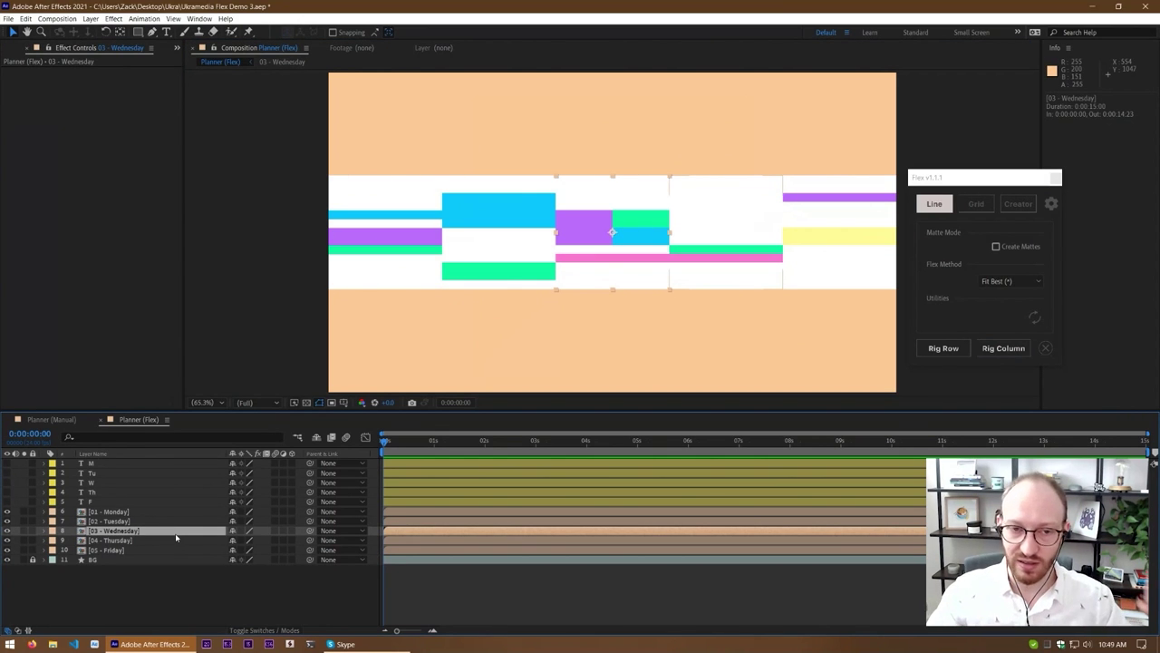
pyautogui.keyDown('shift'); pyautogui.click(109, 511); pyautogui.keyUp('shift')
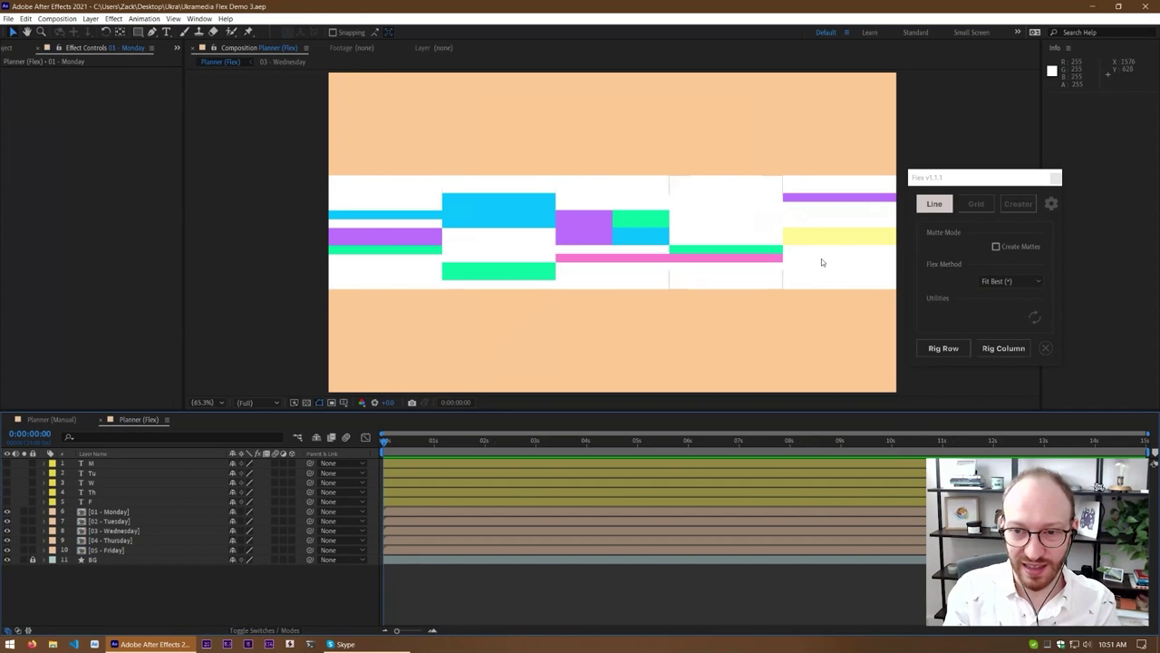
pyautogui.click(300, 194)
pyautogui.press('space')
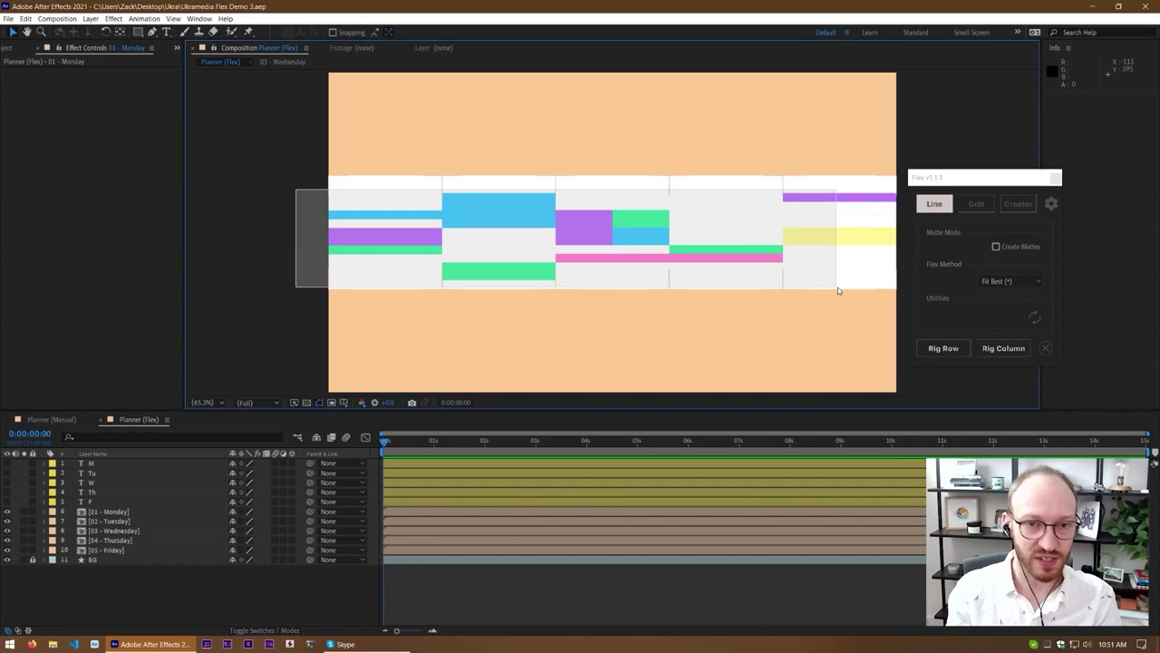
pyautogui.press('space')
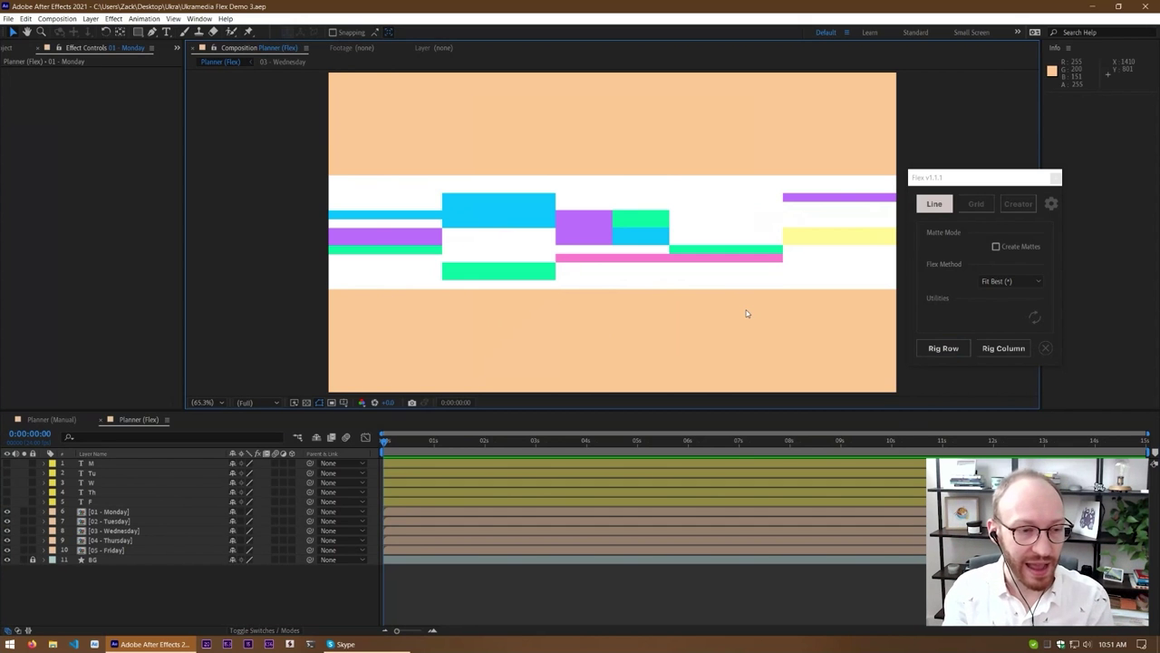
# Switch Flex to Grid mode and turn off Create Mattes
pyautogui.click(978, 204)
pyautogui.moveTo(389, 322); pyautogui.dragTo(815, 270)
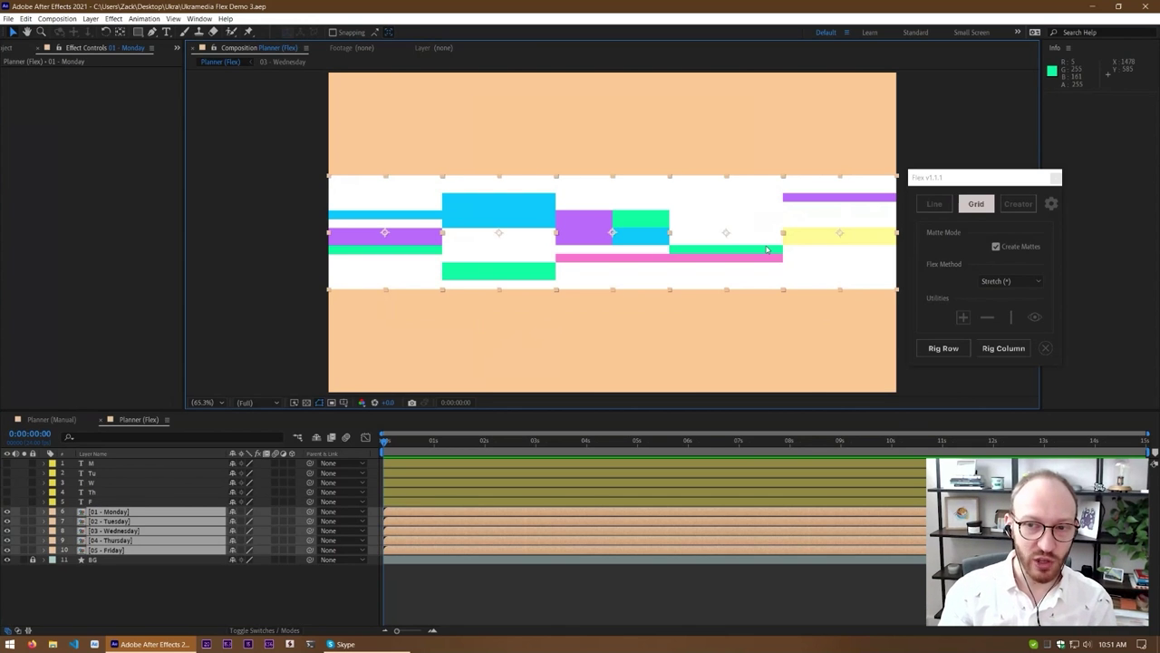
pyautogui.click(1012, 249)
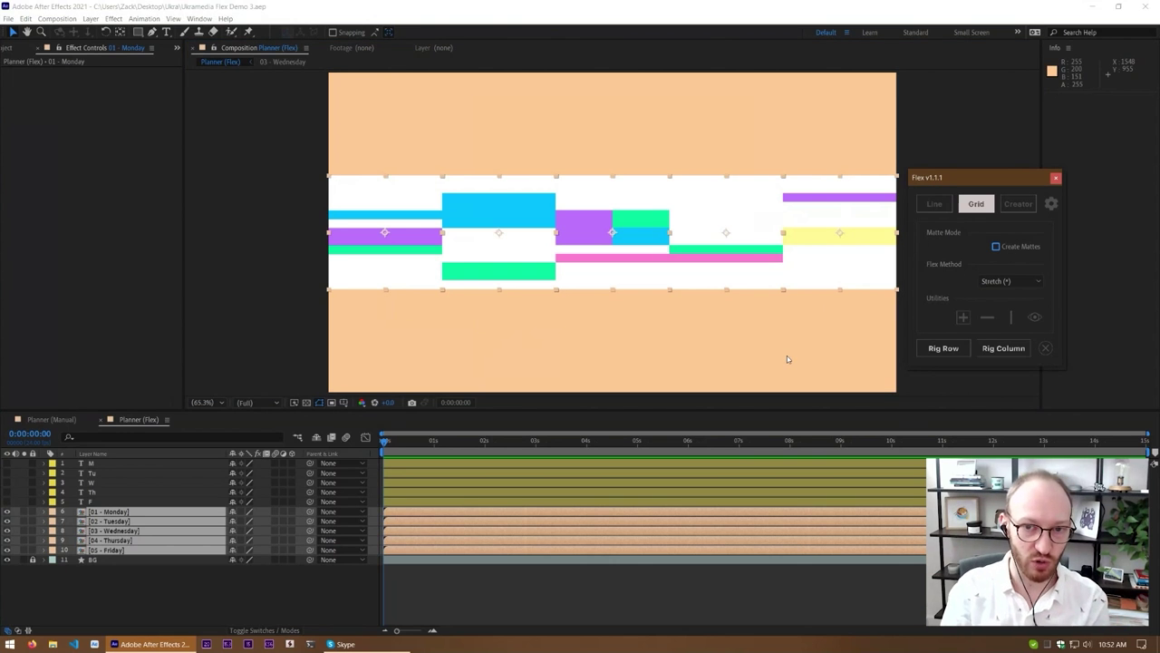
pyautogui.click(787, 359)
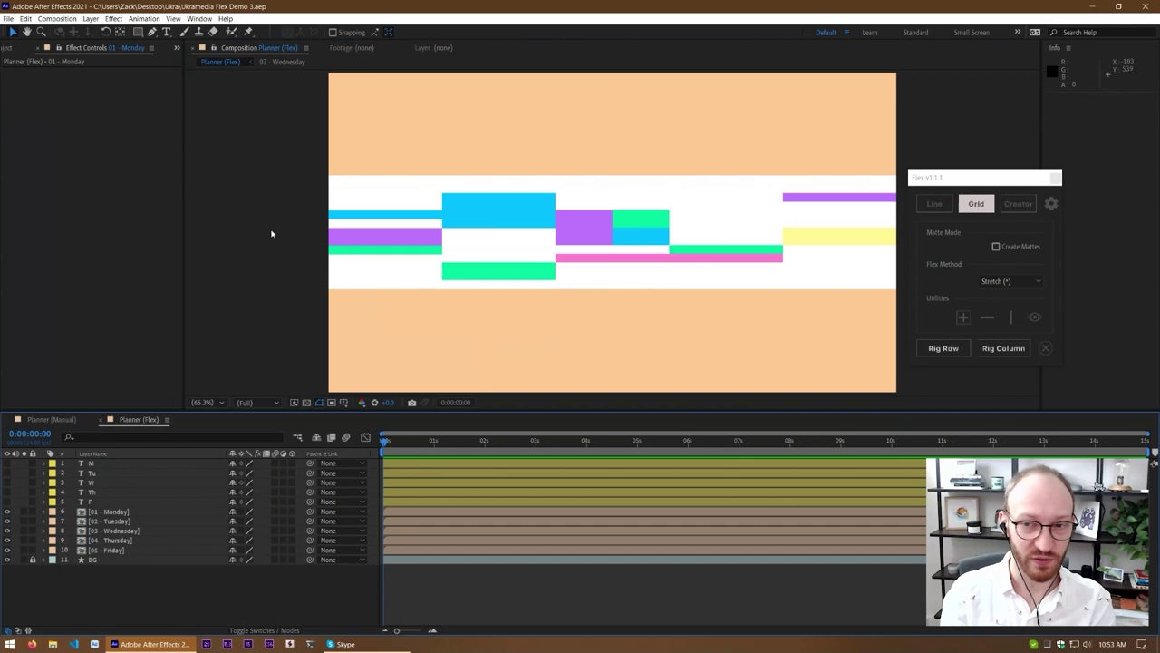
# Rig the five day layers, Monday to Friday, as a grid row and collapse the properties of the row guide layers
pyautogui.moveTo(274, 234); pyautogui.dragTo(839, 254)
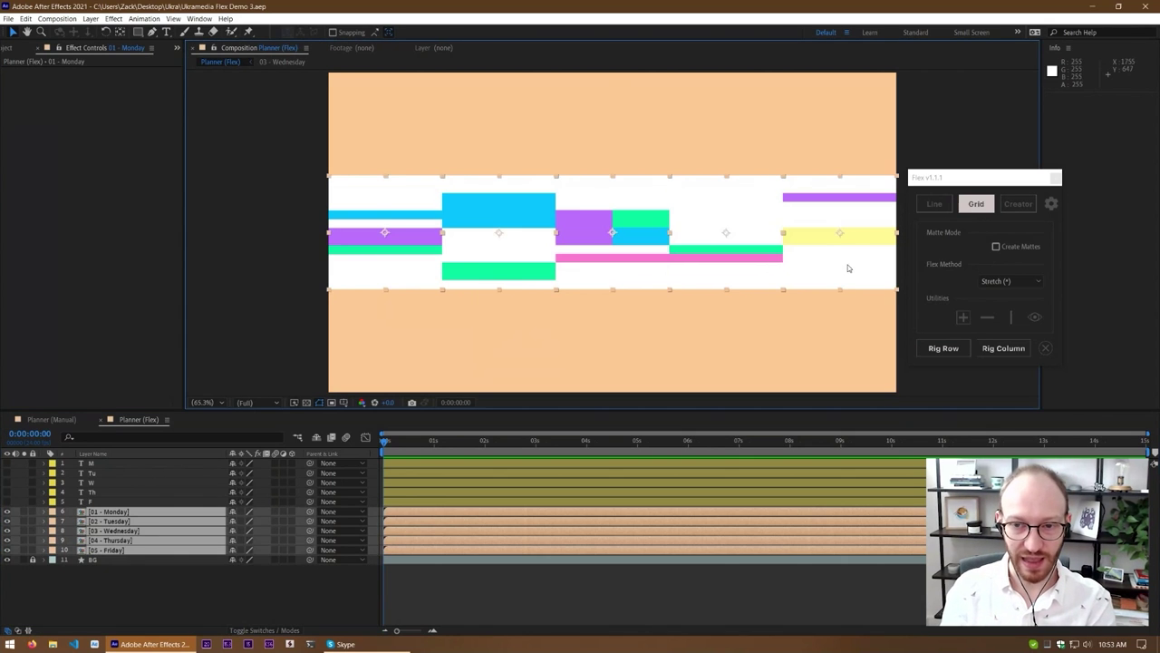
pyautogui.click(939, 352)
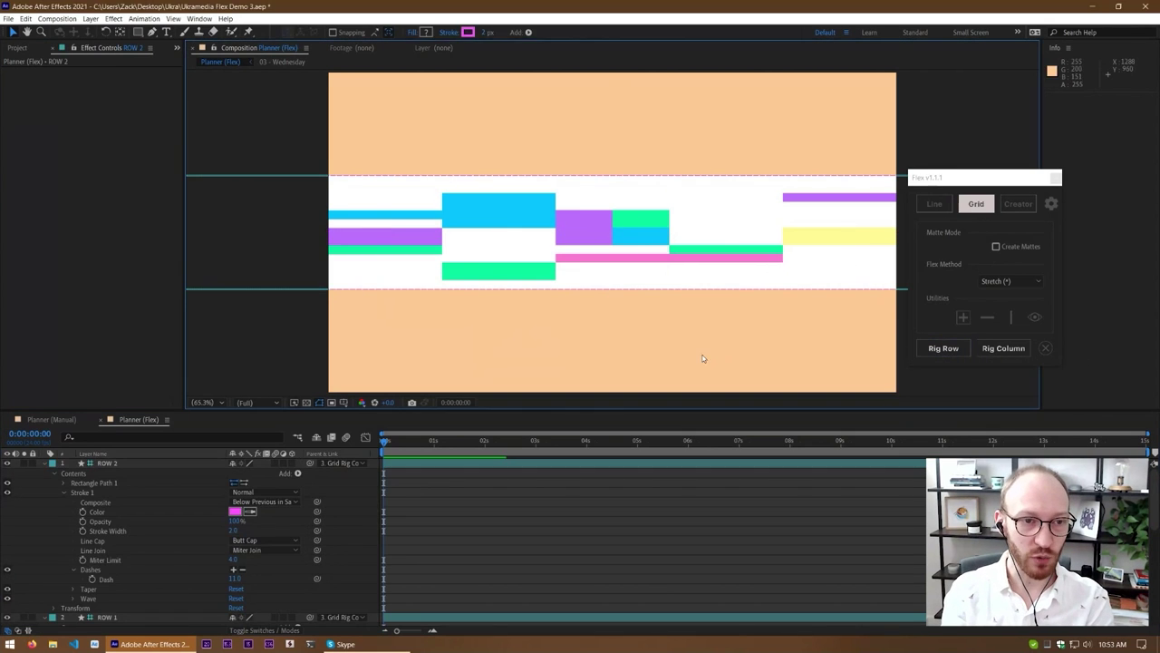
pyautogui.moveTo(300, 168)
pyautogui.mouseDown()
pyautogui.moveTo(292, 238)
pyautogui.moveTo(266, 260)
pyautogui.moveTo(265, 299)
pyautogui.mouseUp()
pyautogui.click(43, 466)
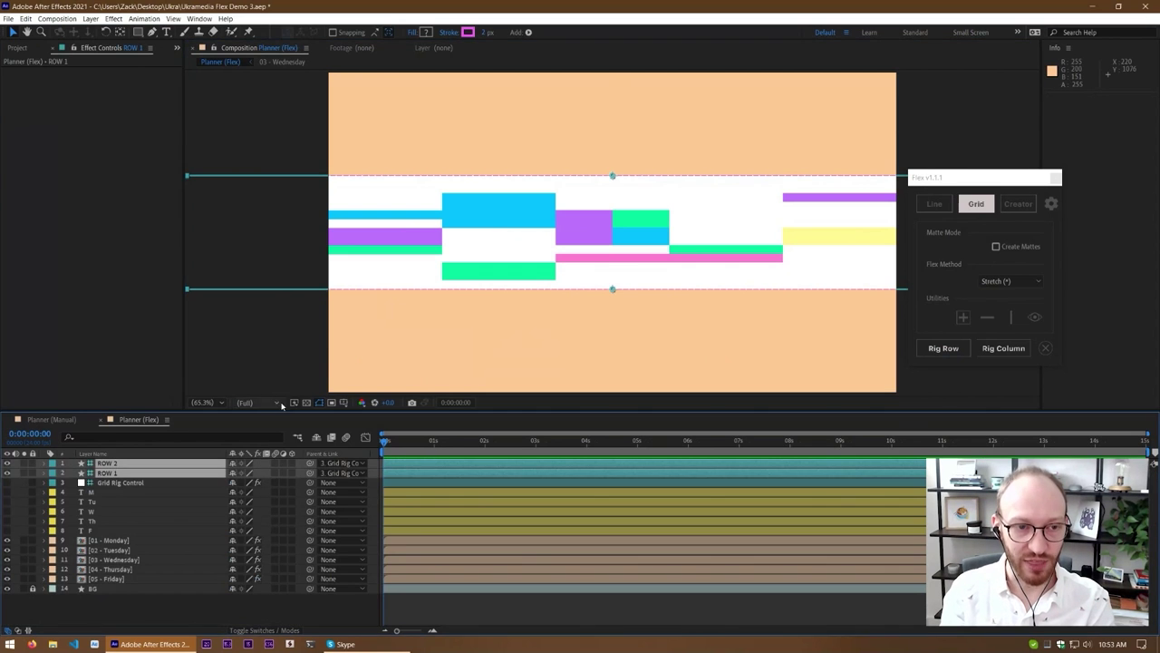
# Try moving the ROW 2 guide vertically and undo the move
pyautogui.click(280, 290)
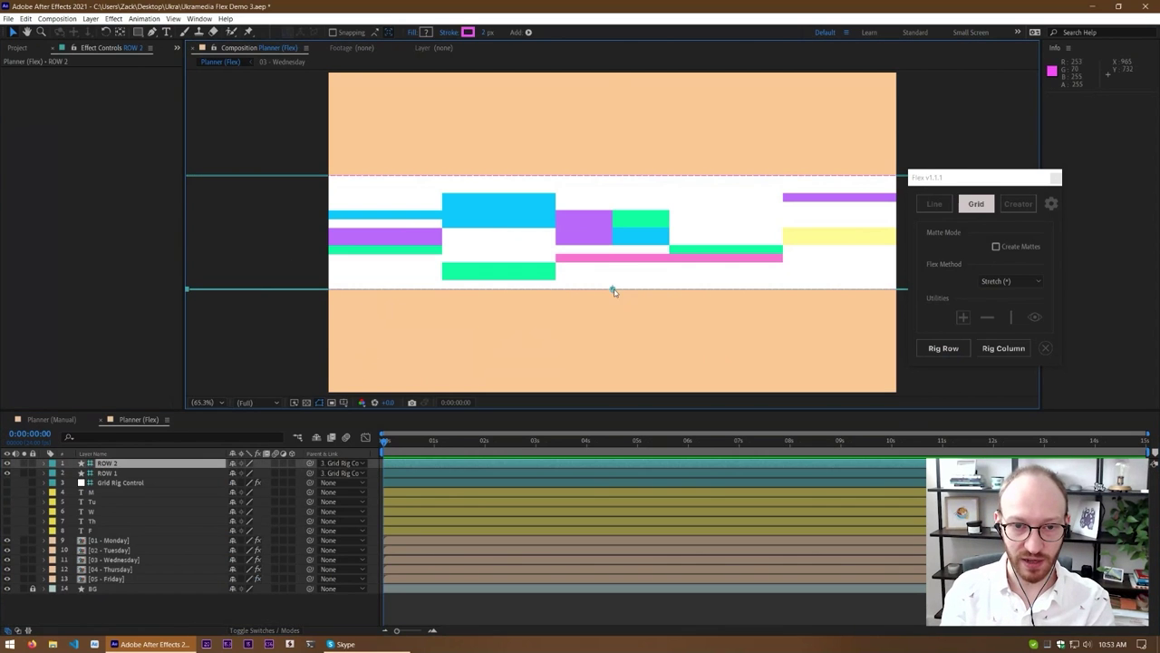
pyautogui.moveTo(613, 291)
pyautogui.mouseDown()
pyautogui.moveTo(614, 362)
pyautogui.moveTo(640, 214)
pyautogui.moveTo(645, 355)
pyautogui.moveTo(629, 363)
pyautogui.moveTo(613, 290)
pyautogui.mouseUp()
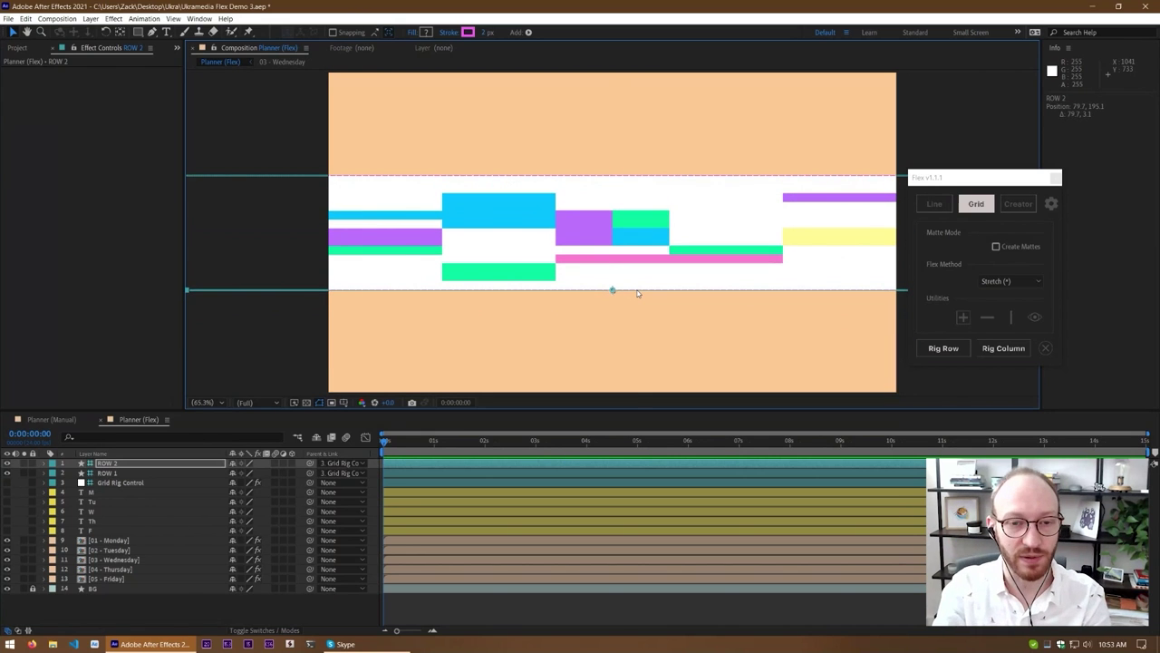
pyautogui.hotkey('ctrl', 'z')
pyautogui.click(409, 318)
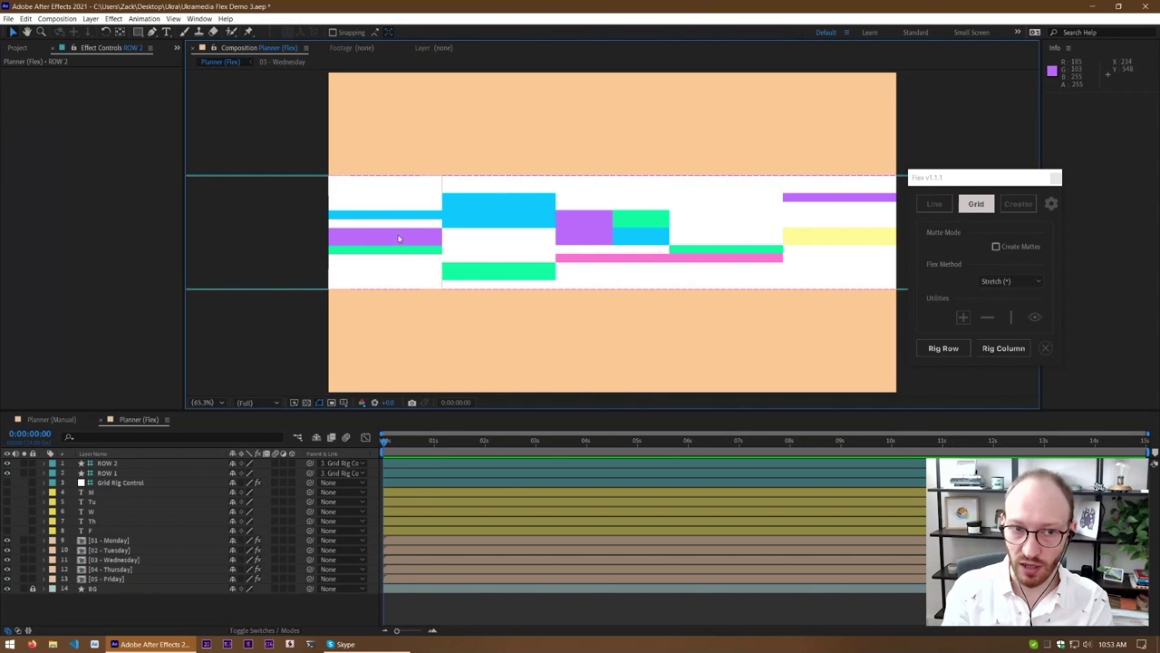
# Rig grid columns for the five day layers, 01 - Monday to 05 - Friday
pyautogui.click(407, 230)
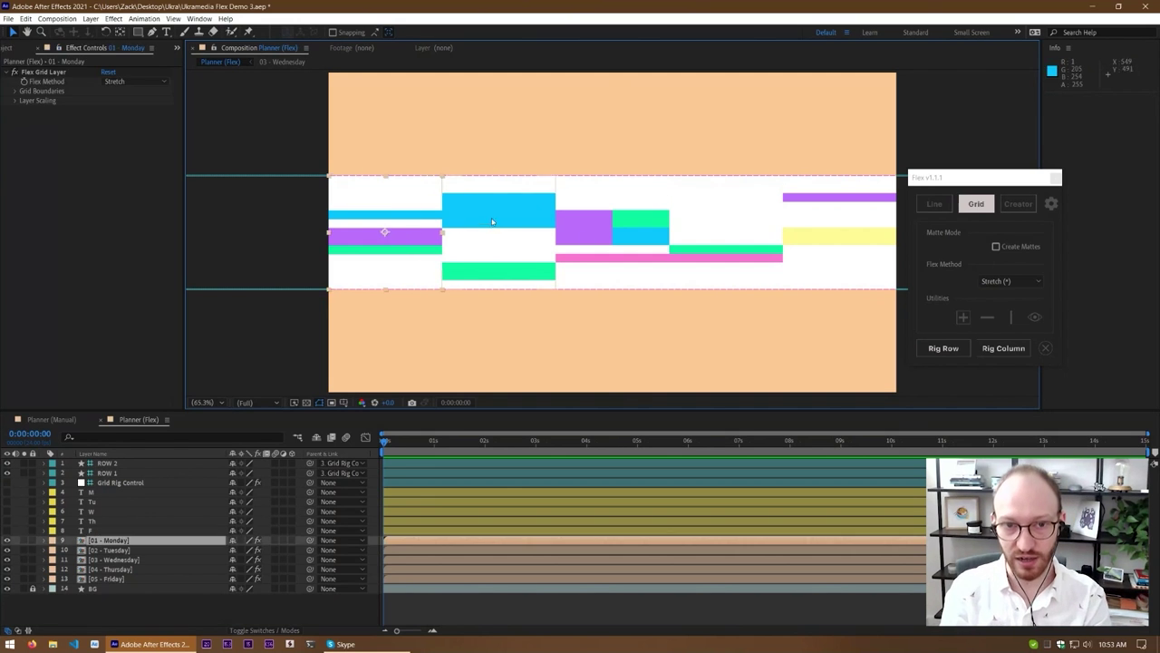
pyautogui.click(495, 222)
pyautogui.click(611, 231)
pyautogui.click(732, 234)
pyautogui.click(841, 236)
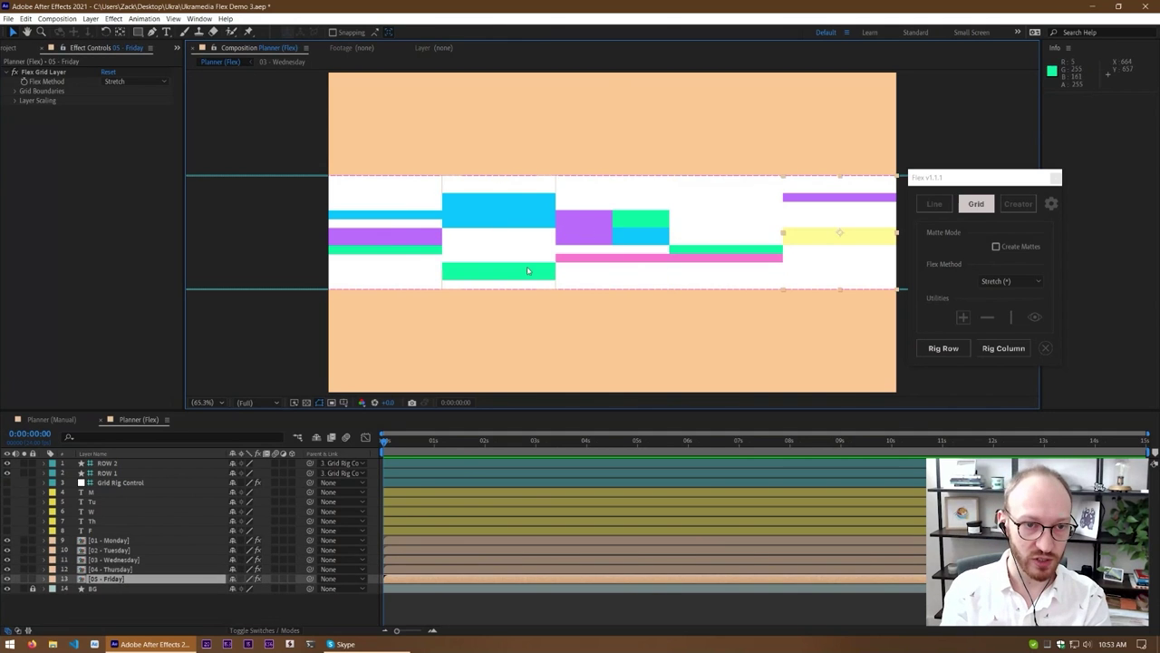
pyautogui.click(385, 234)
pyautogui.click(1003, 348)
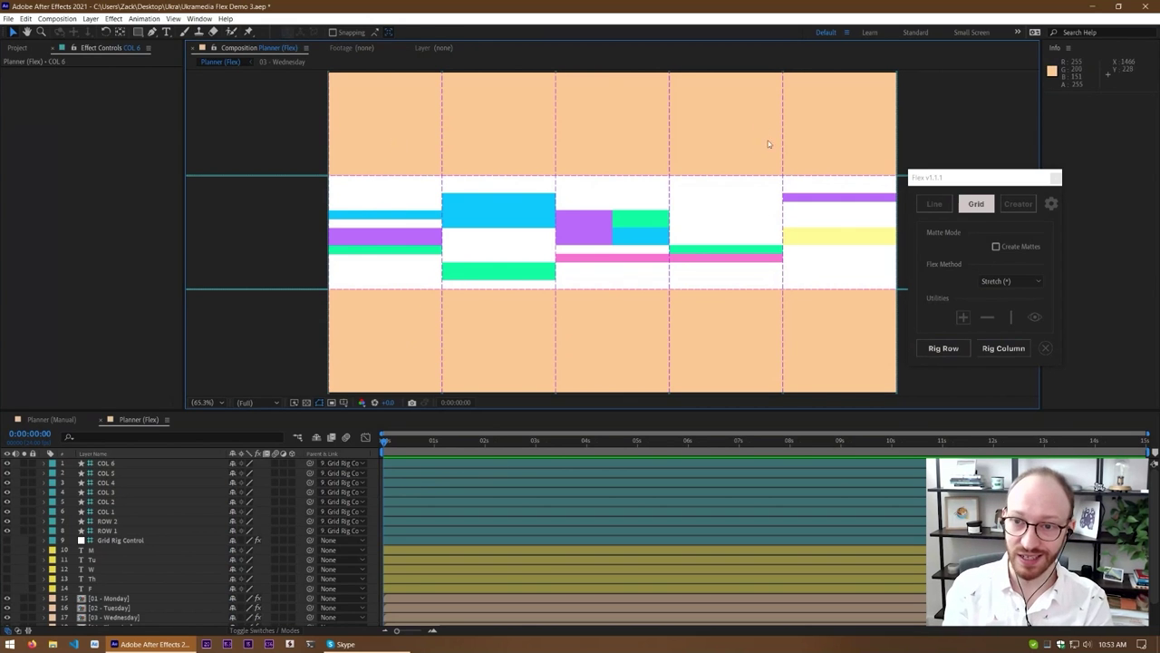
# Try moving the COL 5 and ROW 1 guides together to resize the grid cells, and undo the move
pyautogui.moveTo(964, 176); pyautogui.dragTo(982, 181)
pyautogui.moveTo(773, 152); pyautogui.dragTo(806, 160)
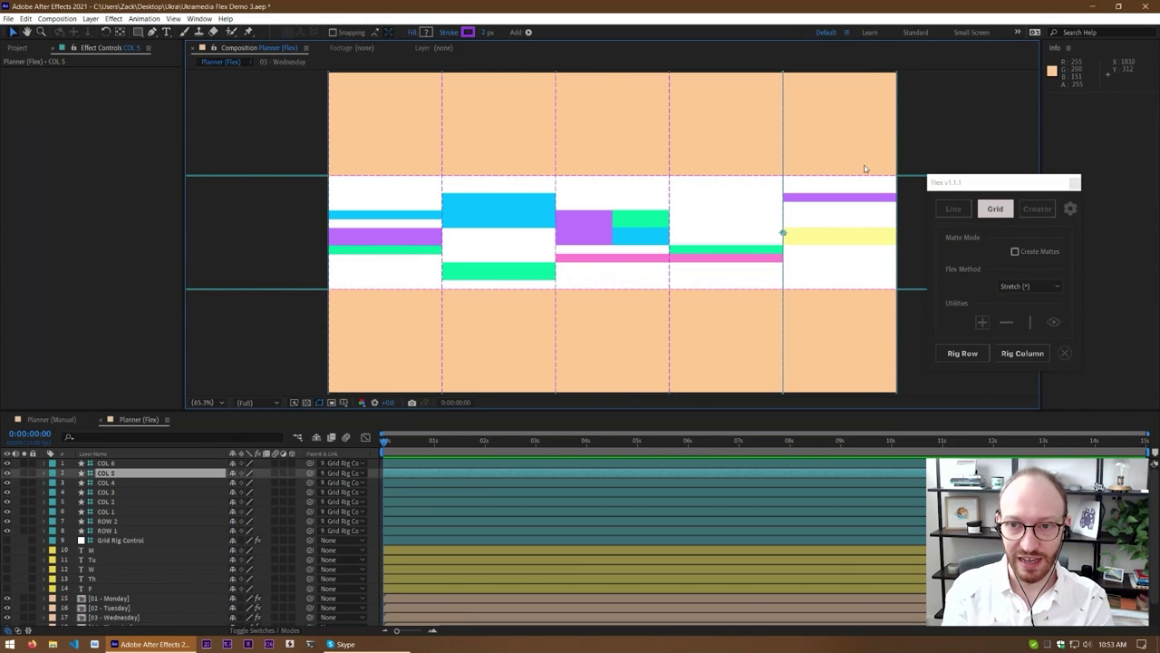
pyautogui.moveTo(915, 139); pyautogui.dragTo(917, 196)
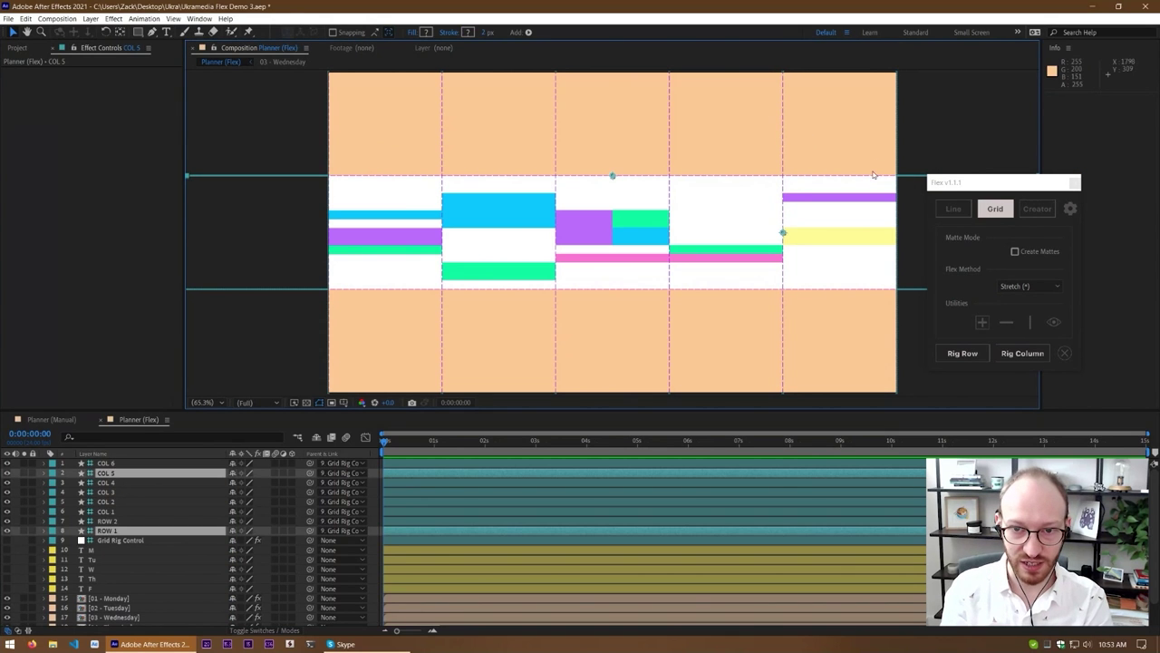
pyautogui.moveTo(785, 236); pyautogui.dragTo(807, 223)
pyautogui.hotkey('ctrl', 'z')
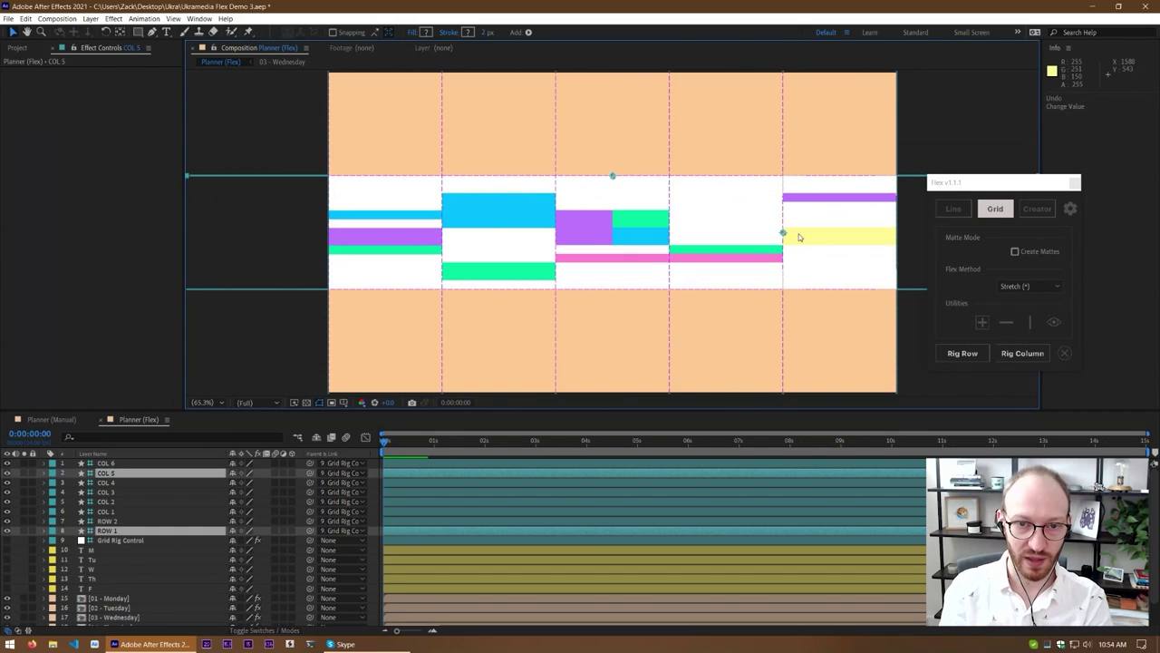
pyautogui.click(735, 339)
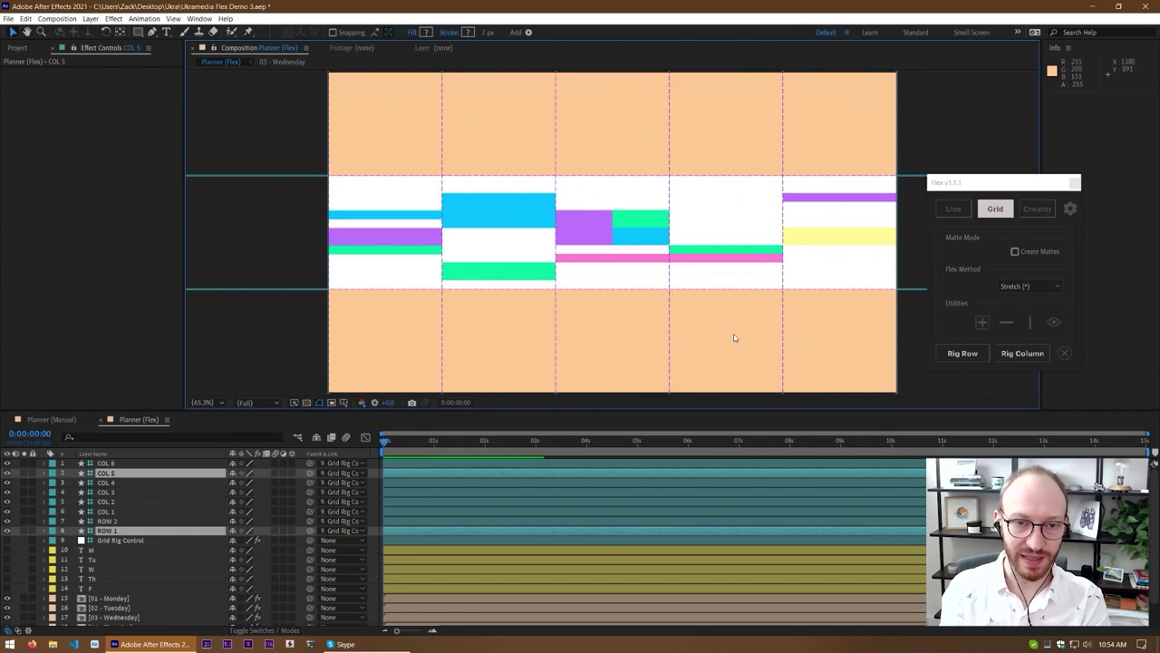
# Set the Gutter slider of the Grid Rig Control layer to 30
pyautogui.click(119, 541)
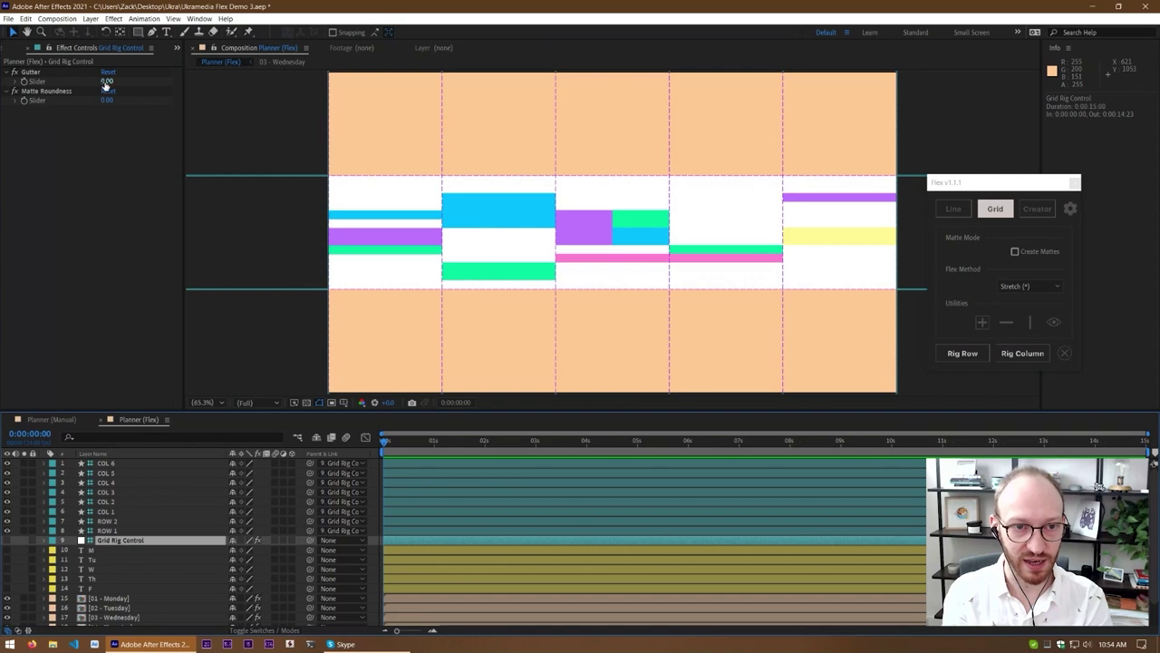
pyautogui.moveTo(106, 81); pyautogui.dragTo(139, 84)
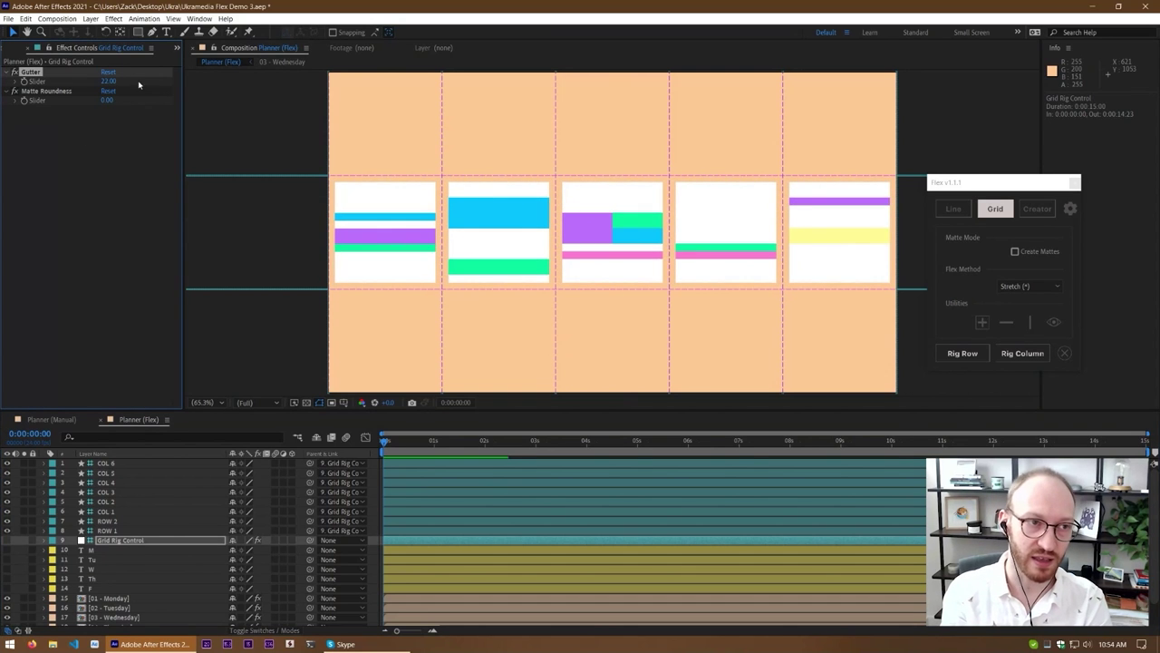
pyautogui.click(109, 82)
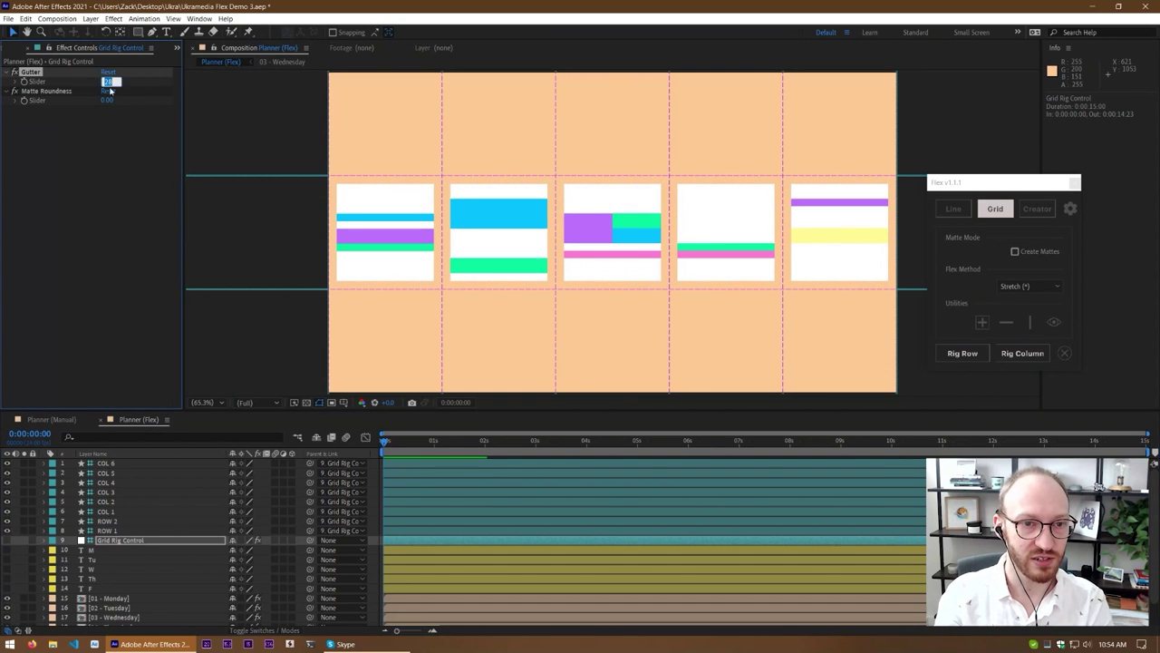
pyautogui.write('30.00')
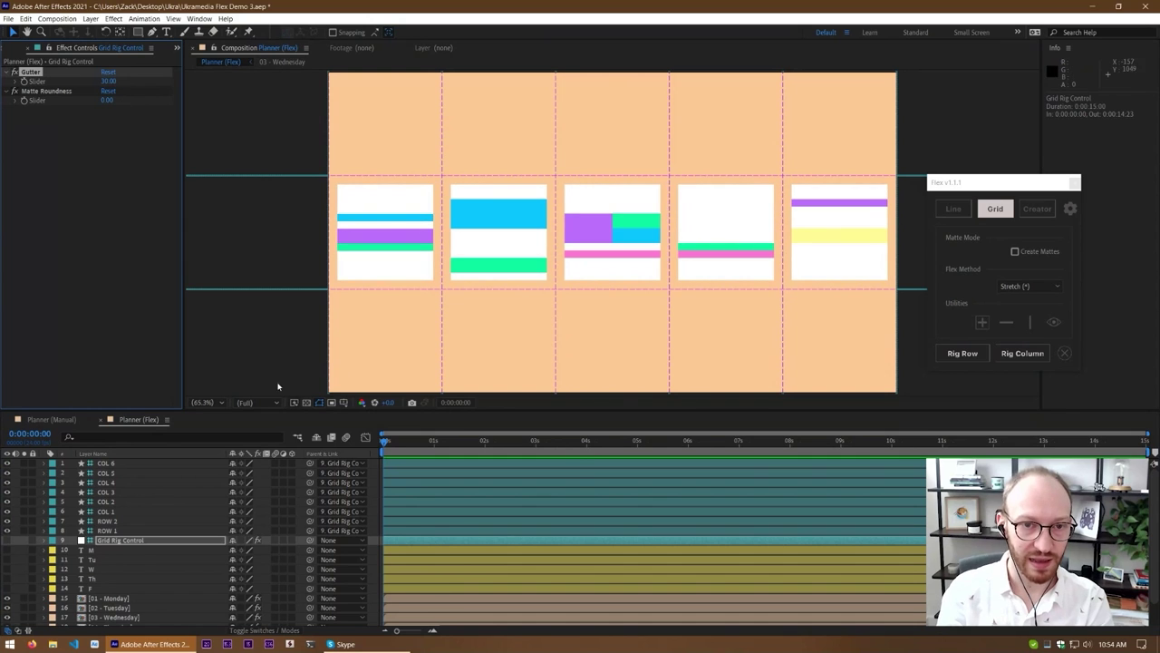
pyautogui.click(423, 345)
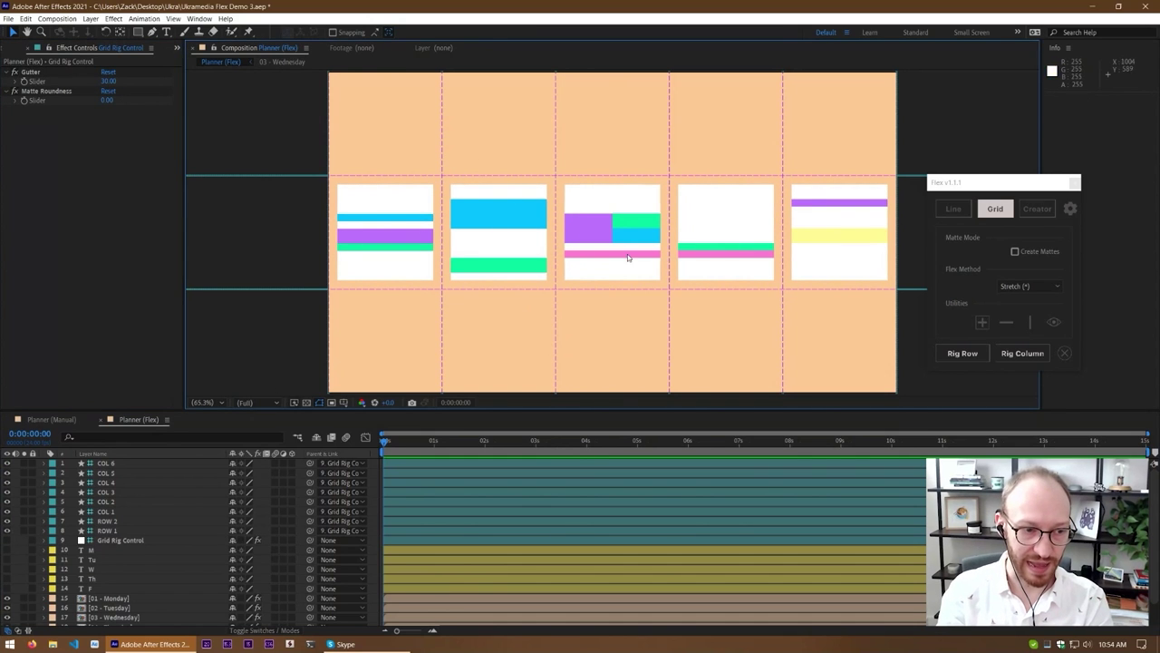
pyautogui.click(170, 463)
pyautogui.keyDown('shift'); pyautogui.click(173, 529); pyautogui.keyUp('shift')
pyautogui.click(199, 361)
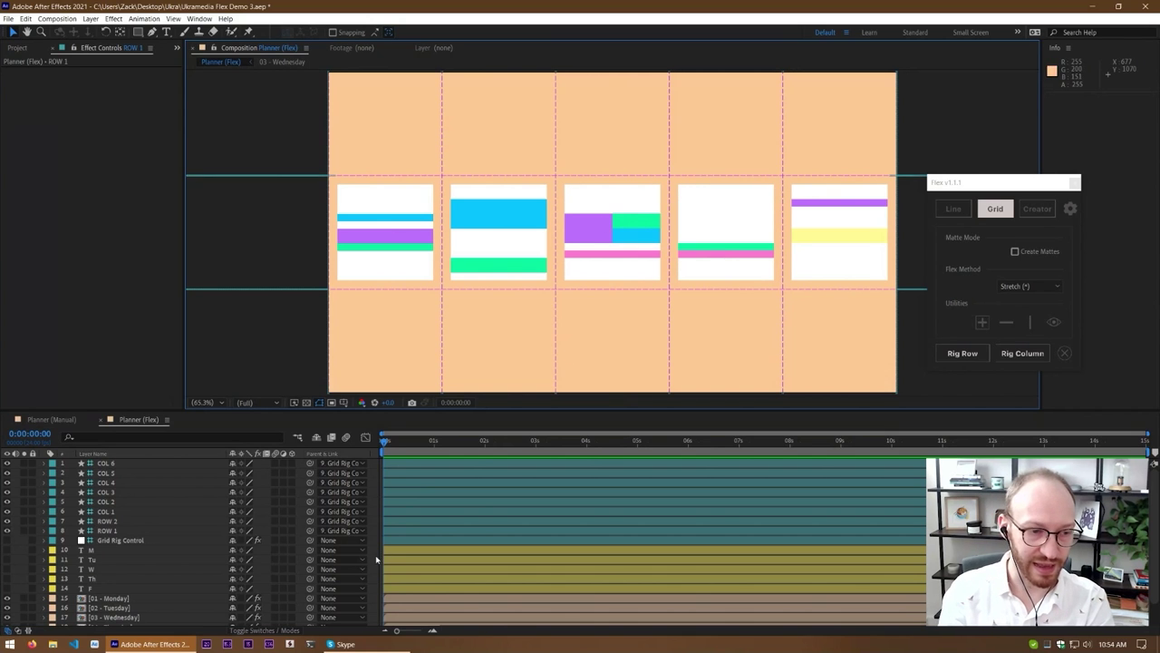
pyautogui.scroll(-2, 127, 592)
pyautogui.click(127, 592)
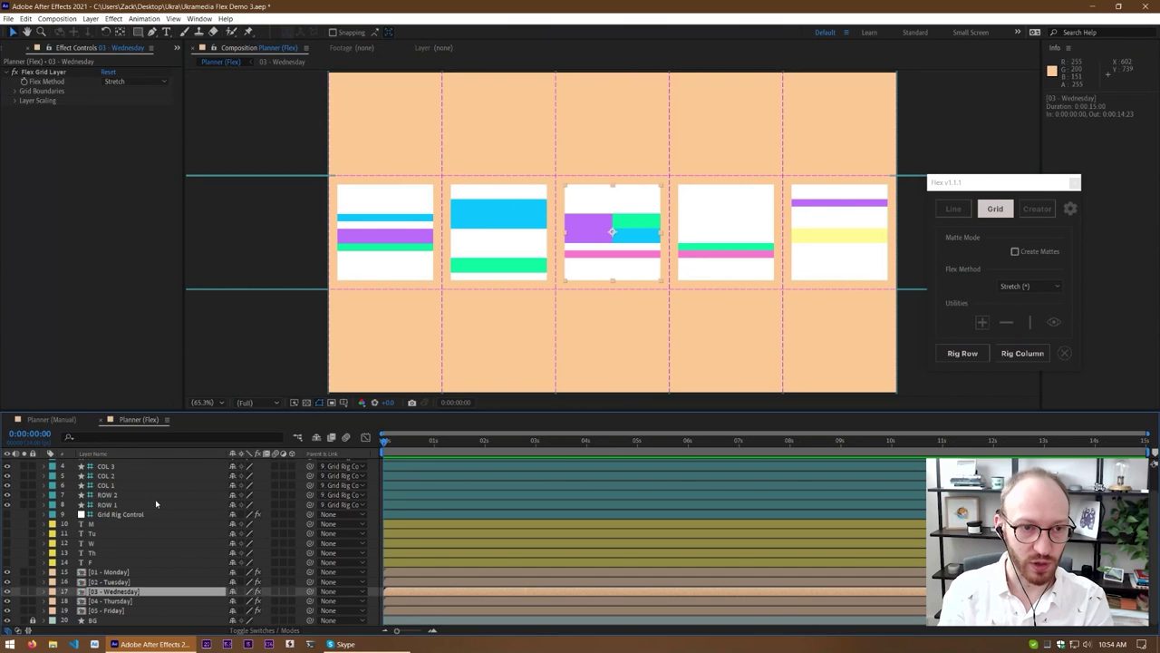
pyautogui.scroll(2, 155, 503)
# Reveal the positions of the COL 2 to COL 5 guides and set X Position keyframes at 0:00:00:00
pyautogui.moveTo(401, 115); pyautogui.dragTo(522, 147)
pyautogui.moveTo(658, 132); pyautogui.dragTo(843, 171)
pyautogui.press('p')
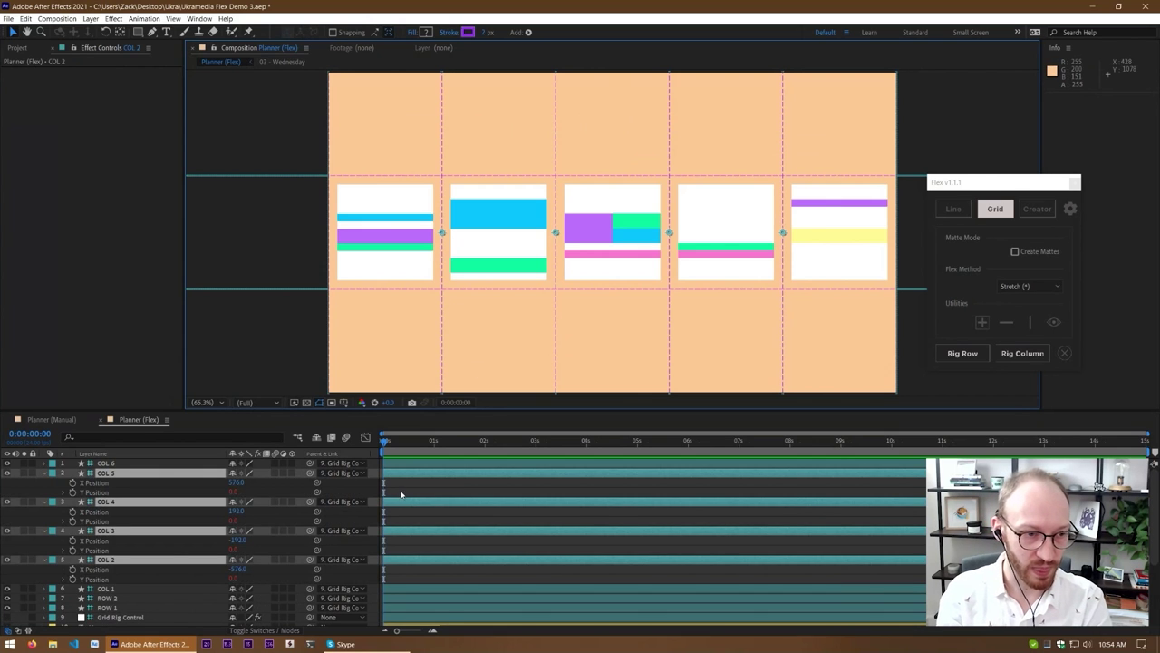
pyautogui.click(402, 494)
pyautogui.click(148, 482)
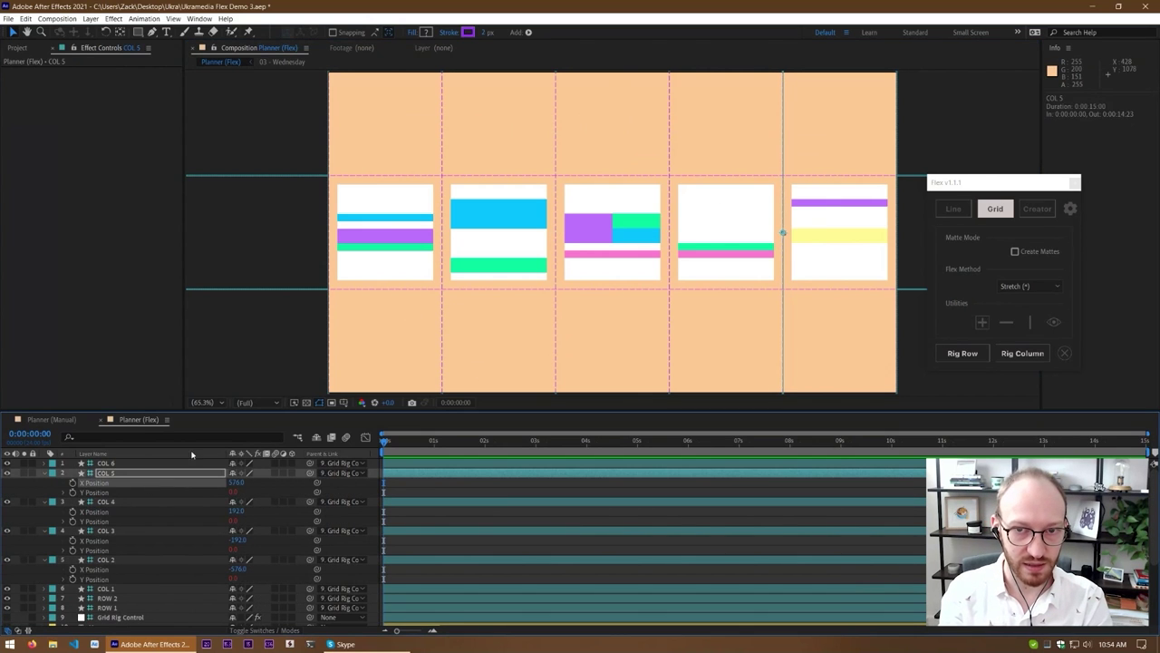
pyautogui.moveTo(759, 127); pyautogui.dragTo(470, 143)
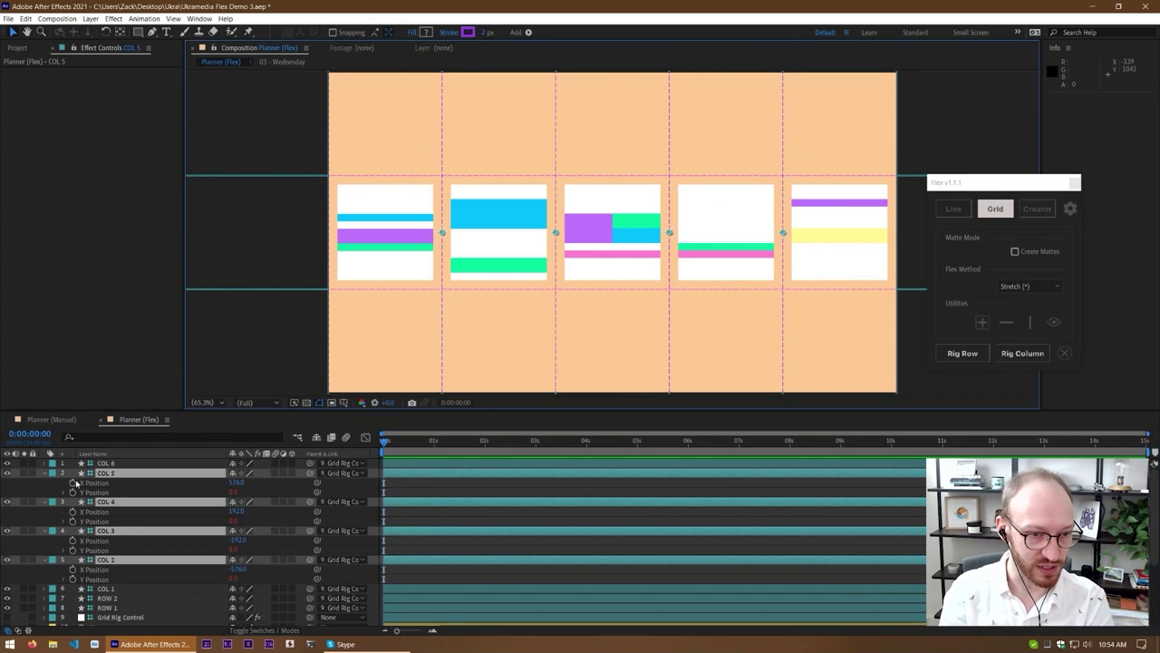
pyautogui.click(72, 482)
# At 0:00:01:00, set the X Position of COL 2 to -716, COL 3 to -472, COL 4 to 472 and COL 5 to 716
pyautogui.click(30, 434)
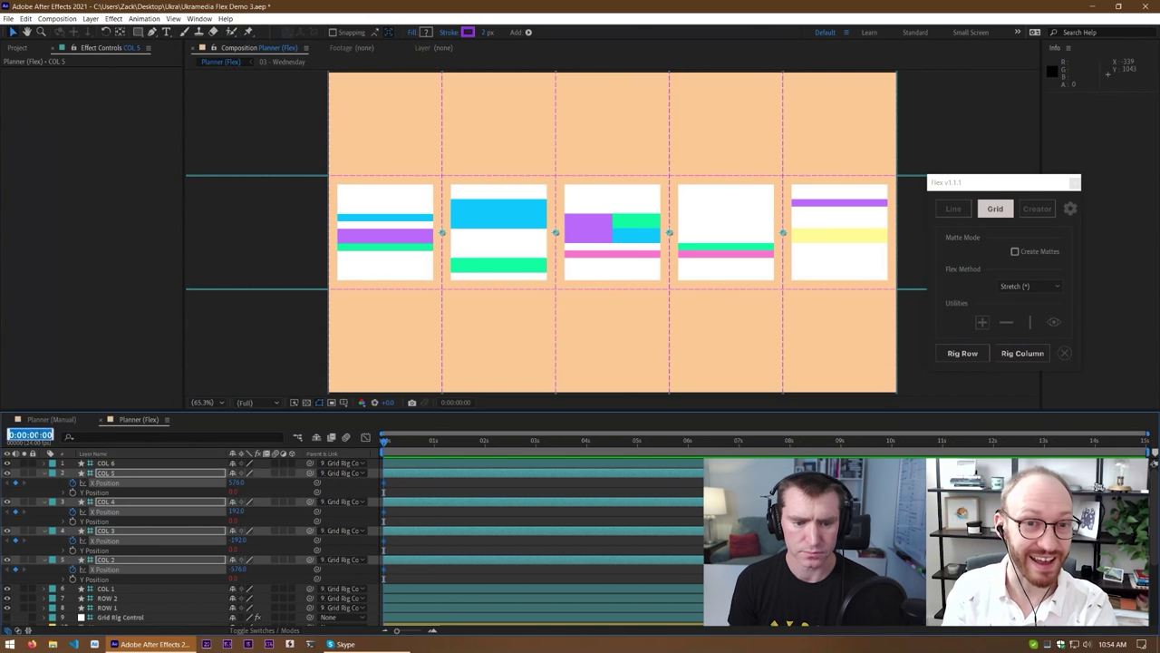
pyautogui.write('100')
pyautogui.press('Return')
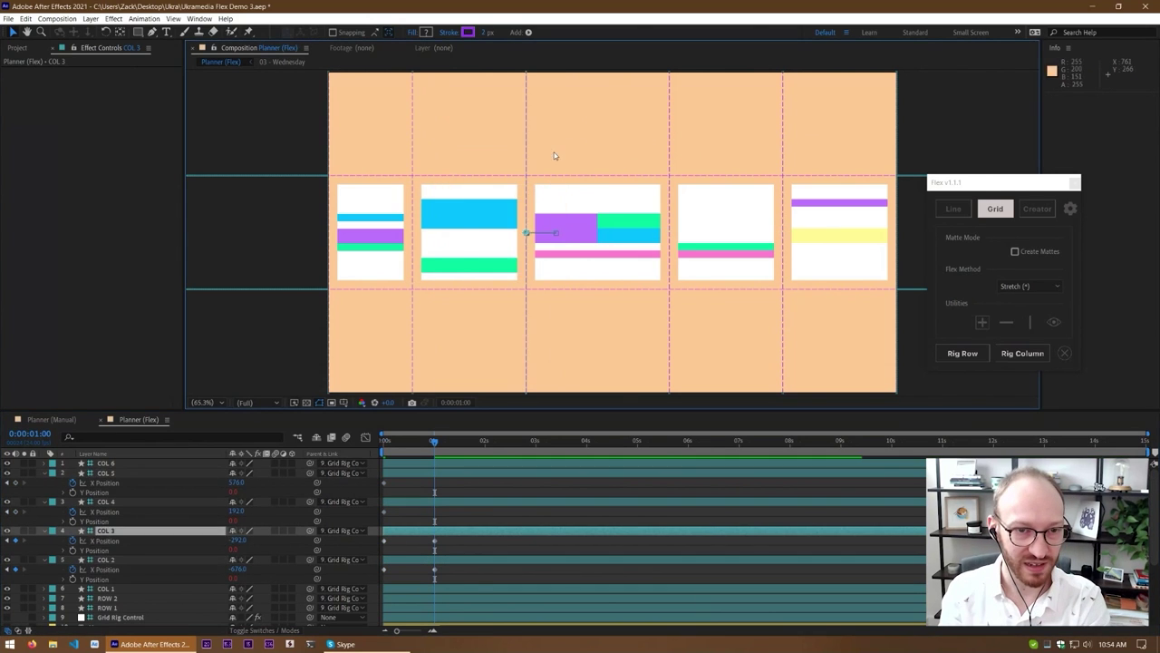
pyautogui.hotkey('shift', 'Left')
pyautogui.hotkey('shift', 'Left')
pyautogui.hotkey('shift', 'Left')
pyautogui.hotkey('shift', 'Left')
pyautogui.hotkey('shift', 'Left')
pyautogui.hotkey('shift', 'Left')
pyautogui.hotkey('shift', 'Left')
pyautogui.hotkey('shift', 'Left')
pyautogui.hotkey('shift', 'Left')
pyautogui.hotkey('shift', 'Left')
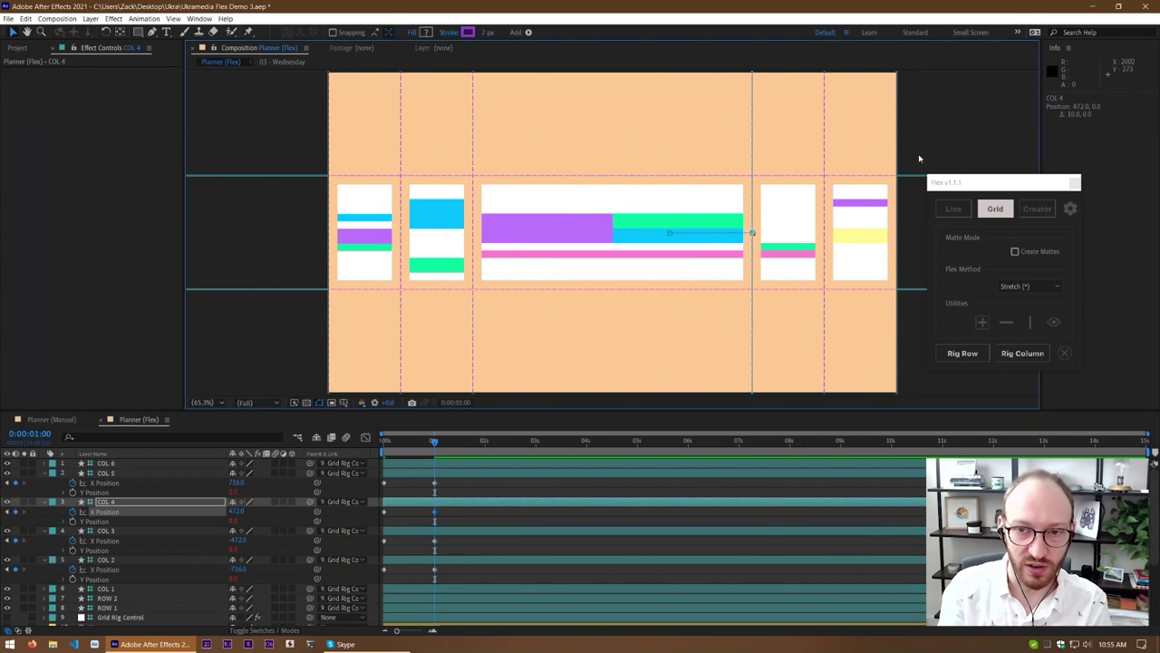
# Reveal the positions of the ROW 1 and ROW 2 guides and set Y Position keyframes at 0:00:00:00
pyautogui.click(907, 175)
pyautogui.keyDown('shift'); pyautogui.click(906, 289); pyautogui.keyUp('shift')
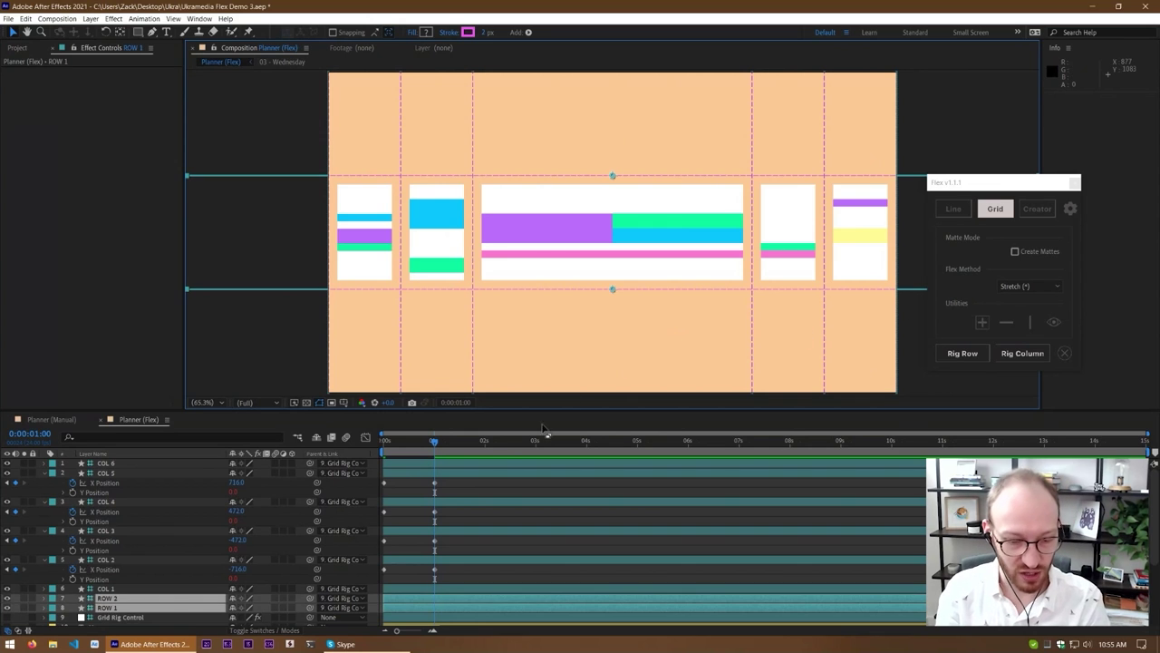
pyautogui.press('p')
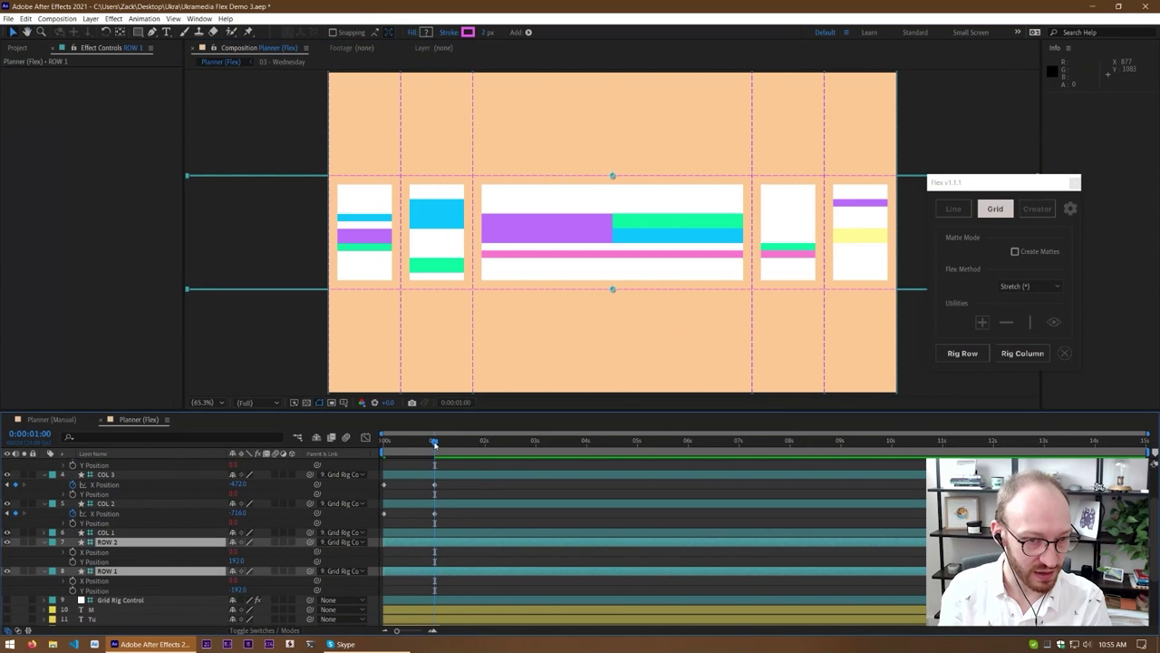
pyautogui.moveTo(434, 444); pyautogui.dragTo(384, 444)
pyautogui.click(72, 561)
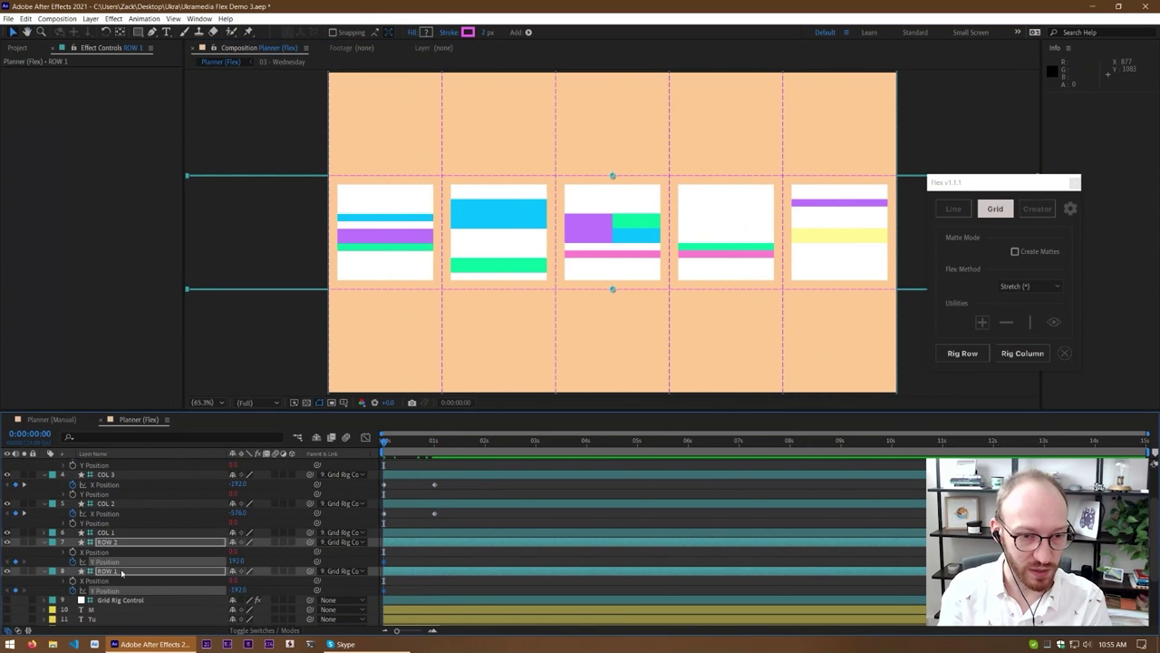
# At 0:00:01:00, set the Y Position of ROW 1 to -472 and ROW 2 to 472
pyautogui.click(456, 554)
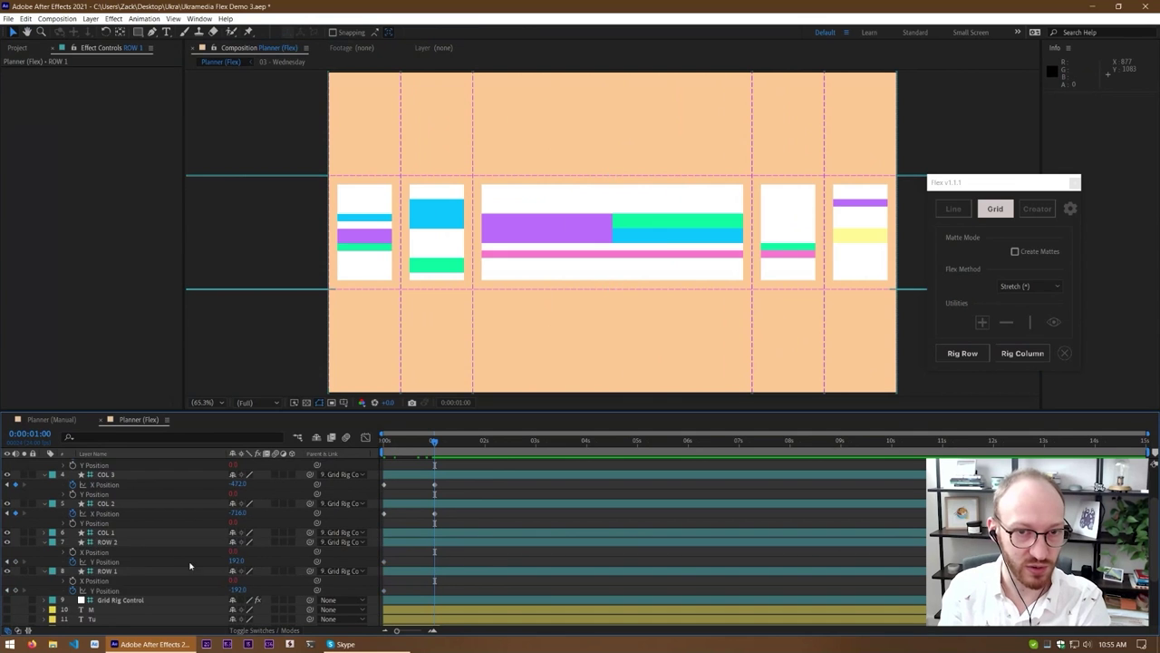
pyautogui.click(155, 544)
pyautogui.hotkey('shift', 'Down')
pyautogui.hotkey('shift', 'Down')
pyautogui.hotkey('shift', 'Down')
pyautogui.hotkey('shift', 'Down')
pyautogui.hotkey('shift', 'Down')
pyautogui.hotkey('shift', 'Down')
pyautogui.hotkey('shift', 'Down')
pyautogui.hotkey('shift', 'Down')
pyautogui.hotkey('shift', 'Down')
pyautogui.hotkey('shift', 'Down')
pyautogui.hotkey('shift', 'Down')
pyautogui.hotkey('shift', 'Down')
pyautogui.hotkey('shift', 'Down')
pyautogui.hotkey('ctrl', 'Down')
pyautogui.hotkey('shift', 'Up')
pyautogui.hotkey('shift', 'Up')
pyautogui.hotkey('shift', 'Up')
pyautogui.hotkey('shift', 'Up')
pyautogui.hotkey('shift', 'Up')
pyautogui.hotkey('shift', 'Up')
pyautogui.hotkey('shift', 'Up')
pyautogui.hotkey('shift', 'Up')
pyautogui.hotkey('shift', 'Up')
pyautogui.hotkey('shift', 'Up')
pyautogui.hotkey('shift', 'Up')
pyautogui.hotkey('shift', 'Up')
pyautogui.hotkey('shift', 'Up')
pyautogui.hotkey('shift', 'Up')
pyautogui.hotkey('shift', 'Up')
pyautogui.hotkey('shift', 'Up')
pyautogui.hotkey('shift', 'Up')
pyautogui.hotkey('shift', 'Up')
pyautogui.hotkey('shift', 'Up')
pyautogui.hotkey('shift', 'Up')
pyautogui.hotkey('ctrl', 'Up')
pyautogui.hotkey('shift', 'Down')
pyautogui.hotkey('shift', 'Down')
pyautogui.hotkey('shift', 'Down')
pyautogui.hotkey('shift', 'Down')
pyautogui.hotkey('shift', 'Down')
pyautogui.hotkey('shift', 'Down')
pyautogui.hotkey('shift', 'Down')
pyautogui.hotkey('shift', 'Down')
pyautogui.hotkey('shift', 'Down')
pyautogui.hotkey('shift', 'Down')
pyautogui.hotkey('shift', 'Down')
pyautogui.hotkey('shift', 'Down')
pyautogui.hotkey('shift', 'Down')
pyautogui.hotkey('shift', 'Down')
pyautogui.hotkey('shift', 'Down')
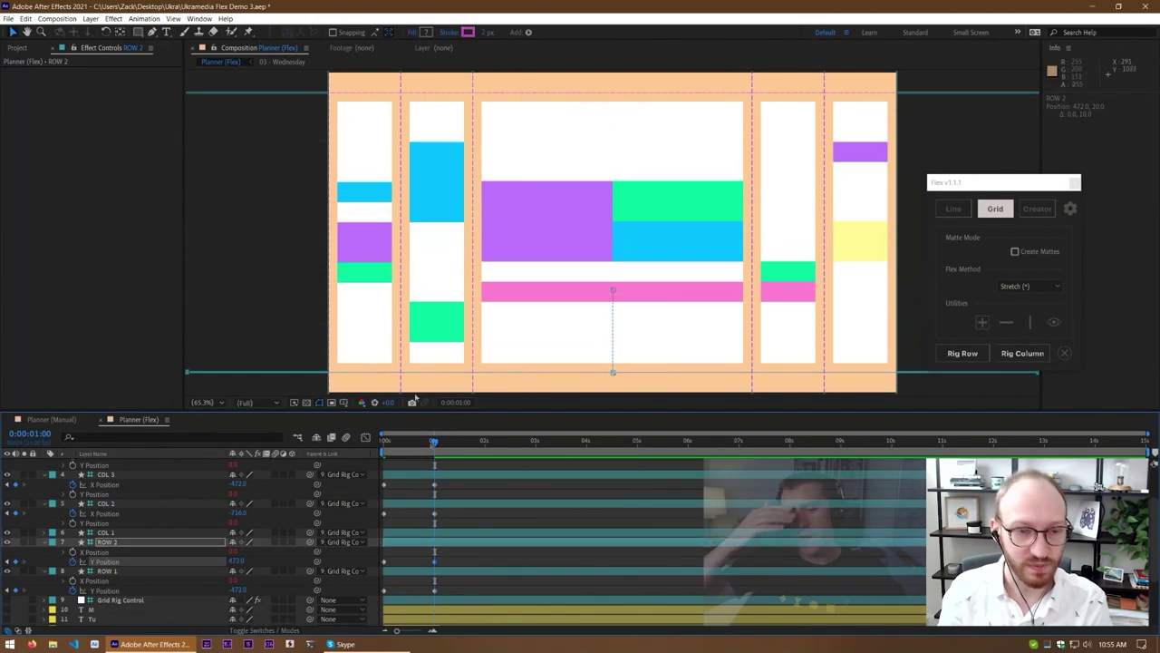
pyautogui.click(466, 518)
# Play back and scrub the first second of the Planner (Flex) animation to check how the day cells resize with the guides
pyautogui.moveTo(434, 444); pyautogui.dragTo(420, 467)
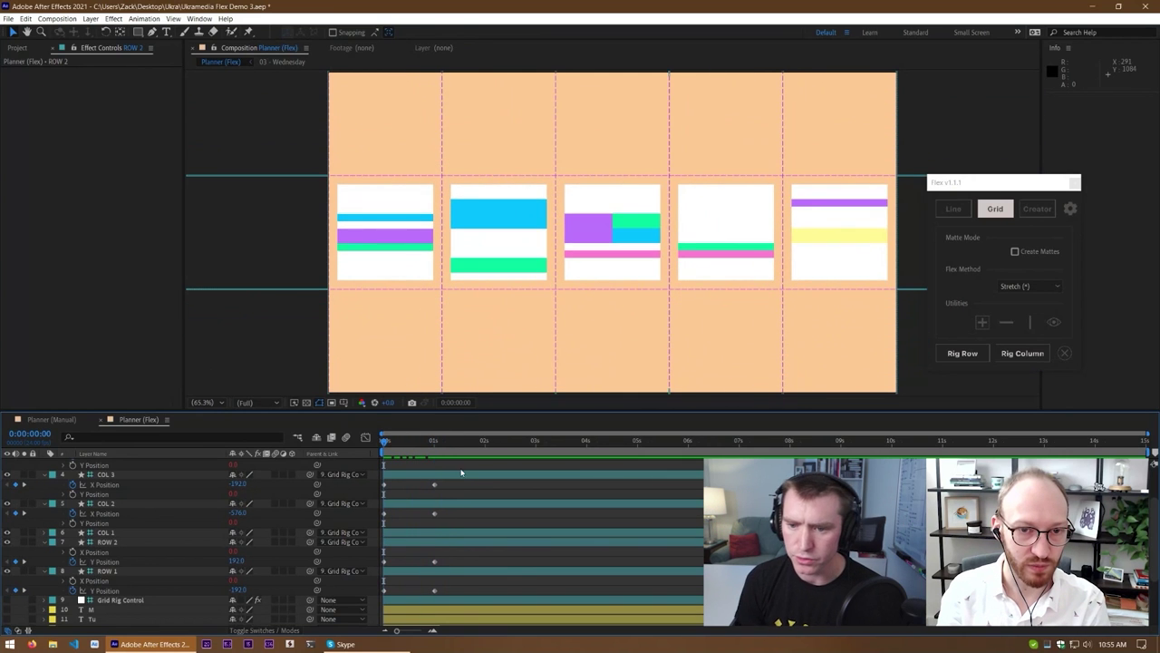
pyautogui.press('space')
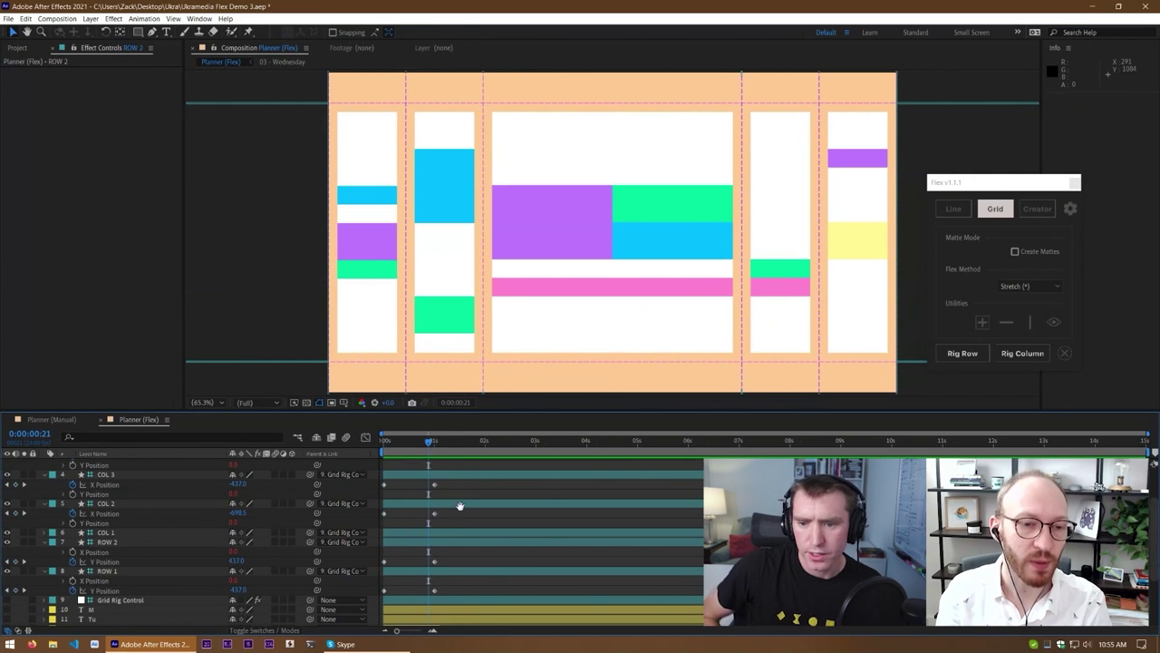
pyautogui.scroll(2, 411, 462)
pyautogui.press('space')
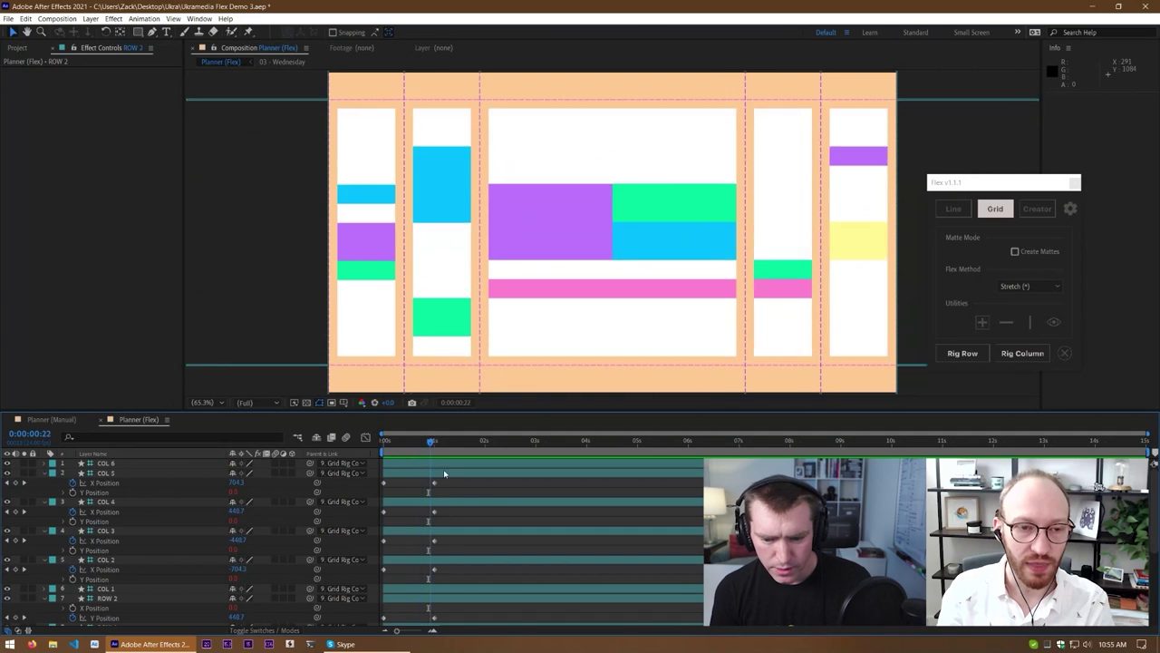
pyautogui.moveTo(407, 487); pyautogui.dragTo(454, 493)
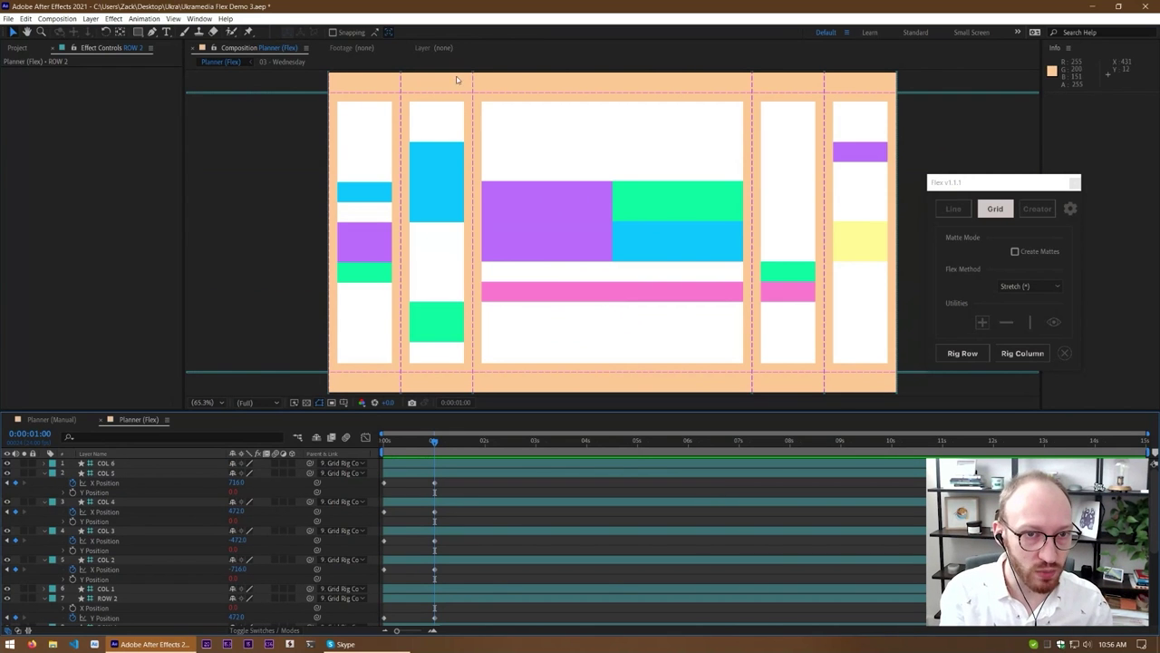
pyautogui.click(485, 241)
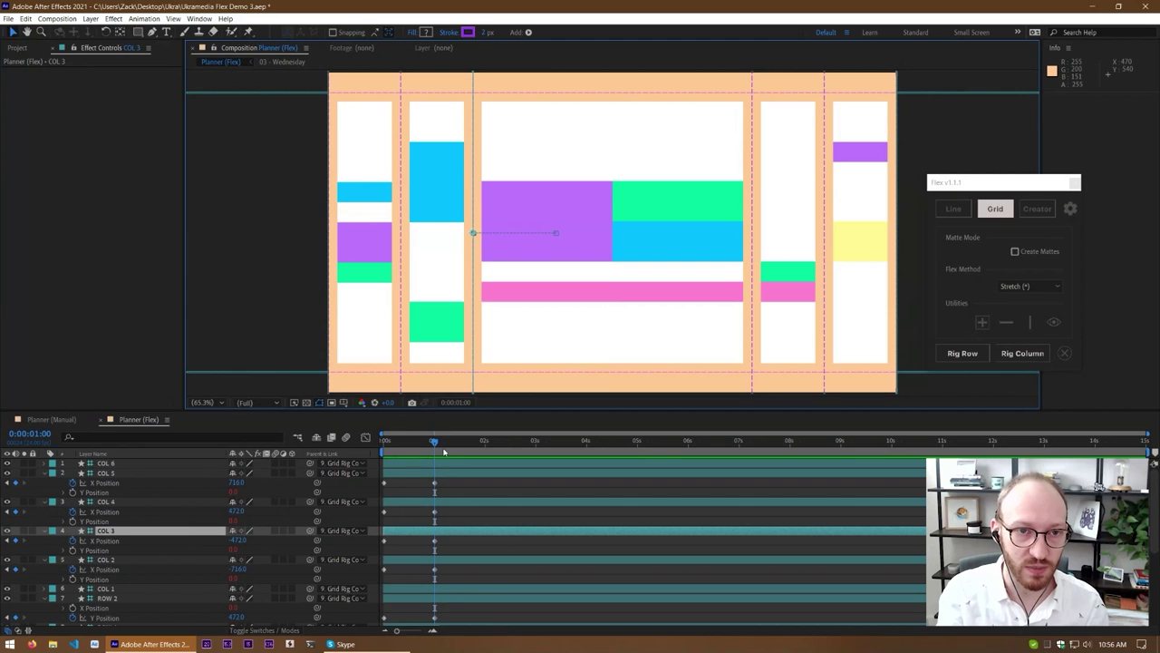
pyautogui.click(262, 189)
pyautogui.moveTo(435, 443); pyautogui.dragTo(441, 472)
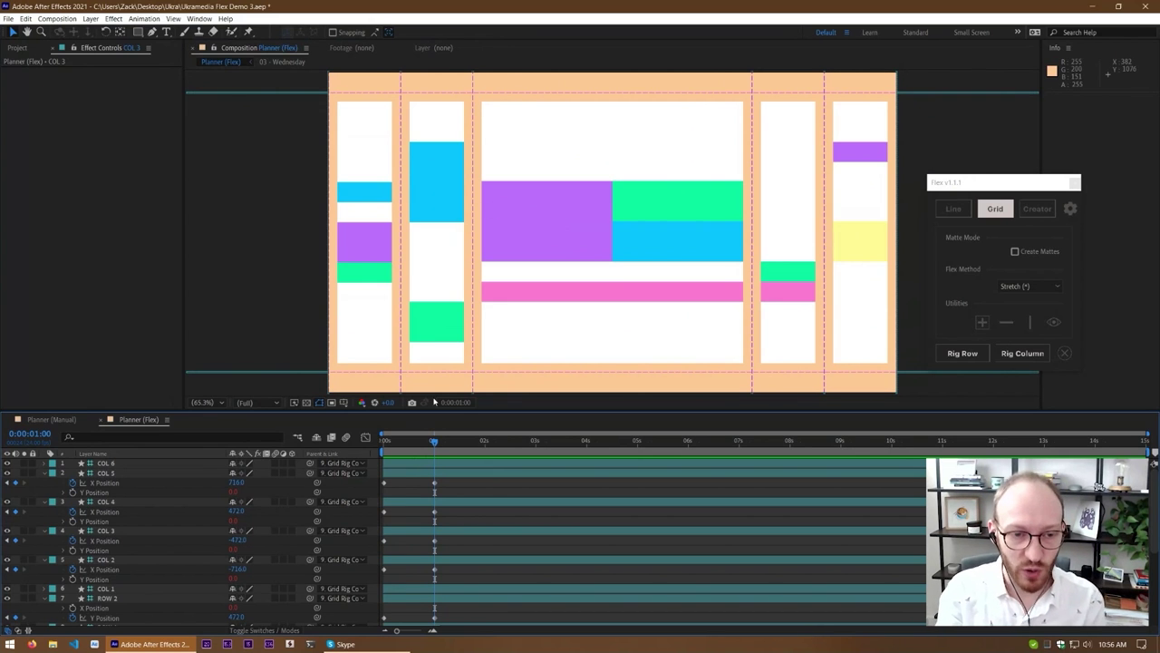
pyautogui.moveTo(428, 442)
pyautogui.mouseDown()
pyautogui.moveTo(376, 455)
pyautogui.moveTo(436, 459)
pyautogui.mouseUp()
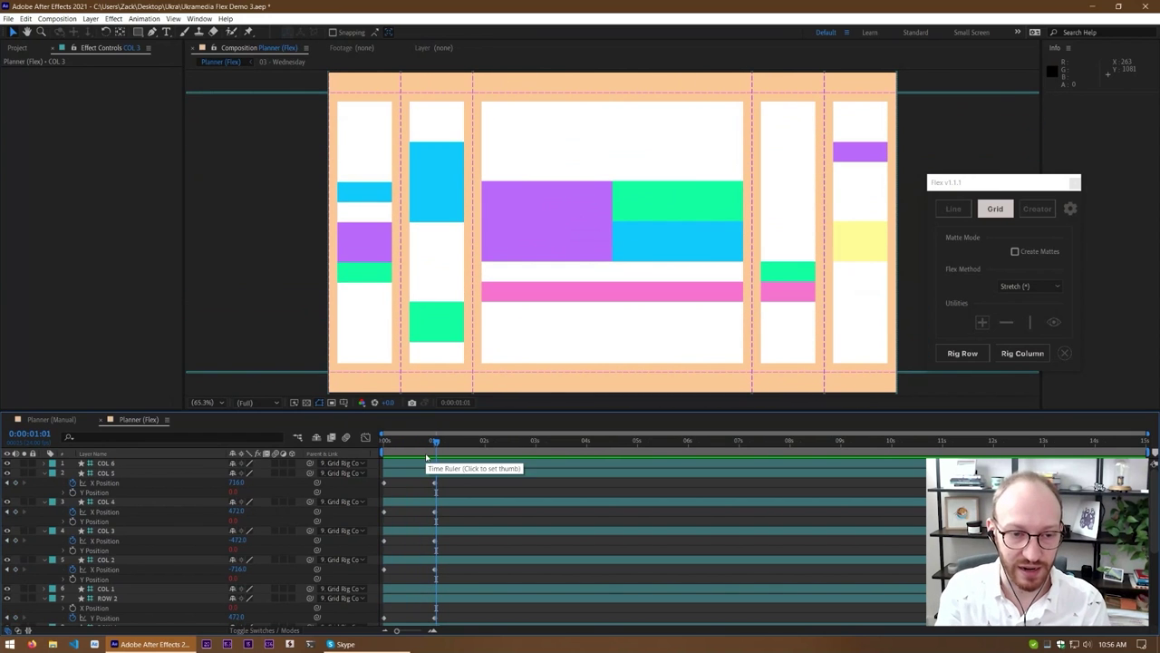
pyautogui.press('Home')
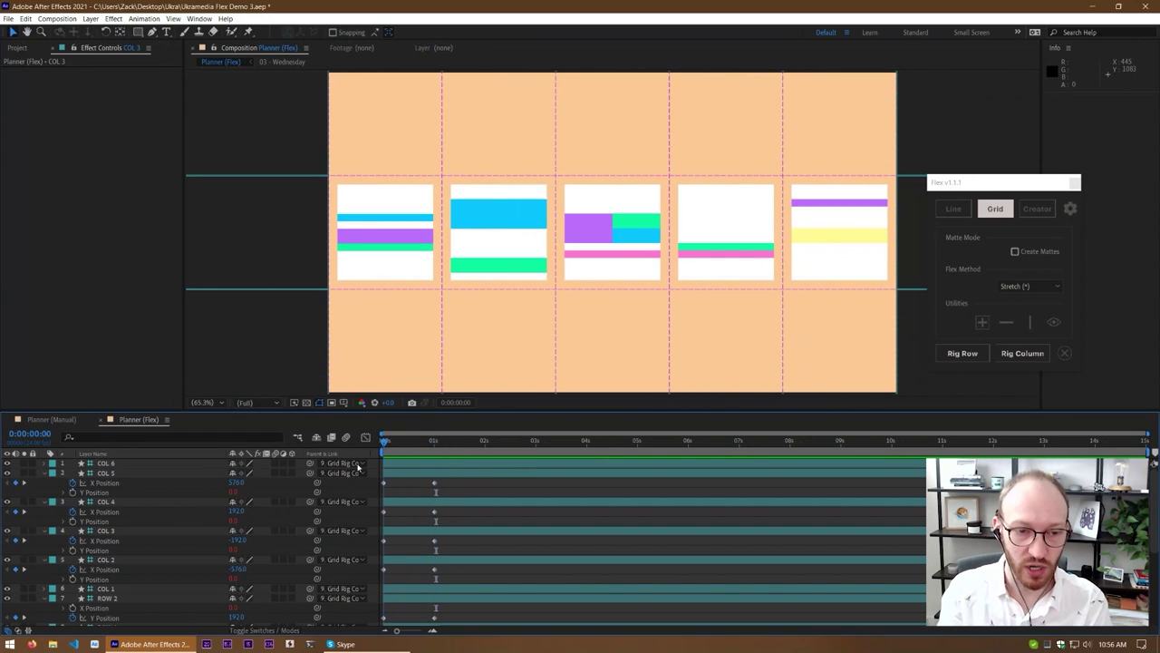
pyautogui.press('space')
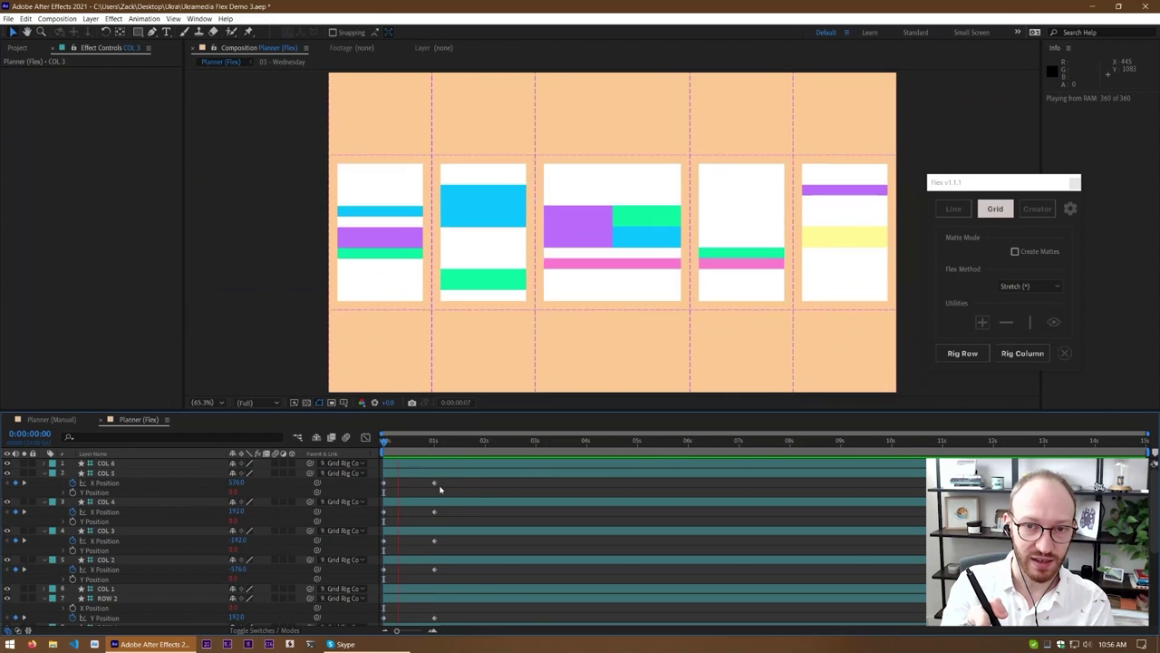
pyautogui.press('space')
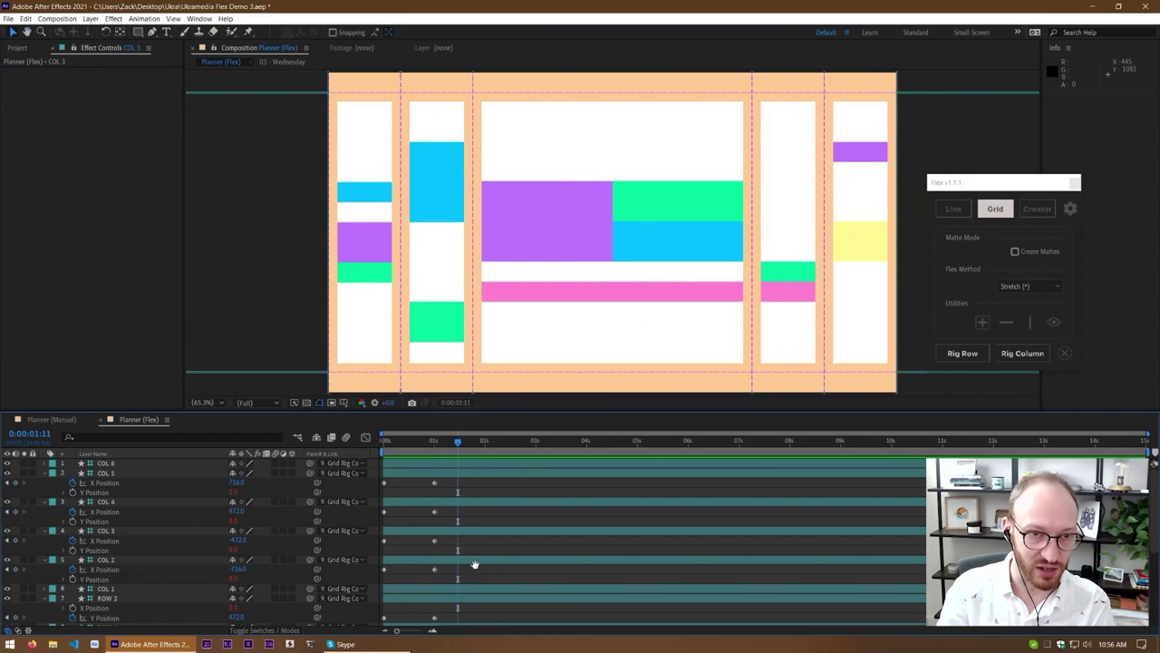
pyautogui.moveTo(475, 564); pyautogui.dragTo(526, 609)
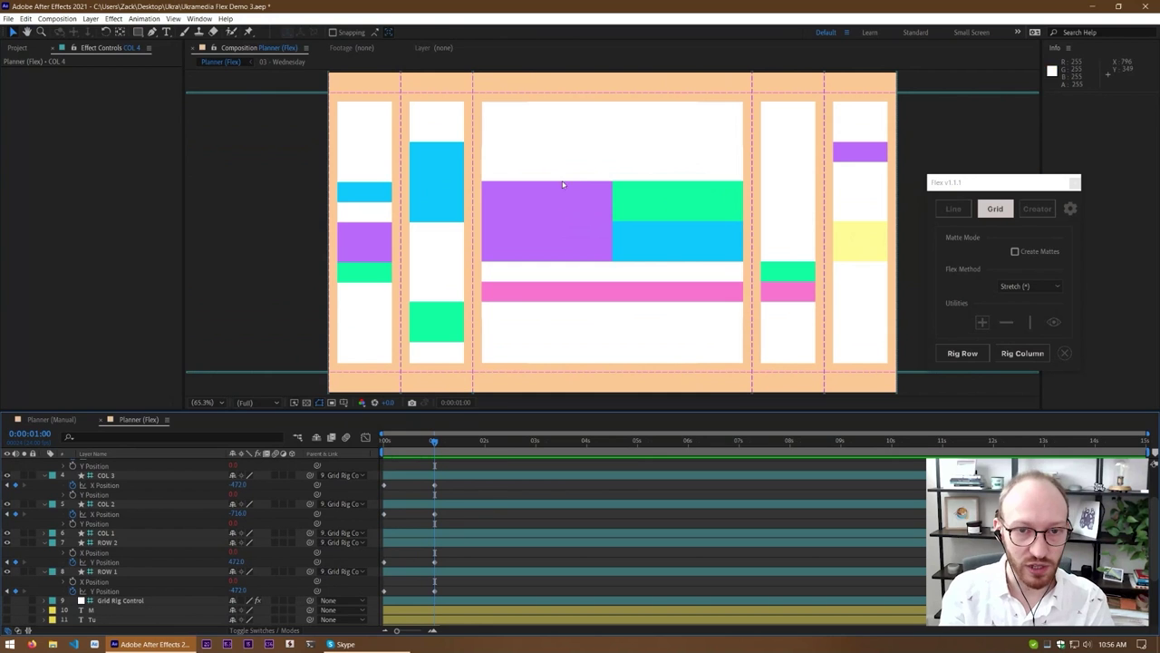
# Open the 03 - Wednesday precomp, set the parent of W-Event-1 to W-Event-4 to None, and lock W-Box
pyautogui.click(574, 293)
pyautogui.scroll(-3, 192, 565)
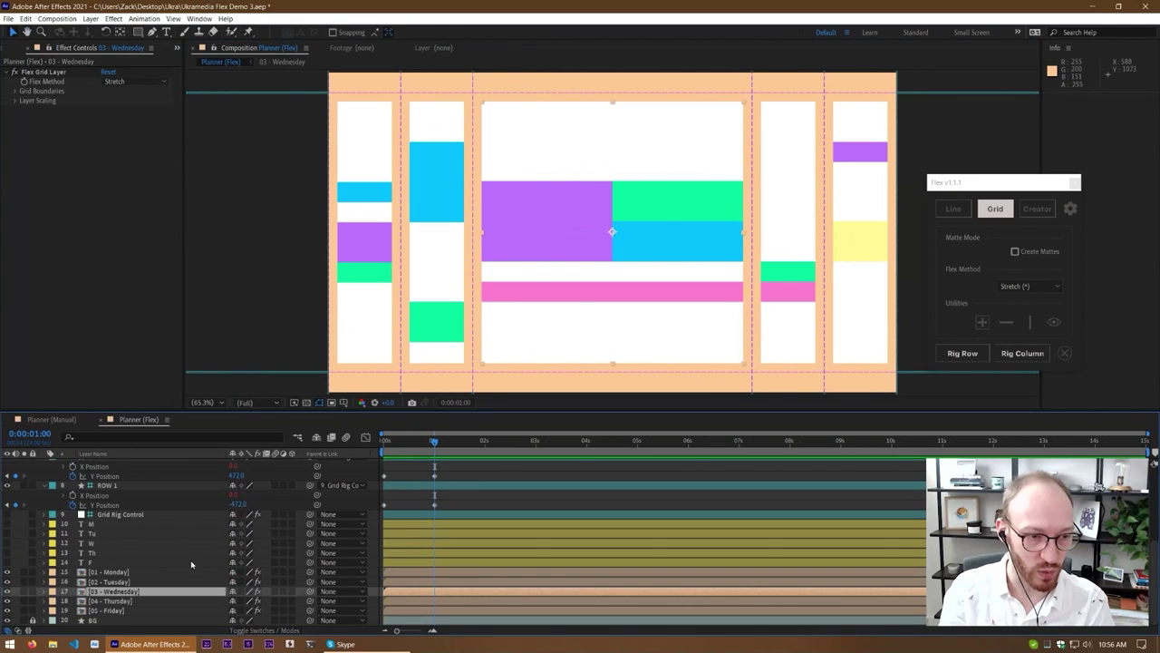
pyautogui.doubleClick(133, 591)
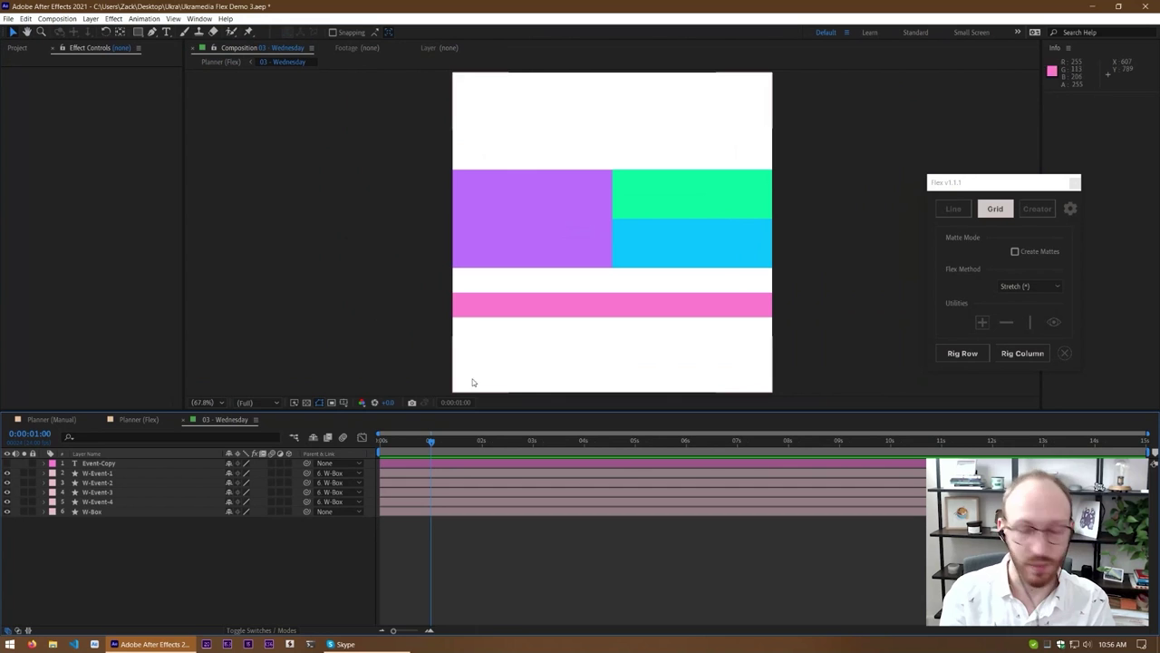
pyautogui.moveTo(220, 496); pyautogui.dragTo(142, 472)
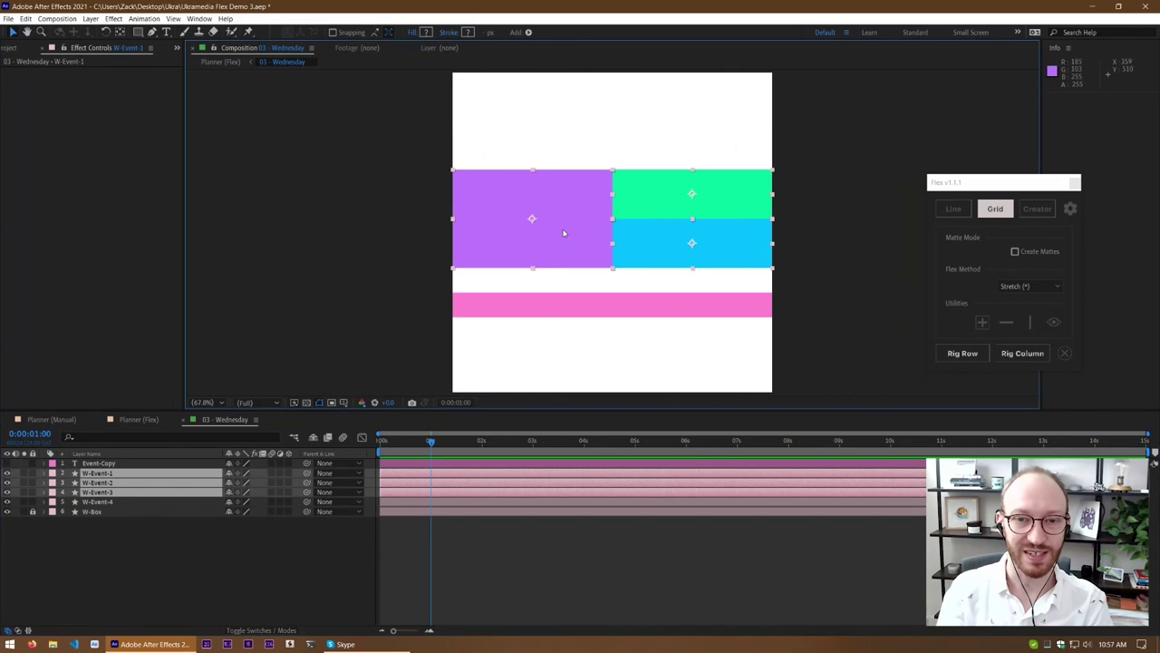
# Try rigging W-Event-1, W-Event-2 and W-Event-3 together as one grid row and undo it
pyautogui.click(967, 368)
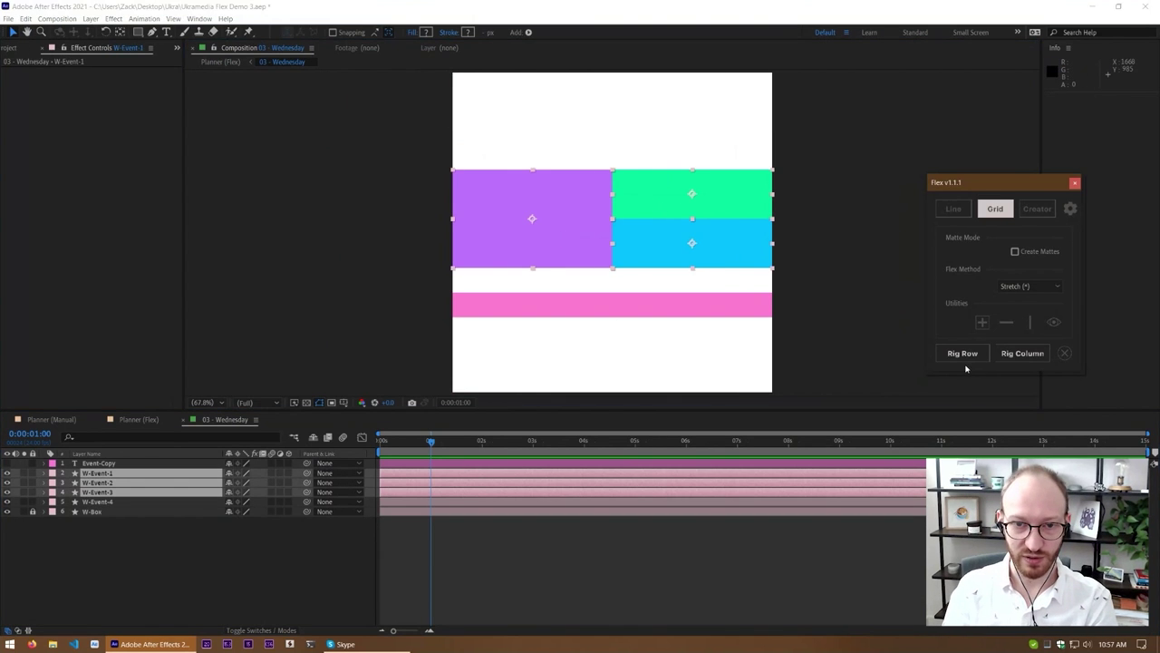
pyautogui.click(964, 353)
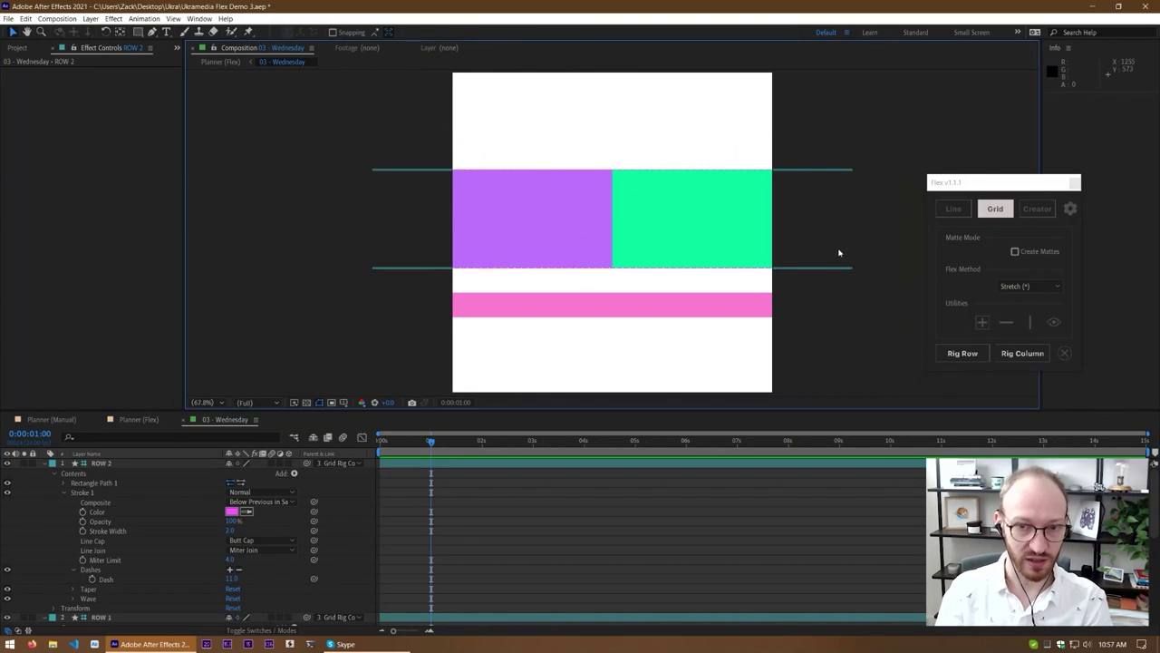
pyautogui.moveTo(612, 269); pyautogui.dragTo(643, 258)
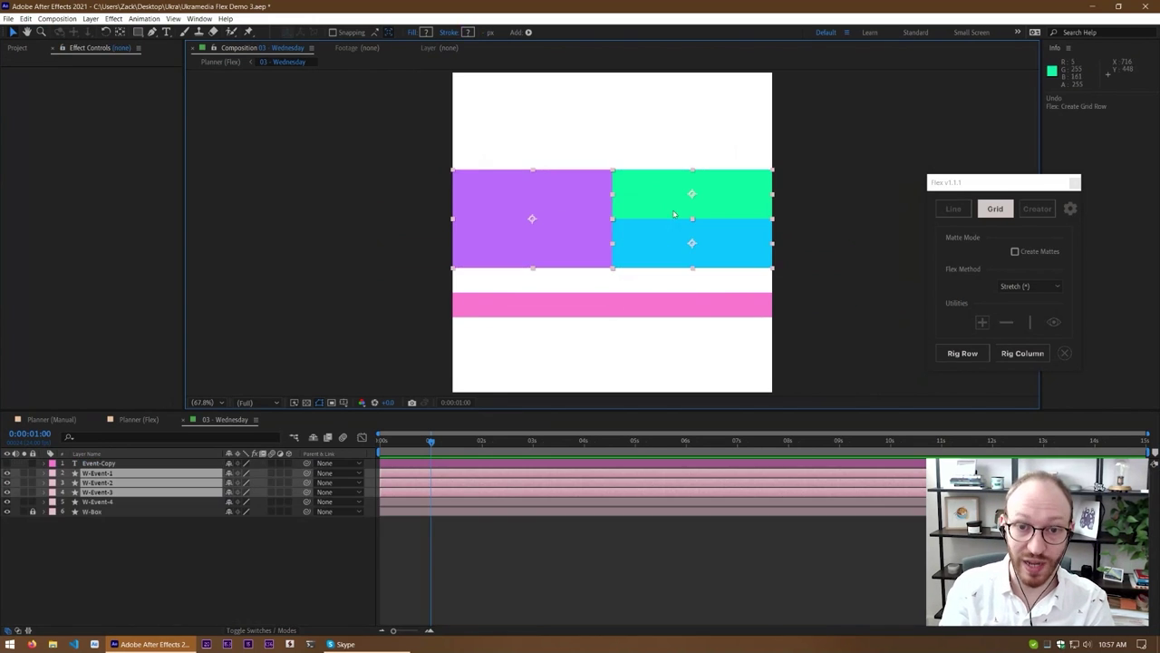
# Rig a grid row for W-Event-1 alone, try rigging W-Event-2 into the same row, and undo that second rig
pyautogui.click(689, 193)
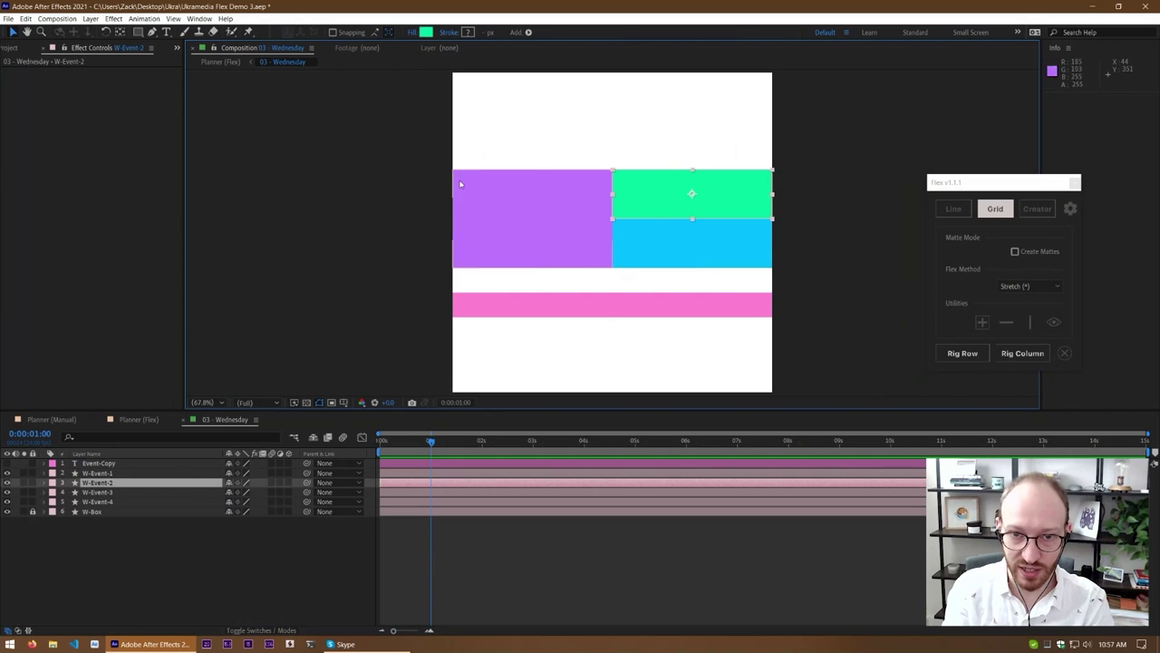
pyautogui.click(662, 251)
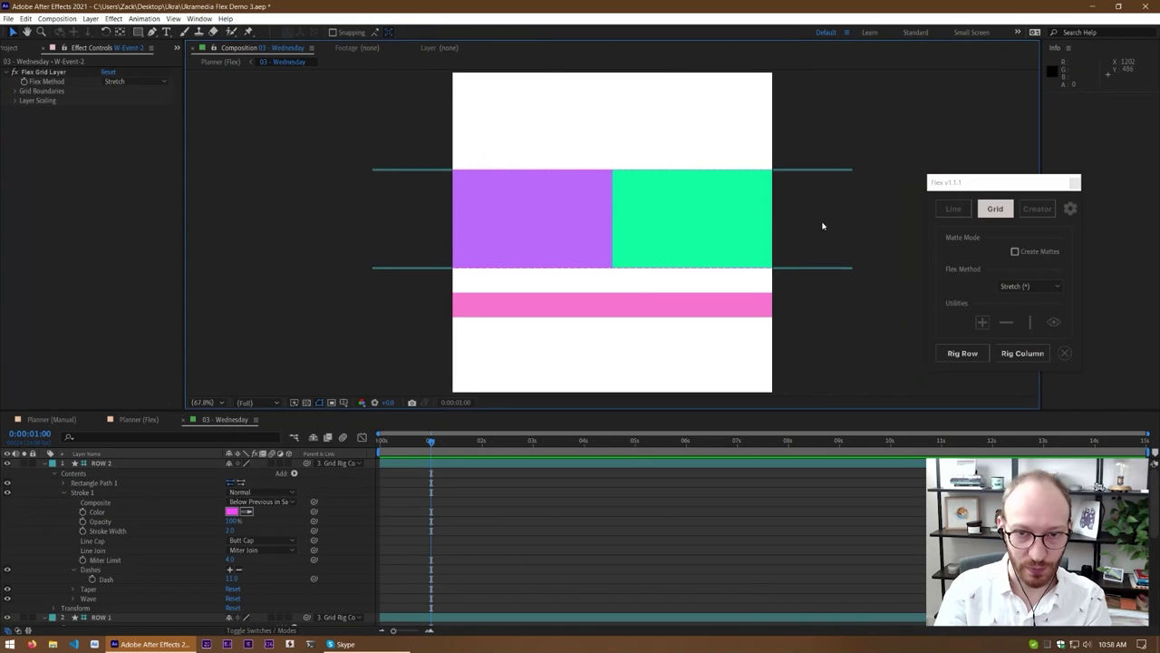
pyautogui.hotkey('ctrl', 'z')
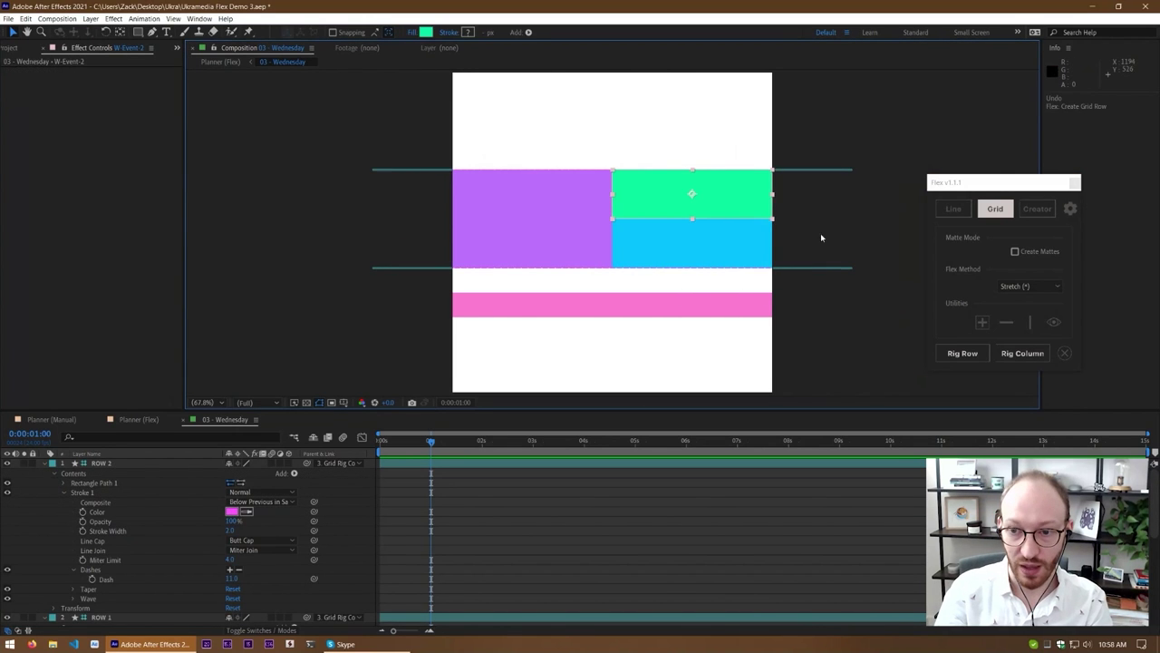
# Add a row guide along the boundary between W-Event-2 and W-Event-3, and rig W-Event-2 as a grid row
pyautogui.click(820, 236)
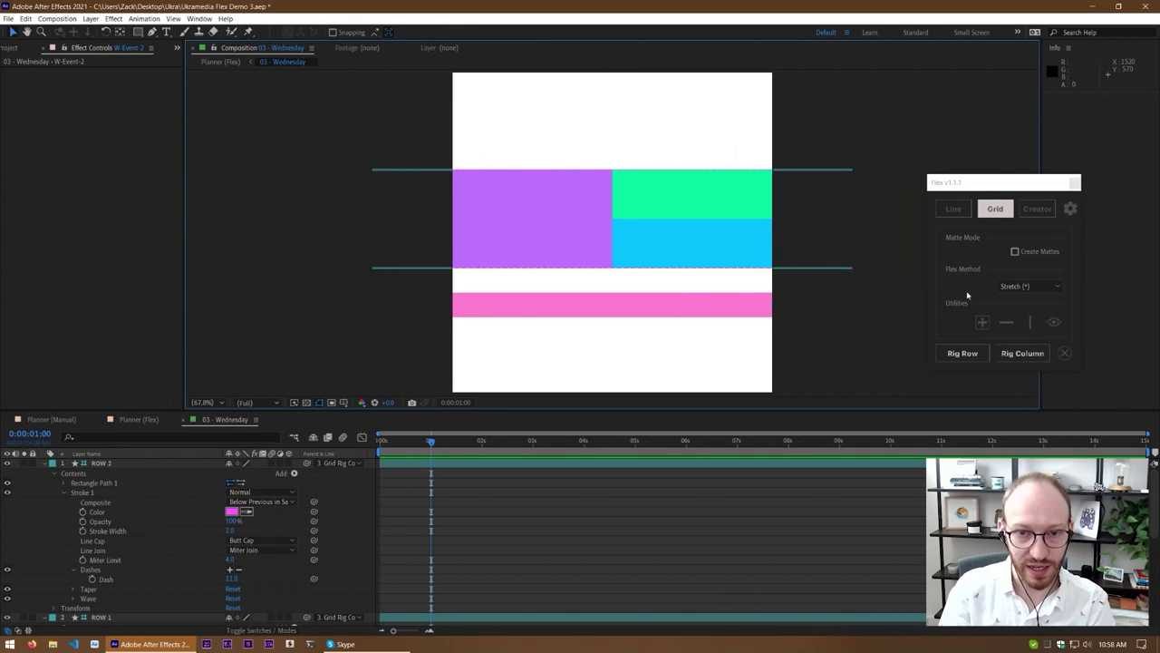
pyautogui.click(1006, 323)
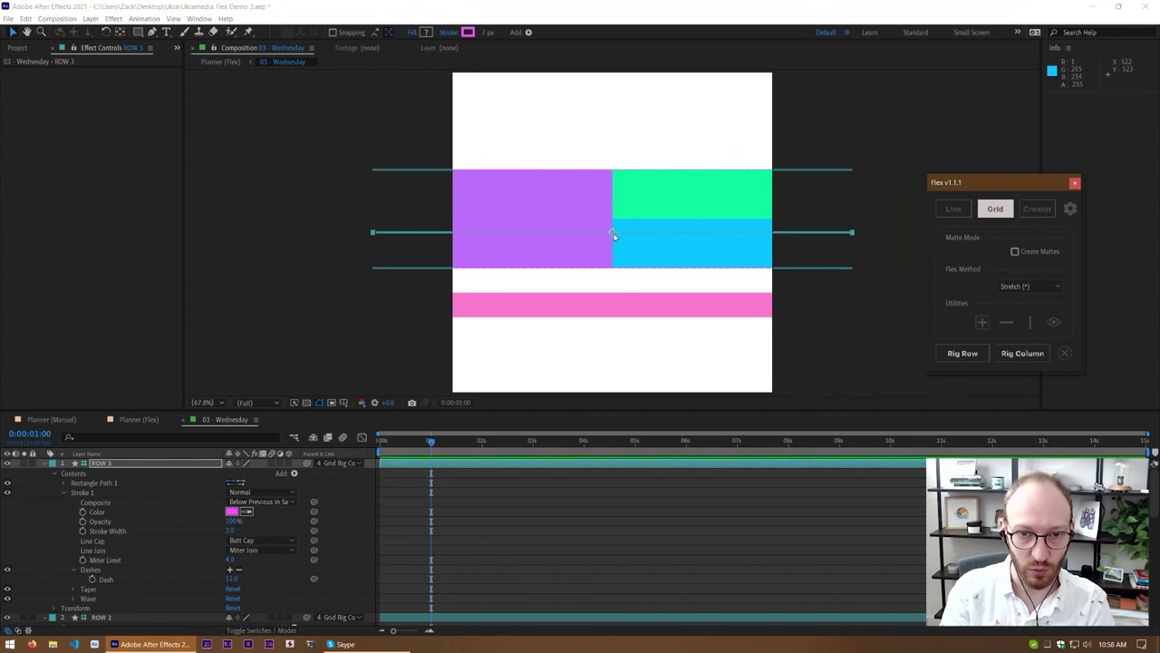
pyautogui.moveTo(613, 236)
pyautogui.mouseDown()
pyautogui.moveTo(622, 192)
pyautogui.moveTo(625, 263)
pyautogui.moveTo(640, 230)
pyautogui.moveTo(613, 226)
pyautogui.moveTo(621, 236)
pyautogui.moveTo(613, 219)
pyautogui.mouseUp()
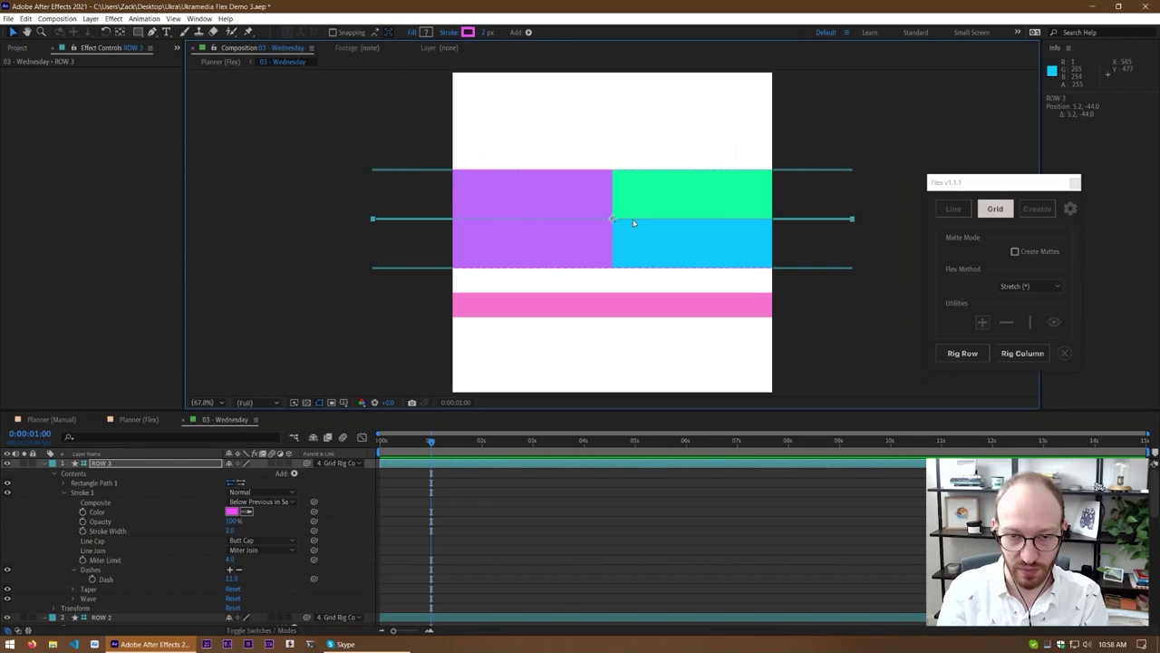
pyautogui.click(689, 195)
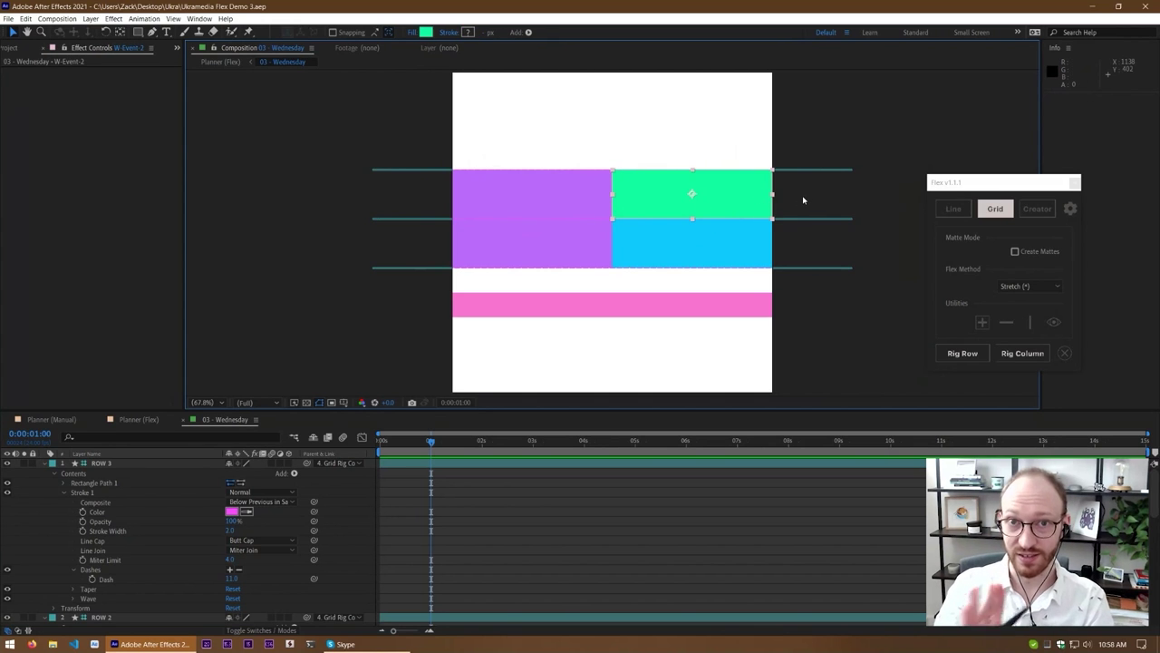
pyautogui.click(963, 353)
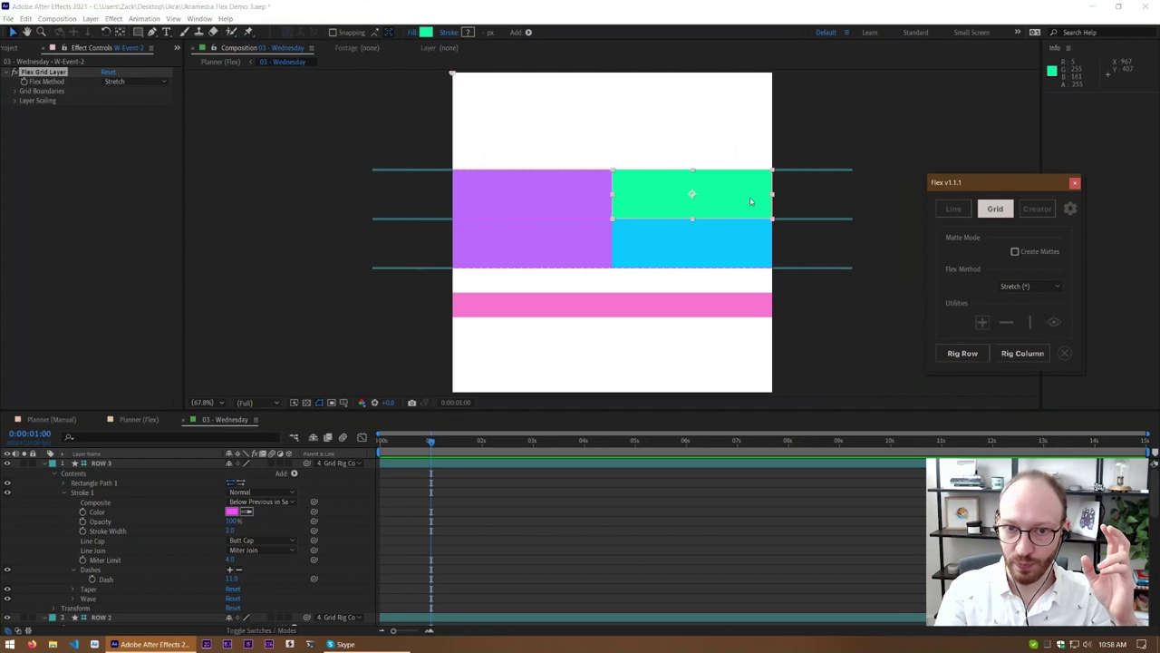
# Try moving the row guide between W-Event-2 and W-Event-3 slightly upward, and undo the move
pyautogui.click(813, 169)
pyautogui.click(820, 219)
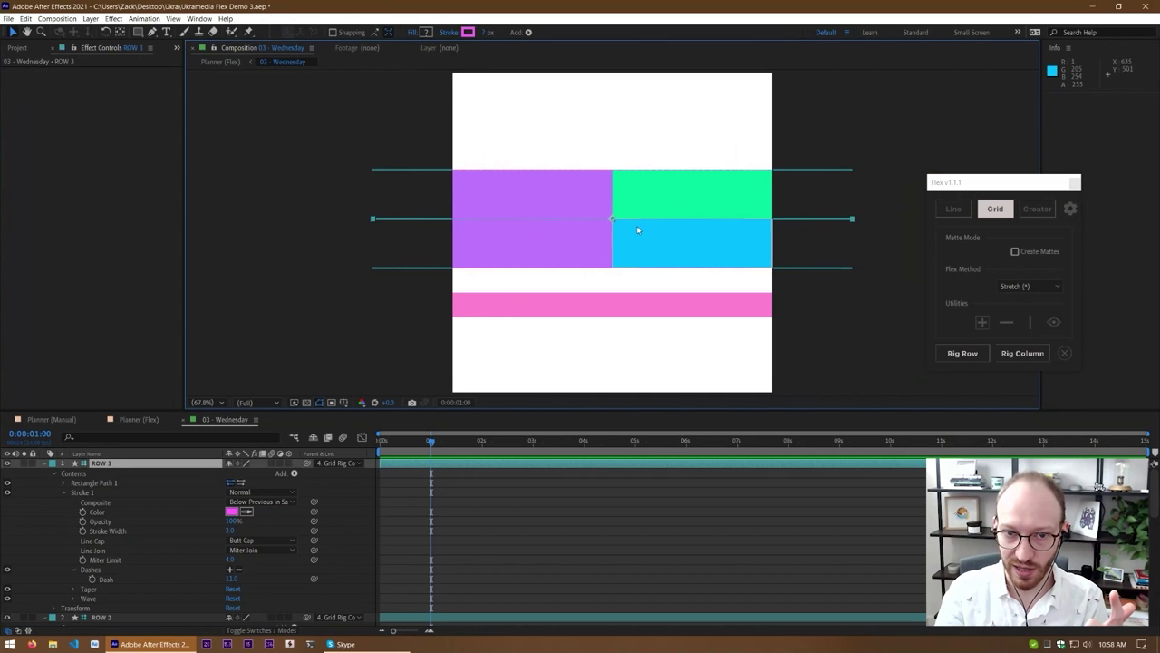
pyautogui.moveTo(614, 221)
pyautogui.mouseDown()
pyautogui.moveTo(613, 241)
pyautogui.moveTo(613, 214)
pyautogui.mouseUp()
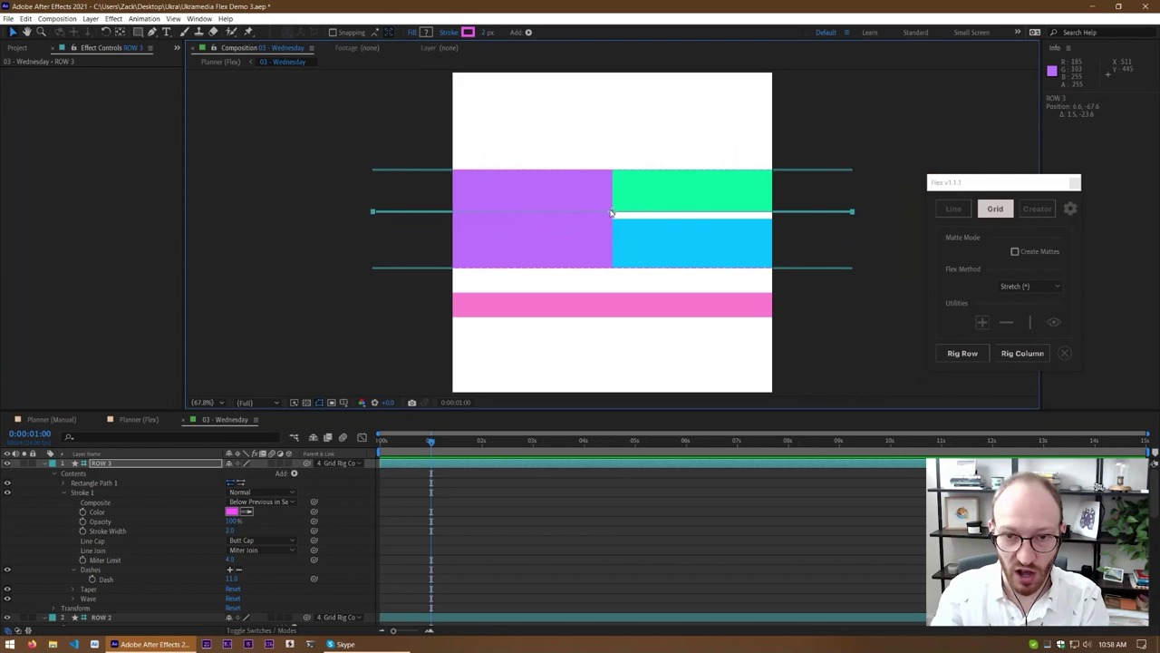
pyautogui.hotkey('ctrl', 'z')
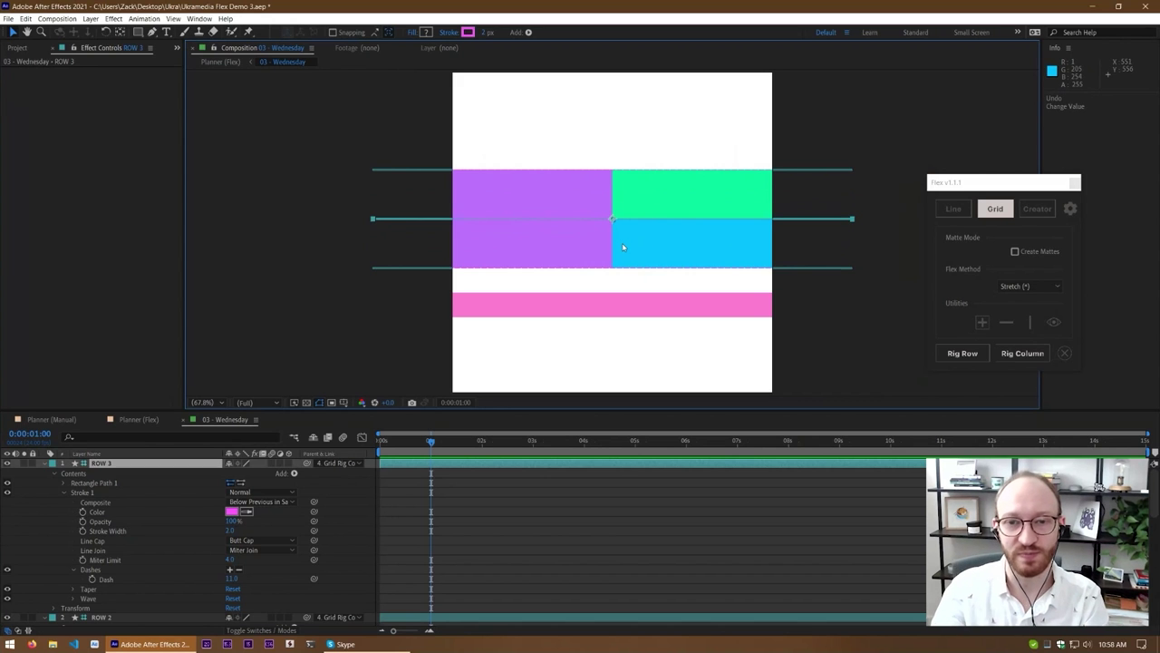
# Rig W-Event-3 as a grid row, try moving its two row guides upward, and undo that move
pyautogui.click(715, 252)
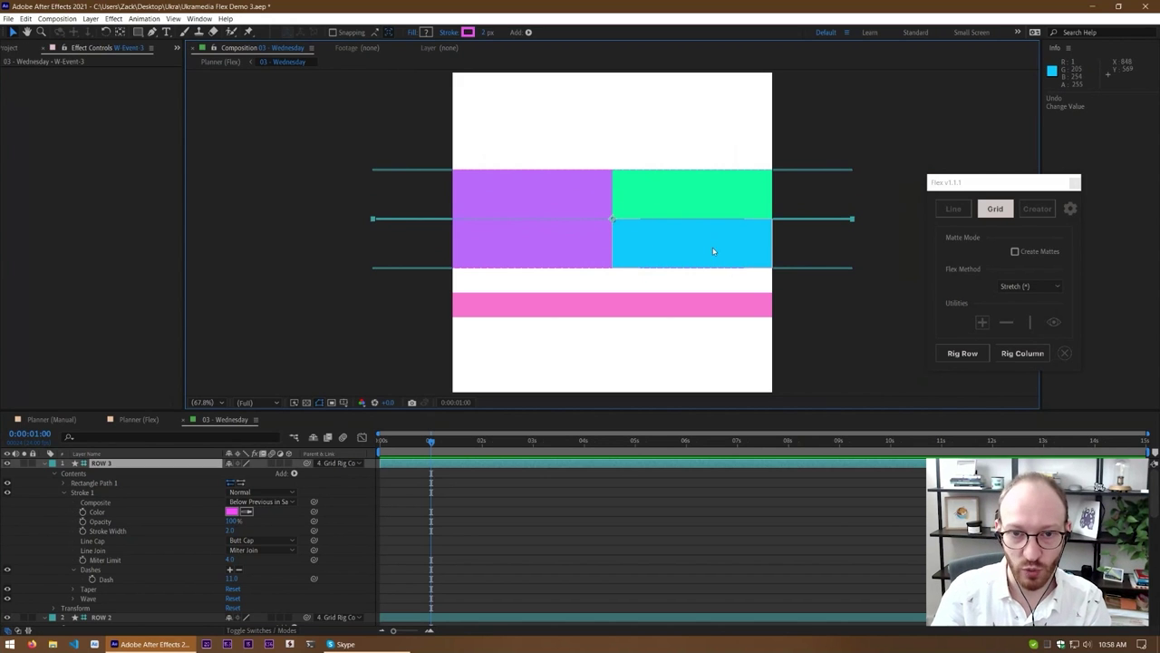
pyautogui.click(974, 354)
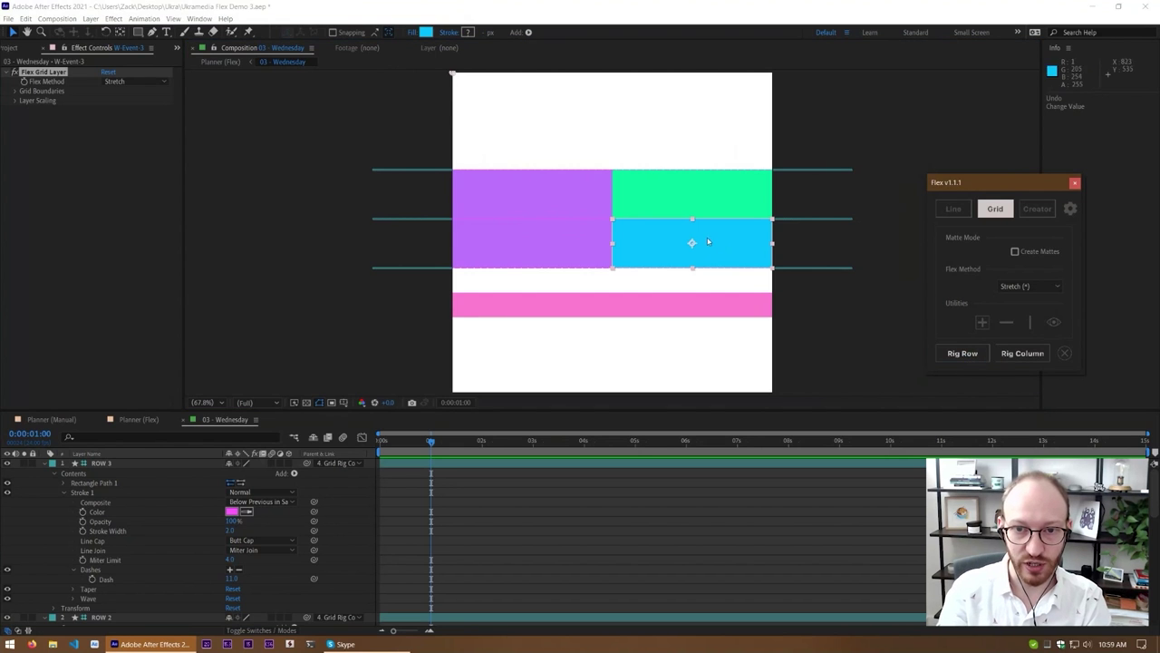
pyautogui.moveTo(809, 210); pyautogui.dragTo(826, 297)
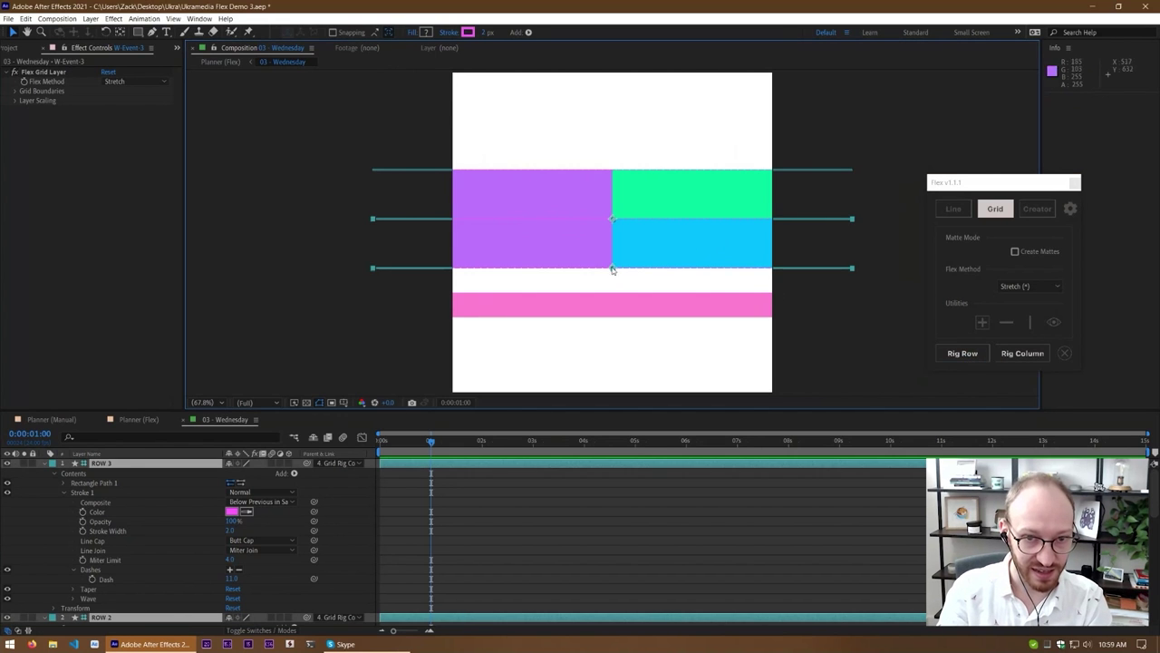
pyautogui.moveTo(613, 273); pyautogui.dragTo(605, 245)
pyautogui.hotkey('ctrl', 'z')
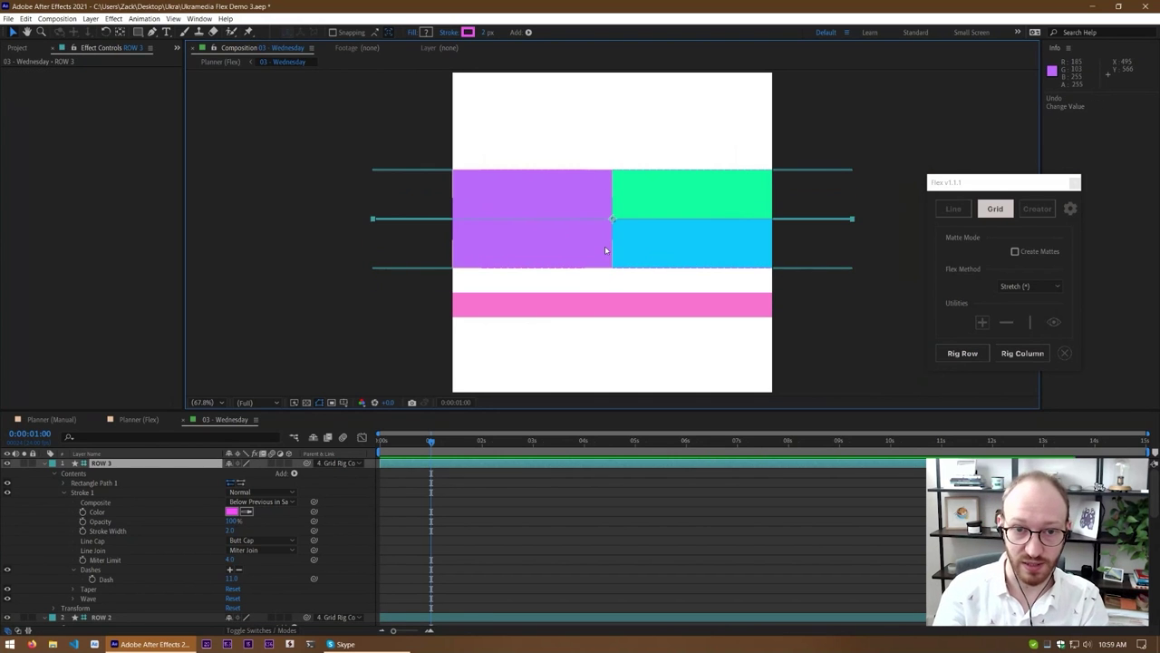
# Rig W-Event-1 as a grid column, try moving its outer column guide inward, and undo that move
pyautogui.click(329, 251)
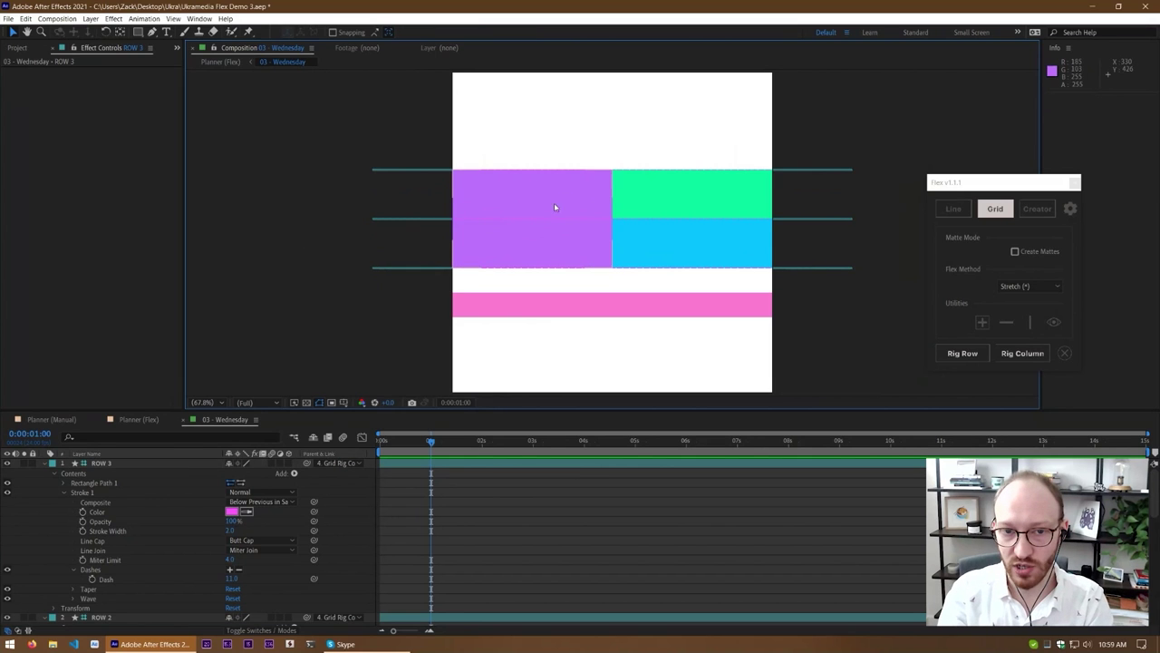
pyautogui.click(561, 246)
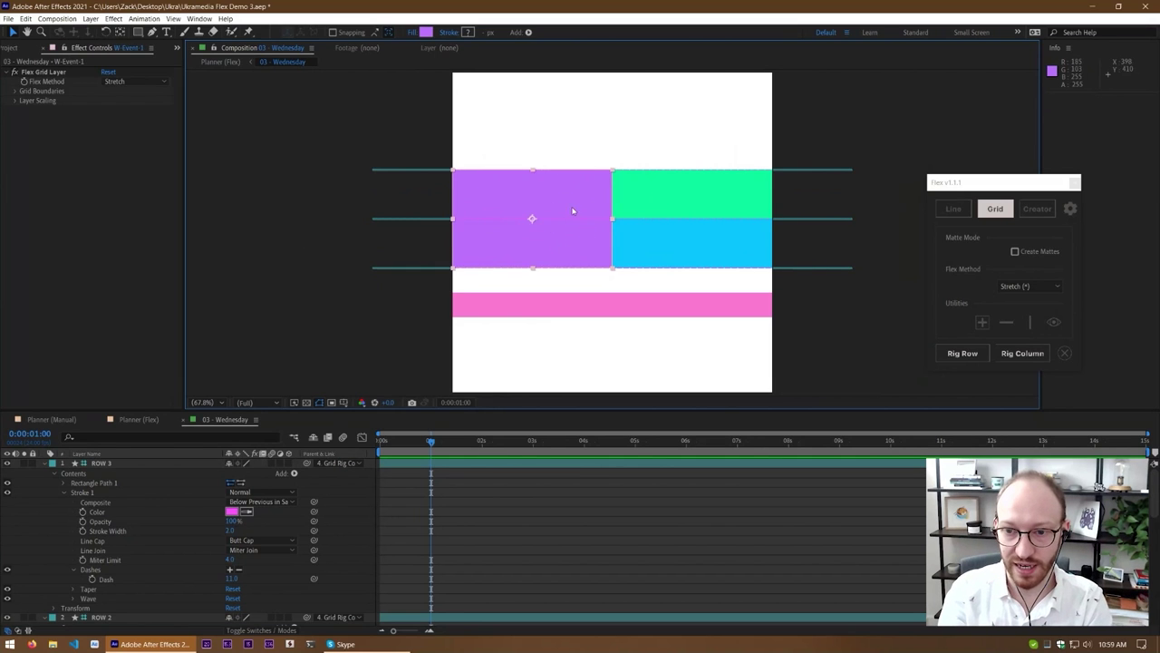
pyautogui.click(1039, 357)
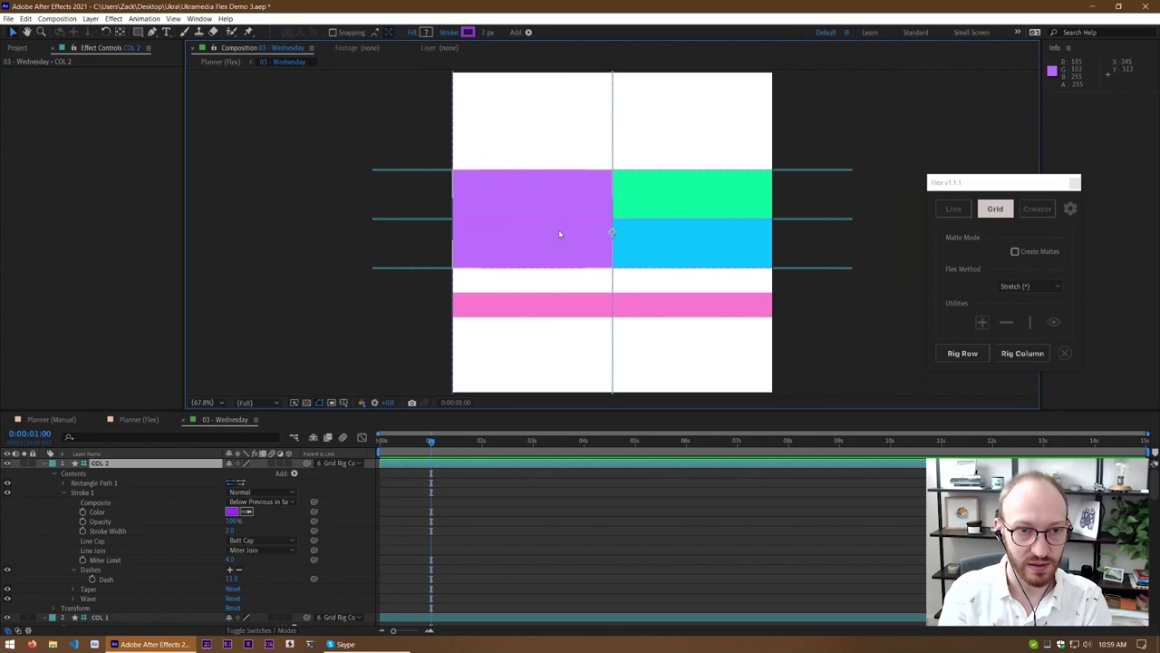
pyautogui.click(475, 251)
pyautogui.moveTo(454, 232); pyautogui.dragTo(502, 233)
pyautogui.hotkey('ctrl', 'z')
# Rig W-Event-2 and W-Event-3 together as a grid column, try moving their column guides outward, and undo that move
pyautogui.click(739, 200)
pyautogui.keyDown('shift'); pyautogui.click(735, 245); pyautogui.keyUp('shift')
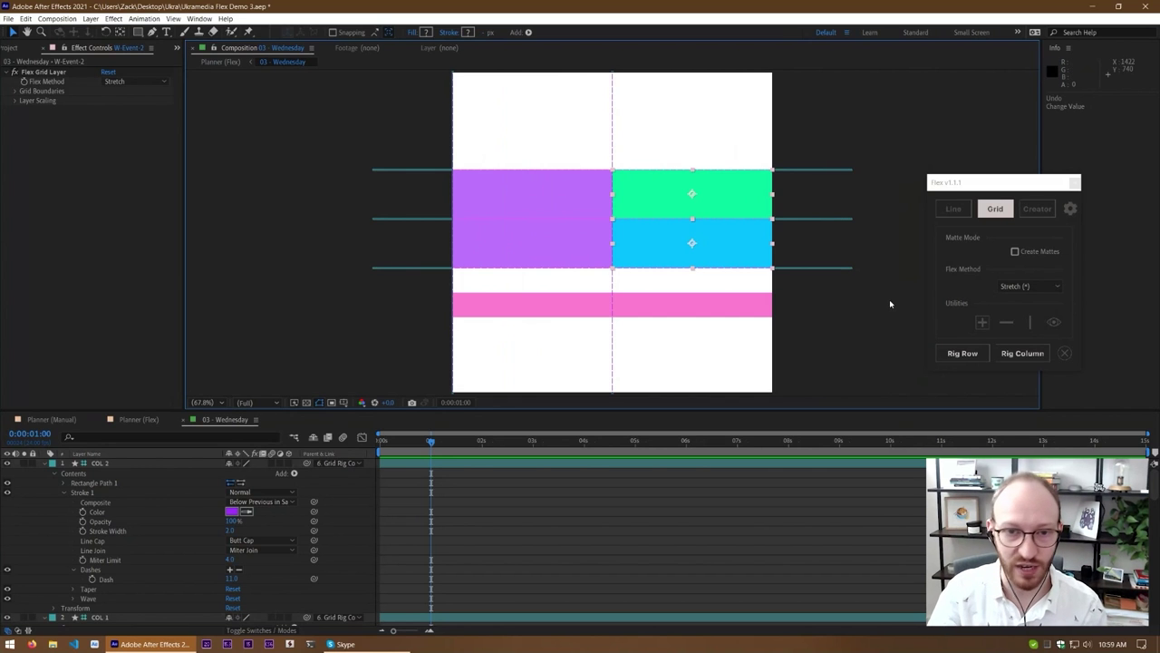
pyautogui.click(1016, 353)
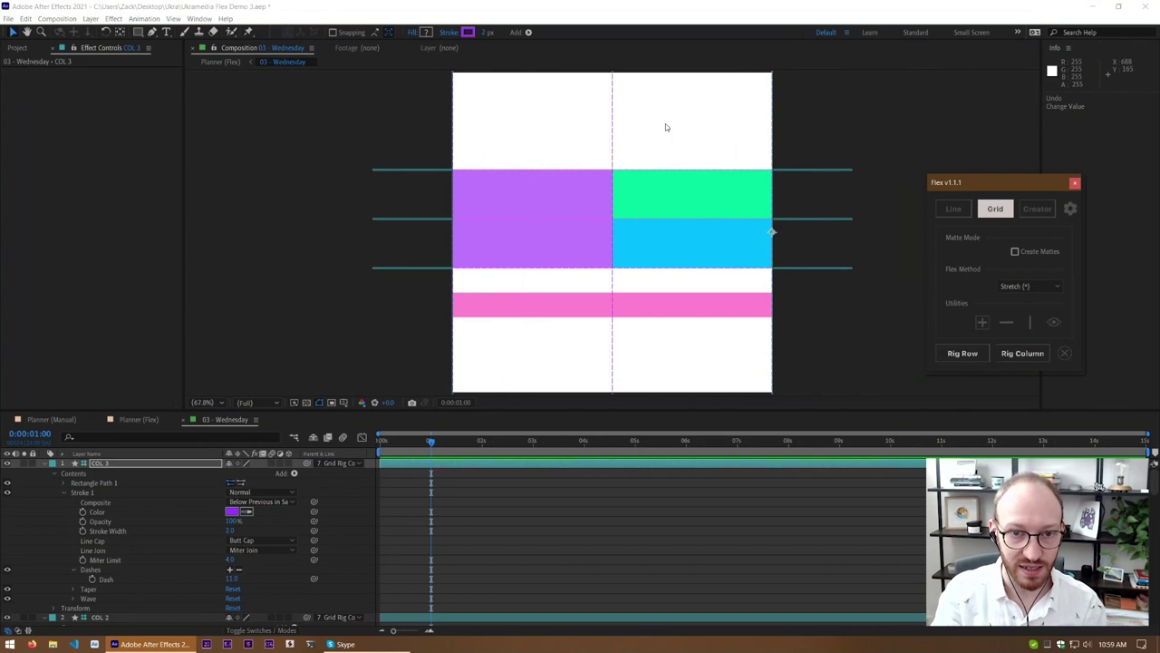
pyautogui.moveTo(630, 218); pyautogui.dragTo(766, 173)
pyautogui.click(749, 243)
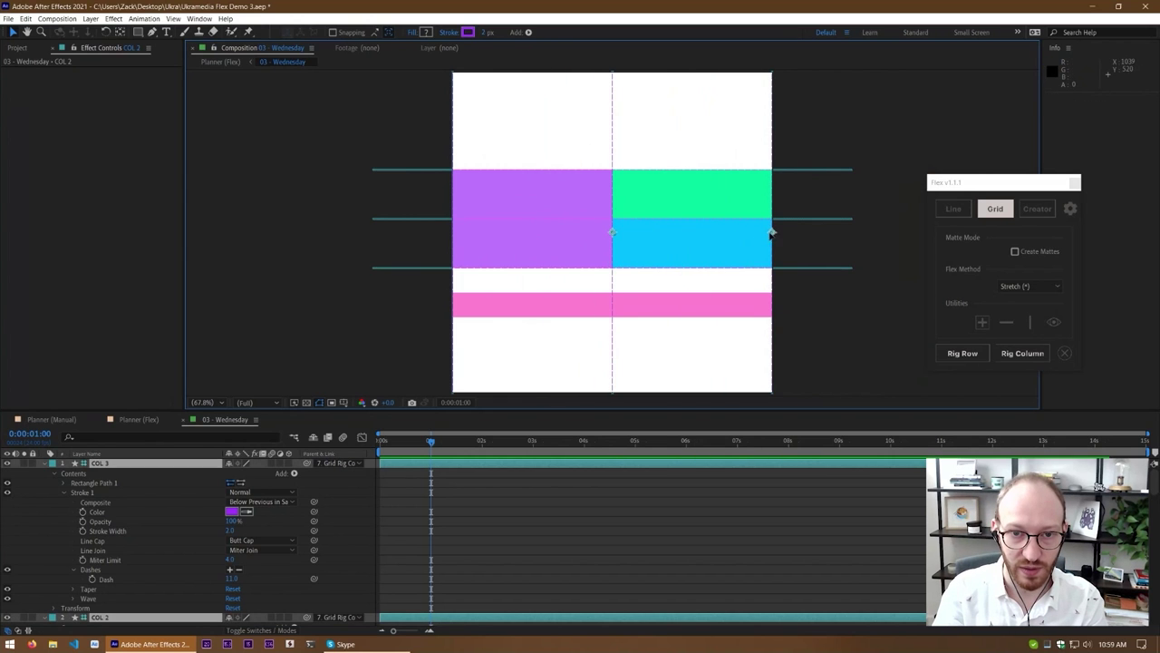
pyautogui.moveTo(770, 228); pyautogui.dragTo(825, 237)
pyautogui.hotkey('ctrl', 'z')
pyautogui.click(803, 345)
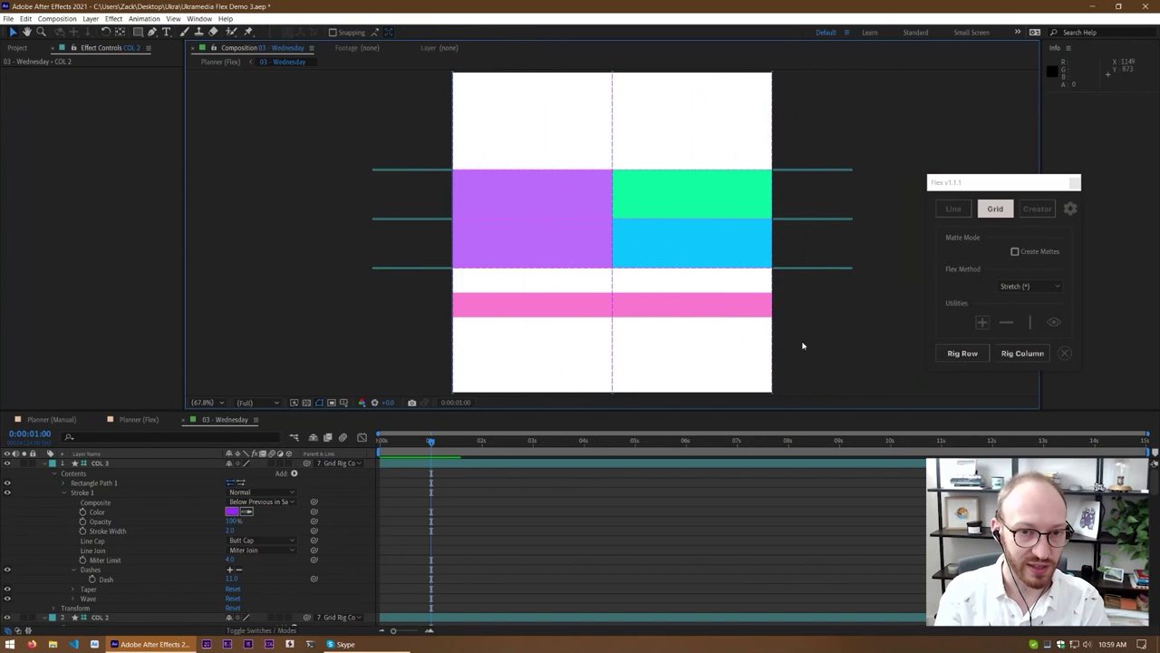
# Collapse the layer properties, try rigging W-Event-4 as a row against the existing guides, and undo the rig
pyautogui.press('u')
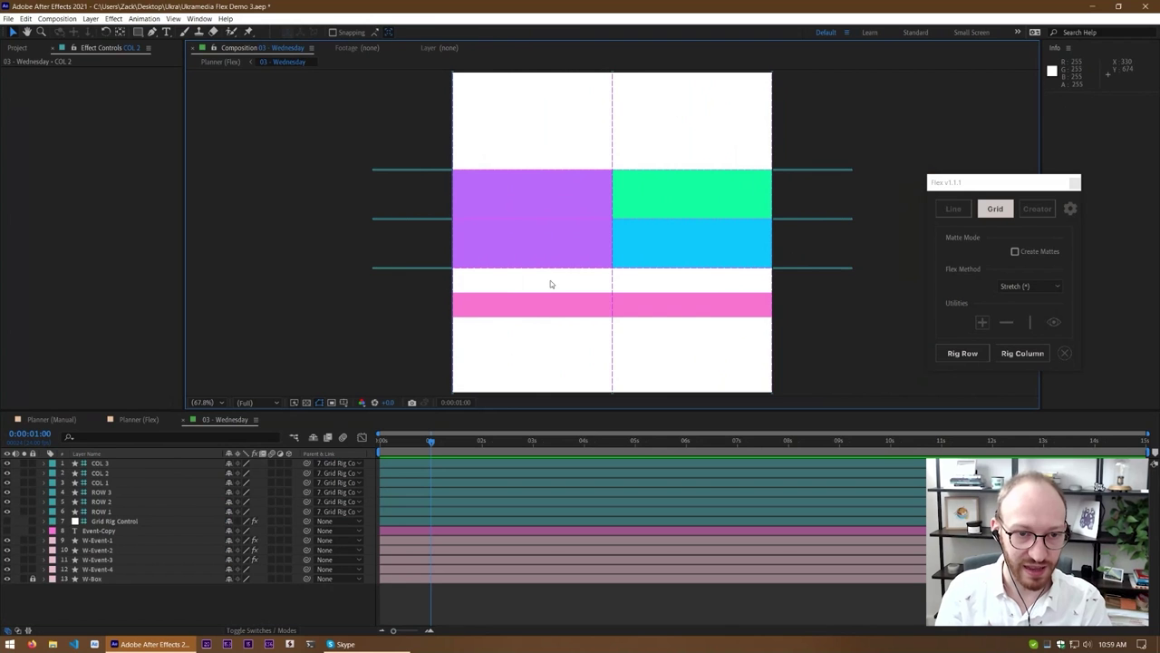
pyautogui.click(531, 308)
pyautogui.moveTo(644, 316)
pyautogui.mouseDown()
pyautogui.moveTo(649, 360)
pyautogui.moveTo(649, 304)
pyautogui.mouseUp()
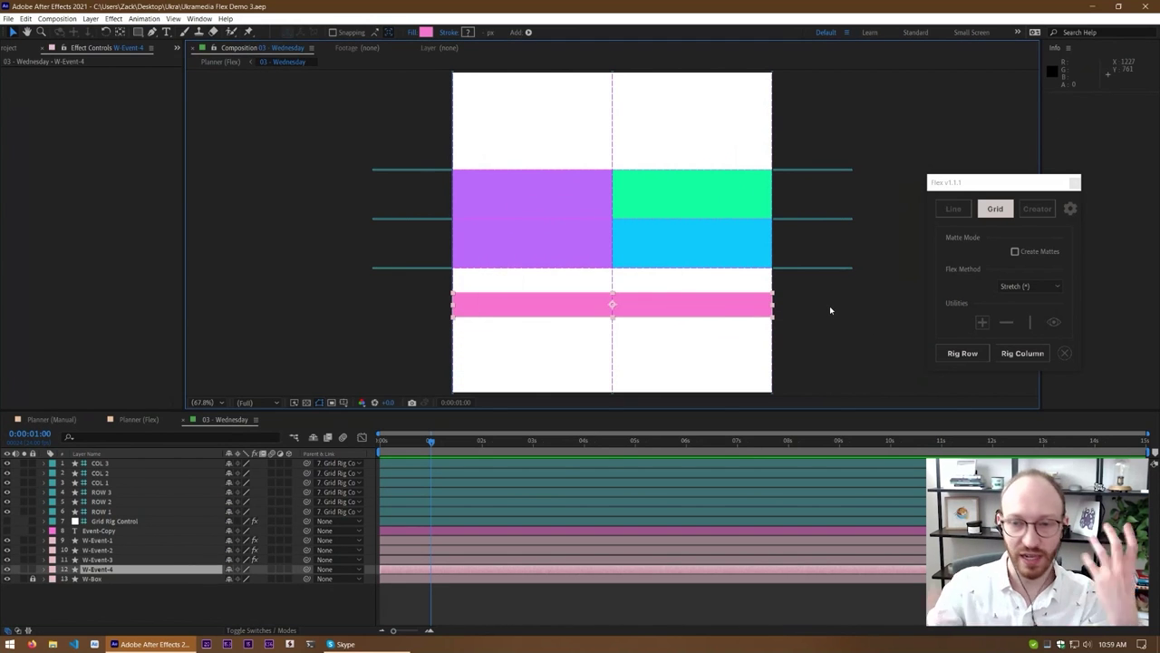
pyautogui.click(972, 358)
pyautogui.click(798, 268)
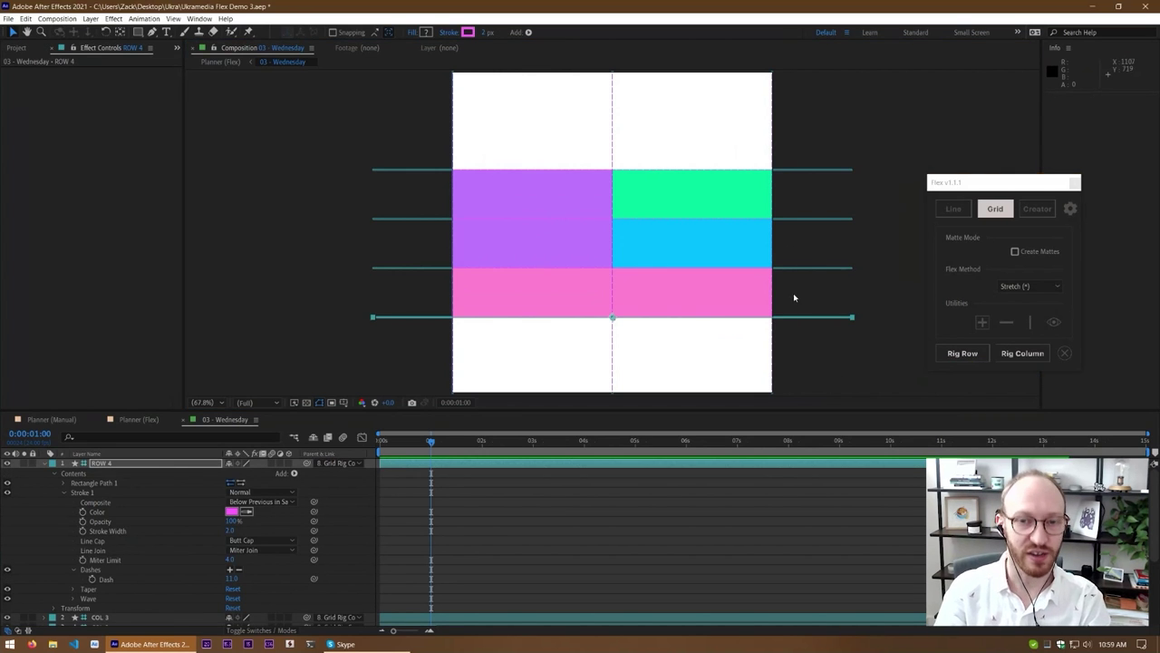
pyautogui.click(792, 309)
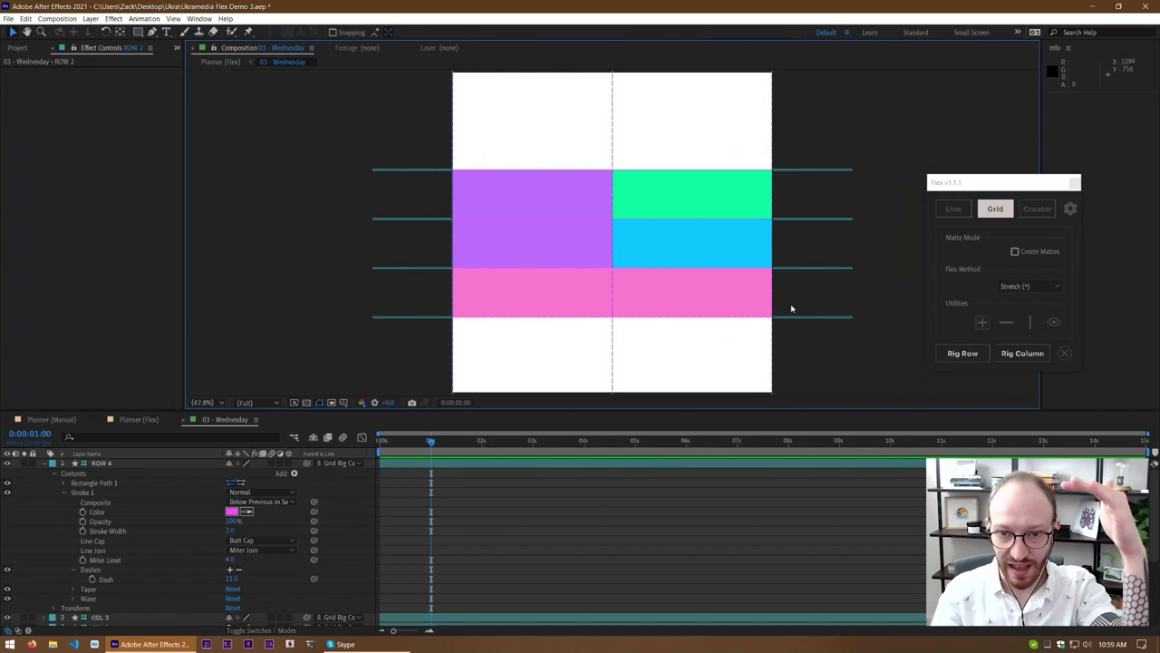
pyautogui.click(794, 316)
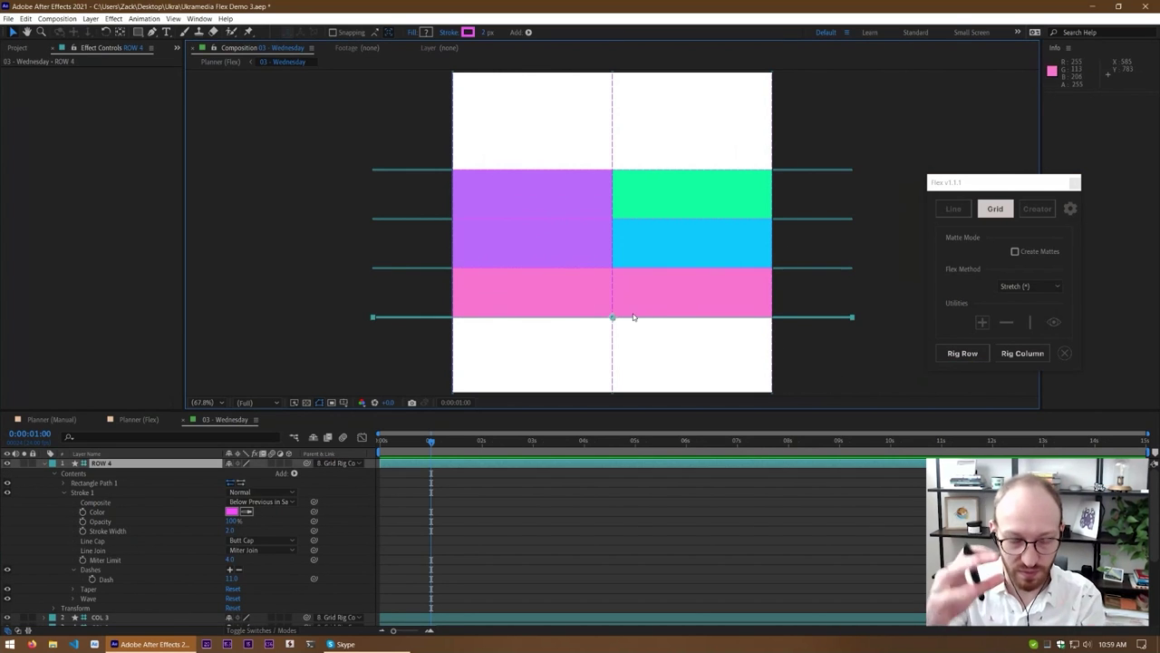
pyautogui.hotkey('ctrl', 'z')
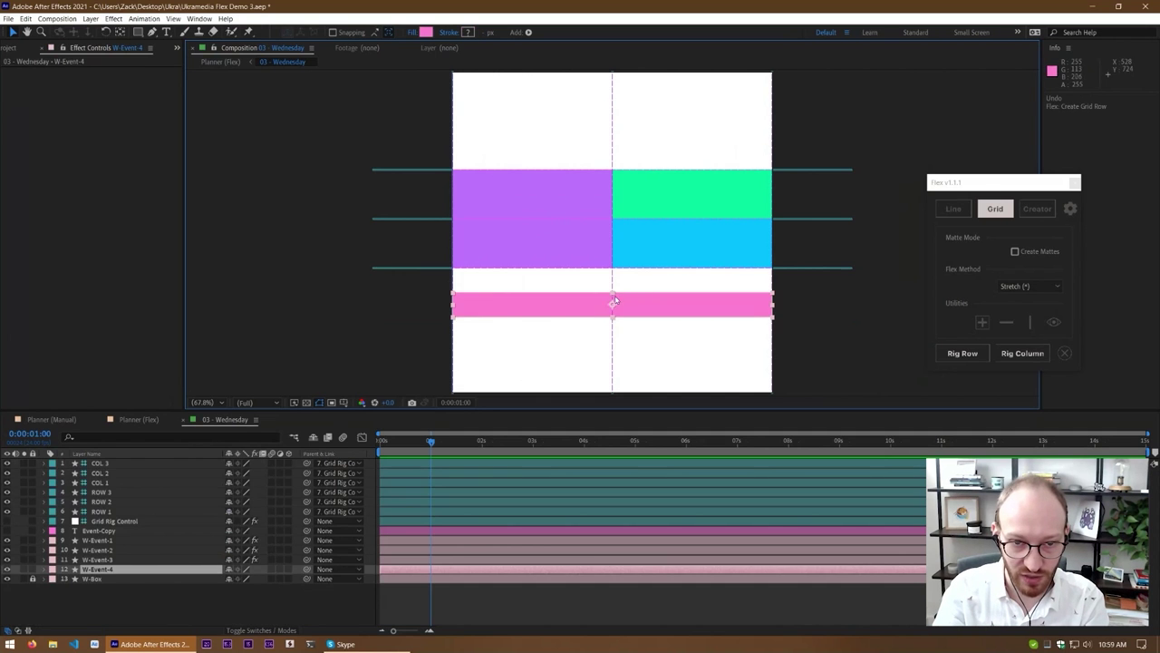
pyautogui.hotkey('ctrl', 'shift', 'z')
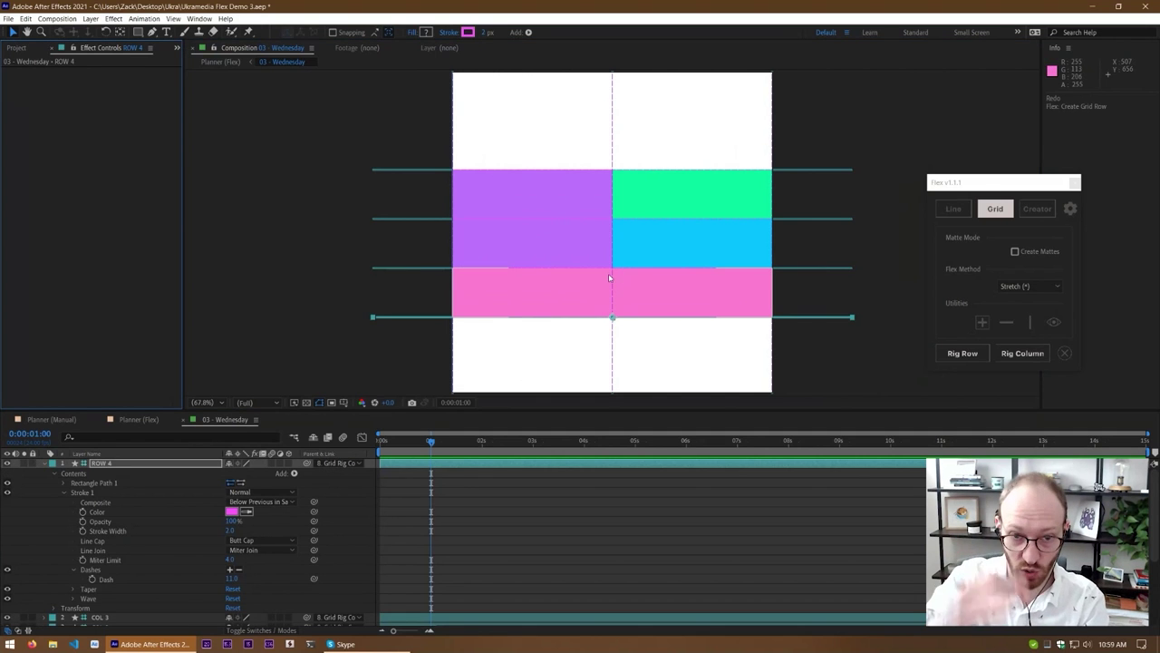
pyautogui.hotkey('ctrl', 'z')
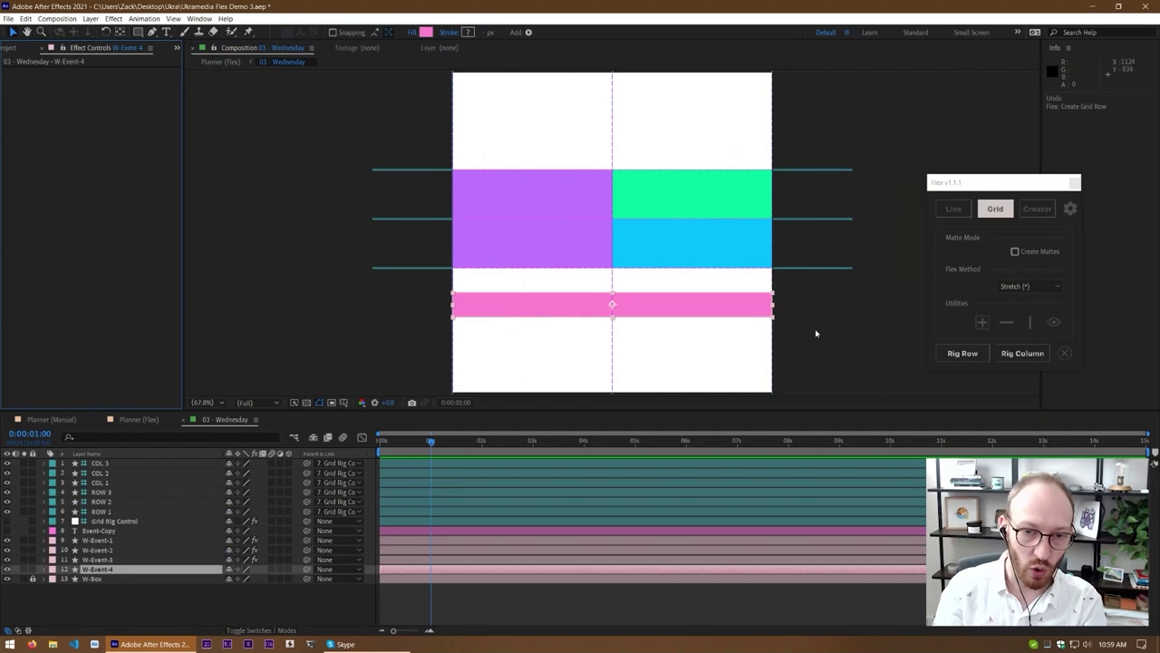
# Rig W-Event-4 with its own pair of row guides, try moving both guides downward, and undo that move
pyautogui.click(952, 353)
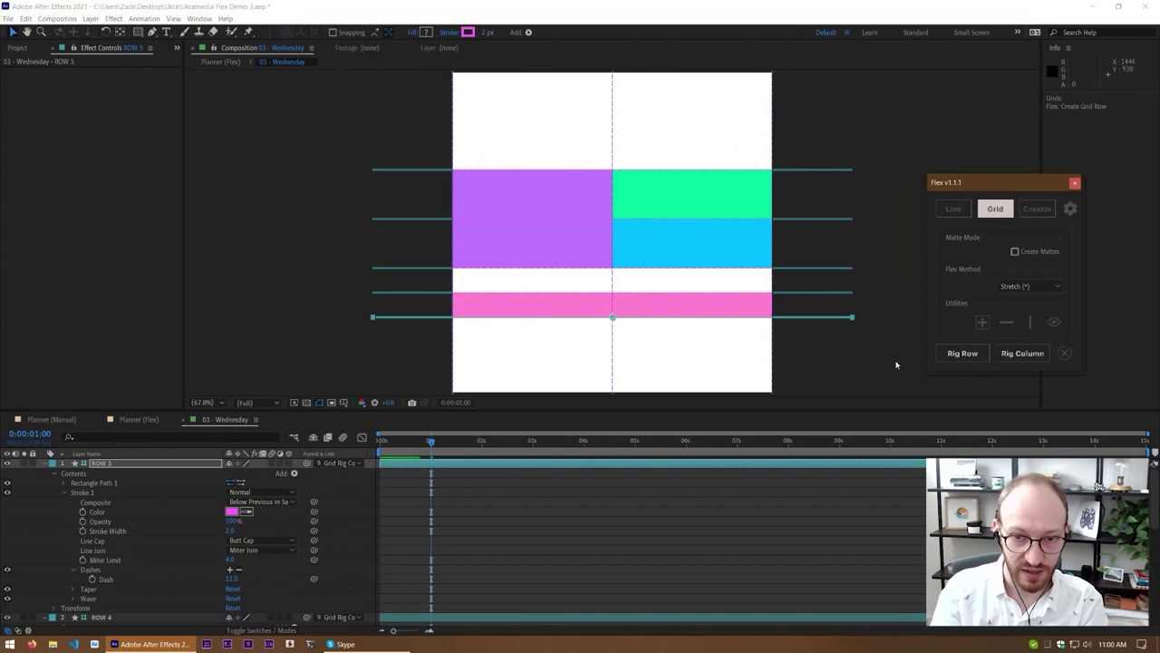
pyautogui.click(801, 283)
pyautogui.moveTo(801, 284); pyautogui.dragTo(769, 336)
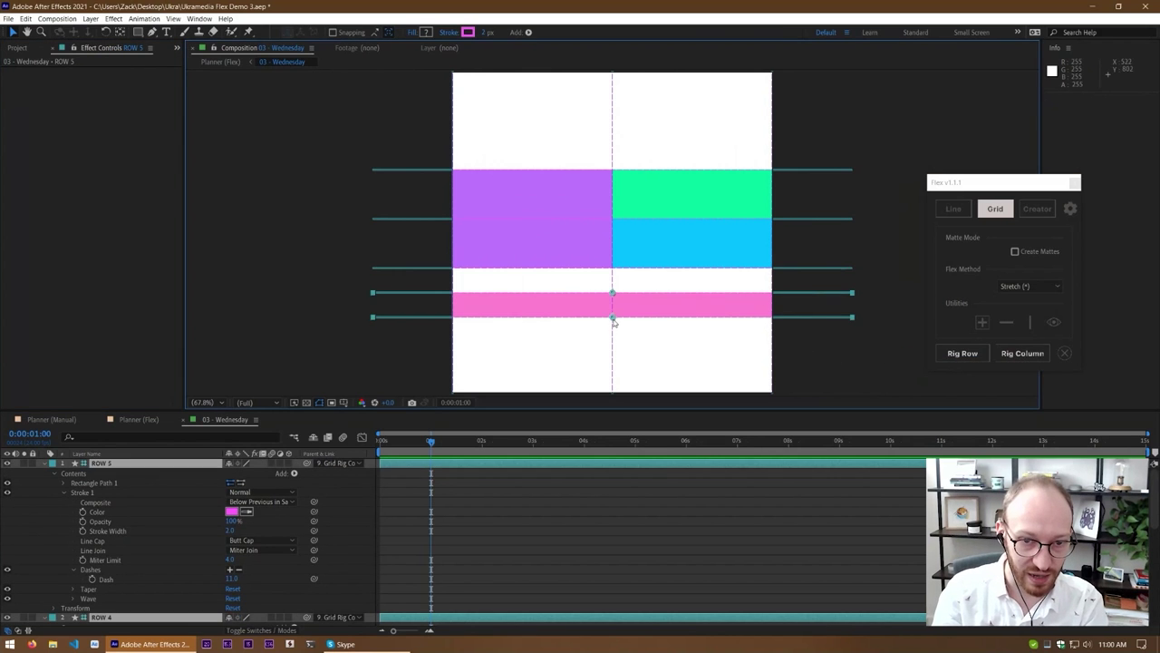
pyautogui.moveTo(614, 321)
pyautogui.mouseDown()
pyautogui.moveTo(616, 378)
pyautogui.moveTo(616, 327)
pyautogui.mouseUp()
pyautogui.hotkey('ctrl', 'z')
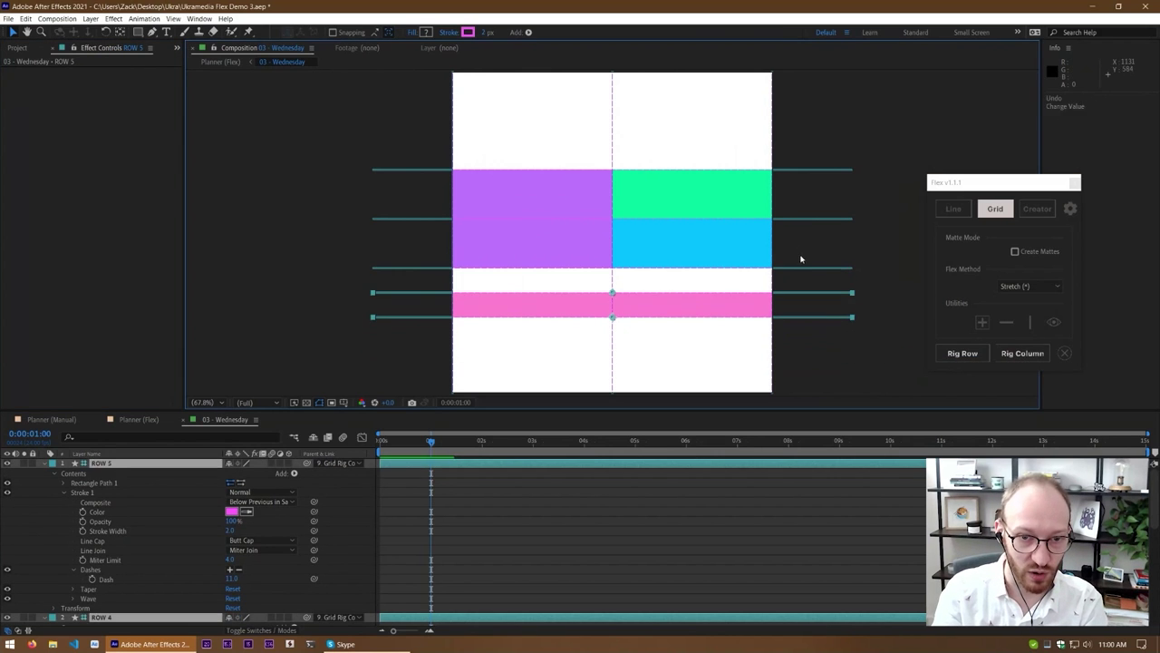
# Try moving the row guide beneath W-Event-3 alone and together with the two guides above it, undoing each move
pyautogui.click(801, 267)
pyautogui.moveTo(615, 268)
pyautogui.mouseDown()
pyautogui.moveTo(614, 293)
pyautogui.moveTo(615, 249)
pyautogui.mouseUp()
pyautogui.hotkey('ctrl', 'z')
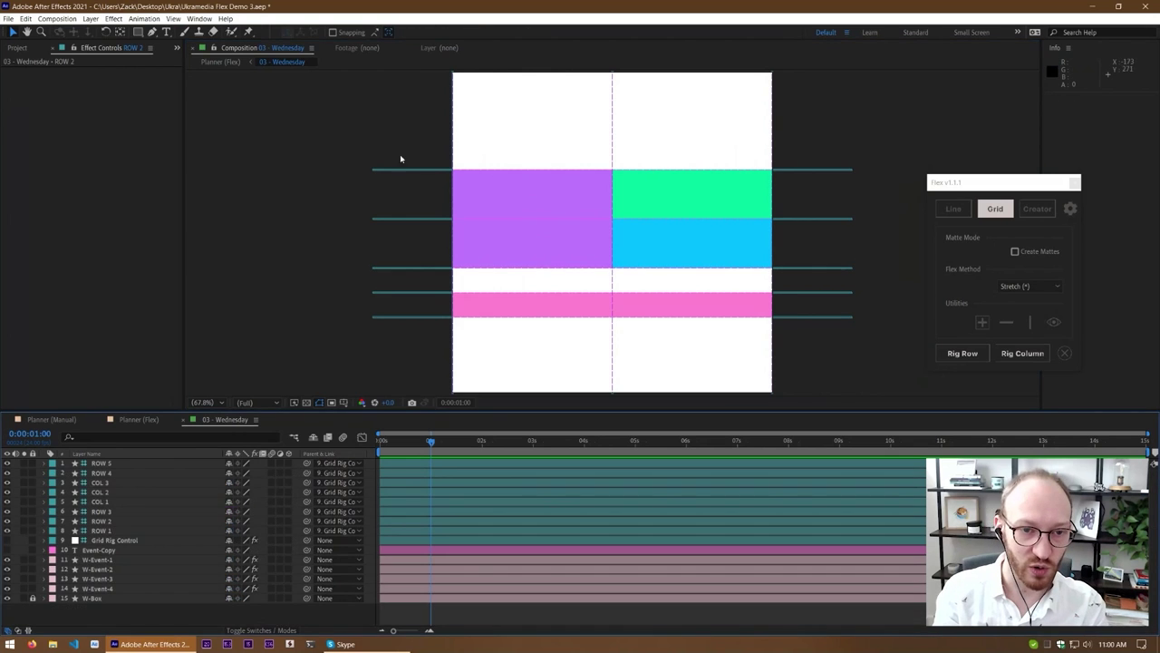
pyautogui.moveTo(403, 132); pyautogui.dragTo(422, 283)
pyautogui.moveTo(617, 269); pyautogui.dragTo(614, 194)
pyautogui.hotkey('ctrl', 'z')
pyautogui.click(340, 297)
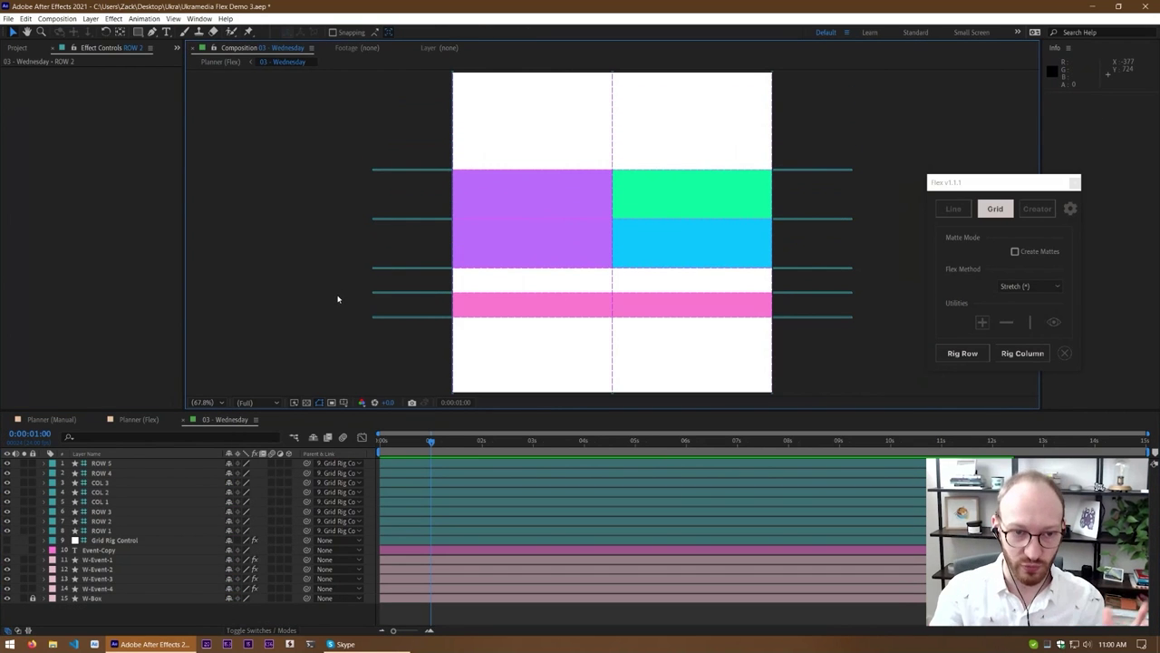
# Set the Gutter slider of the Grid Rig Control layer to 25
pyautogui.click(136, 540)
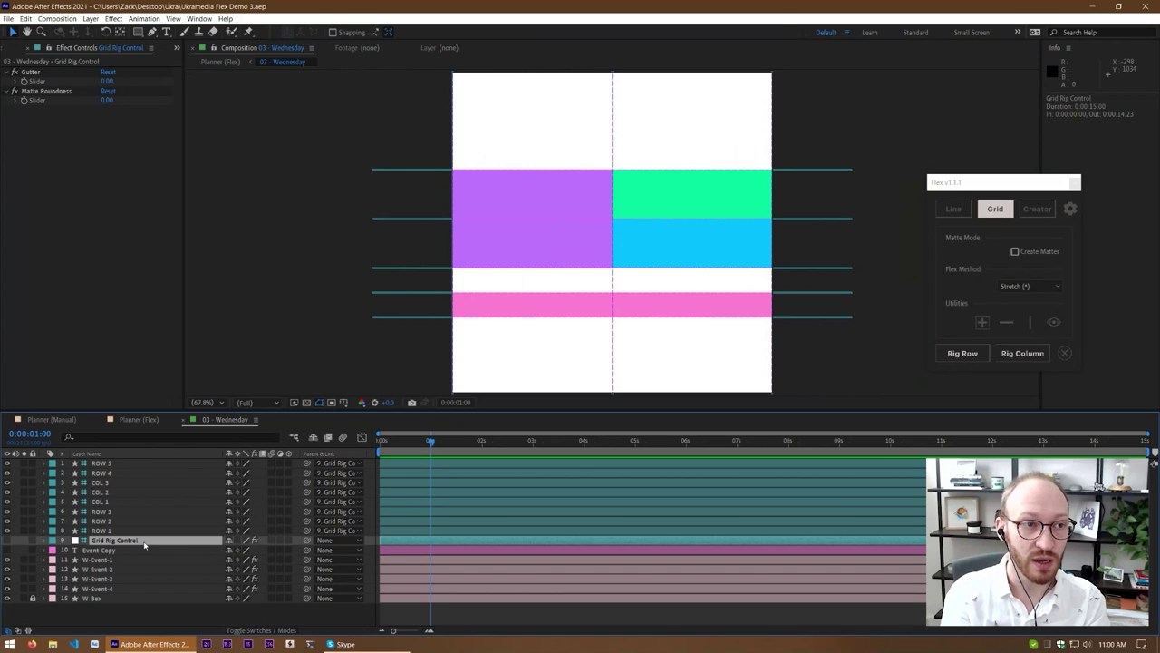
pyautogui.moveTo(107, 81)
pyautogui.mouseDown()
pyautogui.moveTo(127, 82)
pyautogui.moveTo(102, 83)
pyautogui.mouseUp()
pyautogui.hotkey('ctrl', 'z')
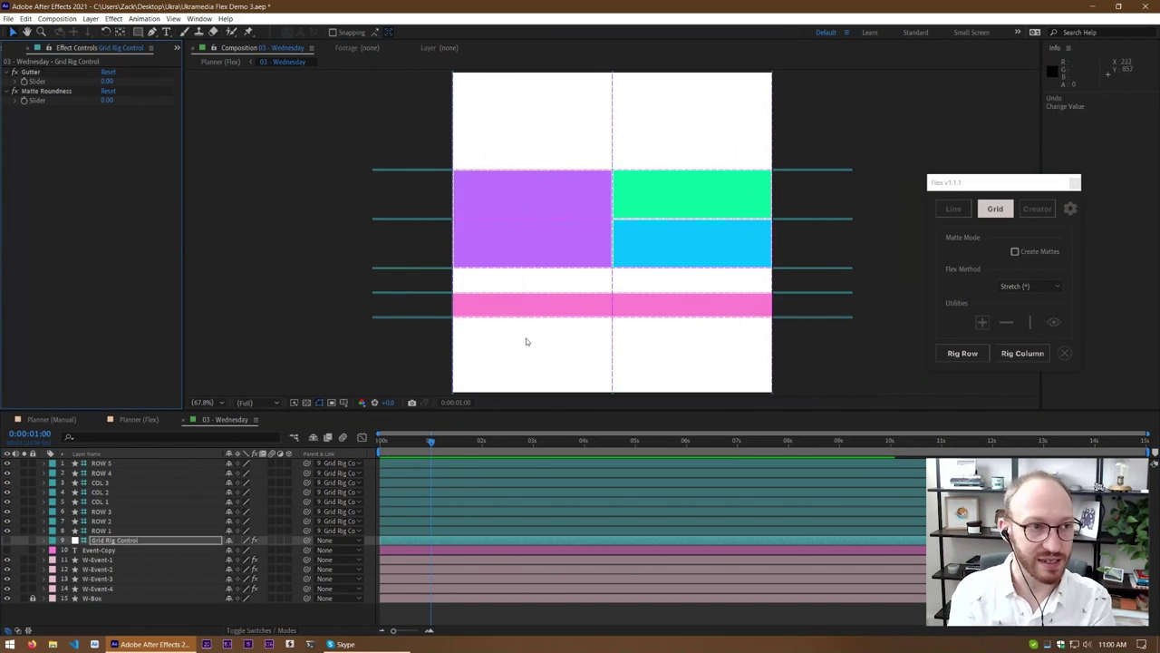
pyautogui.hotkey('ctrl', 'shift', 'z')
pyautogui.hotkey('ctrl', 'shift', 'z')
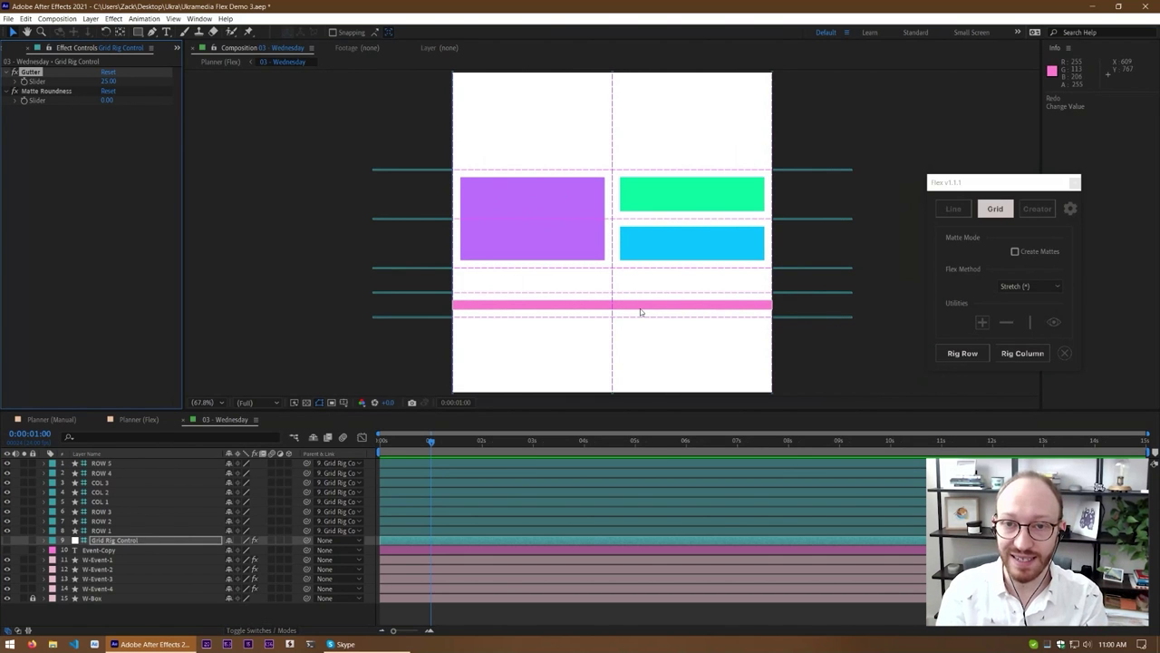
pyautogui.click(803, 107)
pyautogui.click(772, 254)
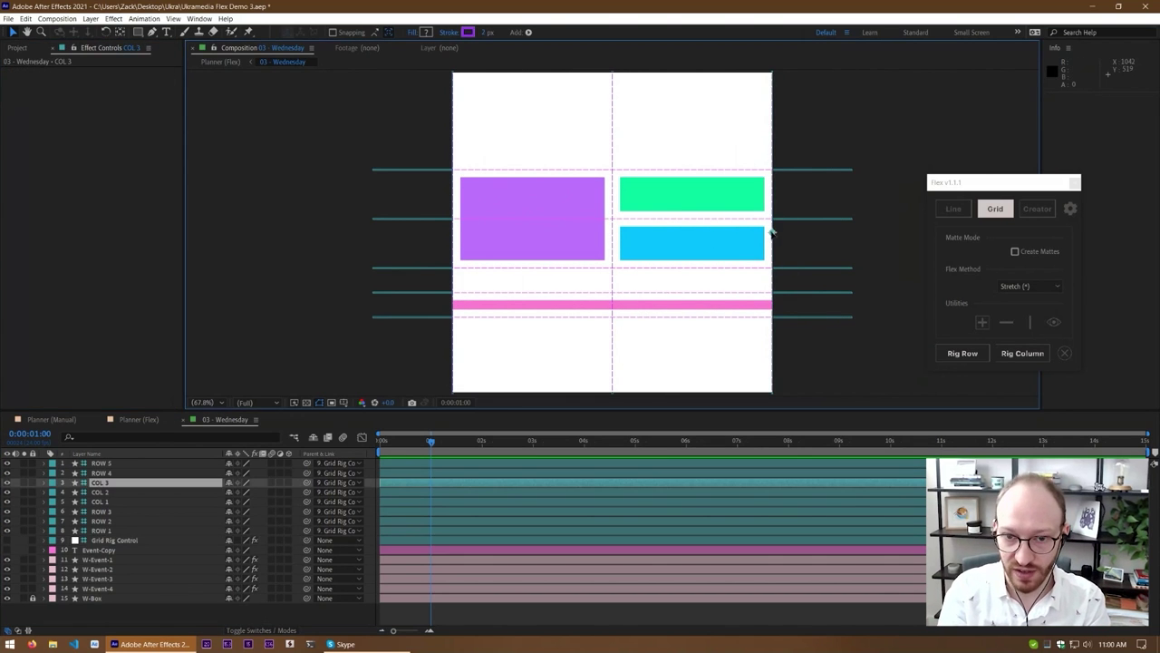
pyautogui.moveTo(772, 233)
pyautogui.mouseDown()
pyautogui.moveTo(707, 243)
pyautogui.moveTo(831, 233)
pyautogui.moveTo(671, 233)
pyautogui.moveTo(782, 252)
pyautogui.moveTo(771, 245)
pyautogui.mouseUp()
# Examine the Grid Boundaries of W-Event-4's Flex Grid Layer effect, including the layers available for the left boundary
pyautogui.click(544, 306)
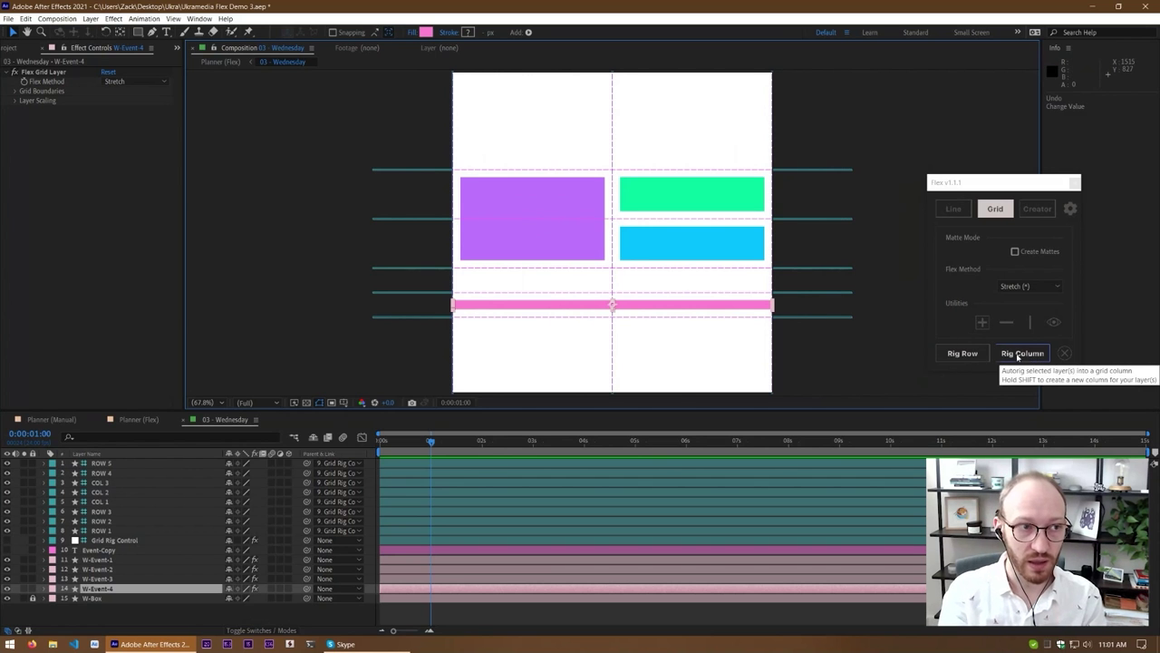
pyautogui.click(15, 91)
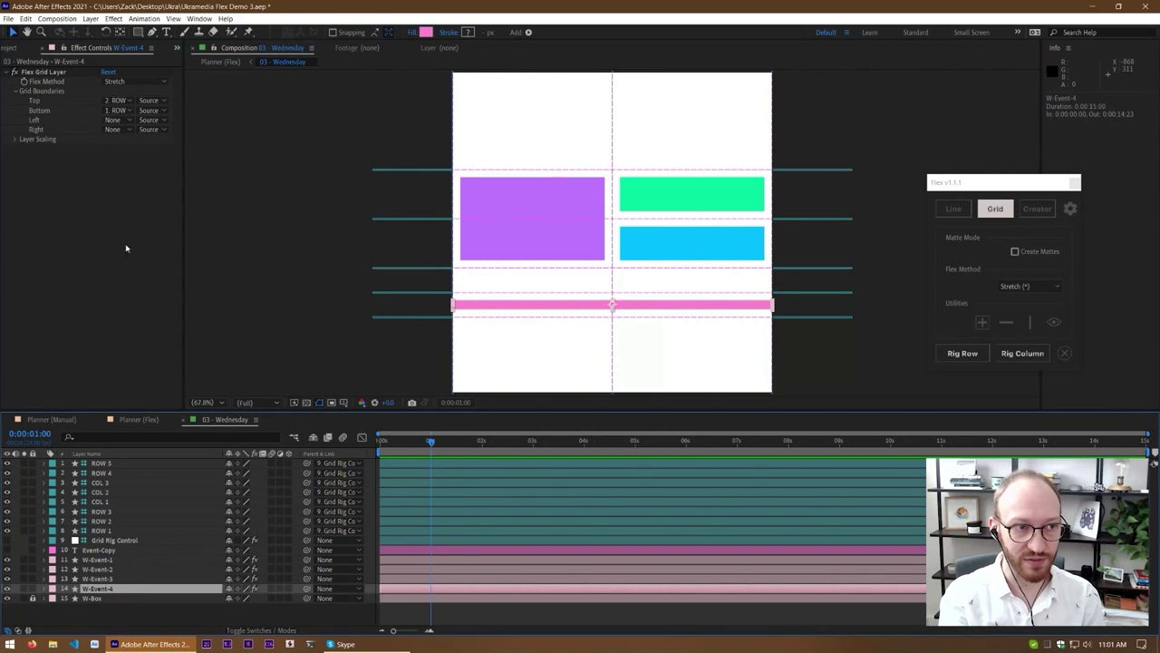
pyautogui.click(47, 72)
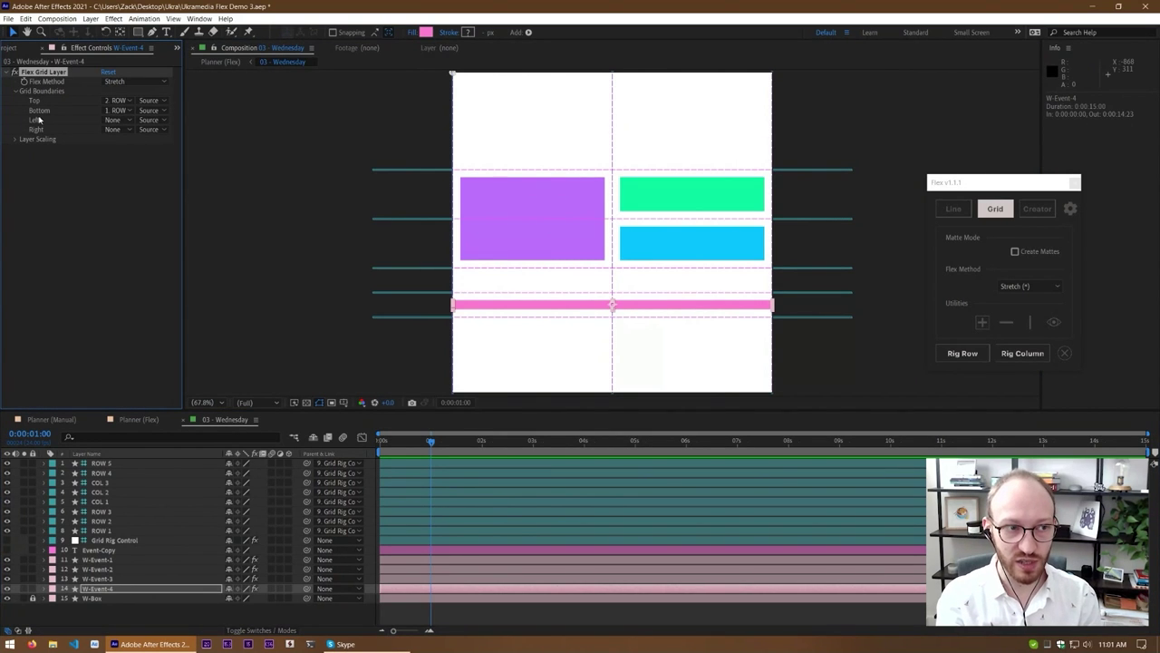
pyautogui.click(116, 123)
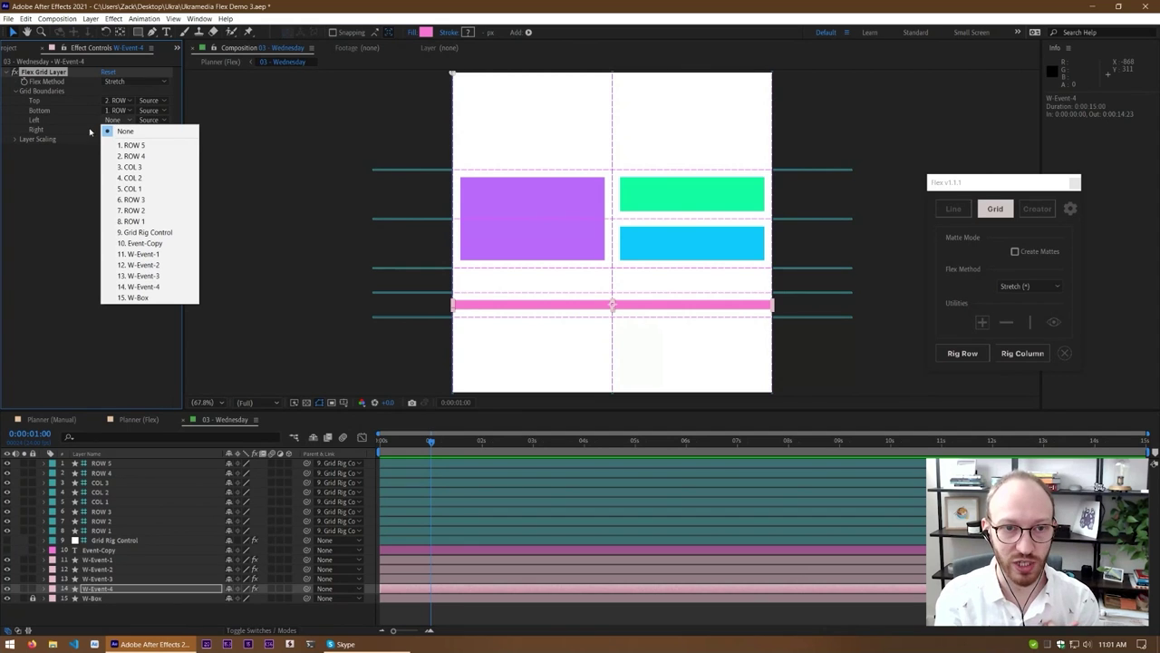
pyautogui.click(84, 134)
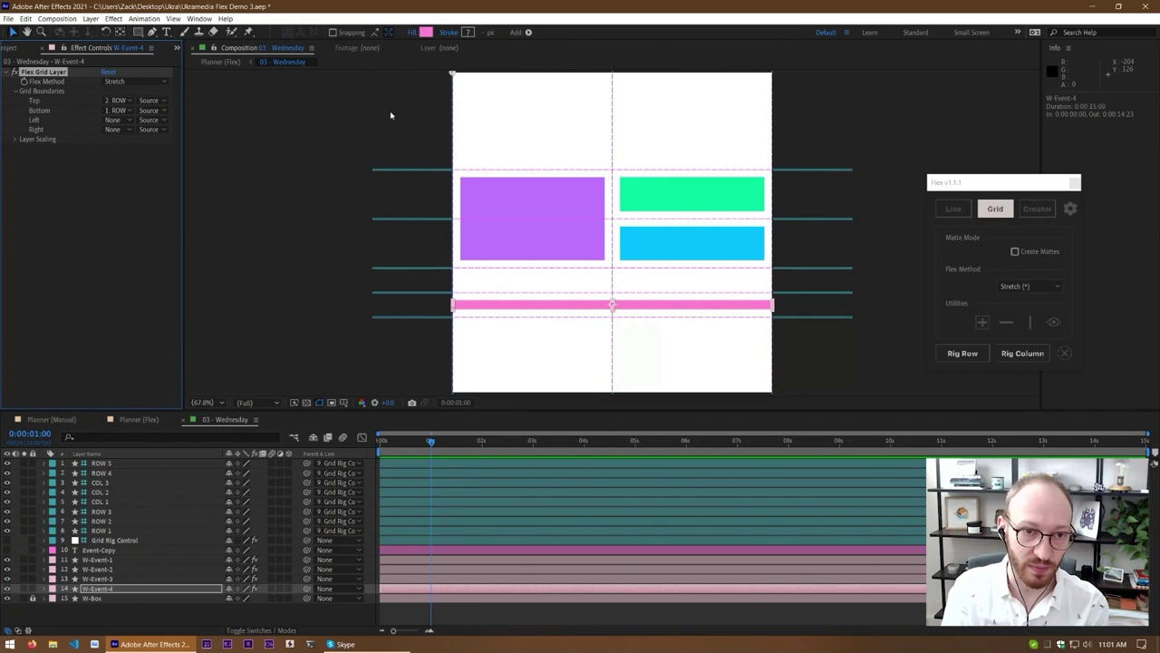
# Identify the outer column guides and set W-Event-4's Left grid boundary to COL 1 and its Right boundary to COL 3
pyautogui.click(463, 143)
pyautogui.click(175, 504)
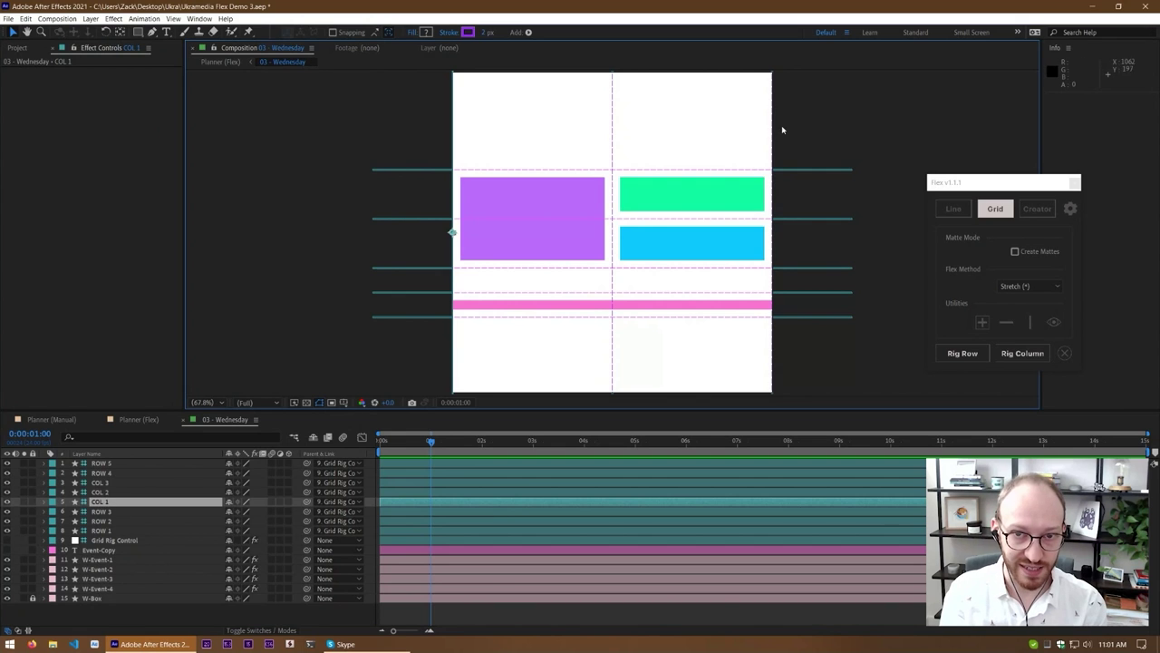
pyautogui.click(771, 228)
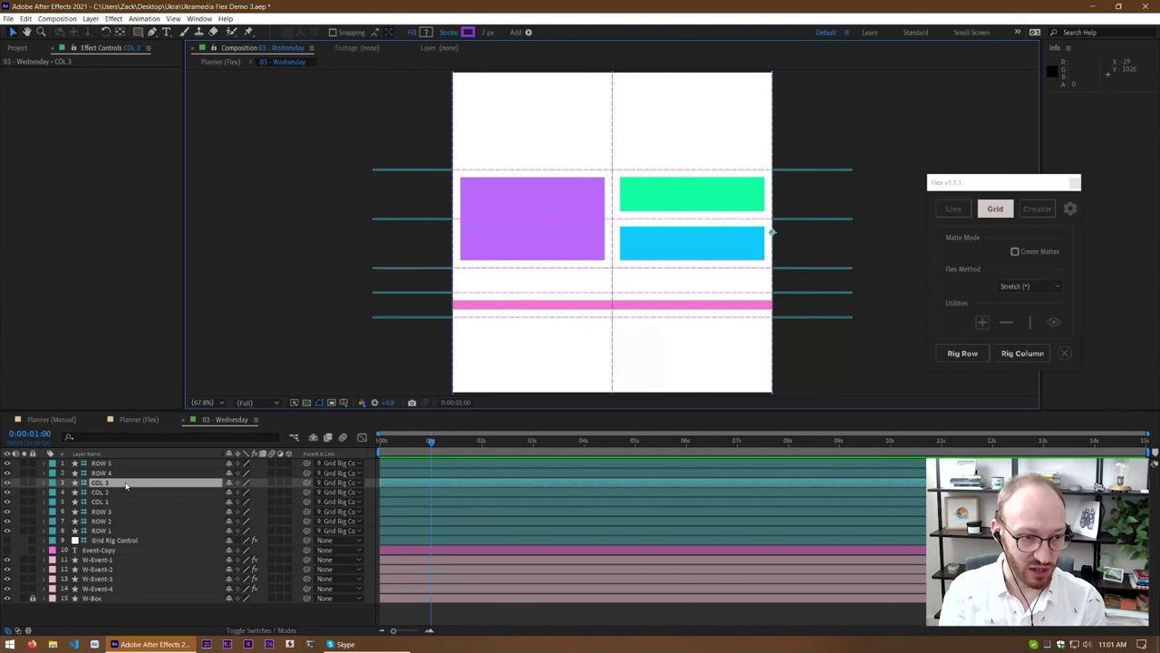
pyautogui.click(530, 305)
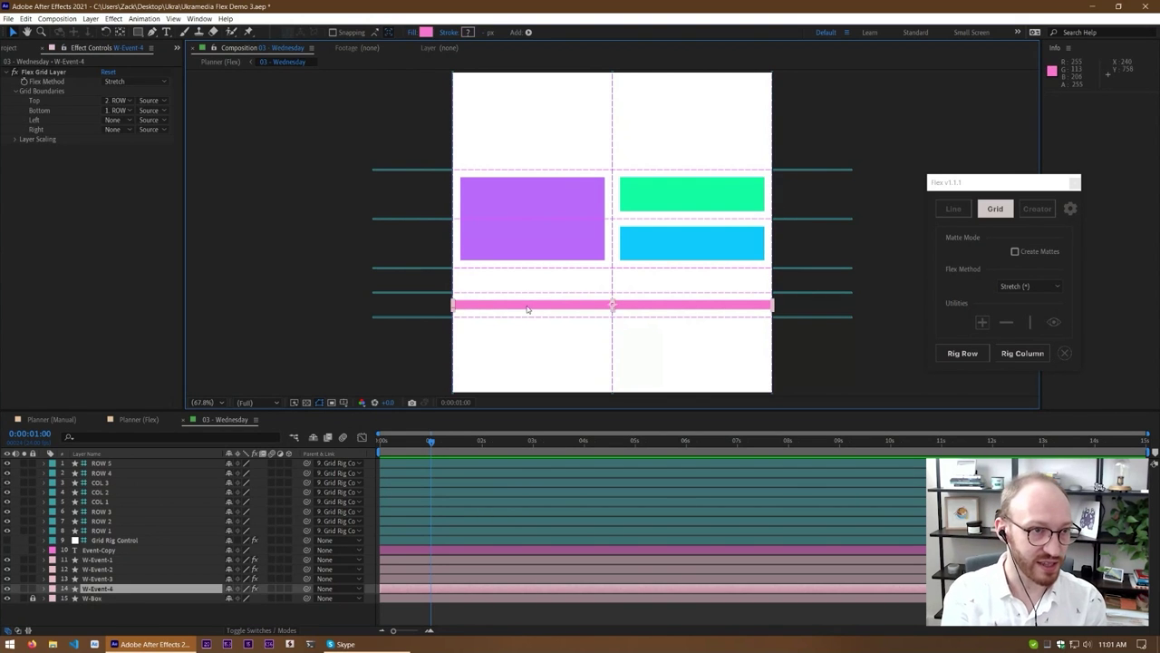
pyautogui.click(115, 120)
pyautogui.click(136, 187)
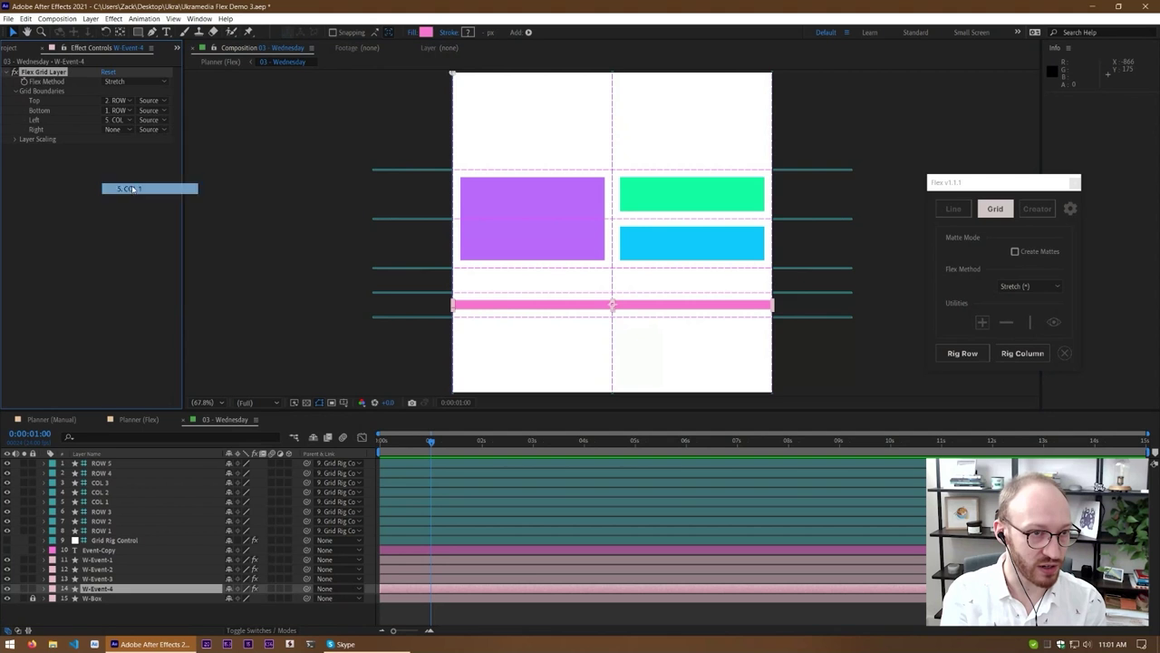
pyautogui.click(113, 128)
pyautogui.click(133, 177)
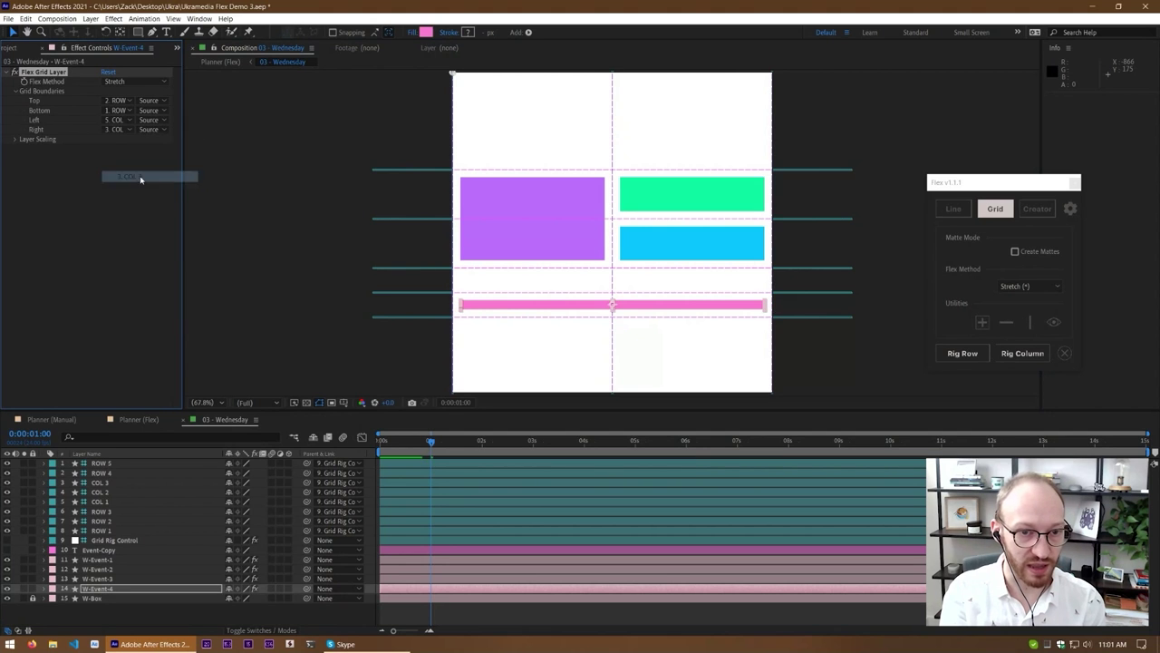
pyautogui.click(260, 279)
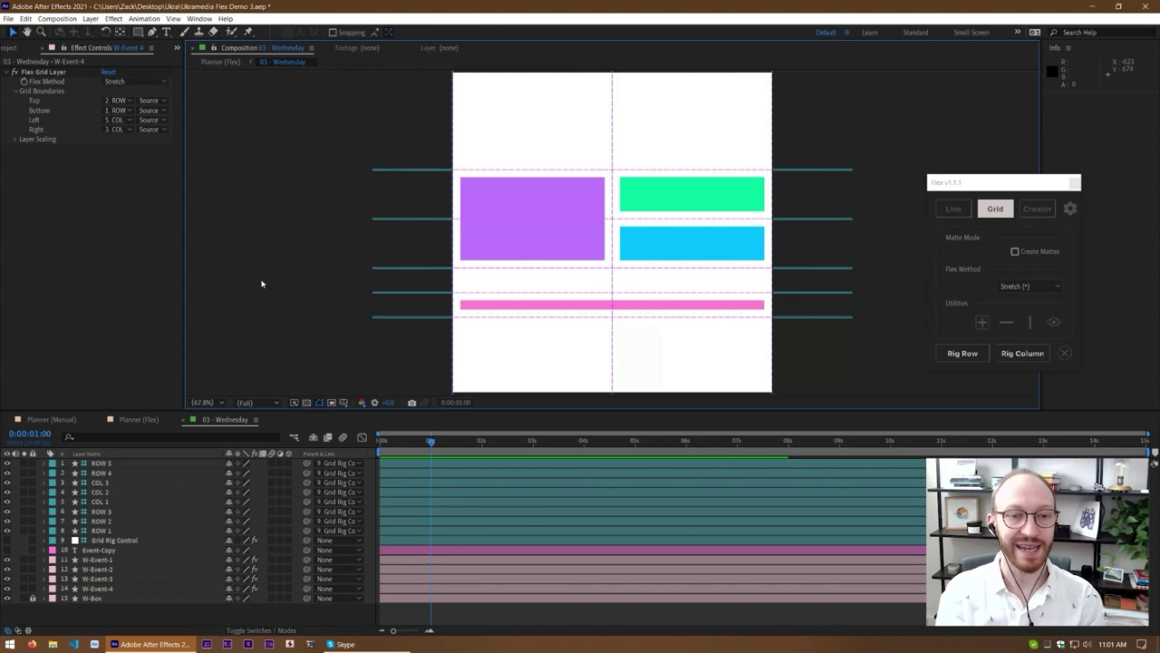
# Remove the spacing between the Wednesday events with the Gutter slider of the Grid Rig Control layer
pyautogui.click(123, 541)
pyautogui.moveTo(107, 82)
pyautogui.mouseDown()
pyautogui.moveTo(117, 86)
pyautogui.moveTo(87, 84)
pyautogui.moveTo(139, 91)
pyautogui.moveTo(59, 89)
pyautogui.moveTo(106, 102)
pyautogui.mouseUp()
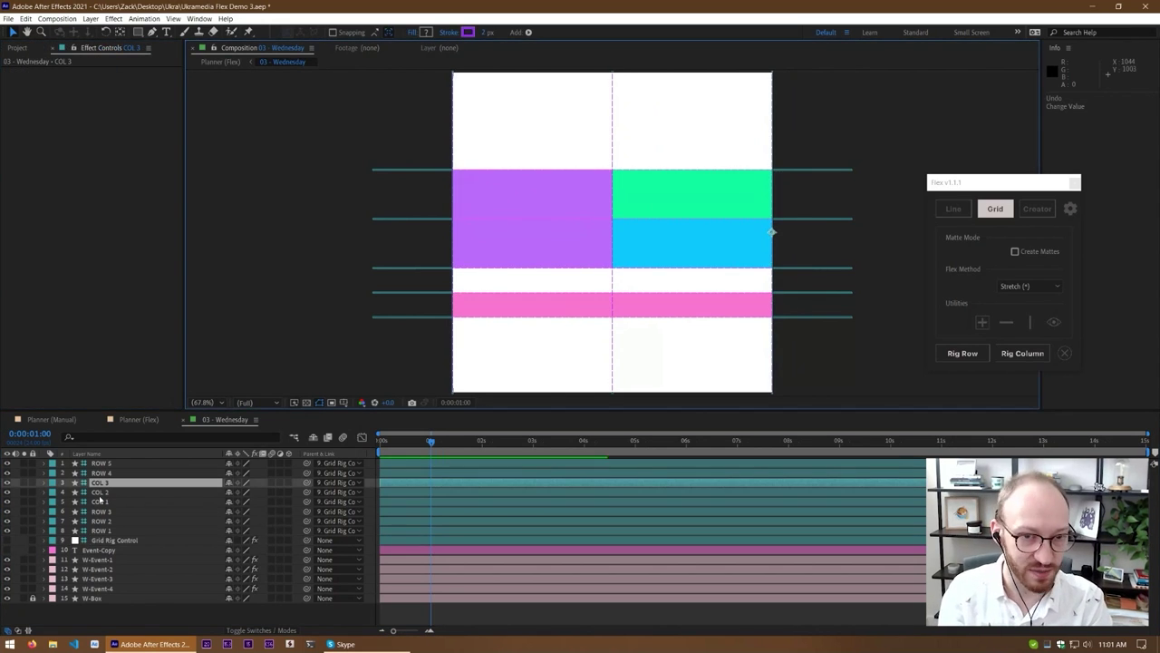
# Add Y Position keyframes to ROW 4 and ROW 5 at 0 seconds
pyautogui.click(100, 530)
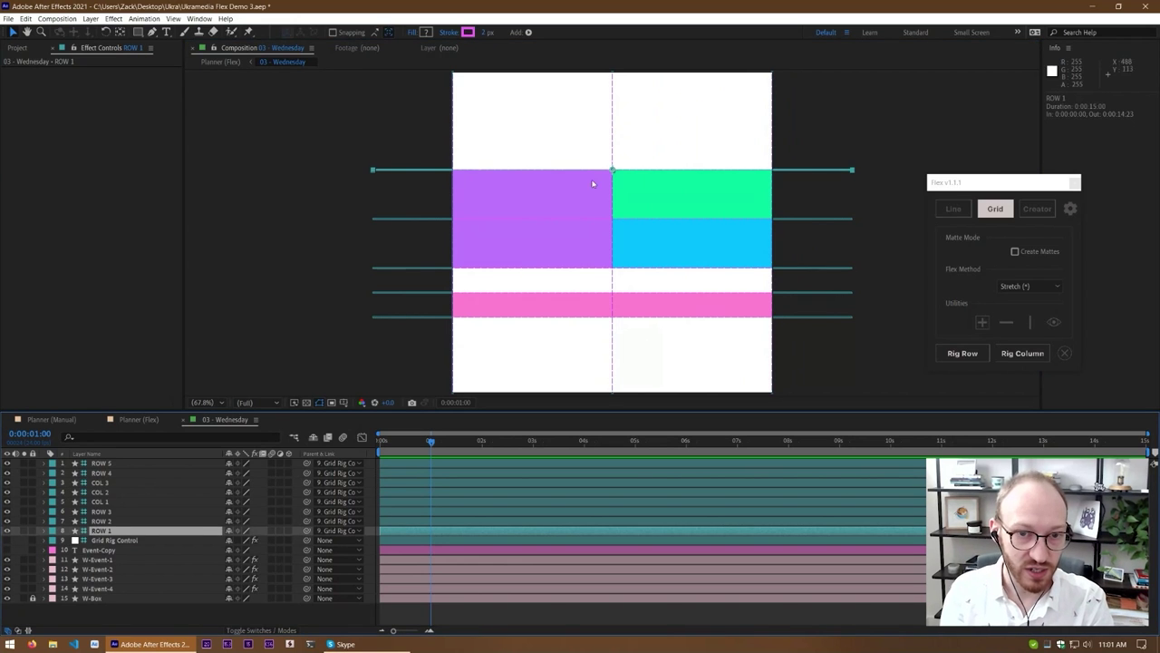
pyautogui.moveTo(799, 290); pyautogui.dragTo(806, 339)
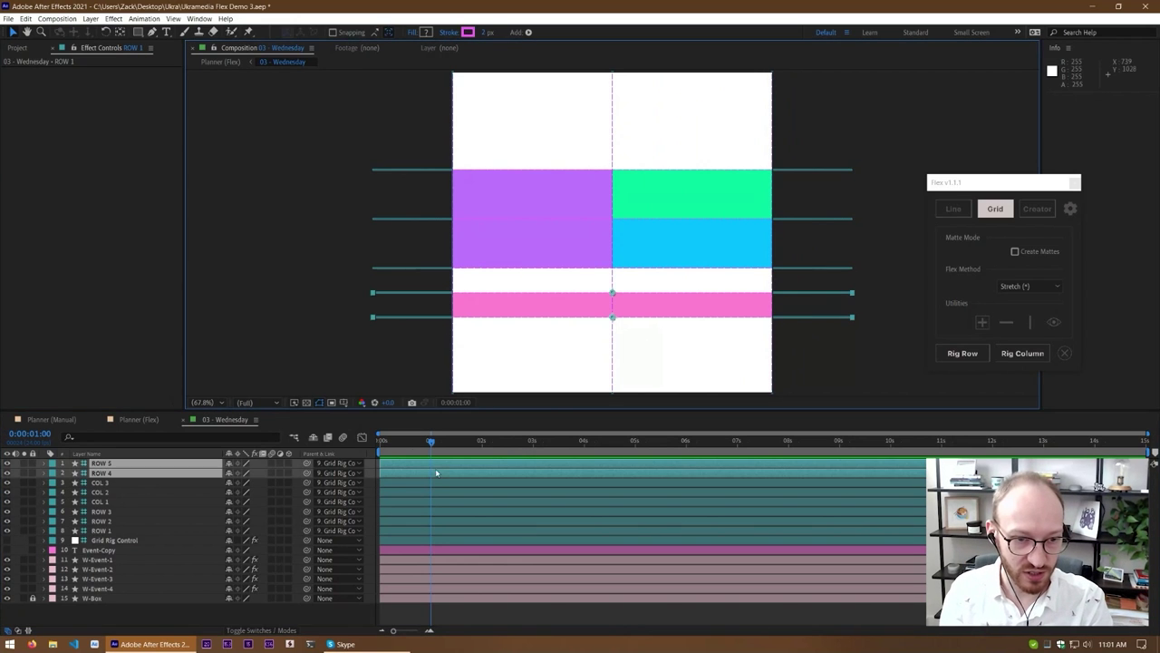
pyautogui.moveTo(430, 443); pyautogui.dragTo(379, 458)
pyautogui.press('p')
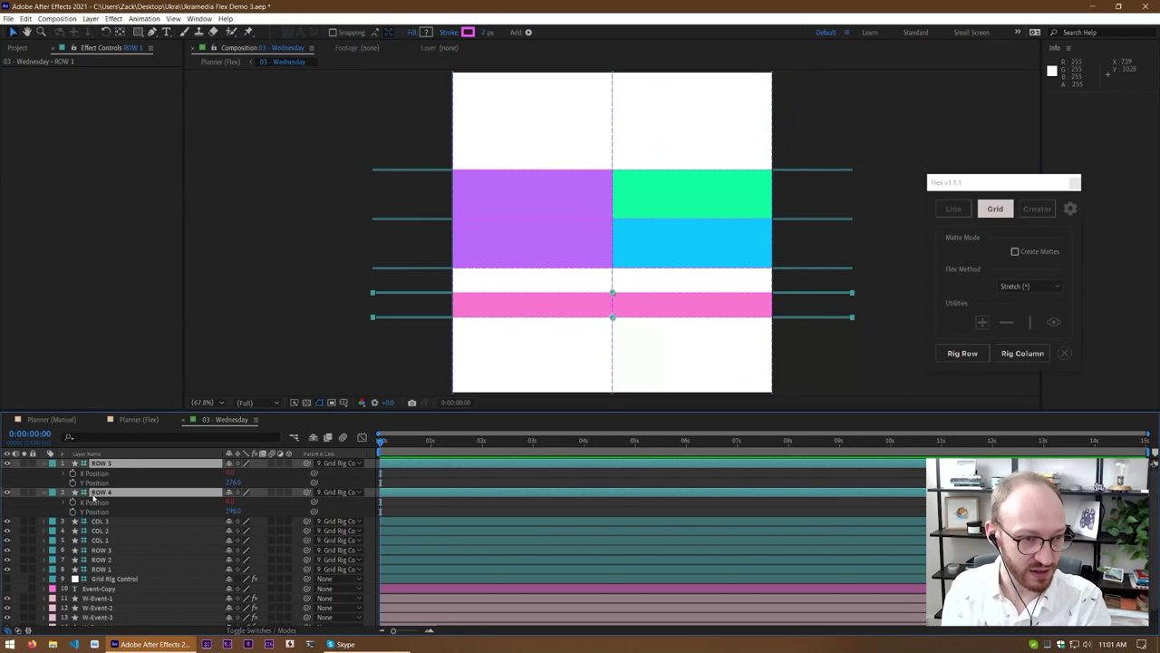
pyautogui.click(72, 482)
# At 1 second, lower ROW 5 to a Y Position of about 446 and ROW 4 to about 407
pyautogui.click(30, 434)
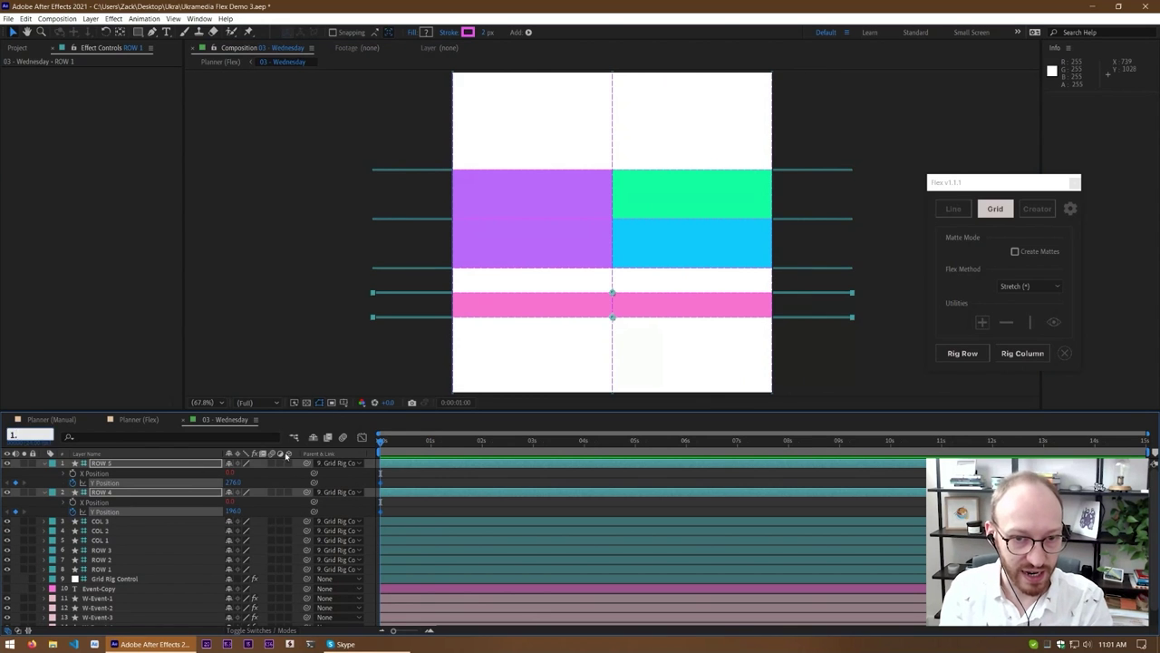
pyautogui.write('100')
pyautogui.press('Return')
pyautogui.moveTo(613, 323); pyautogui.dragTo(613, 375)
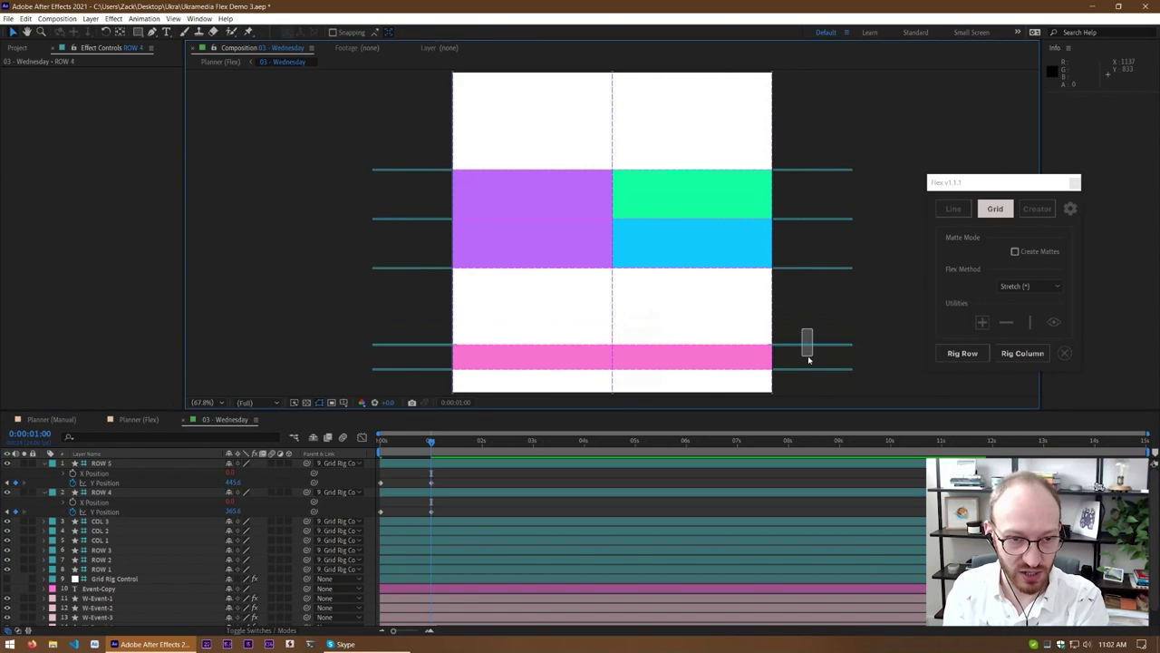
pyautogui.moveTo(806, 345); pyautogui.dragTo(809, 357)
pyautogui.press('Down')
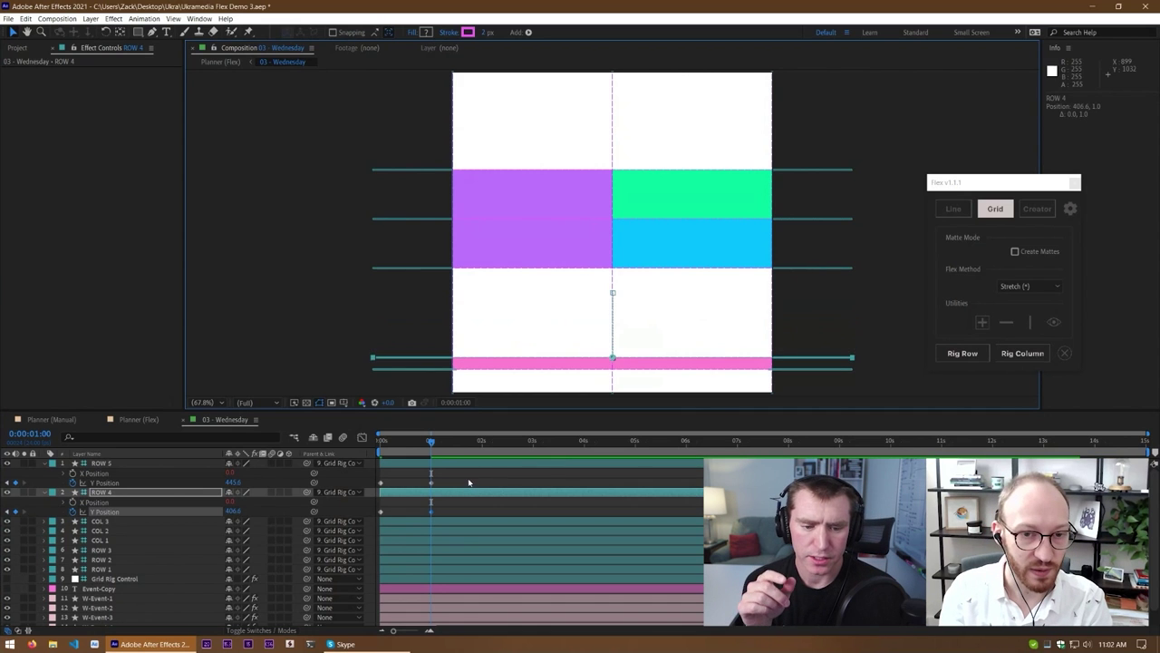
pyautogui.click(468, 482)
# Go back to the start, jump to frame 1, and jump to 1 second 3 frames by entering the time 1.03
pyautogui.moveTo(430, 441); pyautogui.dragTo(374, 460)
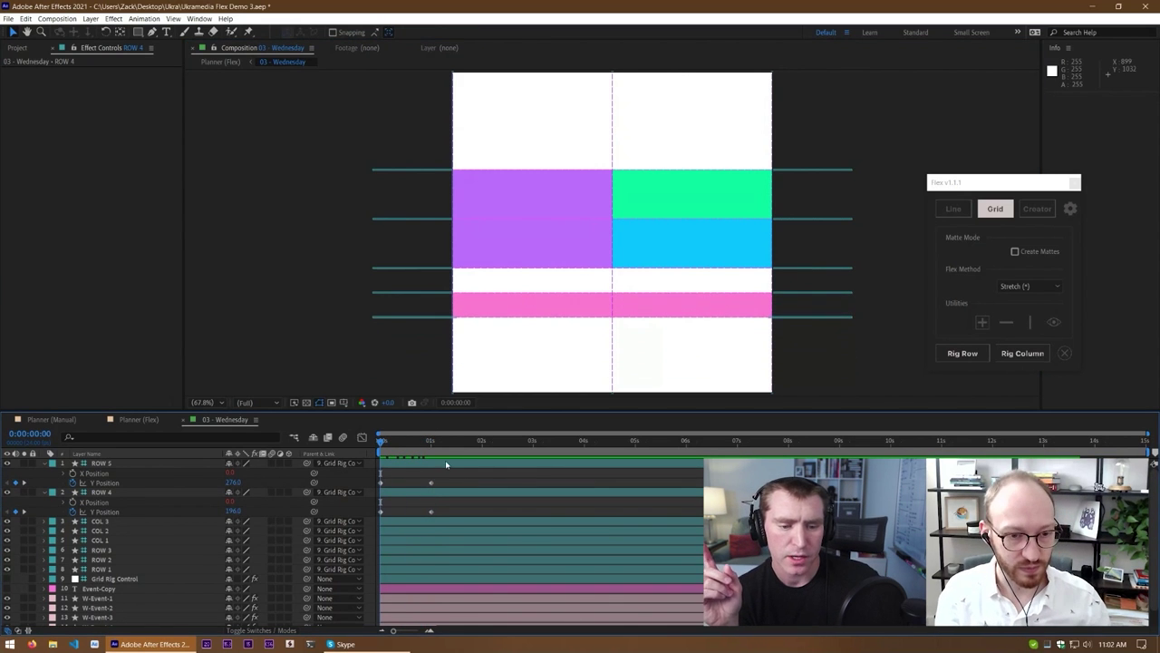
pyautogui.hotkey('alt', 'shift', 'j')
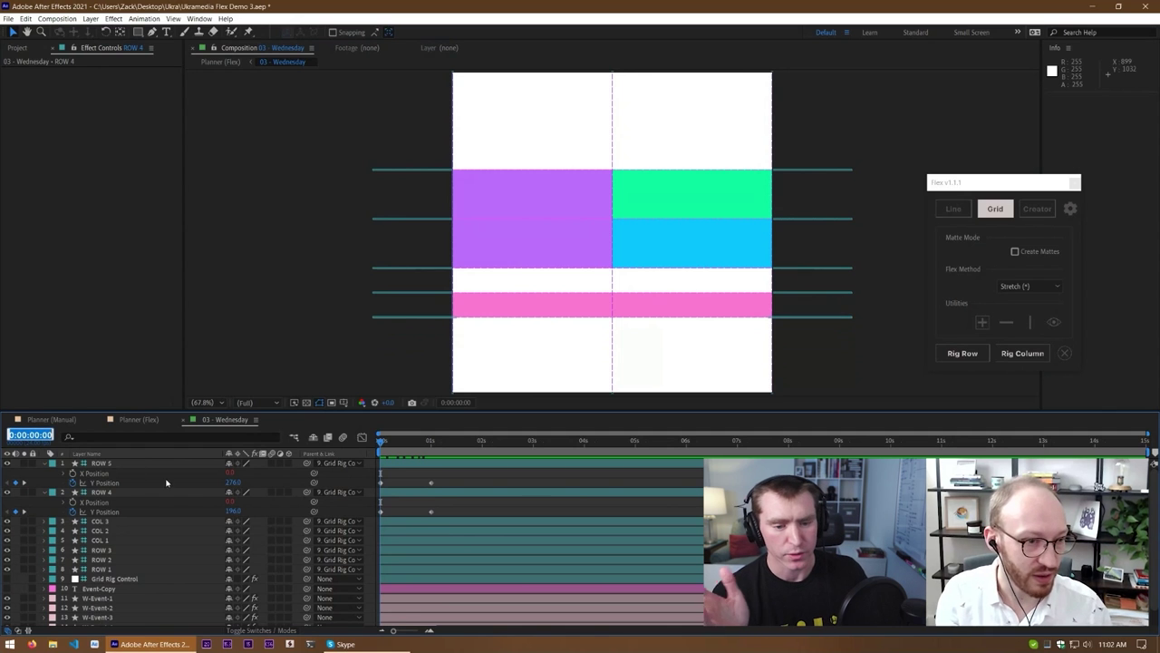
pyautogui.write('1')
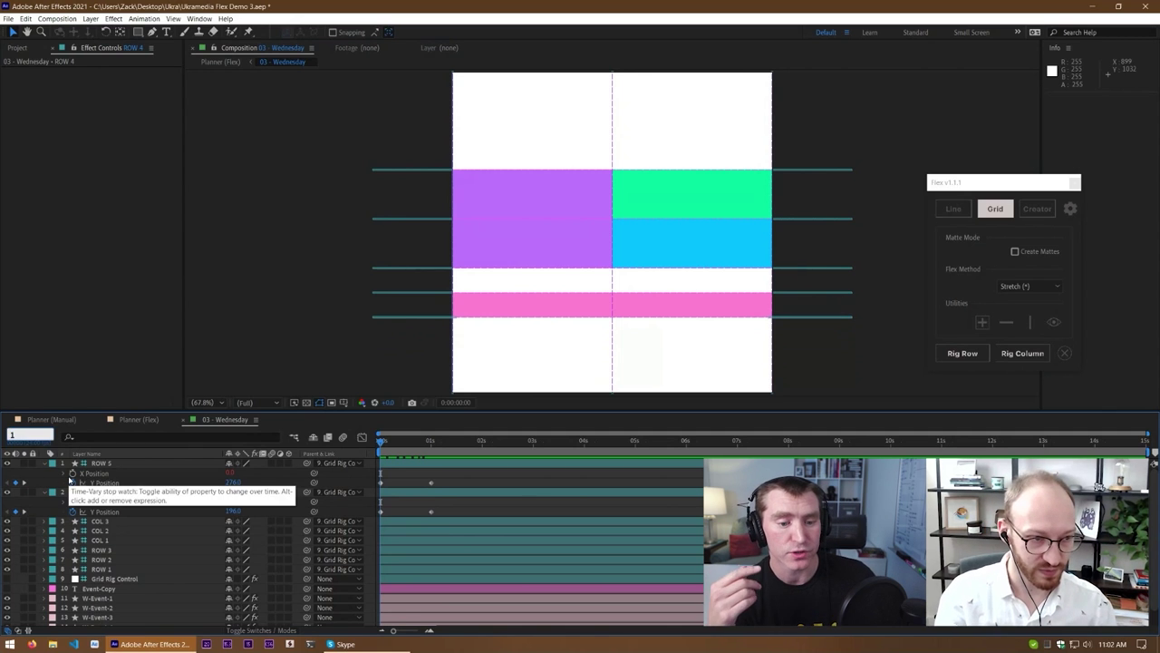
pyautogui.press('Return')
pyautogui.click(40, 437)
pyautogui.write('1.0')
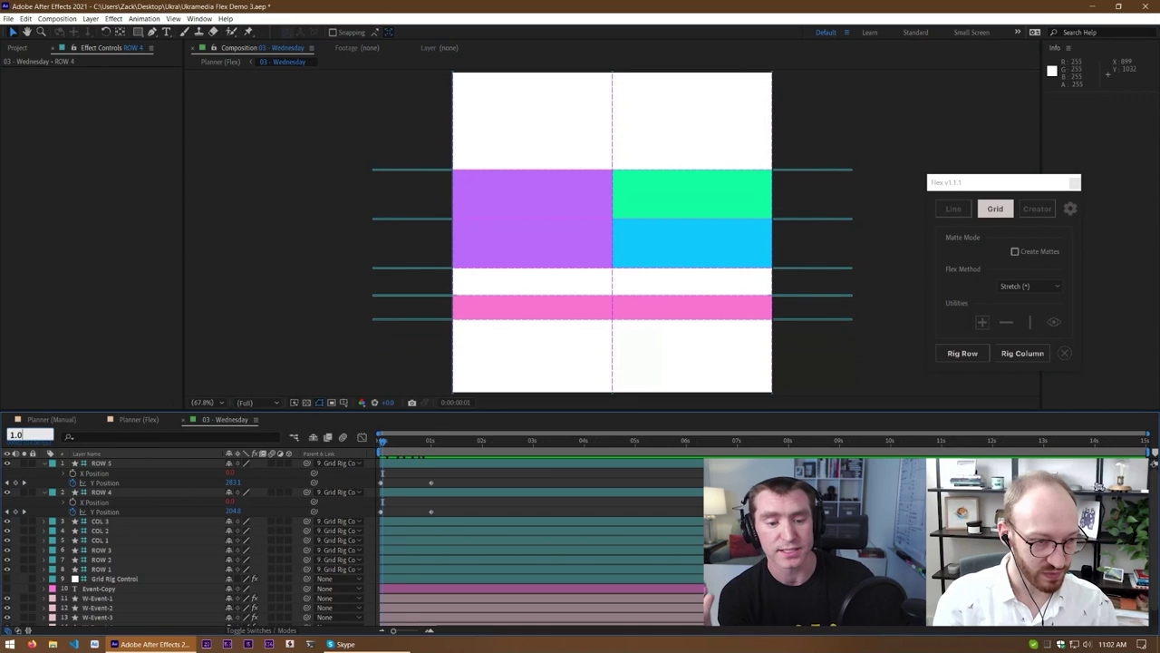
pyautogui.write('3')
pyautogui.press('Return')
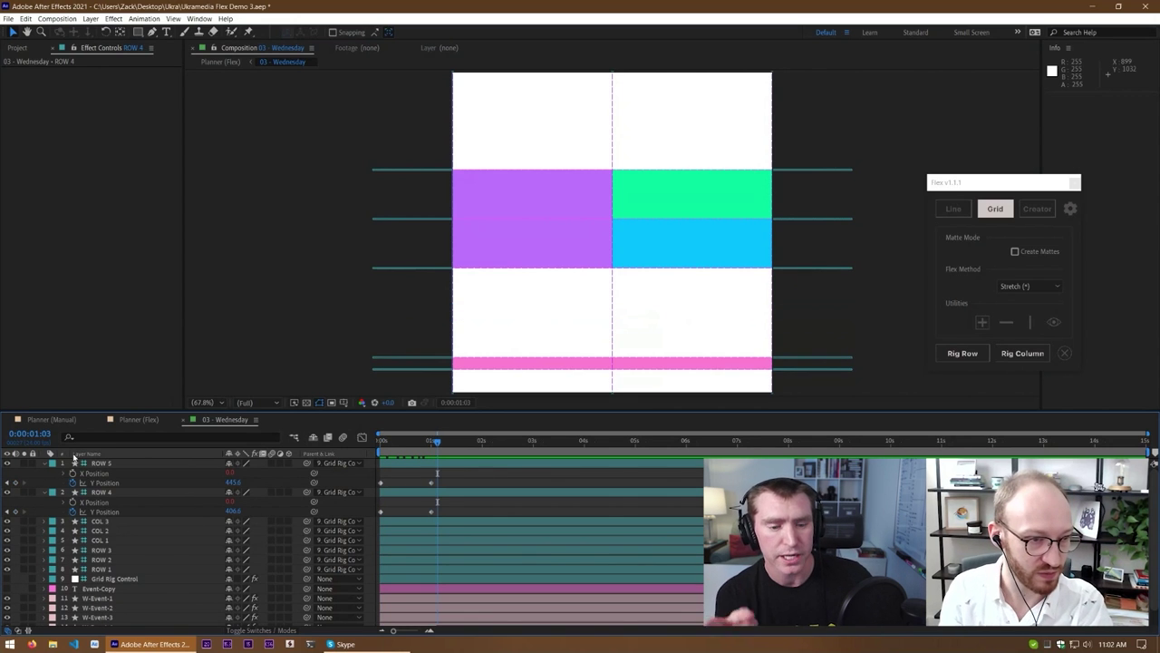
# Jump the current time to 1 minute using the shorthand time entry
pyautogui.click(30, 433)
pyautogui.write('1')
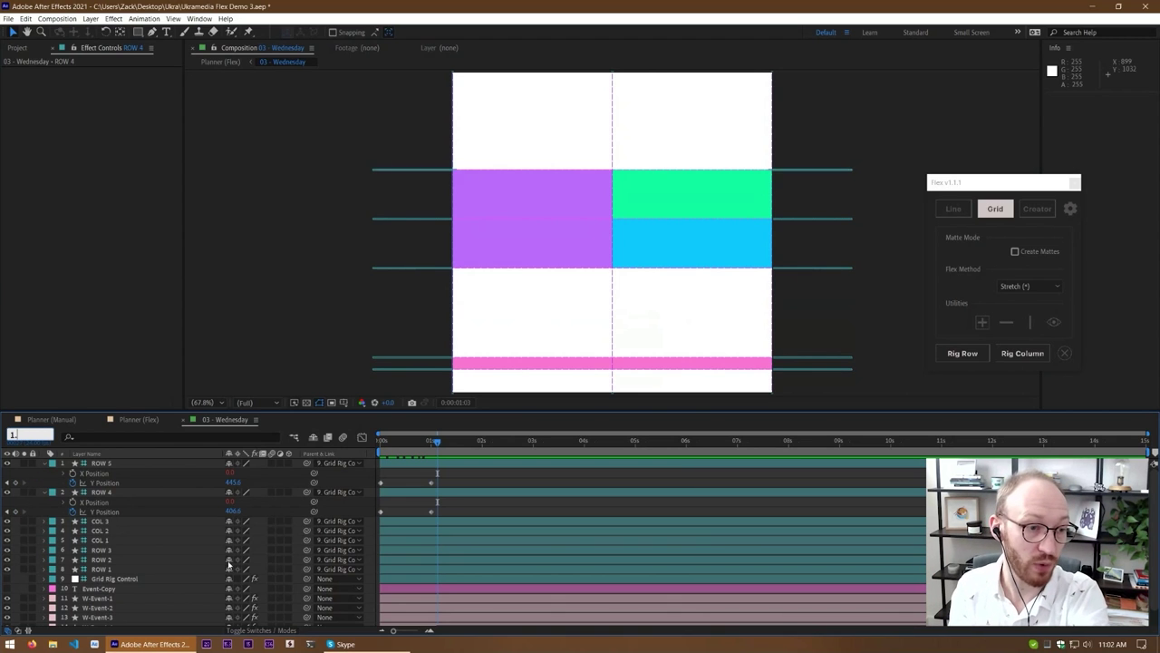
pyautogui.press('Return')
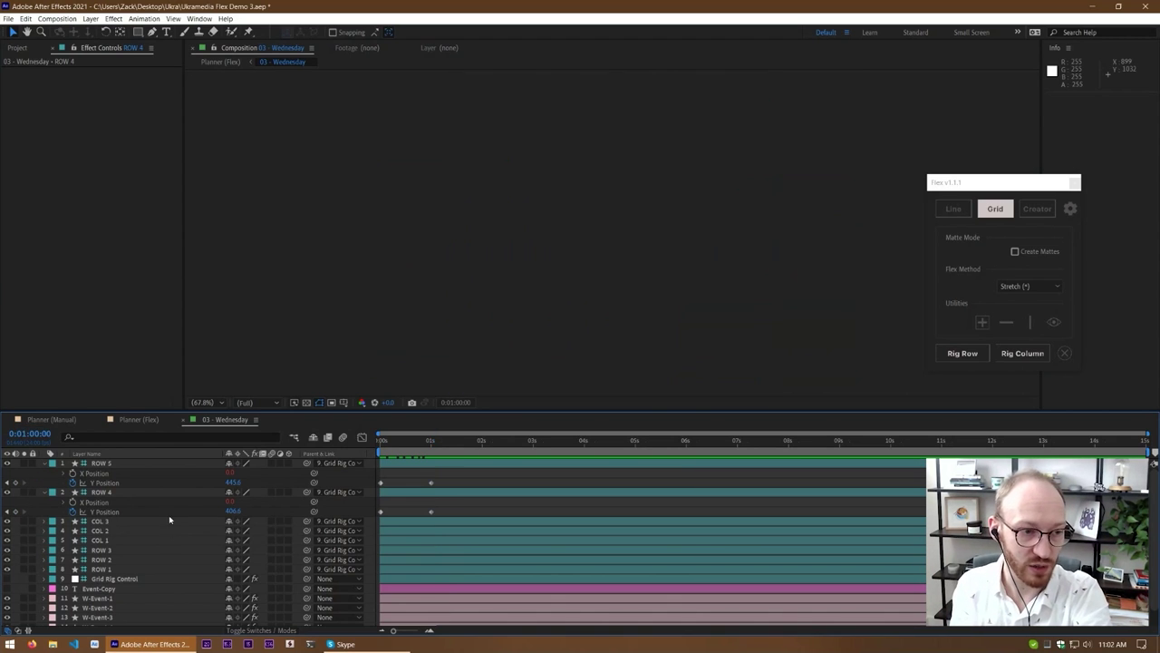
pyautogui.click(21, 435)
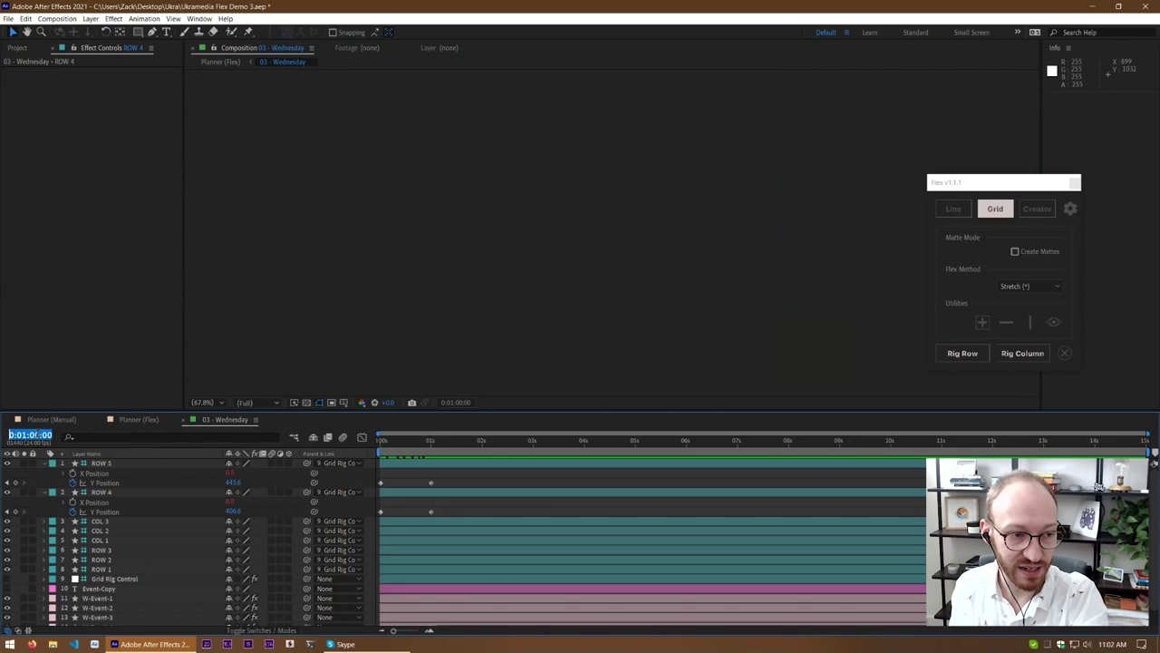
pyautogui.write('1.0')
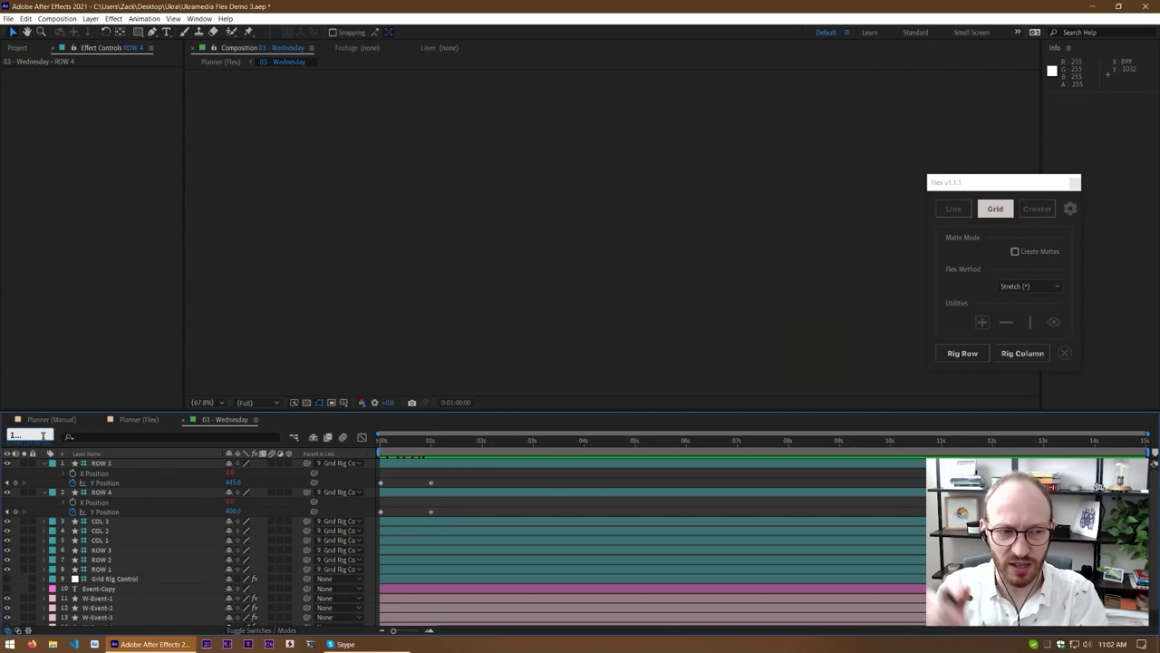
pyautogui.press('Return')
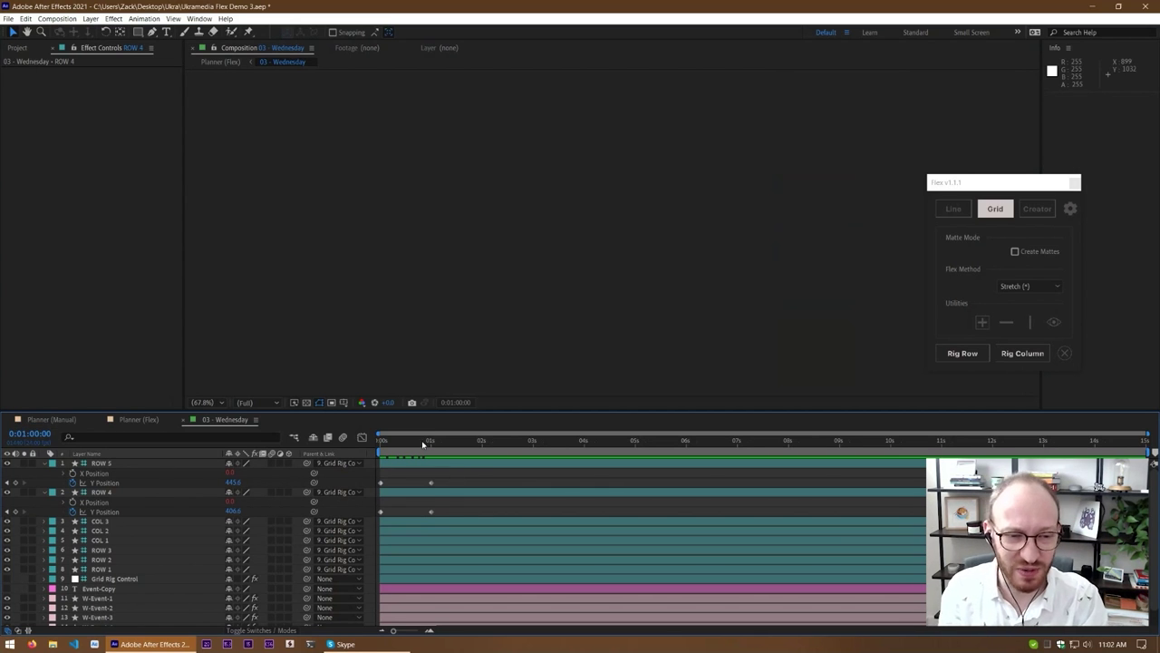
# Return the playhead to the start of the composition and preview the row guide animation
pyautogui.click(430, 442)
pyautogui.moveTo(429, 447); pyautogui.dragTo(372, 461)
pyautogui.press('space')
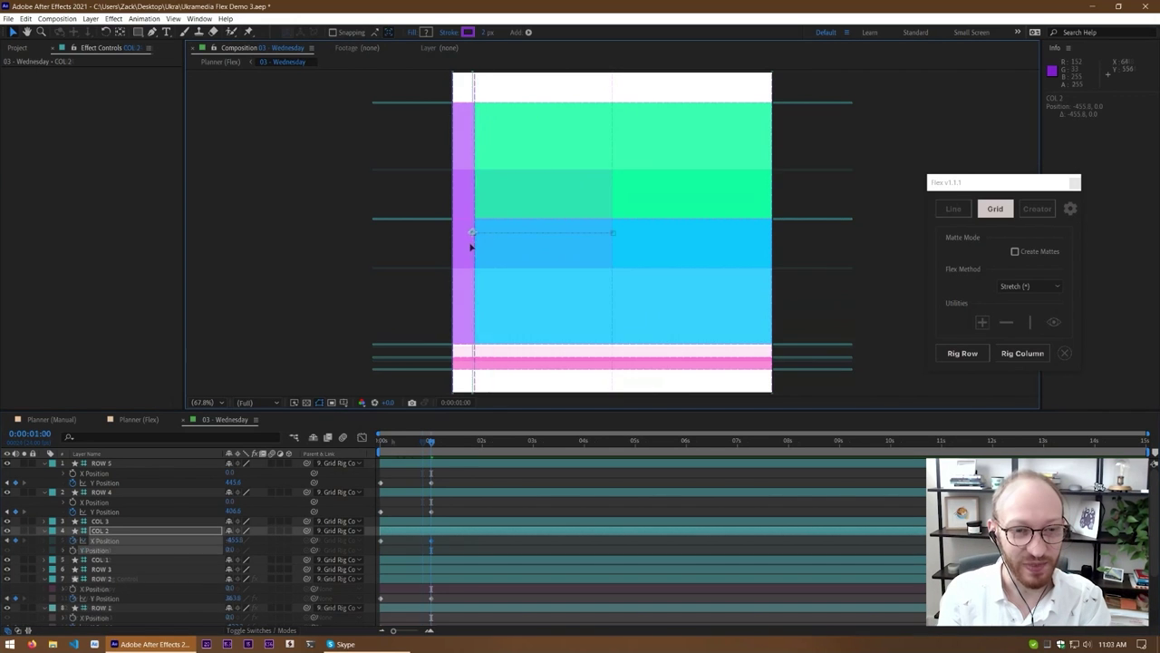
# At 1 second, move COL 2 further left to an X Position of -475
pyautogui.moveTo(469, 245); pyautogui.dragTo(466, 246)
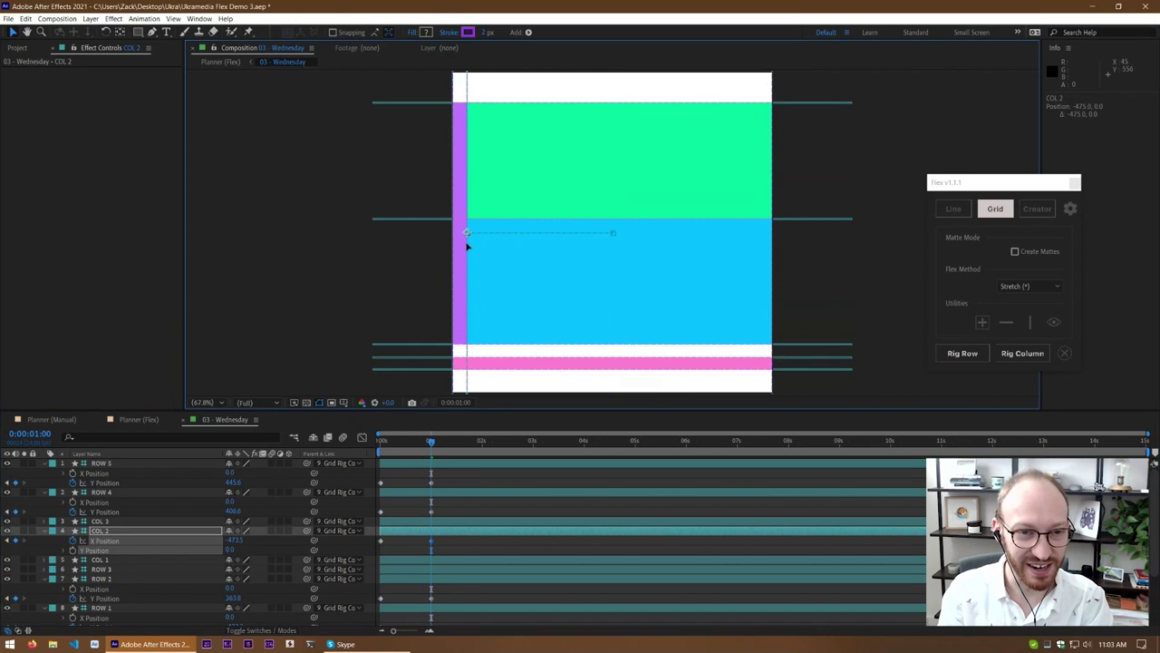
# Keyframe ROW 3's Y Position at 0 seconds and move the guide down near ROW 2 at 1 second
pyautogui.click(812, 219)
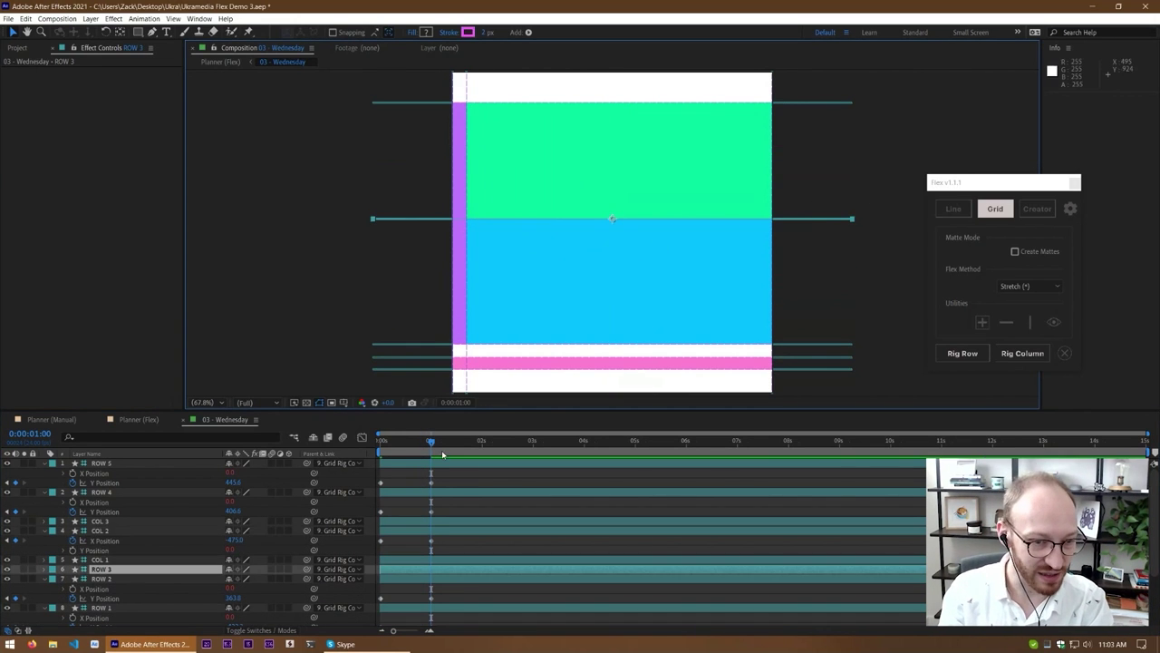
pyautogui.press('p')
pyautogui.press('Home')
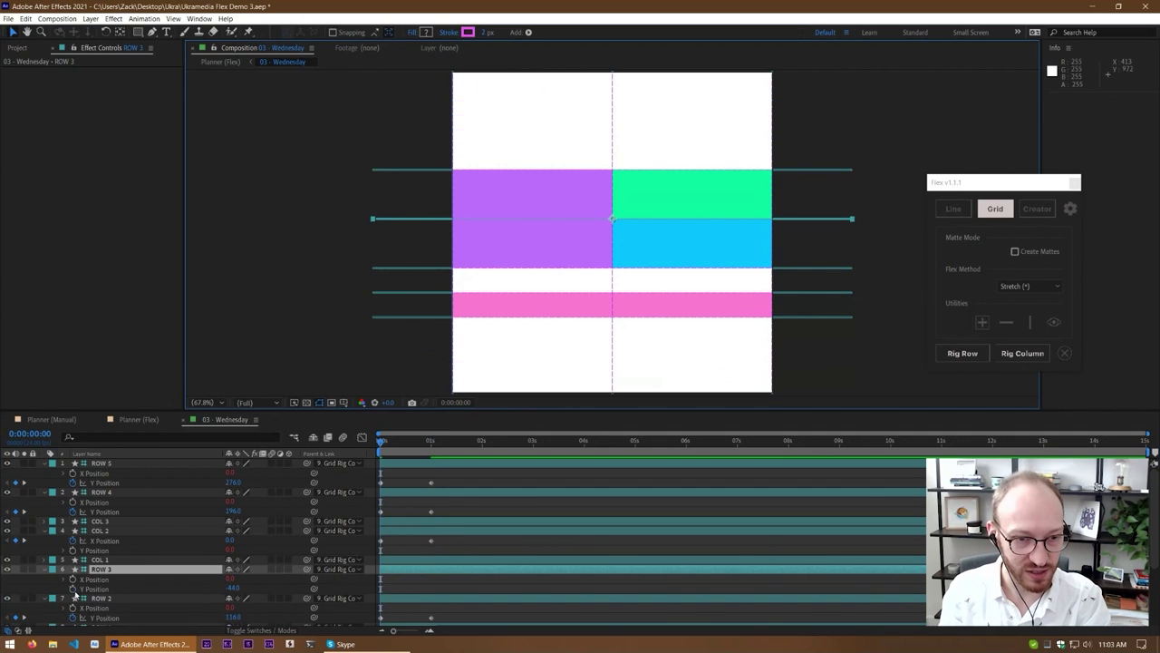
pyautogui.click(72, 588)
pyautogui.click(431, 442)
pyautogui.moveTo(613, 218); pyautogui.dragTo(606, 334)
# Return to the start of the timeline, deselect the layers and collapse their keyframed properties
pyautogui.press('Home')
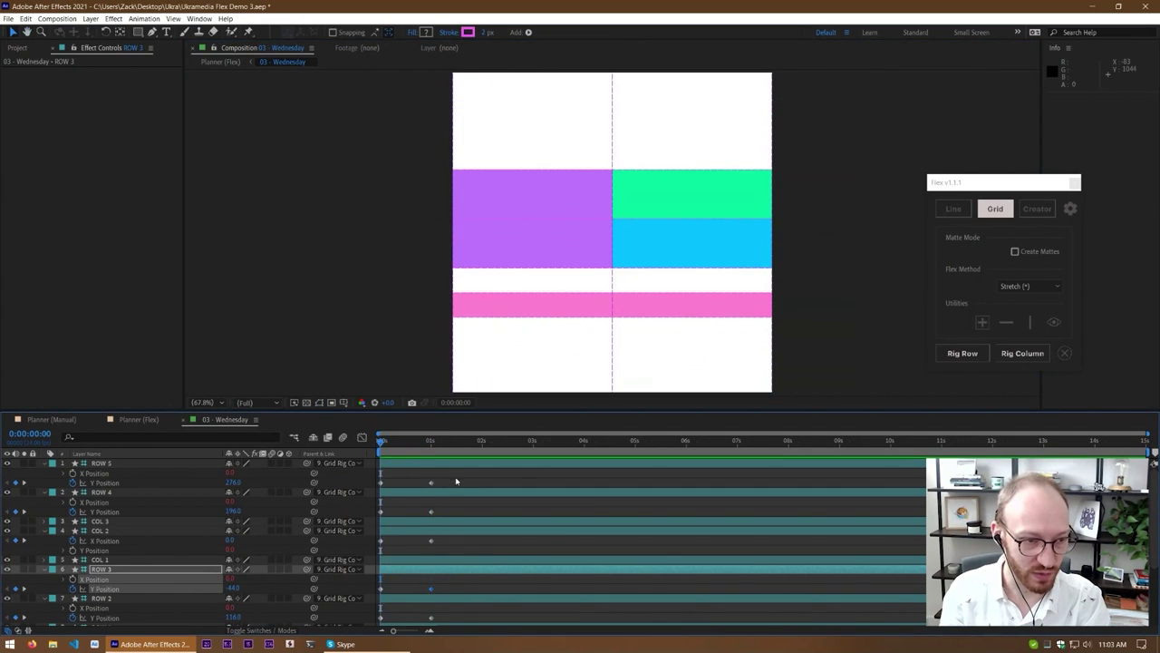
pyautogui.click(446, 578)
pyautogui.press('u')
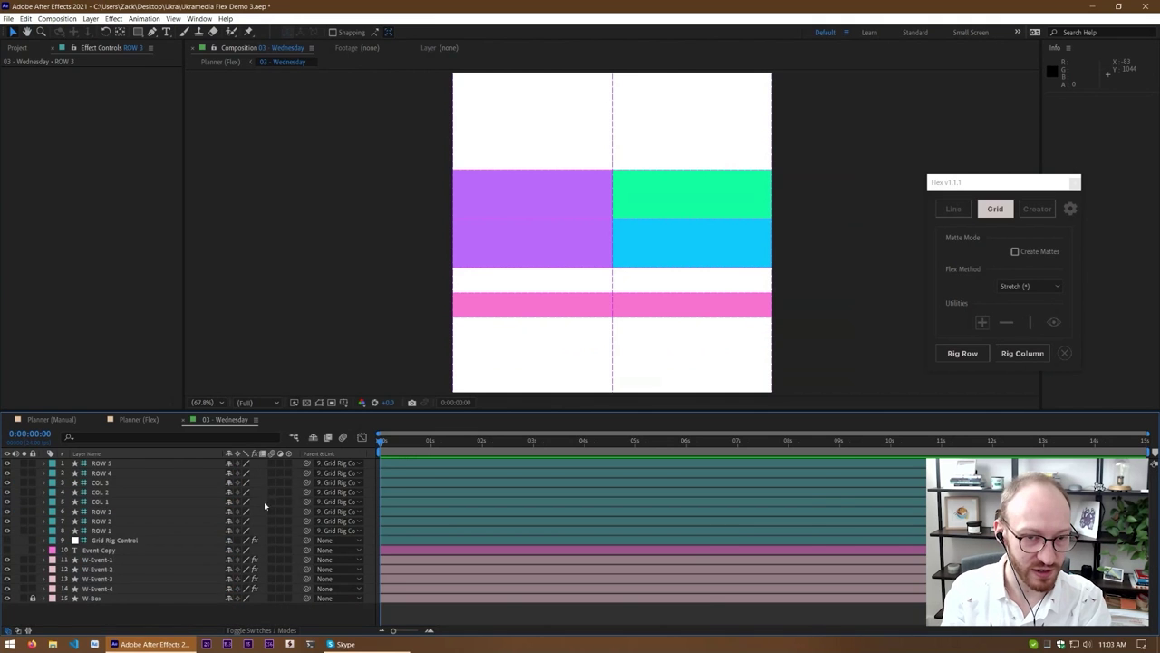
# Preview the grid animation, offset the COL 2, ROW 3, ROW 2 and ROW 1 keyframes five frames later, and collapse the layers
pyautogui.press('space')
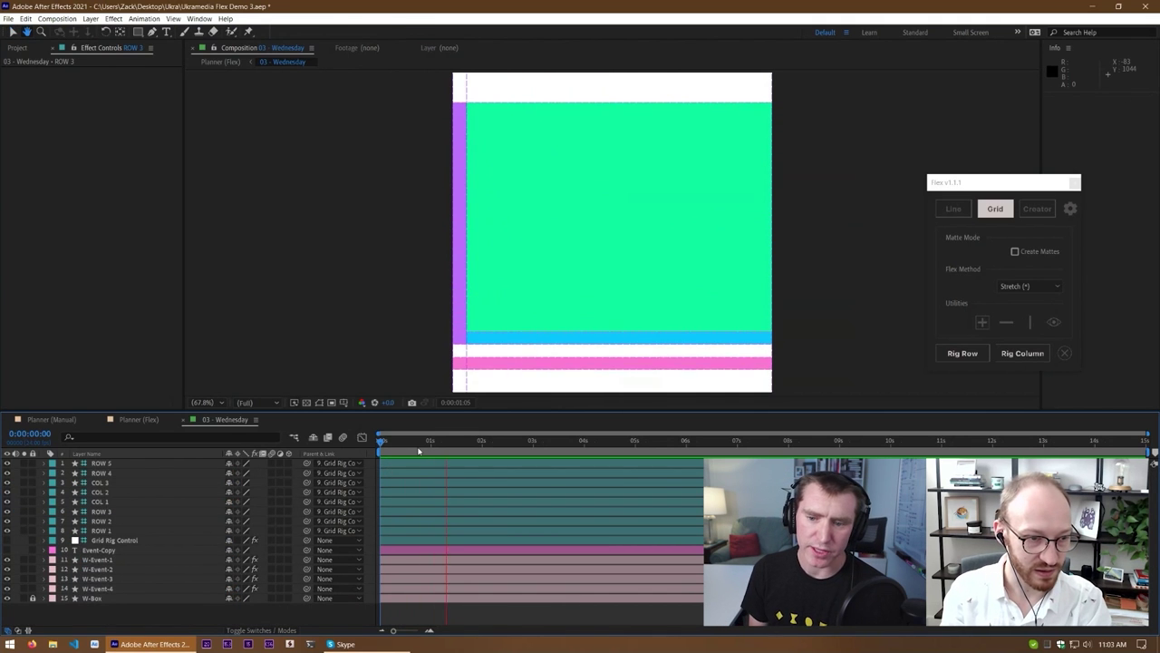
pyautogui.press('space')
pyautogui.press('u')
pyautogui.moveTo(422, 451); pyautogui.dragTo(391, 449)
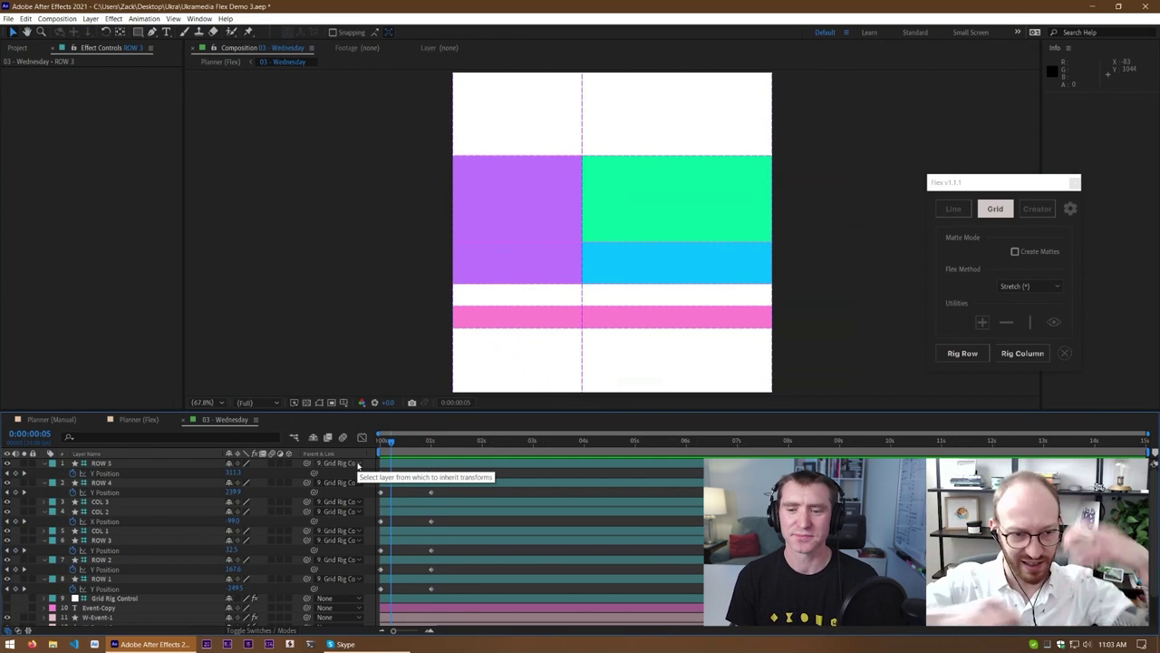
pyautogui.moveTo(440, 450); pyautogui.dragTo(453, 478)
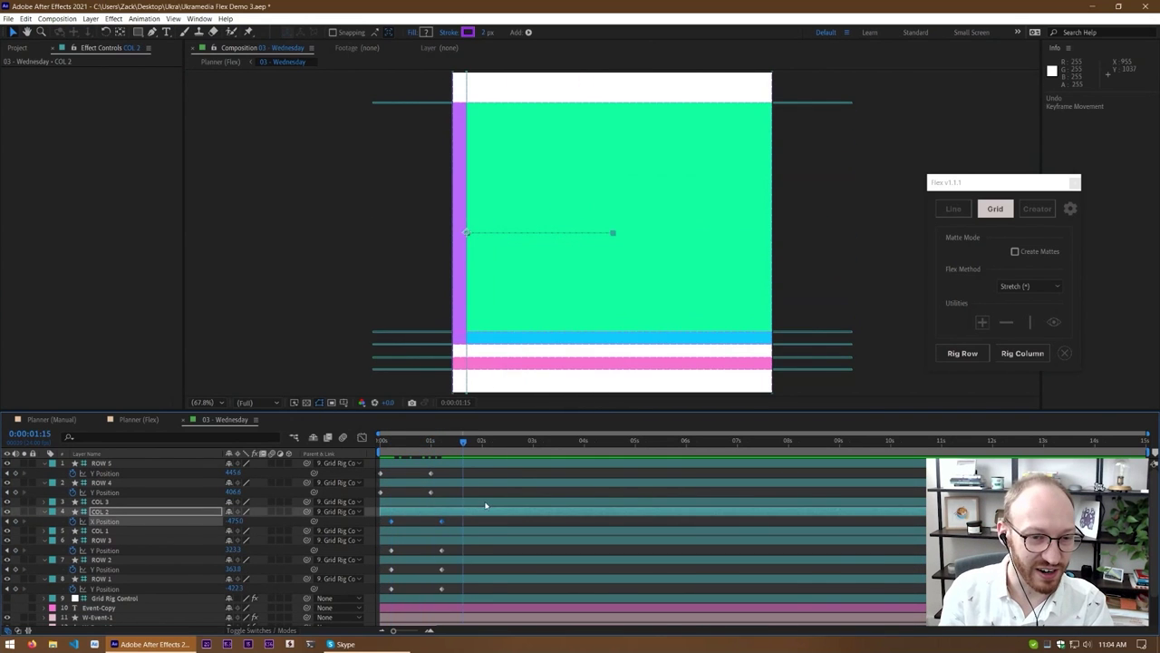
pyautogui.click(481, 495)
pyautogui.press('u')
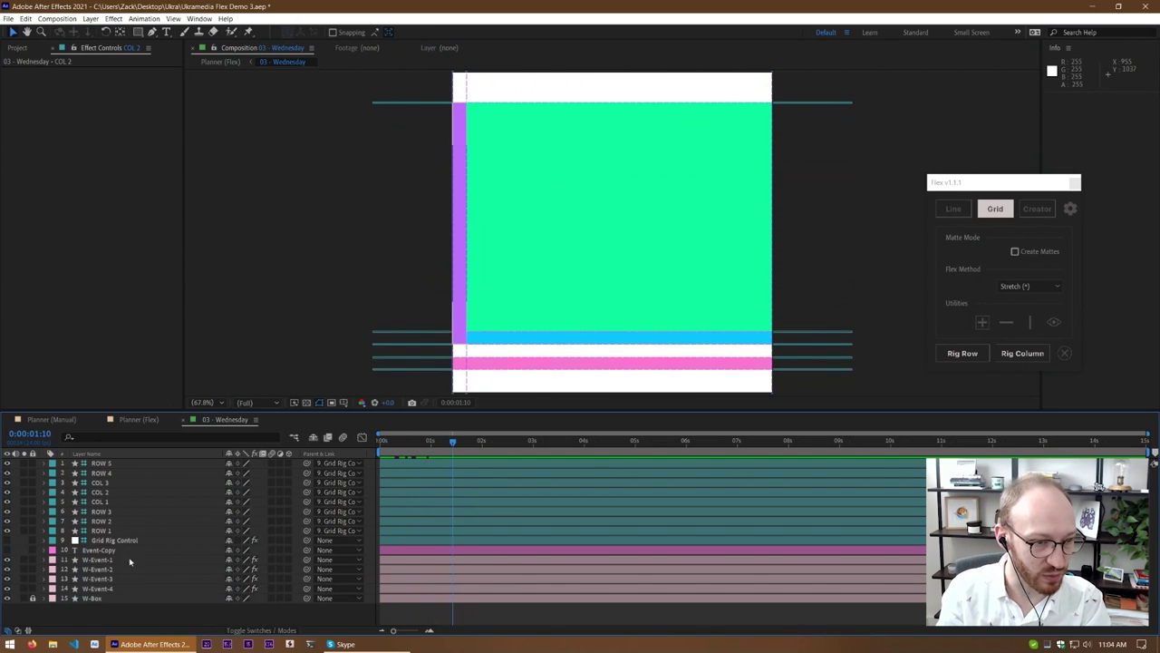
# Make the Event-Copy text layer visible and move it straight down into the green event, to a Position of about 59, 162
pyautogui.click(102, 550)
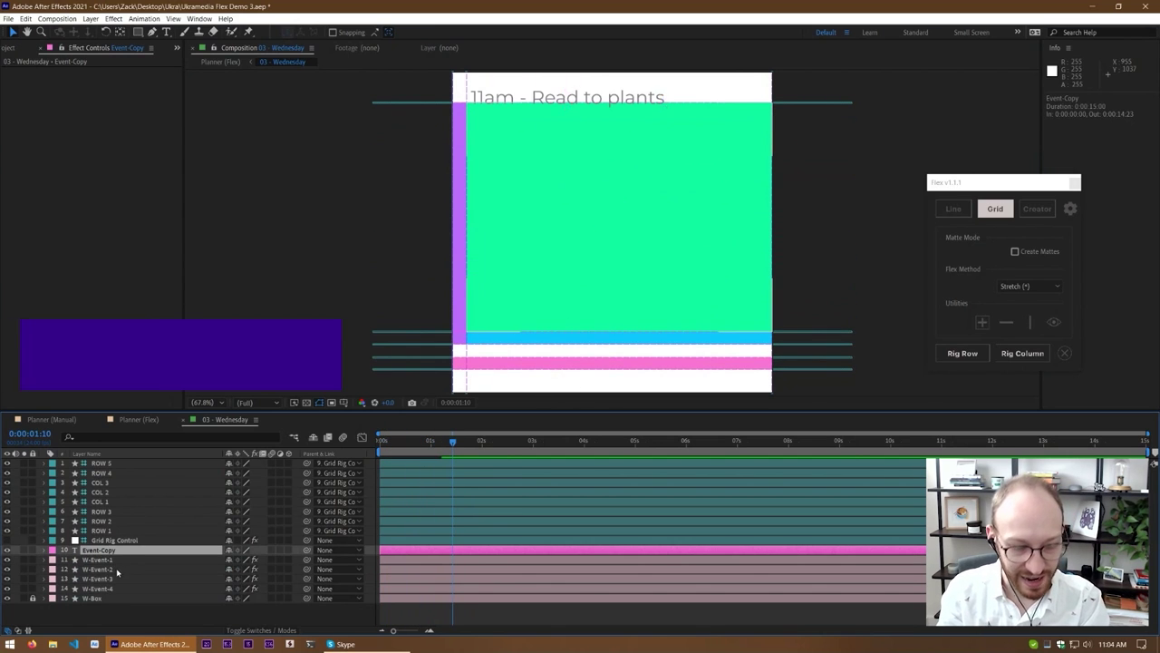
pyautogui.hotkey('ctrl', 'shift', 'alt', 'v')
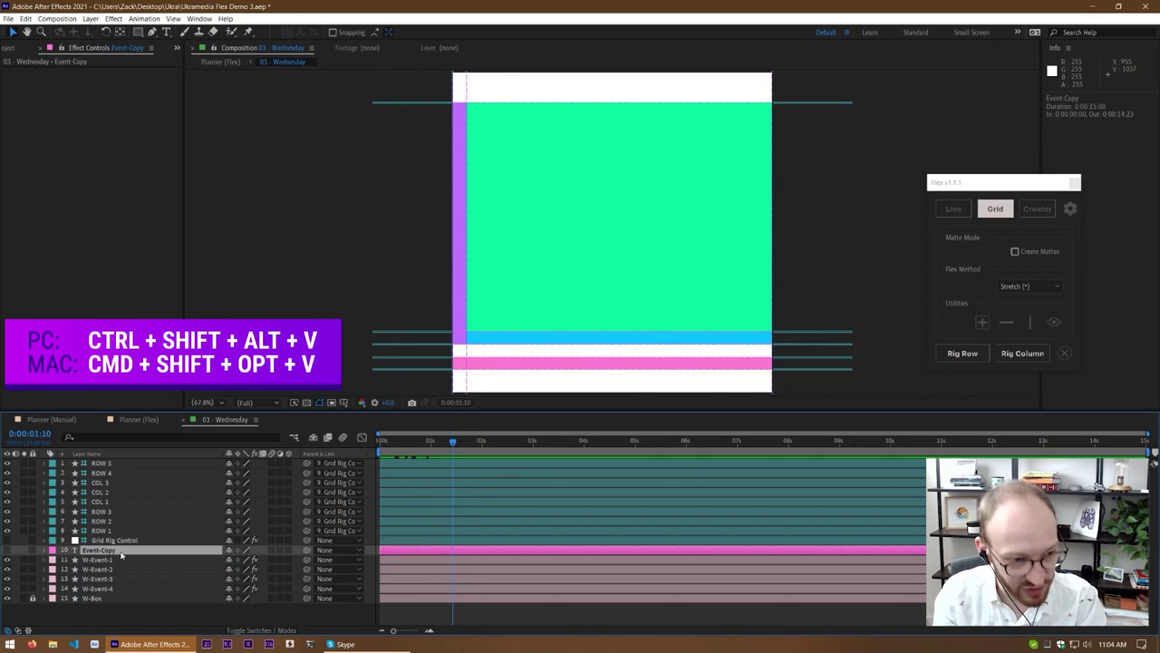
pyautogui.hotkey('ctrl', 'shift', 'alt', 'v')
pyautogui.hotkey('ctrl', 'shift', 'alt', 'v')
pyautogui.hotkey('ctrl', 'shift', 'alt', 'v')
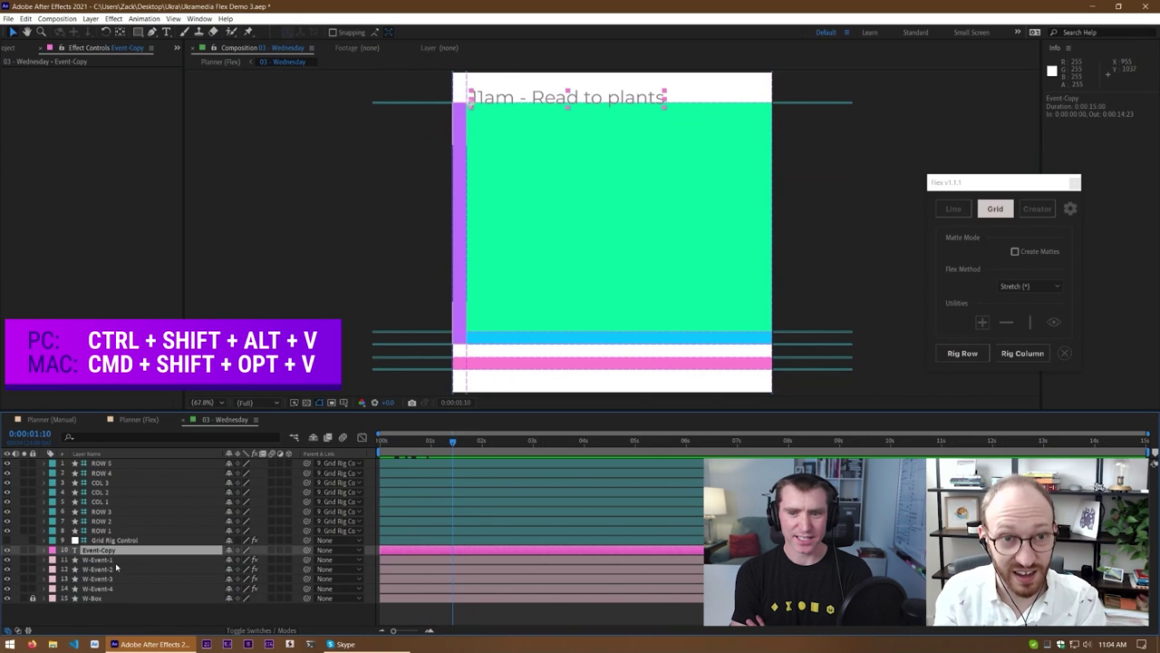
pyautogui.hotkey('ctrl', 'shift', 'alt', 'v')
pyautogui.hotkey('ctrl', 'shift', 'alt', 'v')
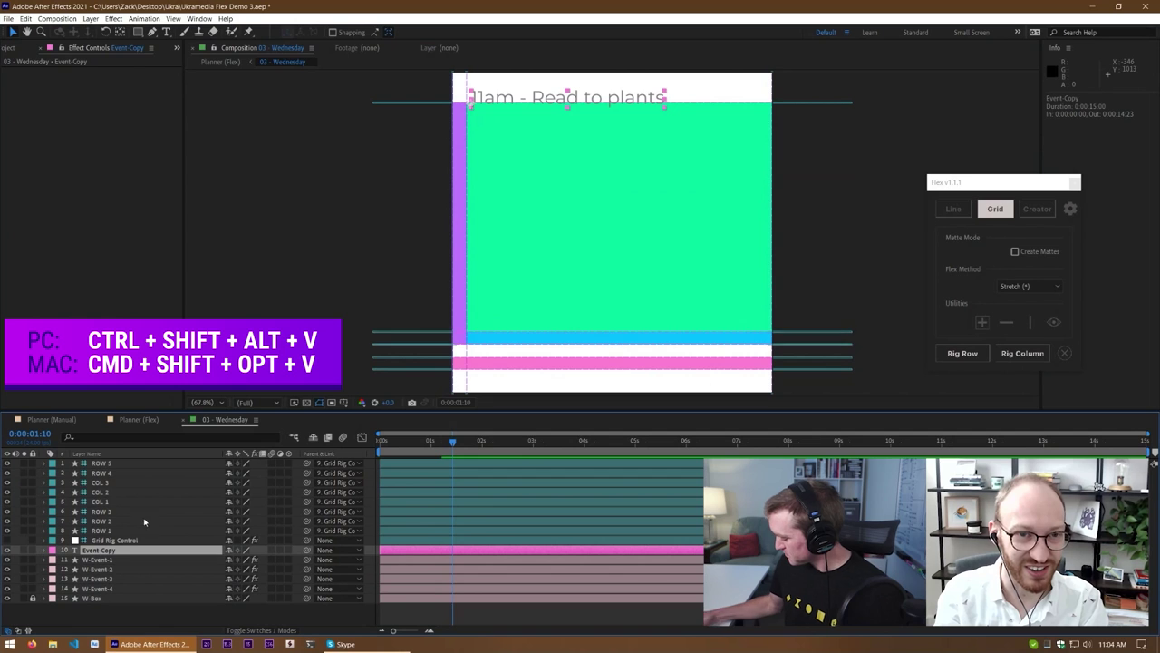
pyautogui.moveTo(512, 104); pyautogui.dragTo(511, 118)
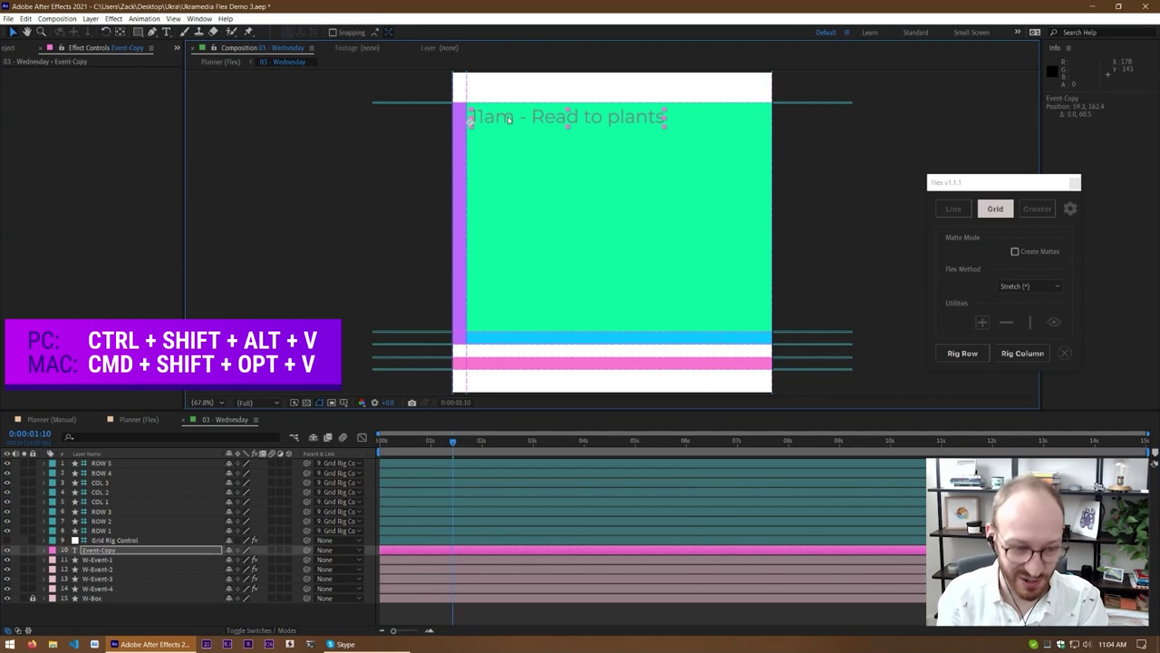
pyautogui.press('p')
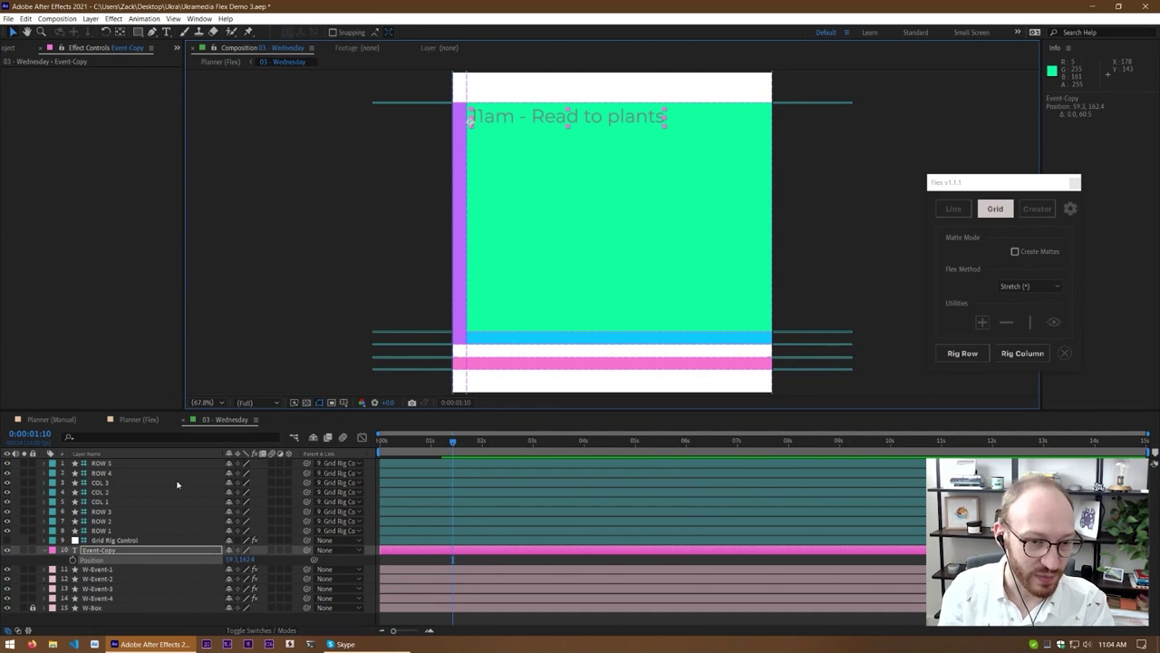
pyautogui.click(415, 559)
# Trim the Event-Copy layer to start at 0:00:01:05, where the guide animation ends, and add a Position keyframe there
pyautogui.press('u')
pyautogui.scroll(-2, 424, 526)
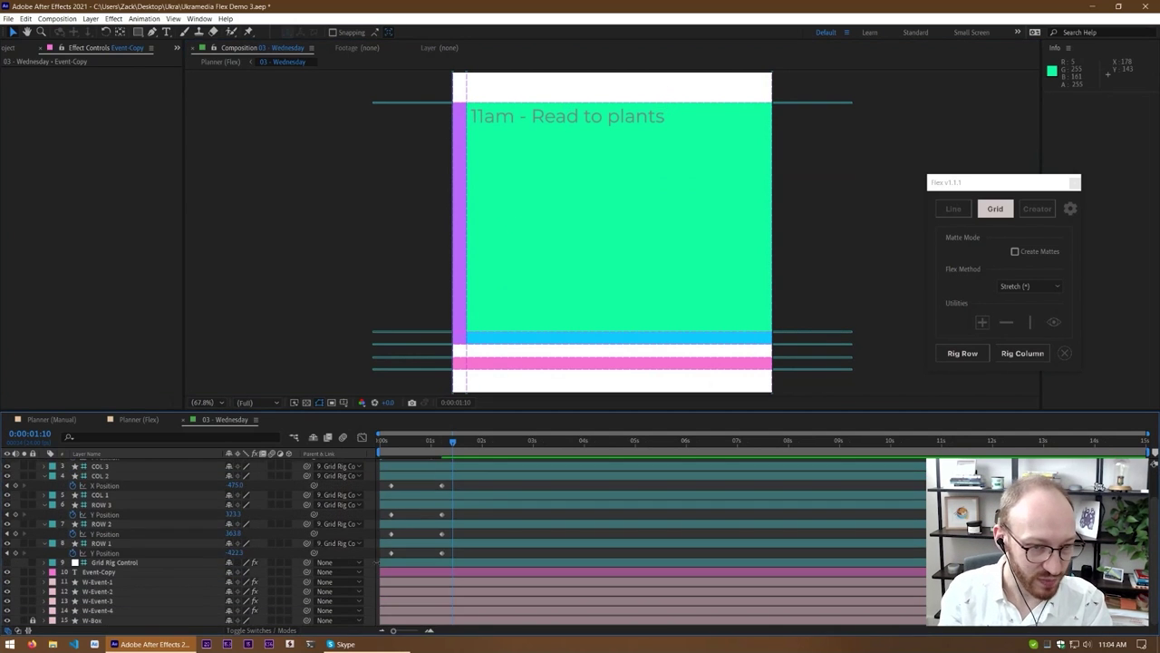
pyautogui.click(422, 573)
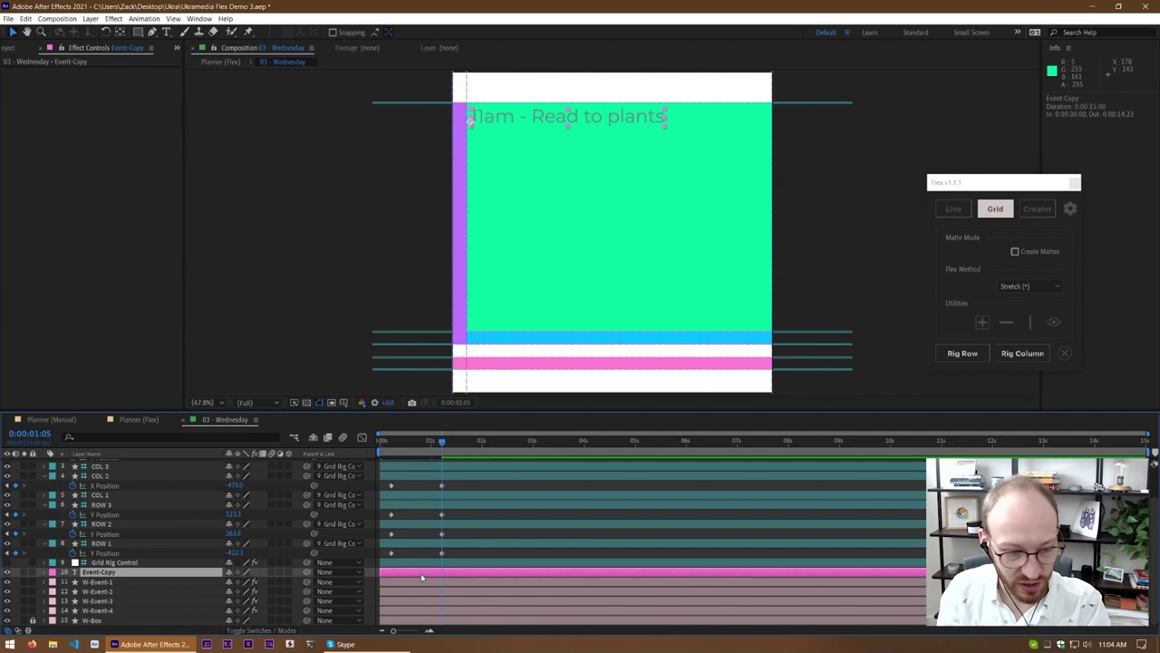
pyautogui.hotkey('alt', '[')
pyautogui.hotkey('alt', 'shift', 'p')
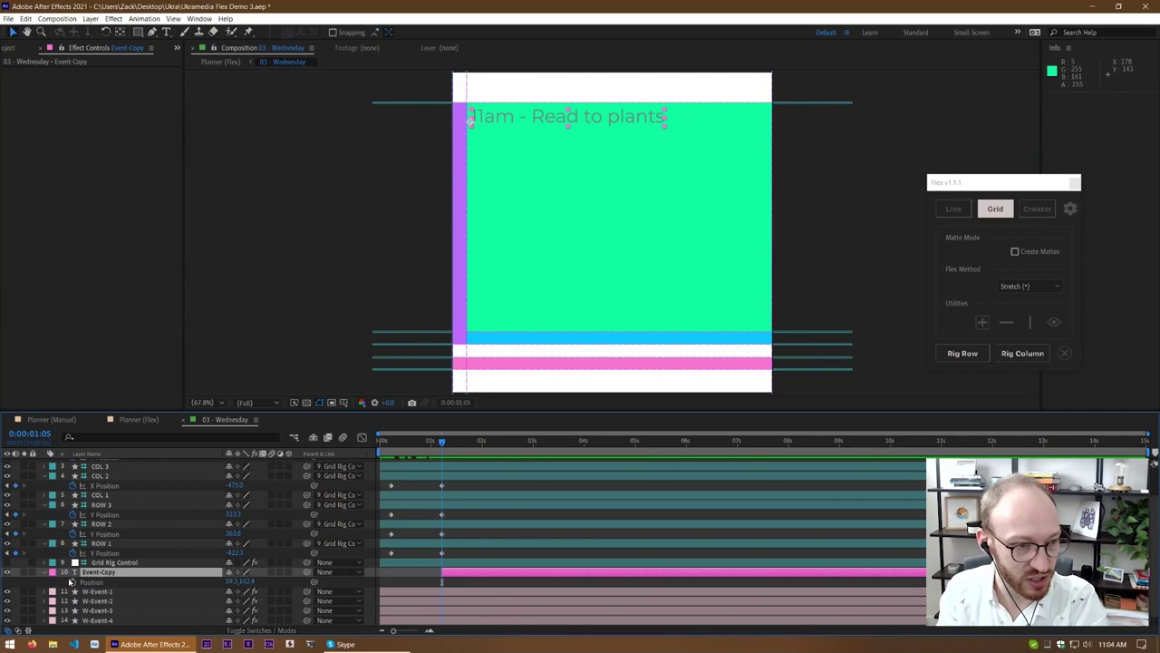
# Keyframe Event-Copy's Opacity at 100% at 2 seconds and 0% at 0:00:01:05 to fade the text in
pyautogui.click(32, 435)
pyautogui.write('200')
pyautogui.press('Return')
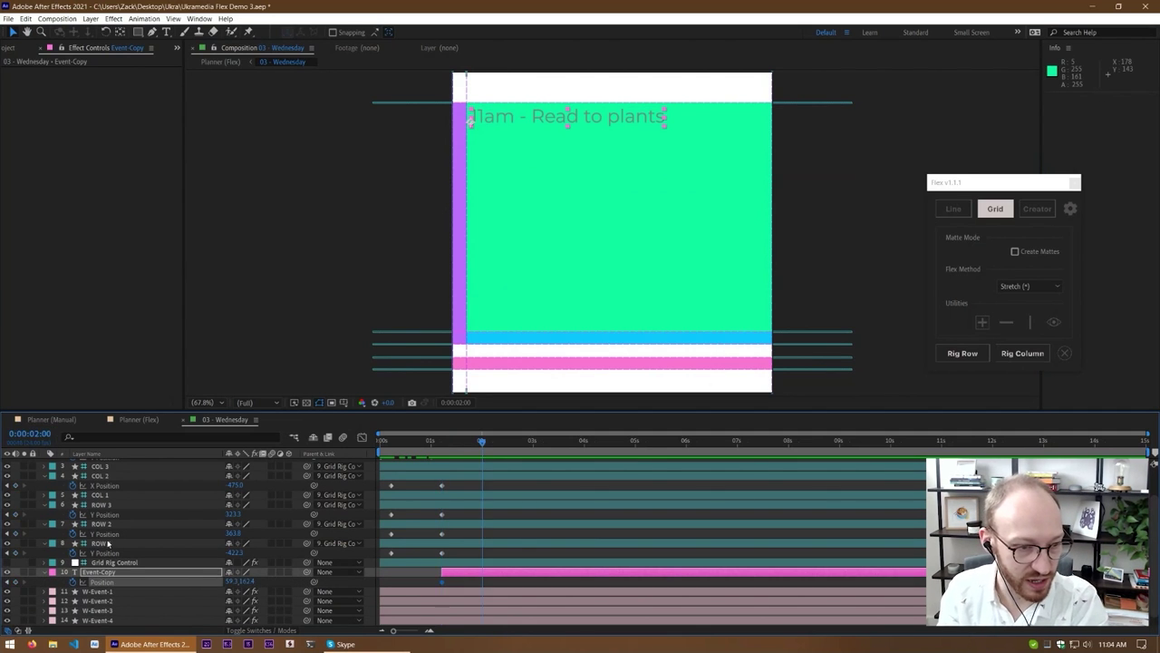
pyautogui.hotkey('alt', 'shift', 't')
pyautogui.click(76, 584)
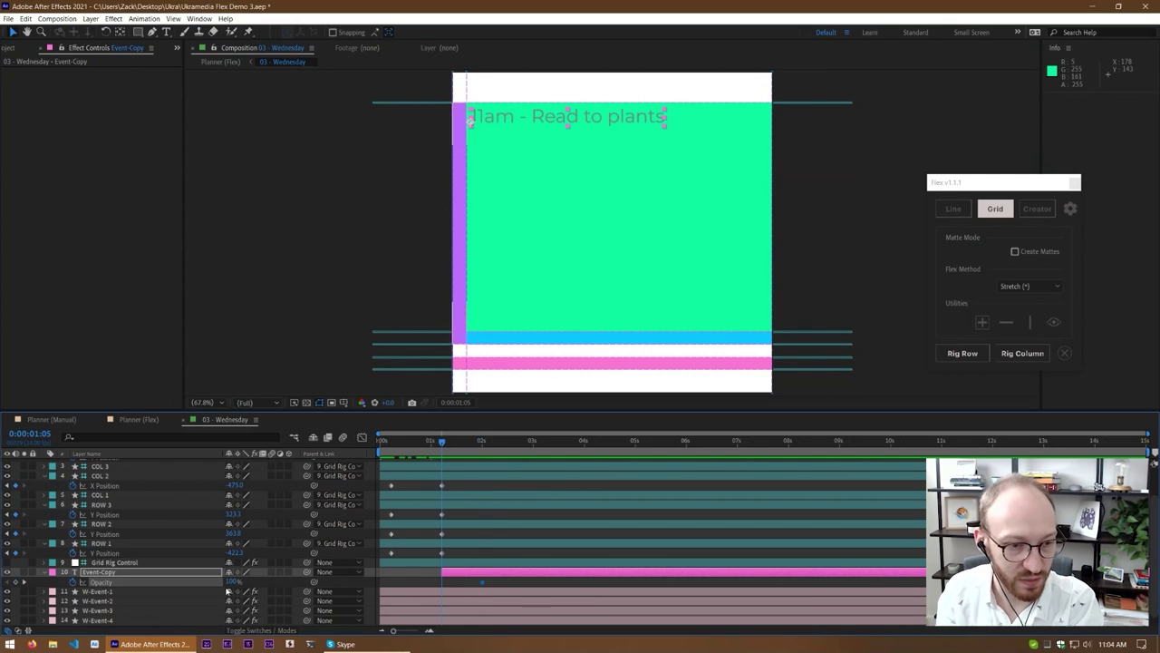
pyautogui.click(231, 582)
pyautogui.write('0')
pyautogui.press('Return')
# Preview the text fade, move Event-Copy's last Opacity keyframe earlier to shorten it, and return to the composition start
pyautogui.moveTo(443, 444); pyautogui.dragTo(413, 453)
pyautogui.press('space')
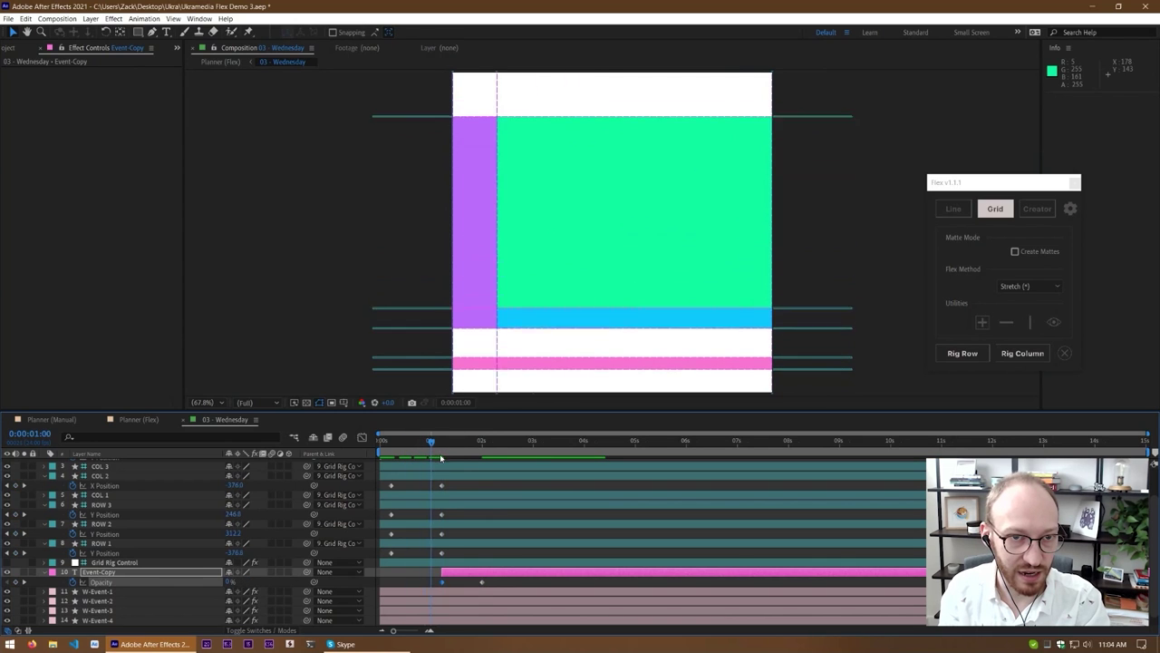
pyautogui.click(472, 442)
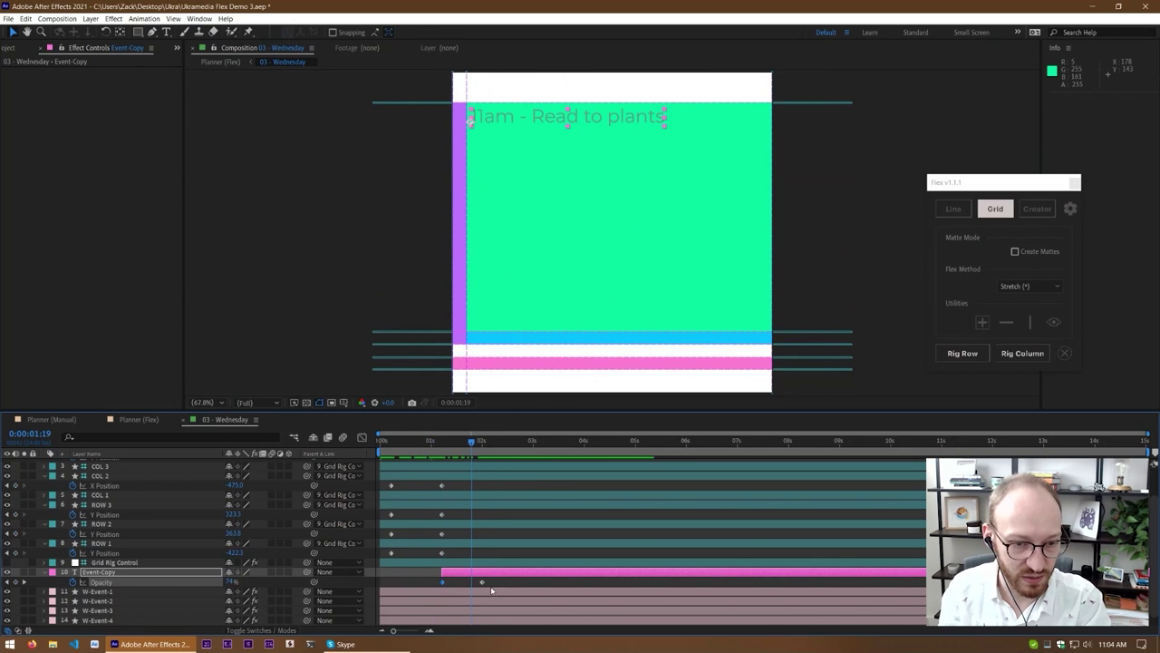
pyautogui.moveTo(481, 582); pyautogui.dragTo(468, 582)
pyautogui.press('F2')
pyautogui.moveTo(467, 443); pyautogui.dragTo(350, 471)
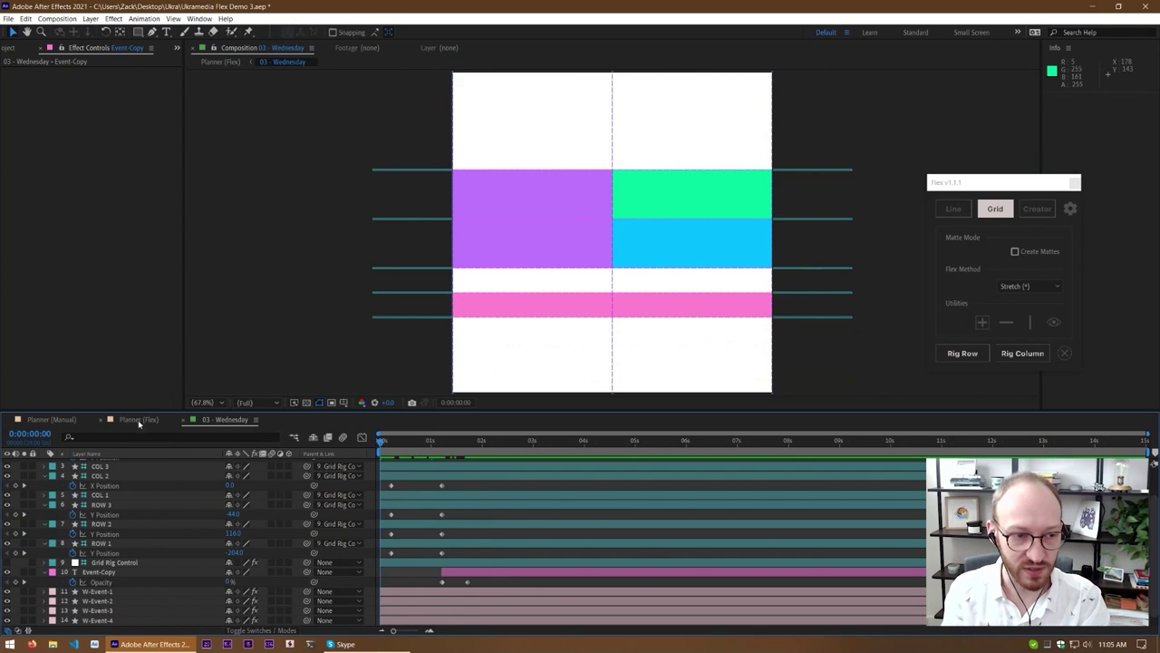
# Go from the 03 - Wednesday composition to its parent Planner (Flex) through the composition mini-flowchart and display the nested day compositions
pyautogui.click(139, 420)
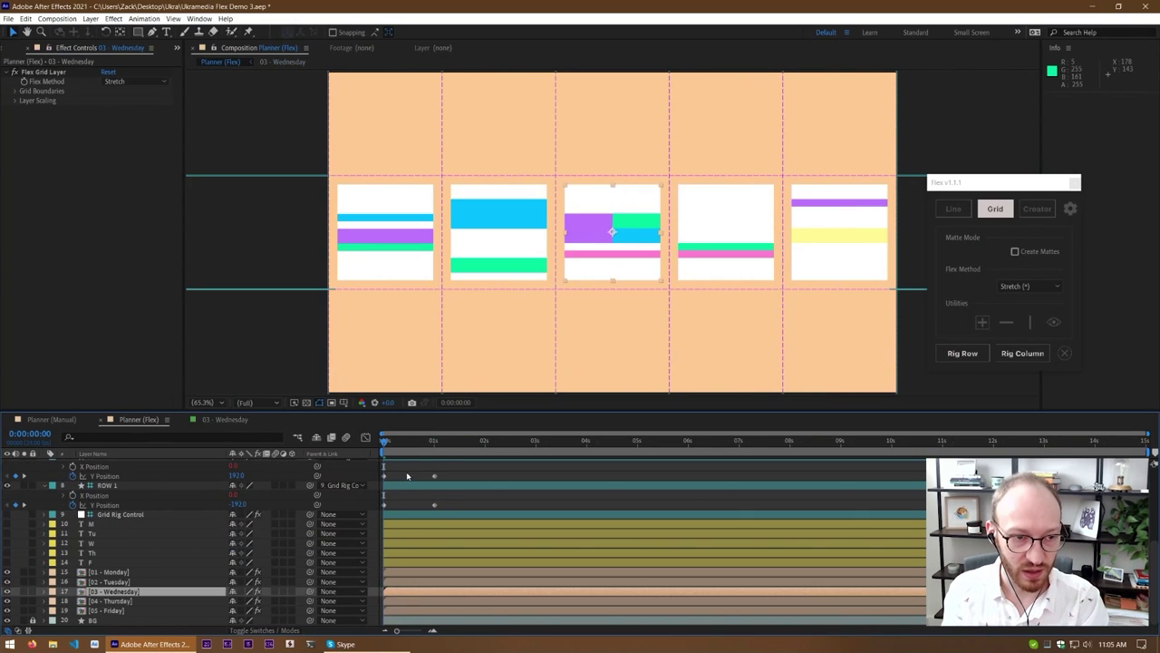
pyautogui.click(407, 476)
pyautogui.click(225, 419)
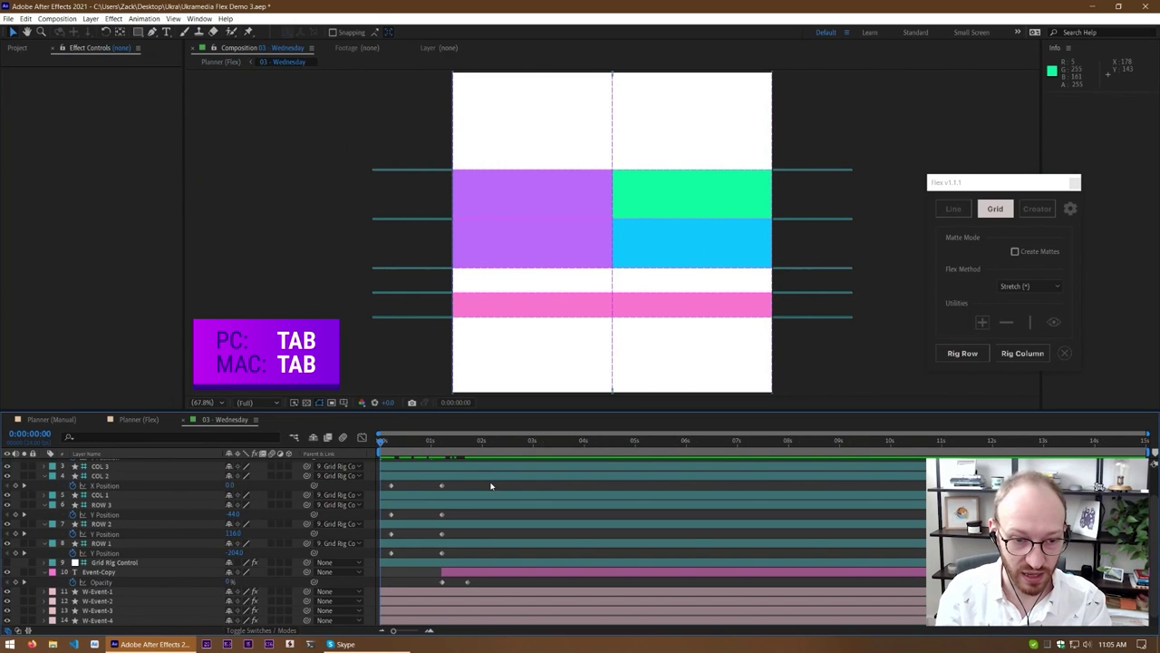
pyautogui.press('Tab')
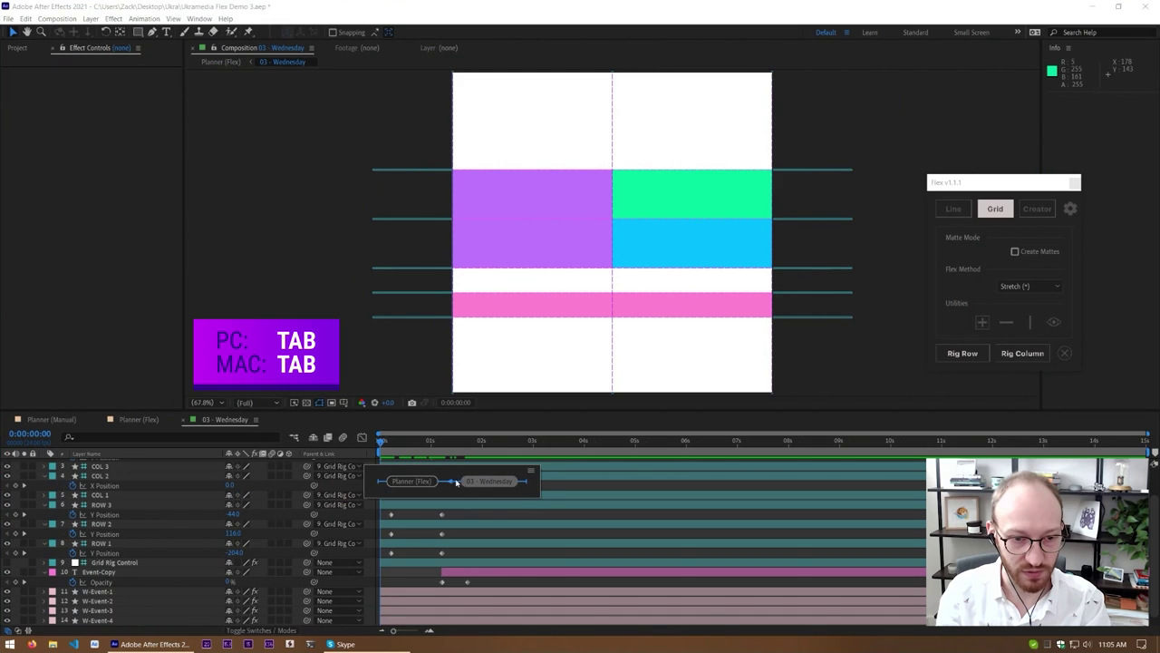
pyautogui.click(426, 485)
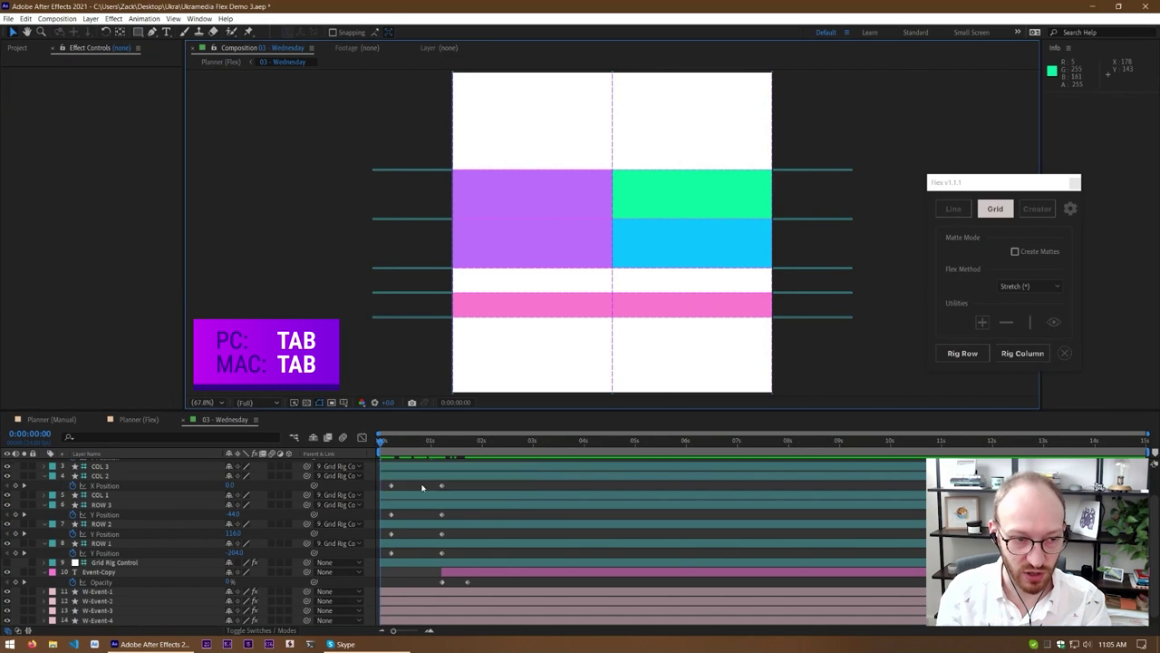
pyautogui.press('Tab')
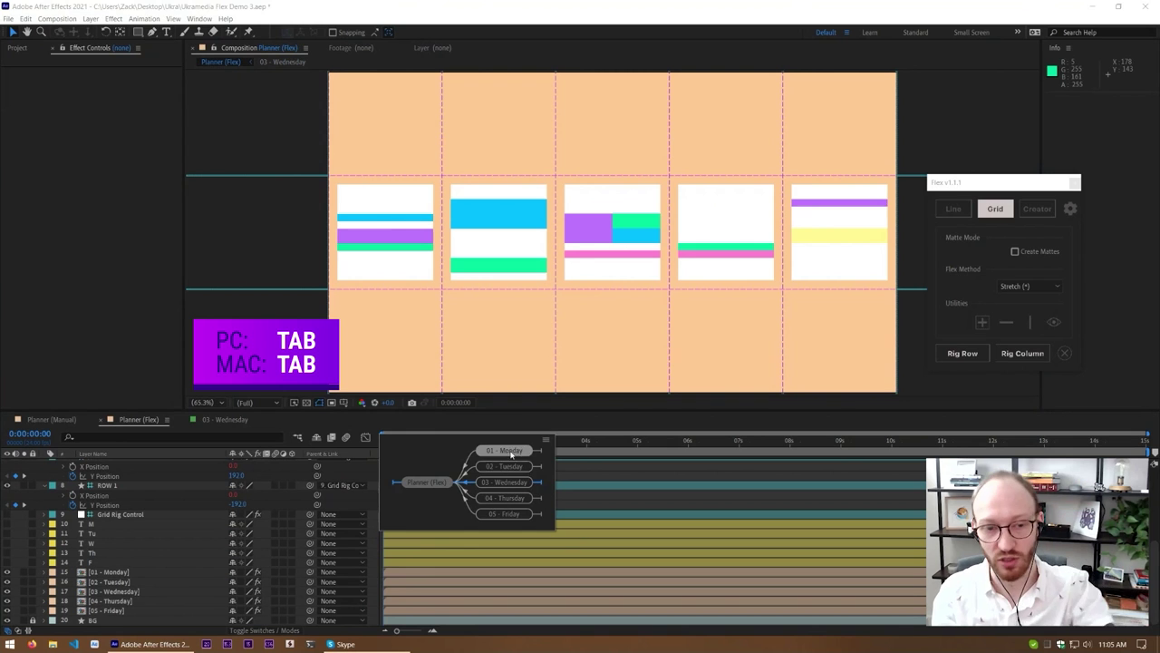
# Shorten Planner (Flex)'s work area to end at about 0:00:02:10 and preview the combined planner animation
pyautogui.press('space')
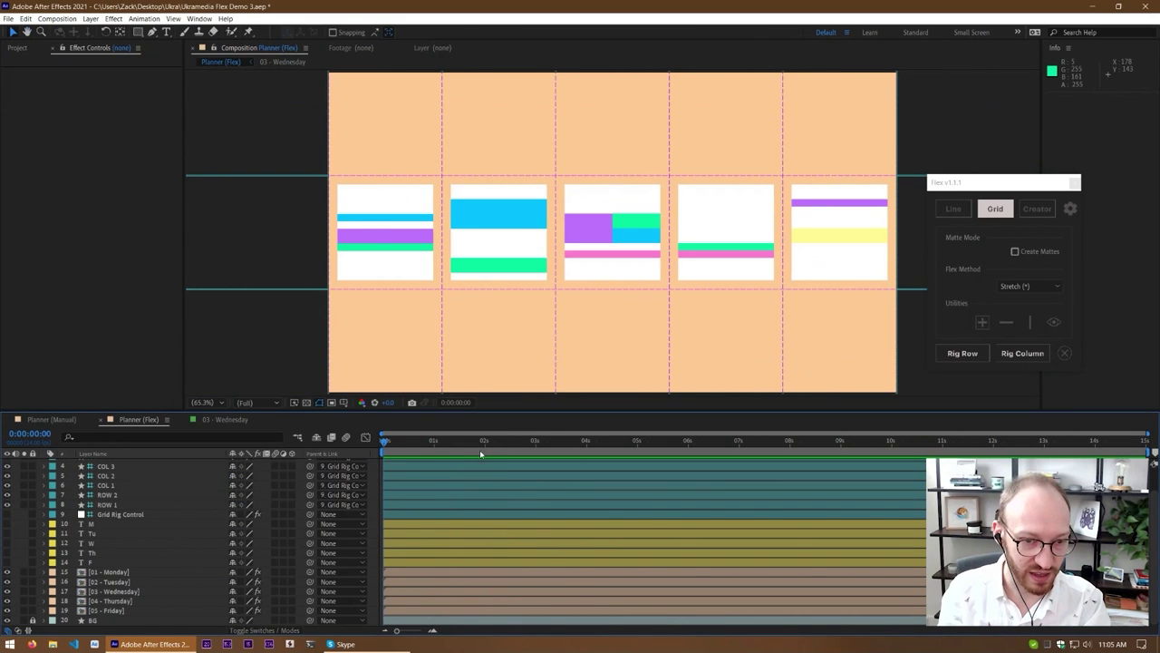
pyautogui.click(486, 449)
pyautogui.press('space')
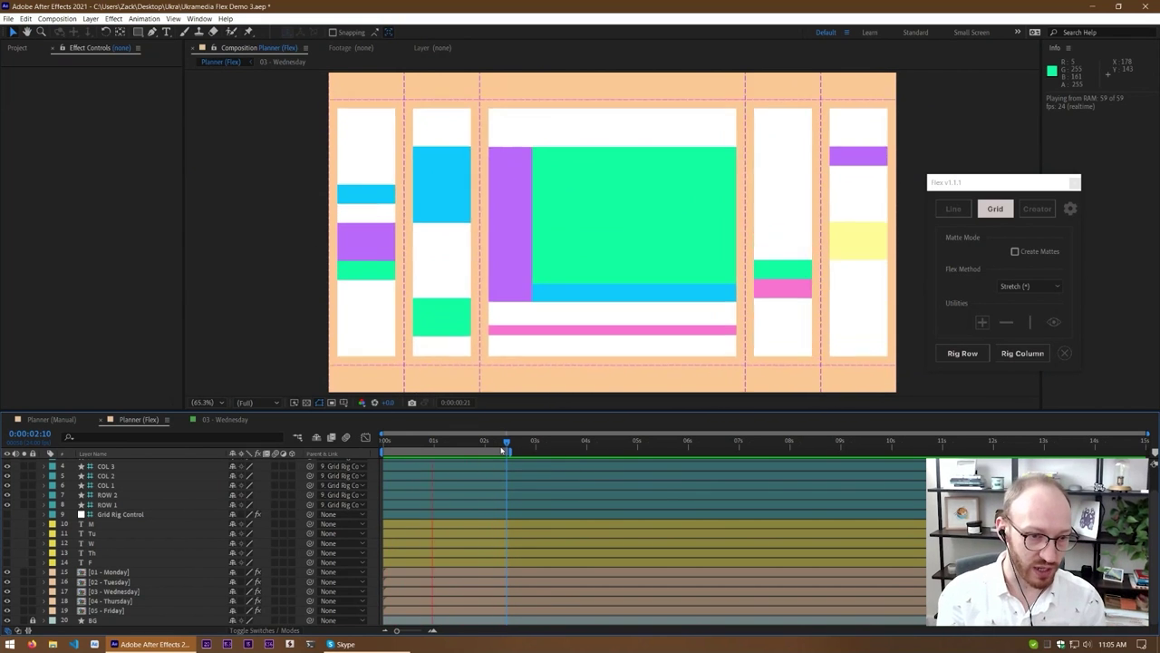
pyautogui.scroll(2, 168, 493)
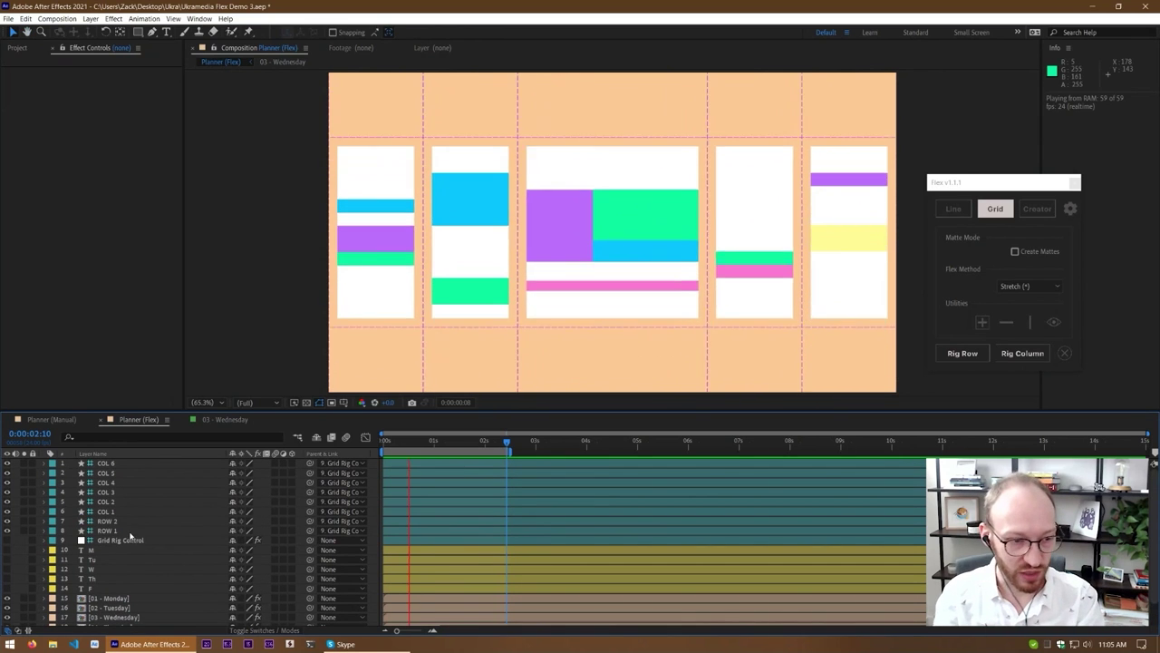
pyautogui.press('space')
# Reveal the keyframes of all guide layers from ROW 1 to COL 6 in Planner (Flex)
pyautogui.click(106, 530)
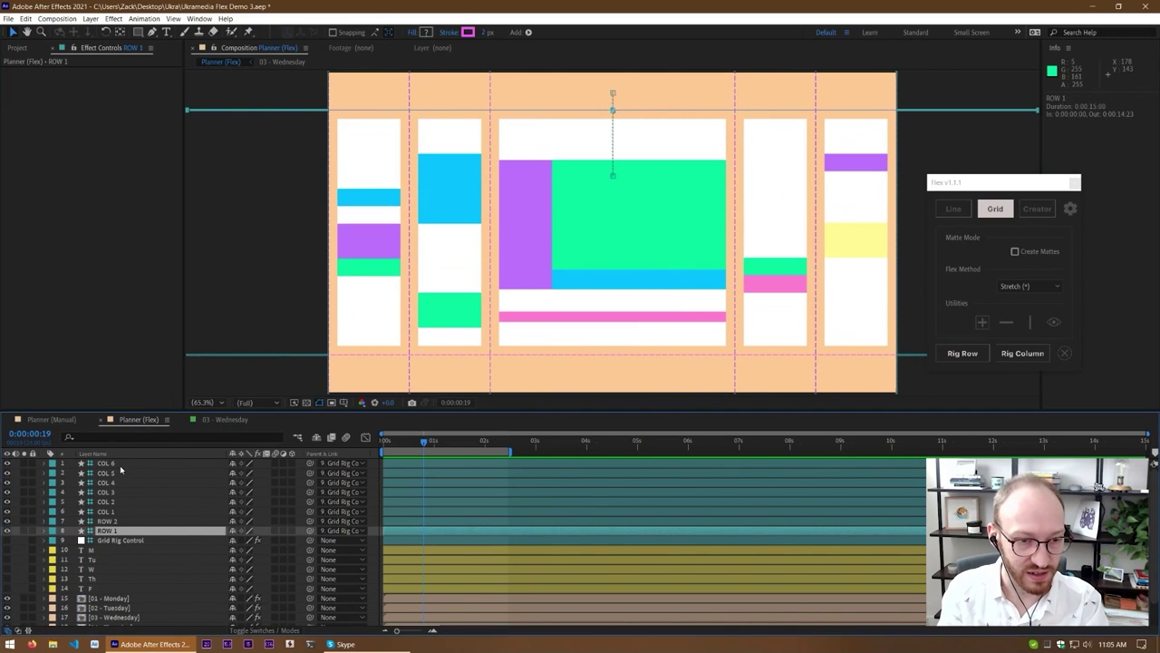
pyautogui.keyDown('shift'); pyautogui.click(106, 463); pyautogui.keyUp('shift')
pyautogui.press('u')
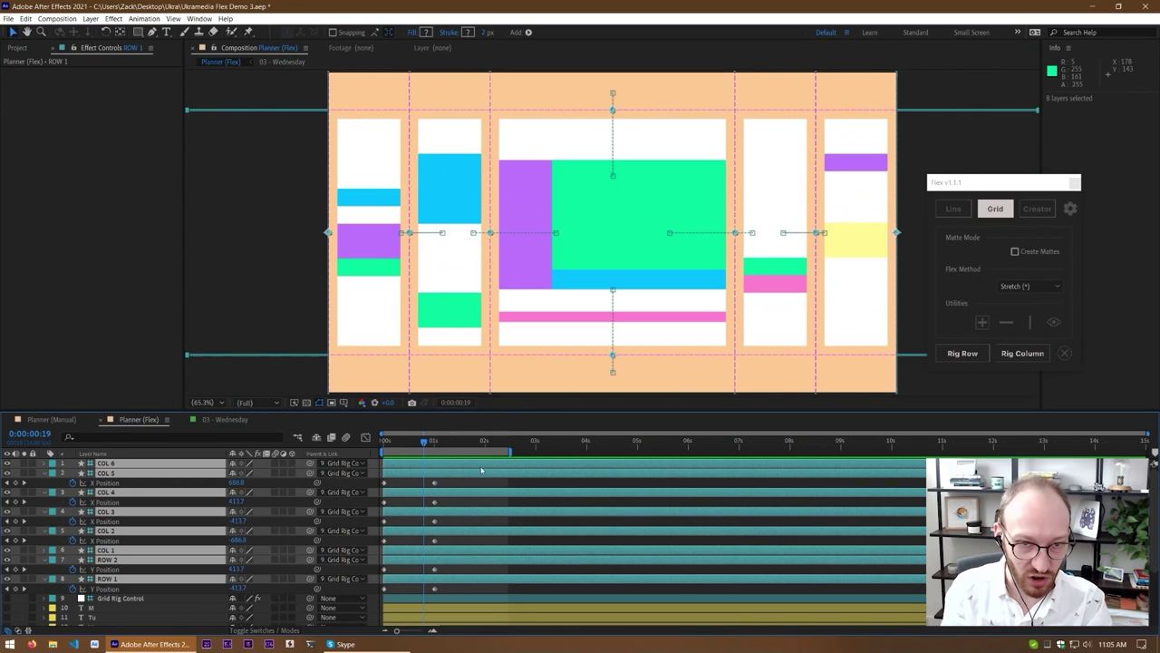
# Reveal and review the keyframed properties of every layer in the 03 - Wednesday composition
pyautogui.click(222, 418)
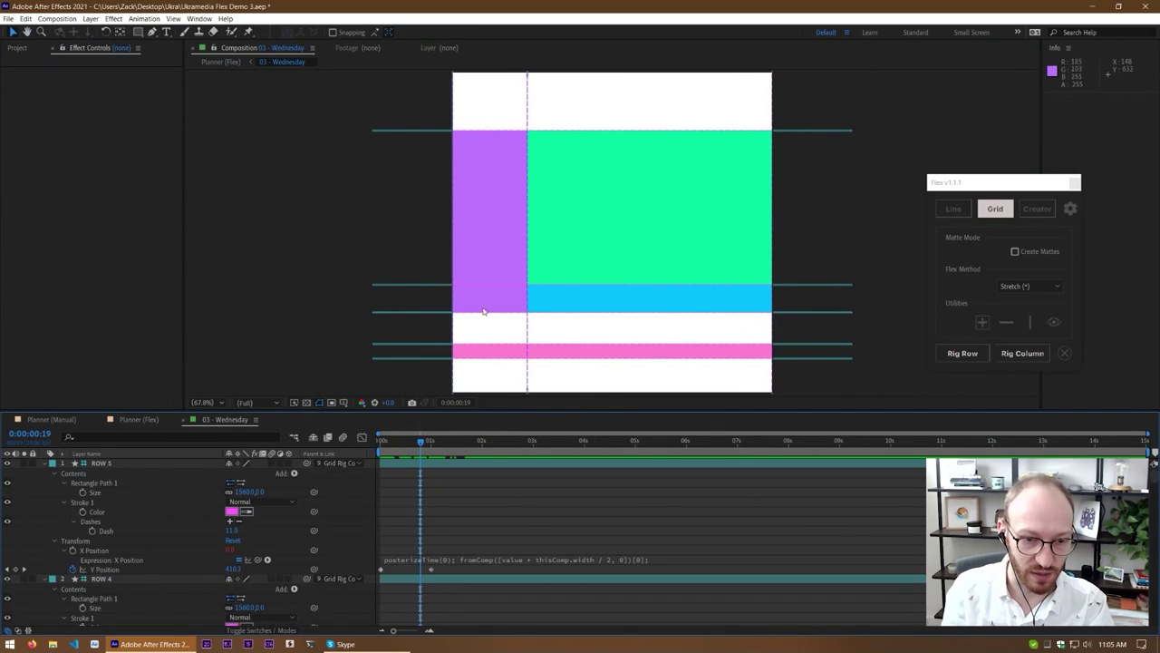
pyautogui.hotkey('ctrl', 'a')
pyautogui.press('u')
pyautogui.scroll(-2, 492, 576)
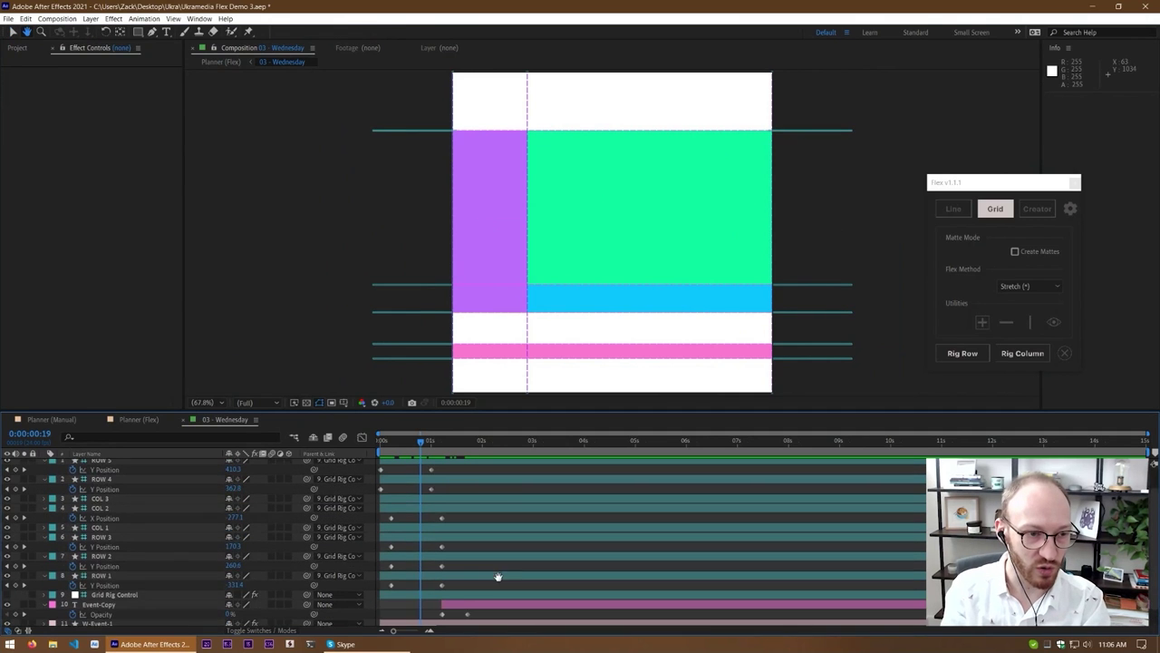
pyautogui.scroll(2, 498, 574)
# Return to Planner (Flex) at 1 second and select the ROW 1 and COL 3 guides to examine where they cross
pyautogui.click(145, 420)
pyautogui.moveTo(432, 447); pyautogui.dragTo(460, 465)
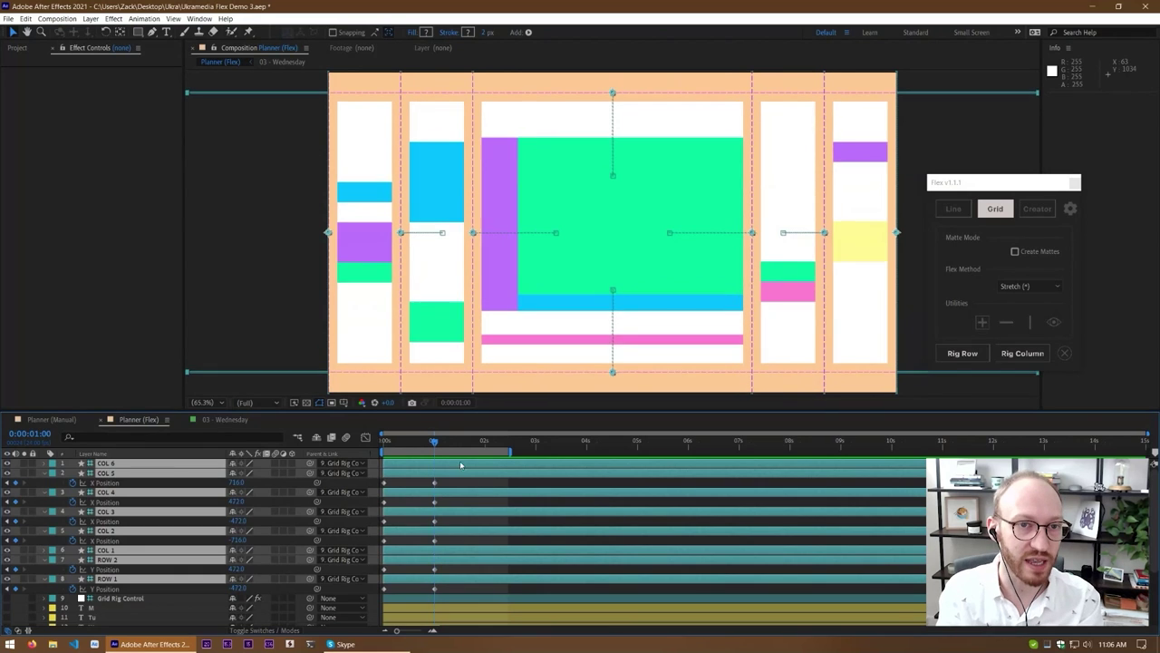
pyautogui.click(238, 218)
pyautogui.moveTo(461, 86); pyautogui.dragTo(504, 98)
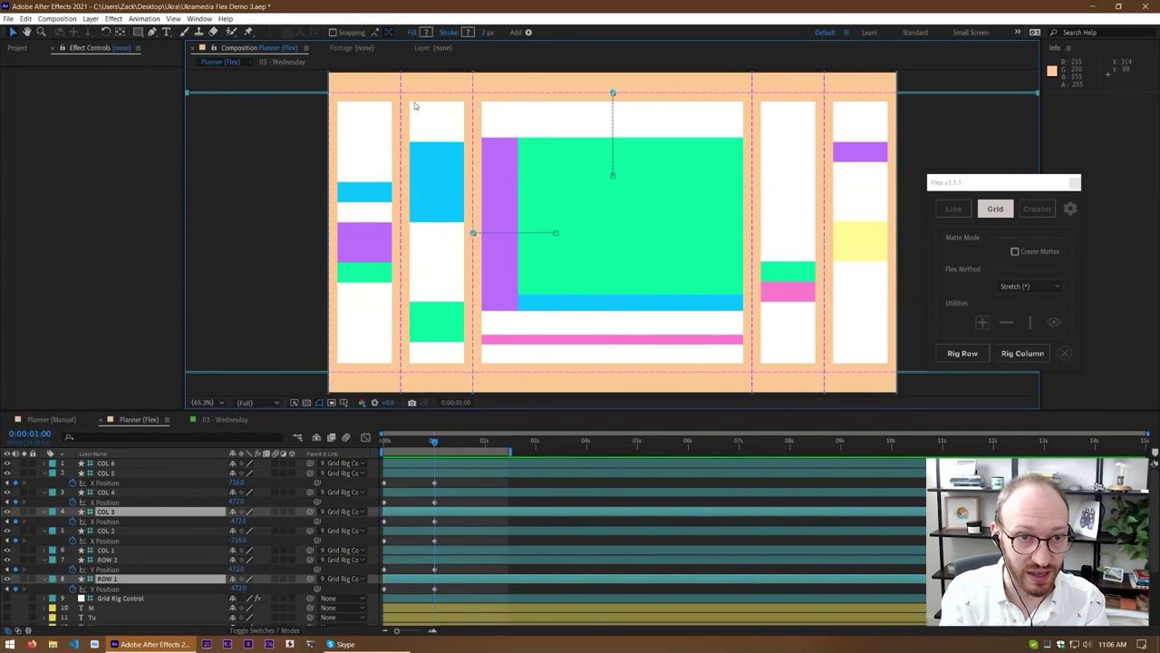
pyautogui.moveTo(352, 84); pyautogui.dragTo(365, 160)
pyautogui.moveTo(461, 85); pyautogui.dragTo(504, 99)
pyautogui.keyDown('shift'); pyautogui.click(268, 168); pyautogui.keyUp('shift')
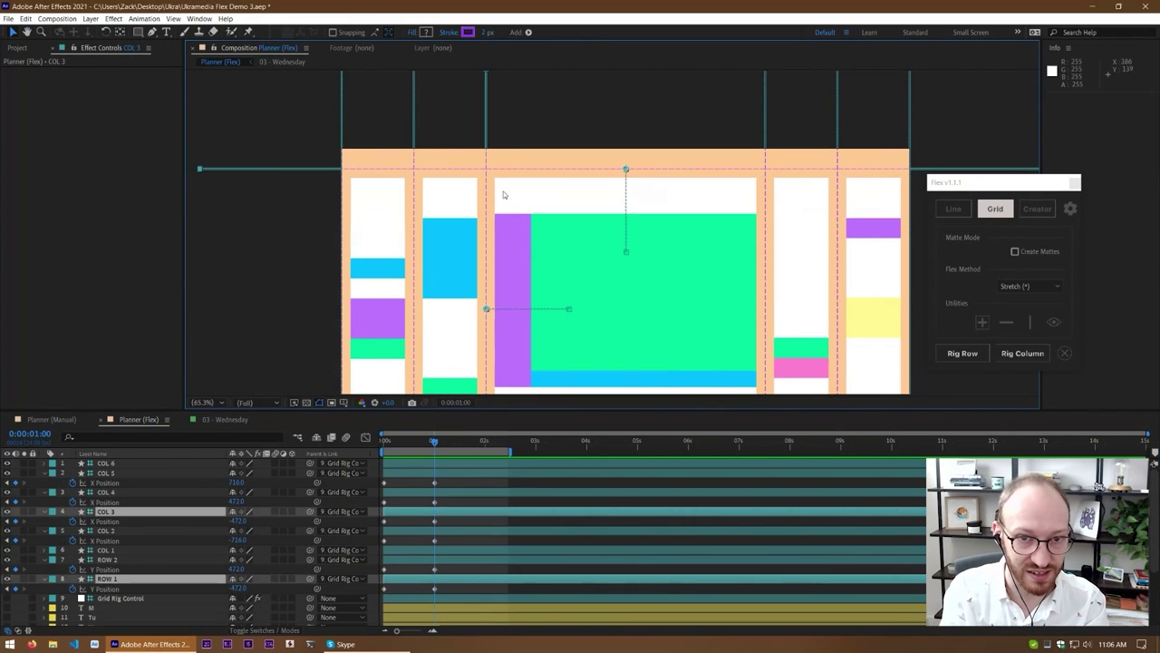
pyautogui.moveTo(624, 172); pyautogui.dragTo(747, 199)
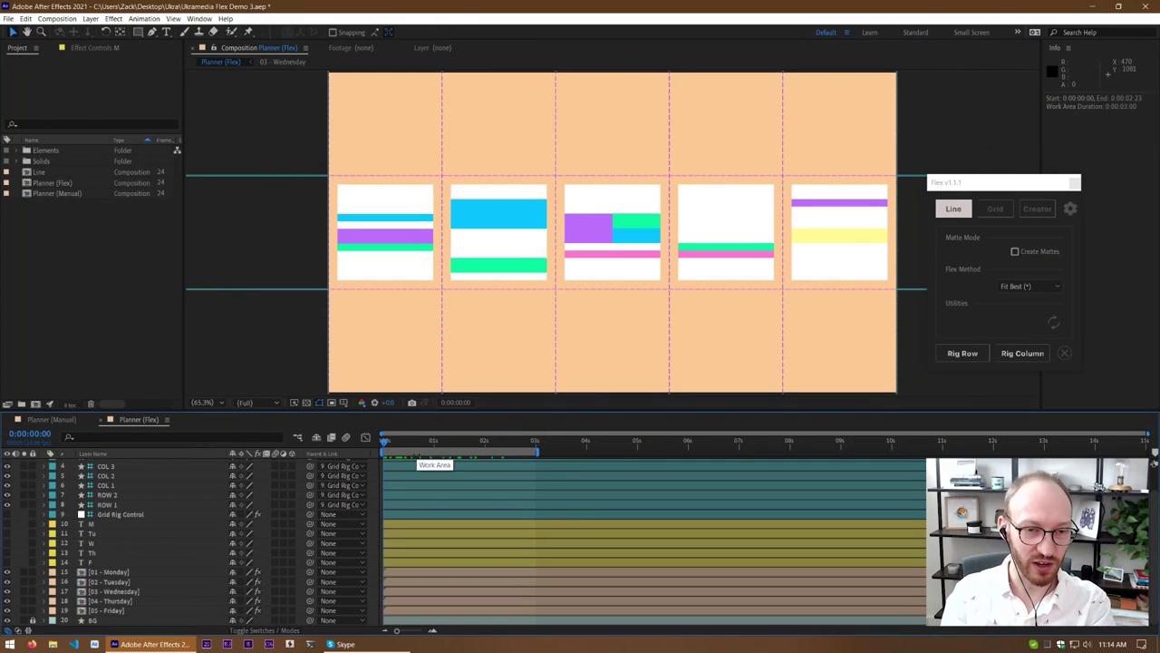
pyautogui.click(390, 441)
pyautogui.moveTo(392, 444); pyautogui.dragTo(343, 467)
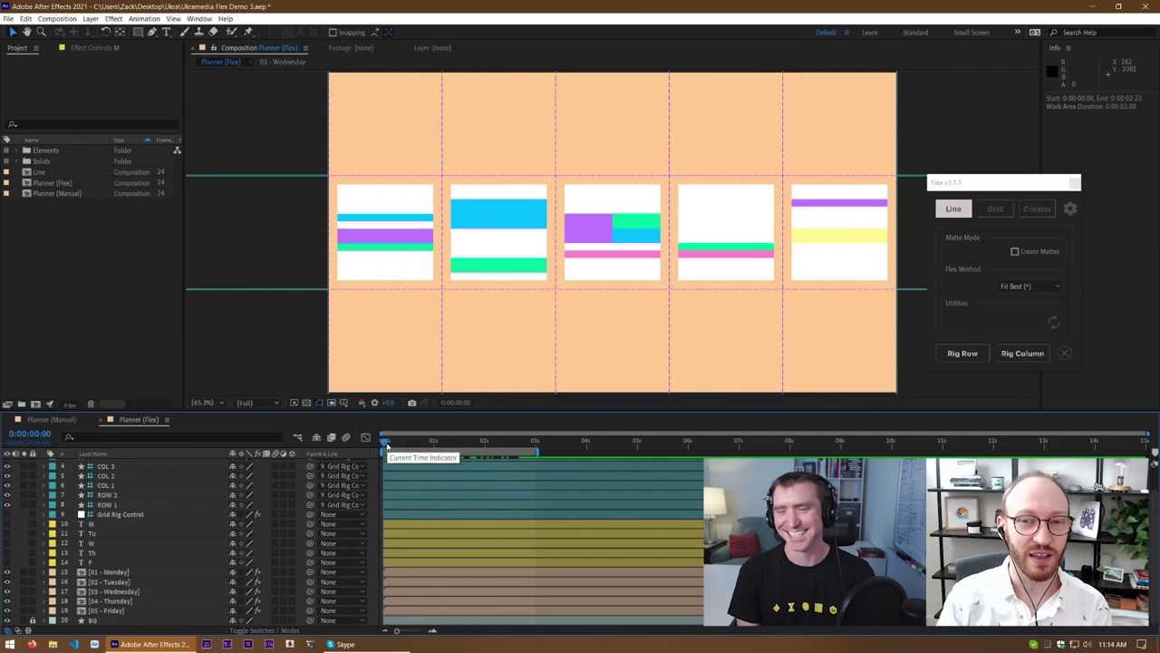
# Return to the start of Planner (Flex) and open 02 - Tuesday's nested Tuesday Icons composition
pyautogui.click(405, 441)
pyautogui.press('Home')
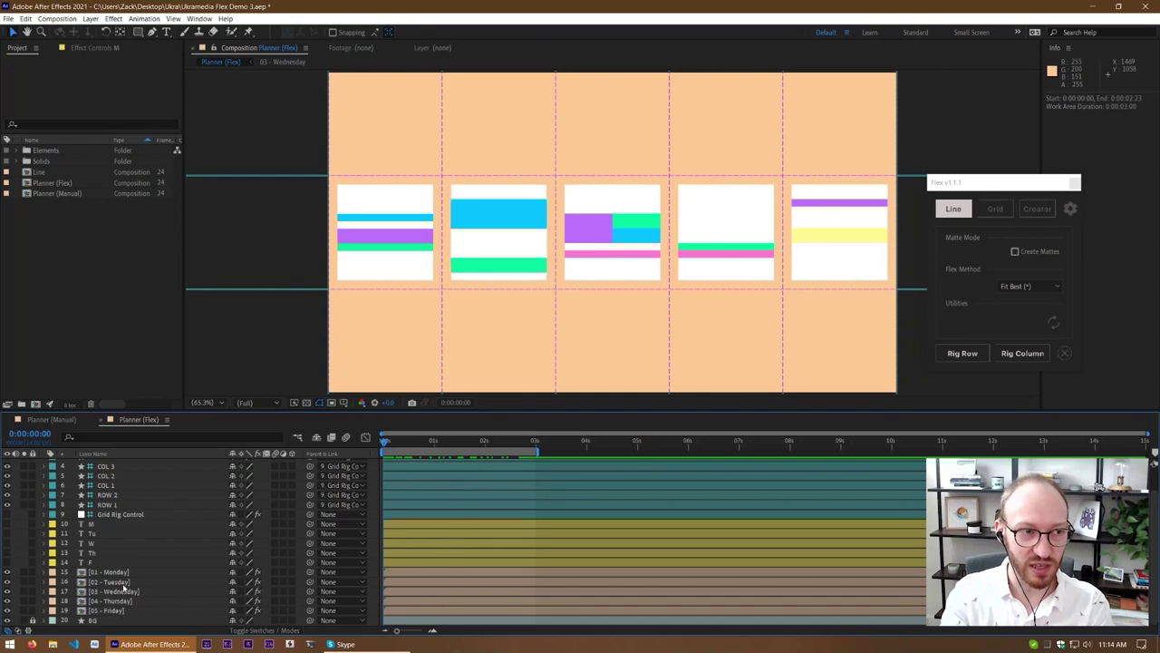
pyautogui.doubleClick(124, 582)
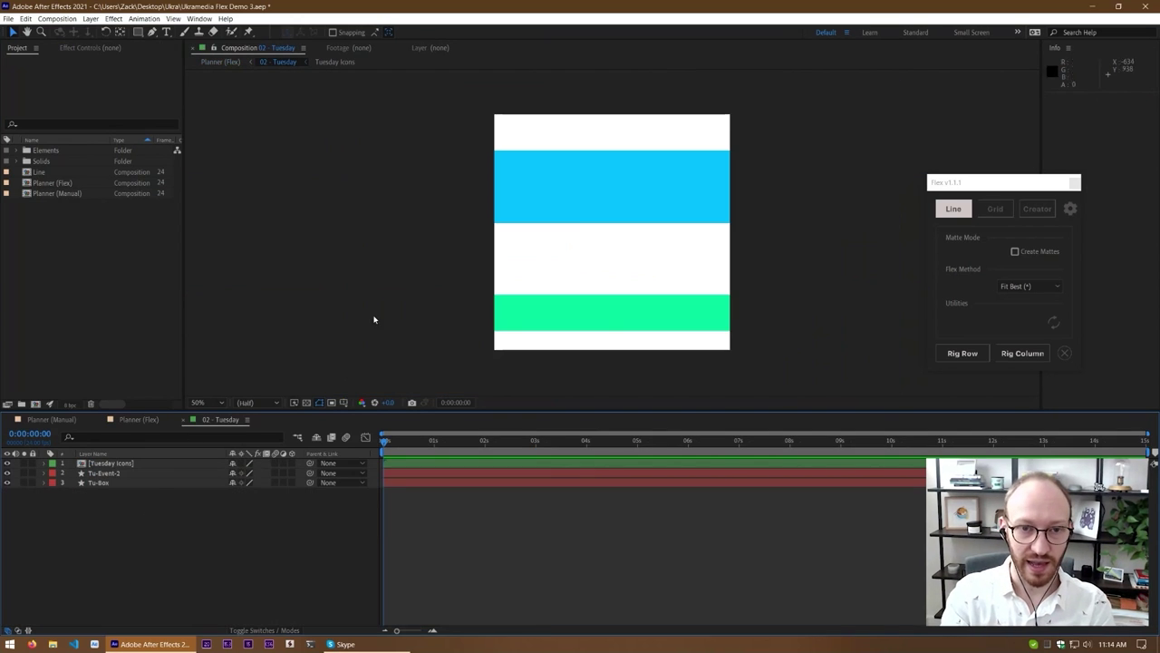
pyautogui.click(596, 204)
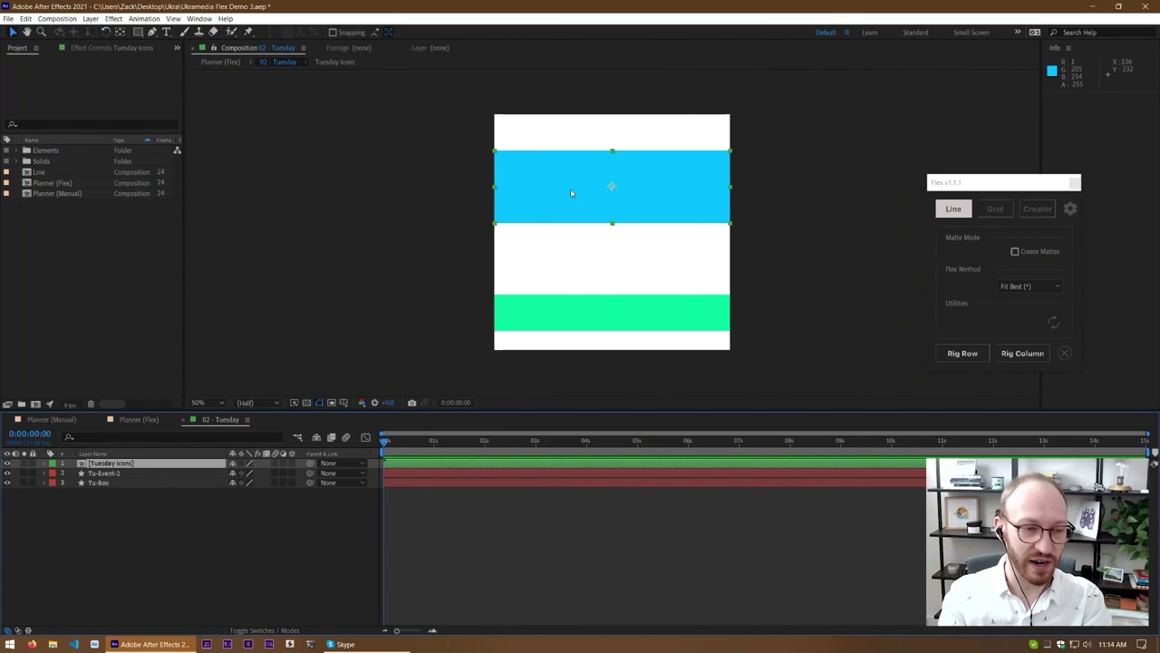
pyautogui.doubleClick(109, 462)
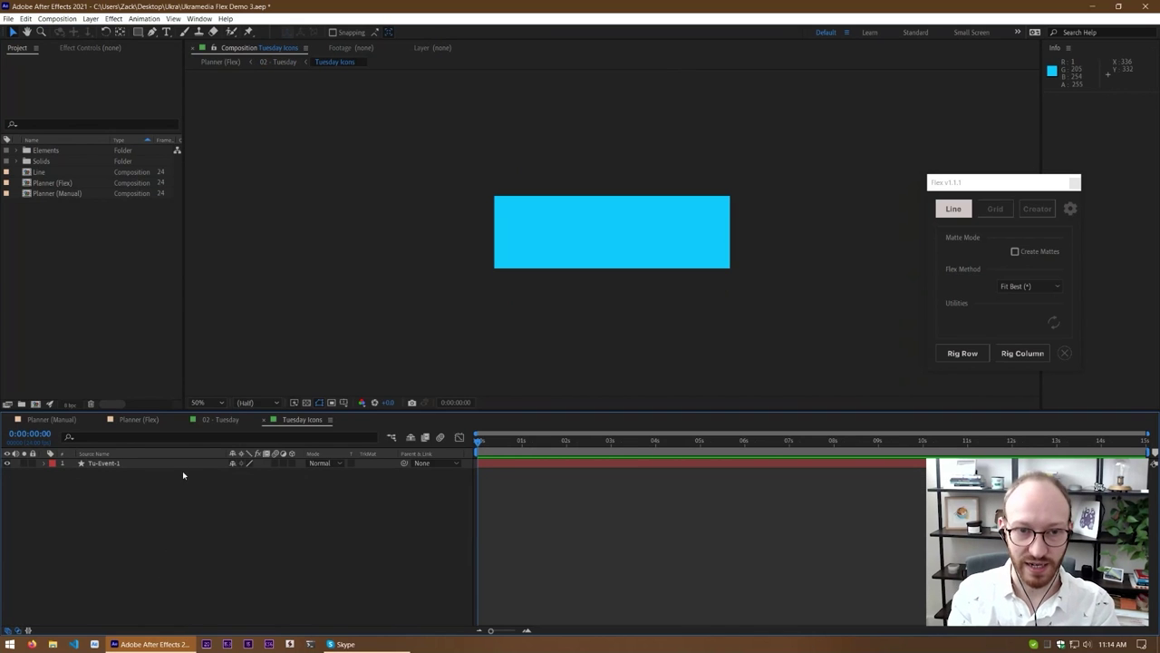
# Add all seven PNG files from the Elements project folder's Icons subfolder to Tuesday Icons, above the Tu-Event-1 layer
pyautogui.click(55, 261)
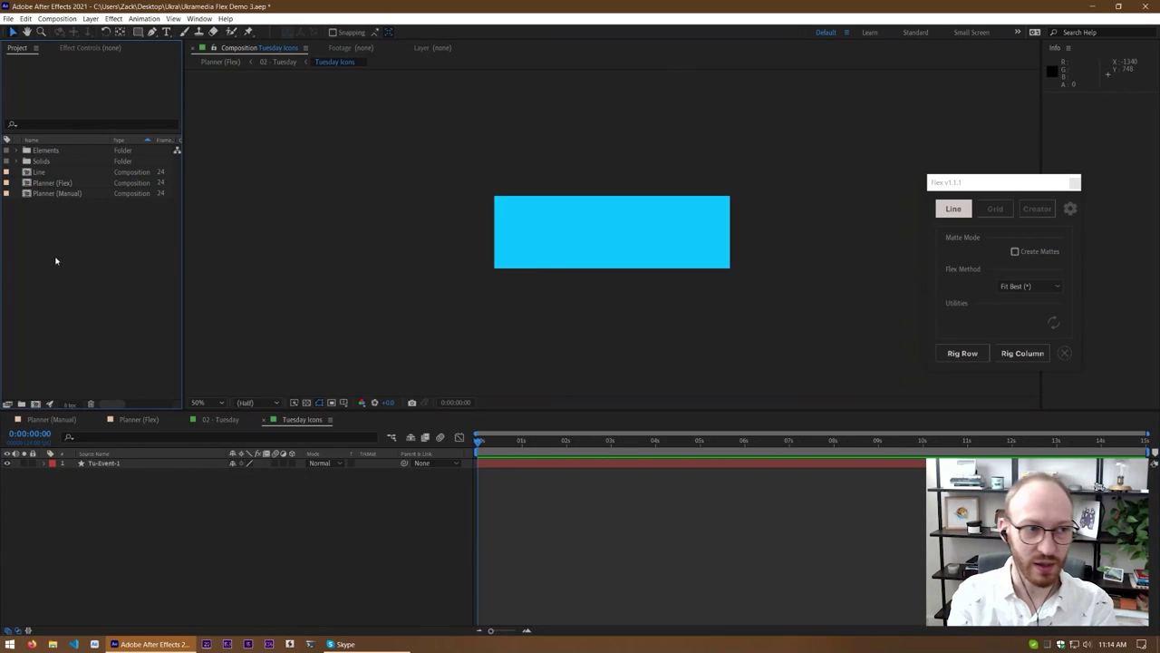
pyautogui.click(16, 151)
pyautogui.click(53, 152)
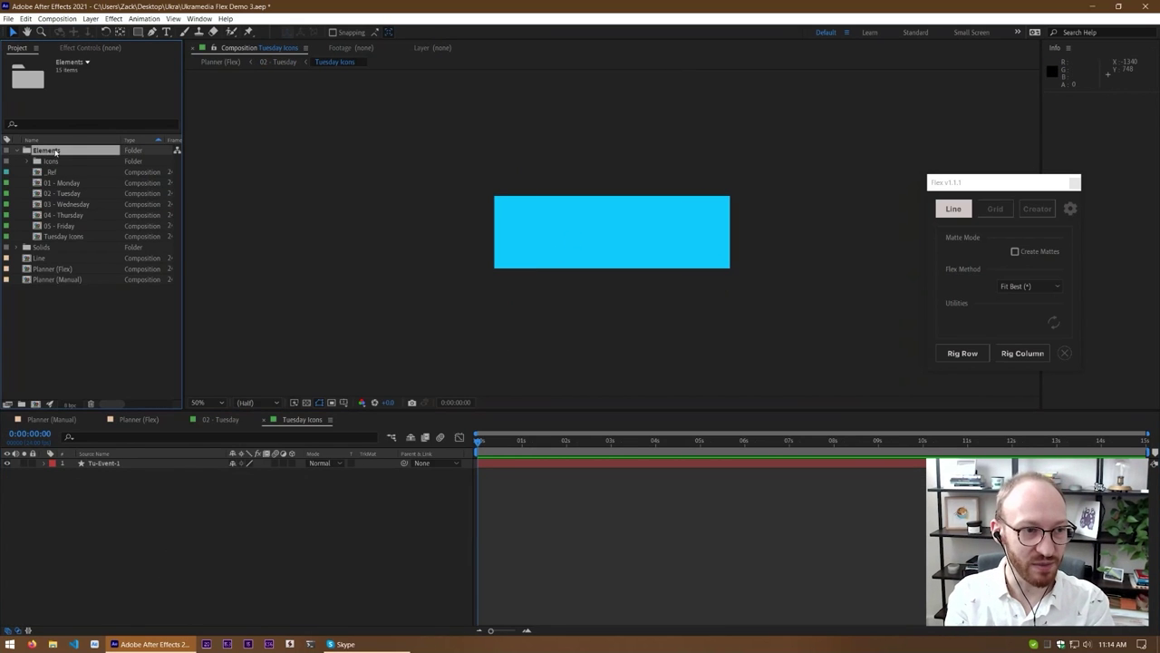
pyautogui.click(27, 161)
pyautogui.click(51, 163)
pyautogui.click(78, 173)
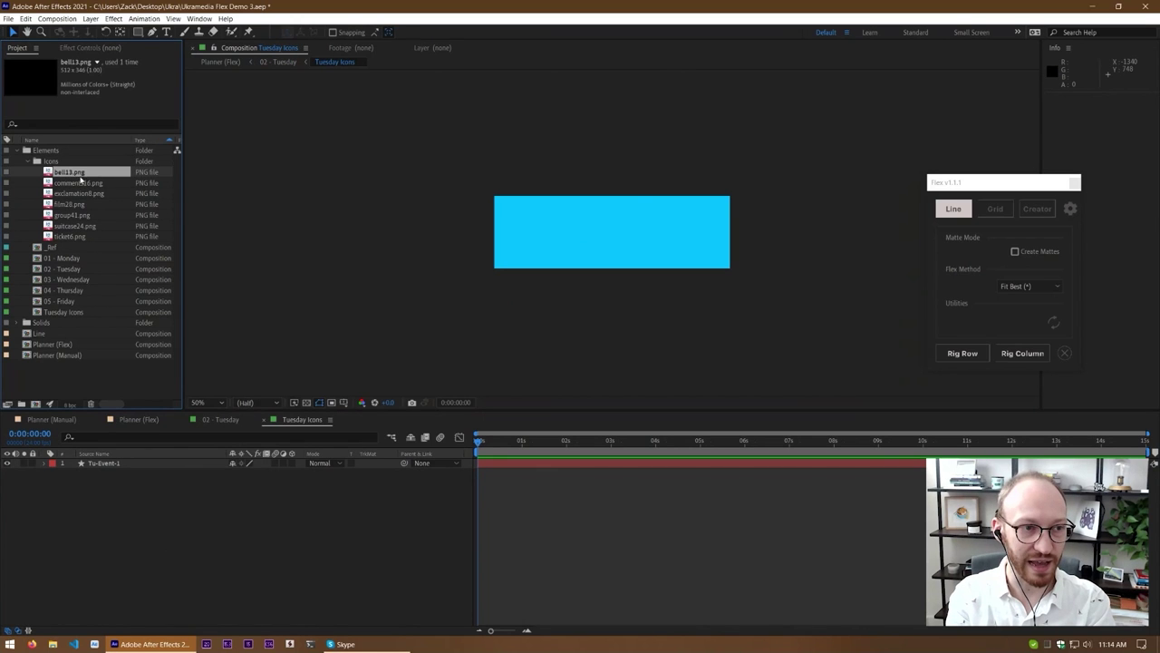
pyautogui.keyDown('shift'); pyautogui.click(71, 237); pyautogui.keyUp('shift')
pyautogui.moveTo(92, 223); pyautogui.dragTo(139, 472)
pyautogui.click(139, 571)
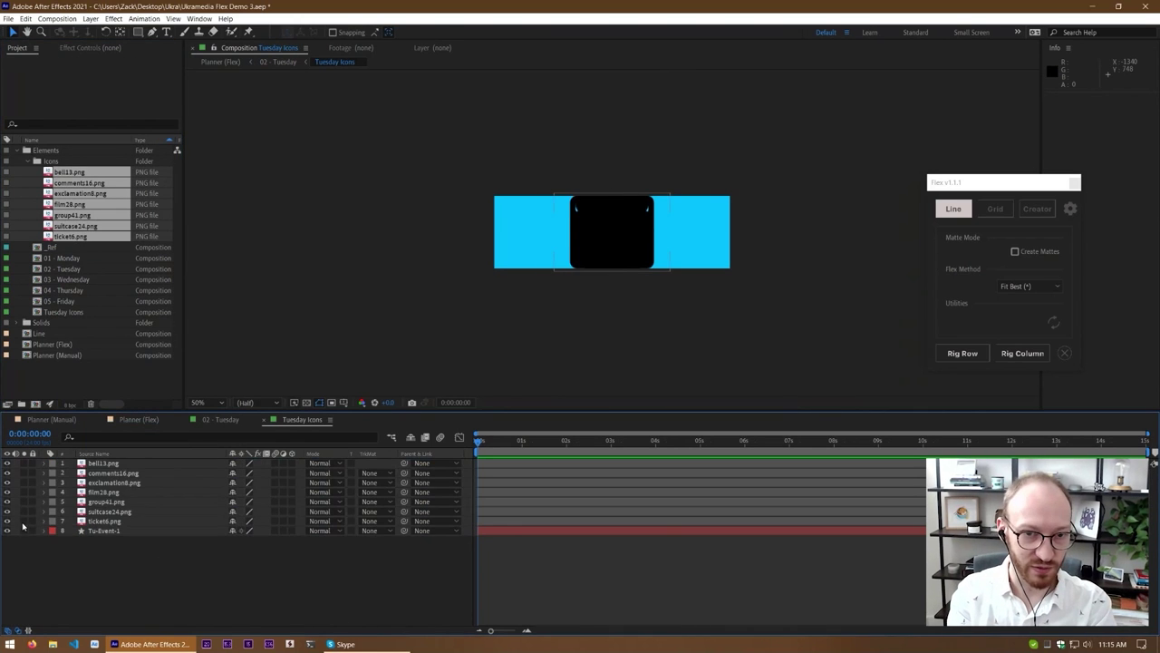
# Solo the ticket, suitcase, group and film icon layers one at a time to examine each icon
pyautogui.click(24, 521)
pyautogui.click(25, 511)
pyautogui.click(25, 521)
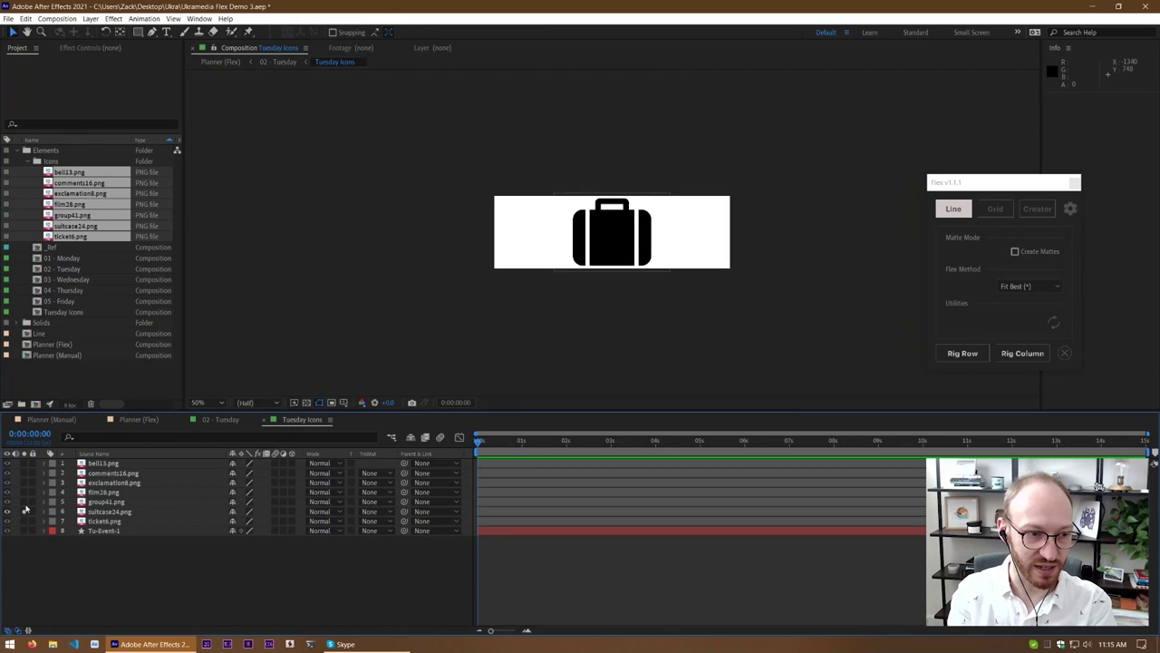
pyautogui.click(24, 512)
pyautogui.click(25, 502)
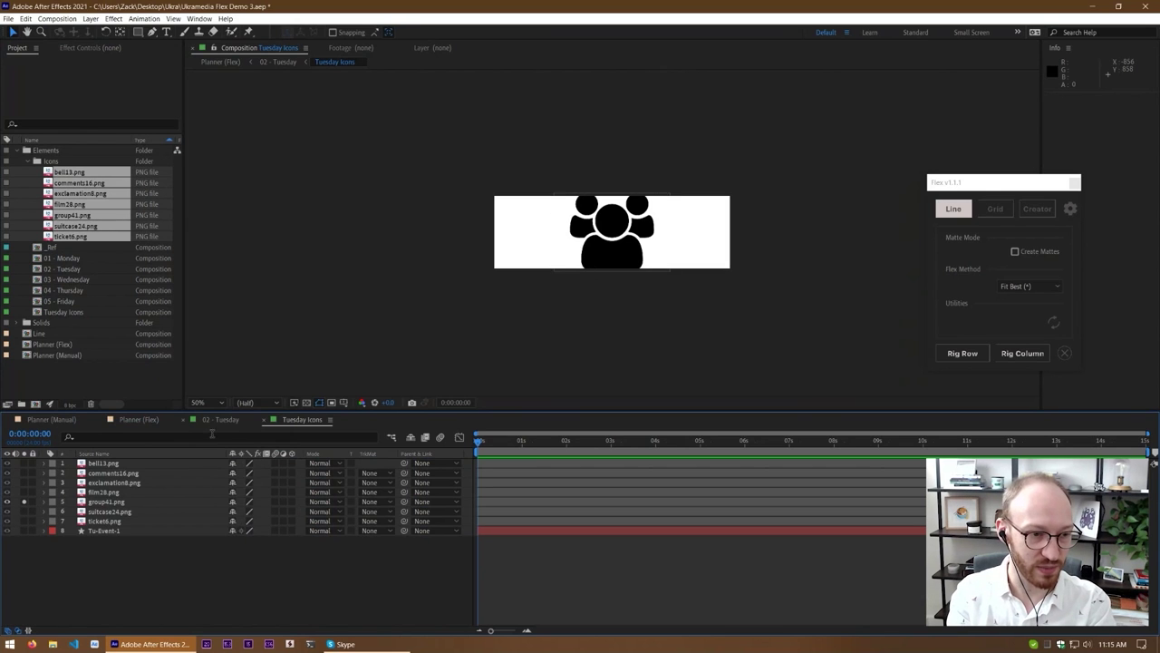
pyautogui.click(25, 502)
pyautogui.click(24, 491)
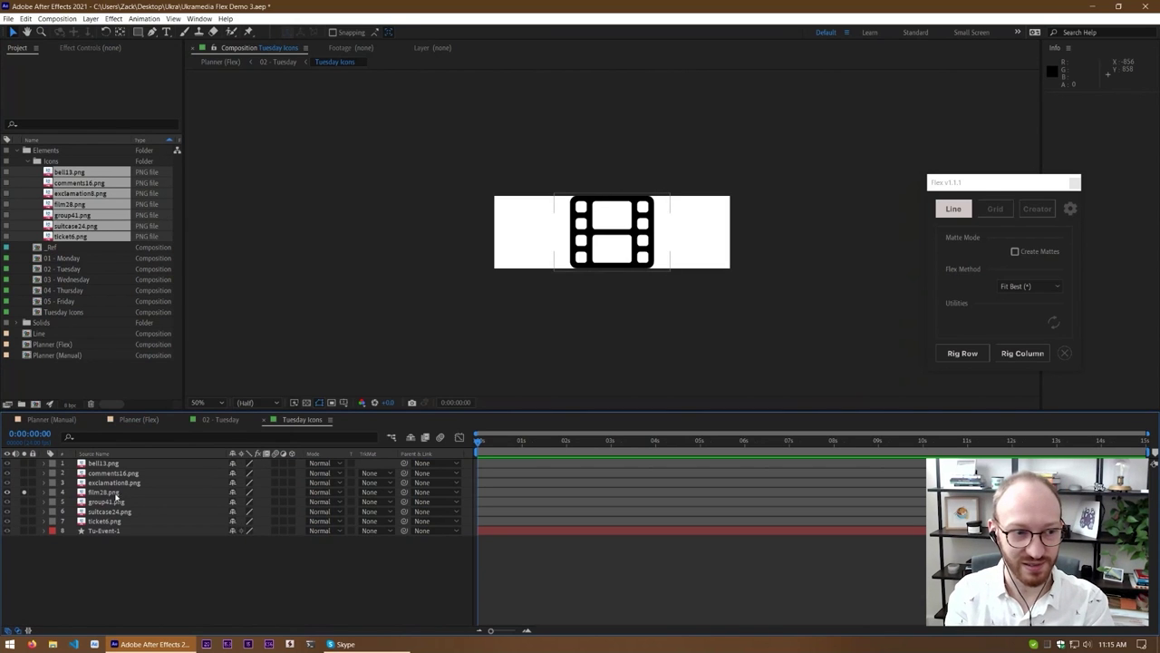
pyautogui.click(25, 491)
pyautogui.click(103, 463)
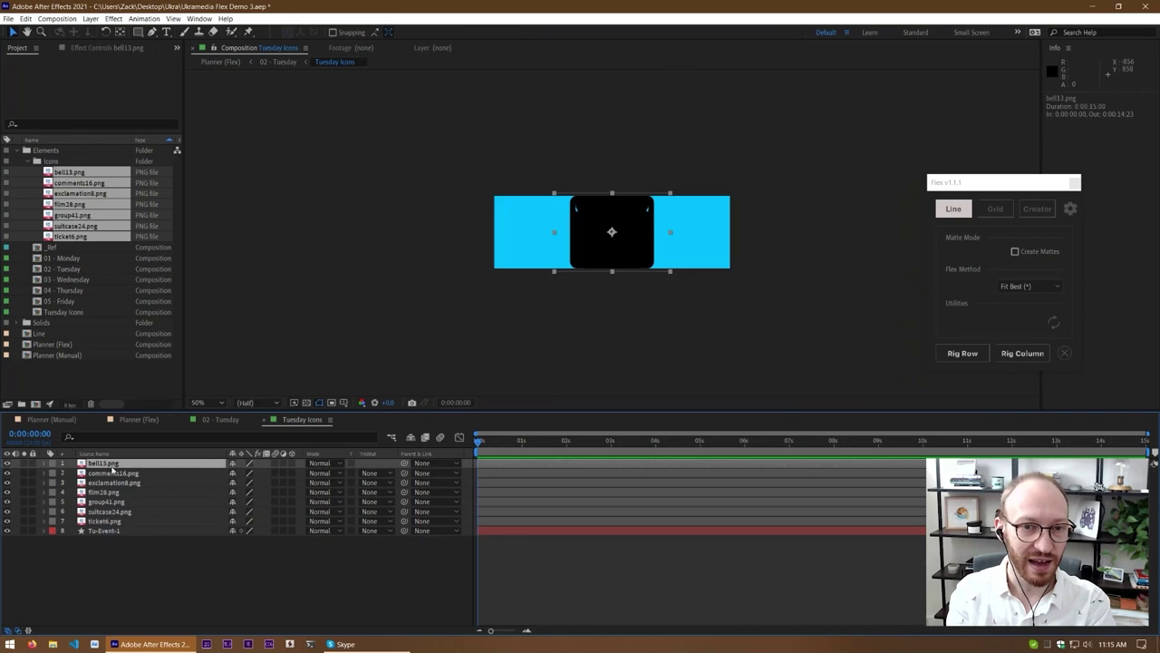
pyautogui.keyDown('shift'); pyautogui.click(114, 473); pyautogui.keyUp('shift')
pyautogui.keyDown('shift'); pyautogui.click(118, 483); pyautogui.keyUp('shift')
pyautogui.keyDown('shift'); pyautogui.click(118, 493); pyautogui.keyUp('shift')
pyautogui.keyDown('shift'); pyautogui.click(124, 503); pyautogui.keyUp('shift')
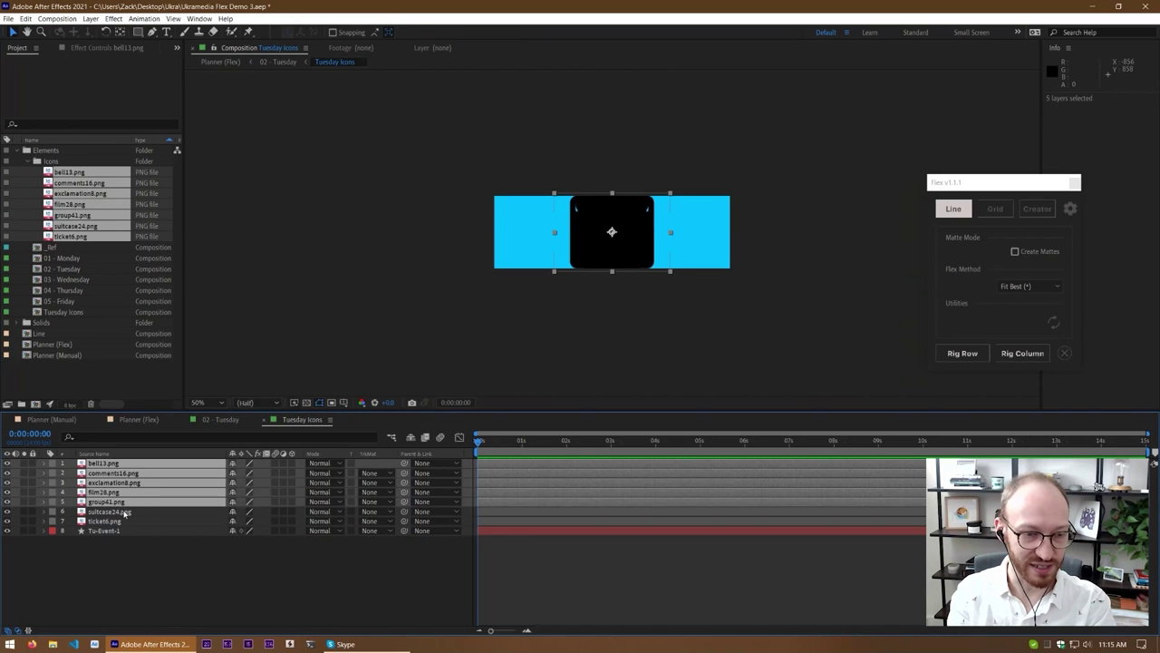
pyautogui.keyDown('shift'); pyautogui.click(124, 511); pyautogui.keyUp('shift')
pyautogui.hotkey('ctrl', 'shift', 'a')
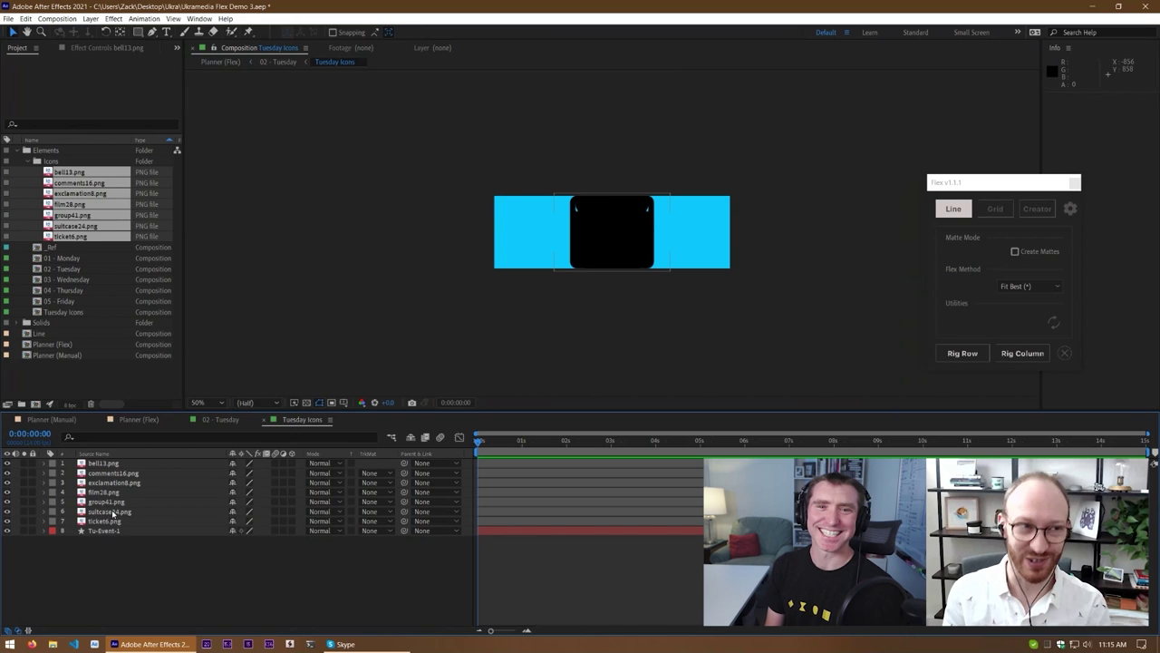
# Delete the ticket6.png layer from Tuesday Icons
pyautogui.click(142, 464)
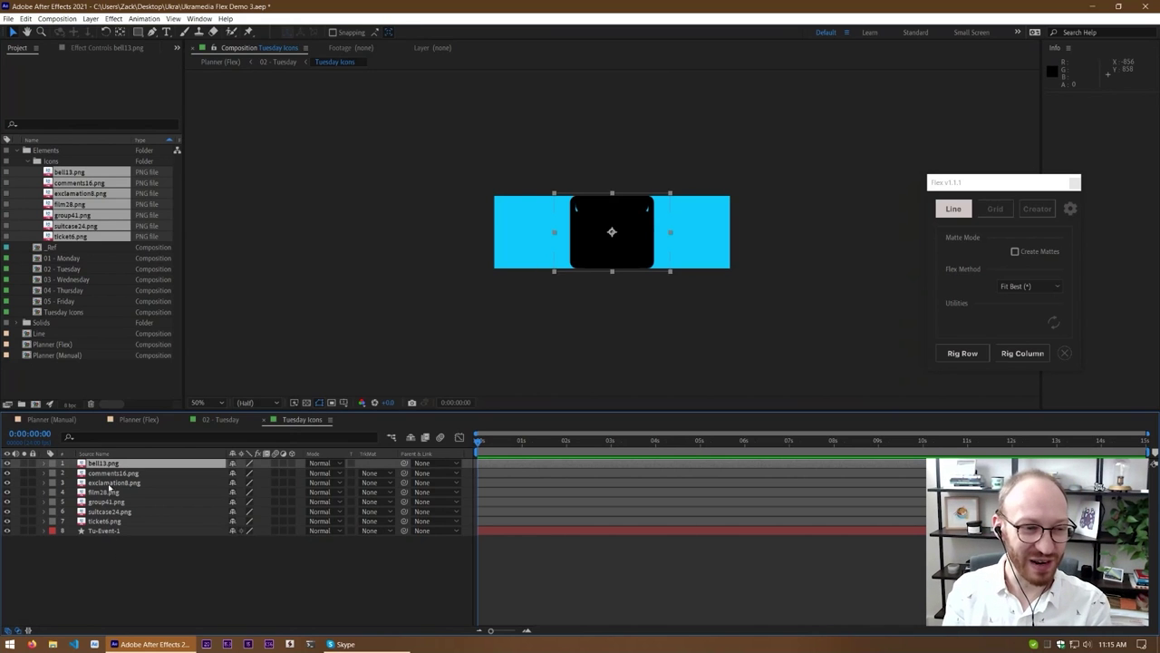
pyautogui.click(107, 521)
pyautogui.press('Delete')
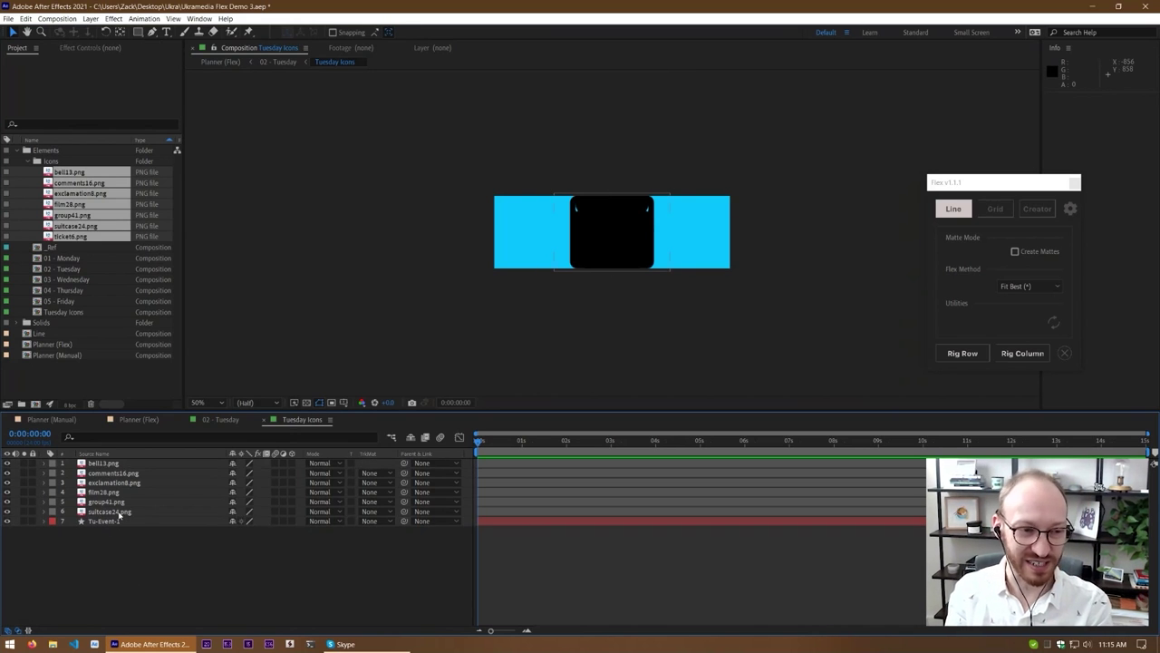
# Rig the six icon layers from bell13.png to suitcase24.png as a Flex Line row with the Fit Best method
pyautogui.click(118, 513)
pyautogui.click(119, 464)
pyautogui.keyDown('shift'); pyautogui.click(125, 503); pyautogui.keyUp('shift')
pyautogui.keyDown('shift'); pyautogui.click(124, 511); pyautogui.keyUp('shift')
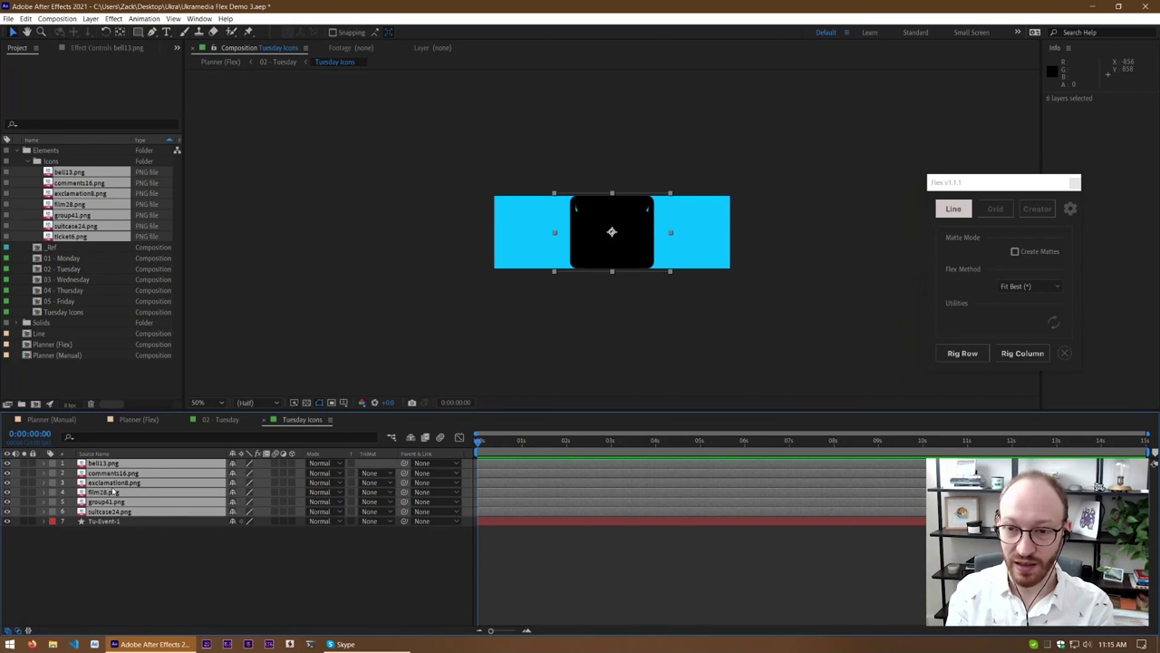
pyautogui.click(953, 209)
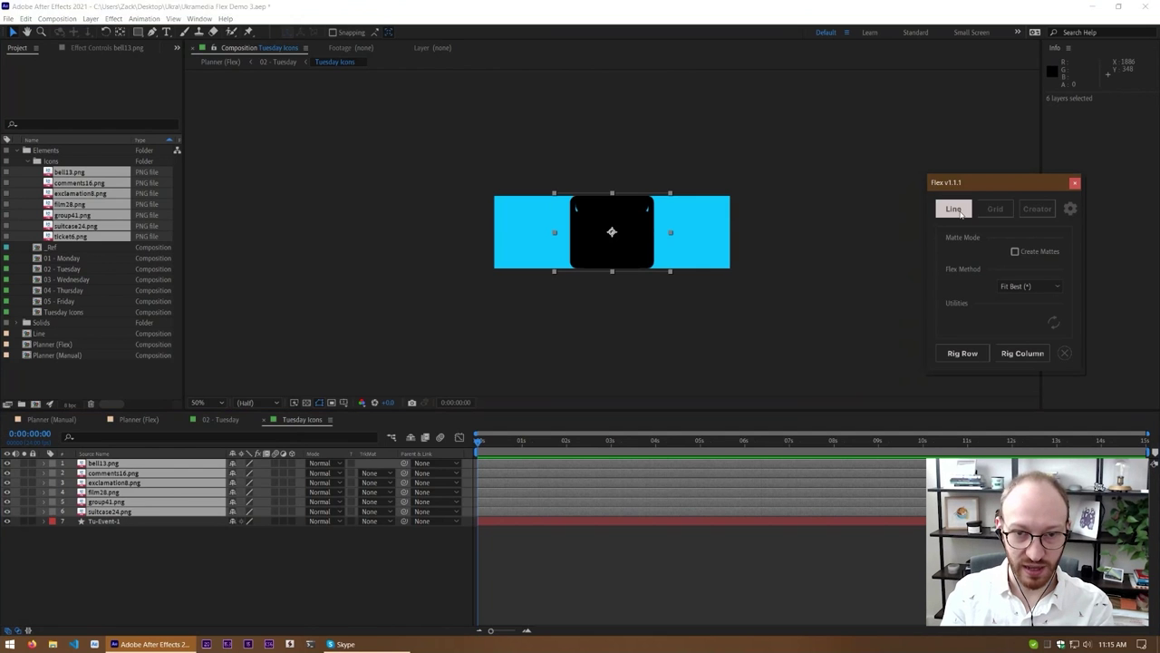
pyautogui.click(961, 353)
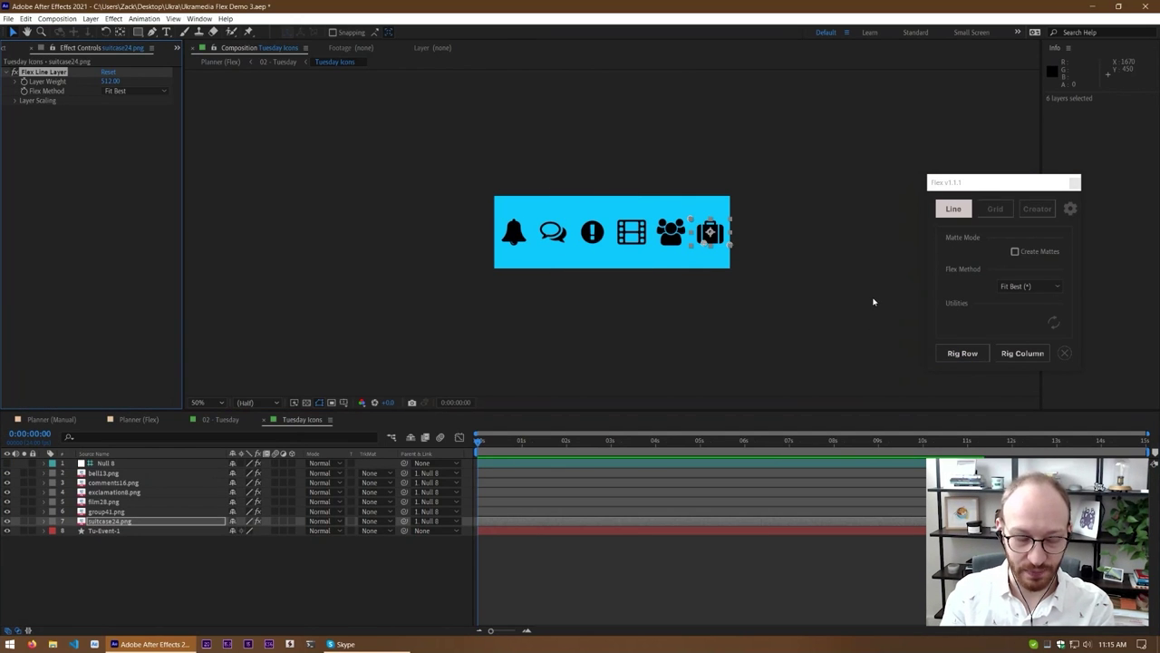
pyautogui.click(272, 545)
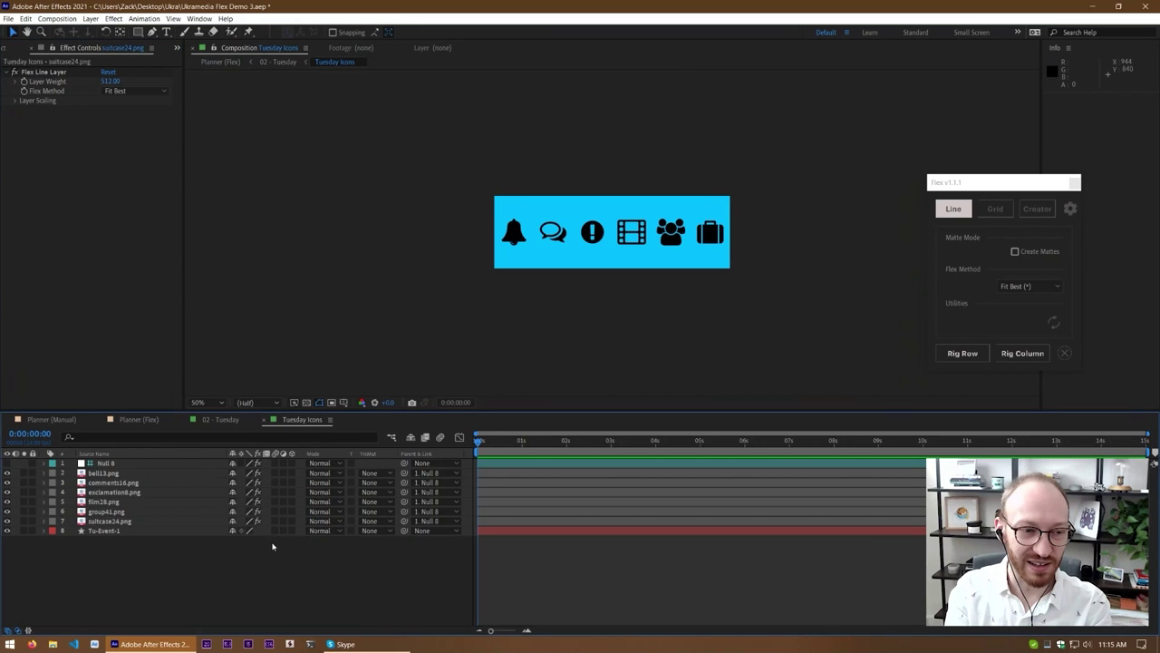
# Try a different Layer Weight on exclamation8.png and undo the change
pyautogui.click(140, 491)
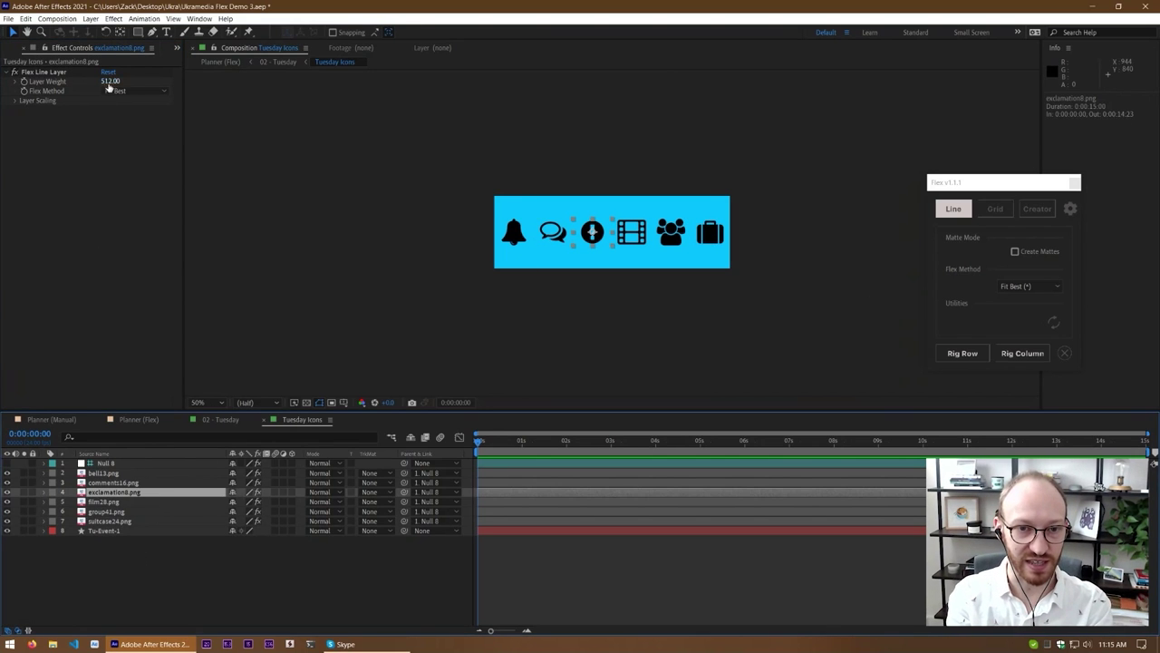
pyautogui.moveTo(110, 82); pyautogui.dragTo(166, 137)
pyautogui.hotkey('ctrl', 'z')
# Return to 0 seconds and, with all six icon layers selected, add a Layer Weight keyframe to bell13.png
pyautogui.moveTo(545, 442); pyautogui.dragTo(475, 455)
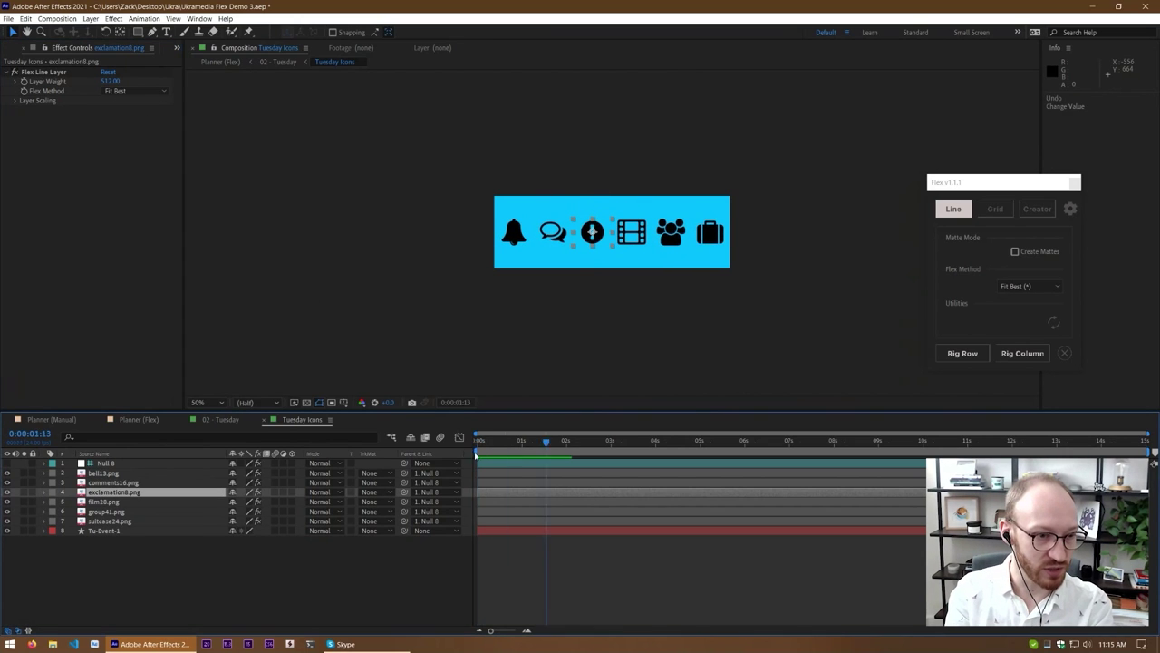
pyautogui.press('space')
pyautogui.click(105, 473)
pyautogui.keyDown('shift'); pyautogui.click(115, 522); pyautogui.keyUp('shift')
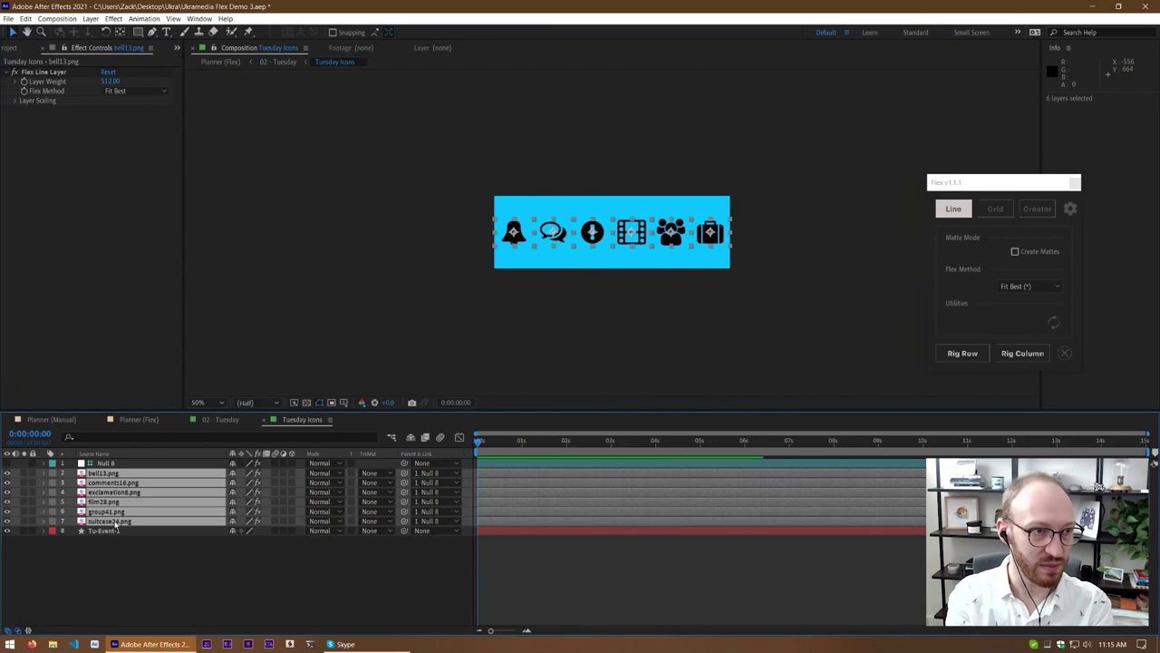
pyautogui.click(25, 82)
# Add Layer Weight keyframes at 0 seconds to the comments, exclamation, group, film and suitcase icons and reveal the keyframed properties
pyautogui.click(163, 504)
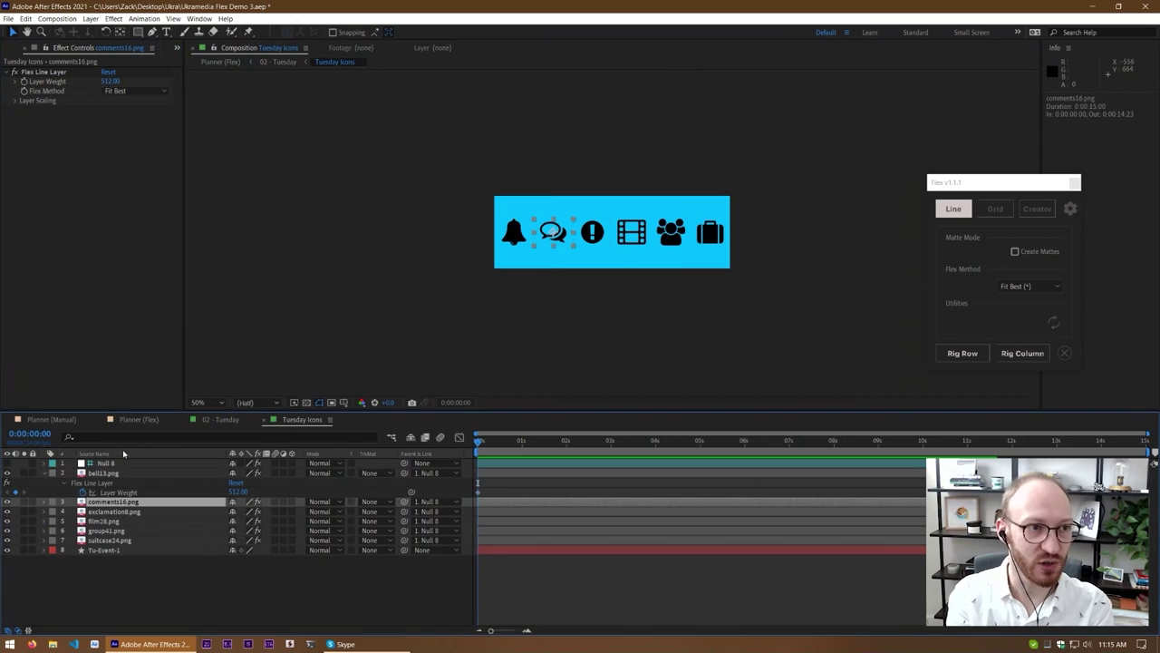
pyautogui.click(25, 82)
pyautogui.click(118, 511)
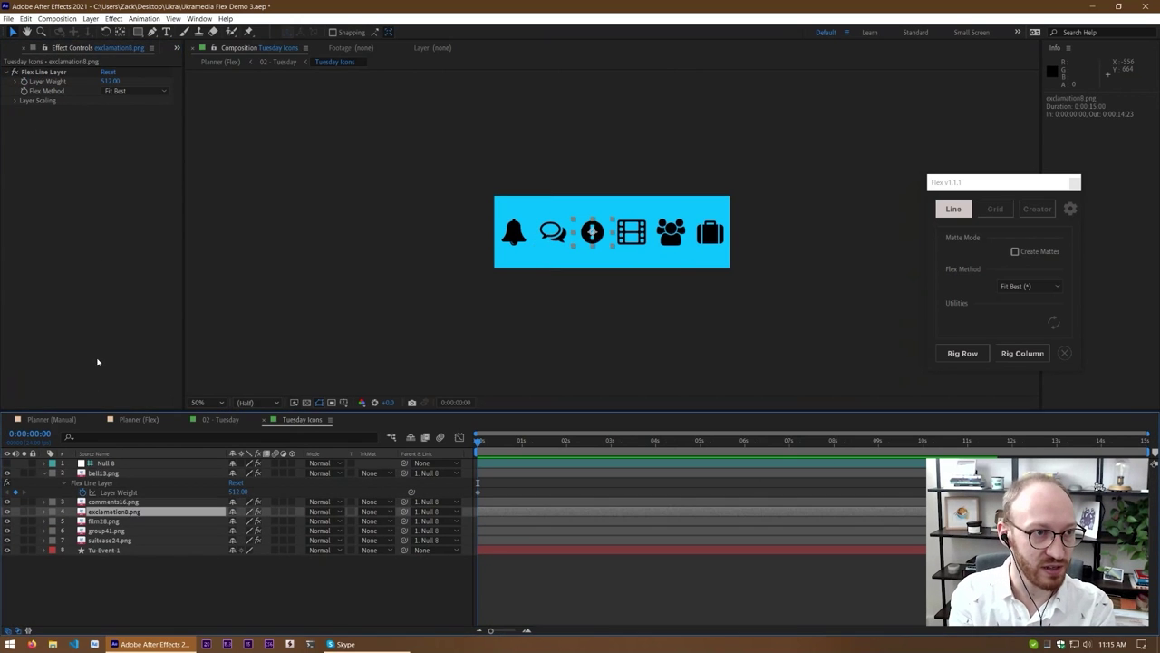
pyautogui.click(24, 82)
pyautogui.click(106, 530)
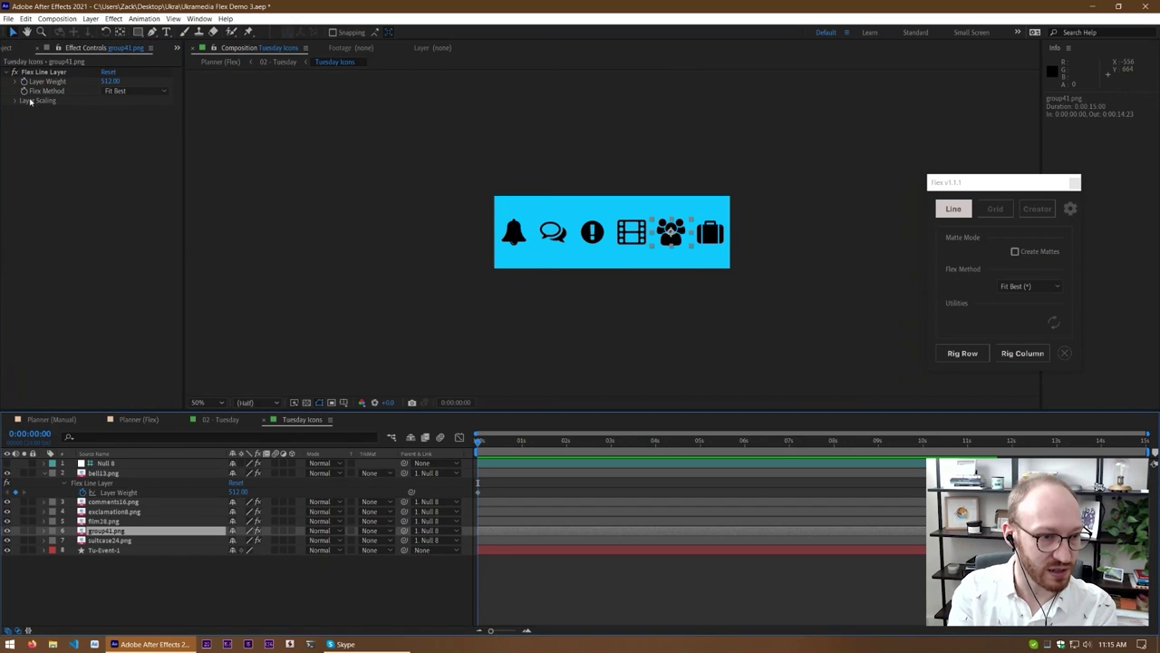
pyautogui.click(25, 82)
pyautogui.click(104, 521)
pyautogui.click(25, 82)
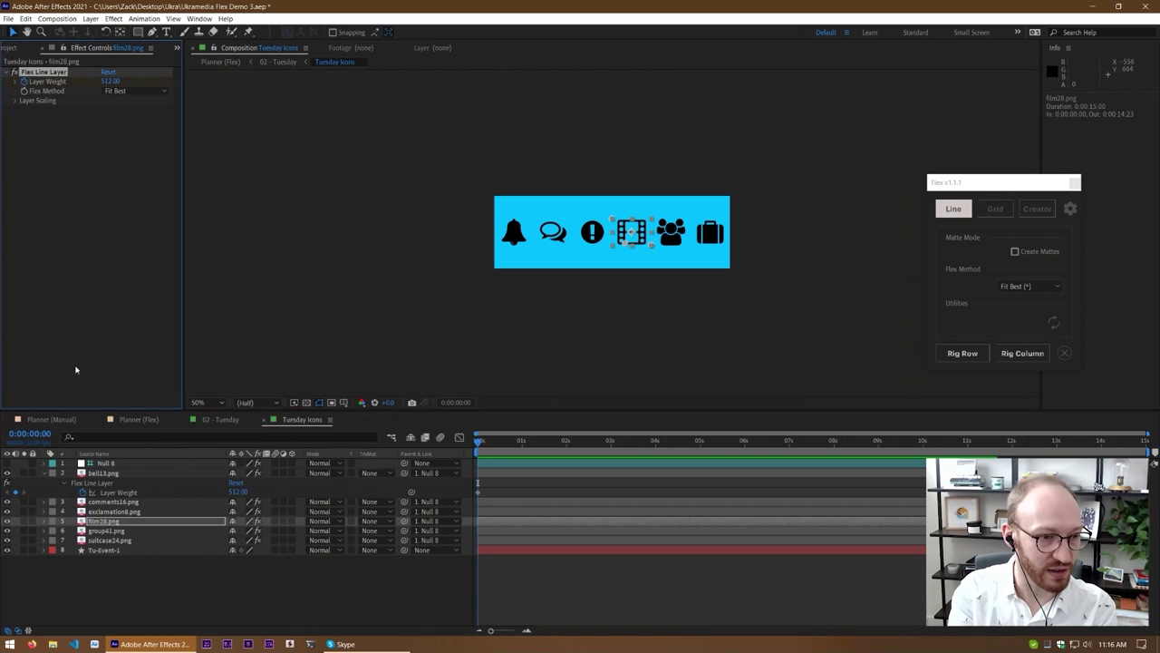
pyautogui.click(110, 540)
pyautogui.click(25, 82)
pyautogui.press('u')
# Animate every icon's Layer Weight except the bell's from 0 to 512 over one second, staggered across 4 seconds, and preview it
pyautogui.click(566, 441)
pyautogui.scroll(-1, 344, 575)
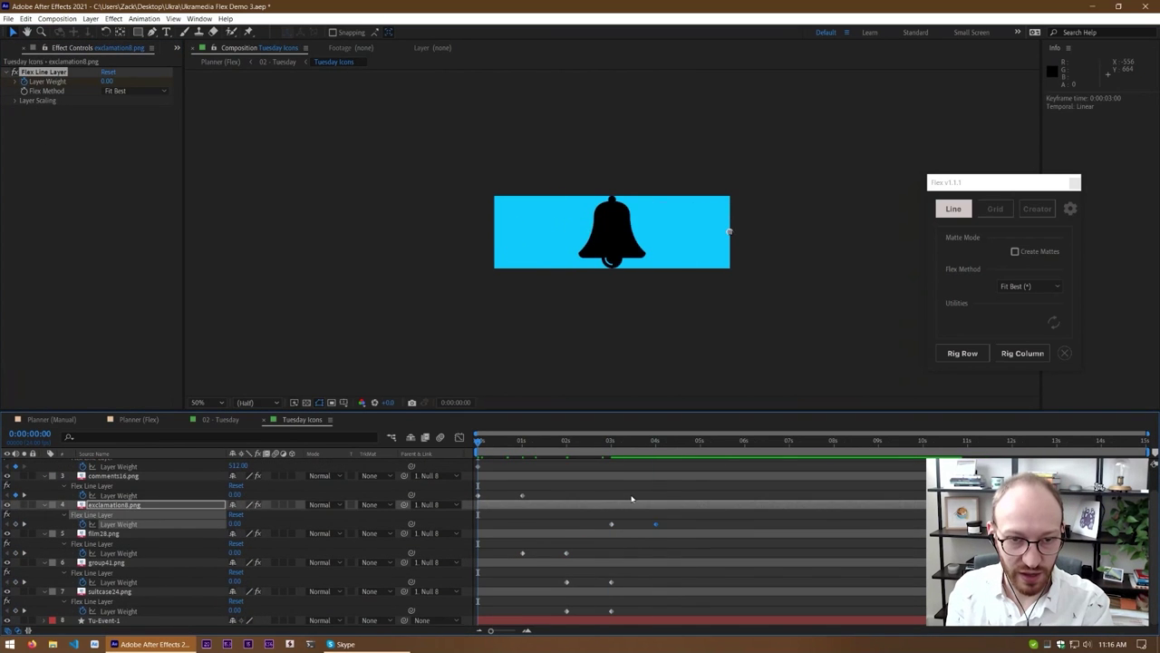
pyautogui.click(657, 530)
pyautogui.press('space')
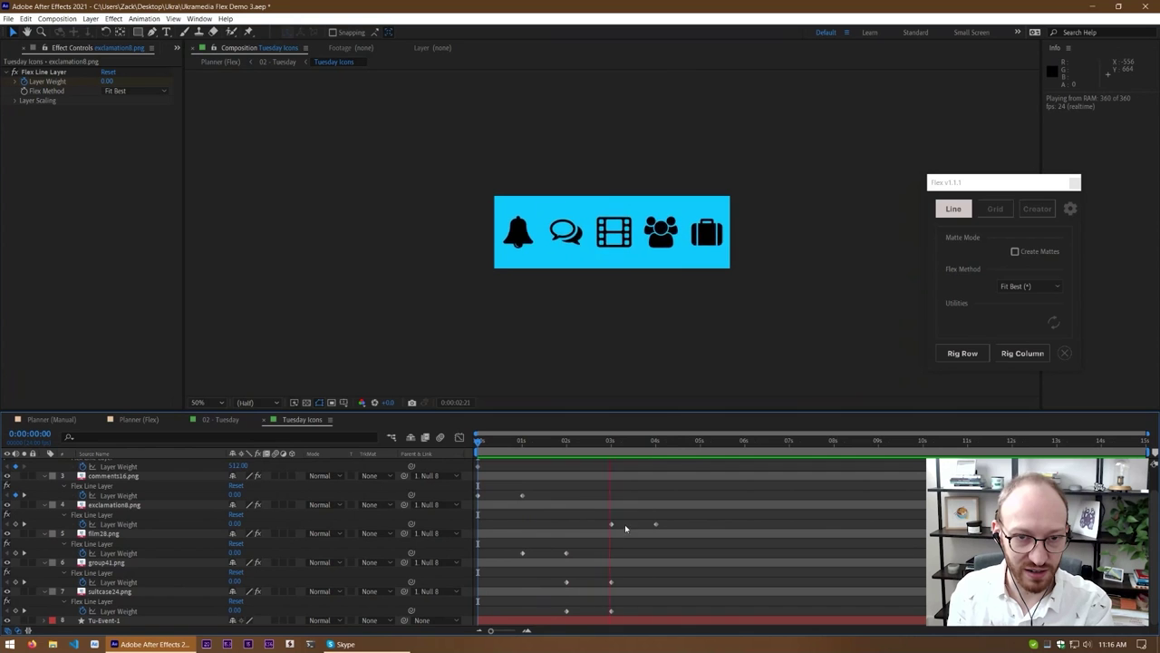
pyautogui.press('space')
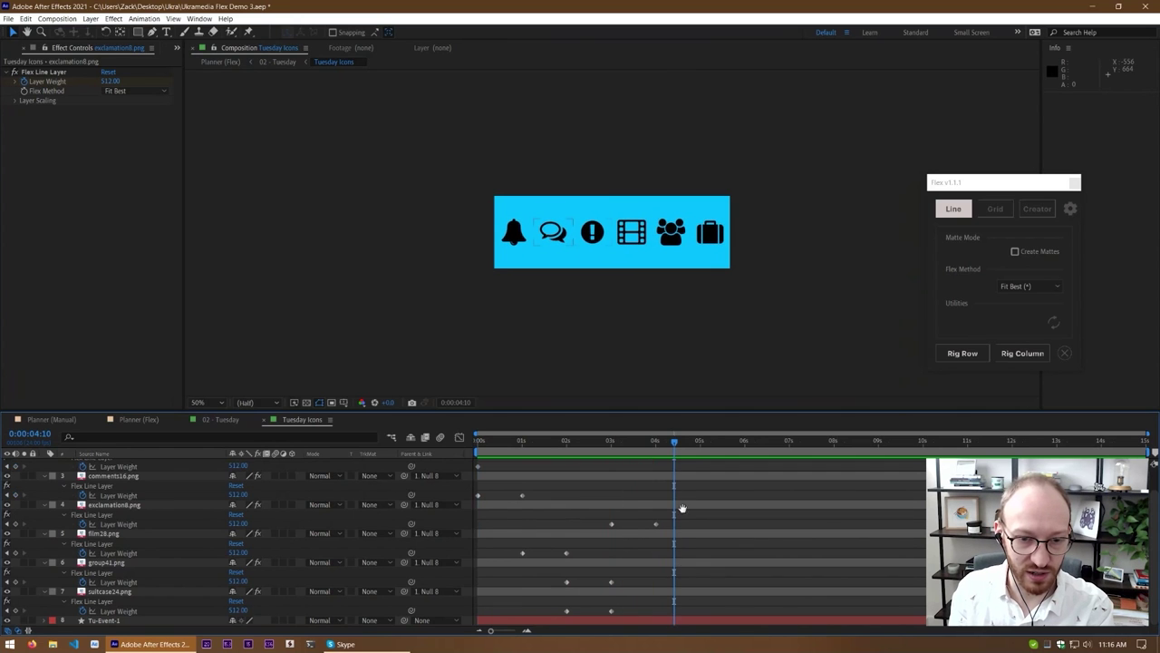
# Compress all the icons' Layer Weight keyframes proportionally to finish at about 1.4 seconds, and preview from the start
pyautogui.moveTo(682, 508)
pyautogui.mouseDown()
pyautogui.moveTo(692, 528)
pyautogui.moveTo(684, 503)
pyautogui.mouseUp()
pyautogui.moveTo(668, 613); pyautogui.dragTo(454, 462)
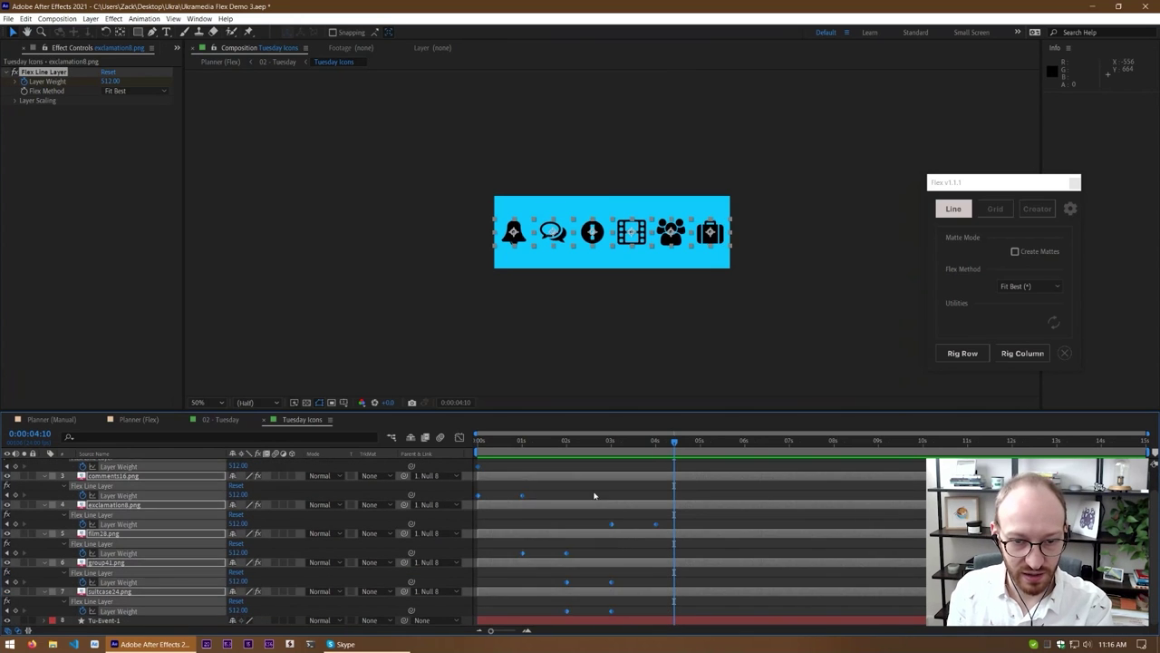
pyautogui.scroll(1, 617, 524)
pyautogui.moveTo(658, 551); pyautogui.dragTo(543, 555)
pyautogui.moveTo(506, 442); pyautogui.dragTo(474, 441)
pyautogui.press('space')
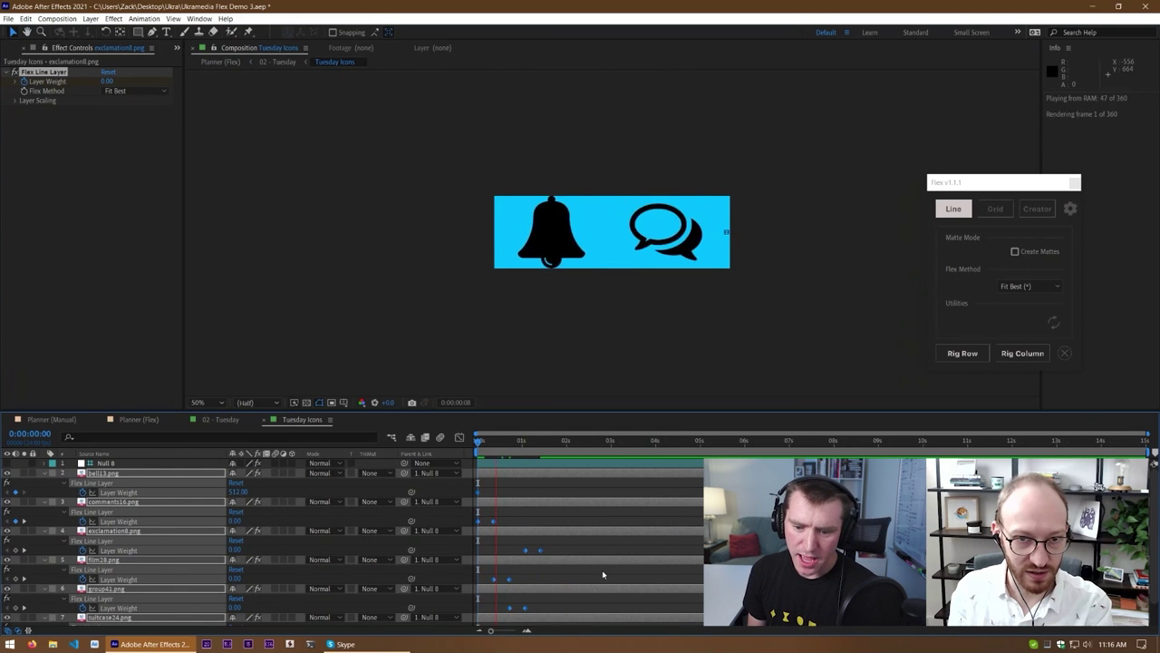
# Move suitcase24.png's two Layer Weight keyframes later so that they start at 0:00:01:02
pyautogui.click(572, 513)
pyautogui.scroll(-1, 576, 480)
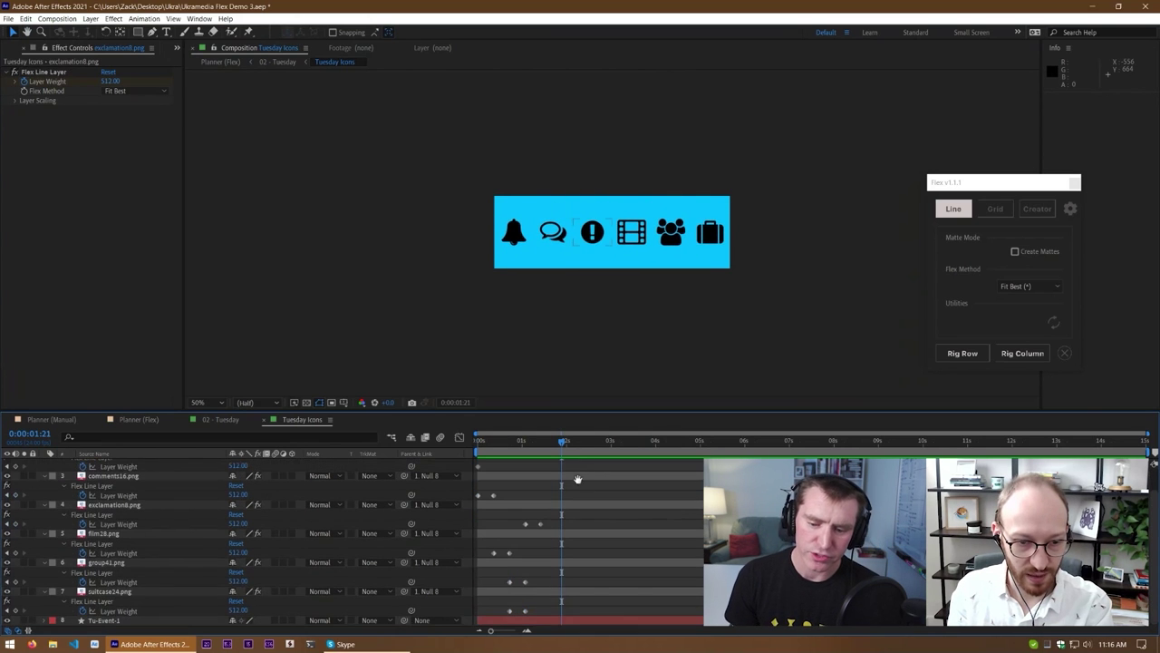
pyautogui.moveTo(504, 617); pyautogui.dragTo(550, 605)
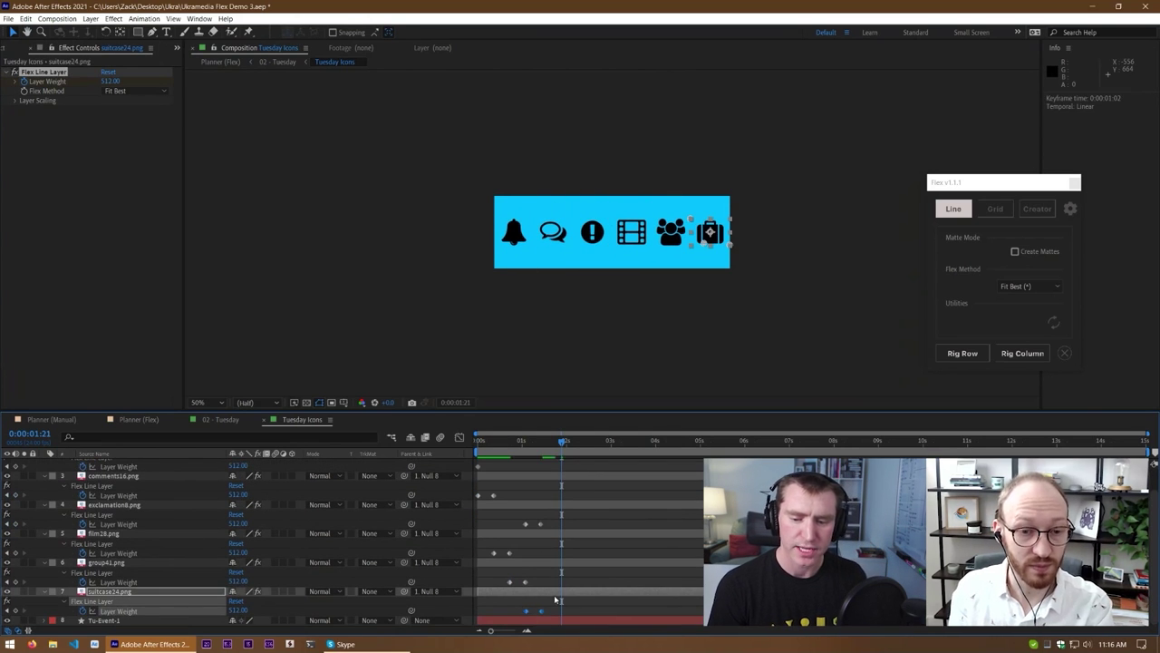
pyautogui.click(557, 600)
# Try moving all six icons' Layer Weight keyframes later in time together, and undo the move
pyautogui.press('Home')
pyautogui.moveTo(568, 617); pyautogui.dragTo(469, 462)
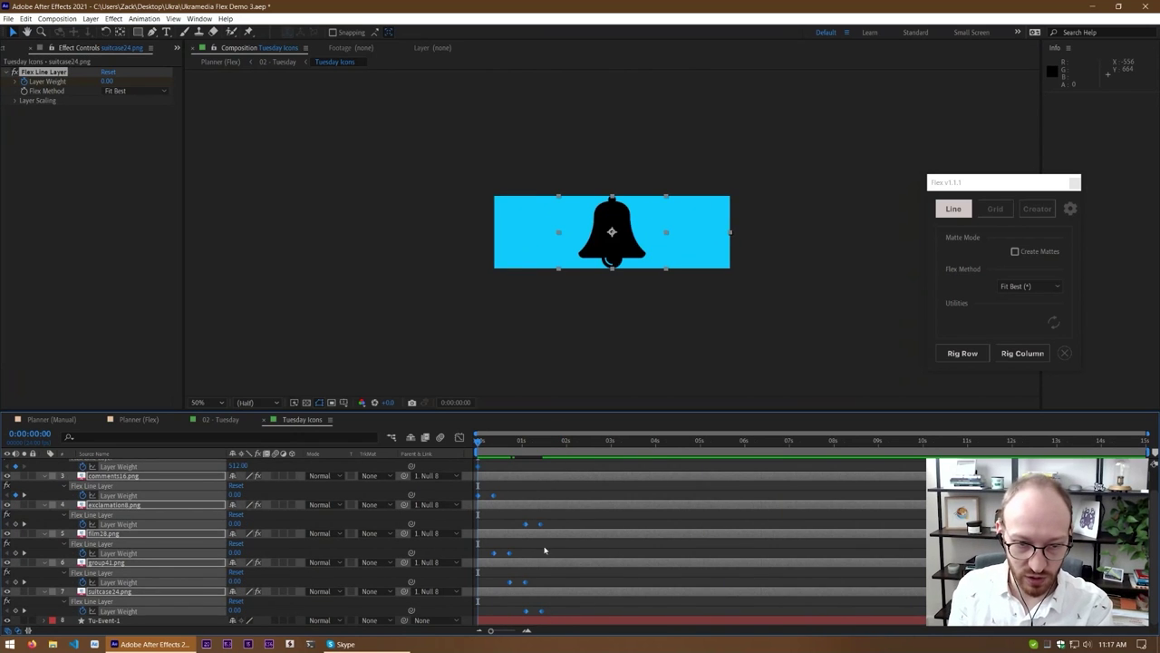
pyautogui.moveTo(541, 526)
pyautogui.mouseDown()
pyautogui.moveTo(697, 528)
pyautogui.moveTo(555, 524)
pyautogui.mouseUp()
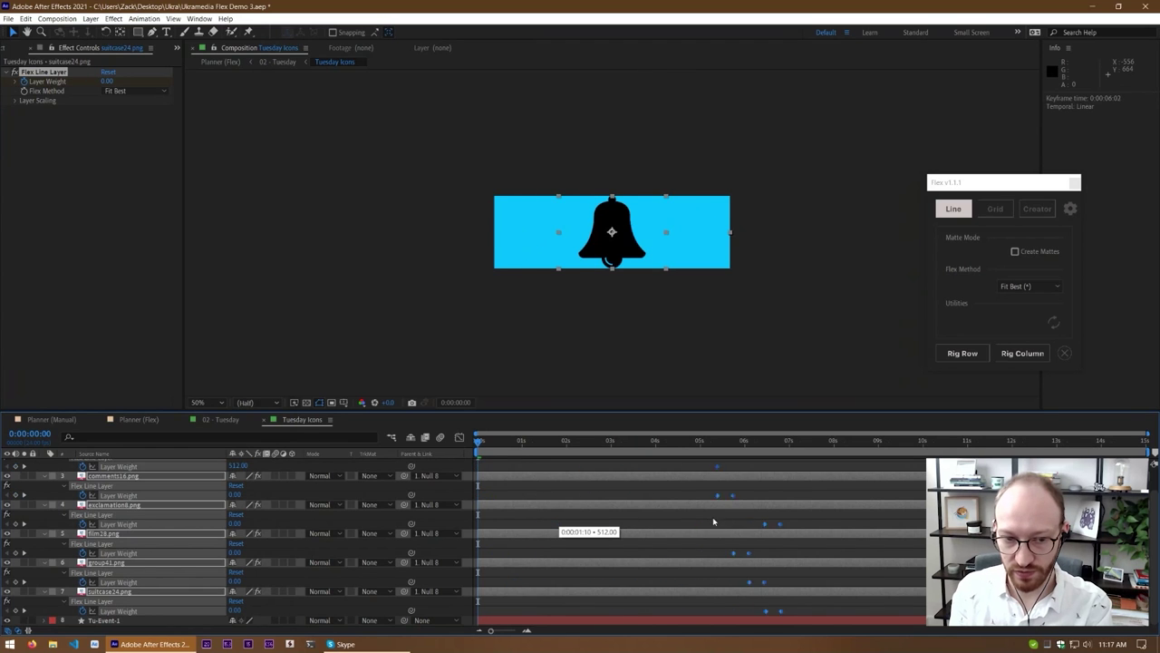
pyautogui.moveTo(713, 521); pyautogui.dragTo(626, 523)
pyautogui.hotkey('ctrl', 'z')
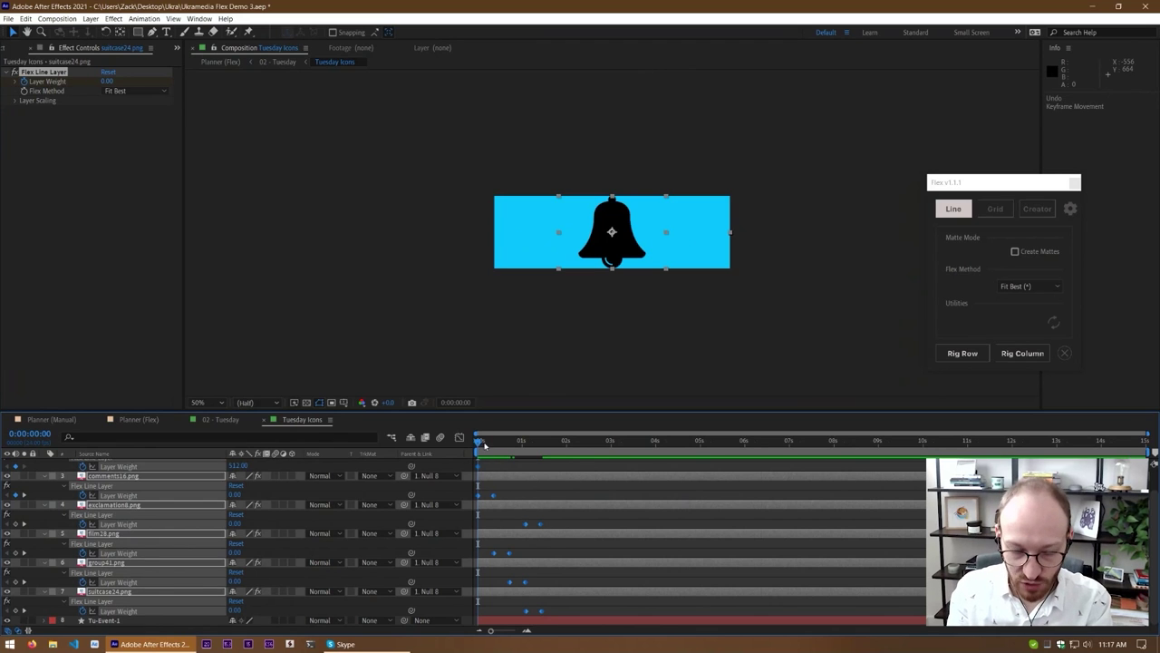
# Try stretching all icons' Layer Weight keyframes proportionally to finish at about 4.2 seconds, and undo the stretch
pyautogui.moveTo(477, 444)
pyautogui.mouseDown()
pyautogui.moveTo(492, 445)
pyautogui.moveTo(476, 441)
pyautogui.mouseUp()
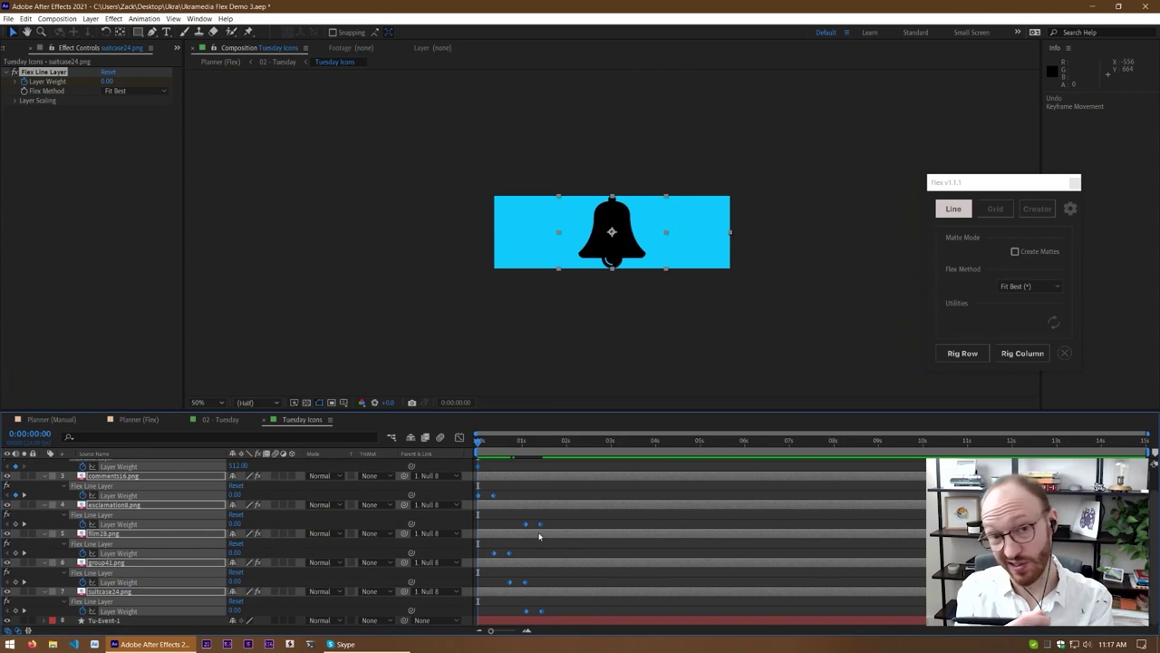
pyautogui.moveTo(541, 614); pyautogui.dragTo(689, 598)
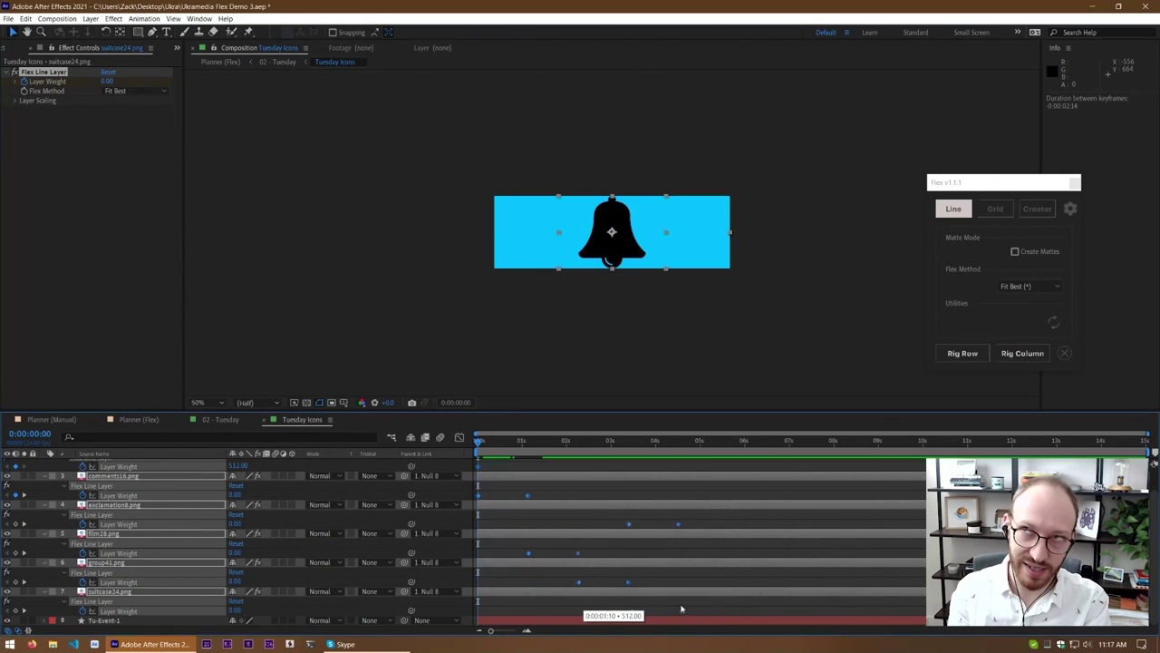
pyautogui.moveTo(673, 604); pyautogui.dragTo(659, 598)
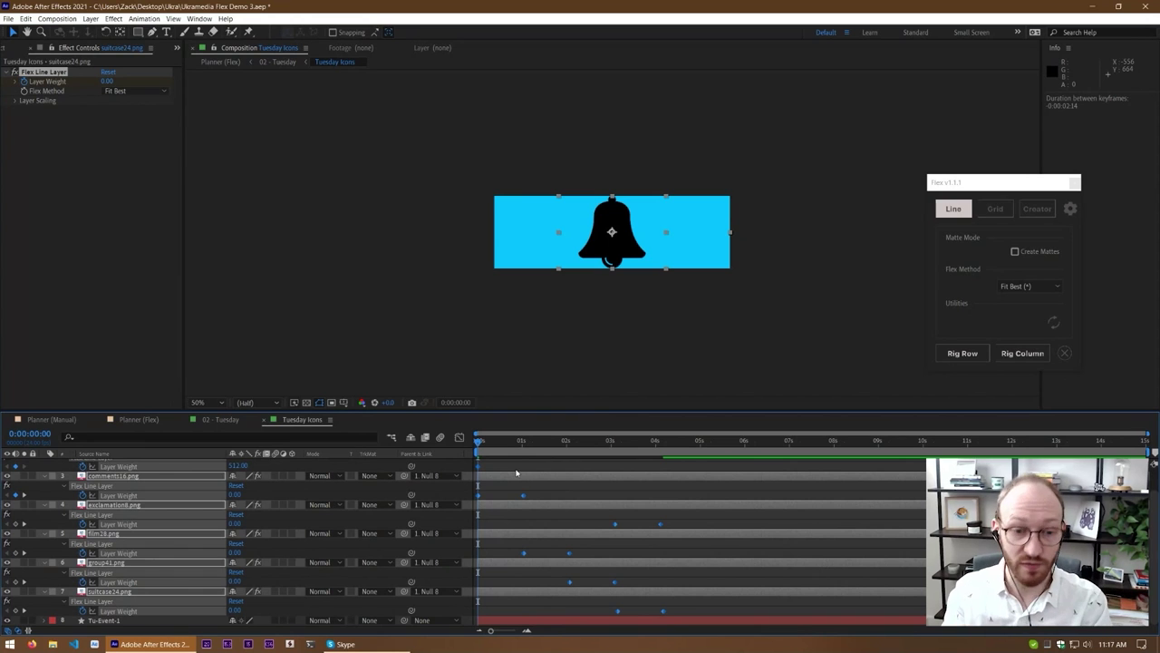
pyautogui.hotkey('ctrl', 'z')
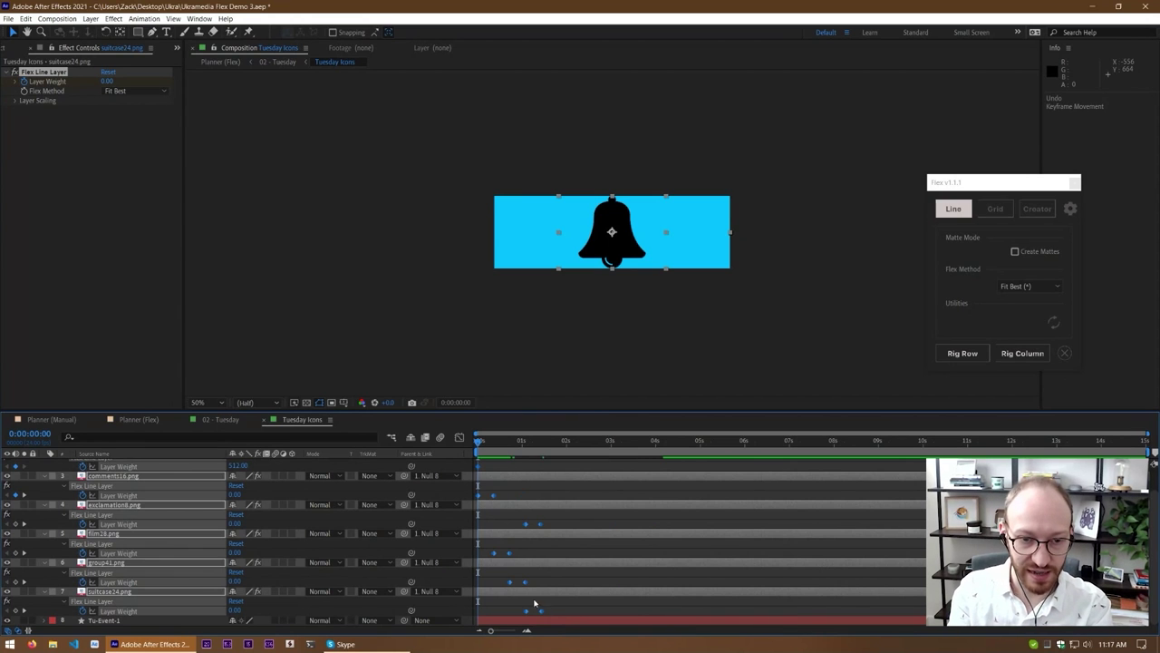
# Preview the icon row, try stretching its Layer Weight keyframes proportionally to finish at about 9.8 seconds, and undo the stretch
pyautogui.press('space')
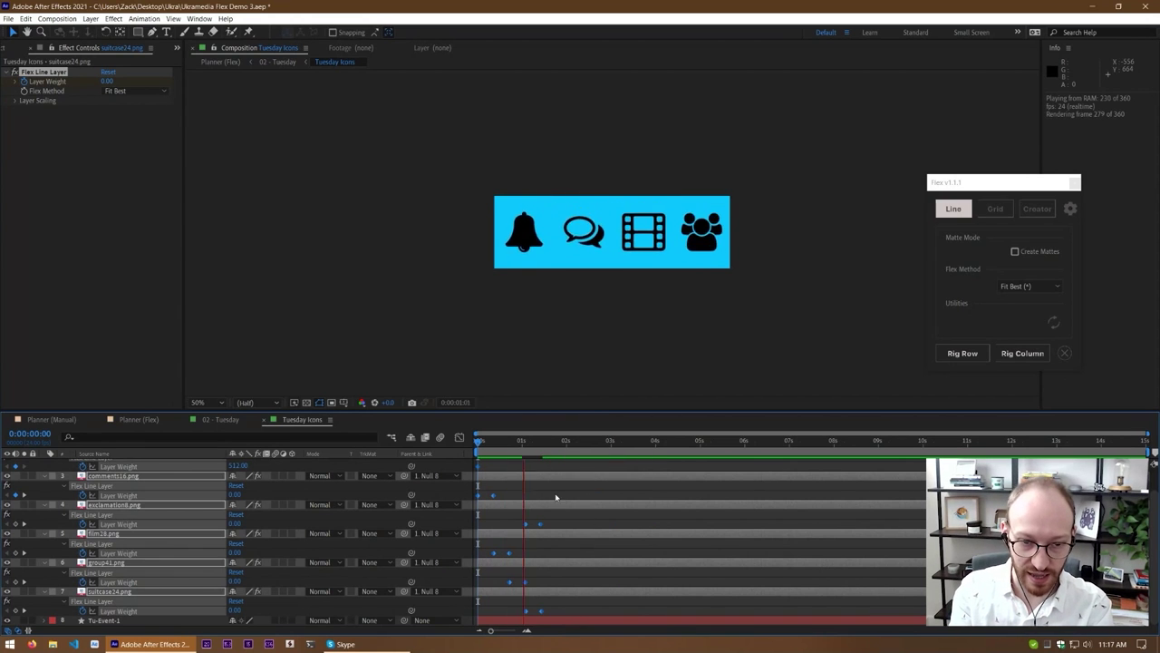
pyautogui.press('space')
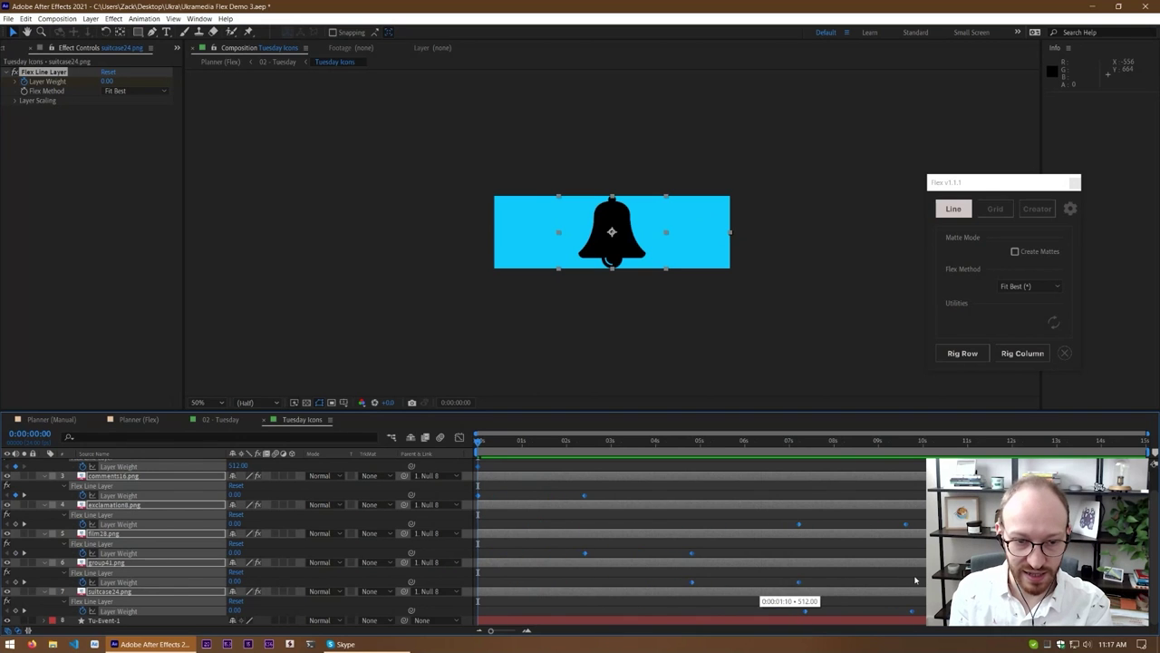
pyautogui.press('space')
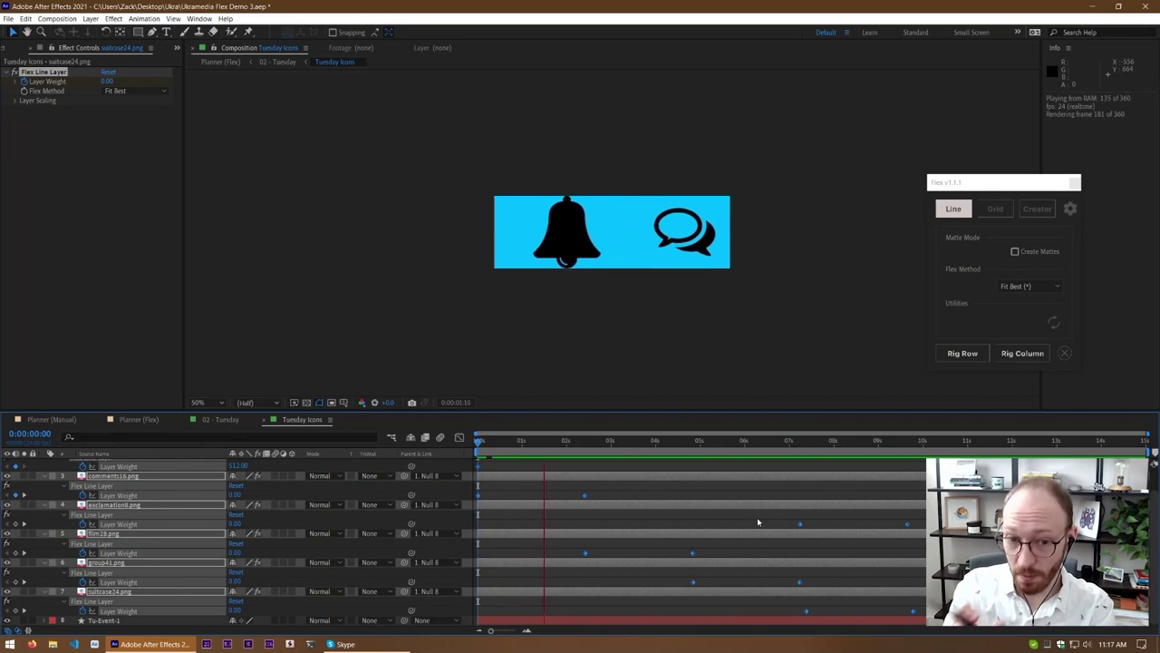
pyautogui.hotkey('ctrl', 'z')
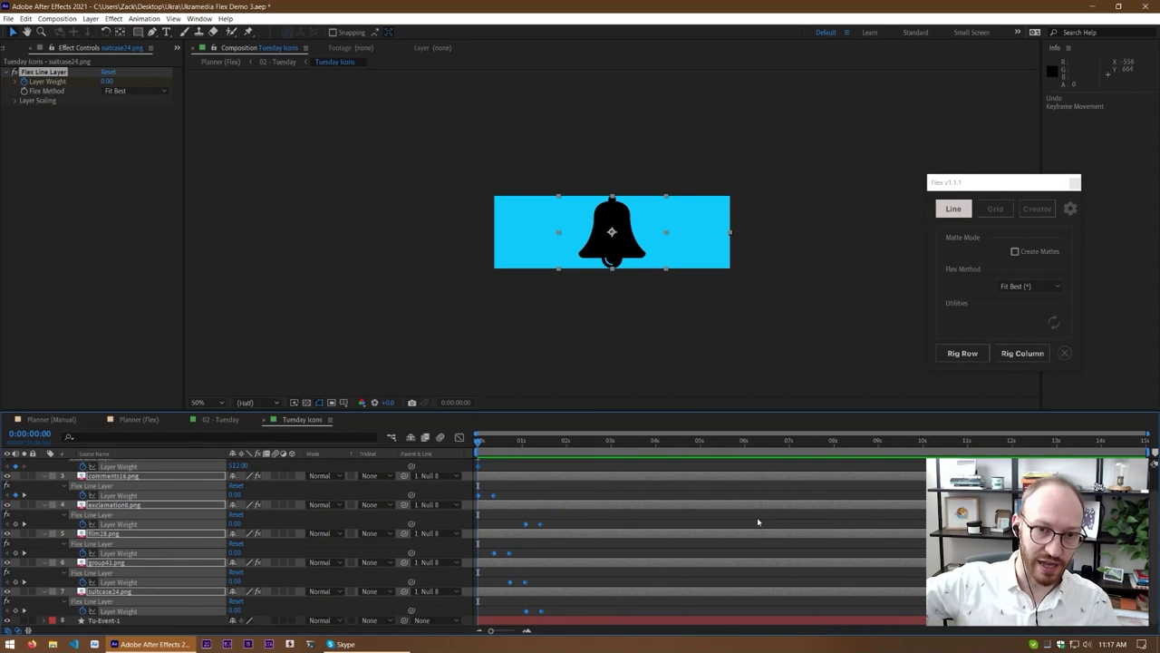
# Preview the icon animation and reduce the icon layers to their Flex Line Layer effects, with the time back at 0 seconds
pyautogui.press('space')
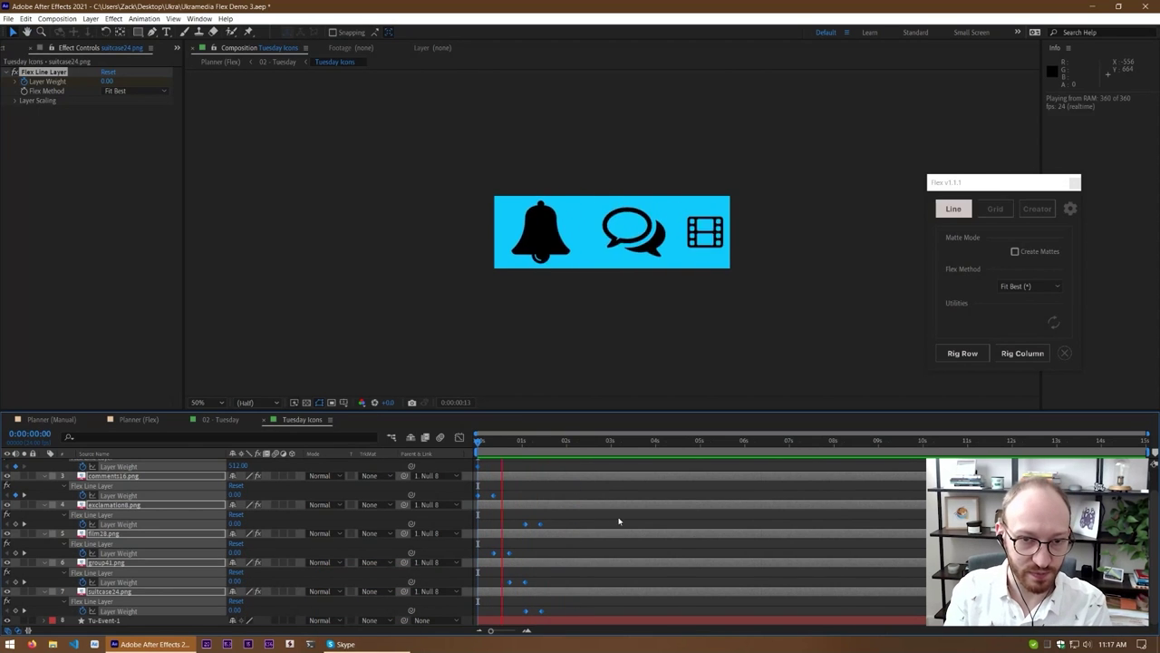
pyautogui.press('space')
pyautogui.scroll(1, 566, 492)
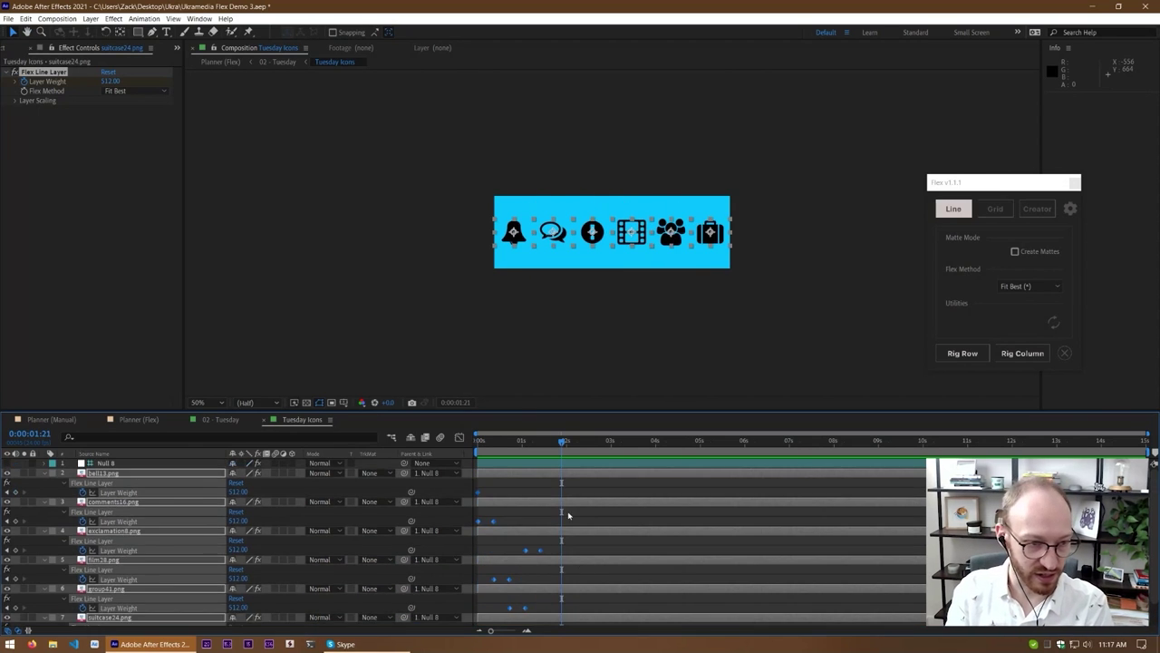
pyautogui.press('u')
pyautogui.press('e')
pyautogui.moveTo(559, 442); pyautogui.dragTo(468, 496)
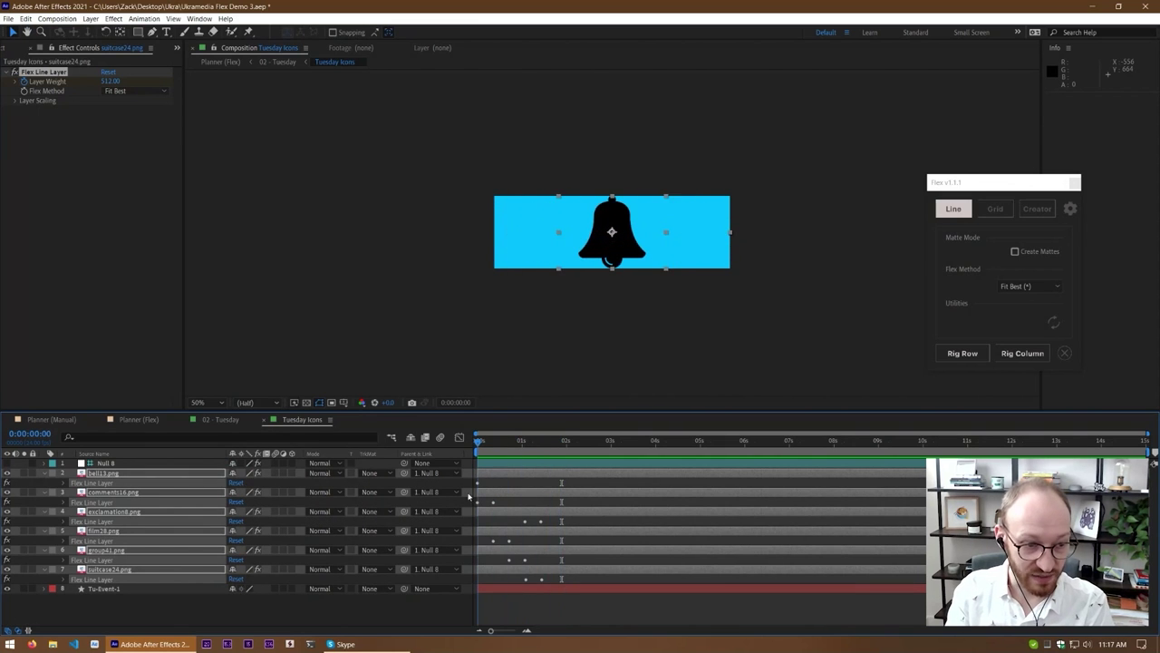
# Reveal the Tuesday Icons composition in the project and add ticket6.png to its timeline directly below suitcase24.png
pyautogui.rightClick(514, 609)
pyautogui.click(571, 522)
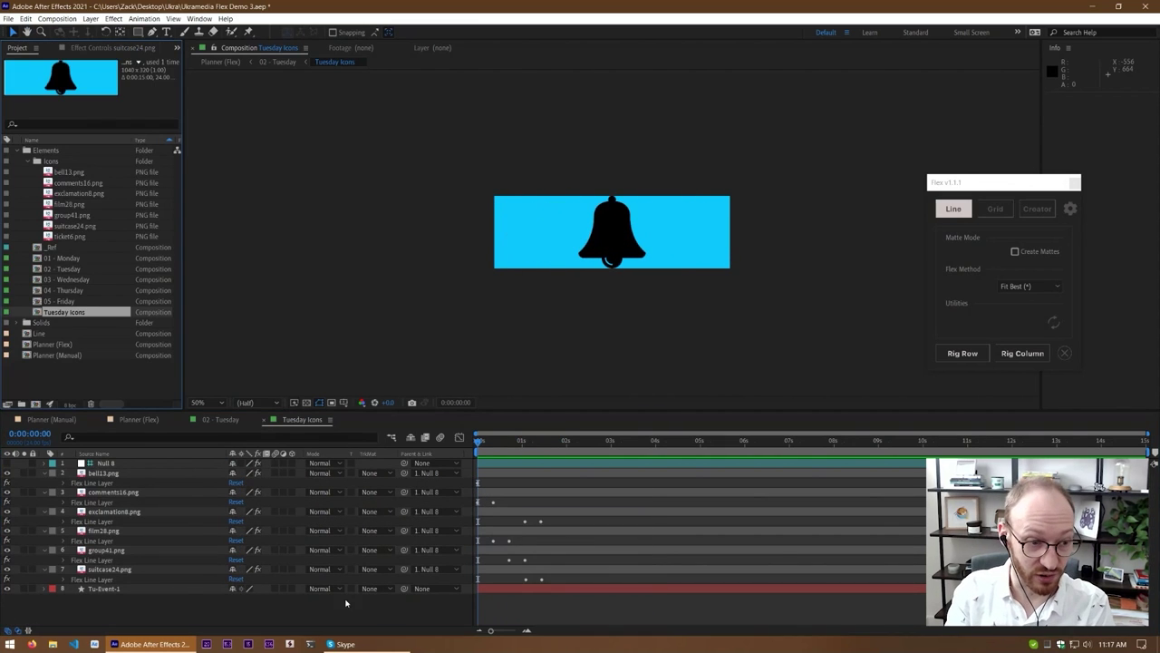
pyautogui.click(309, 604)
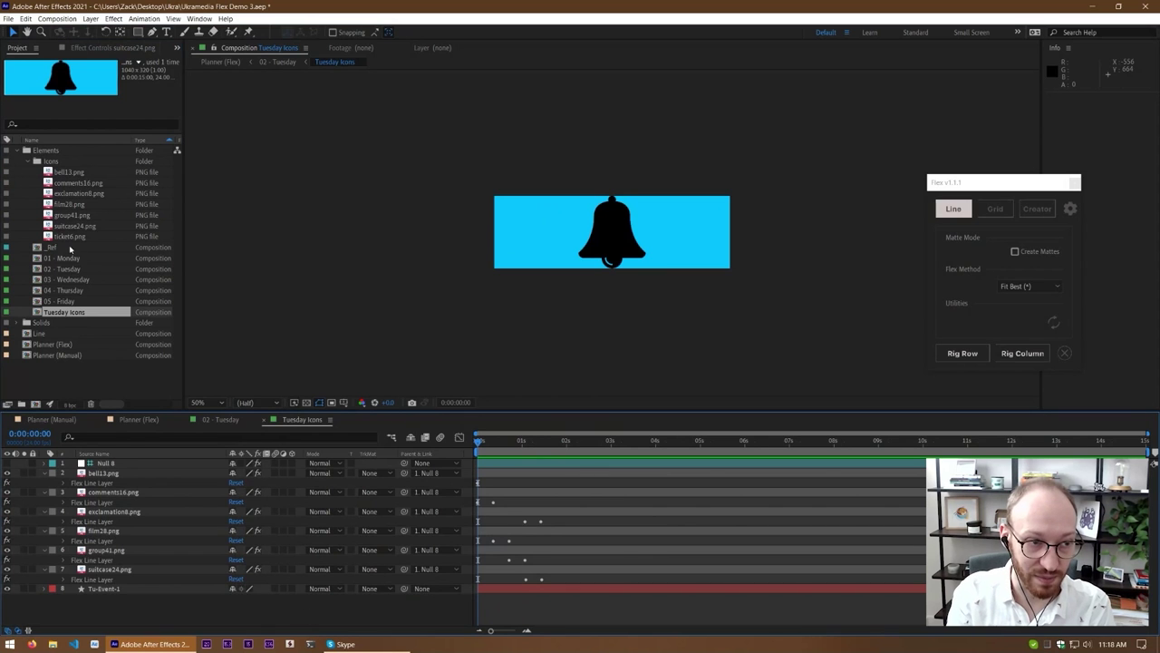
pyautogui.moveTo(70, 236); pyautogui.dragTo(145, 584)
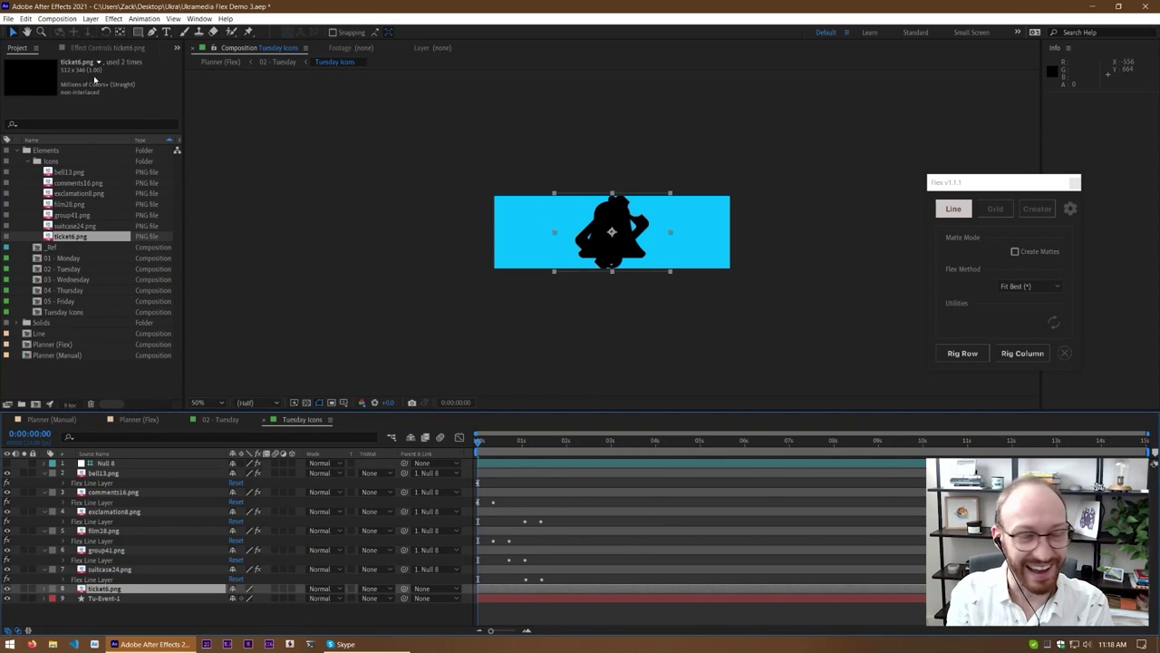
# Add the ticket6.png layer to the icons' horizontal Flex line rig, using the Fit Best method
pyautogui.click(99, 48)
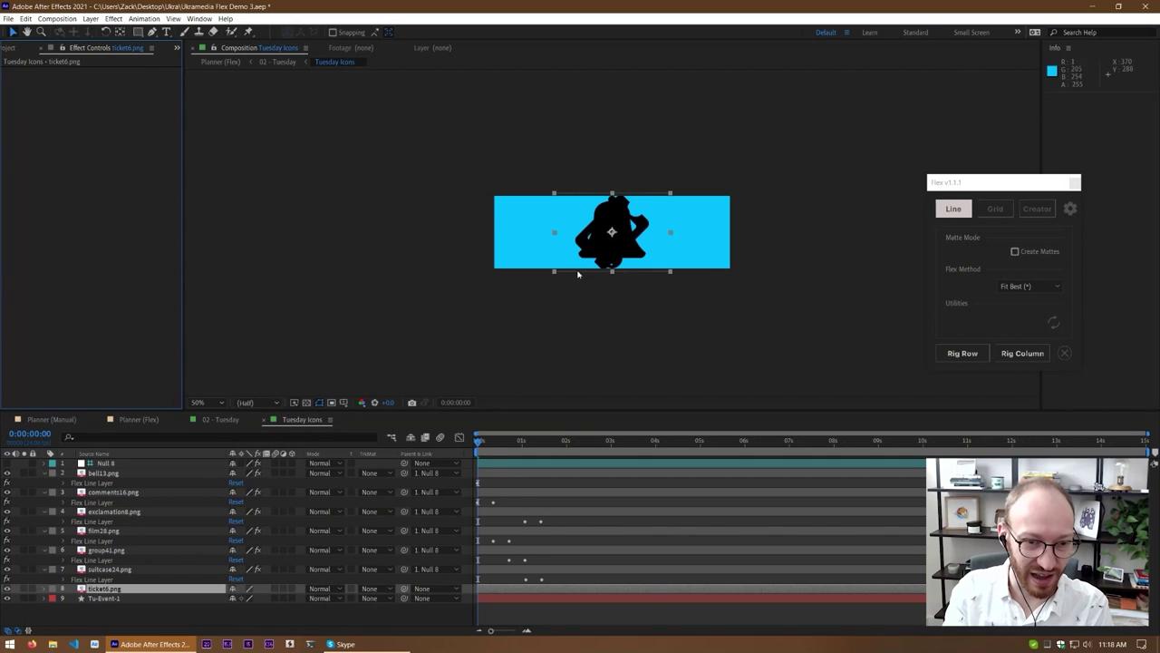
pyautogui.moveTo(485, 443); pyautogui.dragTo(529, 461)
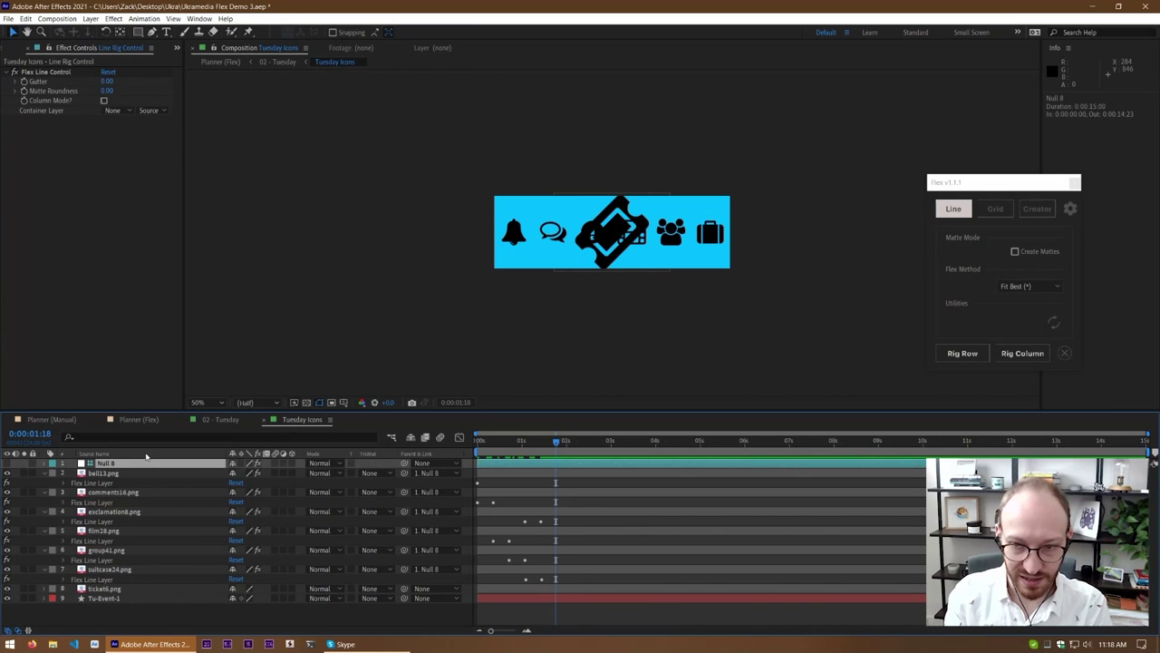
pyautogui.click(121, 589)
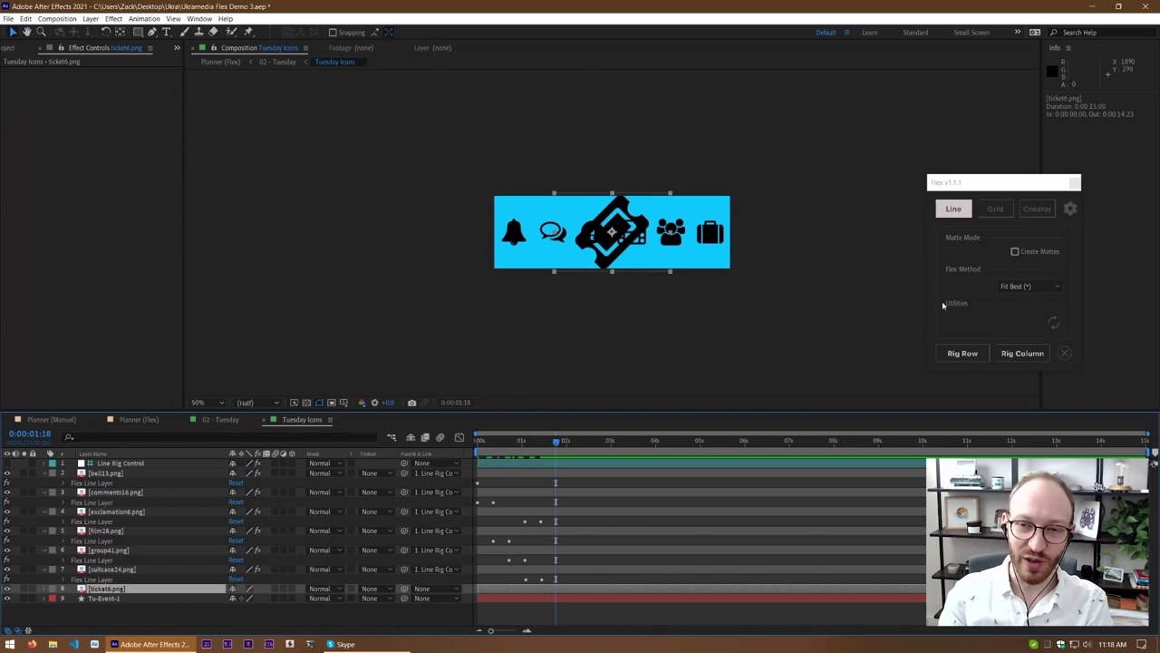
pyautogui.click(952, 333)
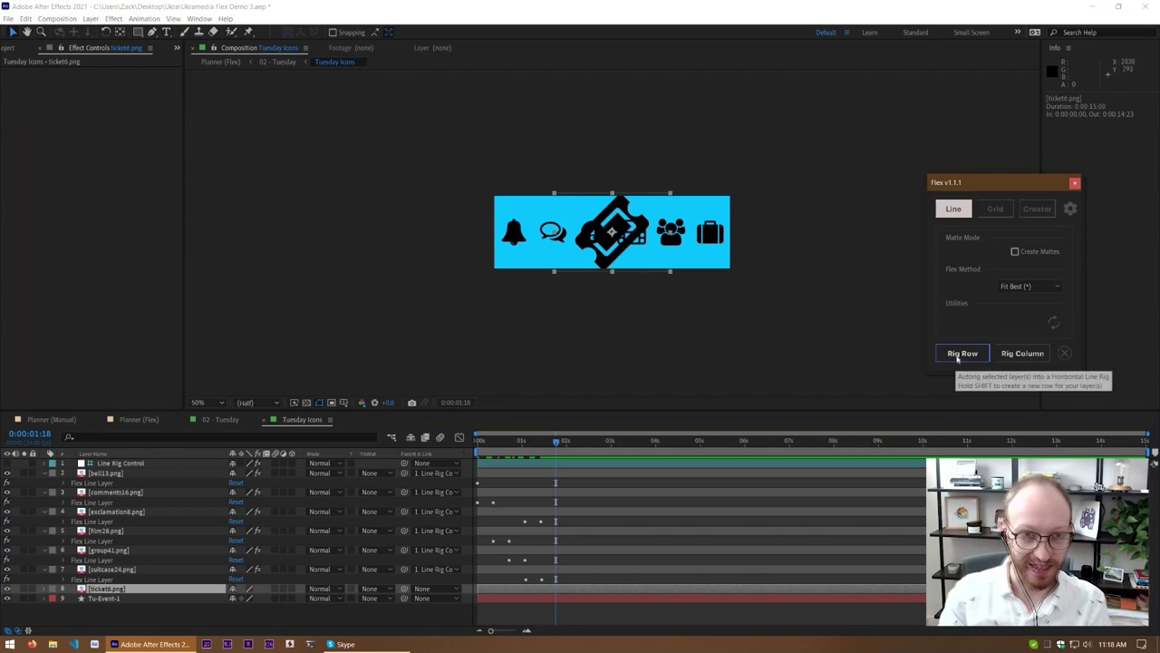
pyautogui.click(963, 354)
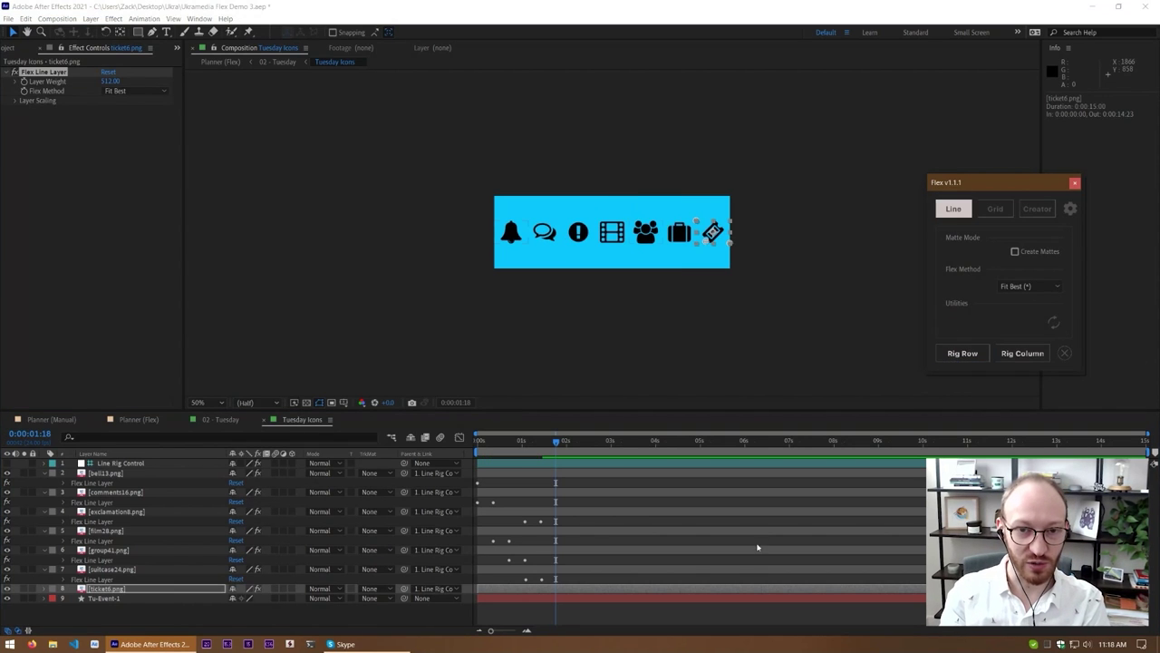
# Keyframe ticket6.png's Layer Weight from 0 at about 0.6 seconds to 512 at about 0.9 seconds
pyautogui.moveTo(559, 447); pyautogui.dragTo(519, 487)
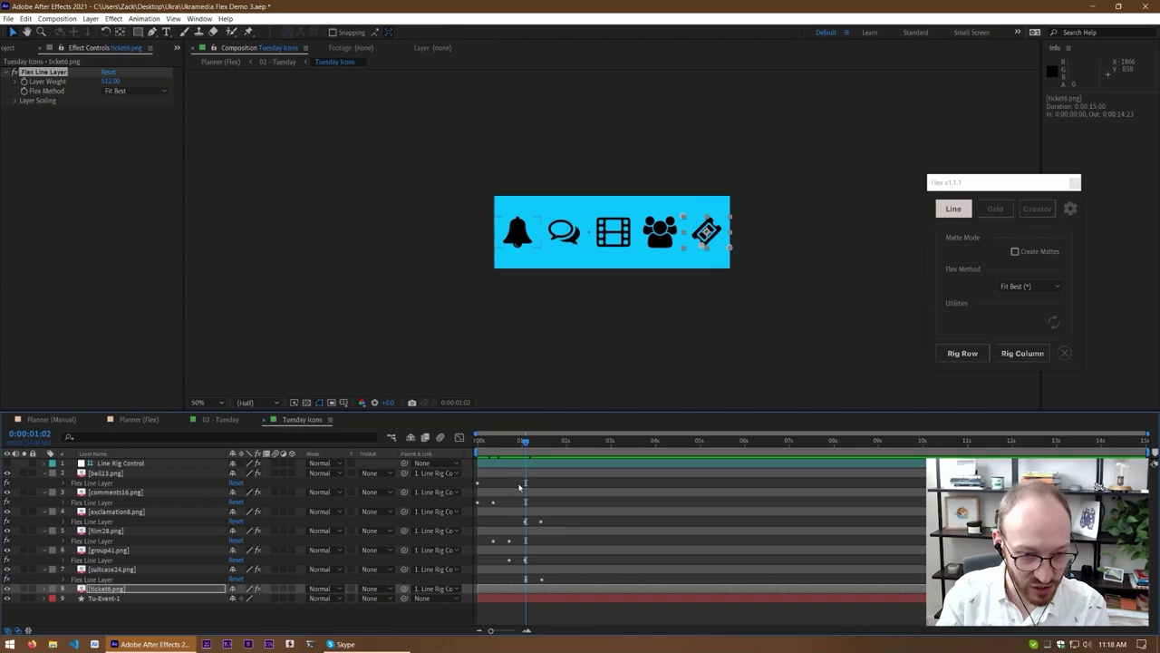
pyautogui.click(509, 498)
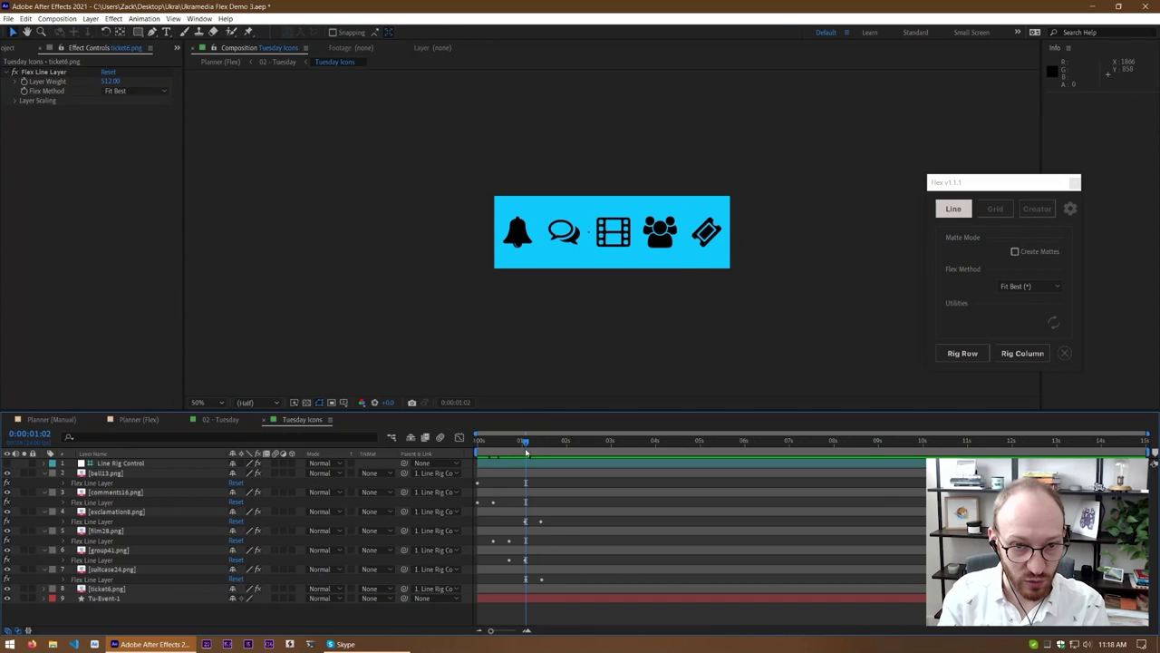
pyautogui.moveTo(525, 449); pyautogui.dragTo(472, 472)
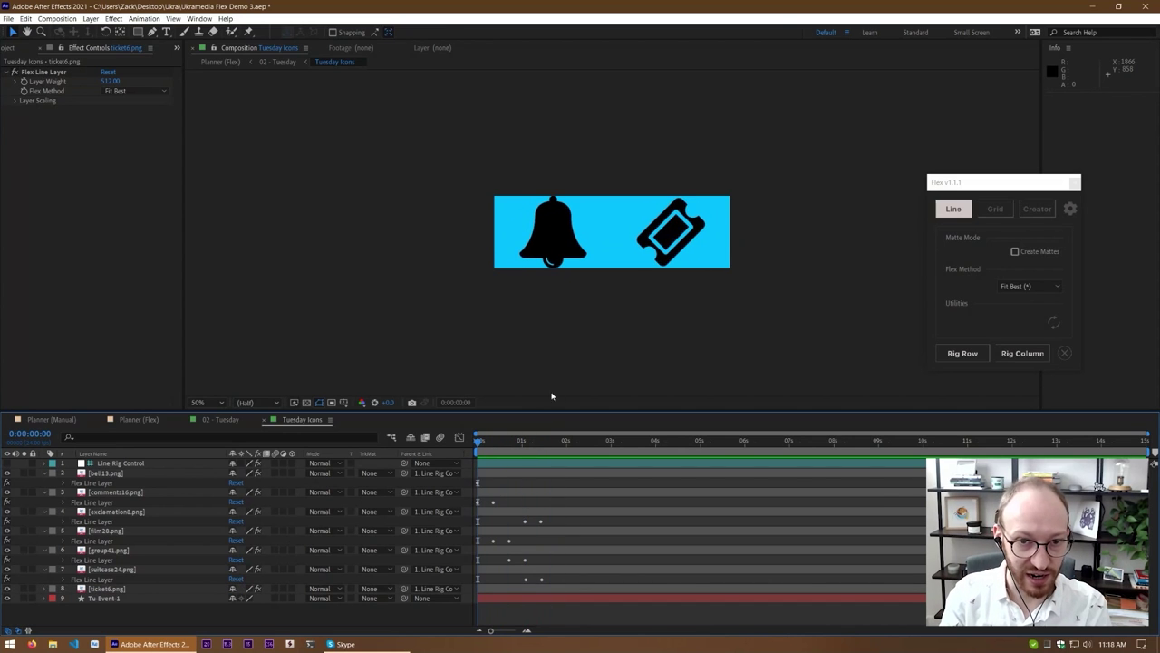
pyautogui.click(679, 238)
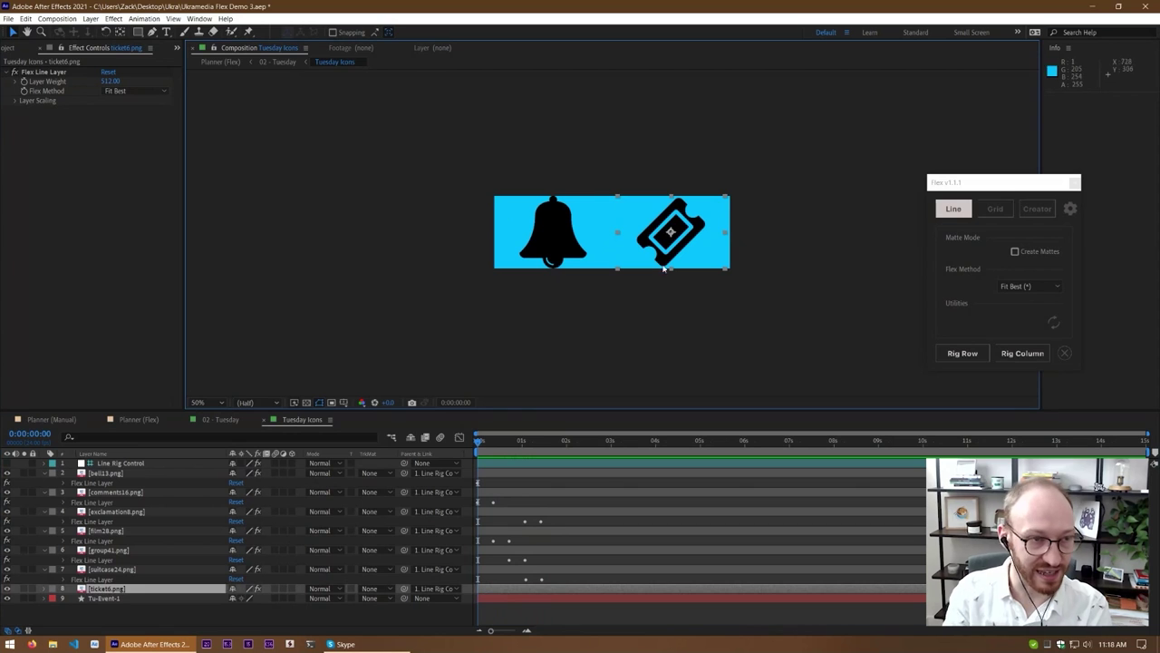
pyautogui.click(25, 81)
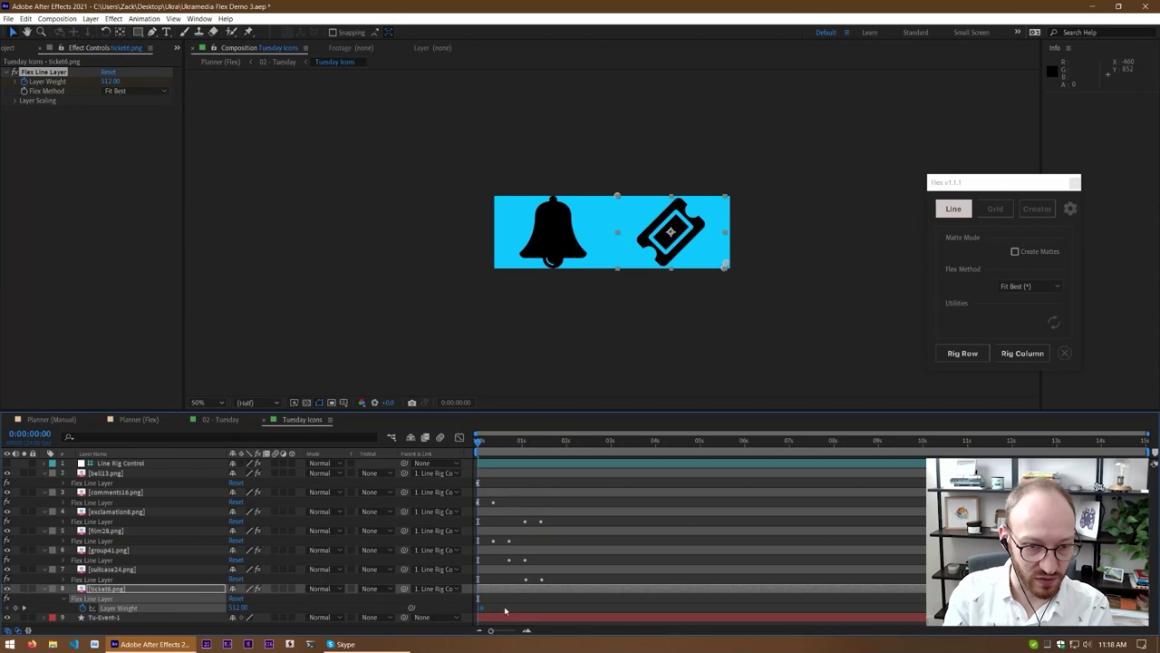
pyautogui.moveTo(480, 607); pyautogui.dragTo(516, 608)
pyautogui.moveTo(513, 443); pyautogui.dragTo(474, 461)
pyautogui.click(239, 607)
pyautogui.write('0')
pyautogui.click(398, 607)
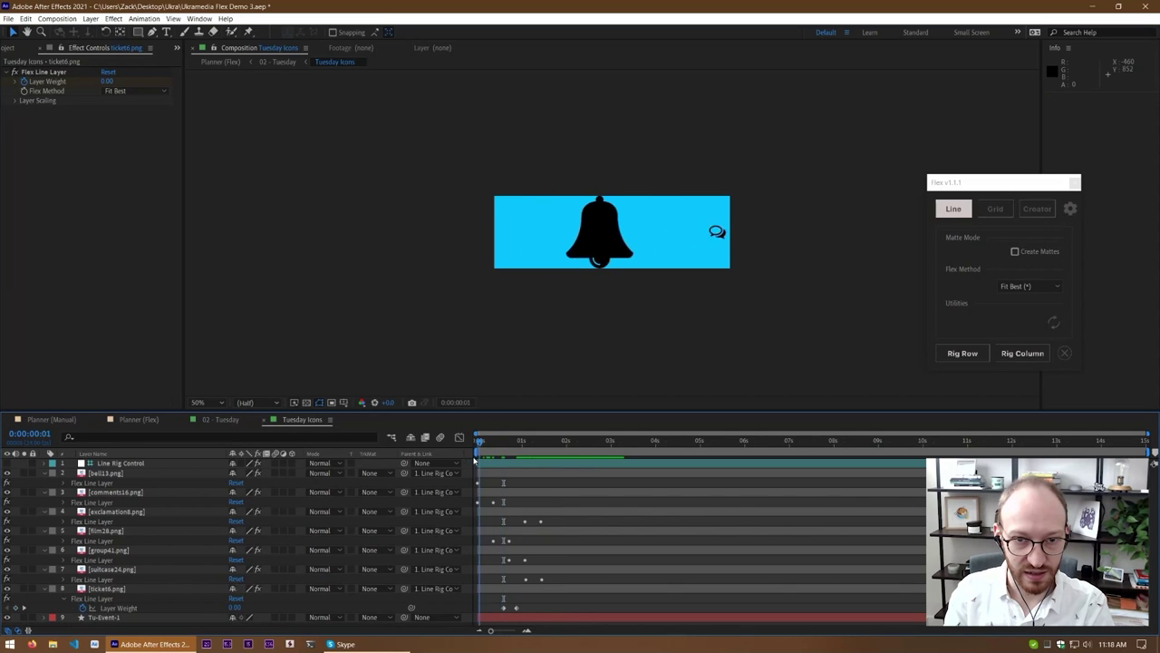
# Preview the animation with the ticket icon, scrub back to 0:00:01:05, and collapse all layers' properties
pyautogui.press('space')
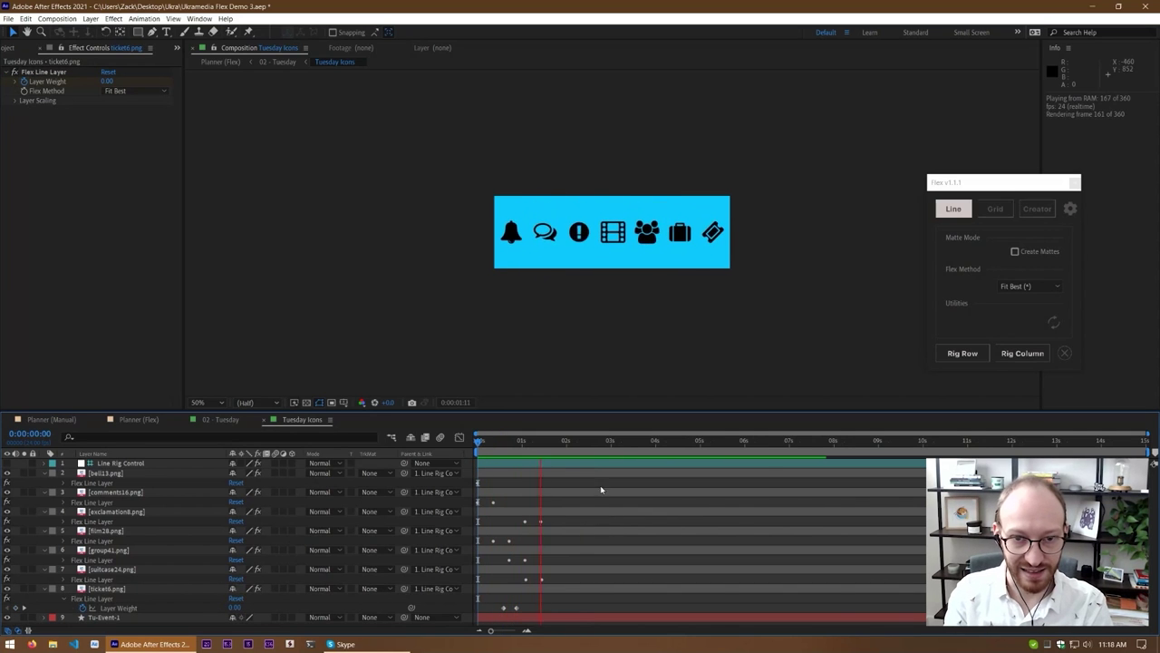
pyautogui.press('space')
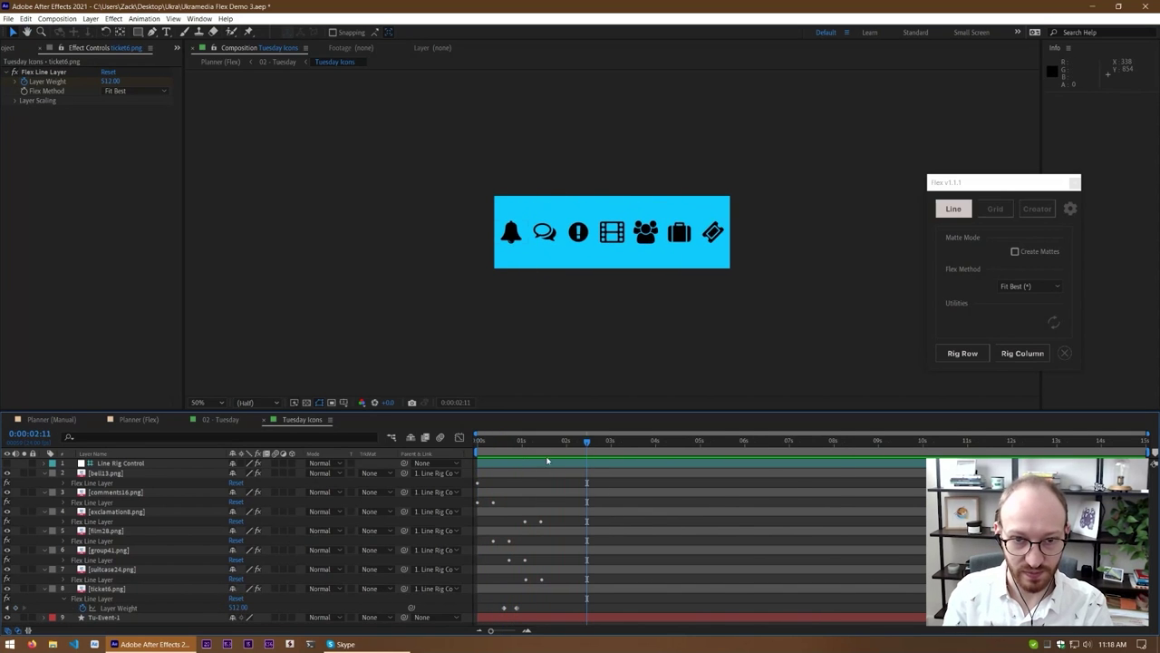
pyautogui.press('space')
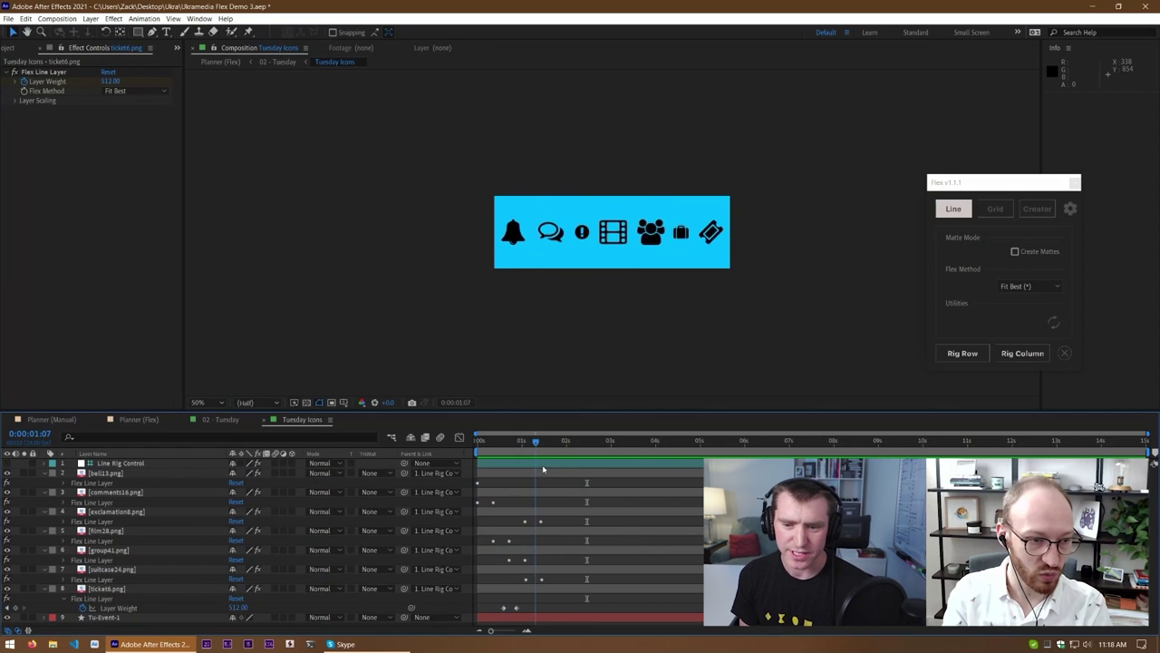
pyautogui.moveTo(543, 468); pyautogui.dragTo(532, 474)
pyautogui.press('u')
pyautogui.press('u')
# Try a Gutter of 24 on Line Rig Control, undo it, and try toggling Column Mode
pyautogui.click(134, 473)
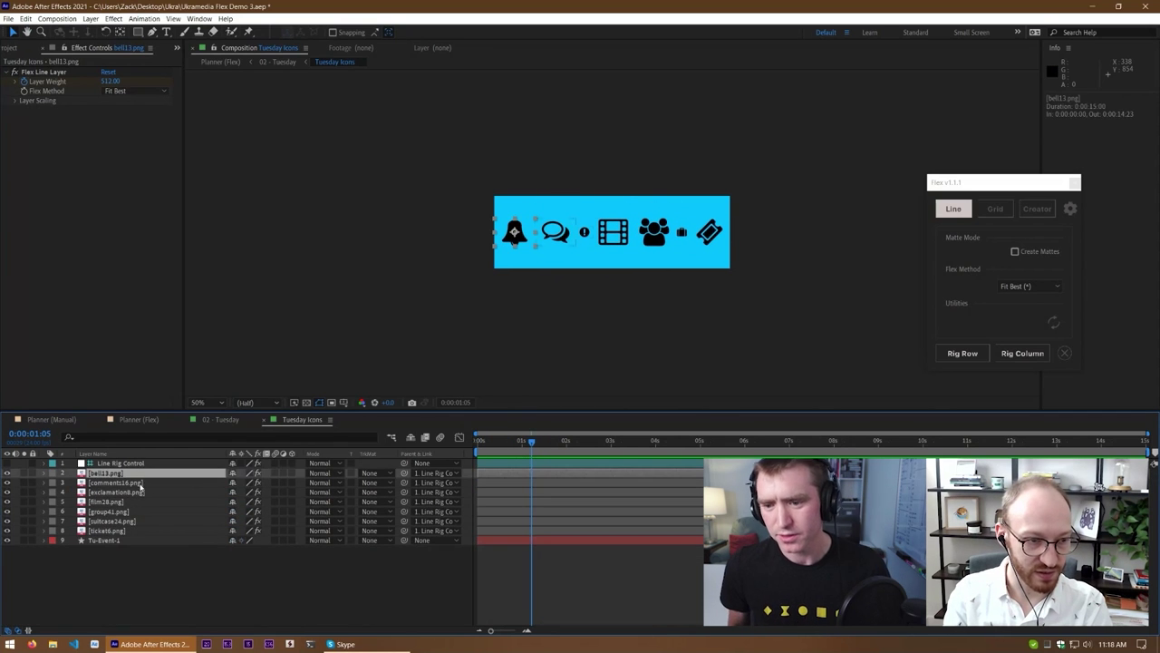
pyautogui.click(160, 462)
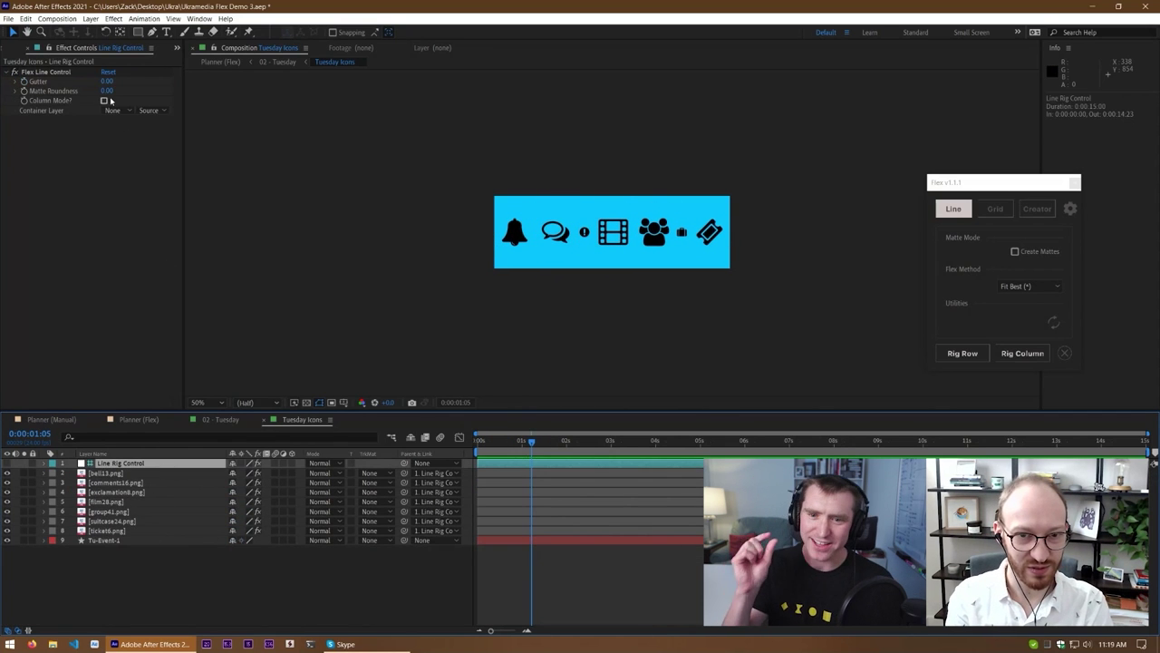
pyautogui.moveTo(107, 80); pyautogui.dragTo(129, 80)
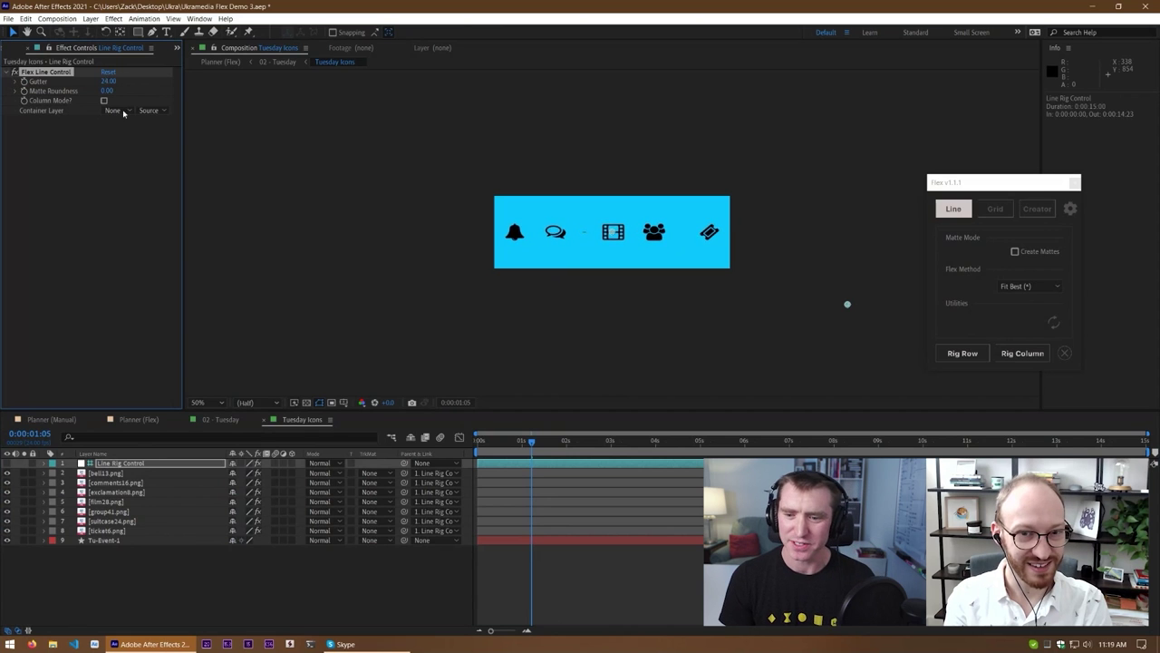
pyautogui.hotkey('ctrl', 'z')
pyautogui.click(103, 101)
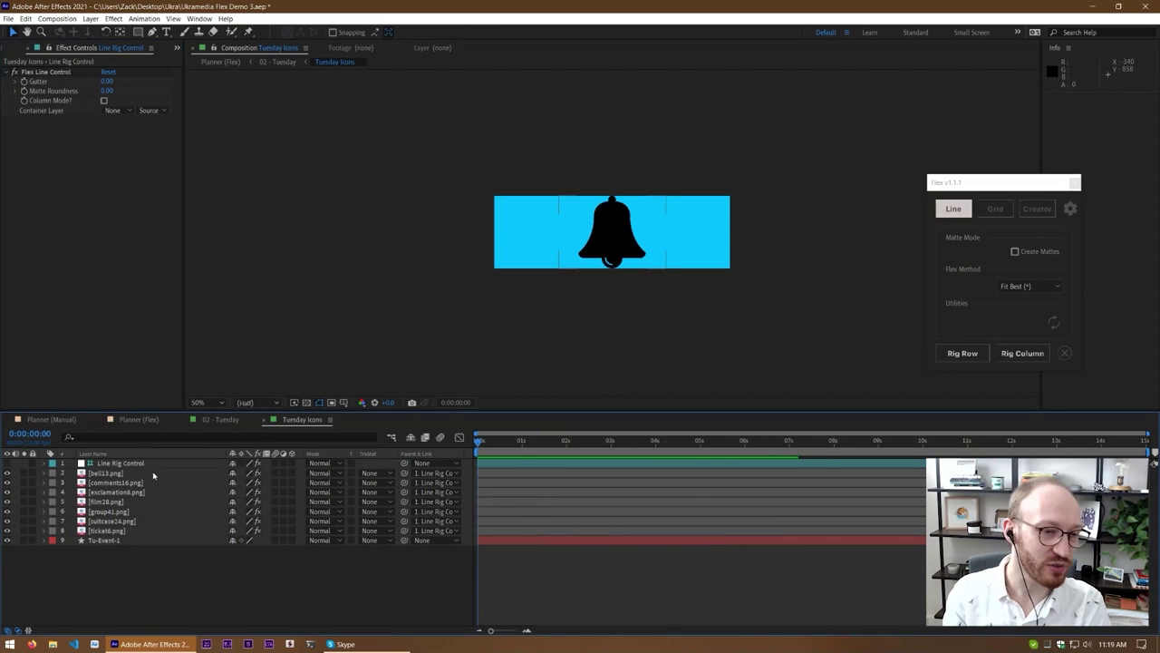
# Open the Swatcheroo script and select all seven icon layers, from bell13.png to ticket6.png
pyautogui.click(153, 474)
pyautogui.keyDown('shift'); pyautogui.click(136, 521); pyautogui.keyUp('shift')
pyautogui.keyDown('shift'); pyautogui.click(140, 532); pyautogui.keyUp('shift')
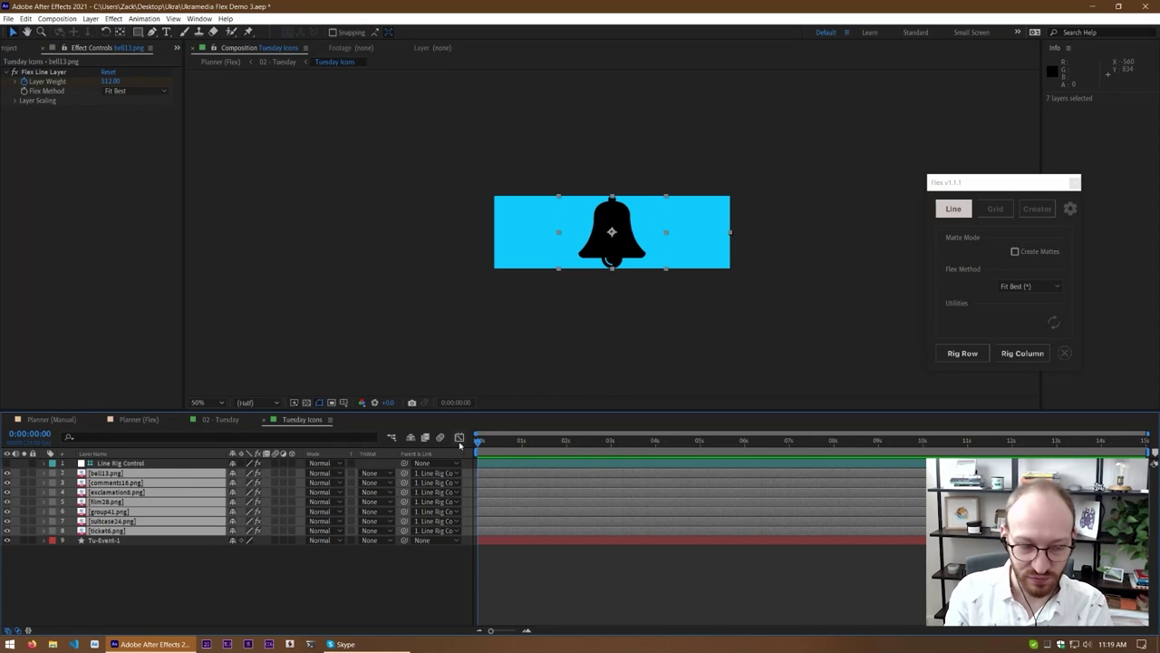
pyautogui.click(272, 577)
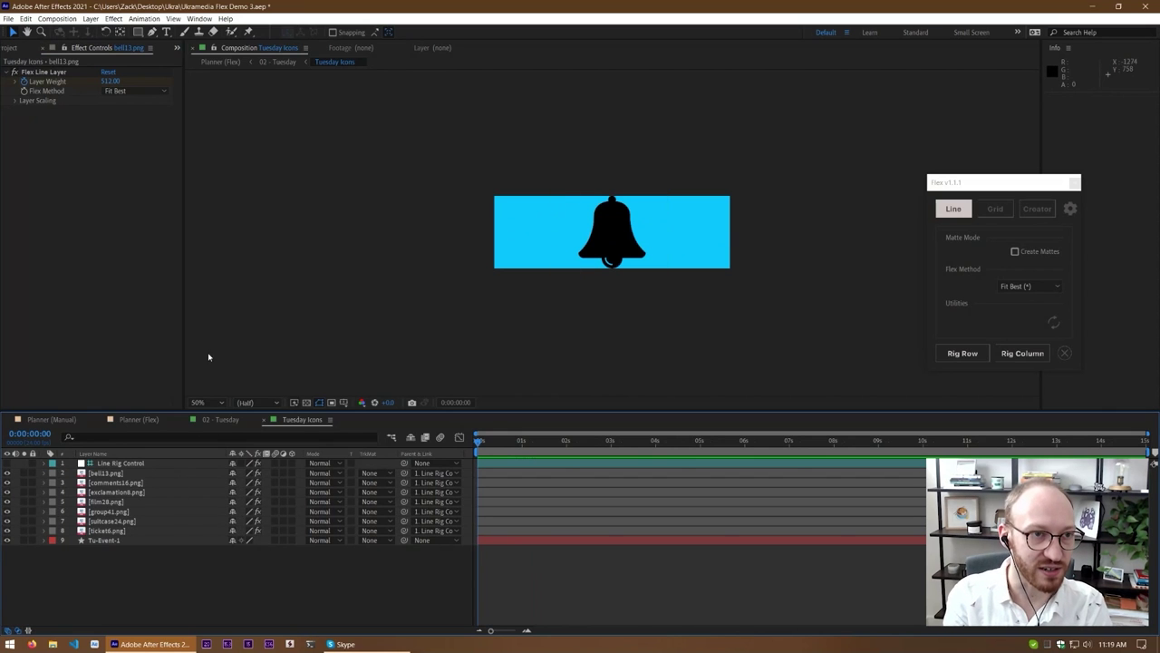
pyautogui.click(200, 18)
pyautogui.click(263, 538)
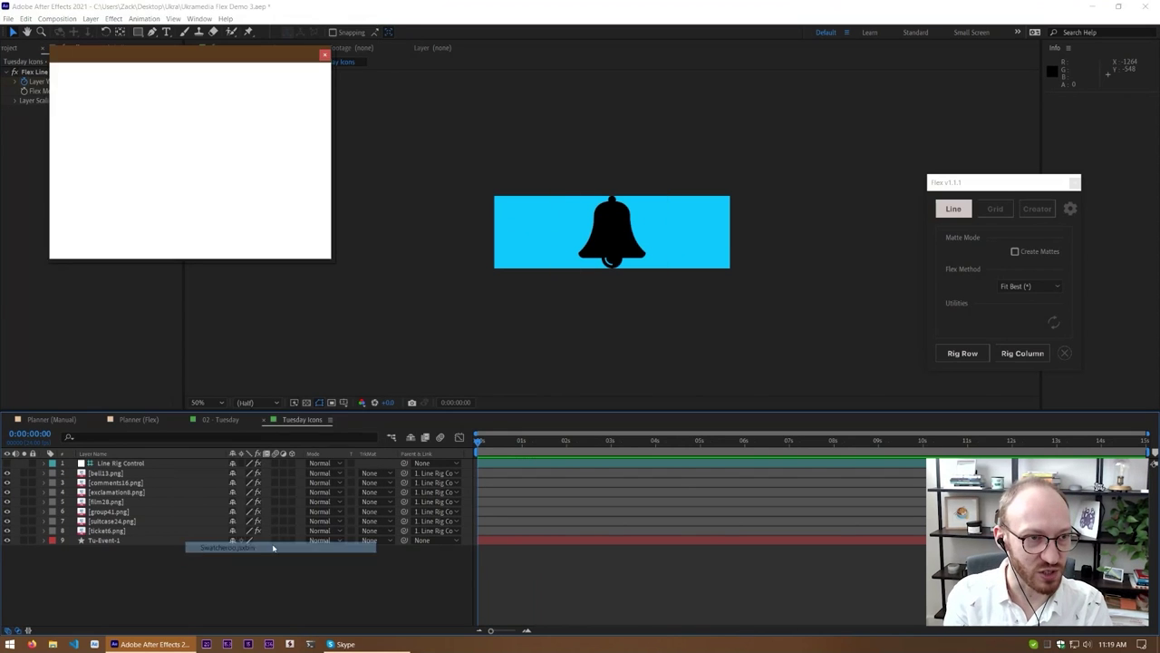
pyautogui.moveTo(143, 54); pyautogui.dragTo(272, 94)
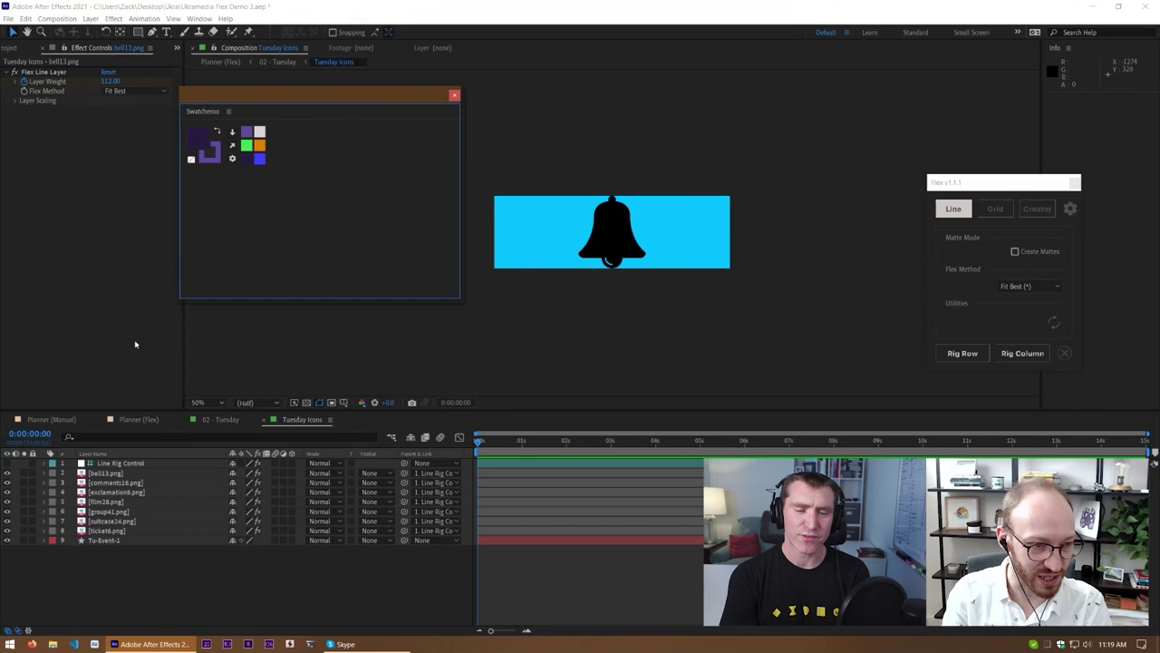
pyautogui.click(123, 474)
pyautogui.keyDown('shift'); pyautogui.click(115, 531); pyautogui.keyUp('shift')
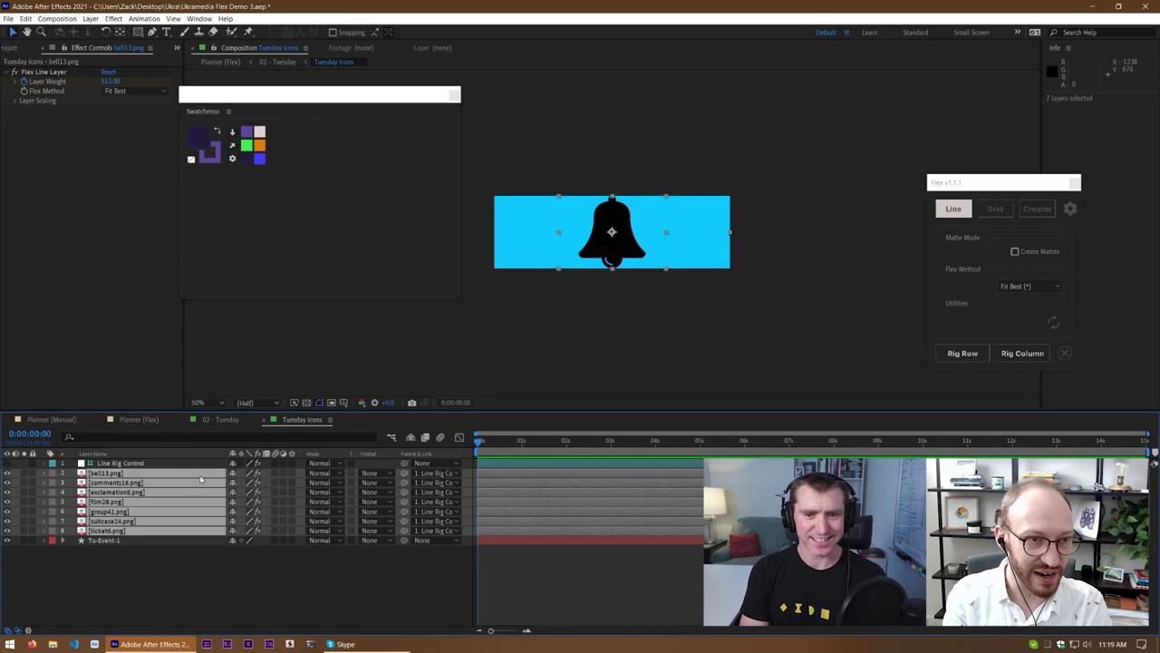
# Try Swatcheroo's pale pinkish-white swatch as the fill of the selected icons, and undo it
pyautogui.click(260, 134)
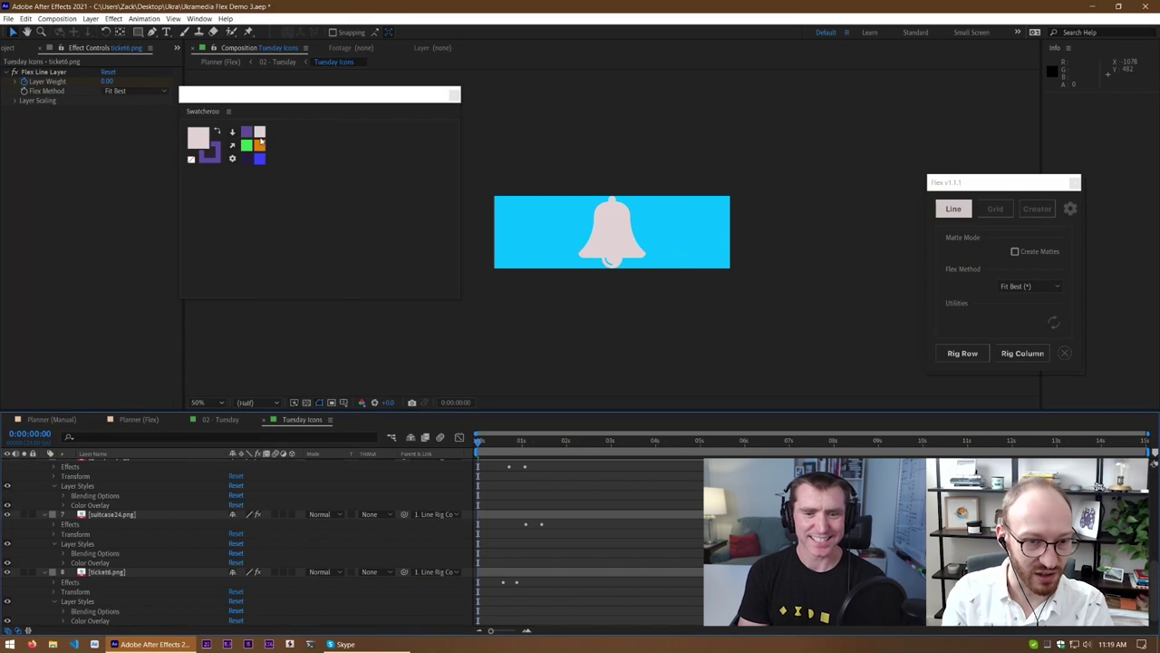
pyautogui.moveTo(533, 250); pyautogui.dragTo(536, 295)
pyautogui.moveTo(285, 487); pyautogui.dragTo(277, 523)
pyautogui.hotkey('ctrl', 'z')
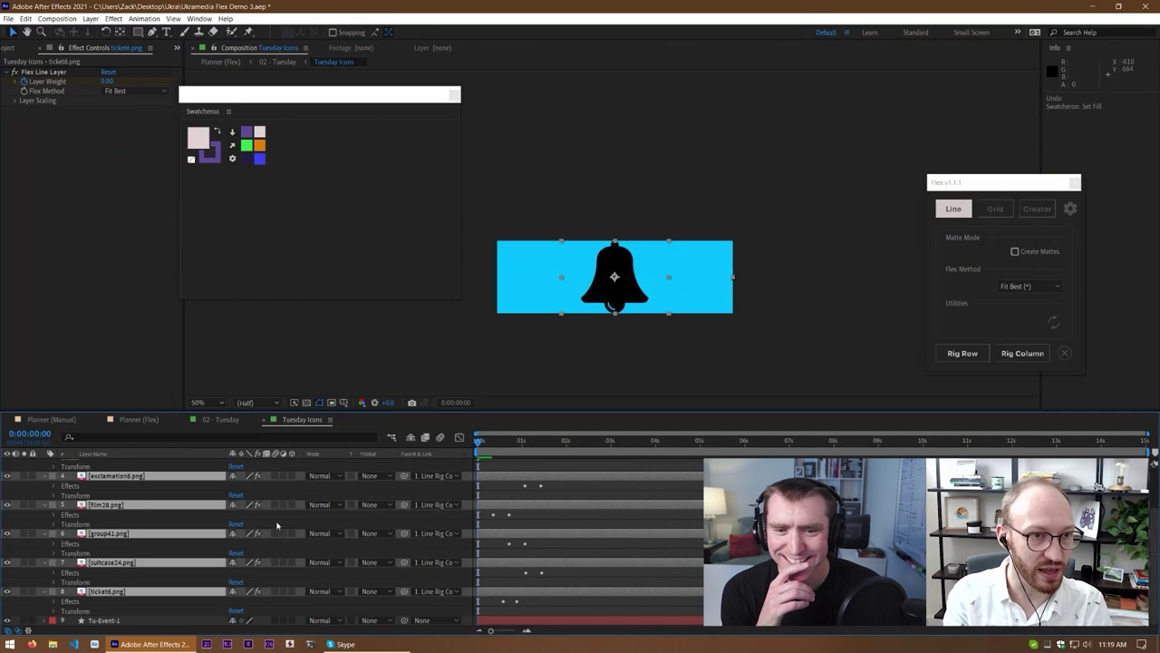
# Fill the selected icons with Swatcheroo's purple swatch, close Swatcheroo, and scrub the timeline to check the recoloured row
pyautogui.click(247, 135)
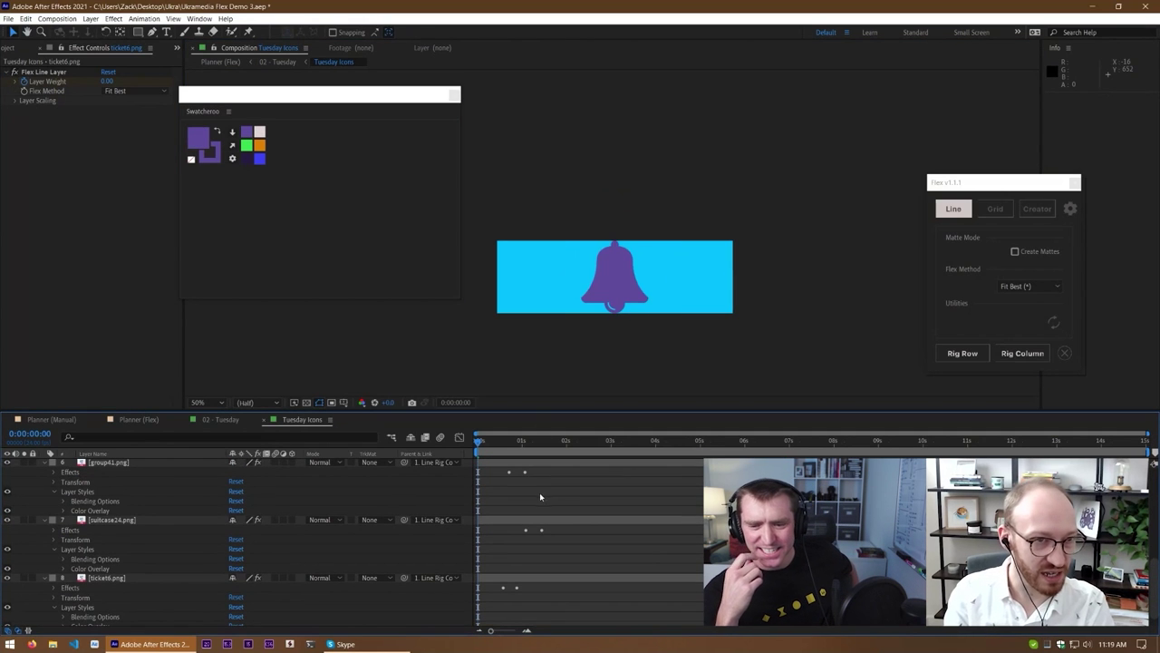
pyautogui.press('u')
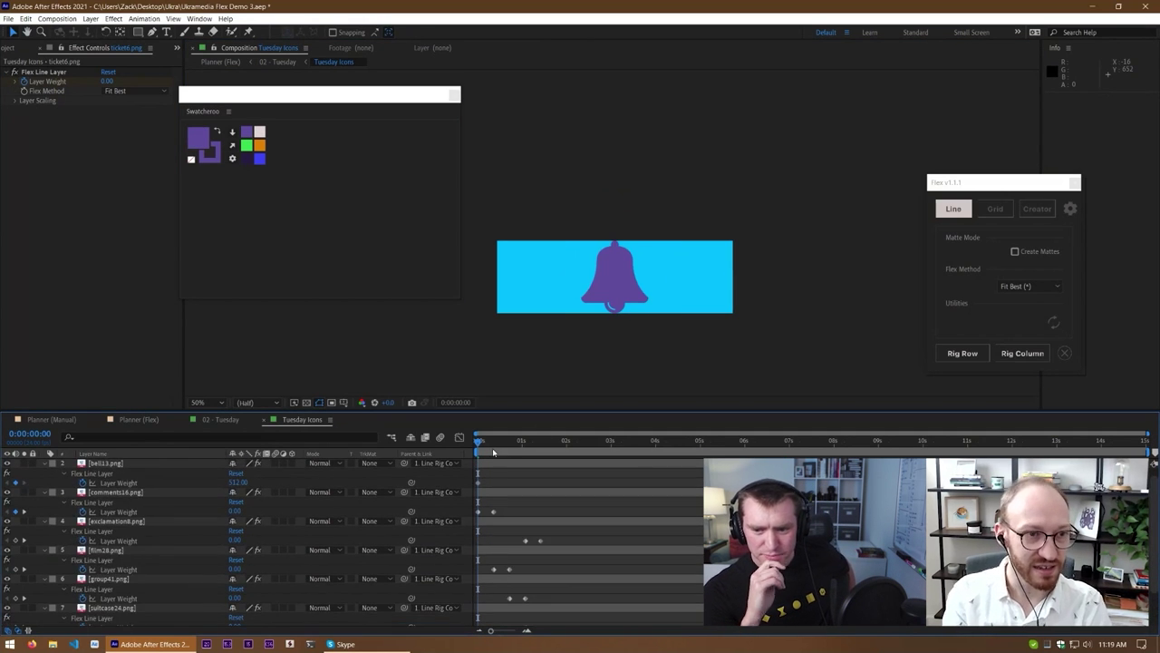
pyautogui.press('u')
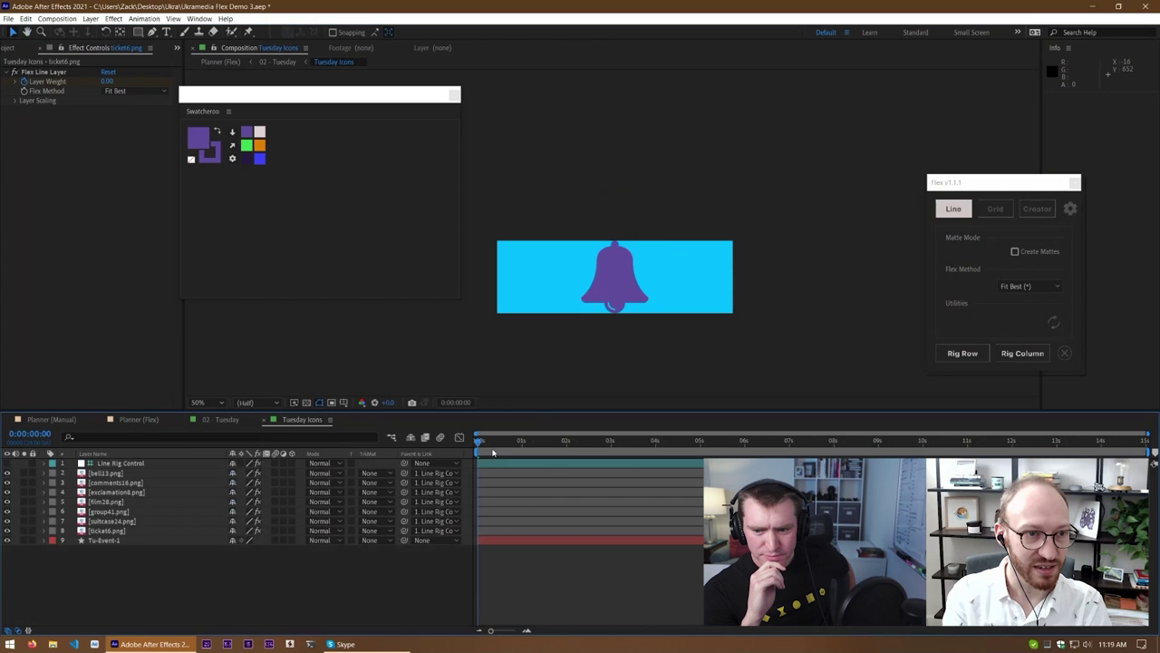
pyautogui.click(454, 95)
pyautogui.moveTo(480, 451); pyautogui.dragTo(543, 454)
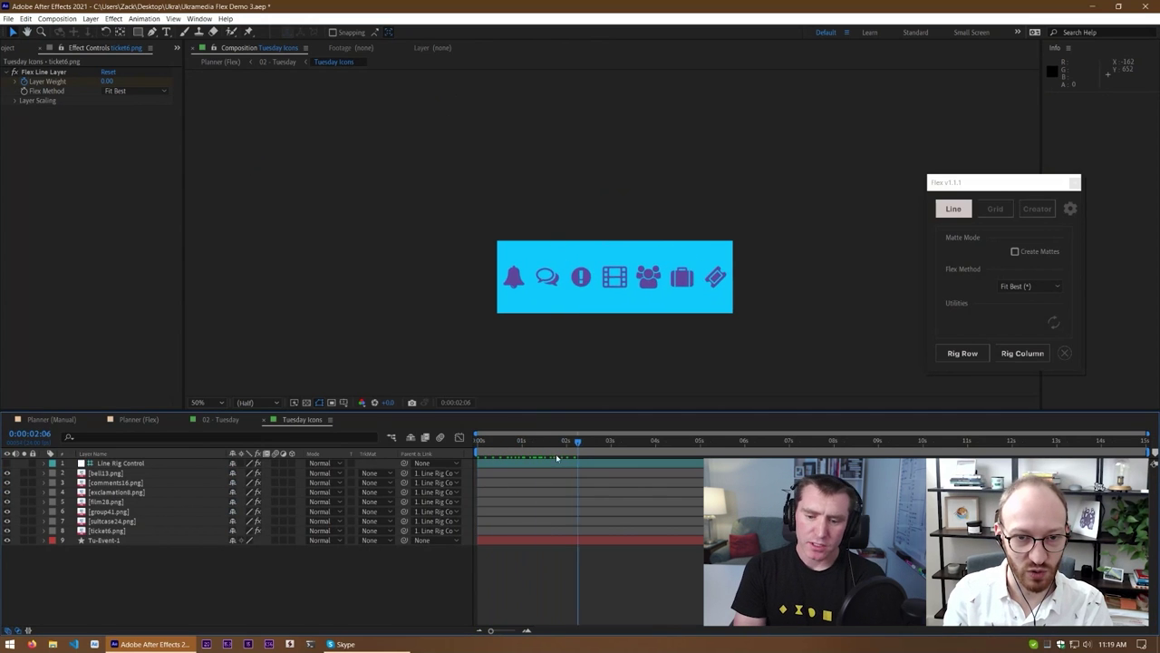
pyautogui.press('Tab')
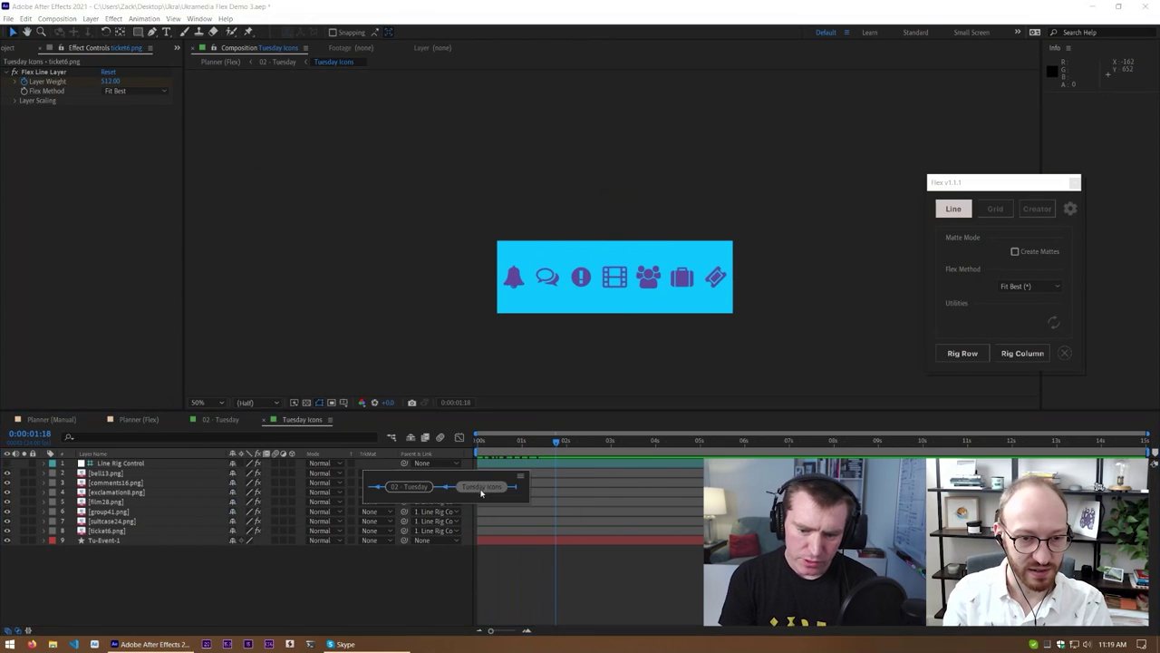
pyautogui.click(423, 569)
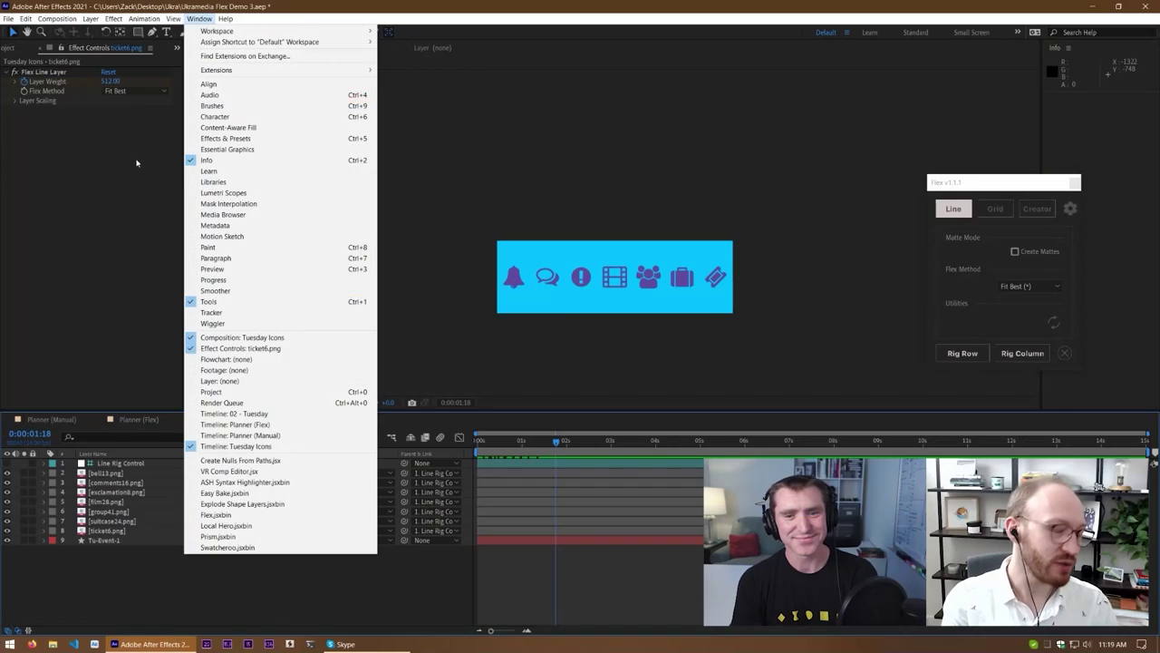
pyautogui.click(139, 166)
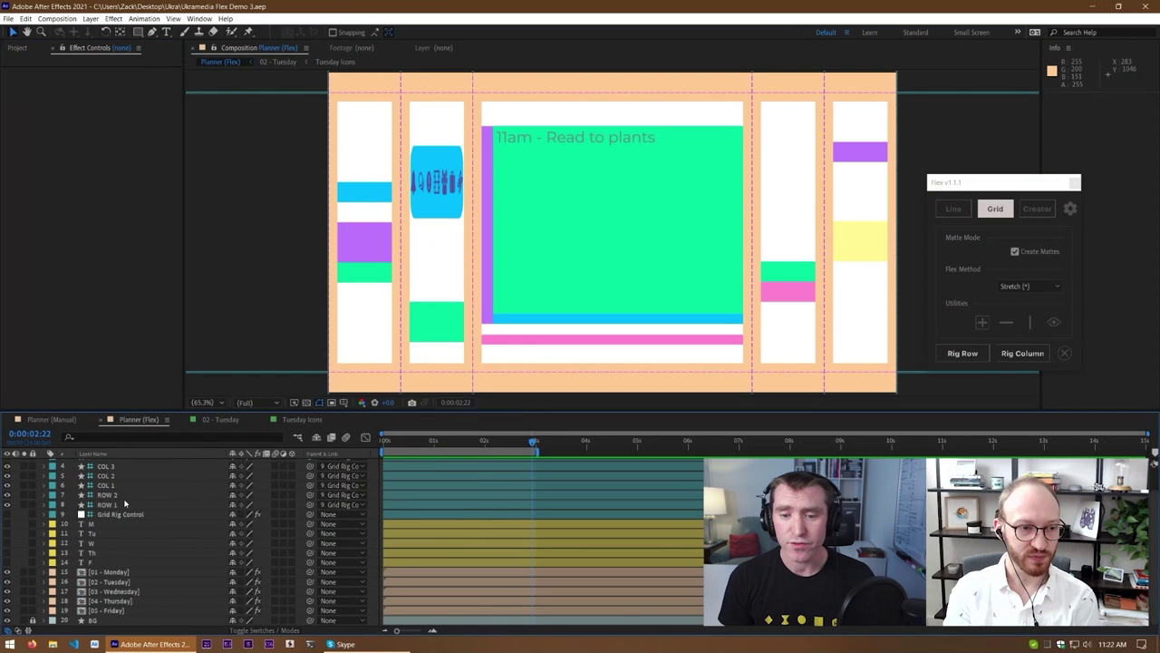
pyautogui.scroll(1, 124, 503)
pyautogui.click(131, 531)
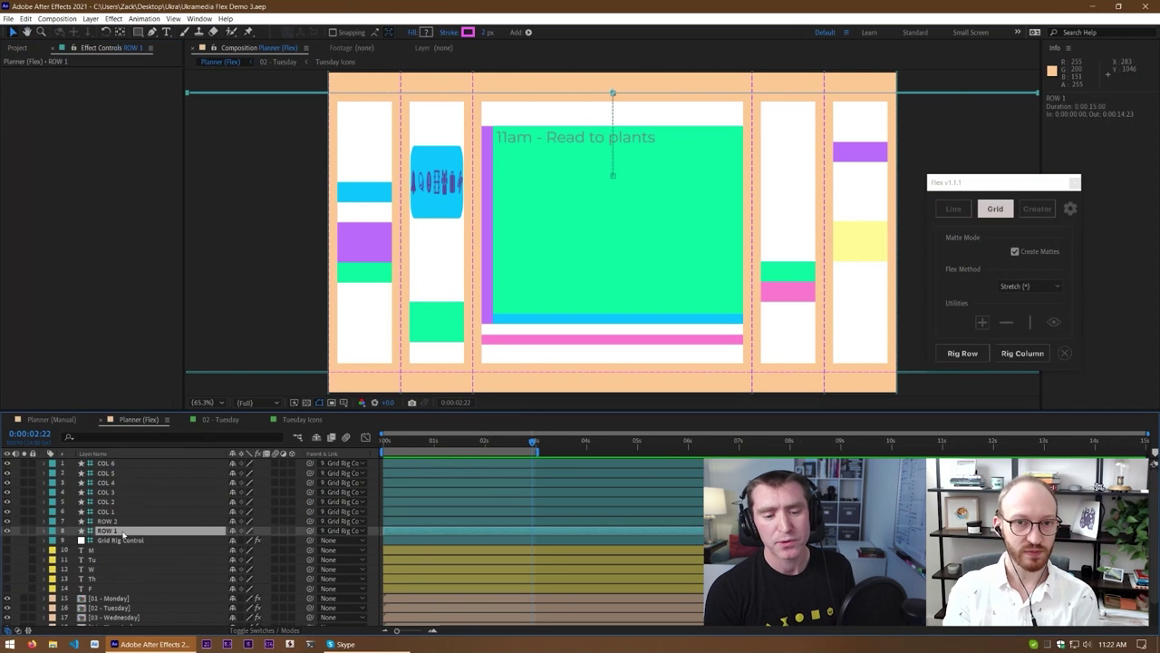
pyautogui.click(140, 523)
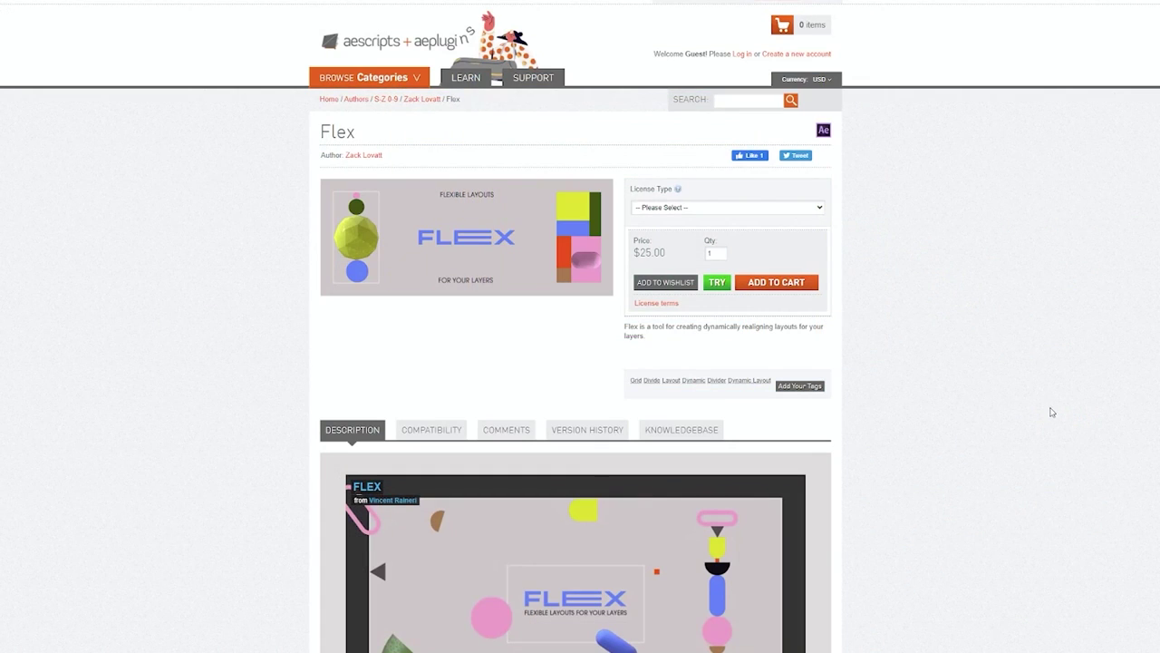
# Look over the Flex product page and its author's list of After Effects tools on aescripts + aeplugins
pyautogui.scroll(-10, 1051, 413)
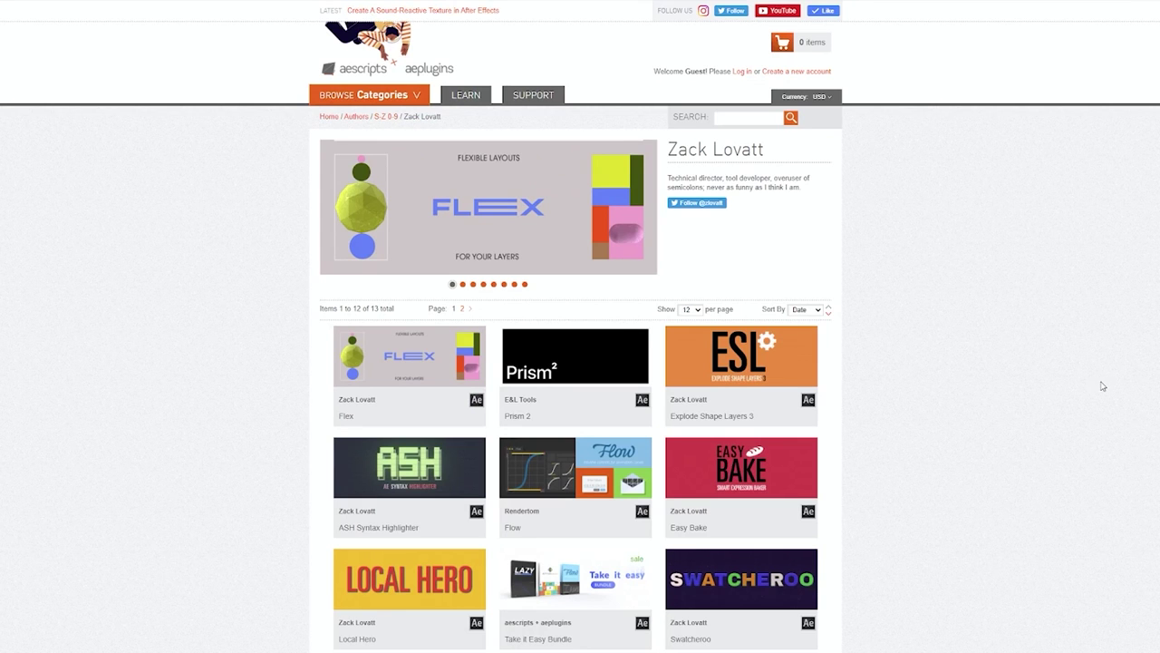
pyautogui.scroll(-4, 1103, 386)
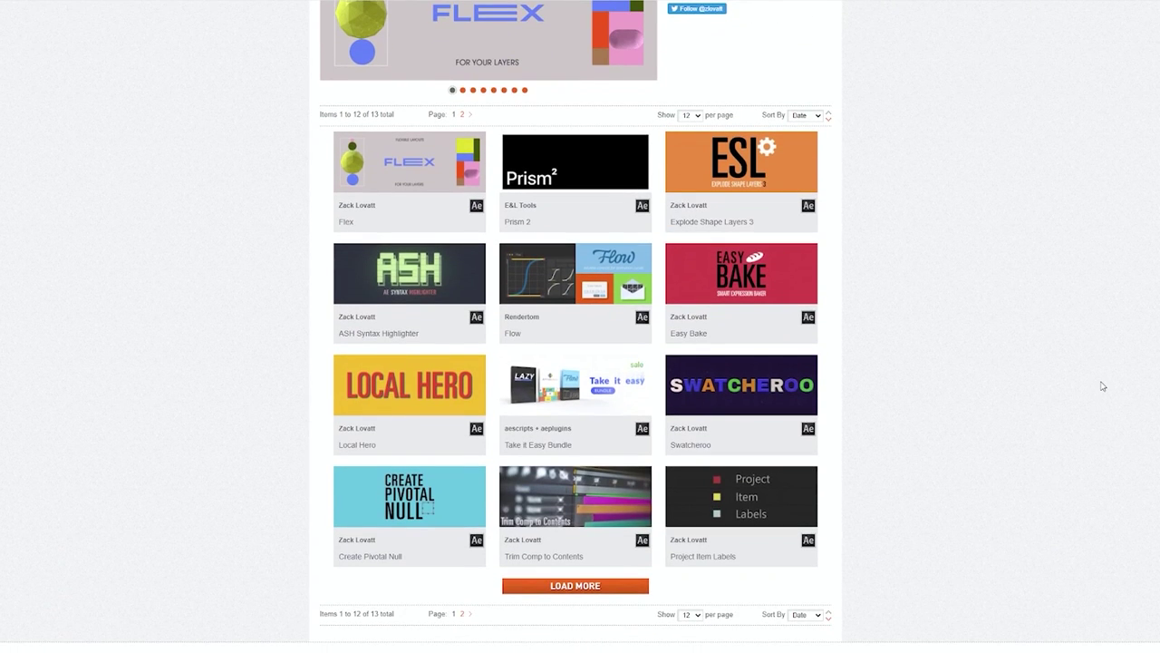
pyautogui.scroll(4, 1103, 386)
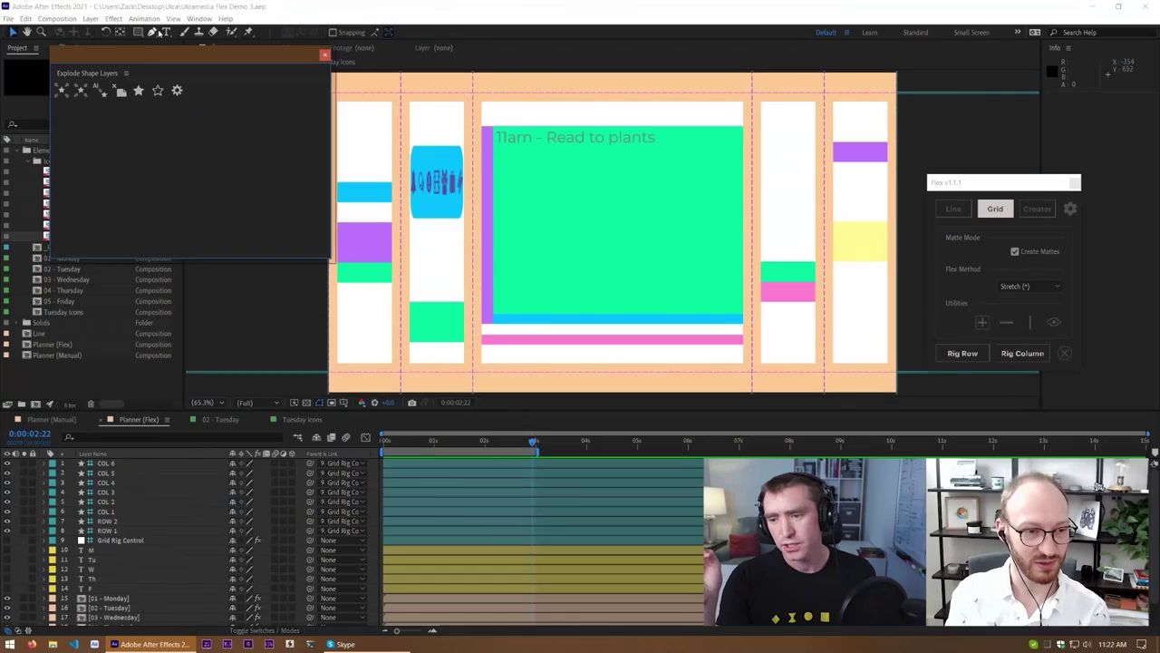
# Launch the Flex script again and dismiss its update notice
pyautogui.click(199, 18)
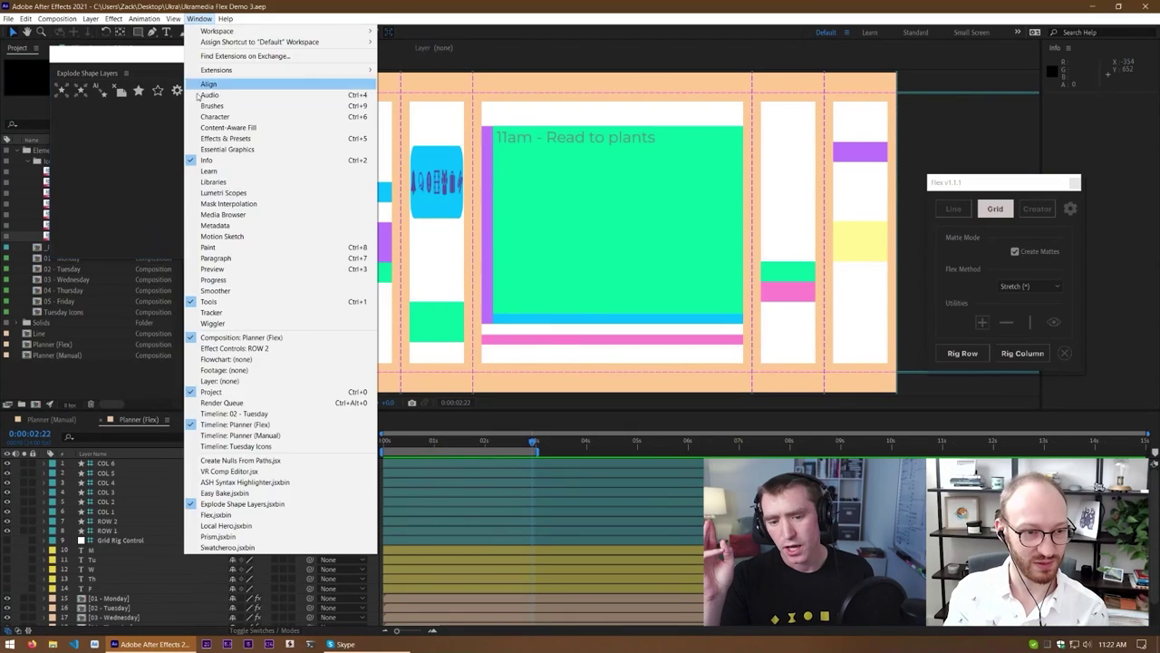
pyautogui.click(215, 514)
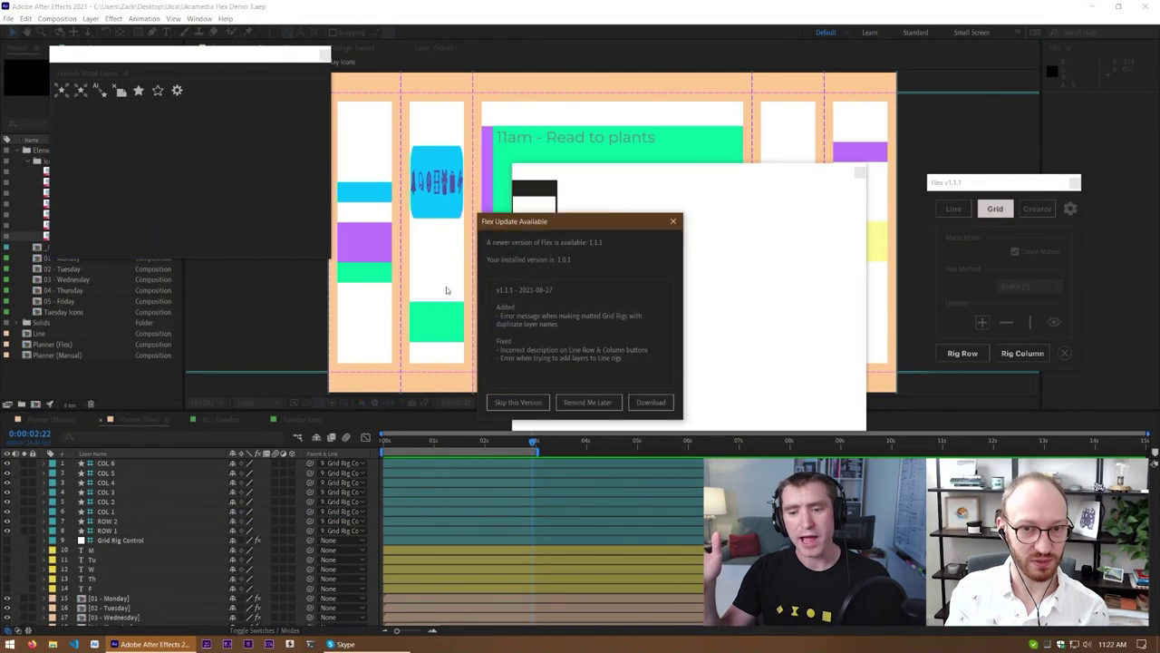
pyautogui.click(673, 221)
pyautogui.click(281, 50)
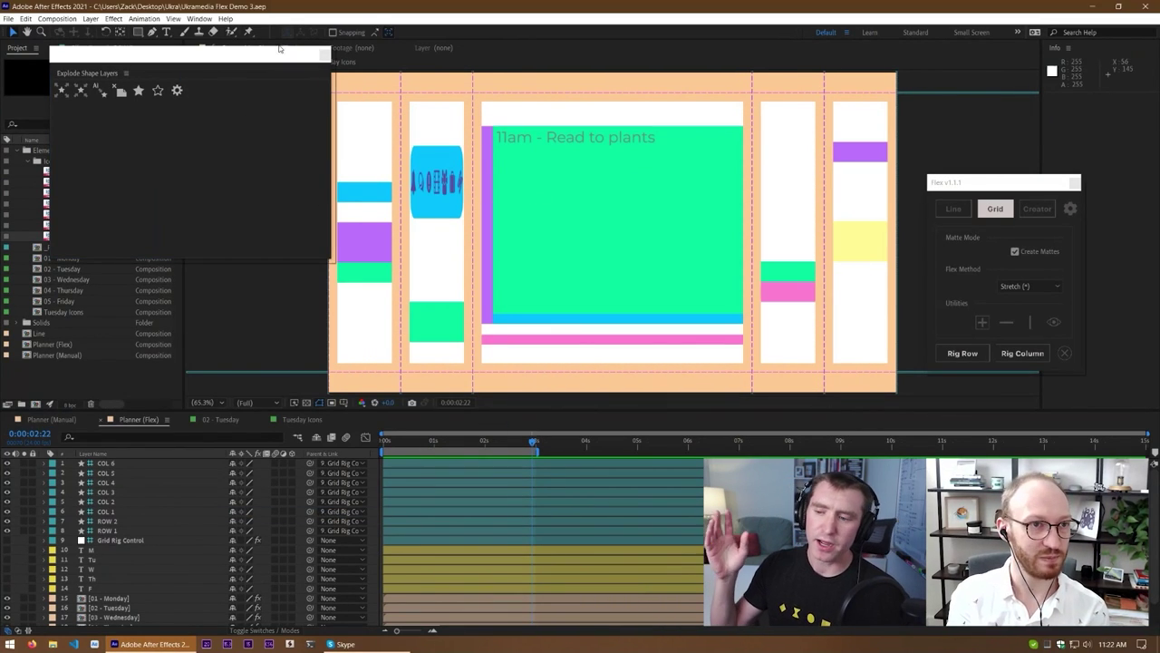
# Open the Swatcheroo, Prism, Local Hero, ASH Syntax Highlighter and Easy Bake script windows
pyautogui.click(200, 19)
pyautogui.click(237, 542)
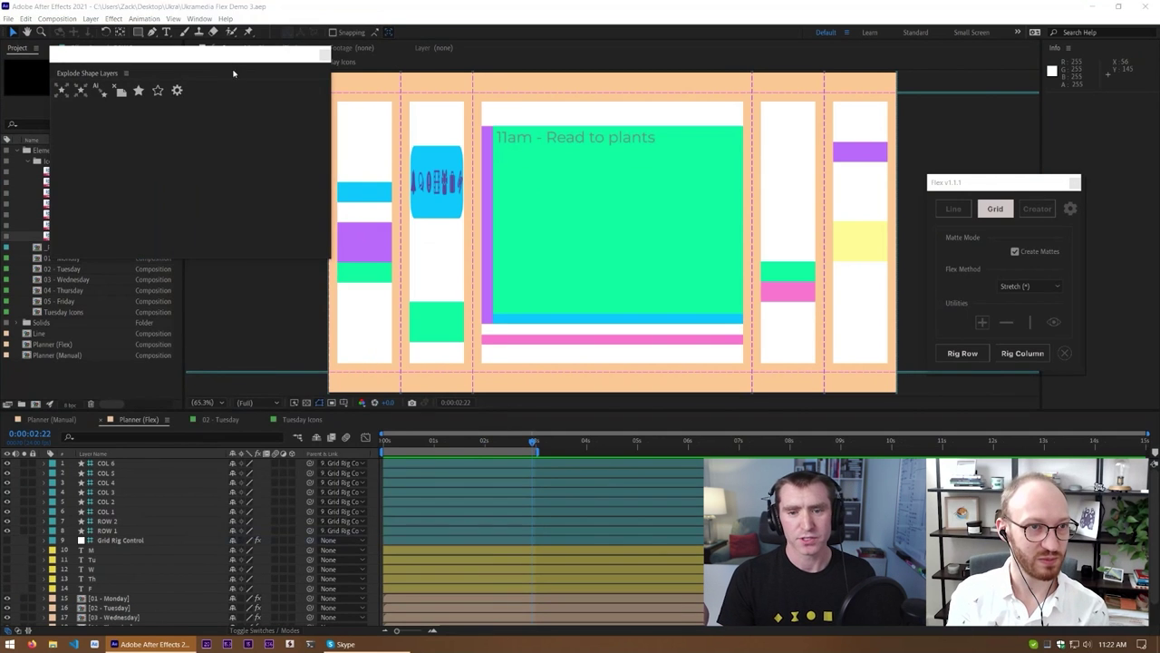
pyautogui.click(200, 18)
pyautogui.click(319, 492)
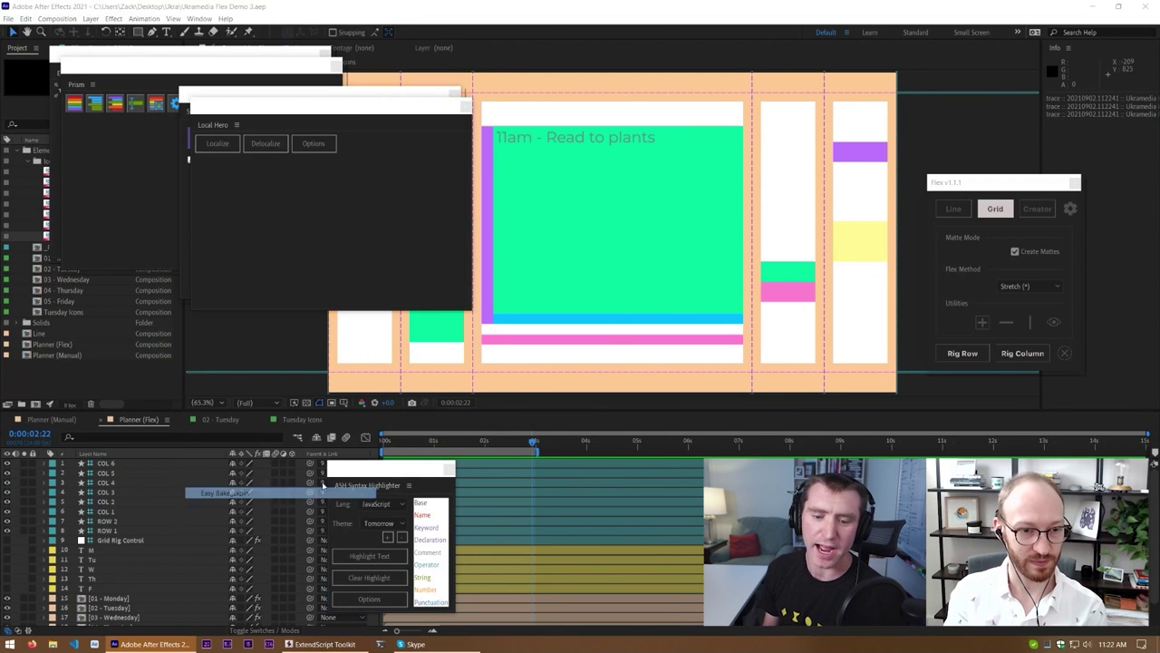
# Spread out the ASH Syntax Highlighter, Local Hero and Swatcheroo windows, shrinking the latter two to fit their controls
pyautogui.moveTo(363, 476)
pyautogui.mouseDown()
pyautogui.moveTo(566, 363)
pyautogui.moveTo(750, 158)
pyautogui.mouseUp()
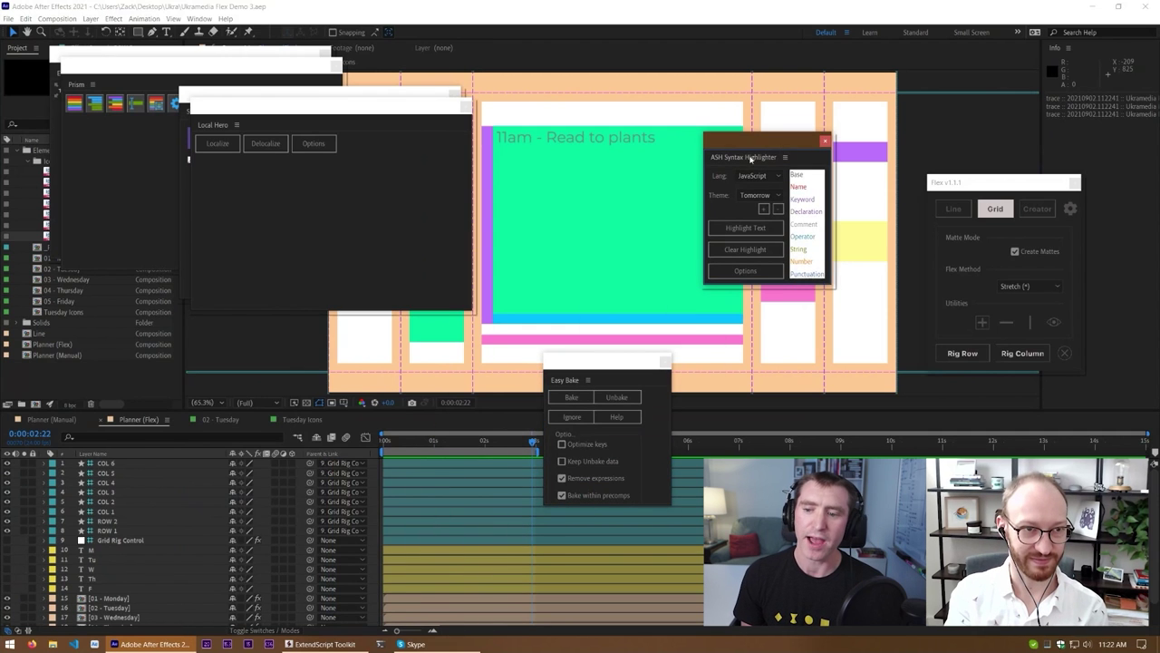
pyautogui.moveTo(352, 110); pyautogui.dragTo(399, 432)
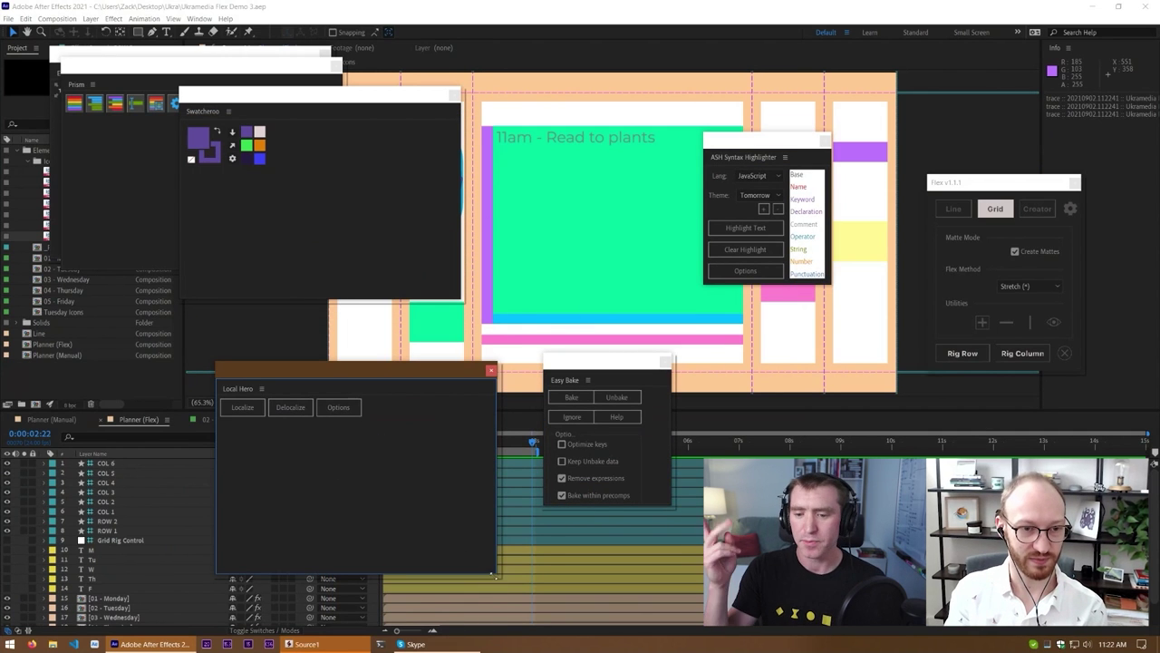
pyautogui.moveTo(493, 574); pyautogui.dragTo(372, 436)
pyautogui.moveTo(459, 300); pyautogui.dragTo(315, 193)
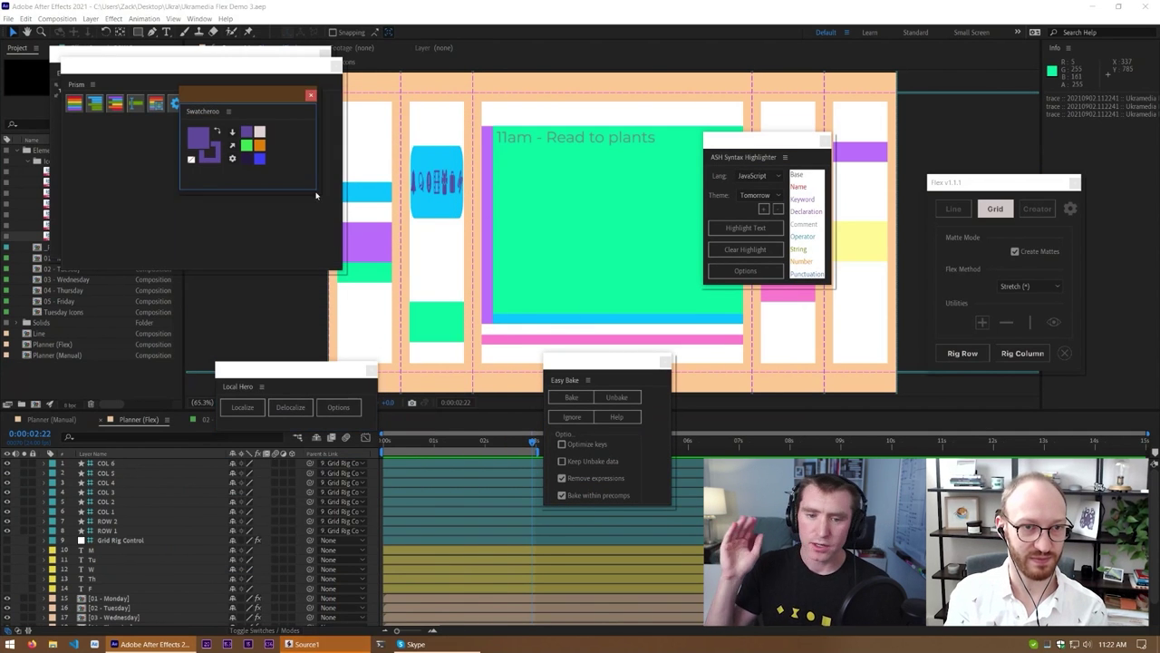
pyautogui.moveTo(264, 103); pyautogui.dragTo(488, 98)
# Shrink the Prism and Explode Shape Layers windows and place them apart over the planner composition
pyautogui.moveTo(205, 70); pyautogui.dragTo(312, 122)
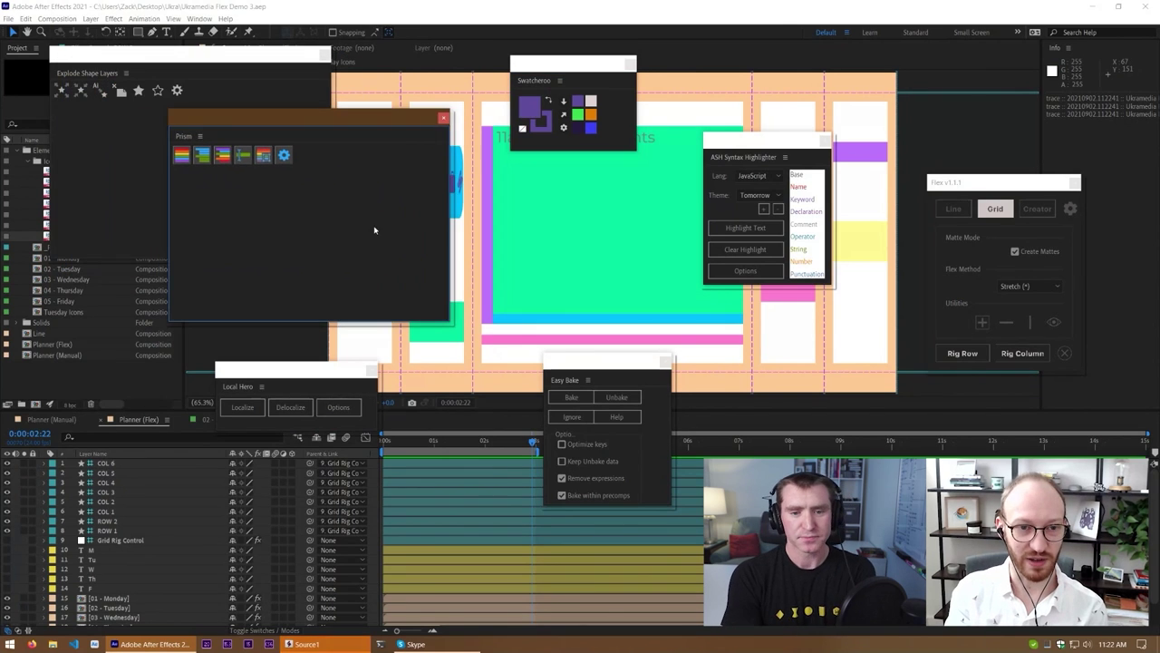
pyautogui.moveTo(446, 322); pyautogui.dragTo(306, 193)
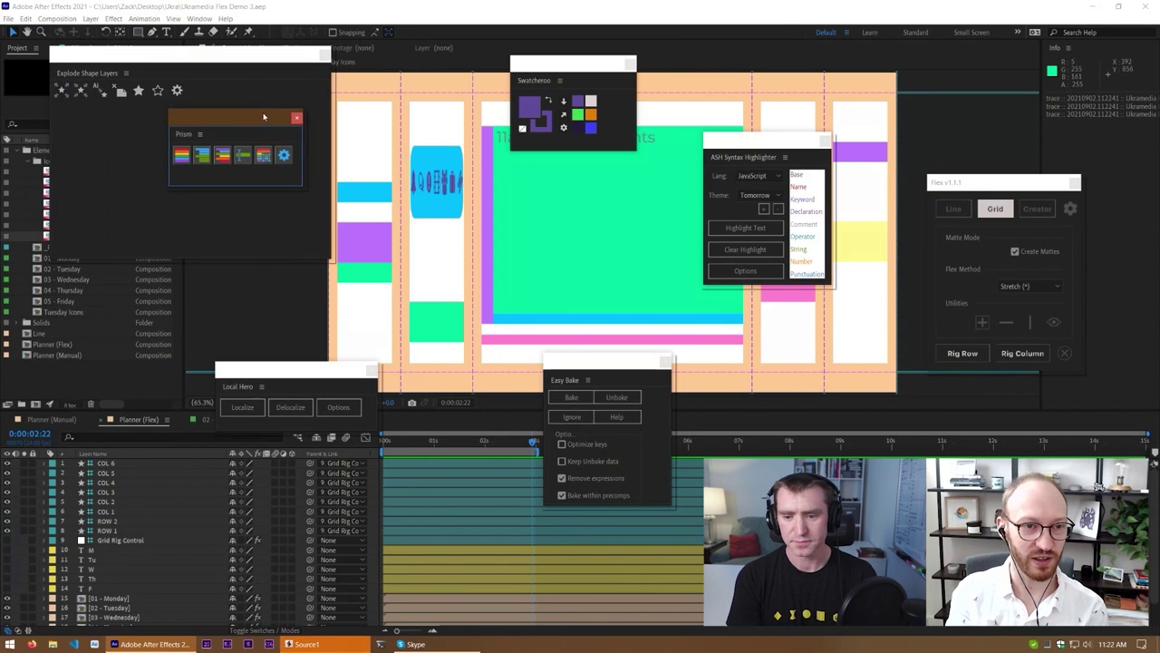
pyautogui.moveTo(264, 116); pyautogui.dragTo(513, 210)
pyautogui.moveTo(325, 260); pyautogui.dragTo(201, 133)
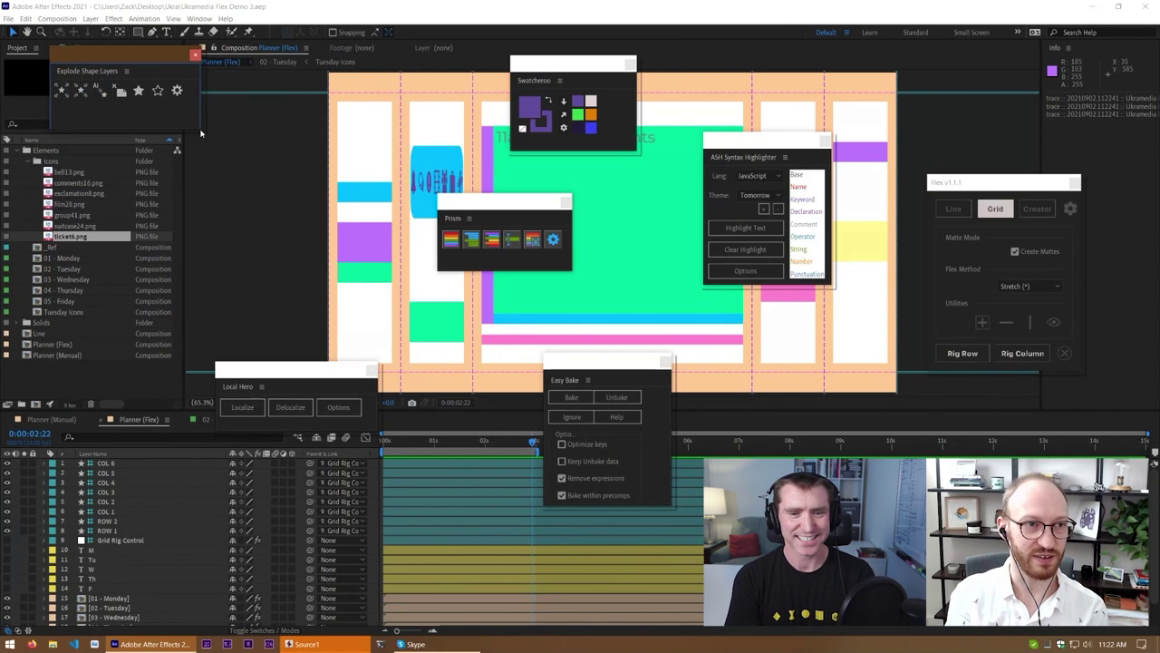
pyautogui.moveTo(156, 60); pyautogui.dragTo(362, 238)
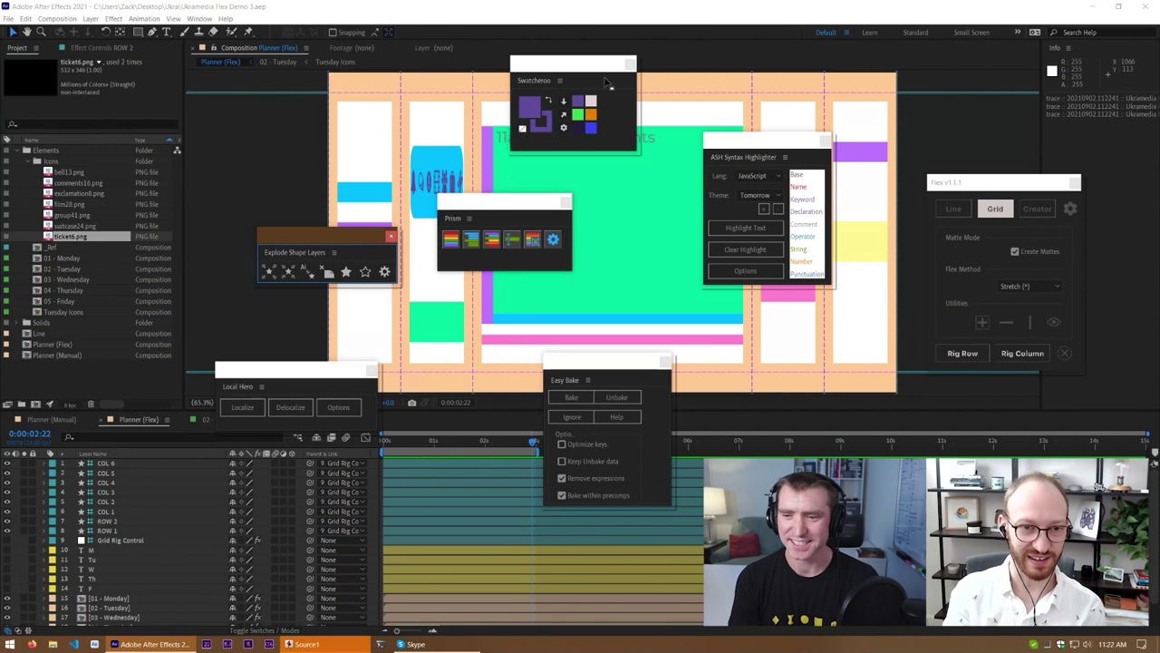
# Adjust the spacing between the ASH Syntax Highlighter, Swatcheroo and Prism windows so each is fully visible
pyautogui.moveTo(725, 140); pyautogui.dragTo(738, 179)
pyautogui.moveTo(548, 67); pyautogui.dragTo(596, 74)
pyautogui.moveTo(493, 202); pyautogui.dragTo(543, 218)
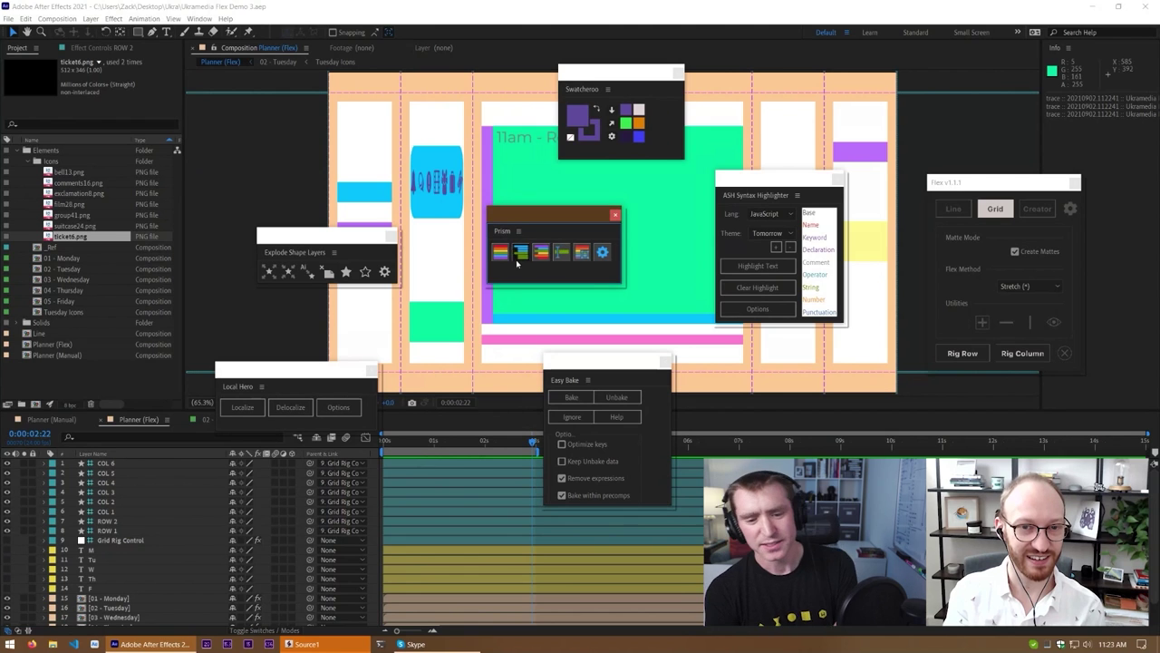
pyautogui.moveTo(617, 285); pyautogui.dragTo(549, 316)
# Close all floating script windows, including Explode Shape Layers and Flex, and clear the ticket6.png selection in the project
pyautogui.click(543, 217)
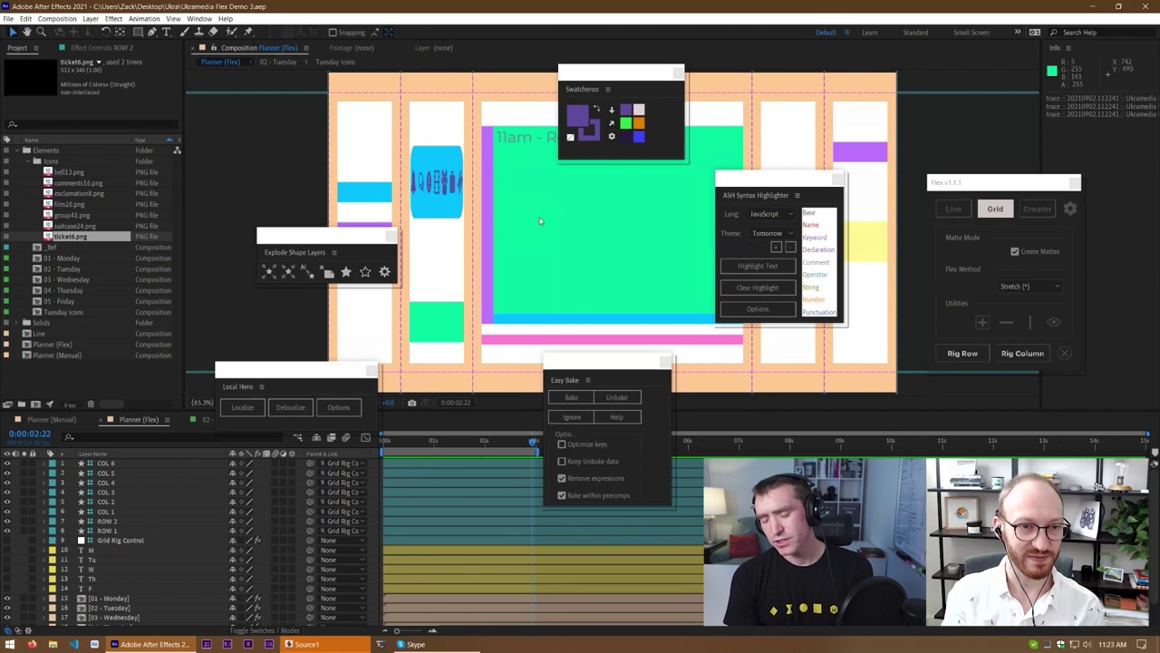
pyautogui.click(390, 237)
pyautogui.click(372, 369)
pyautogui.click(665, 361)
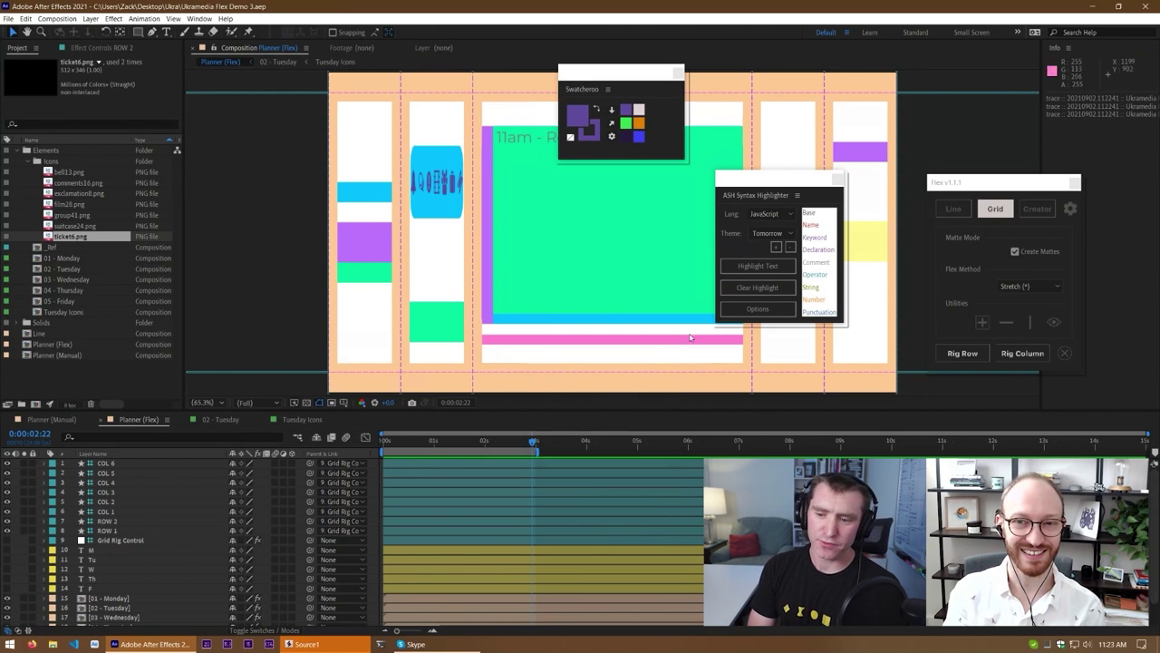
pyautogui.click(839, 179)
pyautogui.click(678, 73)
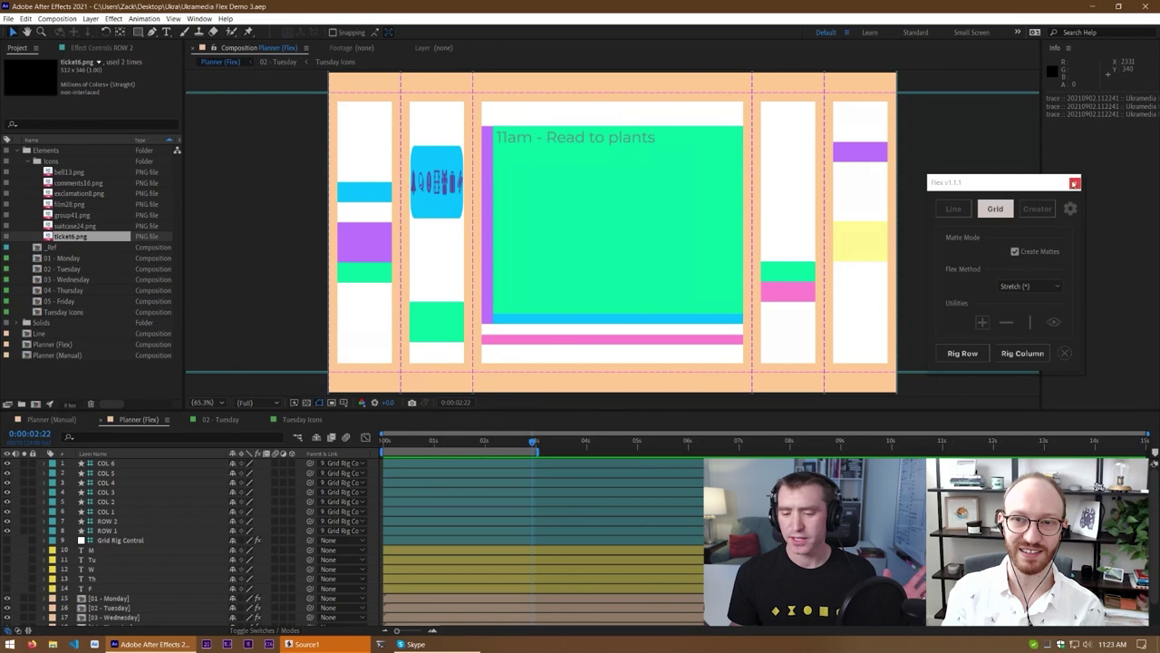
pyautogui.click(1074, 183)
pyautogui.click(1075, 182)
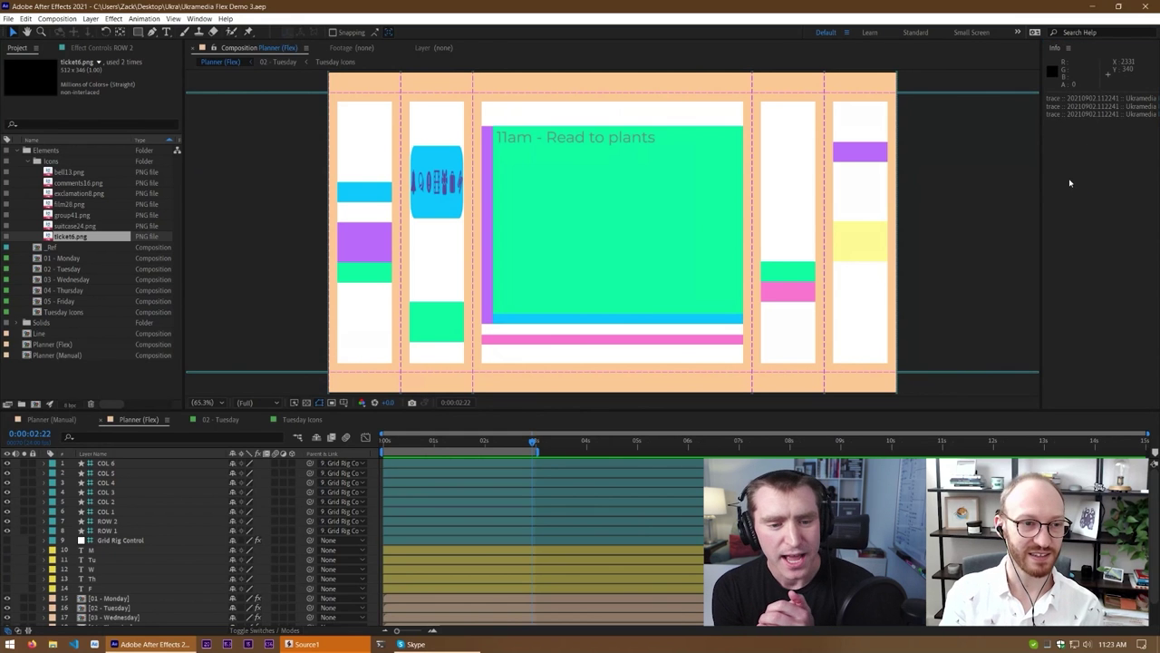
pyautogui.click(153, 390)
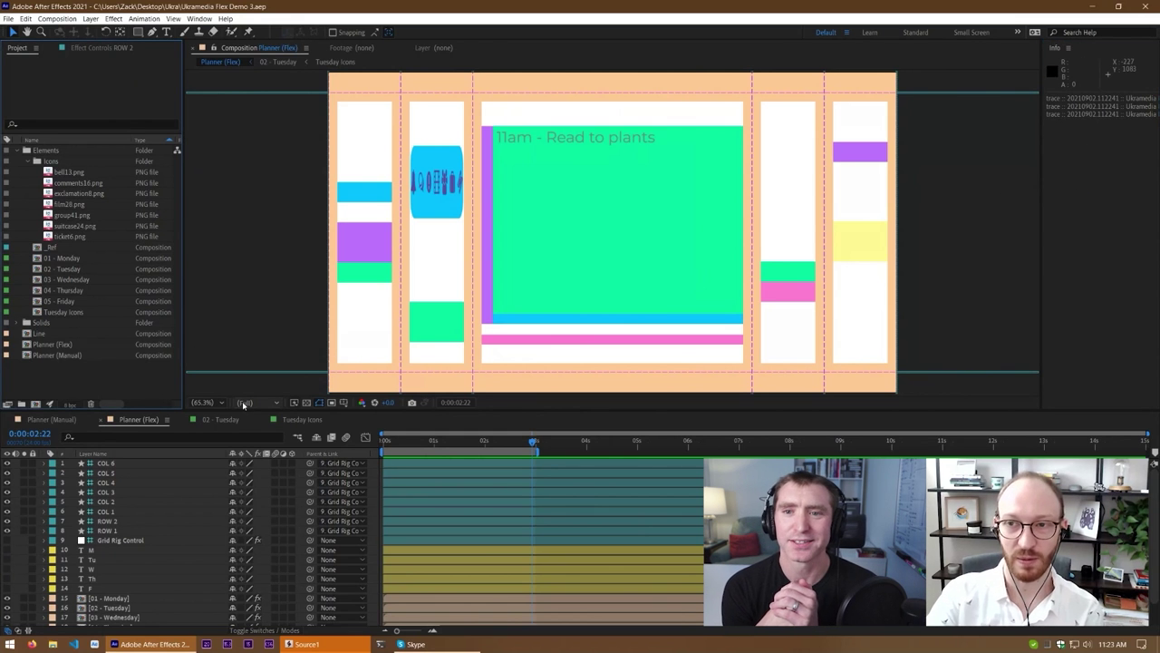